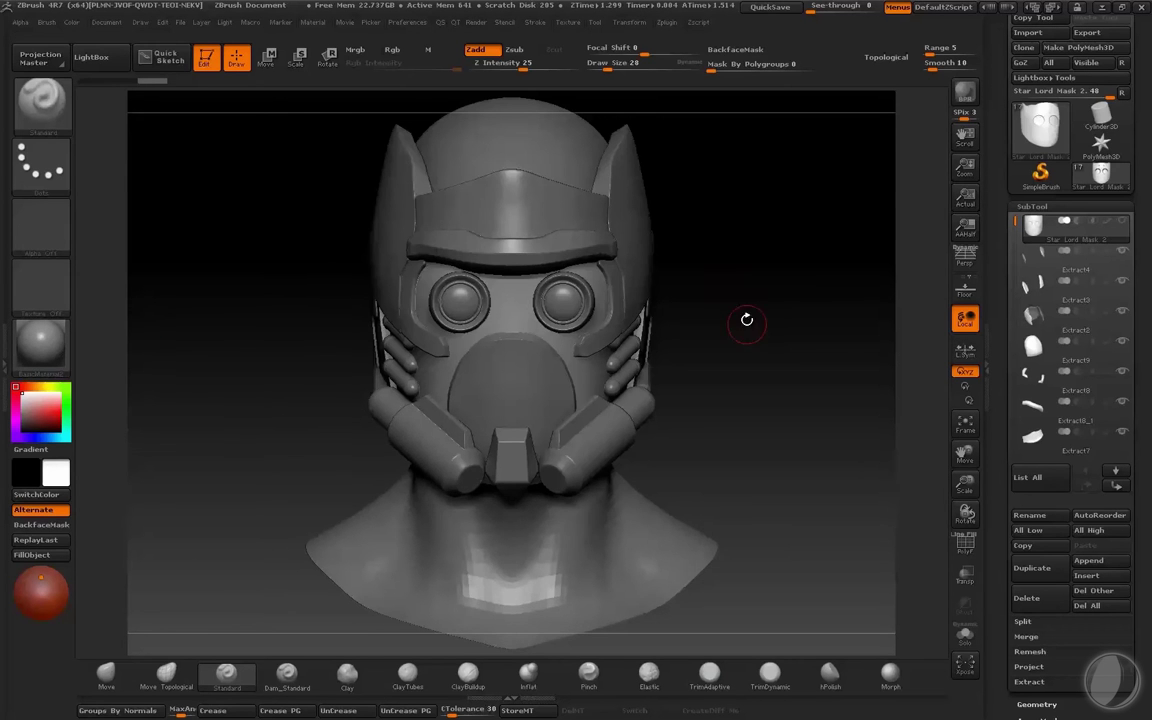
Step: Solo the Star Lord Mask 2 subtool and duplicate it
left_click_drag(670, 296, 671, 336)
key("alt+s")
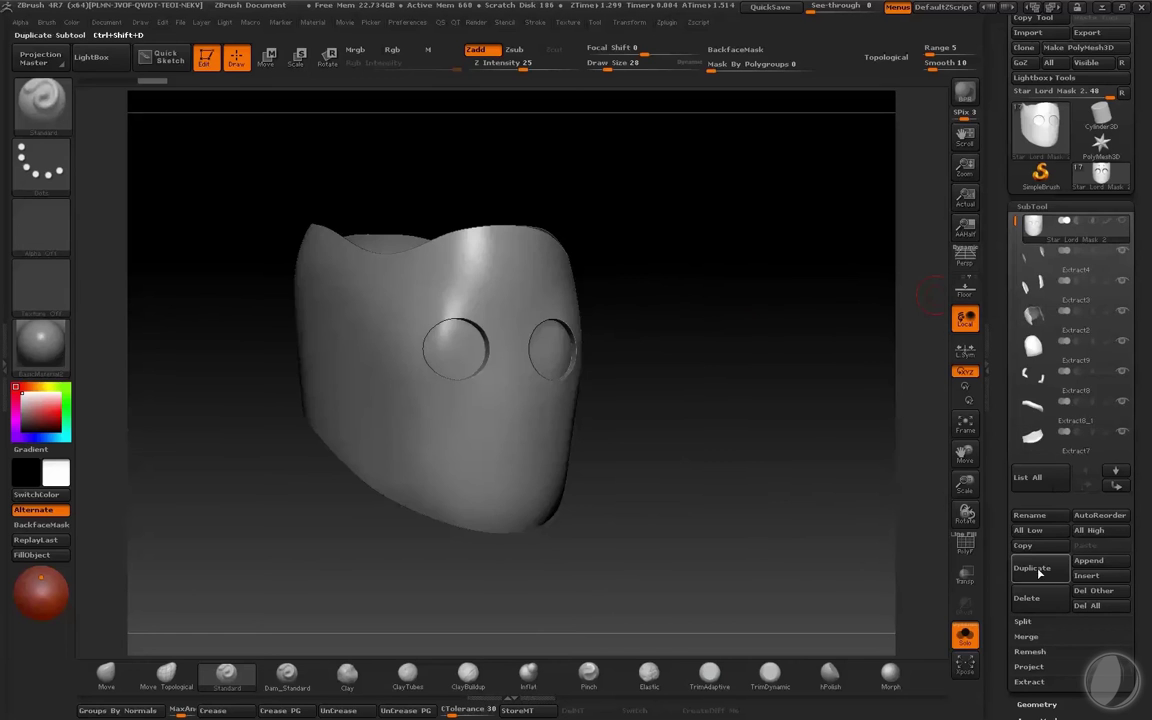
left_click(1037, 569)
key("alt+s")
key("alt+s")
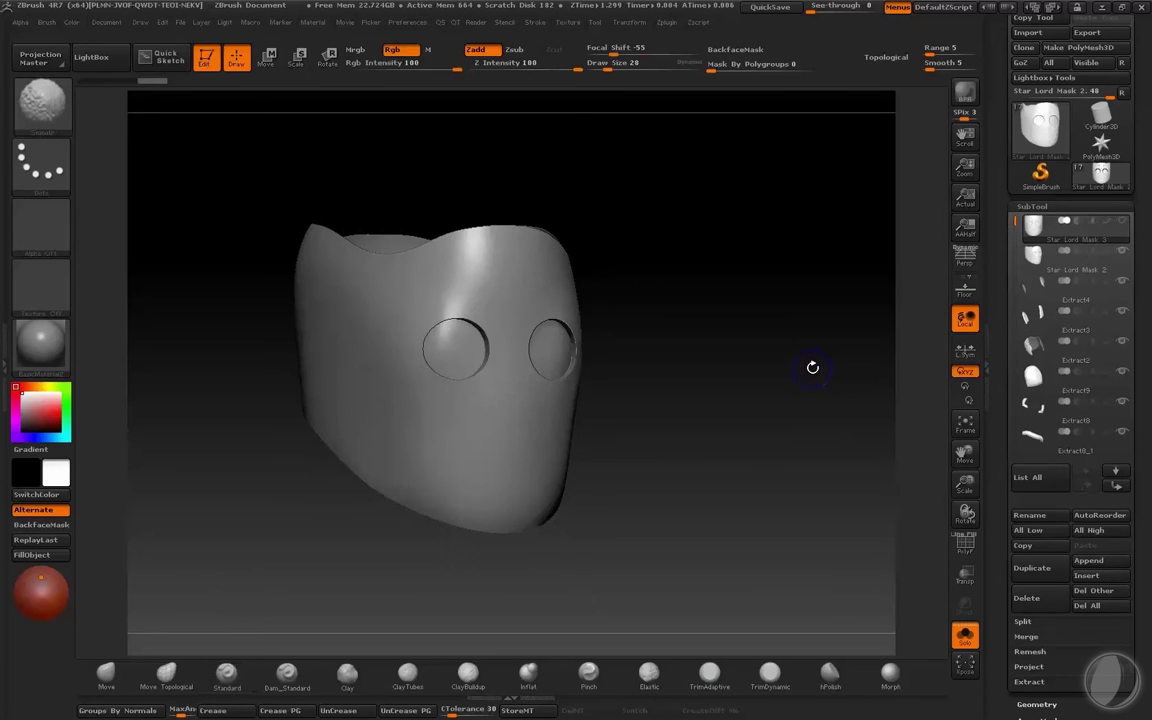
Step: Choose the SliceCurve brush with the polyframe shown, and set the Smooth brush's Z Intensity to 20
mouse_move(813, 370)
left_mouse_down("shift")
mouse_move(790, 376)
mouse_move(805, 416)
mouse_move(827, 373)
left_mouse_up("shift")
key("shift+f")
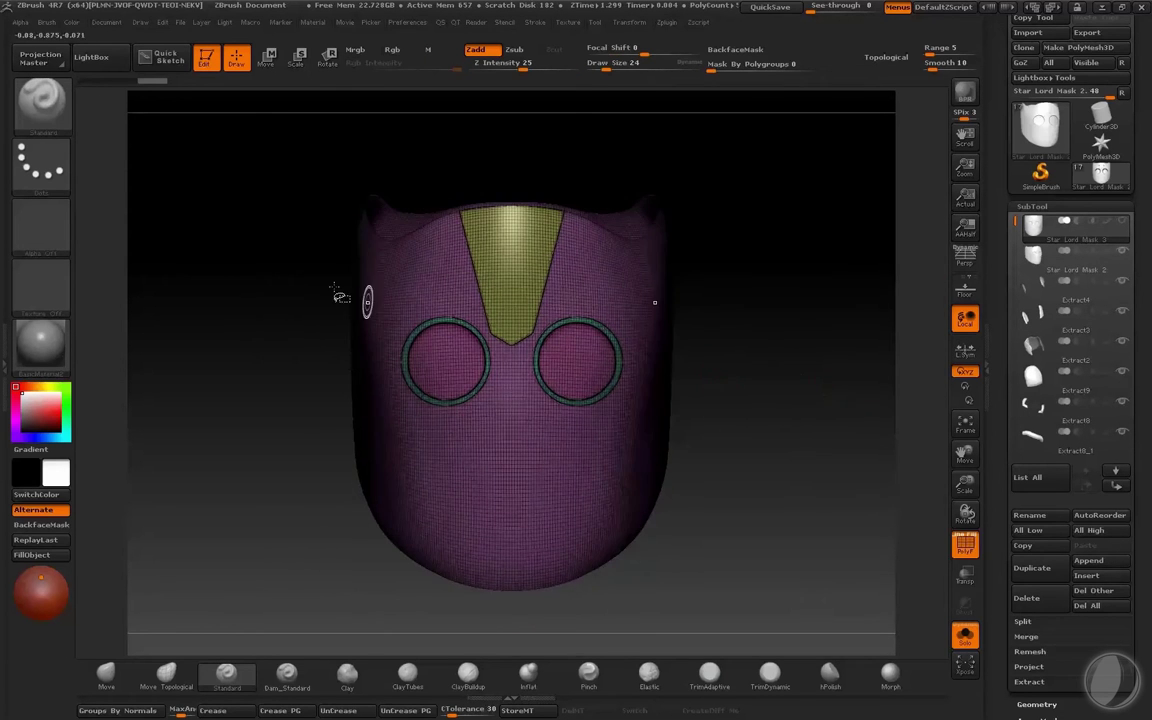
left_click(56, 107, "ctrl+shift")
left_click(179, 118)
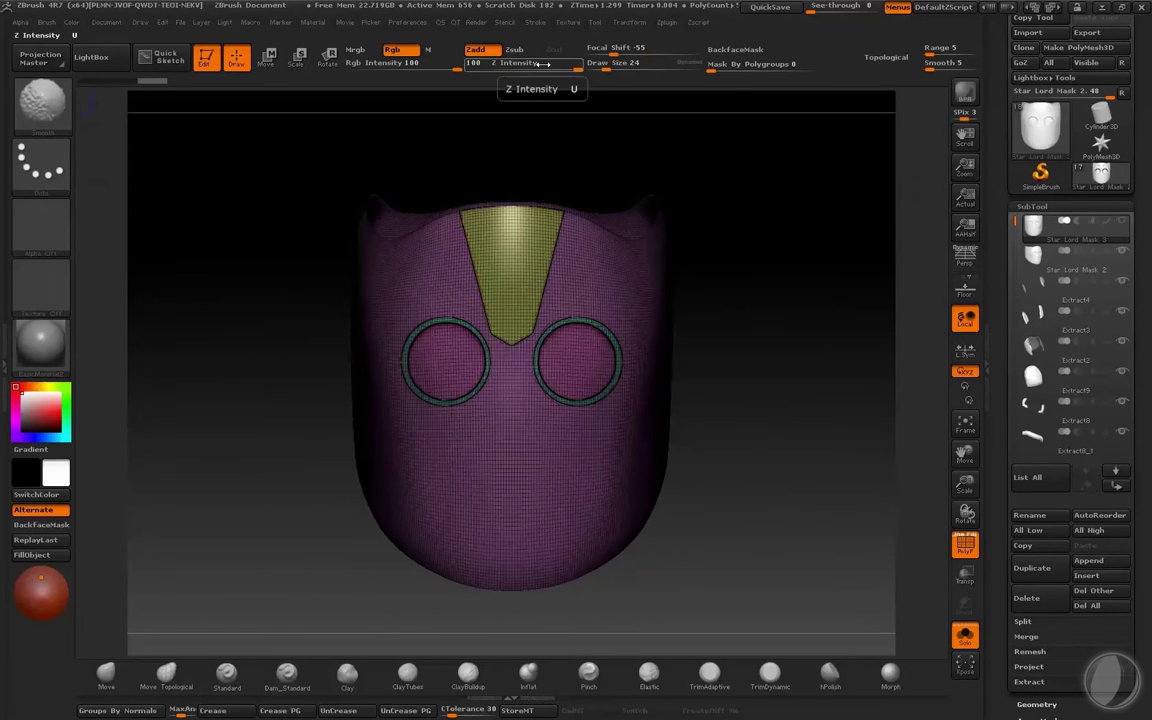
left_click_drag(535, 63, 525, 63)
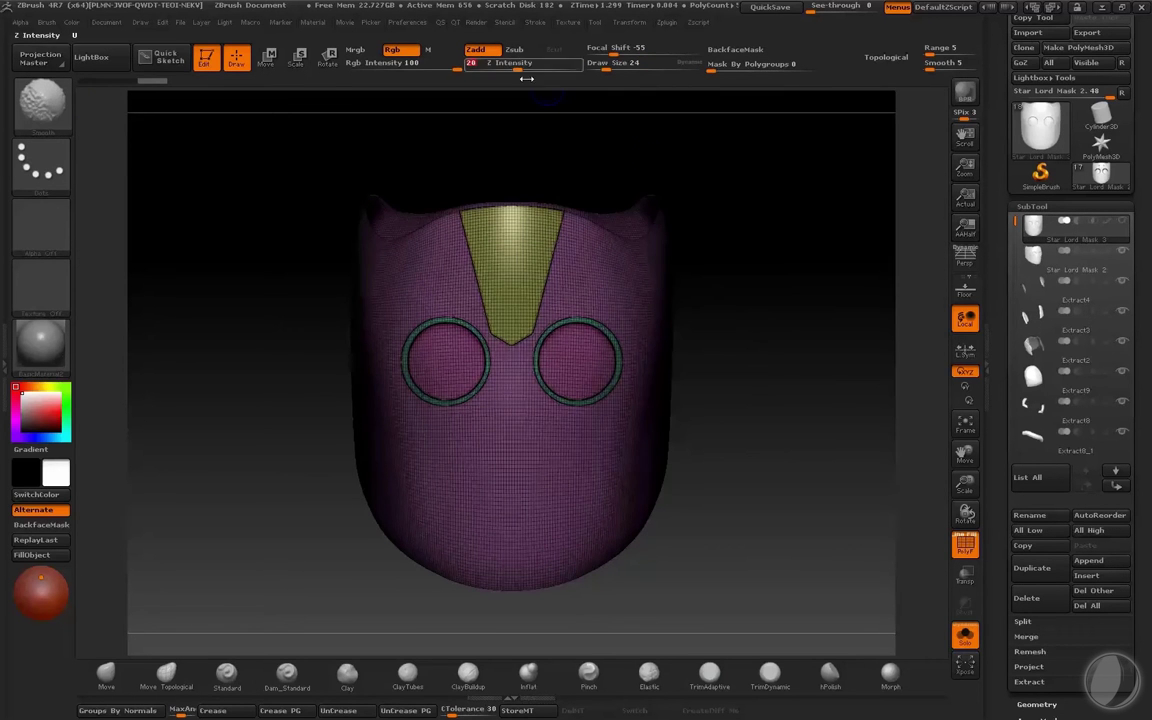
Step: Slice the mask with one diagonal cut and one steep cut through the same eye, and mirror and weld the resulting polygroups
mouse_move(336, 160)
left_mouse_down("ctrl+shift")
mouse_move(546, 565)
mouse_move(588, 520)
left_mouse_up("ctrl+shift")
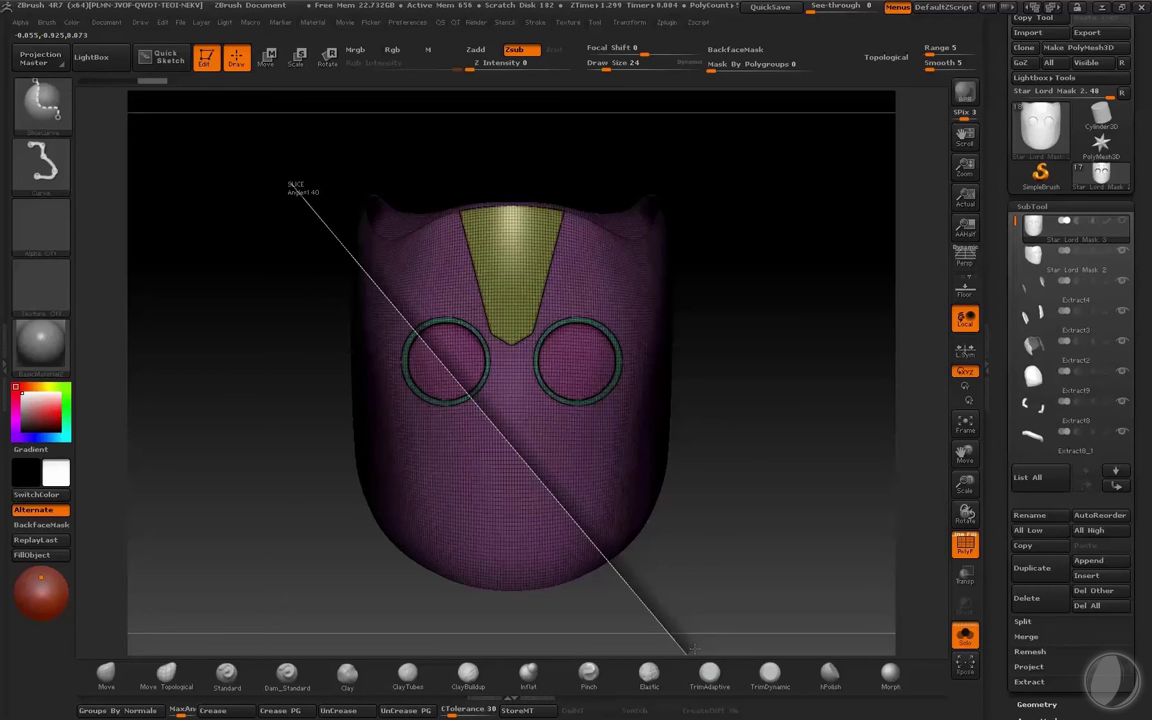
left_click_drag(692, 650, 692, 650, "ctrl+shift")
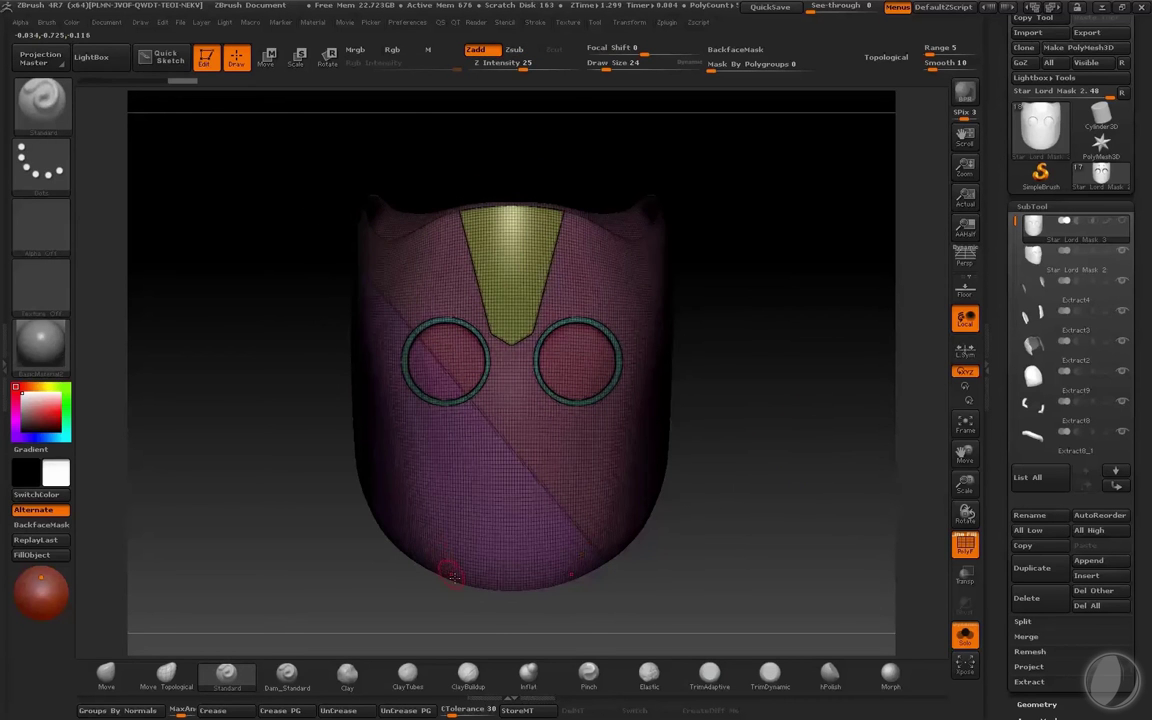
left_click_drag(506, 622, 401, 99, "ctrl+shift")
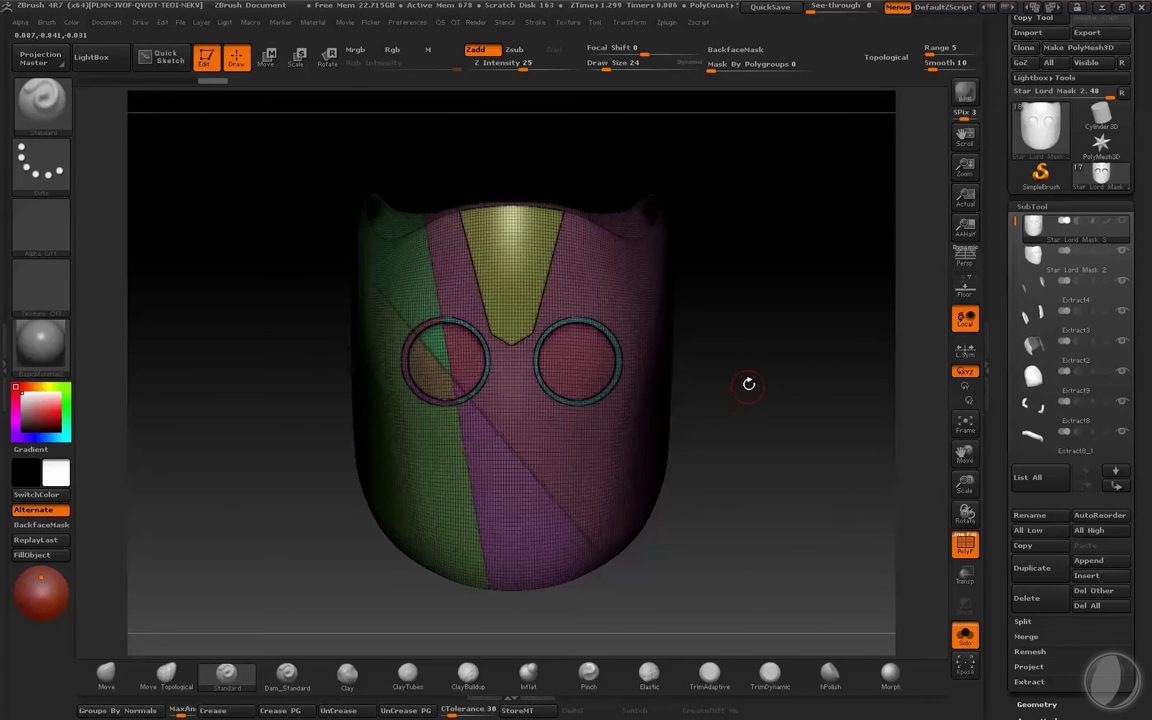
key("q")
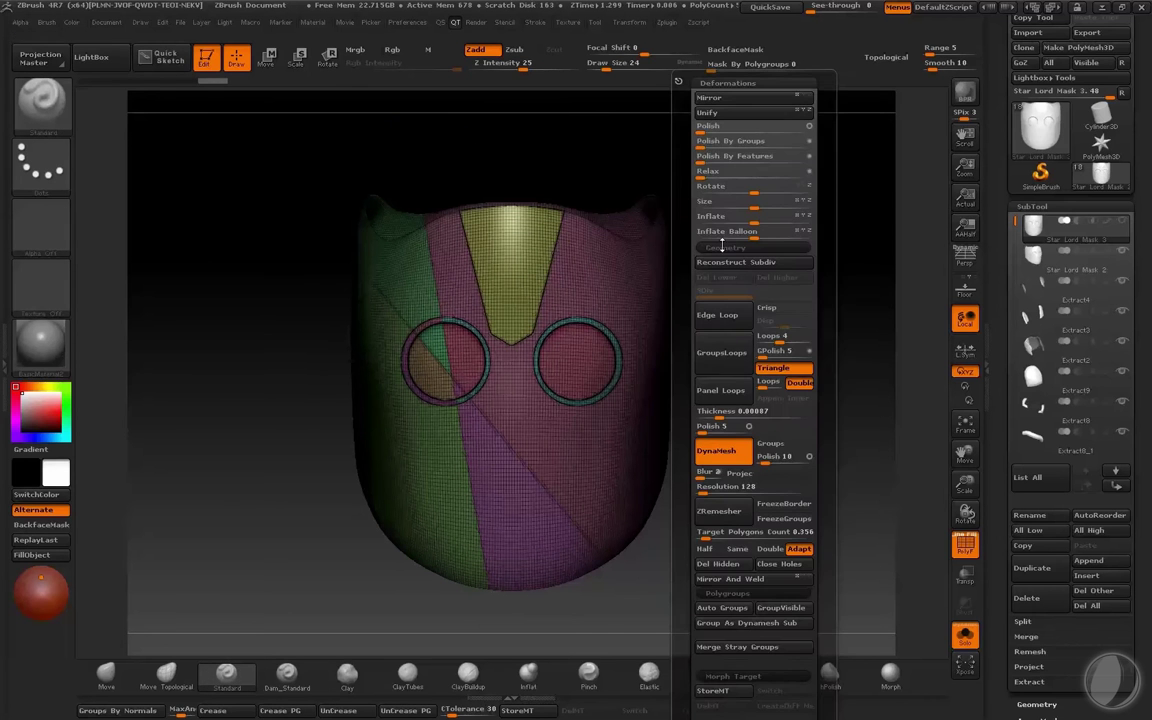
left_click(737, 580)
Step: Switch to the SelectRect brush and hide all polygroup pieces inside the eye rims
left_click(42, 98, "ctrl+shift")
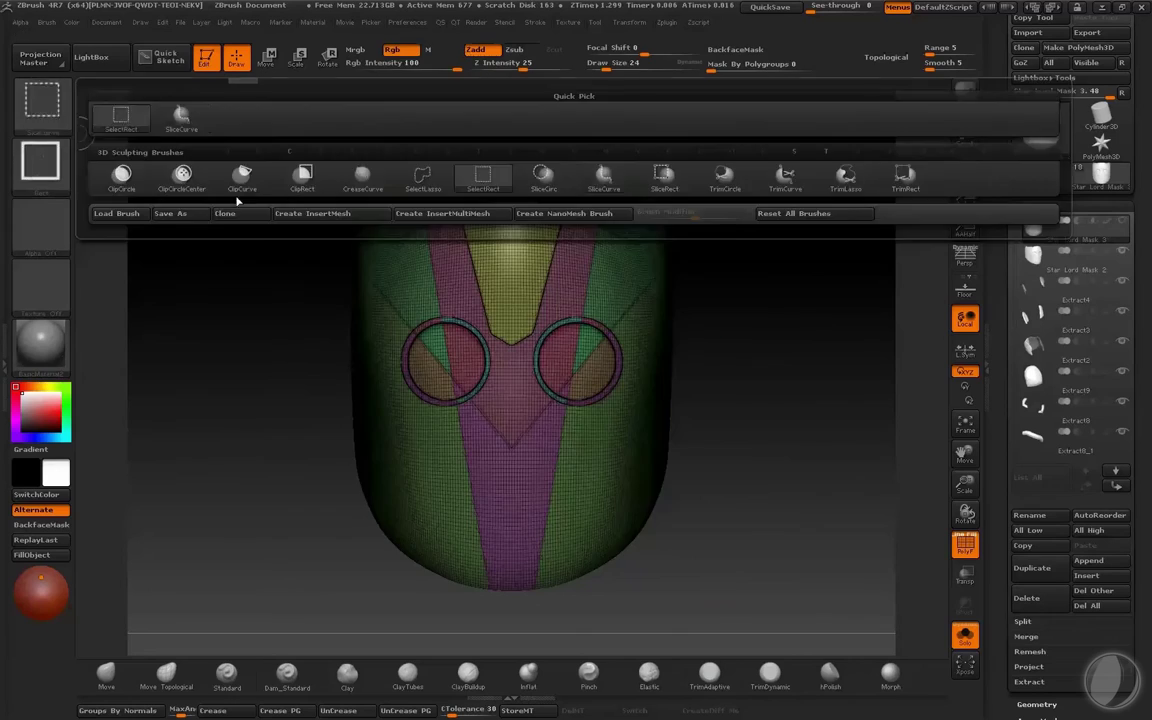
mouse_move(758, 375)
left_mouse_down()
mouse_move(805, 314)
mouse_move(784, 398)
mouse_move(781, 387)
mouse_move(818, 368)
mouse_move(800, 363)
mouse_move(813, 380)
mouse_move(845, 353)
mouse_move(838, 362)
mouse_move(765, 348)
mouse_move(855, 375)
left_mouse_up()
left_click(442, 332, "ctrl+shift")
left_click_drag(851, 380, 802, 446, "ctrl+shift")
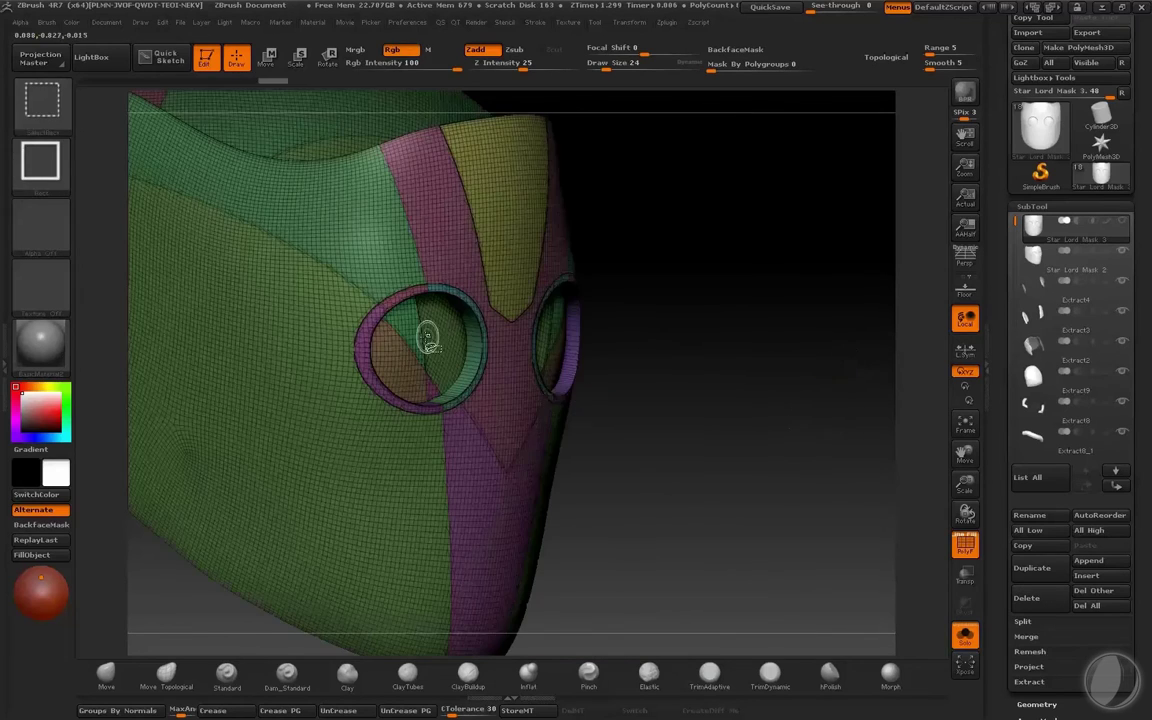
left_click_drag(759, 357, 447, 405)
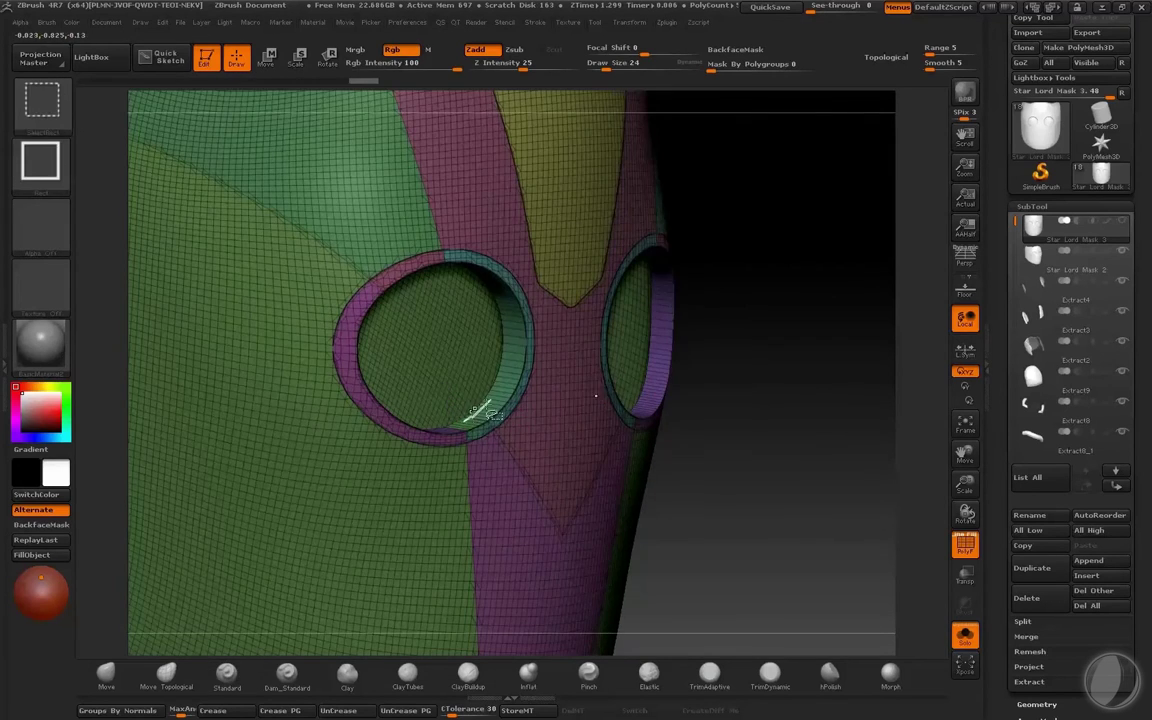
mouse_move(671, 350)
left_mouse_down()
mouse_move(468, 371)
mouse_move(496, 380)
mouse_move(340, 386)
mouse_move(490, 425)
mouse_move(350, 468)
left_mouse_up()
Step: Delete the hidden eye polygons and close the holes in the mask
key("f")
left_click_drag(768, 407, 846, 383)
key("space")
left_click_drag(712, 404, 801, 484)
key("space")
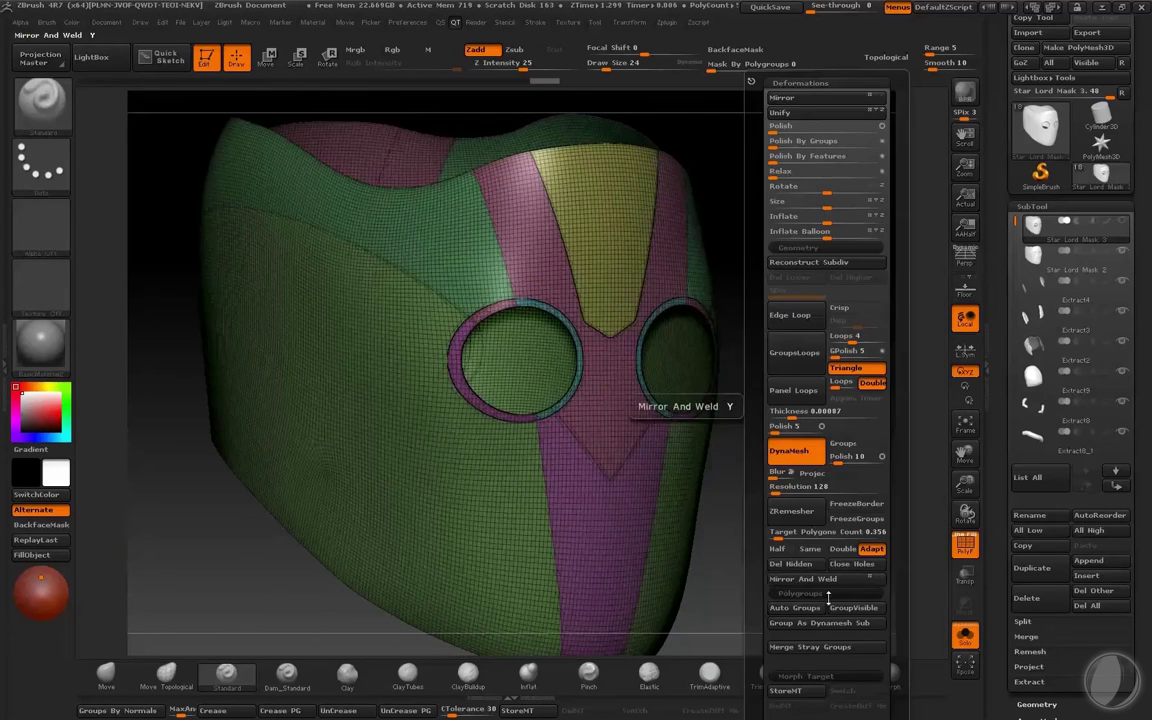
left_click(848, 566)
Step: Isolate the newly filled hole surfaces and split them into separate polygroups with Auto Groups
left_click_drag(750, 420, 804, 196)
left_click(585, 236, "ctrl+shift")
left_click(1032, 206)
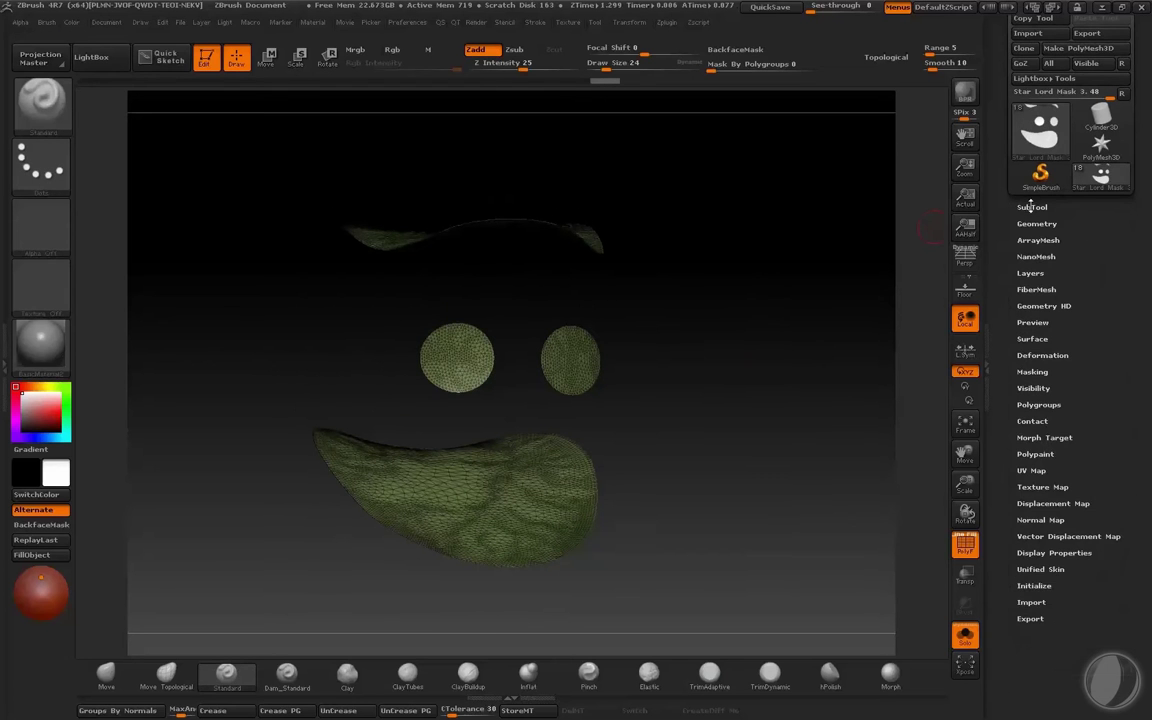
left_click(1038, 404)
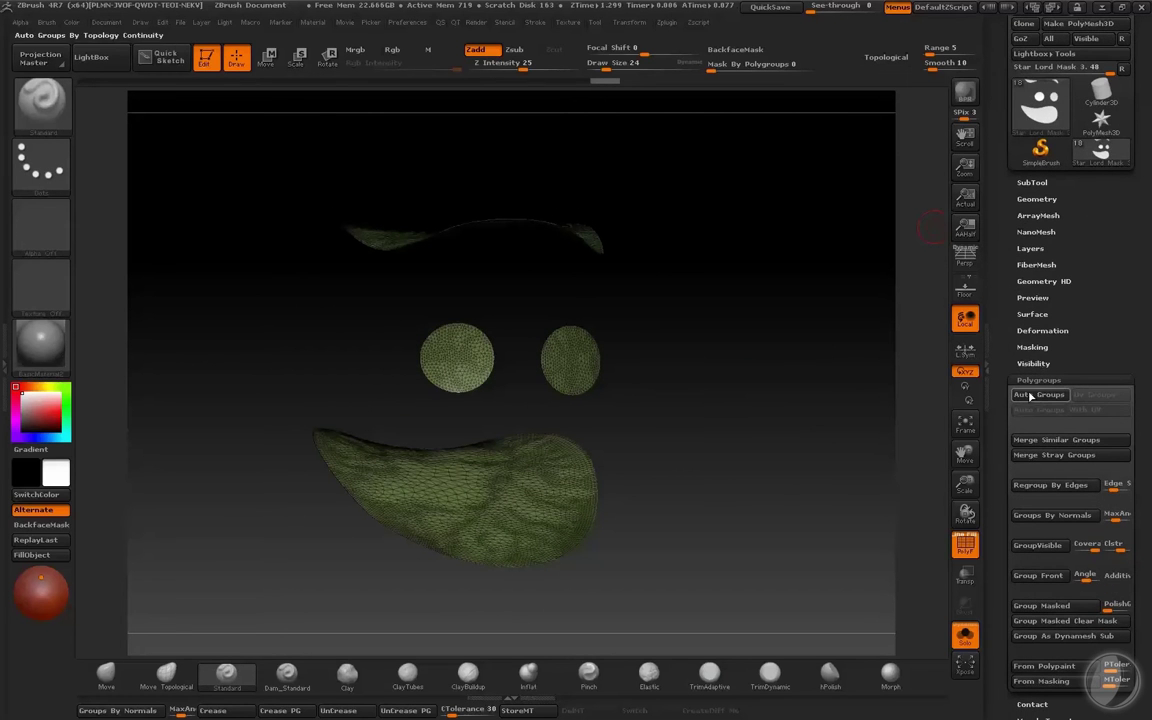
left_click(1036, 397)
Step: Hide the caps closing the mask's large openings and delete them, keeping the two eye caps
left_click_drag(681, 334, 715, 327)
left_click(470, 231, "ctrl+shift")
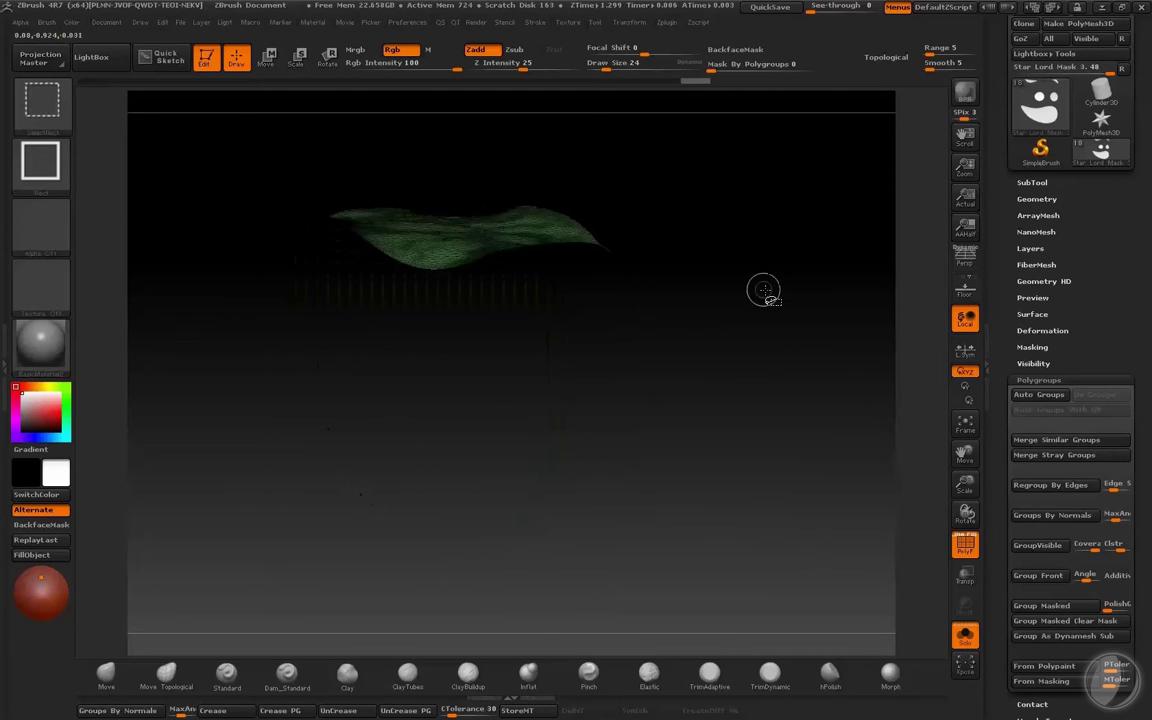
left_click(794, 295, "ctrl+shift")
mouse_move(794, 300)
left_mouse_down()
mouse_move(815, 314)
mouse_move(812, 303)
left_mouse_up()
left_click(507, 404, "ctrl+shift")
left_click_drag(745, 345, 797, 301)
key("2")
left_click(765, 565)
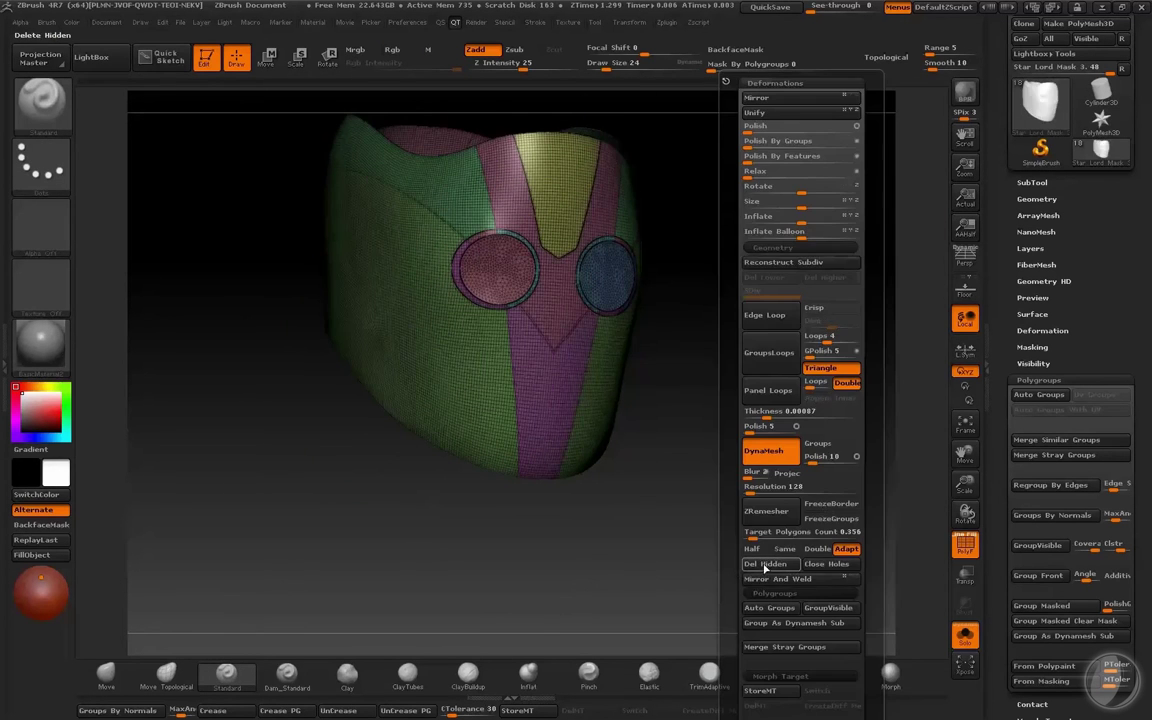
Step: Combine the two eye caps into a single polygroup and show the whole mask
left_click(507, 276, "ctrl+shift")
left_click_drag(742, 276, 646, 337, "ctrl+shift")
left_click(618, 287, "ctrl+shift")
left_click(751, 334, "ctrl+shift")
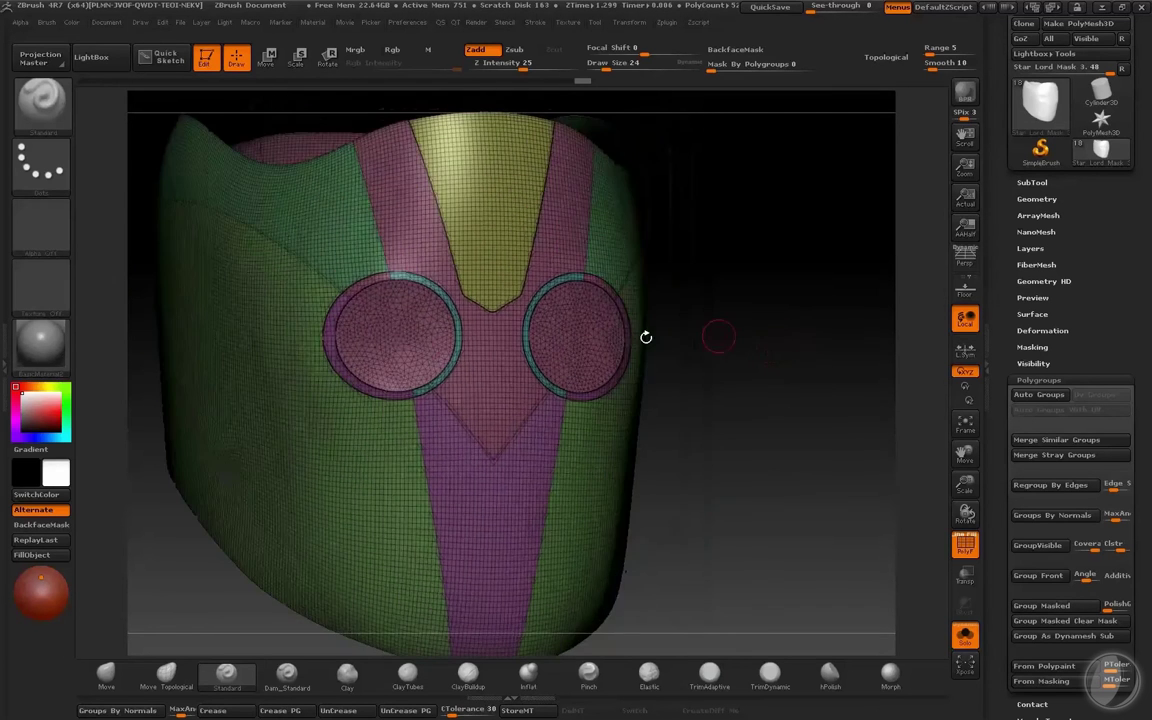
Step: Hide the eye caps and the outer rim polygroups around both eyes
left_click(388, 322, "ctrl+shift")
left_click(700, 318, "ctrl+shift")
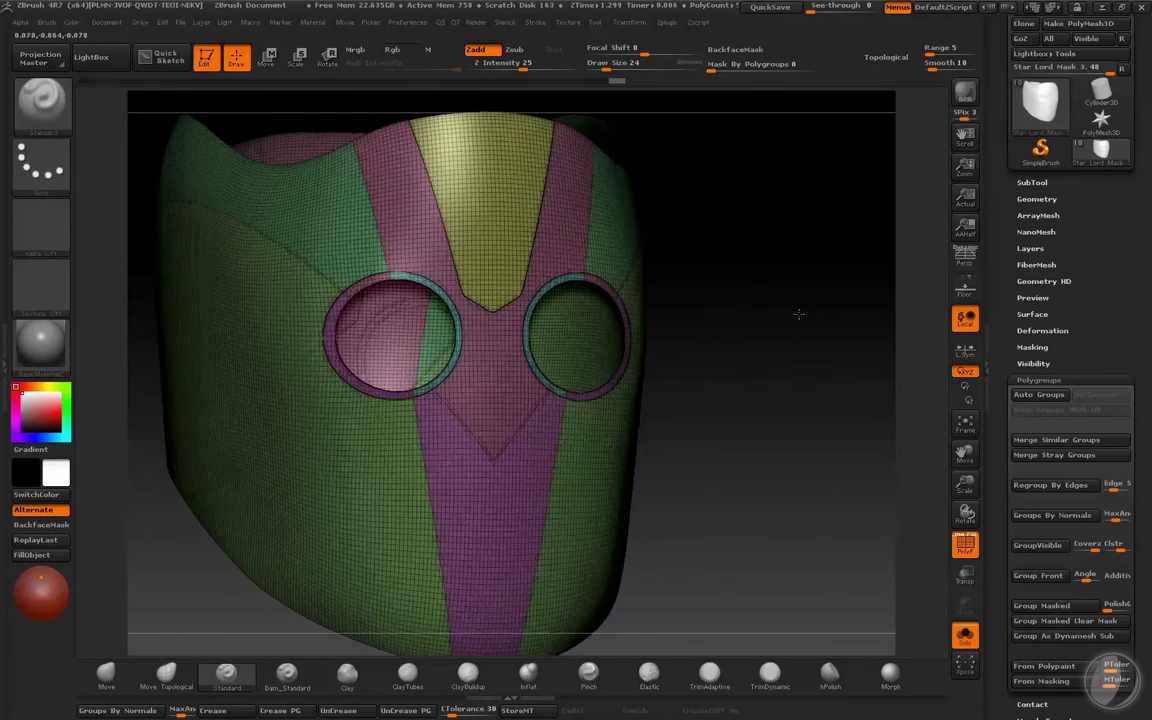
left_click_drag(799, 314, 800, 345, "alt")
left_click(363, 279, "ctrl+shift")
left_click(335, 313, "ctrl+shift")
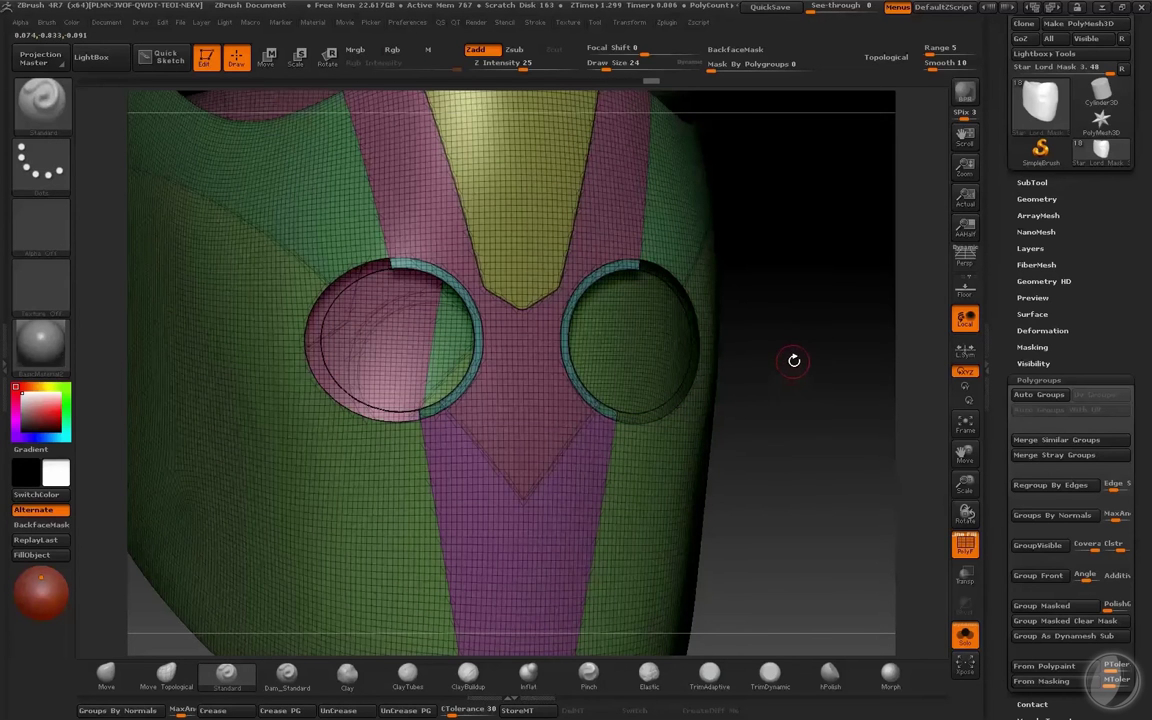
mouse_move(816, 352)
left_mouse_down()
mouse_move(797, 353)
mouse_move(808, 353)
left_mouse_up()
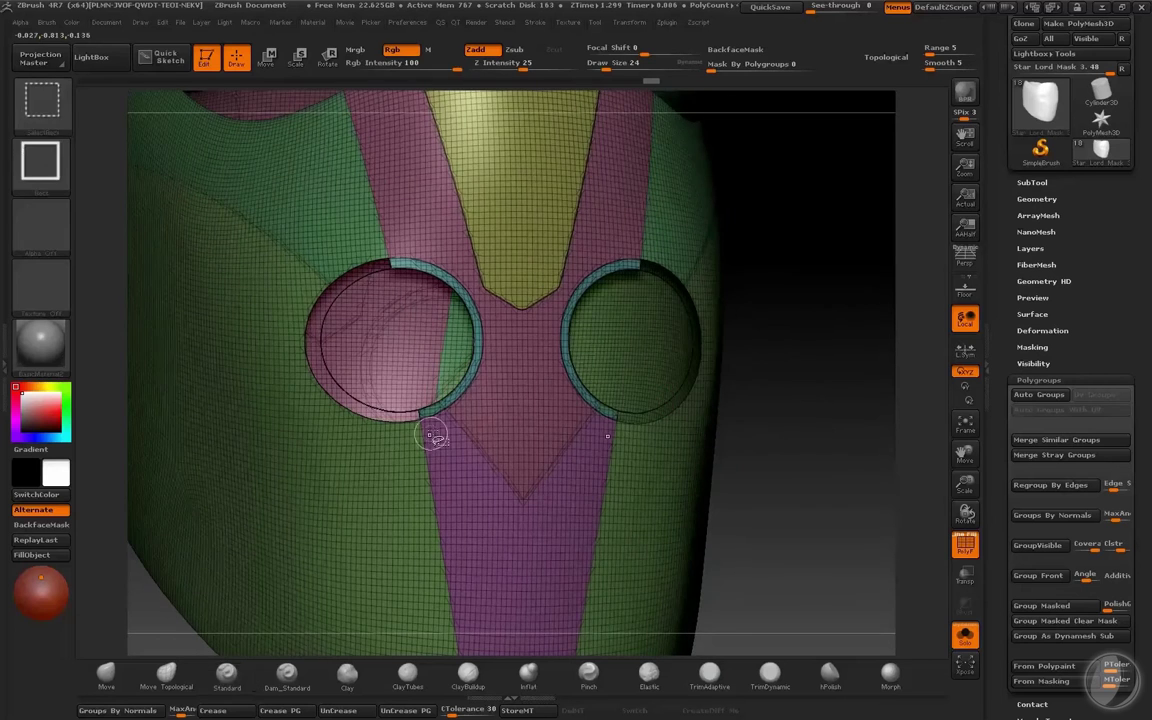
left_click_drag(831, 416, 832, 424, "shift")
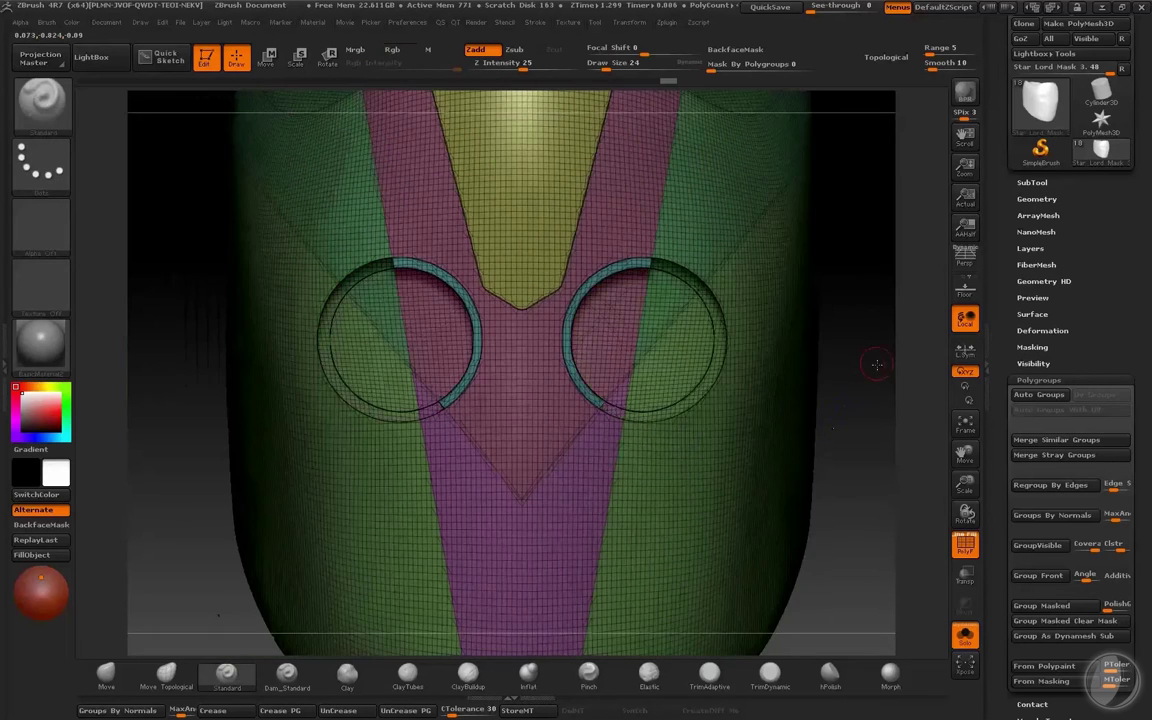
Step: Isolate the eye caps together with their outer rim segments, including the short pieces at the segment ends
left_click_drag(869, 363, 870, 405, "alt")
left_click(428, 400, "ctrl+shift")
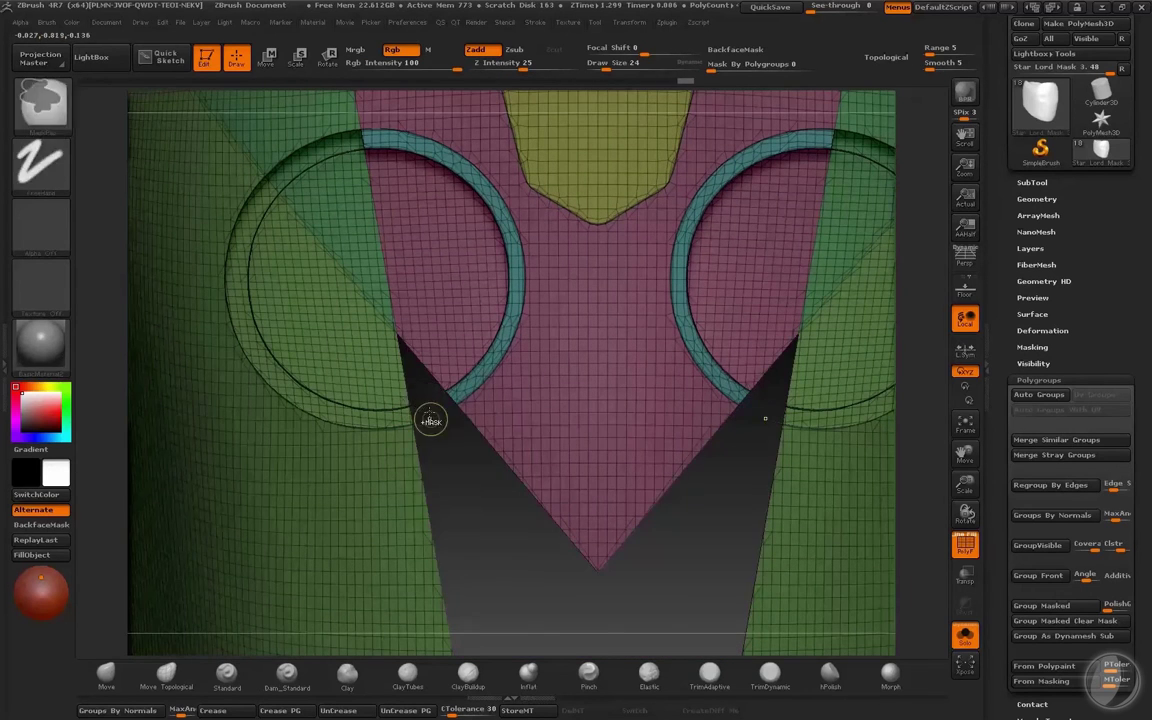
key("ctrl+z")
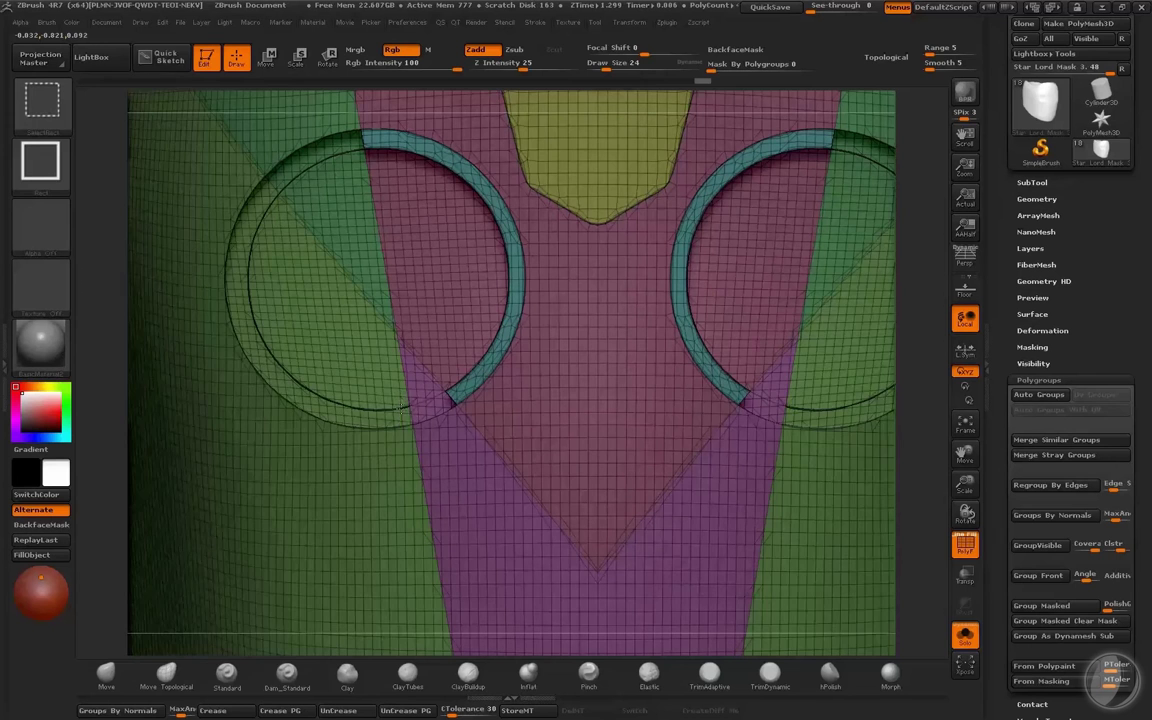
left_click(403, 408, "ctrl+shift")
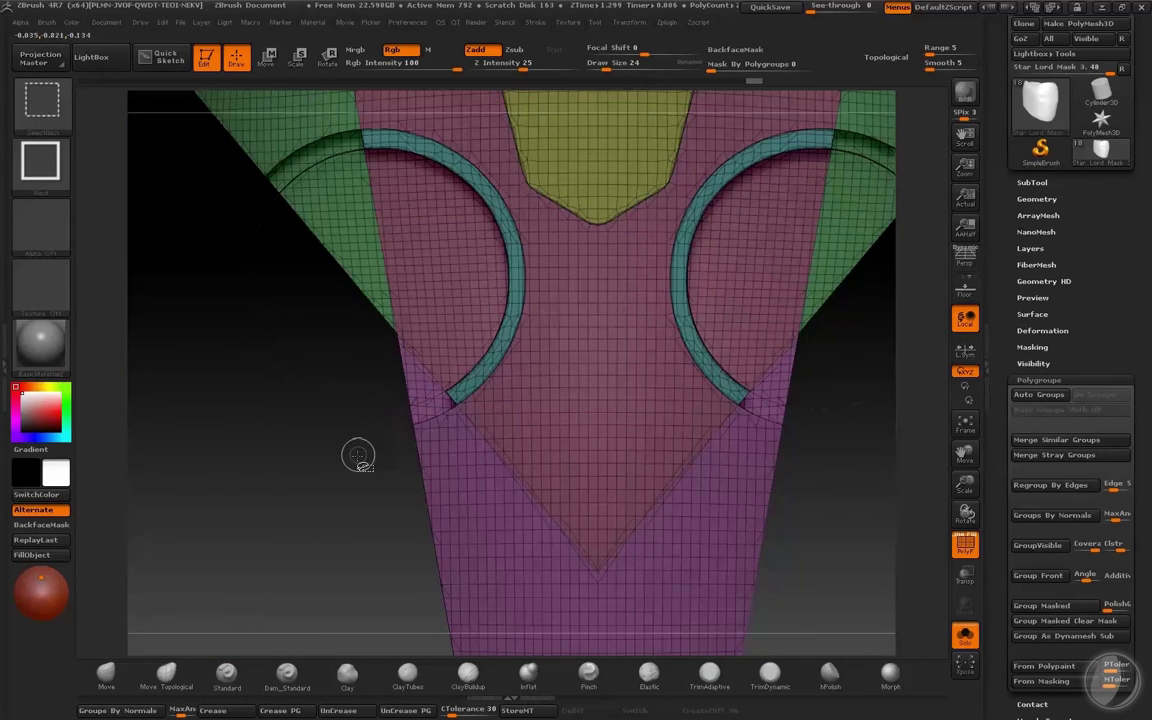
mouse_move(358, 456)
left_mouse_down()
mouse_move(375, 455)
mouse_move(308, 248)
mouse_move(293, 318)
left_mouse_up()
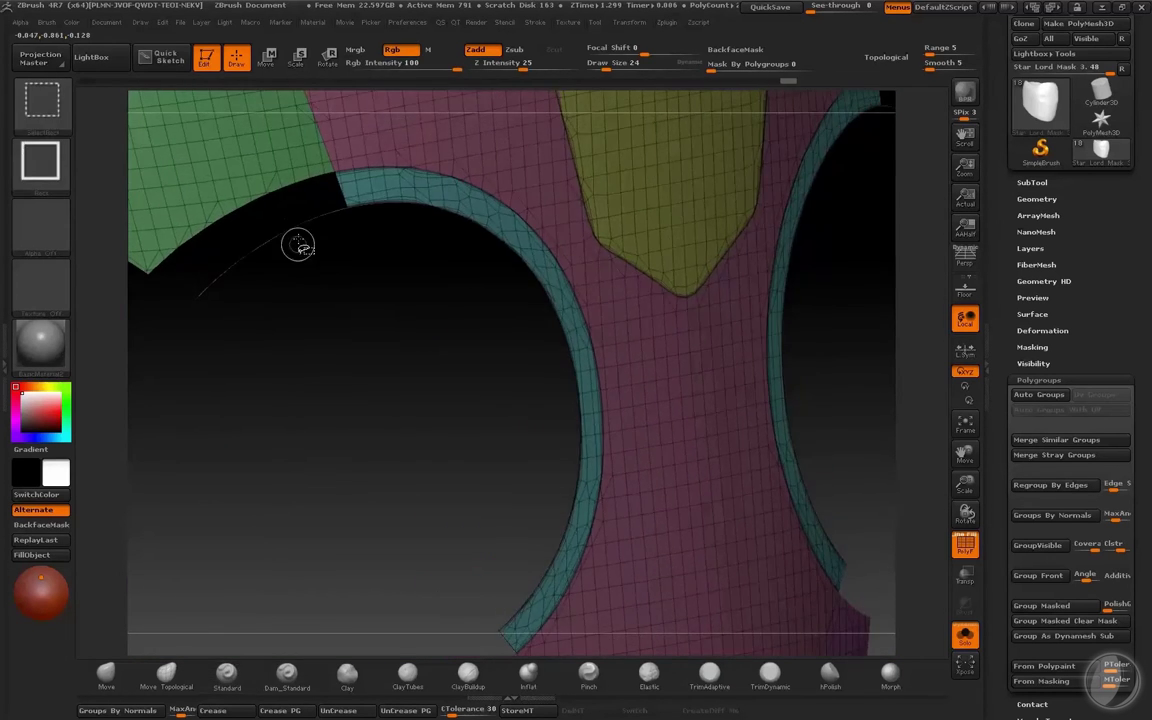
mouse_move(373, 347)
left_mouse_down()
mouse_move(360, 373)
mouse_move(380, 400)
mouse_move(842, 440)
mouse_move(500, 436)
left_mouse_up()
left_click(500, 480, "ctrl+shift")
left_click(203, 608, "ctrl+shift")
Step: Merge the isolated eye caps and rim segments into one polygroup
key("f")
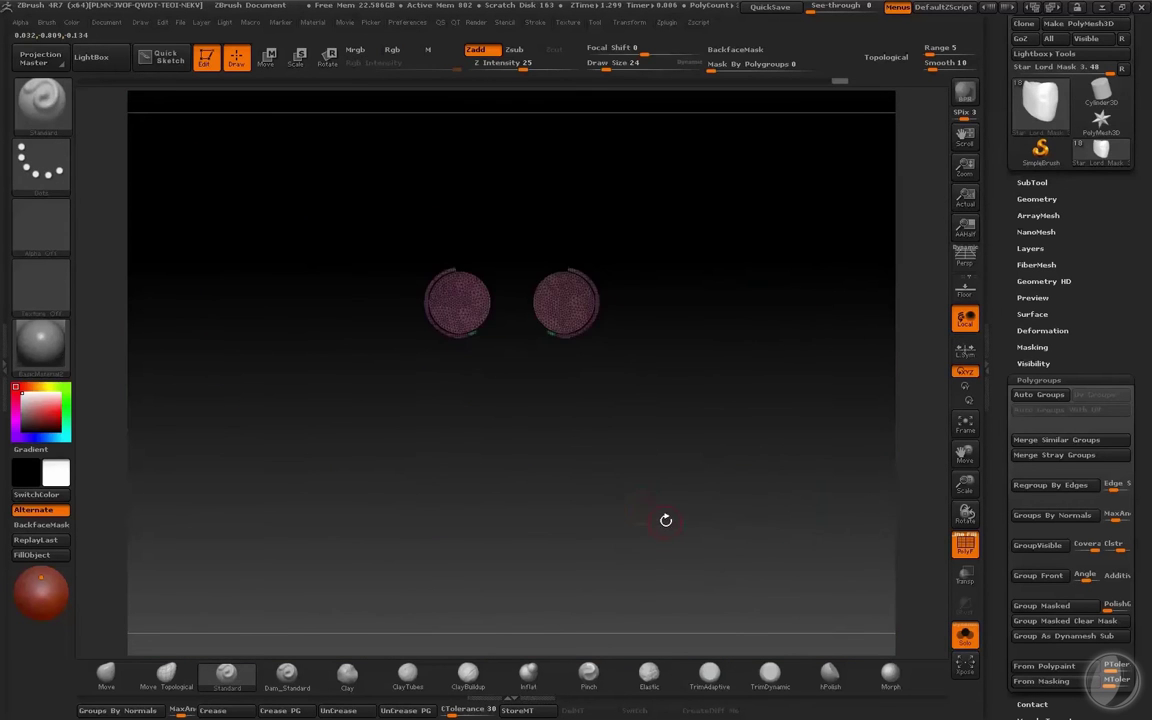
mouse_move(663, 519)
left_mouse_down()
mouse_move(695, 484)
mouse_move(671, 519)
mouse_move(681, 535)
mouse_move(671, 524)
mouse_move(659, 538)
left_mouse_up()
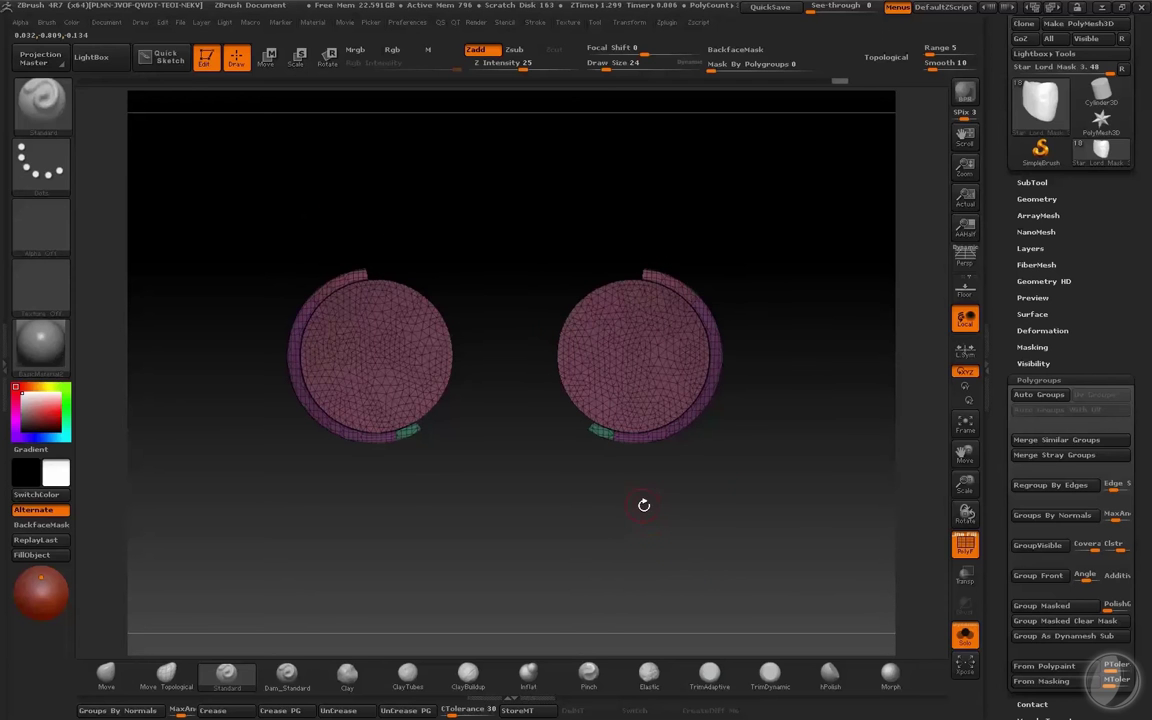
key("ctrl+w")
Step: Examine the isolated eye caps and rim segments from an angle, with and without the polyframe
mouse_move(836, 391)
left_mouse_down()
mouse_move(797, 383)
mouse_move(818, 397)
left_mouse_up()
key("f")
key("f")
key("shift+f")
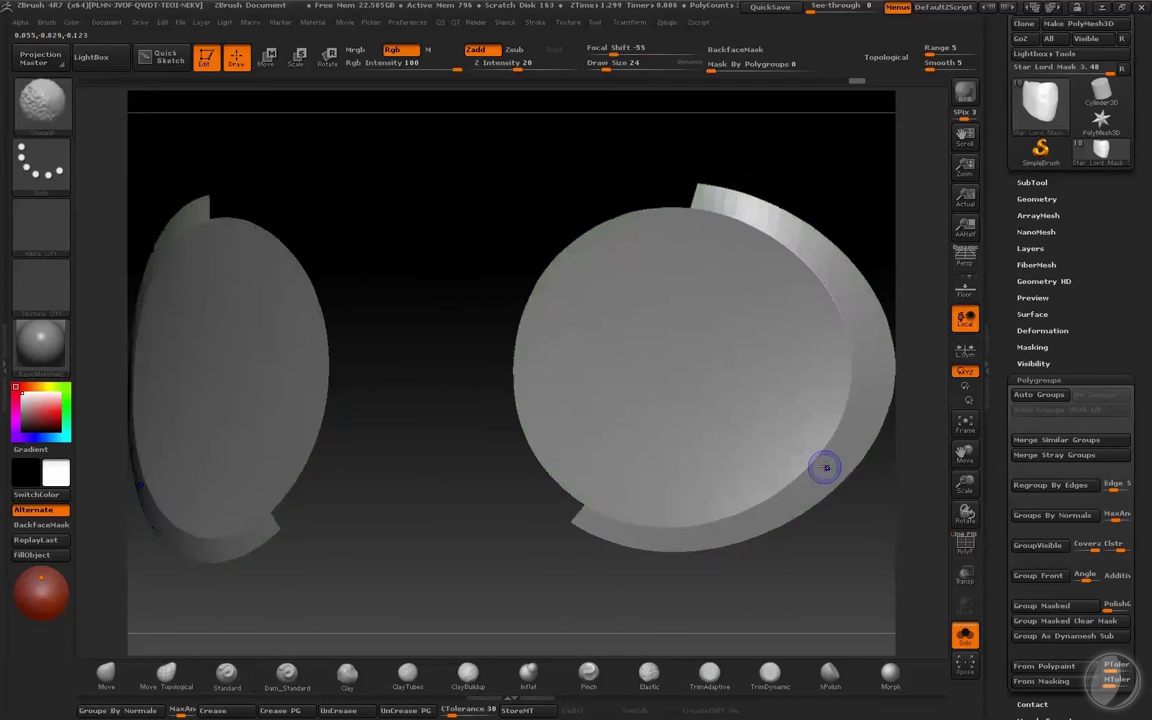
key("shift+f")
key("f")
left_click_drag(823, 472, 774, 329)
key("f")
Step: Isolate the combined eye polygroup and add edge loops around its border
left_click(800, 452, "ctrl+shift")
left_click(602, 350, "ctrl+shift")
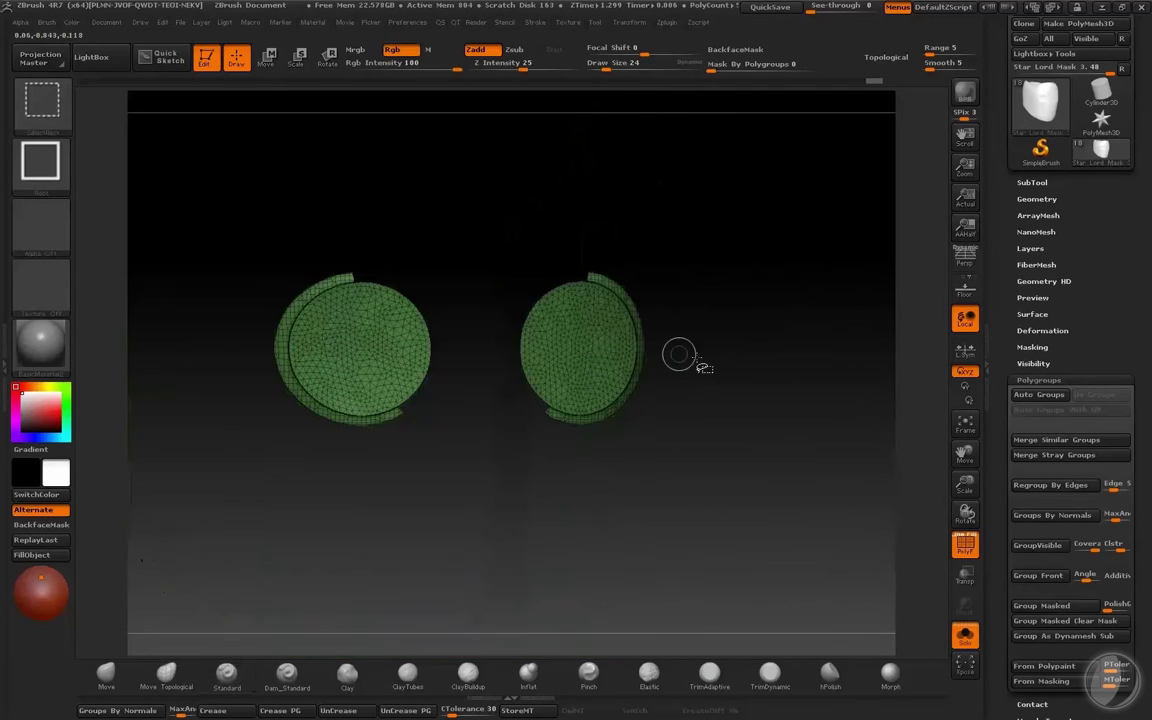
key("q")
key("q")
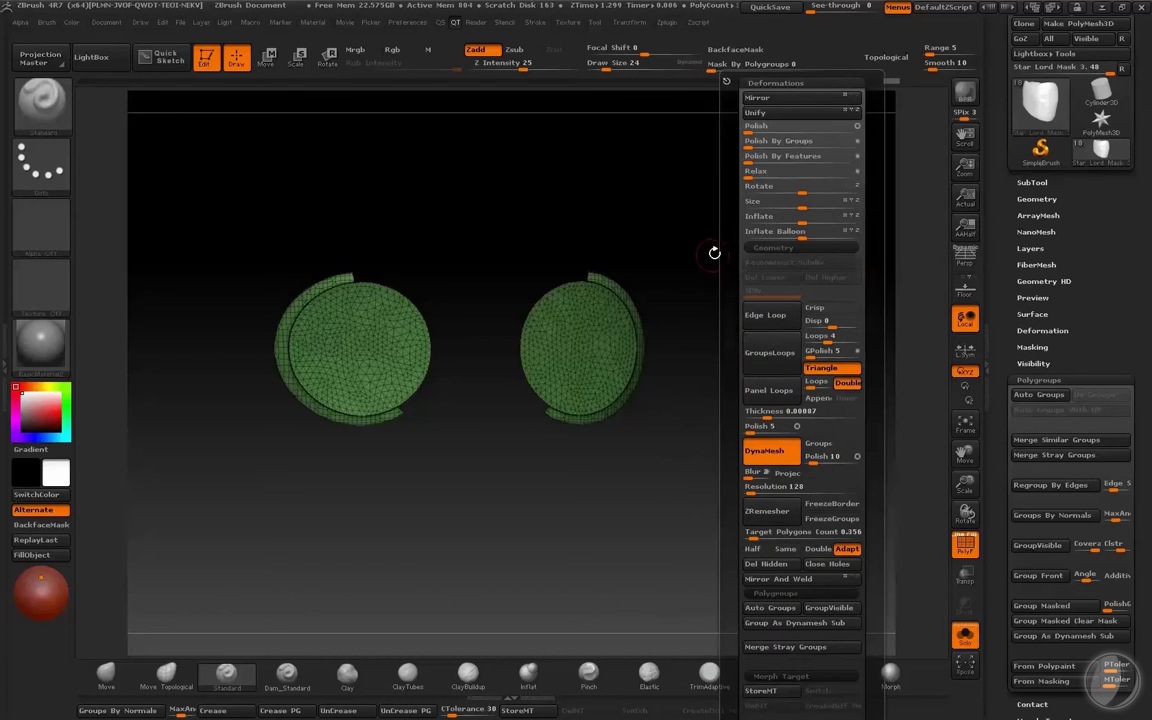
left_click(771, 356)
Step: Mask the whole mask except the combined eye polygroup
left_click_drag(676, 406, 662, 384, "ctrl")
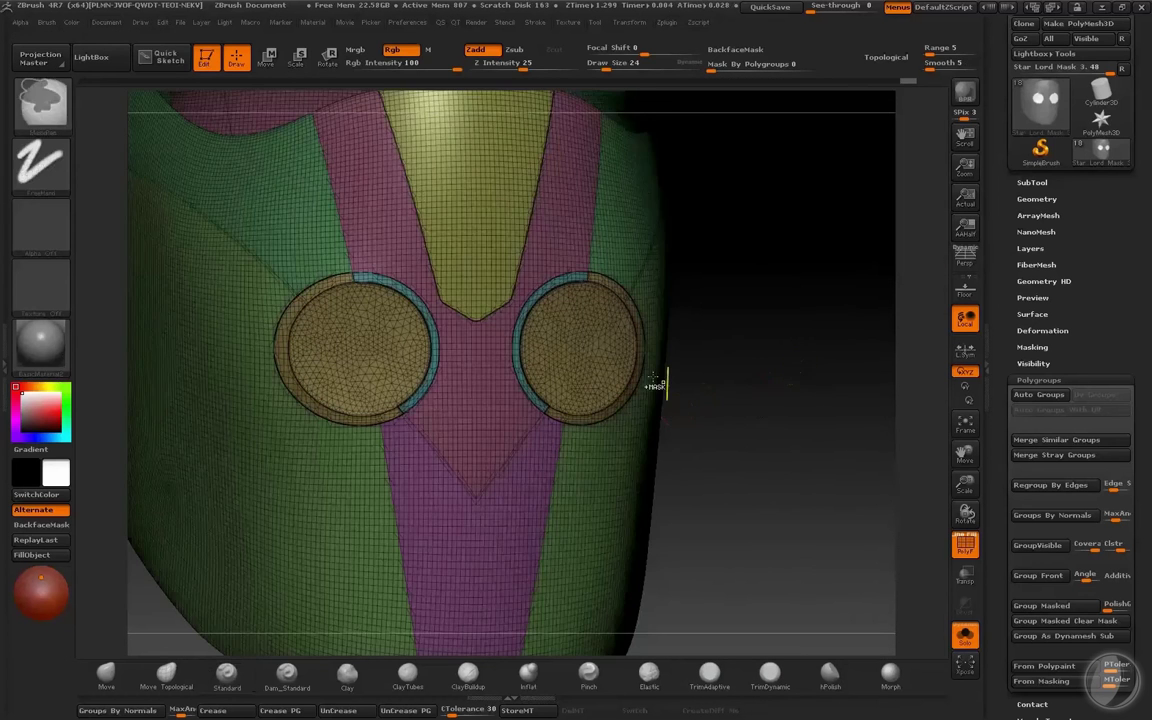
left_click(612, 354, "ctrl+shift")
left_click(800, 360, "ctrl")
left_click(805, 361, "ctrl+shift")
left_click(804, 359, "ctrl")
Step: Move the unmasked eye polygroup about 5.8 units straight back into the mask and view it from the front without the polyframe
left_click_drag(802, 357, 838, 350, "shift")
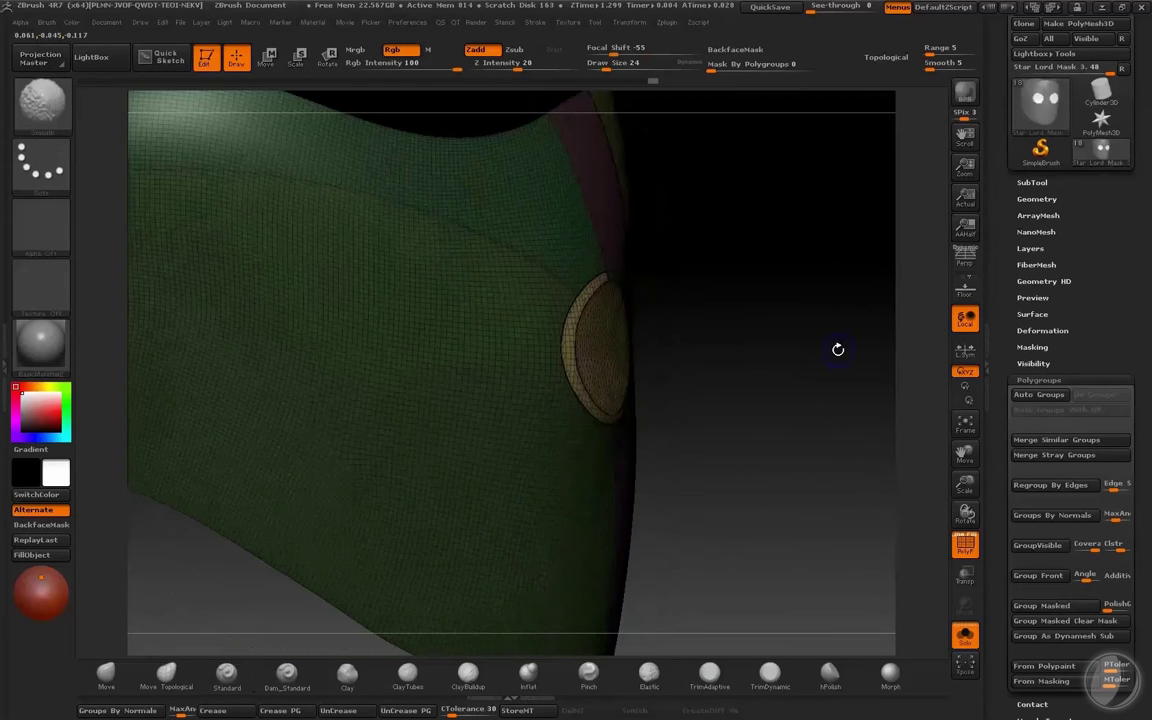
key("w")
left_click_drag(632, 346, 700, 339)
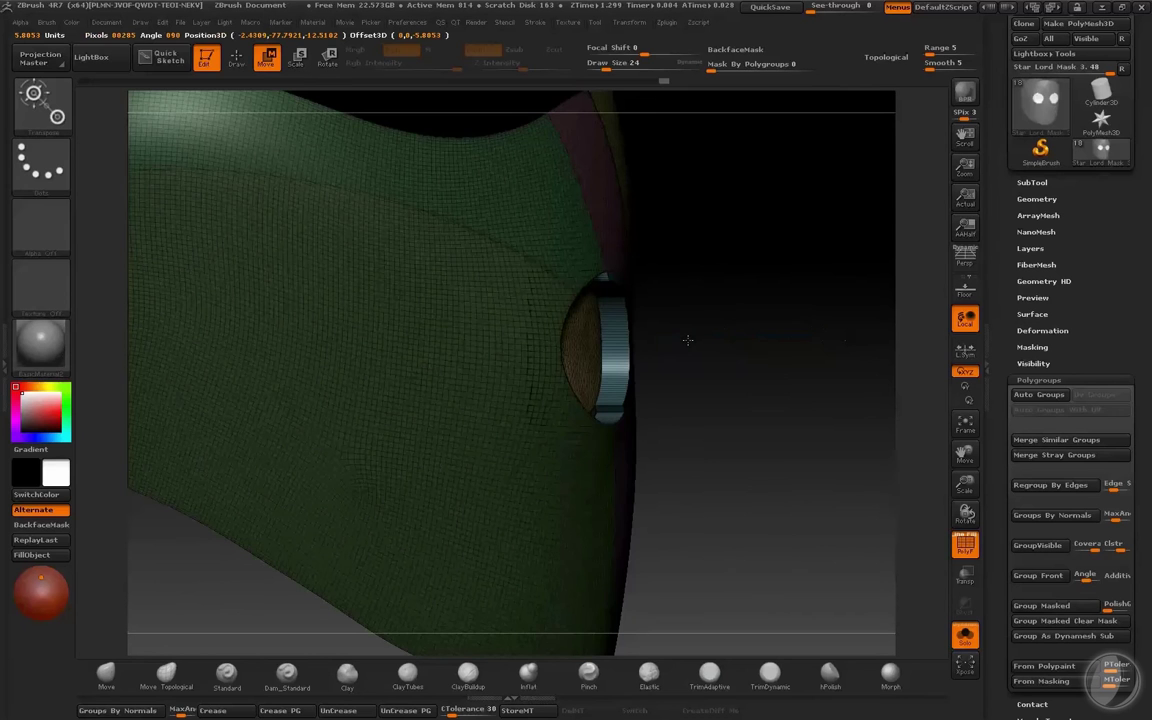
key("q")
mouse_move(779, 414)
left_mouse_down("shift")
mouse_move(391, 468)
mouse_move(298, 432)
mouse_move(290, 510)
mouse_move(303, 476)
mouse_move(283, 428)
left_mouse_up("shift")
key("shift+f")
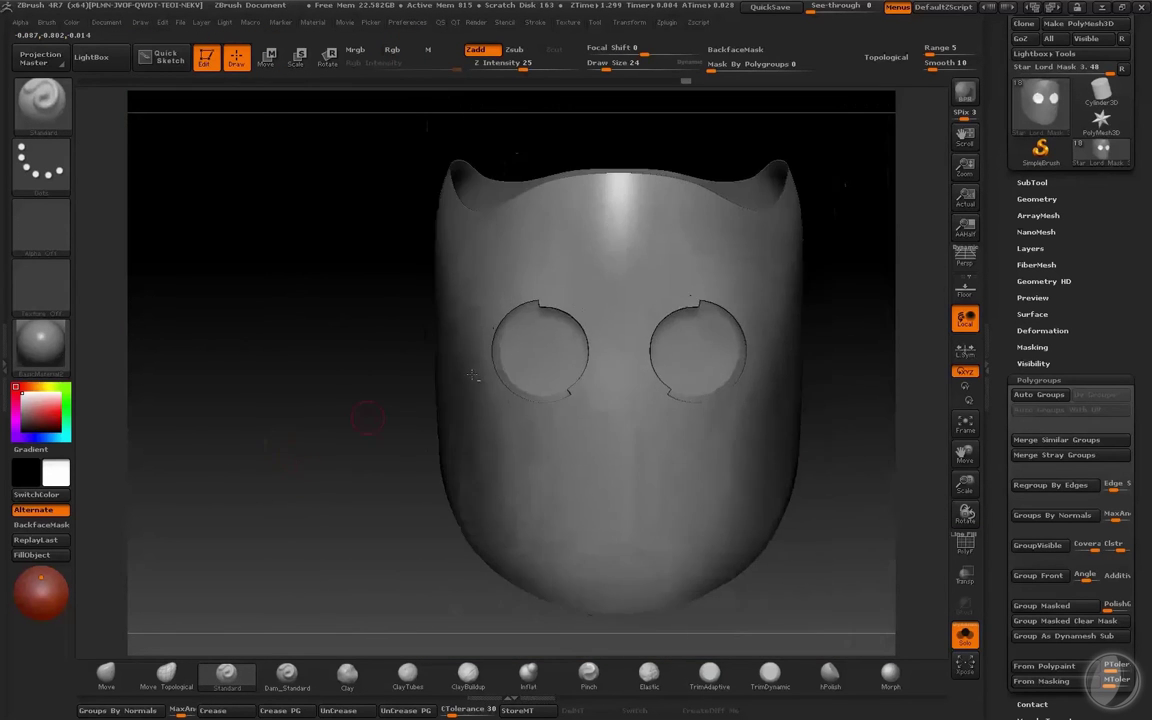
Step: Examine the recessed eye sockets within the full helmet and on the isolated mask
left_click(1039, 380)
left_click(1032, 182)
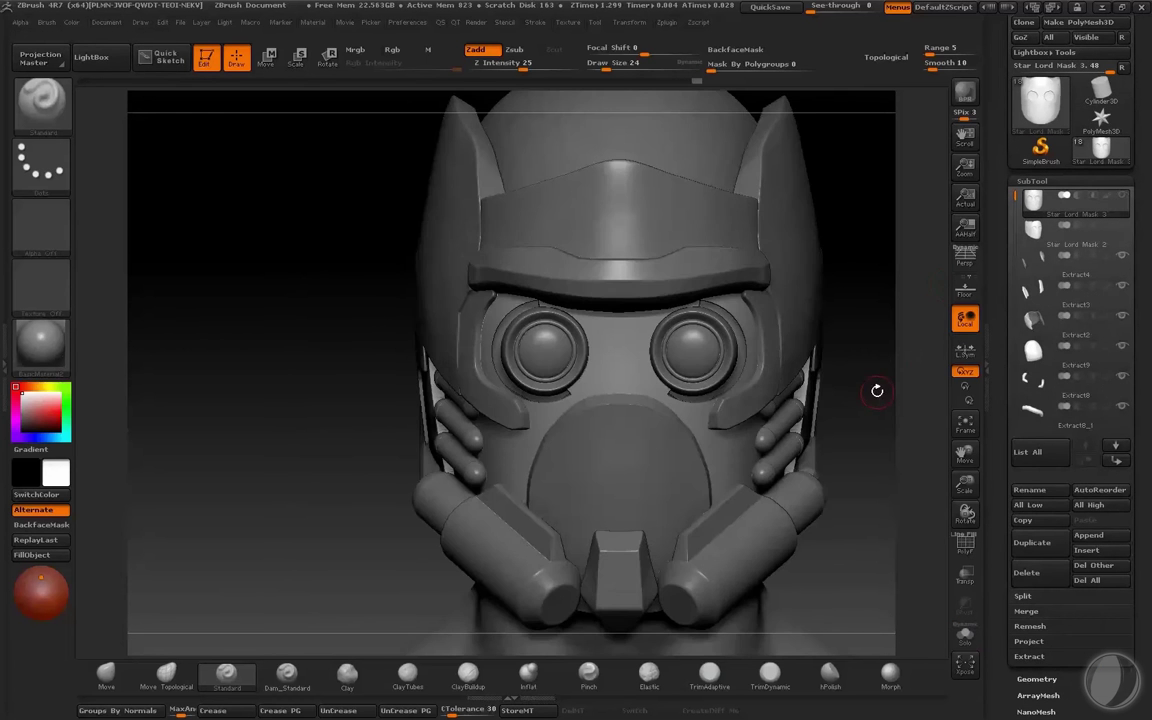
mouse_move(874, 391)
left_mouse_down()
mouse_move(848, 388)
mouse_move(895, 401)
mouse_move(800, 396)
mouse_move(914, 385)
mouse_move(856, 415)
mouse_move(851, 381)
mouse_move(882, 402)
left_mouse_up()
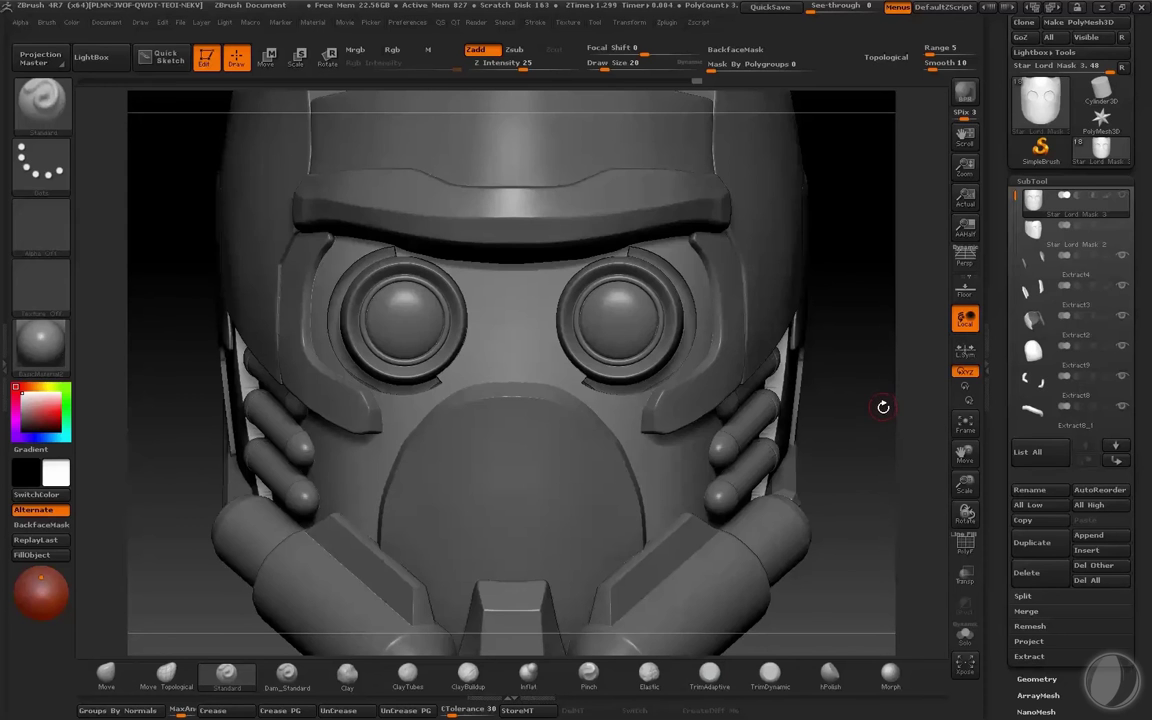
left_click_drag(876, 386, 836, 369, "alt")
key("alt+s")
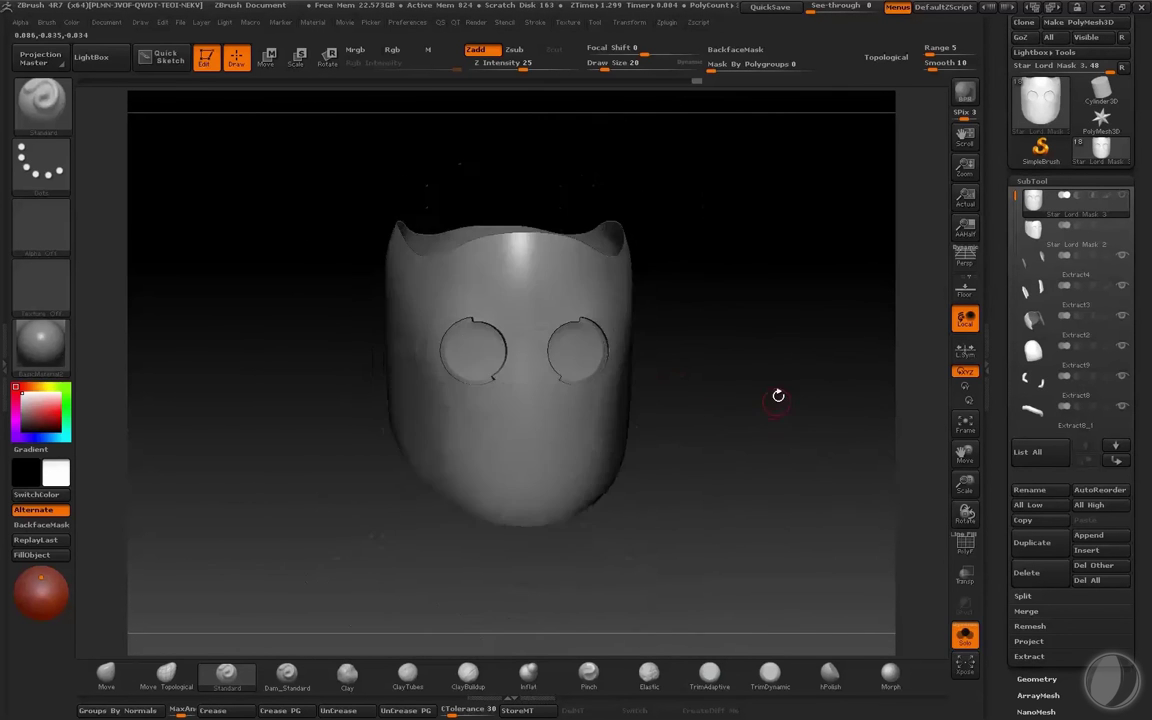
key("f")
key("shift+f")
key("shift+f")
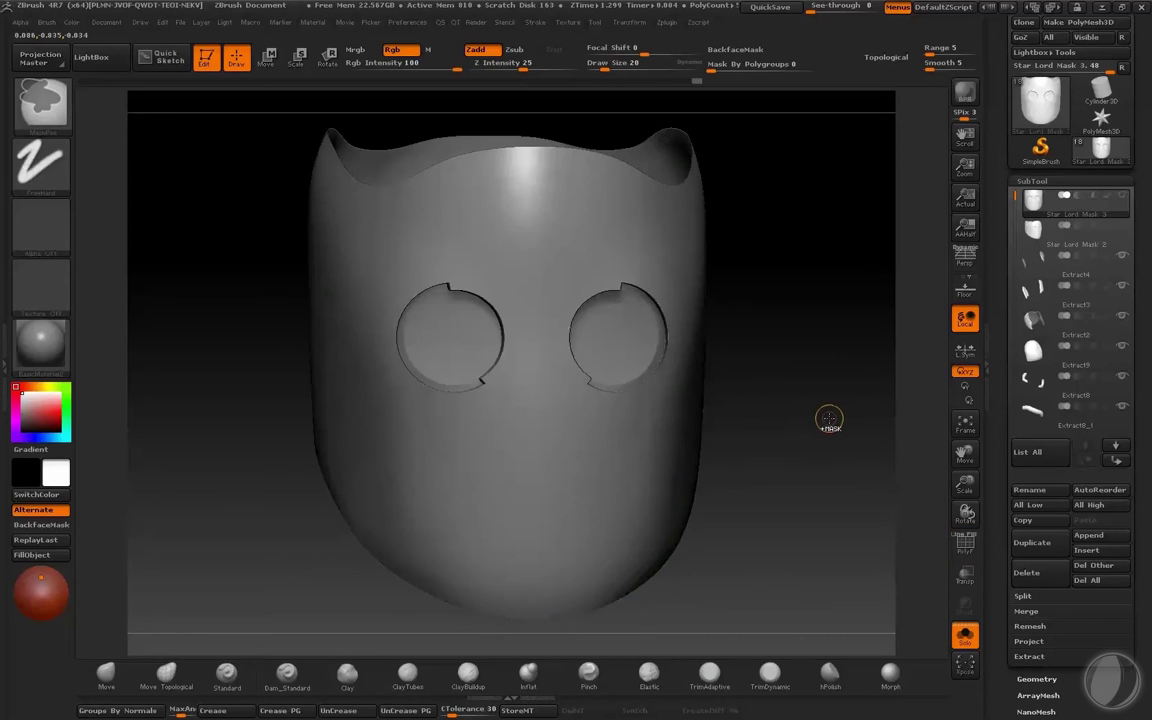
Step: Polish the isolated mask and smooth the lower outer rims of both eye sockets
left_click_drag(831, 421, 856, 239, "alt")
key("q")
left_click(808, 127)
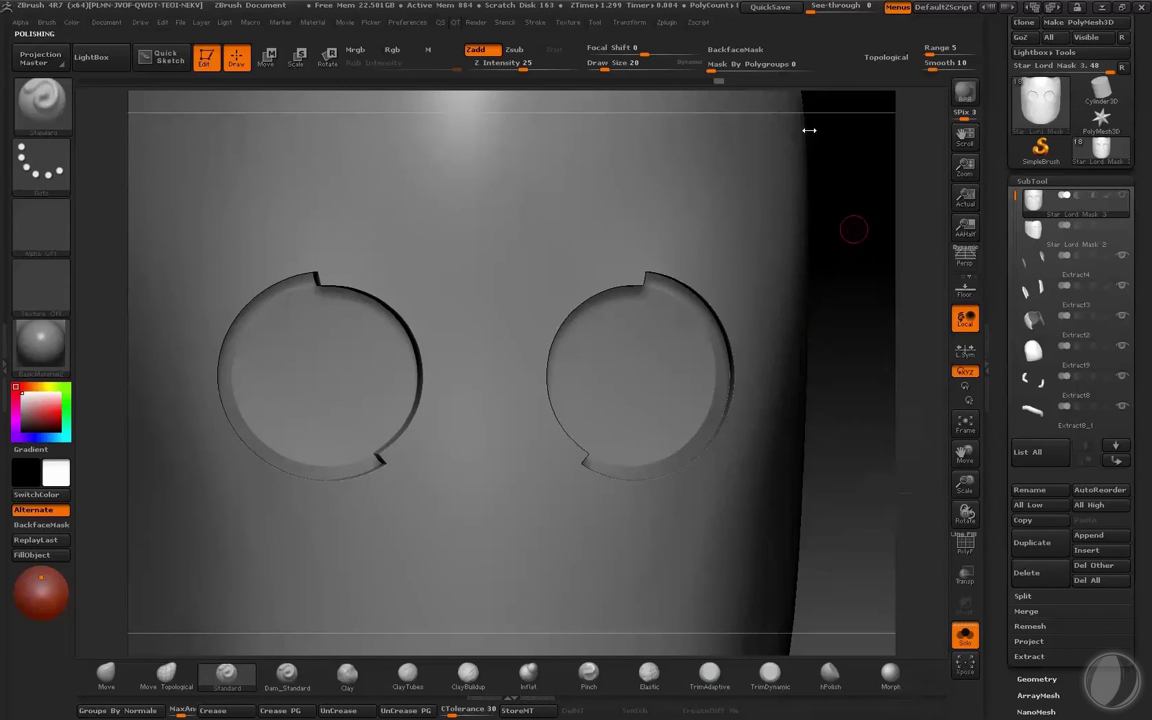
left_click_drag(842, 466, 523, 505)
left_click_drag(861, 534, 700, 487)
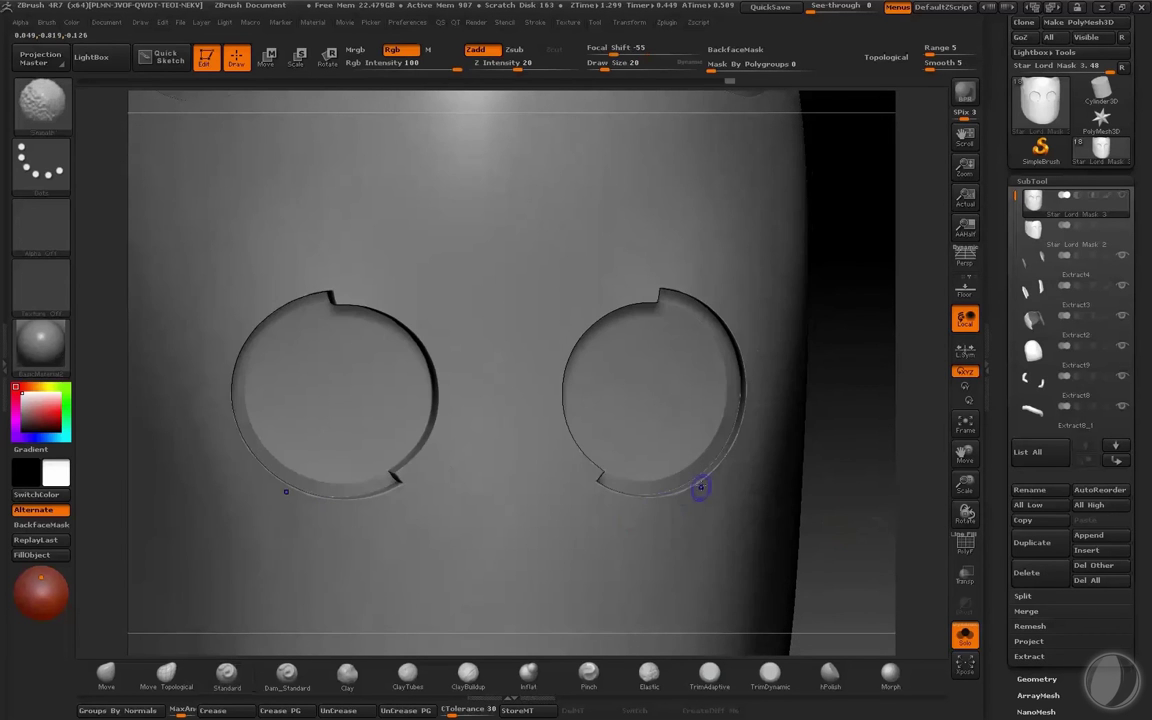
Step: Try a further polish of 1 on the mask with the full helmet shown, and undo it
key("alt+s")
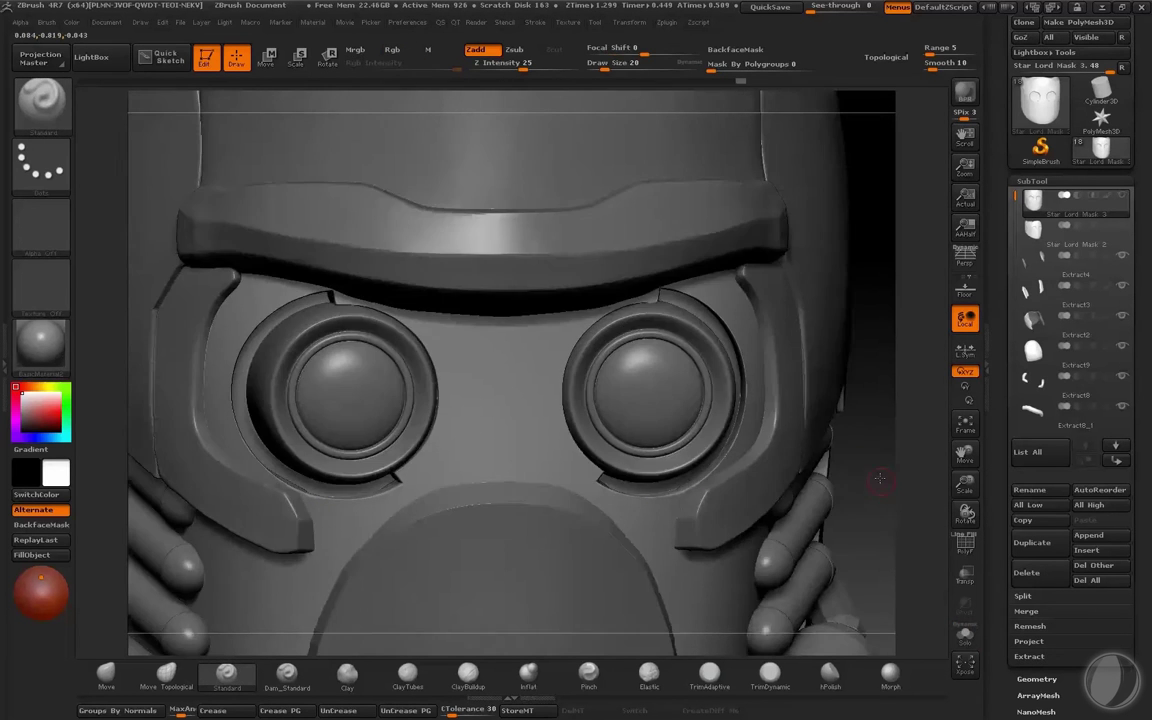
left_click_drag(885, 482, 874, 414)
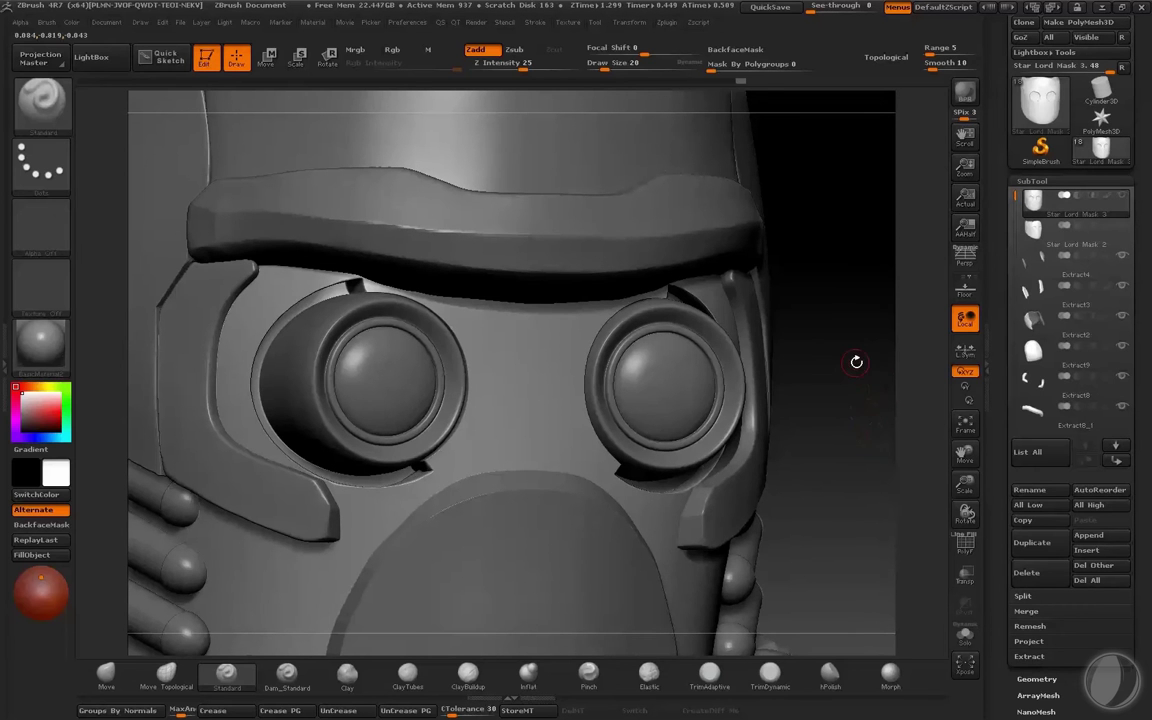
key("q")
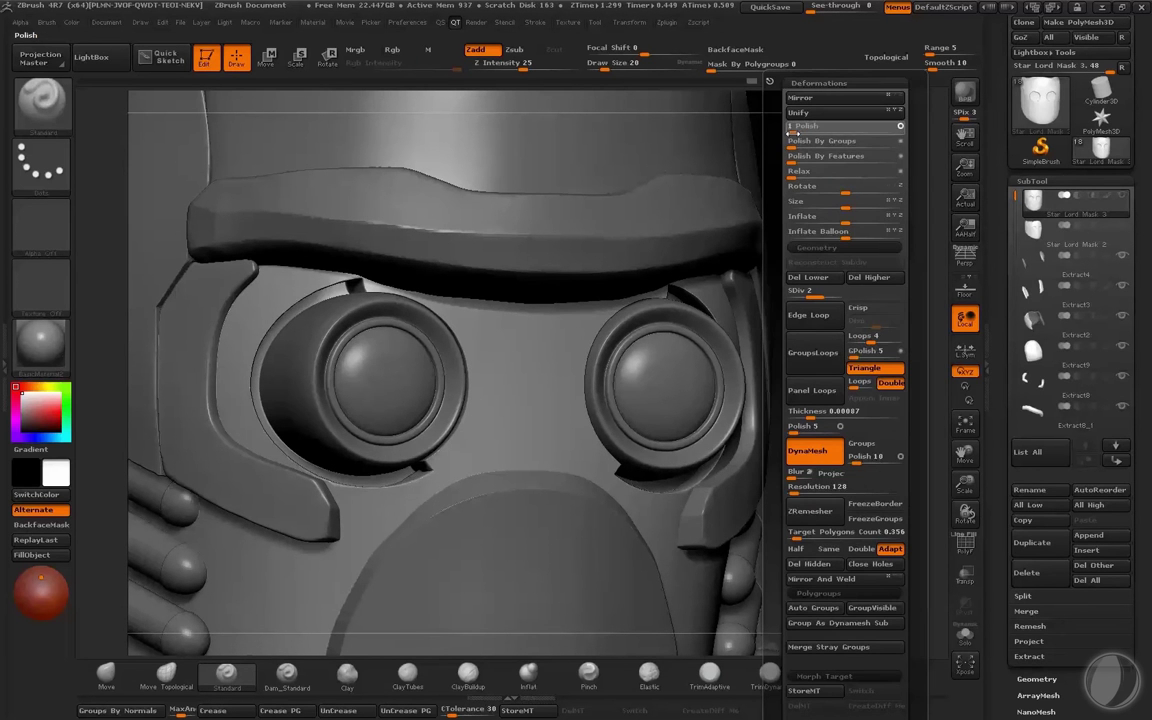
left_click_drag(792, 133, 793, 132)
mouse_move(849, 270)
left_mouse_down()
mouse_move(866, 345)
mouse_move(872, 337)
left_mouse_up()
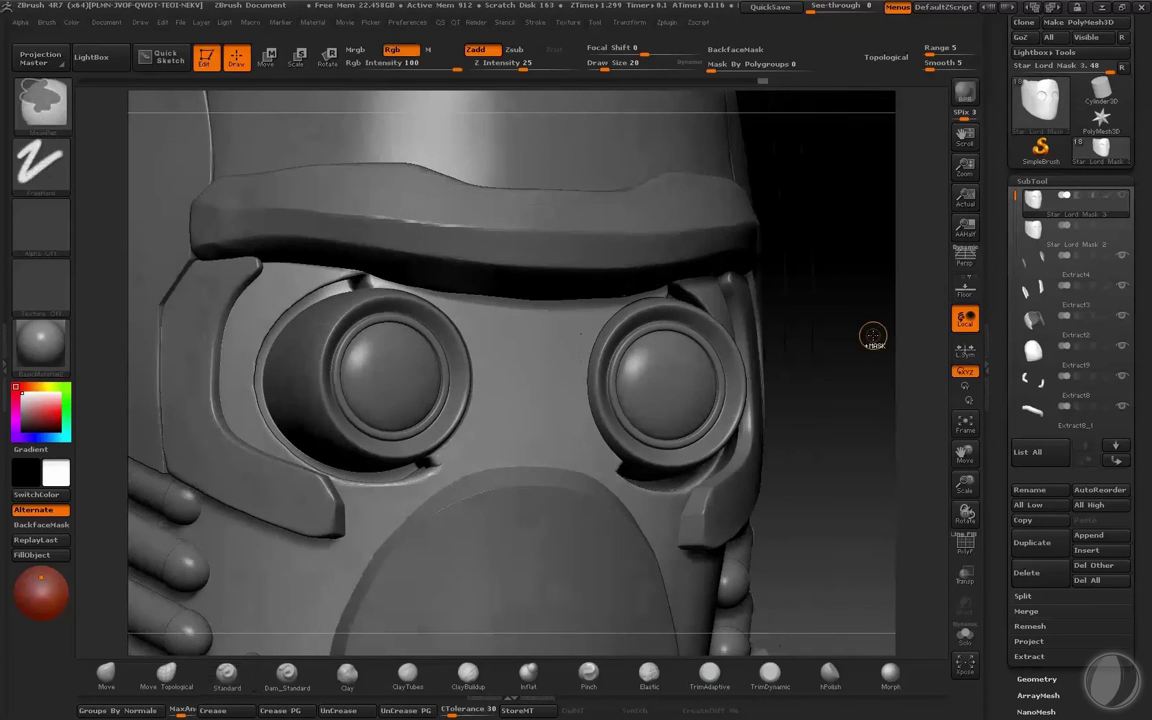
key("ctrl+z")
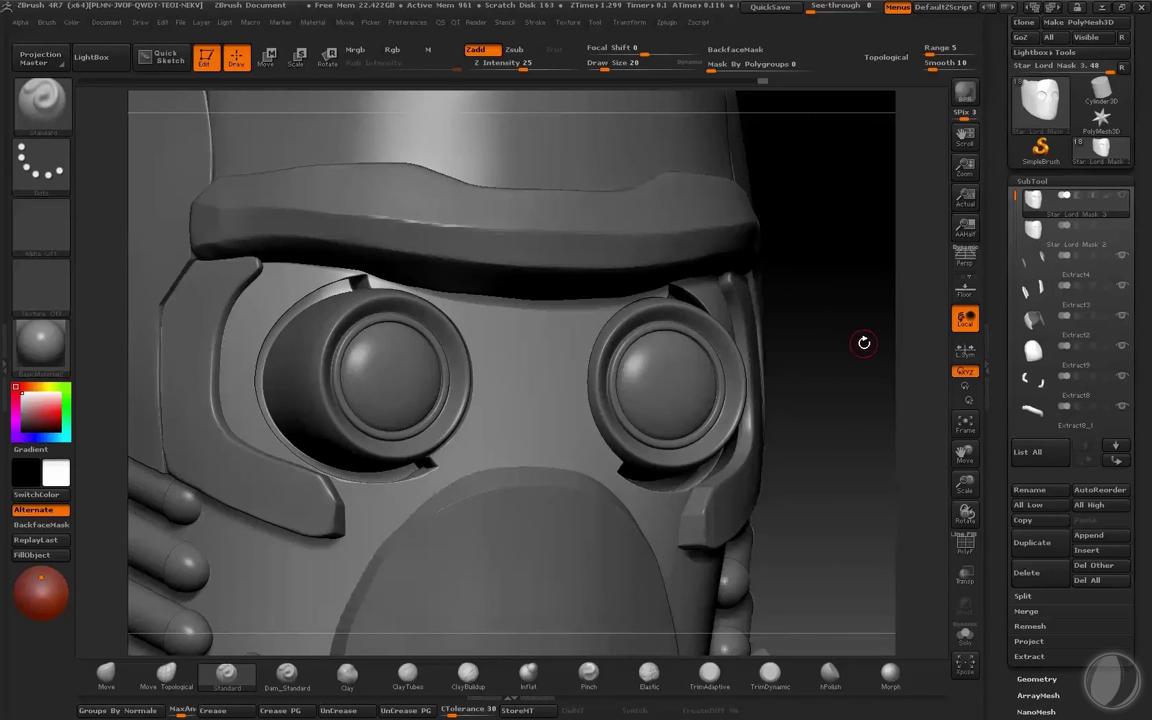
Step: Isolate the mask and smooth the lower rim of the eye sockets beside the notch
key("alt+shift+s")
mouse_move(864, 343)
left_mouse_down("alt")
mouse_move(864, 500)
mouse_move(880, 430)
left_mouse_up("alt")
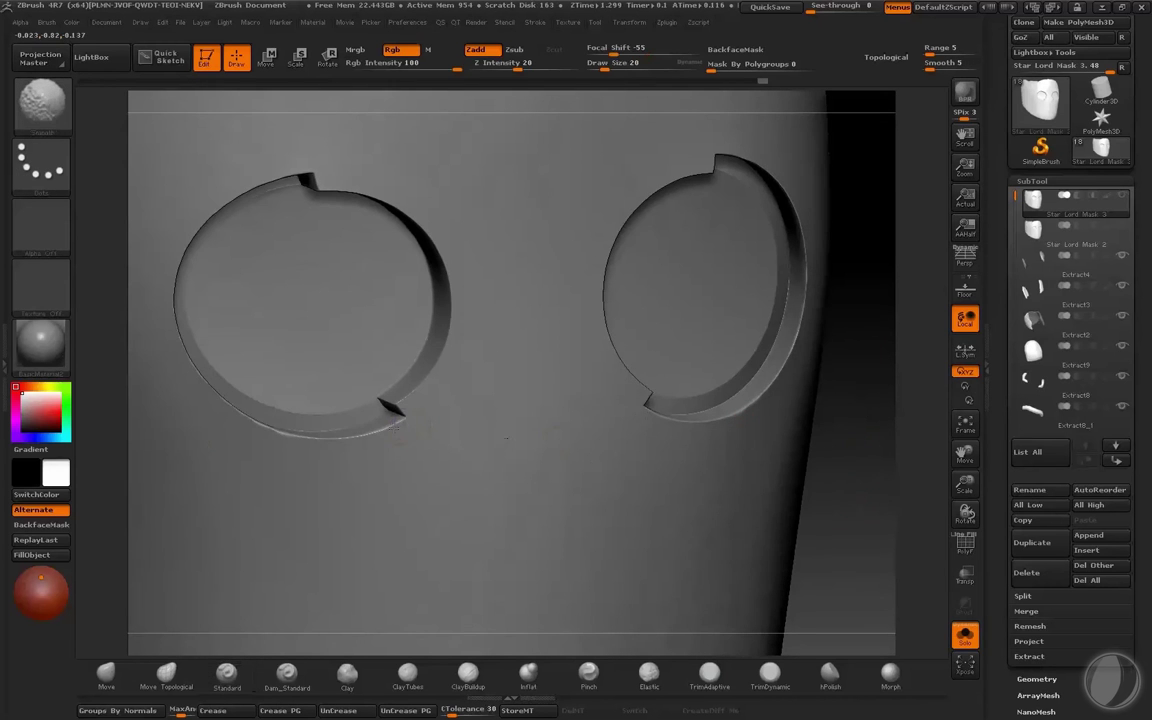
left_click_drag(335, 441, 366, 427, "shift")
left_click_drag(928, 562, 872, 577)
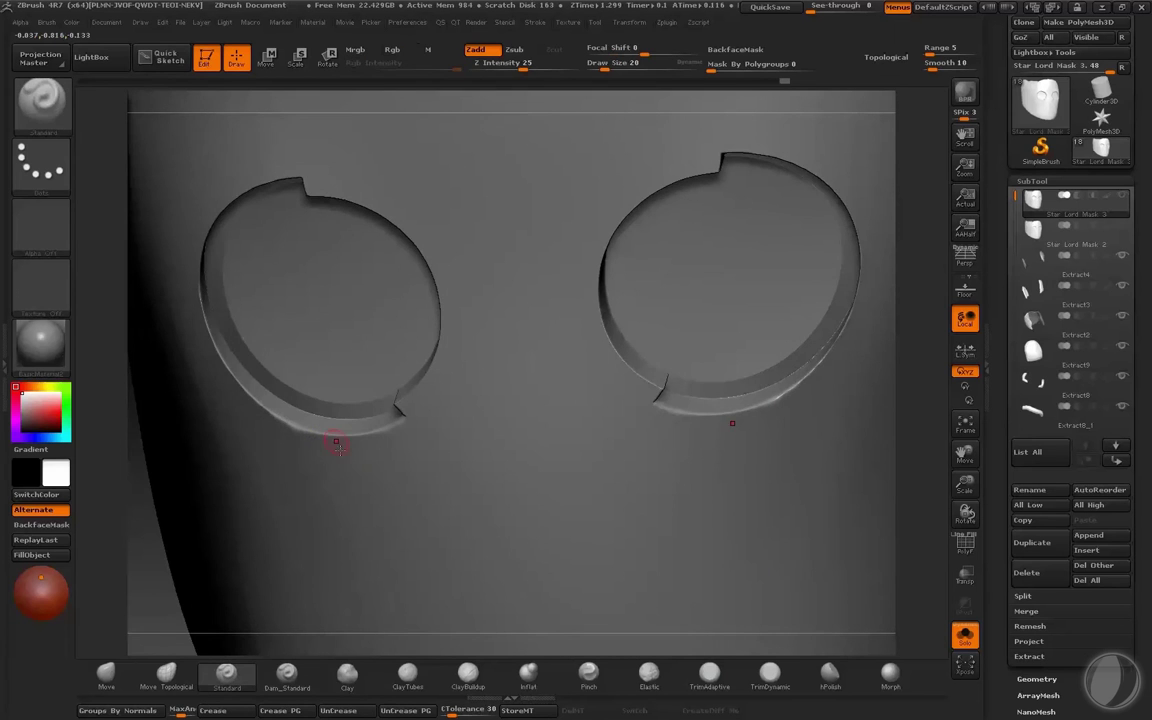
left_click_drag(928, 493, 938, 470)
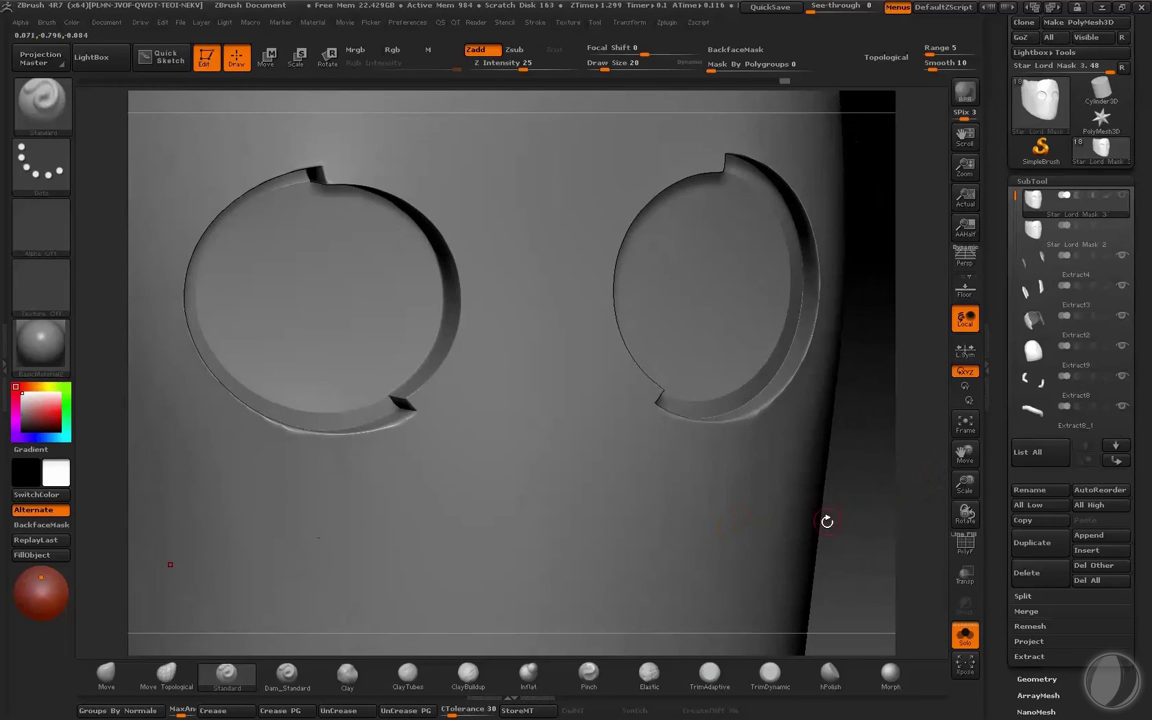
Step: Subdivide the mask's geometry by one more level
key("ctrl")
key("ctrl+d")
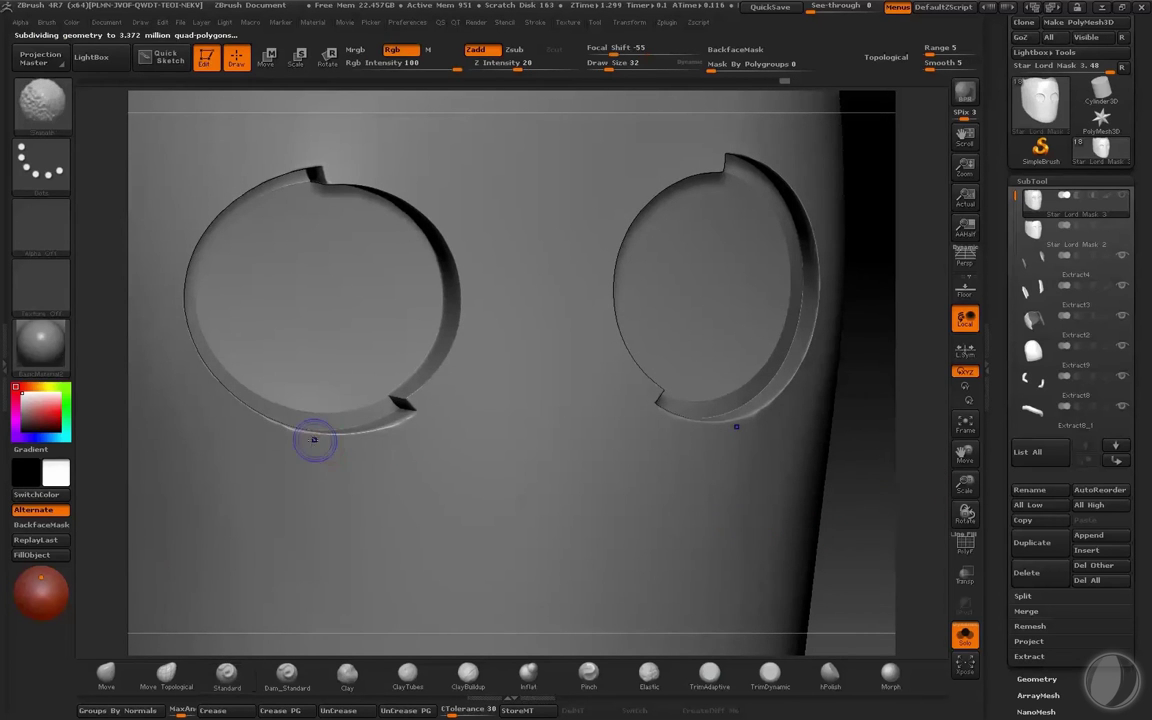
left_click(226, 674)
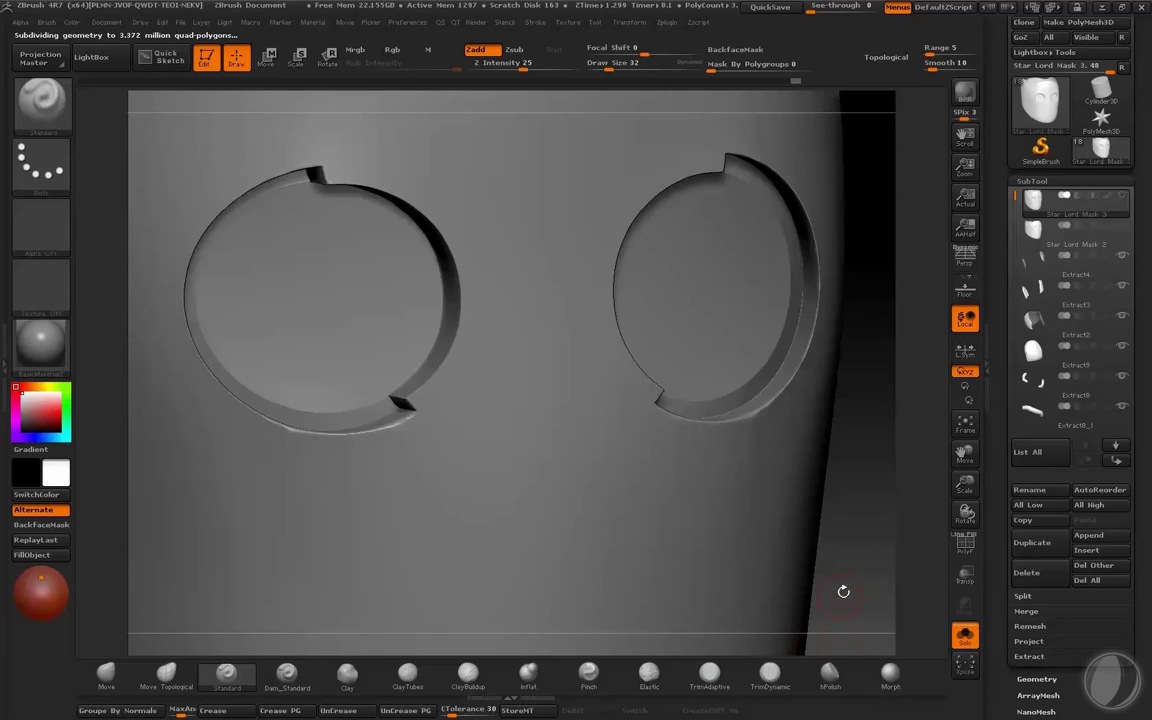
Step: Smooth the subdivided mask along the lower outer edges of the eye sockets
left_click_drag(843, 591, 283, 450)
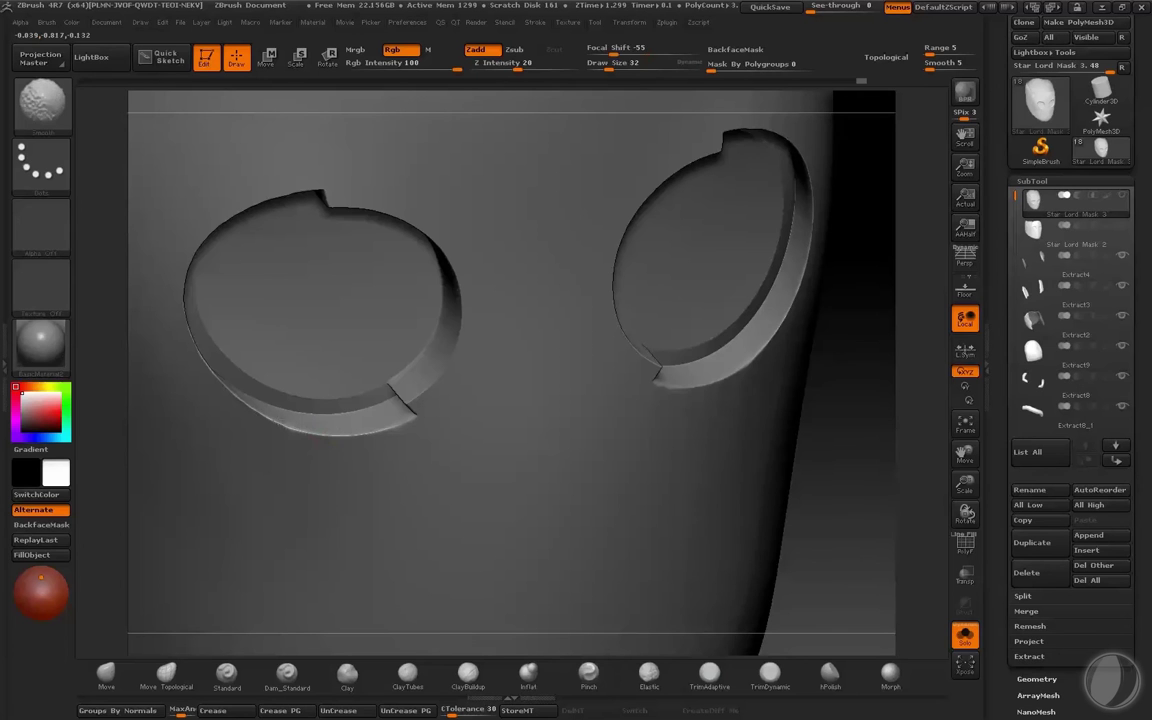
key("shift")
left_click_drag(232, 403, 200, 370, "shift")
left_click_drag(813, 518, 653, 450)
left_click_drag(182, 448, 236, 452)
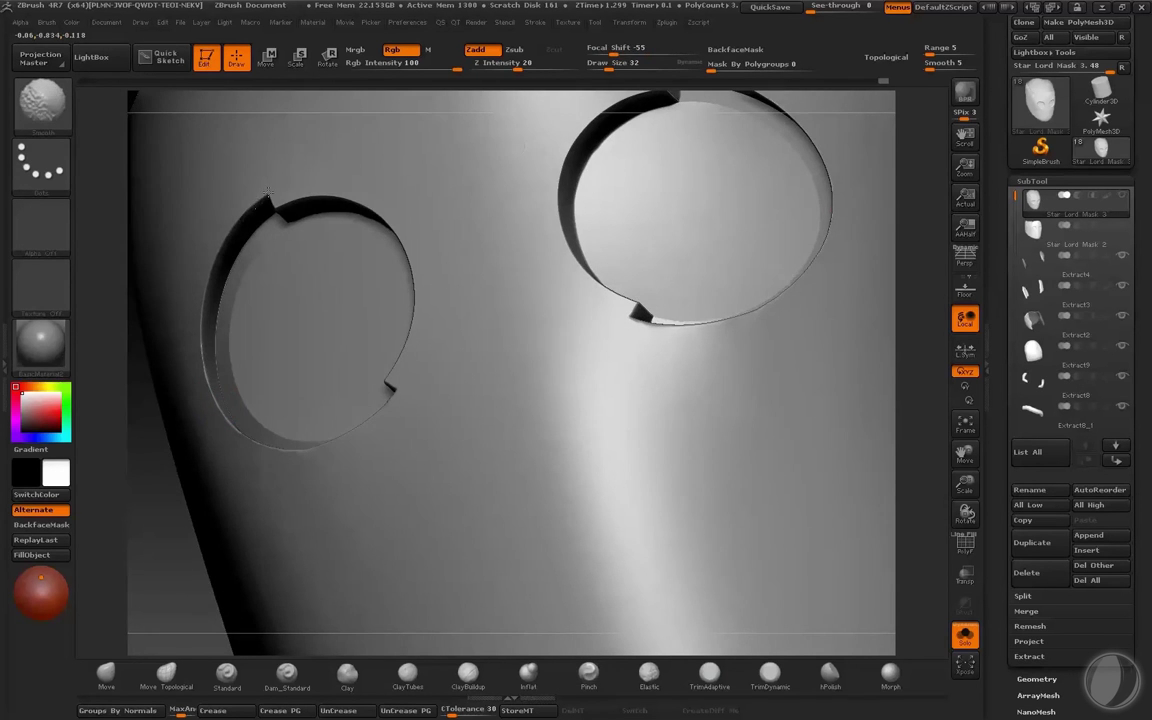
Step: Sharpen the lower rims of the eye sockets with the Pinch brush and check the full helmet from the front
left_click(588, 673)
left_click_drag(906, 371, 702, 378)
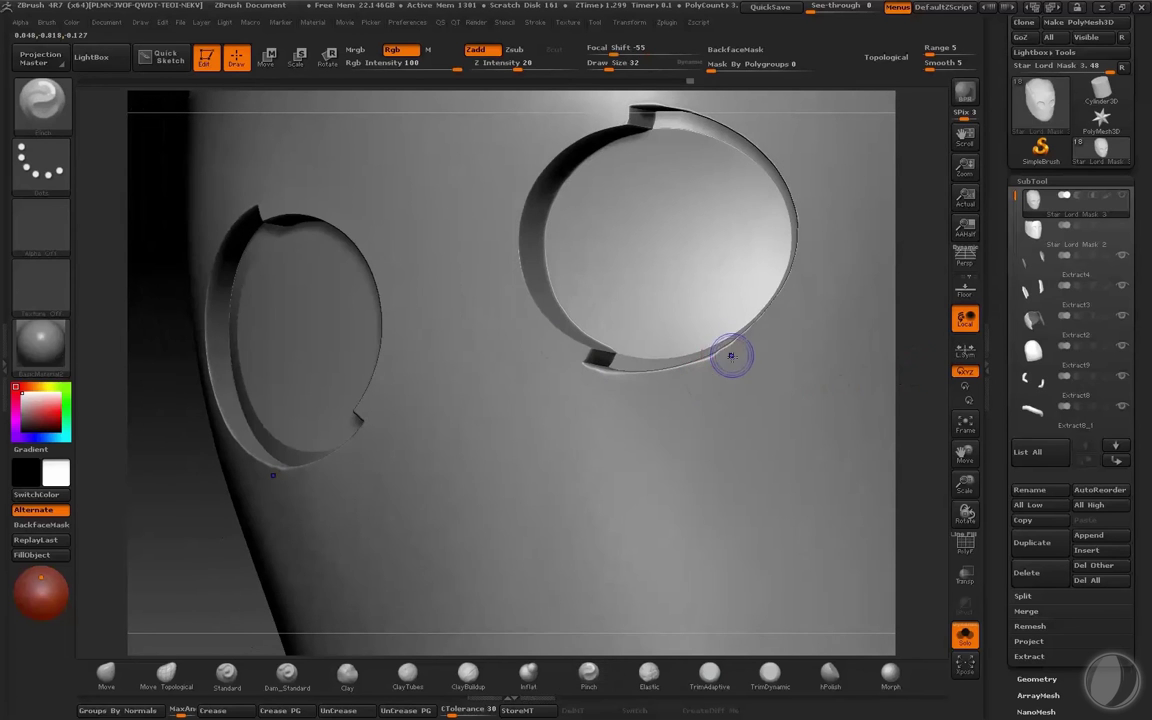
left_click_drag(907, 382, 683, 360)
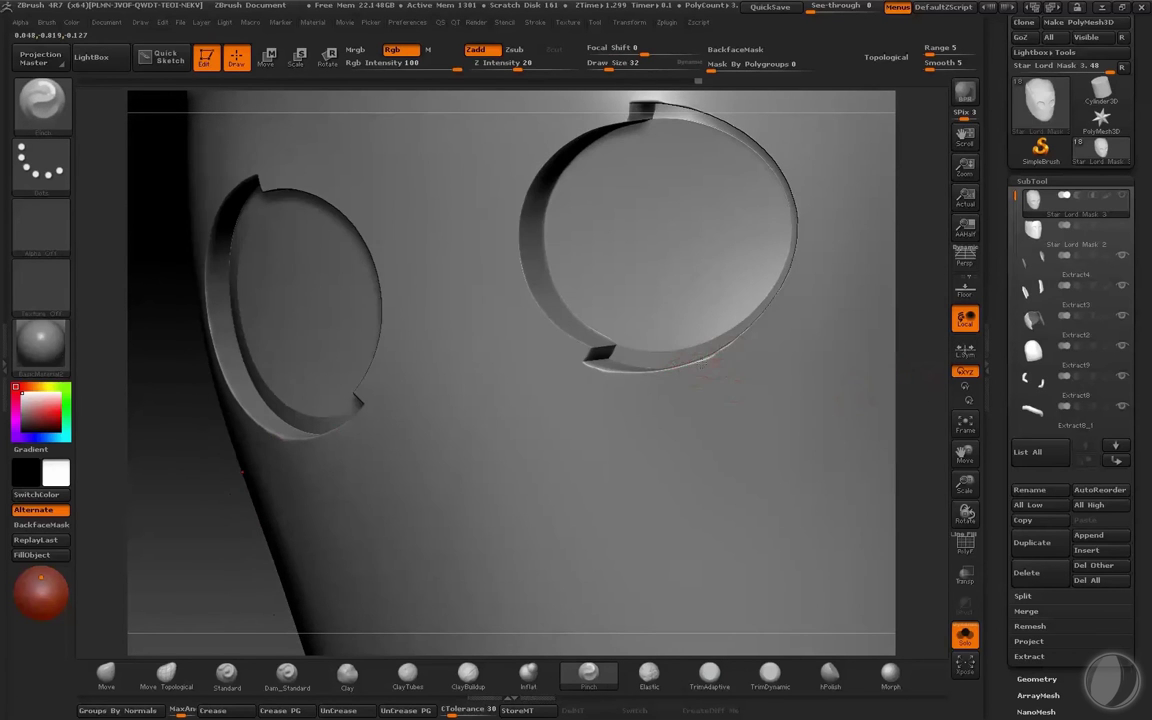
mouse_move(851, 328)
left_mouse_down()
mouse_move(722, 364)
mouse_move(717, 353)
left_mouse_up()
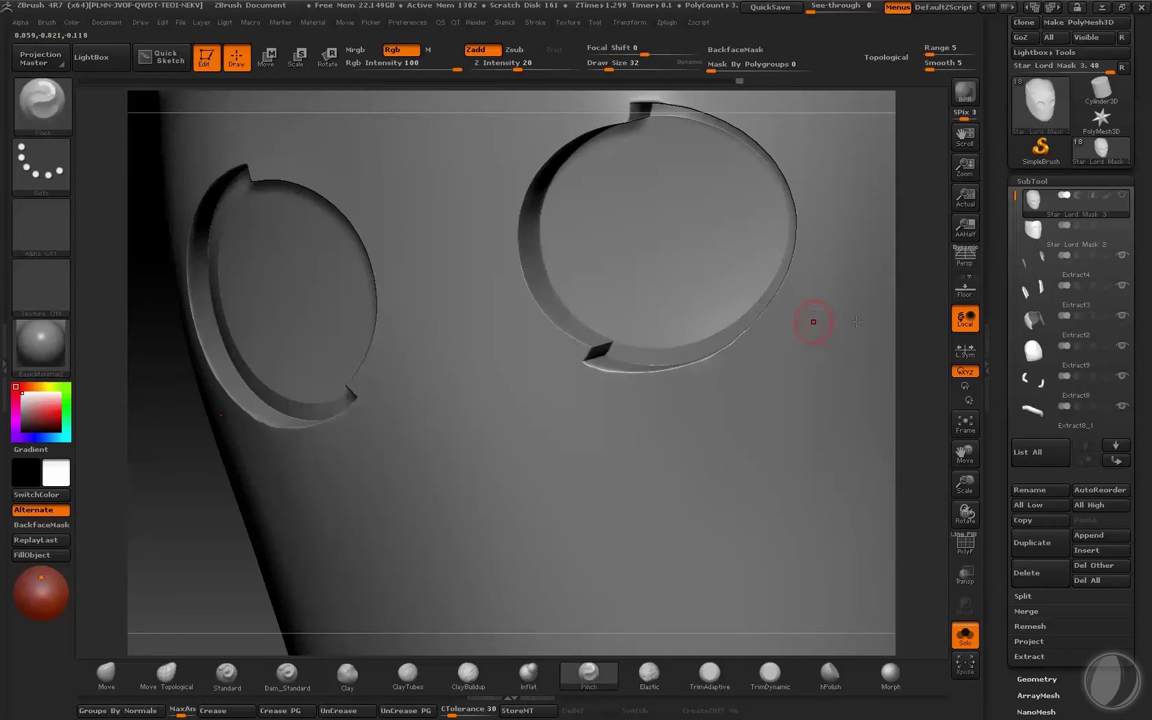
mouse_move(812, 319)
left_mouse_down()
mouse_move(904, 320)
mouse_move(857, 297)
left_mouse_up()
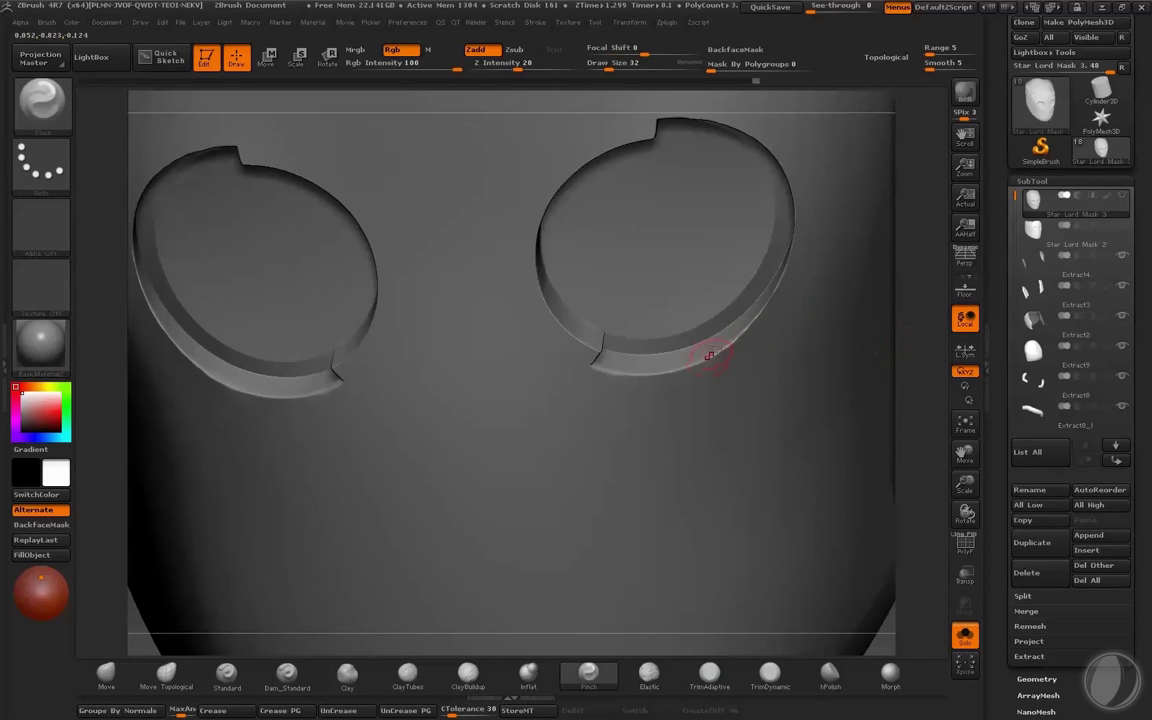
key("shift")
left_click_drag(890, 390, 907, 415, "shift")
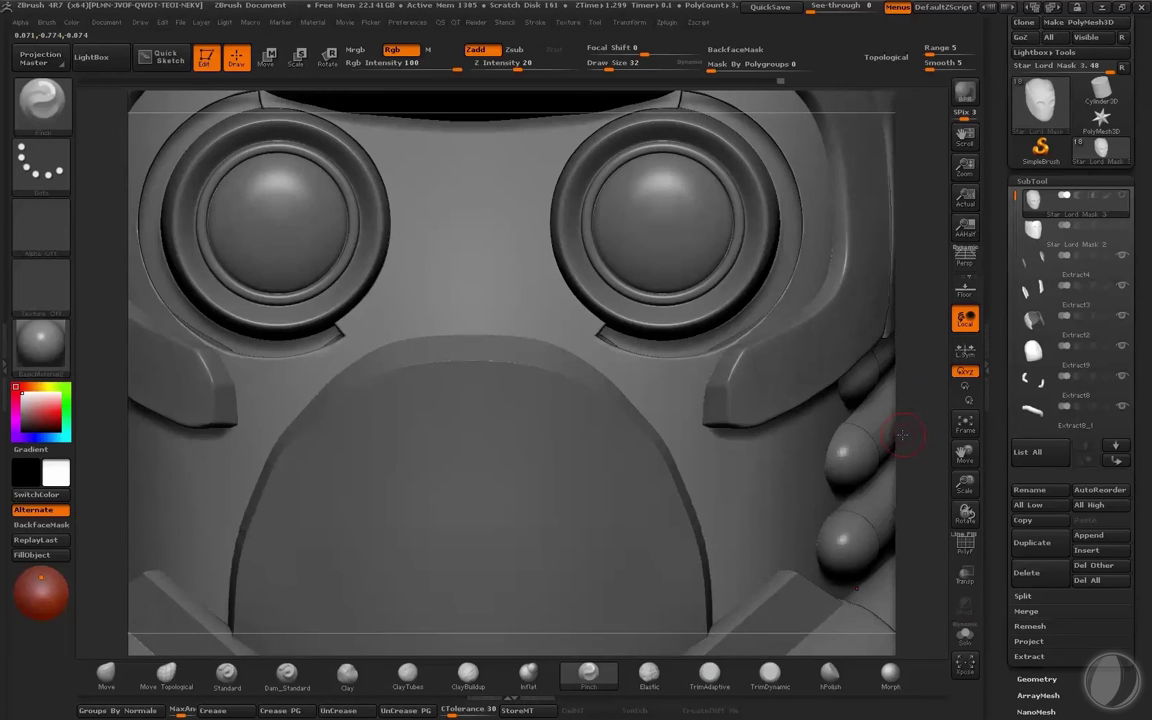
key("f")
left_click_drag(815, 341, 874, 348)
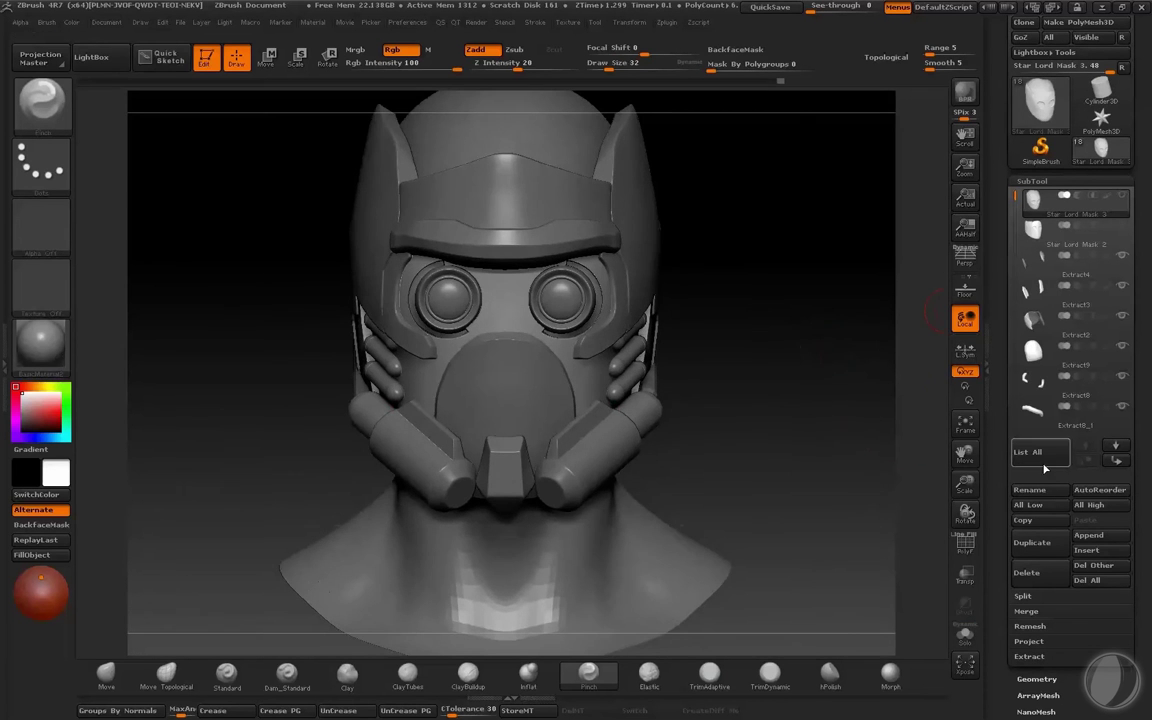
Step: Append a Ring3D subtool and save the tool as Star Lord Mask 2.ZTL, replacing the existing file
left_click(1090, 537)
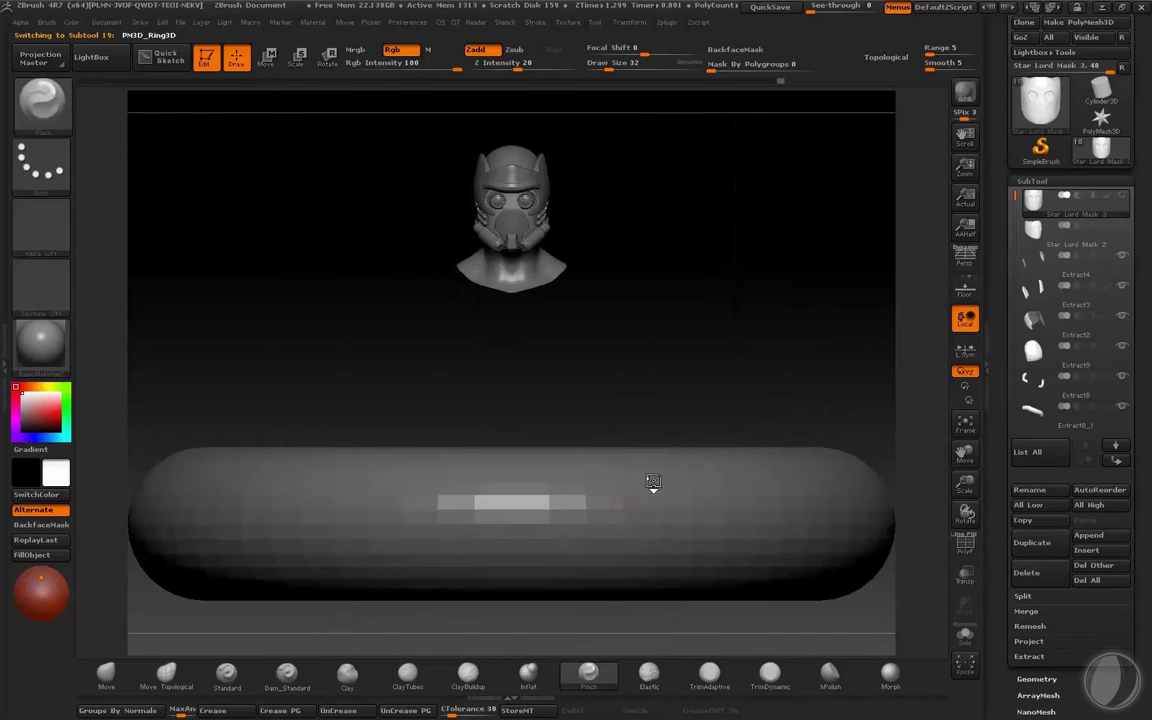
left_click_drag(766, 352, 738, 379)
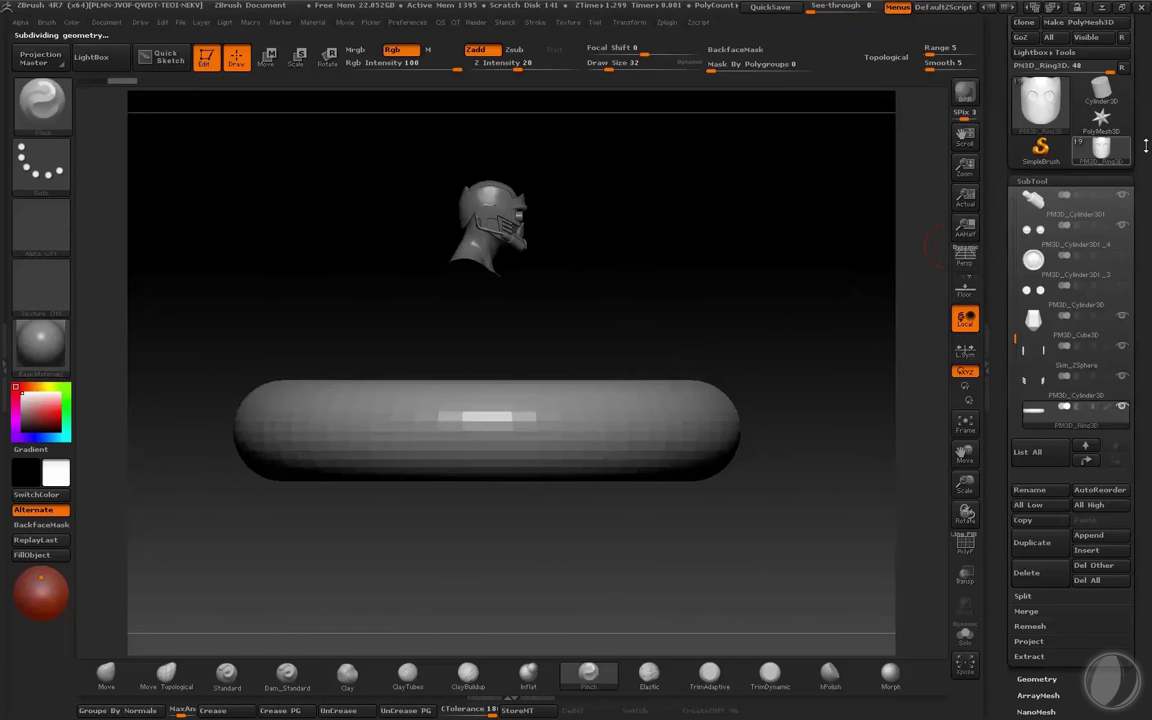
scroll(1097, 73, "up", 2)
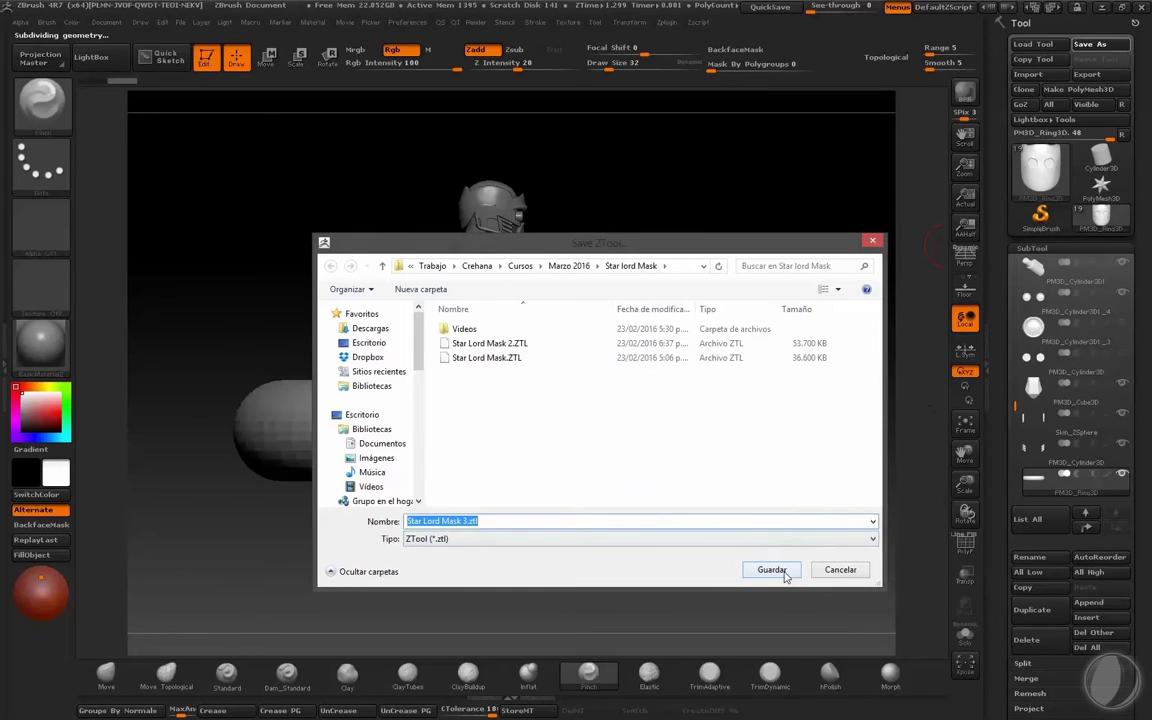
left_click(772, 569)
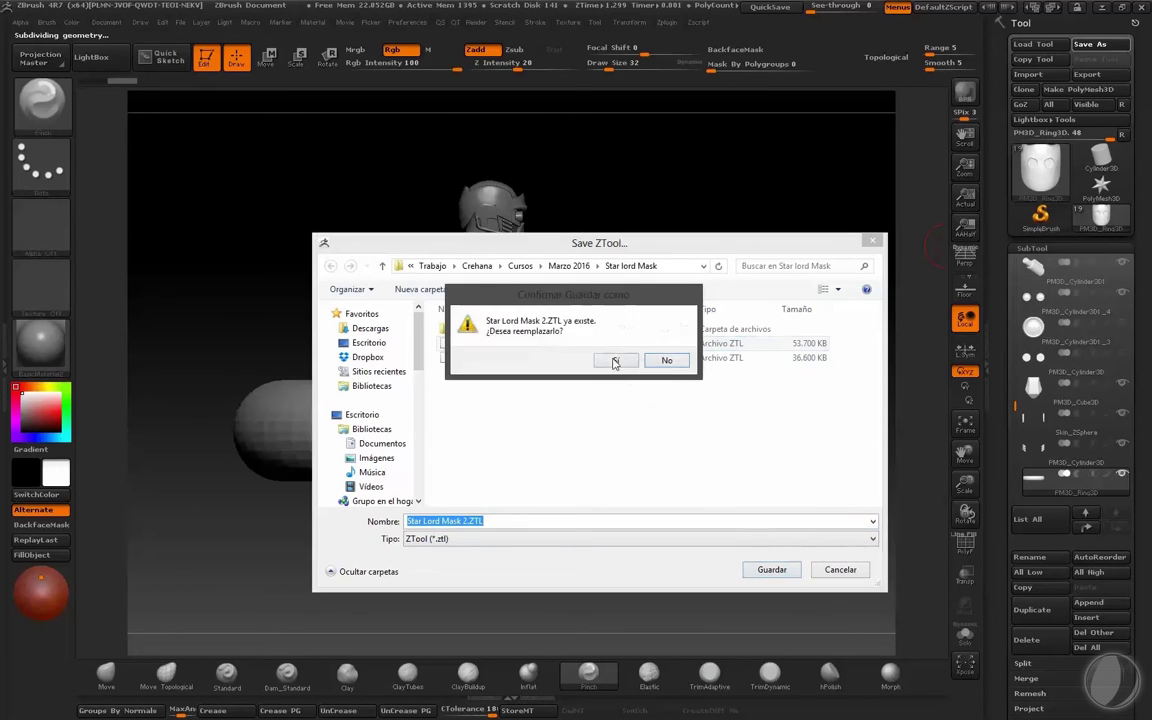
left_click(617, 361)
Step: Rotate the ring about the X axis with the Rotate deformation so it stands upright and faces front
left_click(1033, 248)
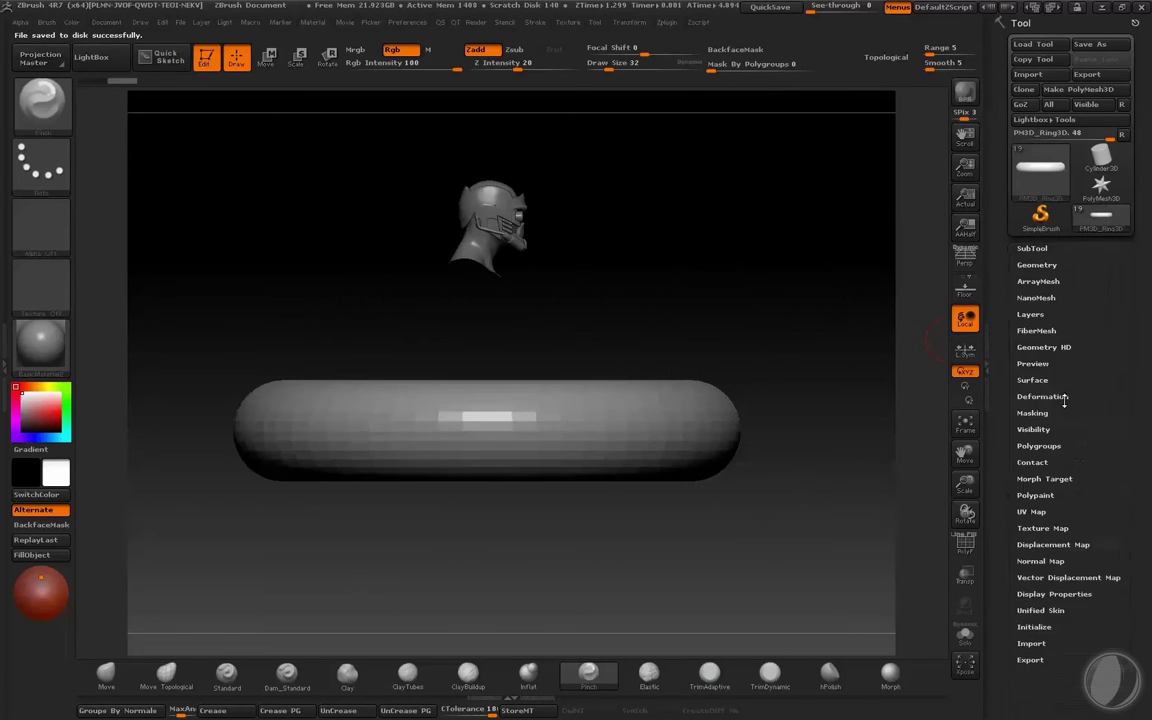
left_click(1040, 393)
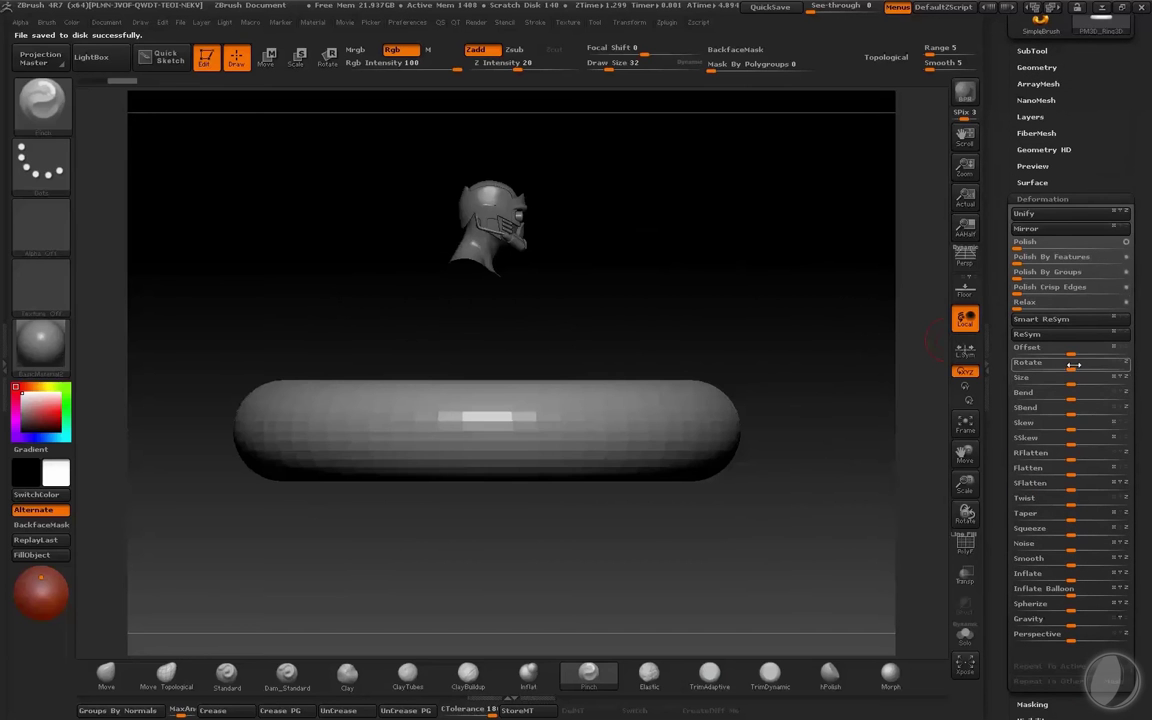
left_click_drag(1073, 365, 1127, 367)
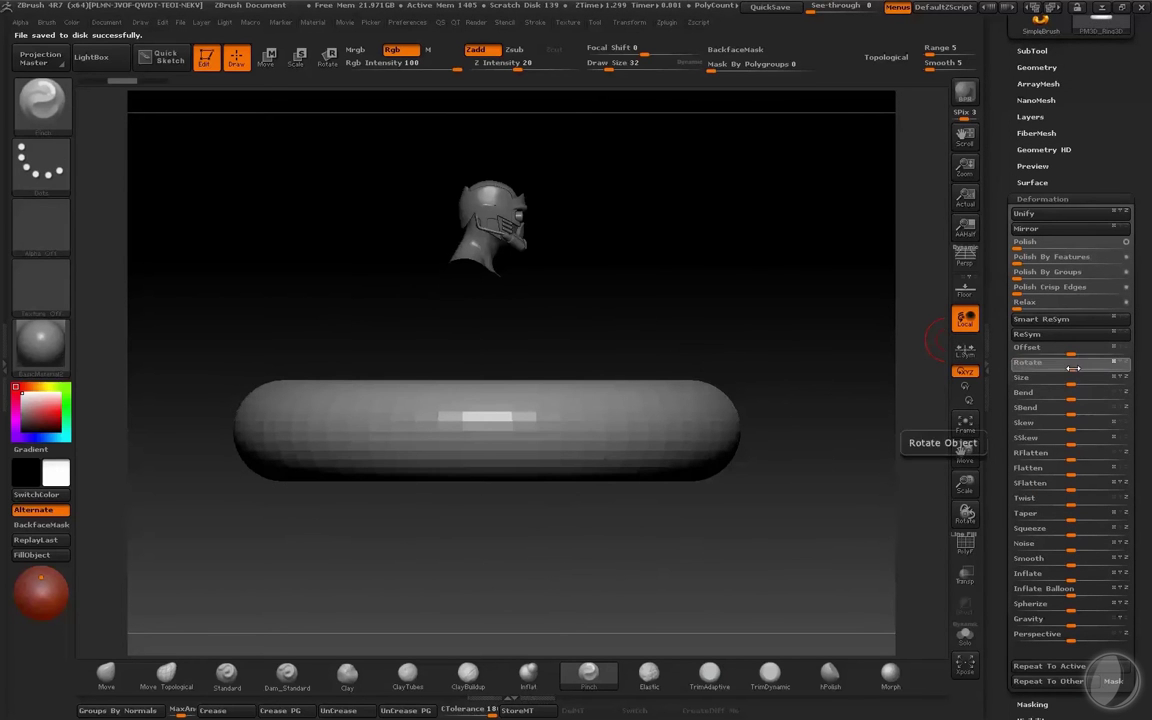
left_click_drag(1072, 368, 1089, 368)
key("ctrl+z")
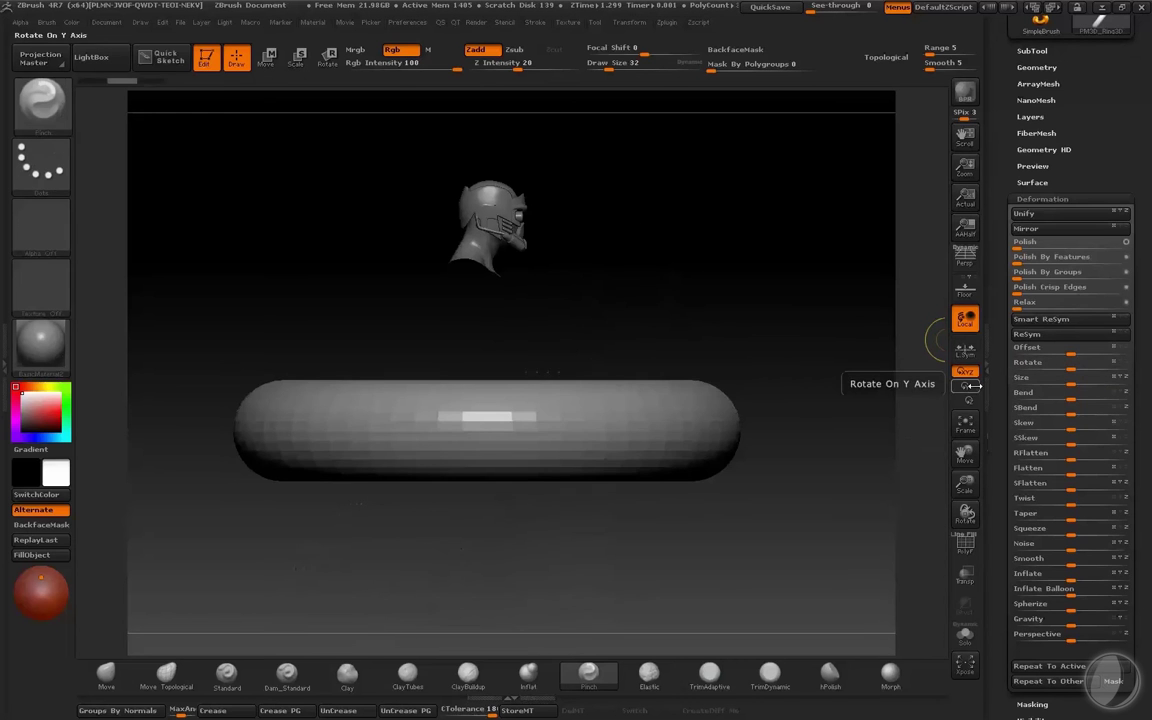
left_click(1030, 369)
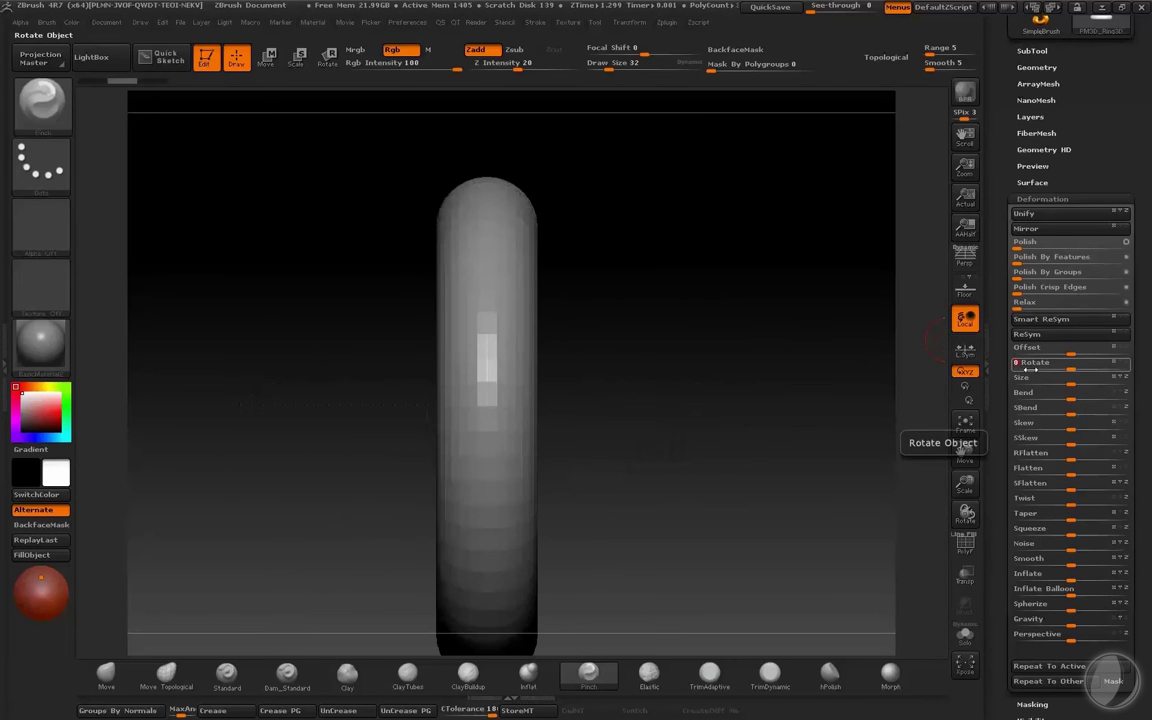
Step: Move the ring straight up to the height of the helmet in the front view
left_click_drag(701, 357, 794, 301)
key("space")
mouse_move(759, 196)
left_mouse_down()
mouse_move(670, 185)
mouse_move(690, 183)
mouse_move(684, 226)
left_mouse_up()
key("w")
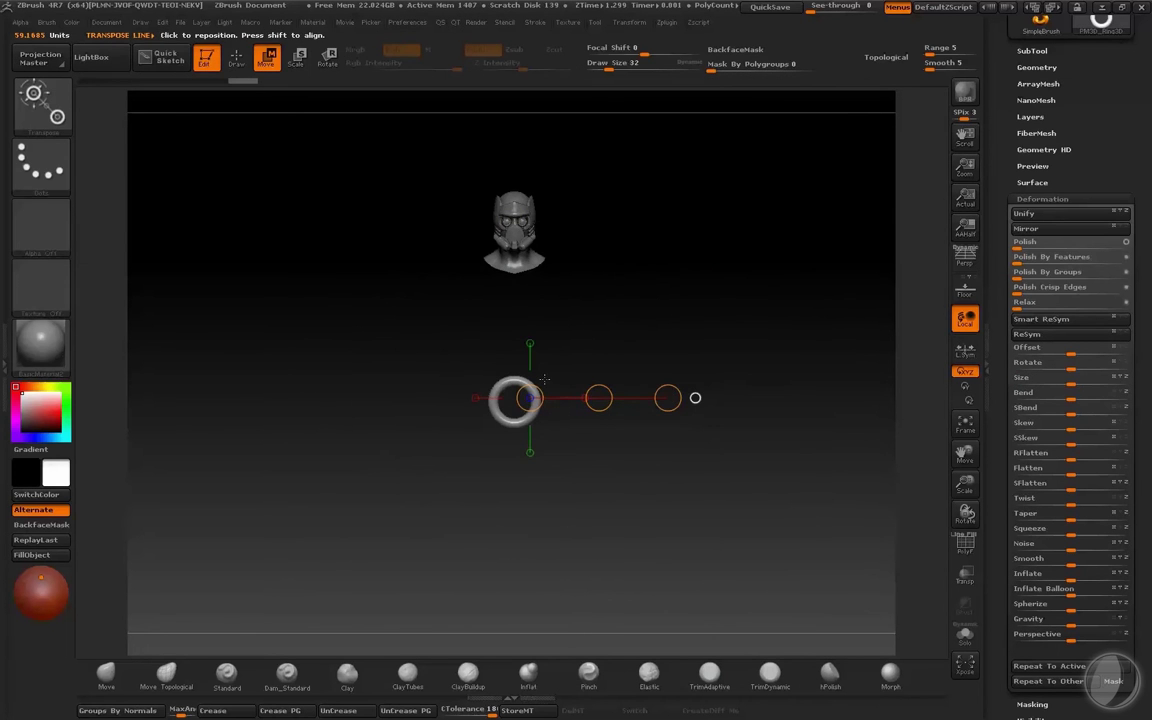
left_click_drag(516, 381, 516, 272, "shift")
left_click_drag(516, 326, 527, 150, "shift")
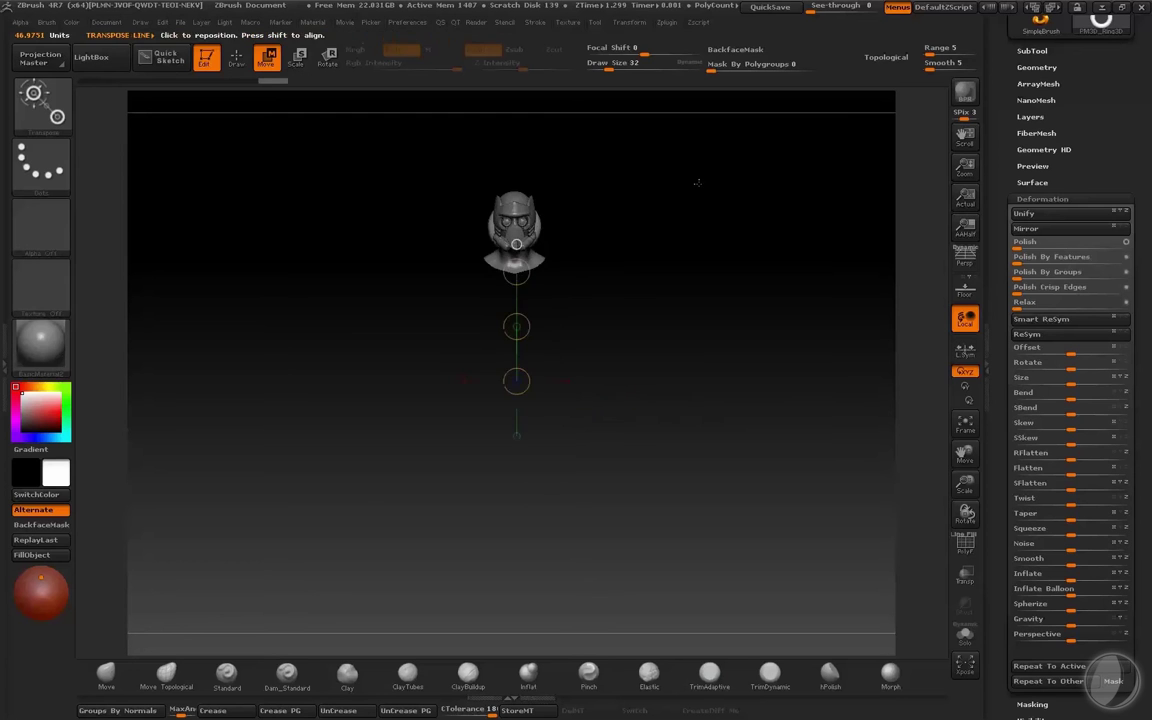
Step: Move the ring forward in the side view so it stands in front of the helmet's face
left_click_drag(698, 183, 768, 187, "shift")
mouse_move(516, 224)
left_mouse_down("shift")
mouse_move(643, 224)
mouse_move(627, 226)
left_mouse_up("shift")
key("q")
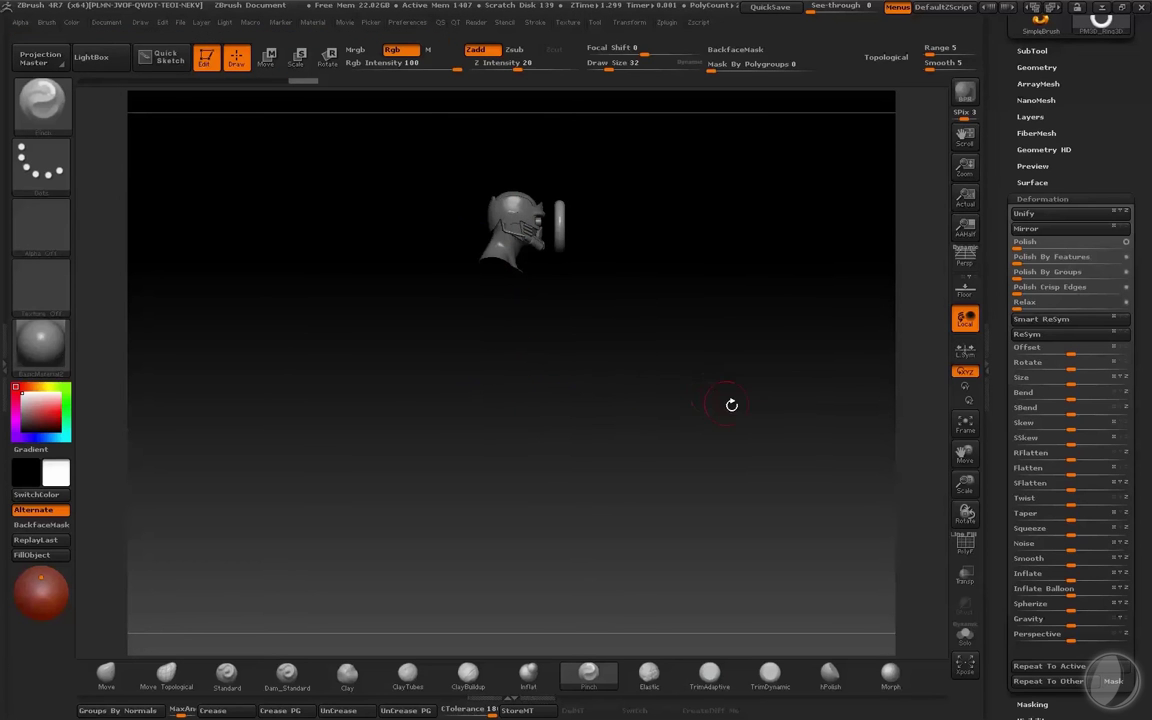
key("f")
left_click_drag(774, 447, 703, 451, "shift")
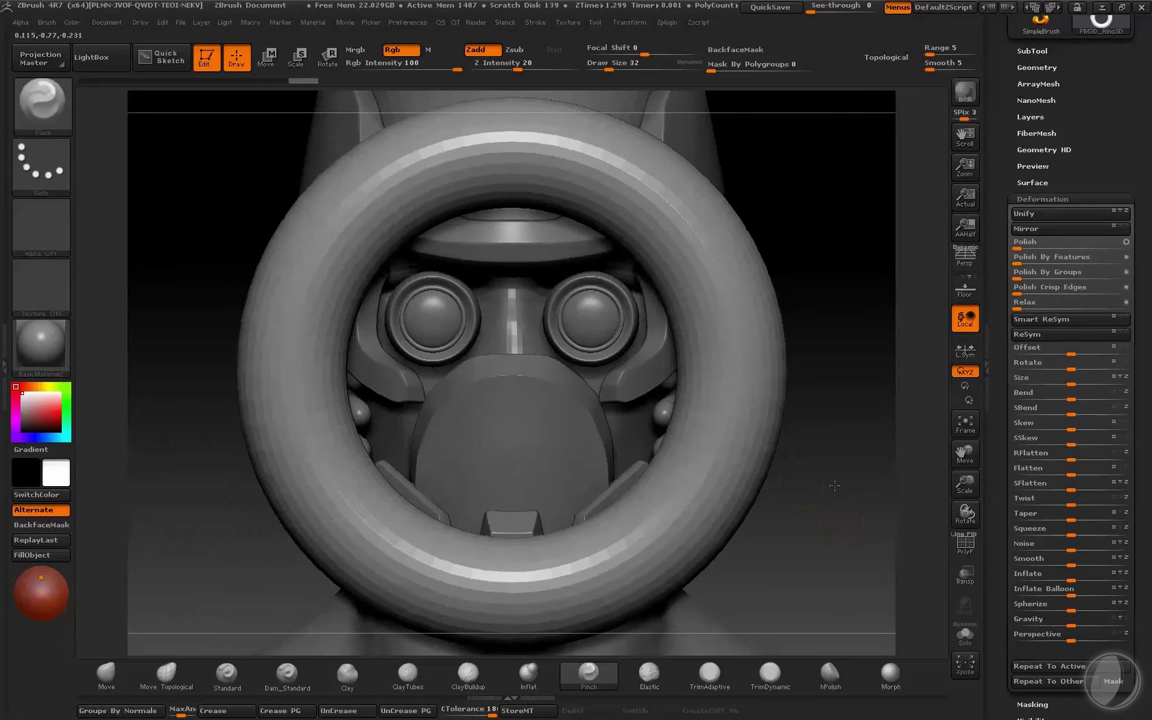
key("f")
Step: Move the ring to the start of the subtool list and make the Star Lord Mask 2 subtool below it visible
left_click(1032, 51)
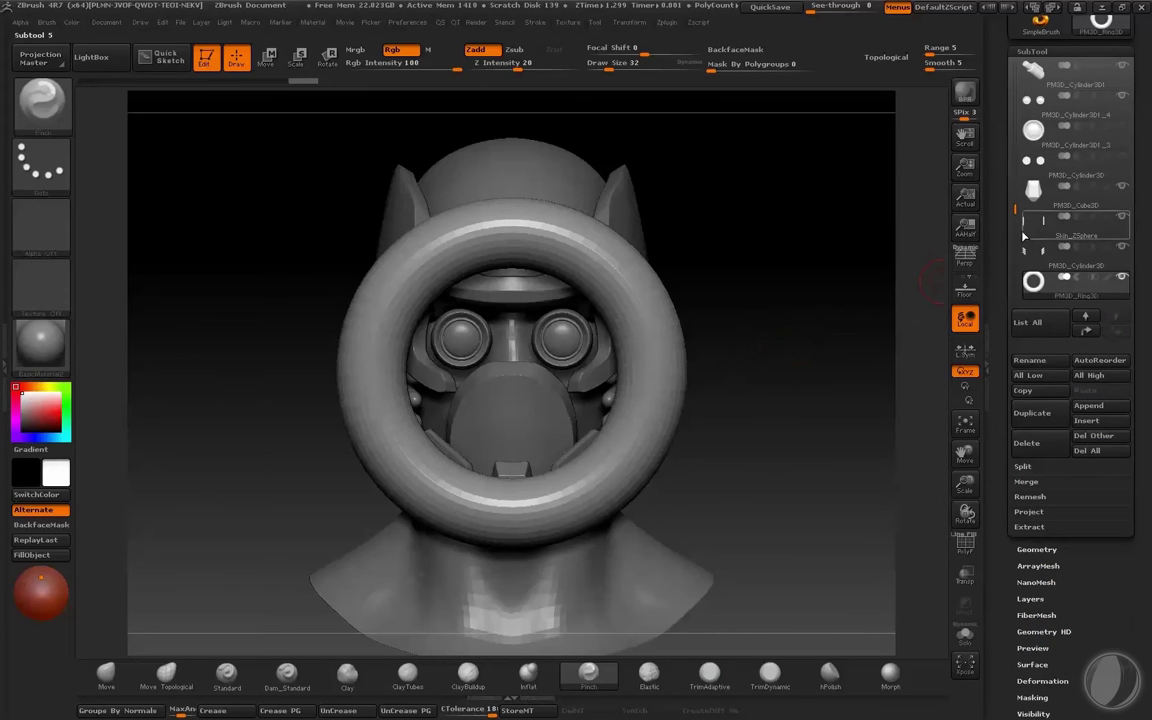
key("ctrl+Up")
key("ctrl+Up")
key("ctrl+Up")
key("ctrl+Up")
key("ctrl+Up")
key("ctrl+Up")
key("ctrl+Up")
key("ctrl+Up")
key("ctrl+Up")
key("ctrl+Up")
key("ctrl+Up")
key("ctrl+Up")
key("ctrl+Up")
key("ctrl+Up")
key("ctrl+Up")
key("ctrl+Up")
key("ctrl+Up")
key("ctrl+Up")
key("ctrl+Up")
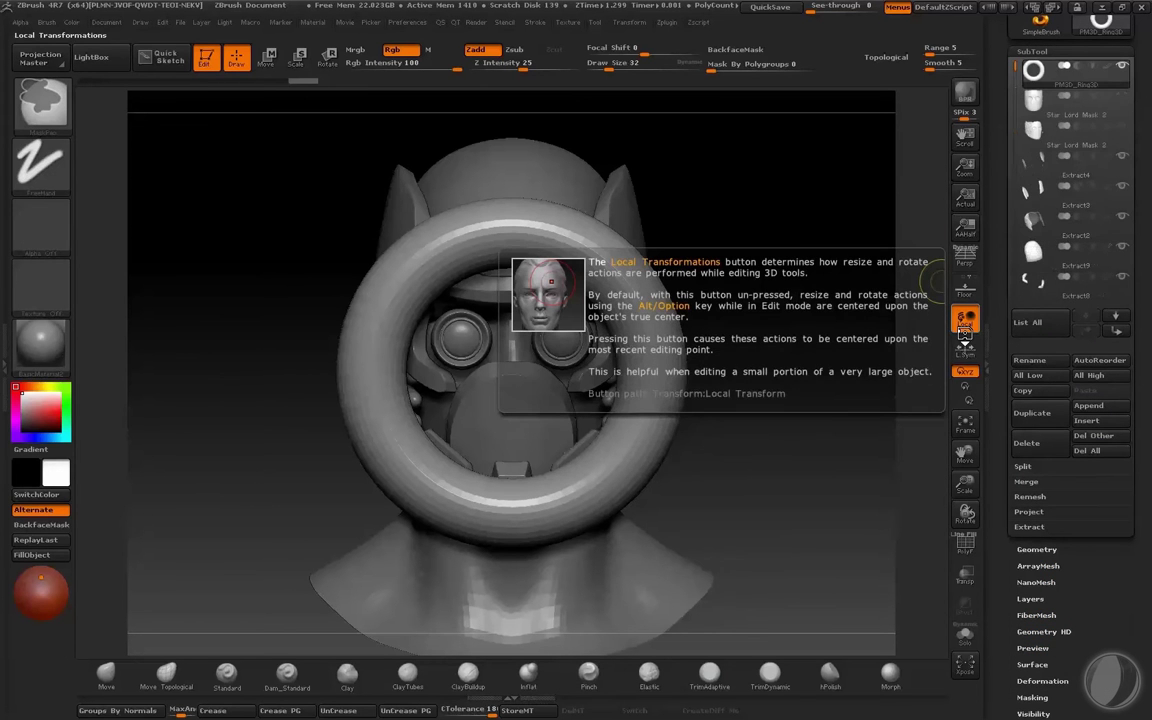
left_click(1126, 107)
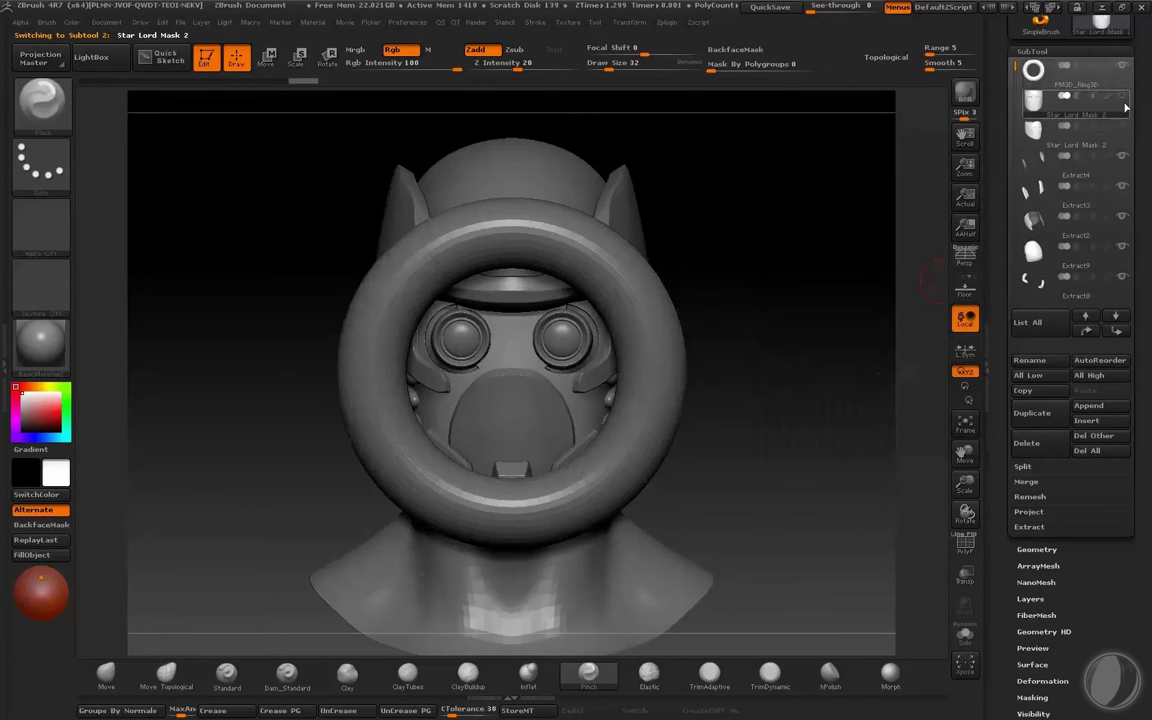
Step: Select the ring subtool, isolate it in Solo mode and subdivide it once
left_click(1060, 70)
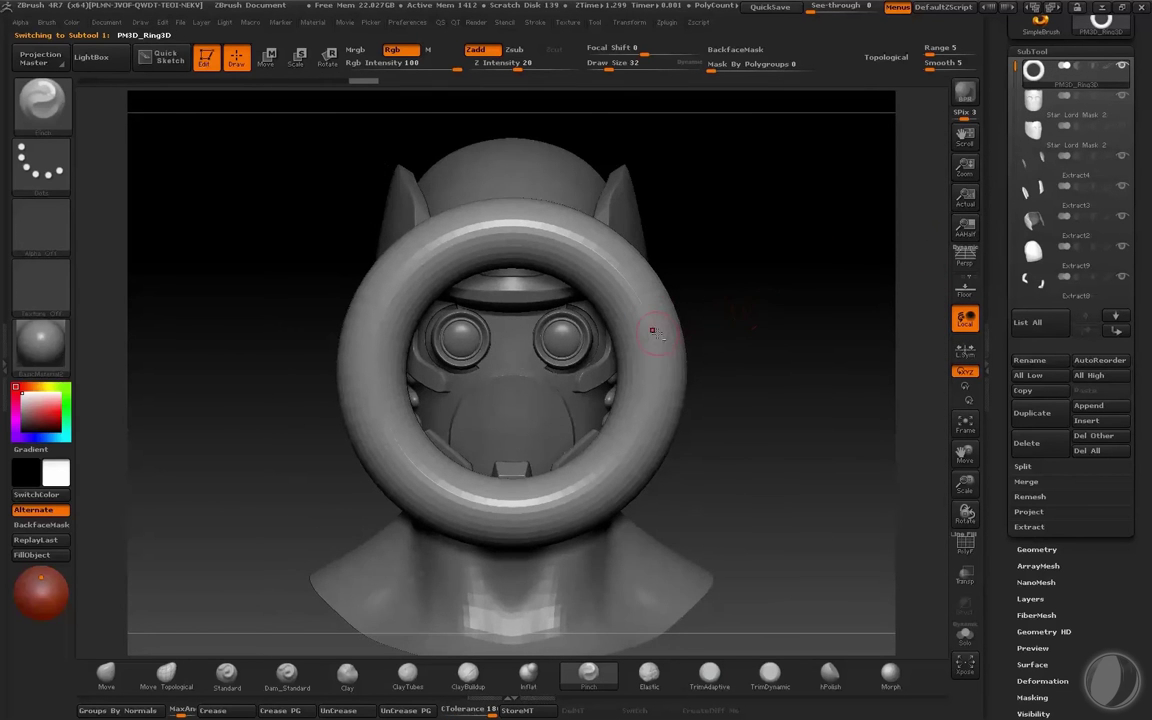
key("alt+s")
key("alt+s")
key("w")
key("q")
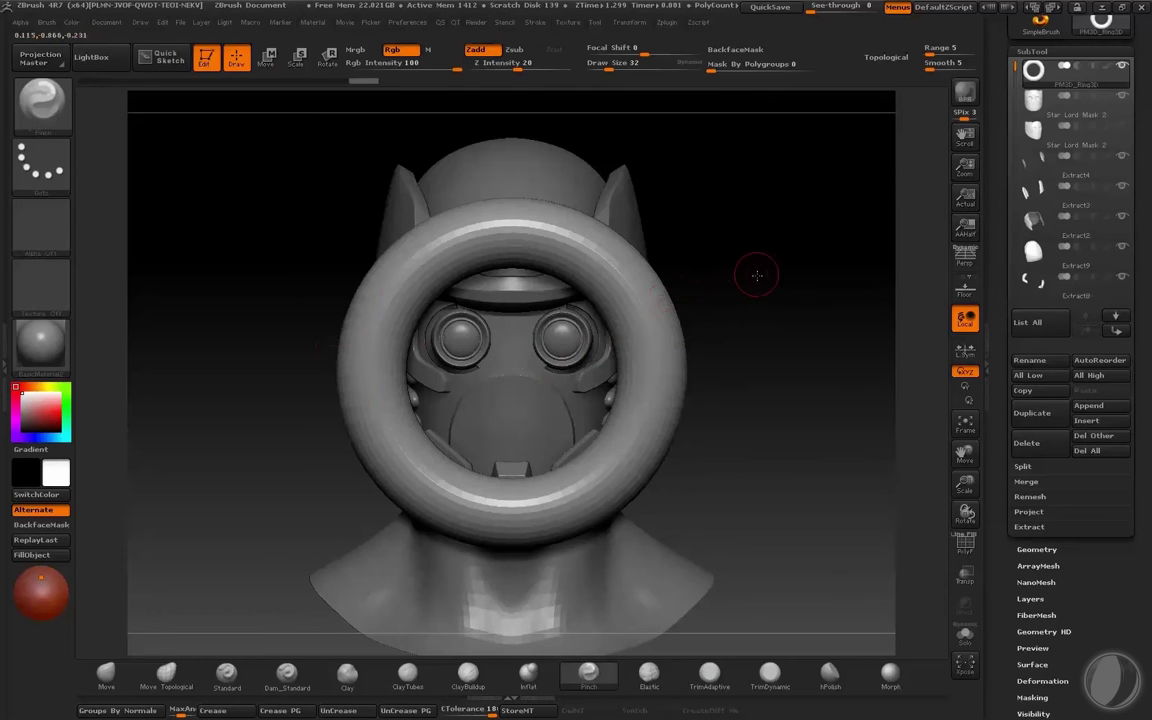
key("alt+s")
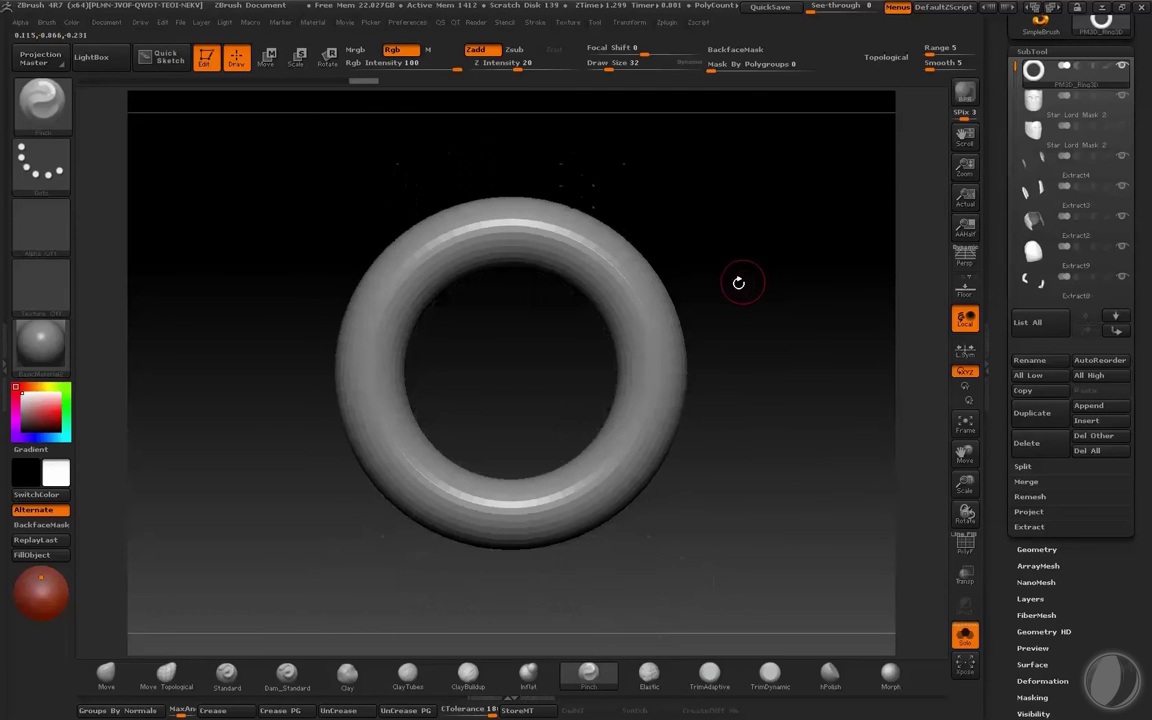
key("ctrl+d")
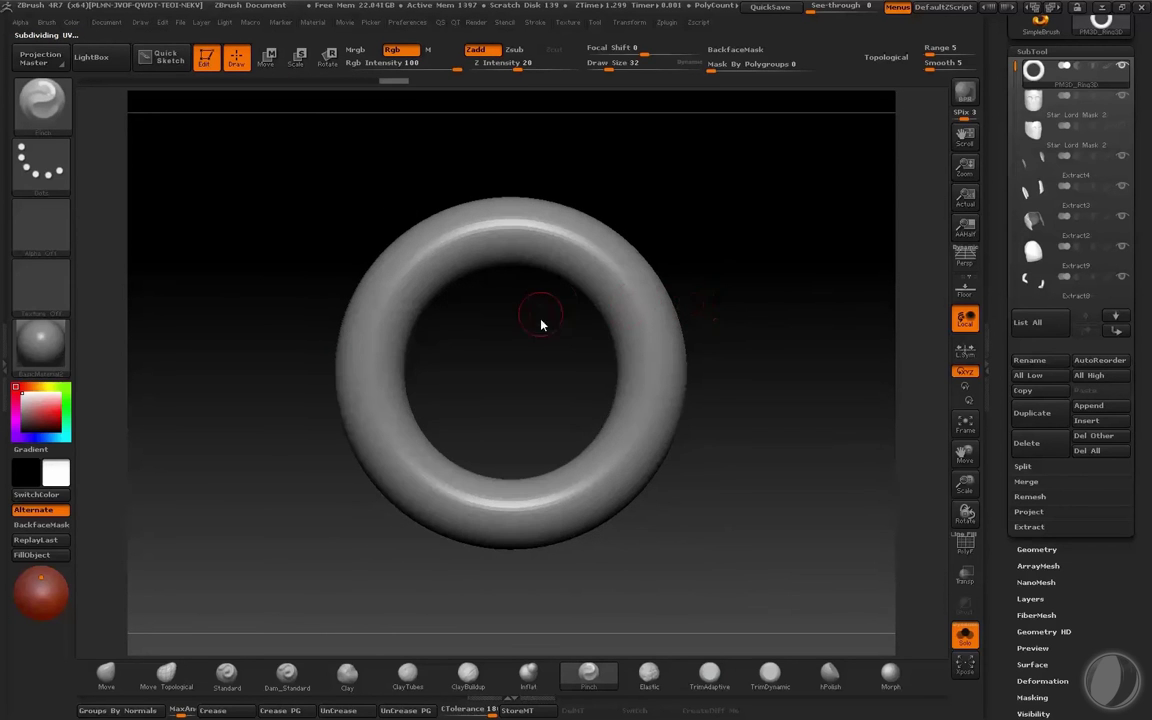
Step: Set radial symmetry about the Z axis with a radial count of 58 and unify the ring
key("space")
left_click(507, 329)
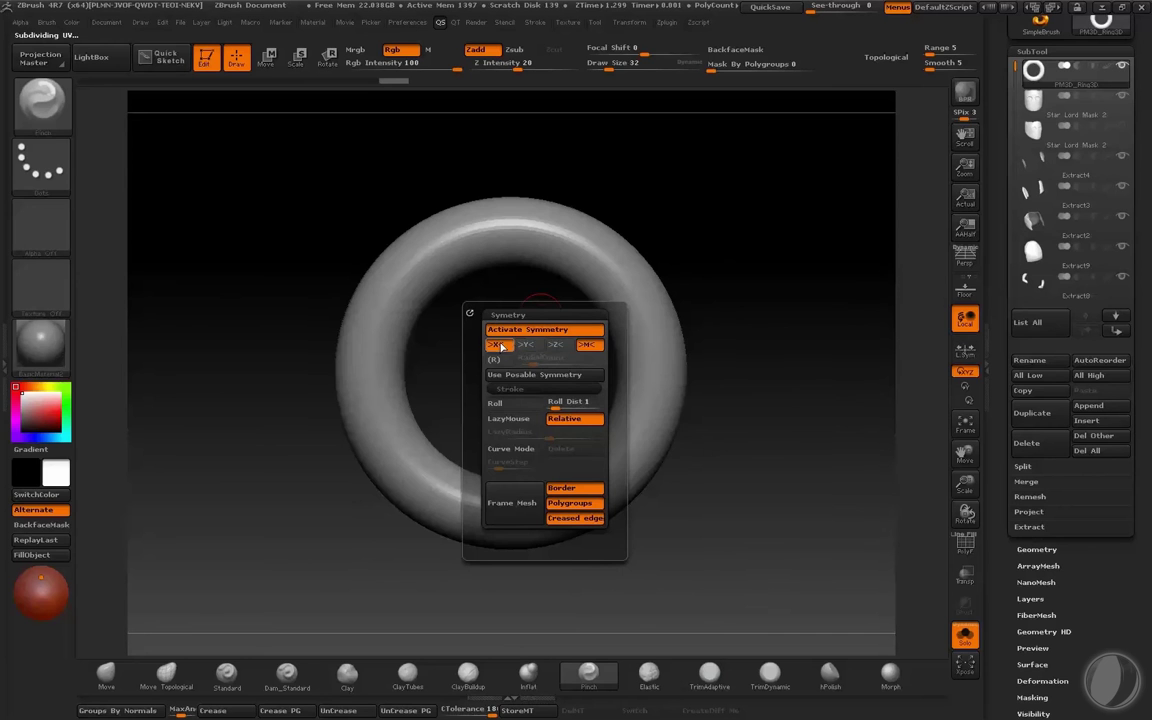
left_click(501, 345)
left_click(527, 346)
left_click(499, 361)
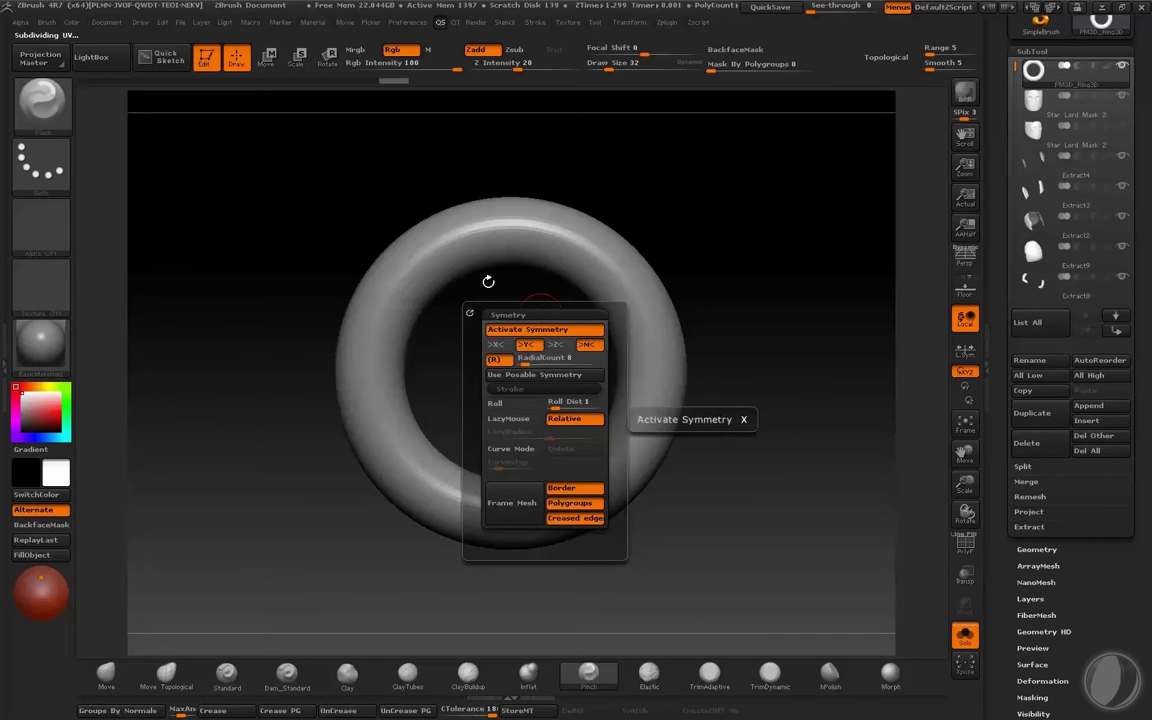
key("space")
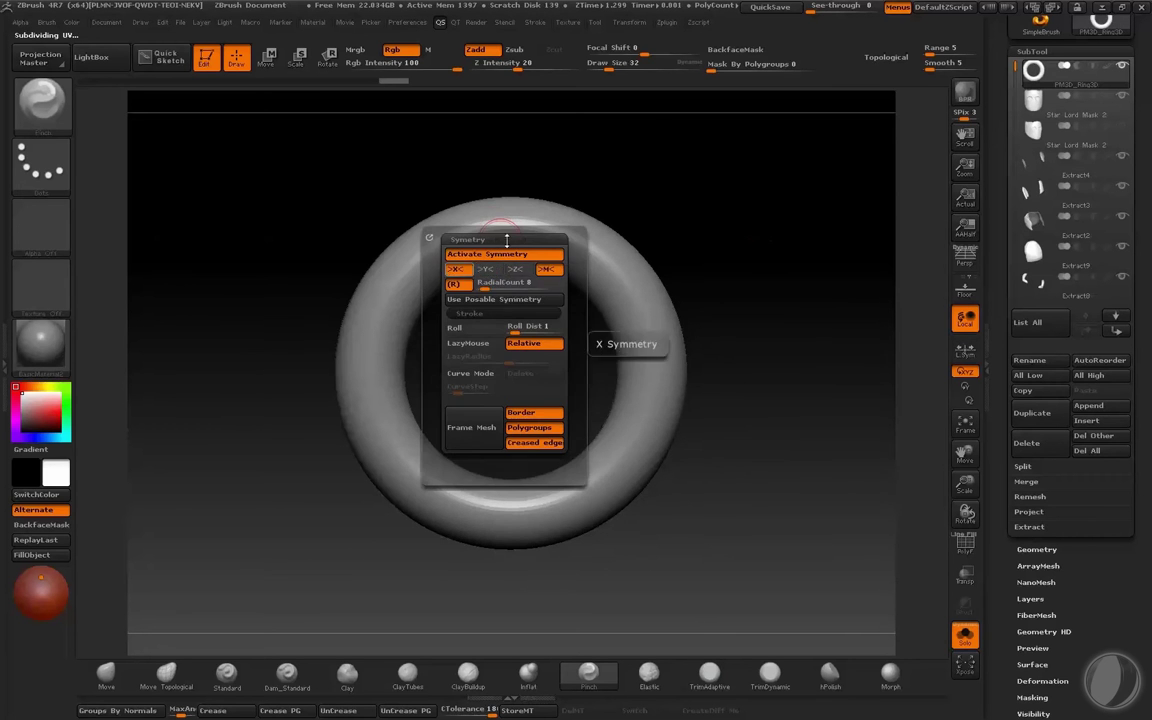
key("space")
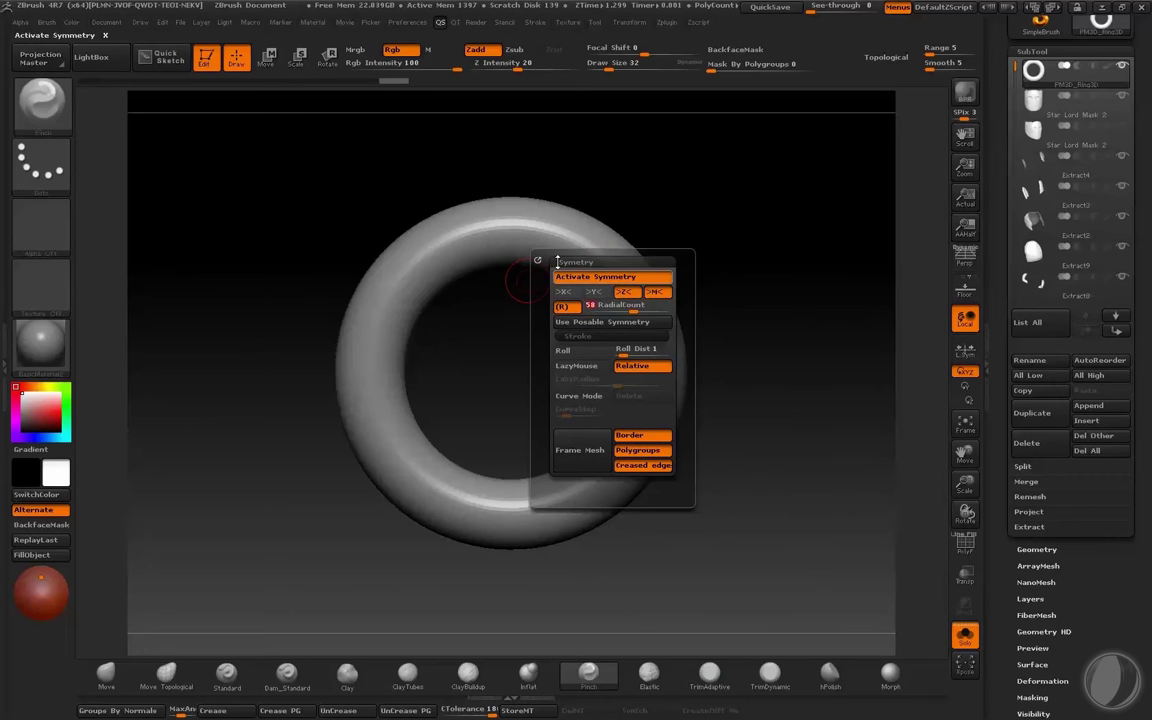
key("space")
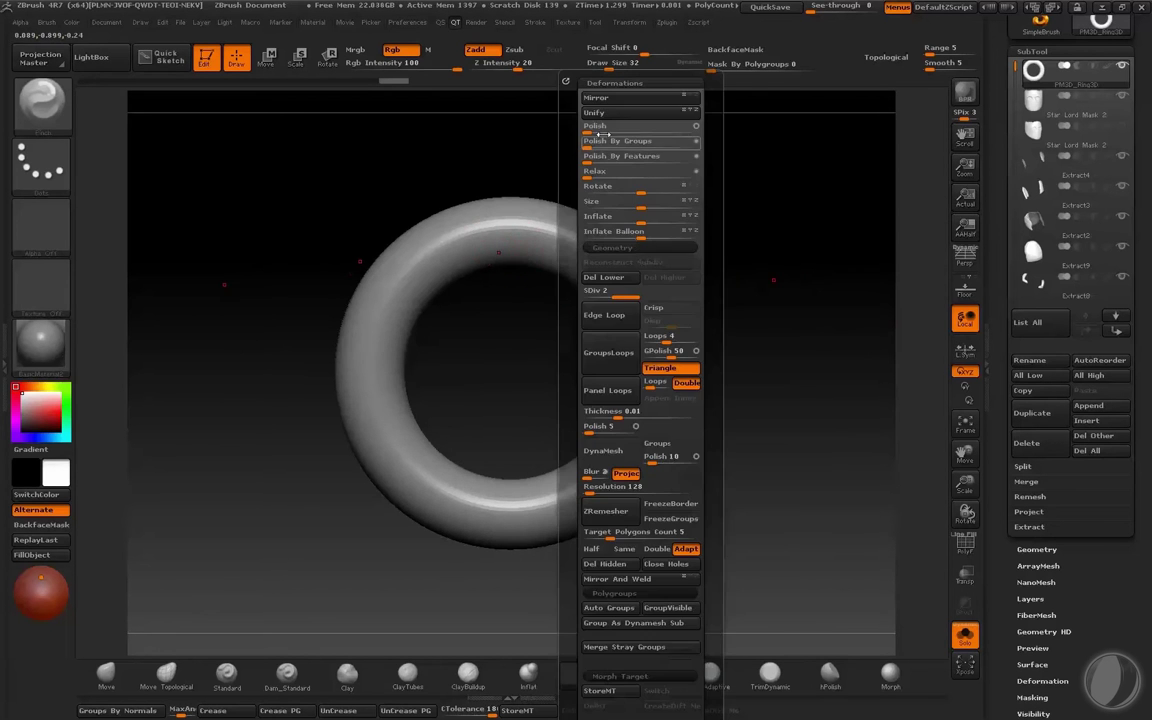
left_click(602, 113)
key("f")
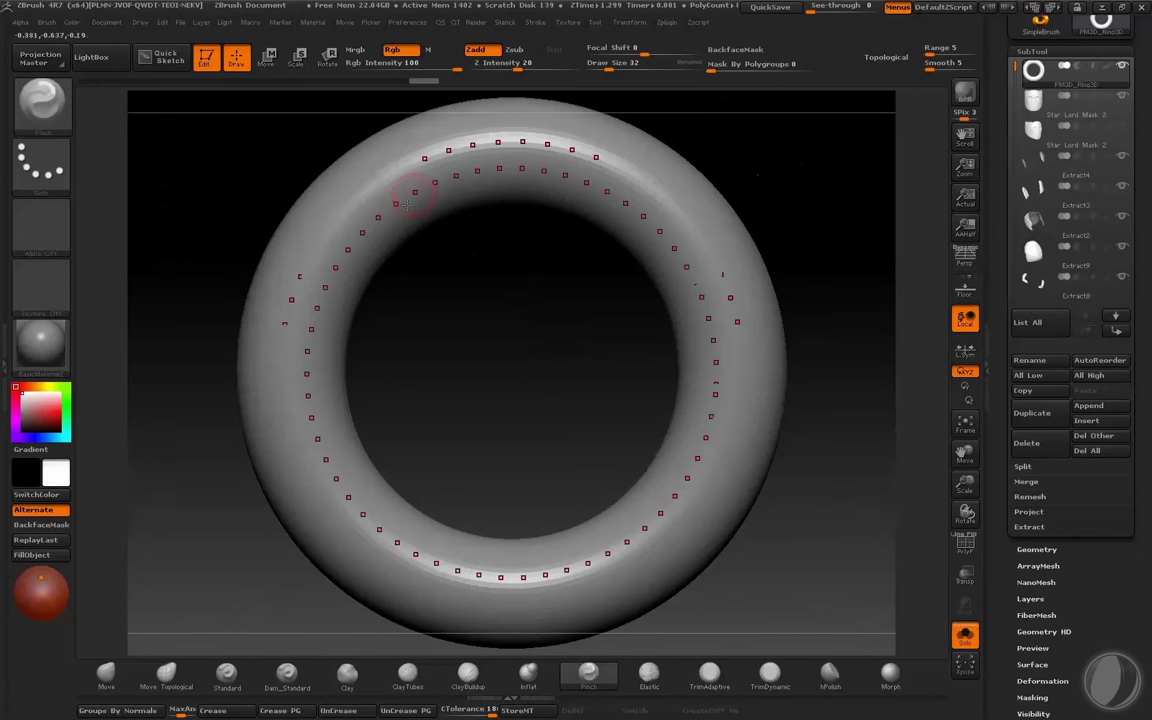
Step: Build up and smooth the ring's front face with the Standard brush at draw size 105
key("shift")
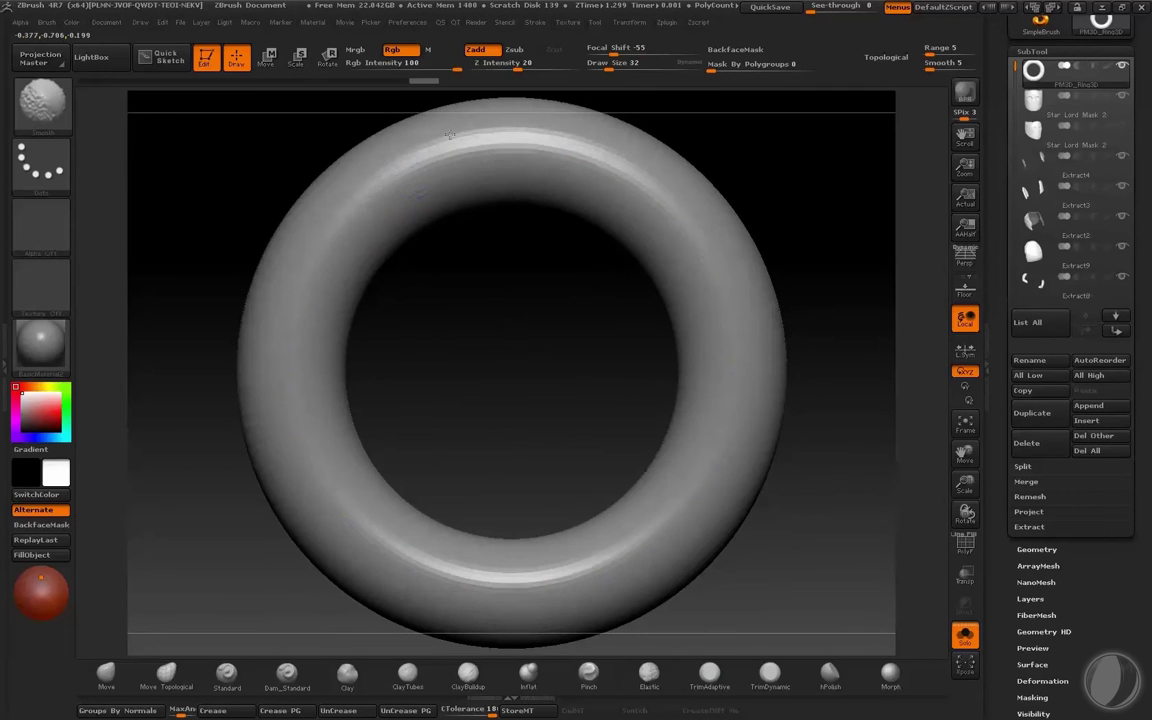
left_click_drag(450, 135, 458, 150, "shift")
key("f")
left_click(226, 675)
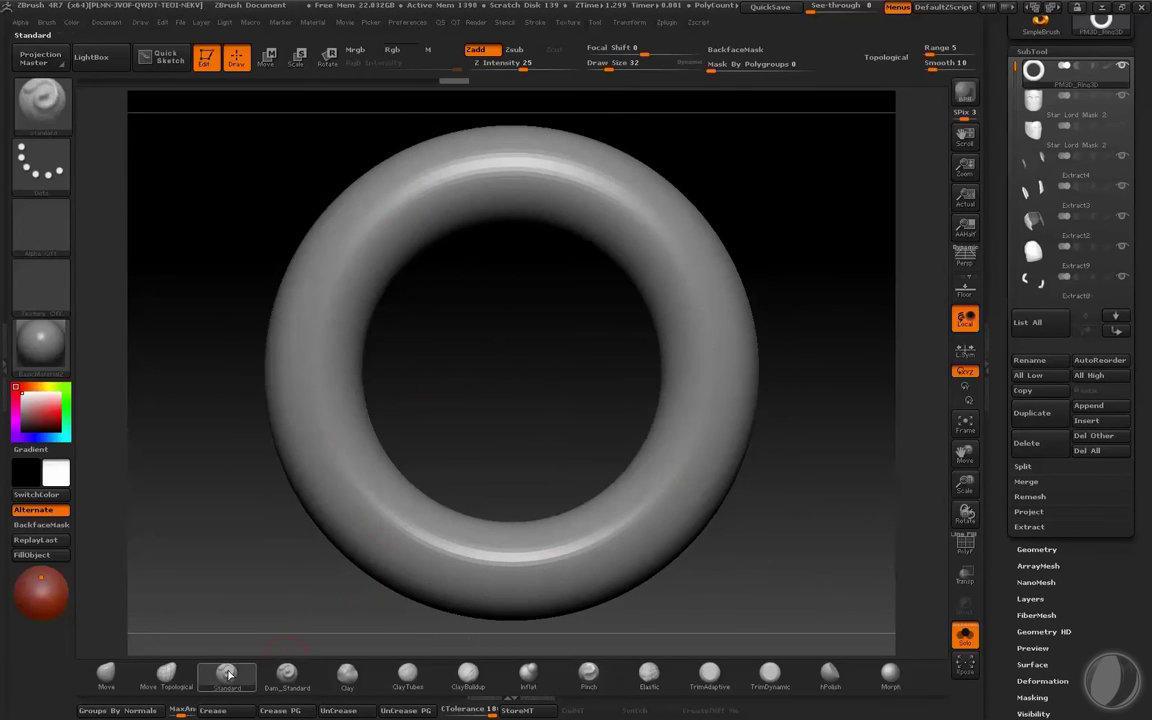
key("s")
mouse_move(407, 207)
left_mouse_down()
mouse_move(419, 207)
mouse_move(412, 196)
left_mouse_up()
left_click_drag(400, 202, 440, 192, "shift")
left_click_drag(388, 222, 420, 188)
mouse_move(402, 205)
left_mouse_down("shift")
mouse_move(420, 204)
mouse_move(411, 219)
left_mouse_up("shift")
Step: Sharpen a circular ridge around the ring's front face with the Pinch brush and smooth the surface outside it
left_click(589, 673)
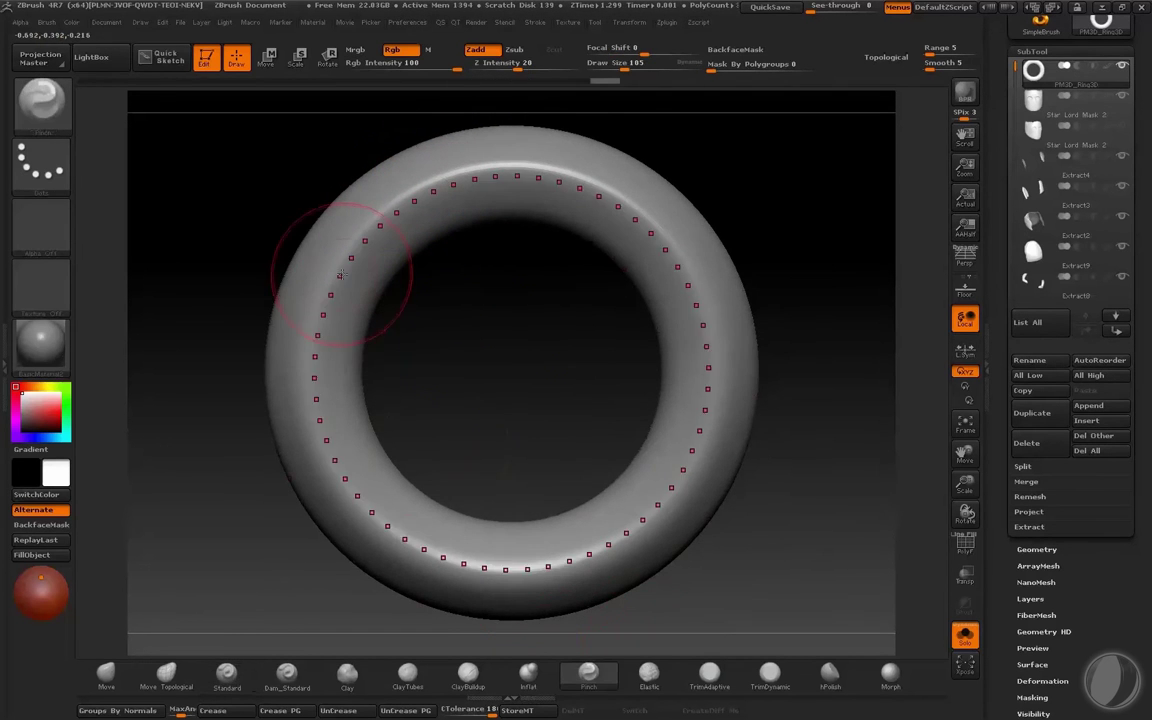
mouse_move(340, 236)
left_mouse_down()
mouse_move(430, 176)
mouse_move(402, 192)
left_mouse_up()
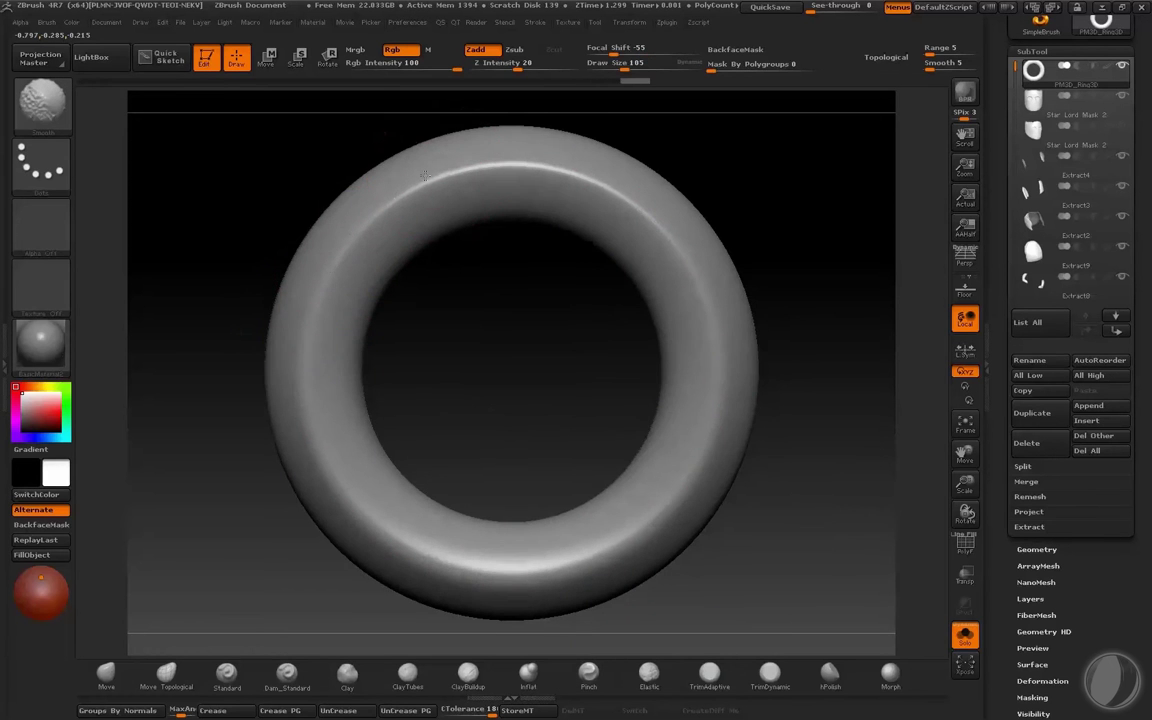
mouse_move(514, 381)
left_mouse_down()
mouse_move(669, 347)
mouse_move(336, 289)
mouse_move(312, 228)
mouse_move(352, 182)
left_mouse_up()
mouse_move(350, 185)
left_mouse_down()
mouse_move(322, 235)
mouse_move(357, 205)
left_mouse_up()
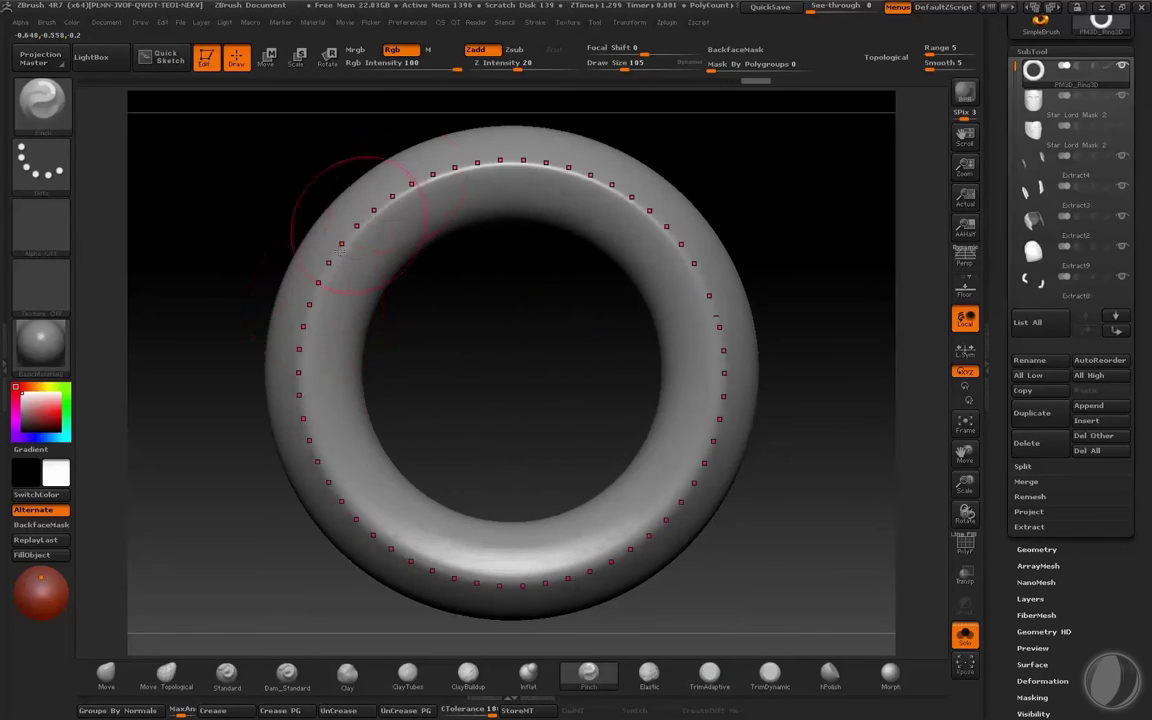
left_click_drag(293, 310, 307, 307, "shift")
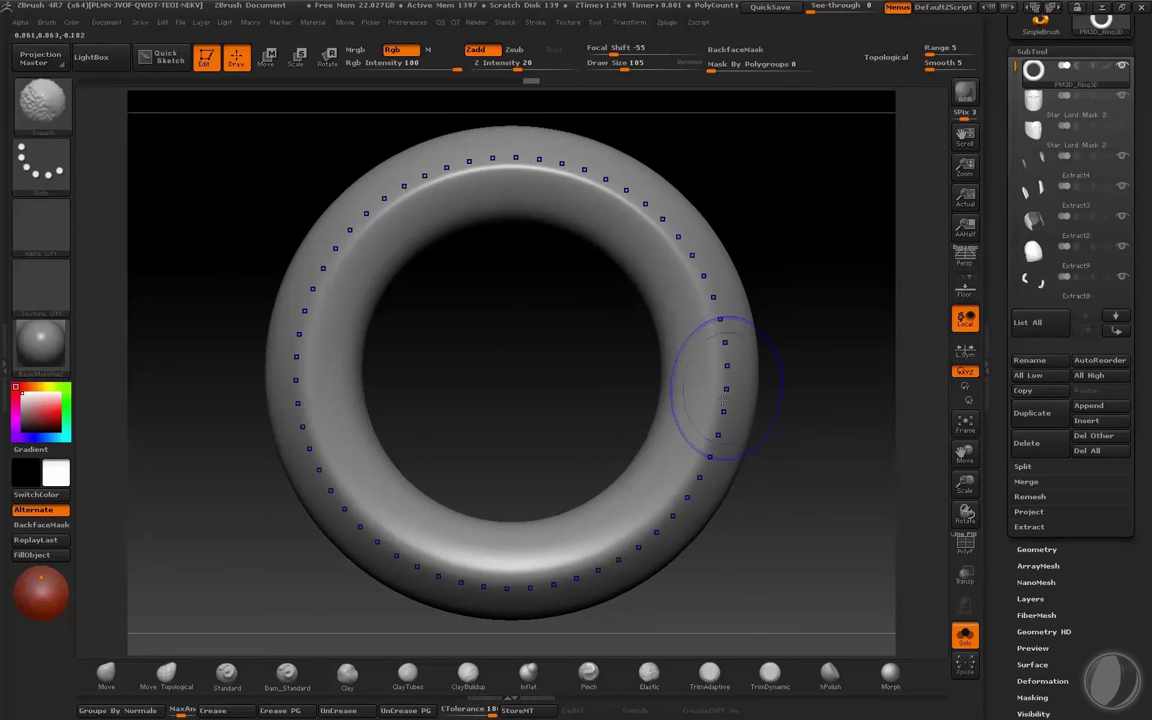
mouse_move(780, 340)
left_mouse_down()
mouse_move(813, 249)
mouse_move(828, 337)
mouse_move(854, 272)
mouse_move(766, 288)
left_mouse_up()
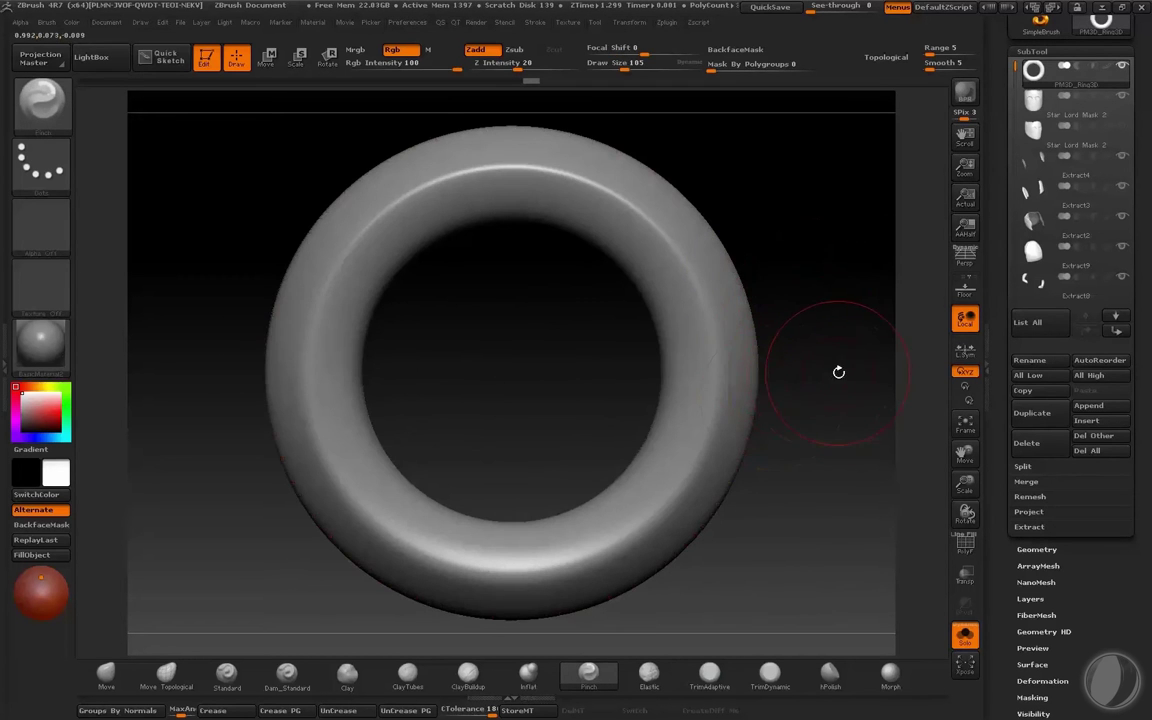
Step: Reduce the draw size to 47, then show the helmet with the ring again and turn off symmetry
key("bracketleft")
key("bracketleft")
key("bracketleft")
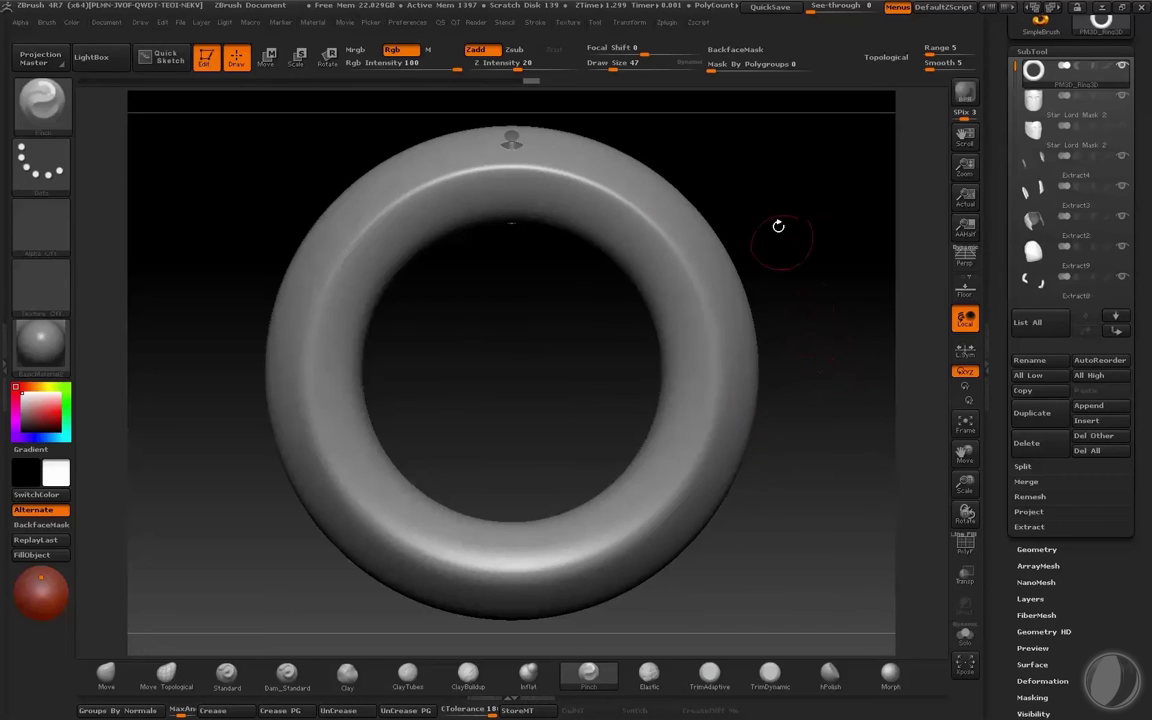
key("2")
key("3")
left_click(619, 292)
left_click(648, 293)
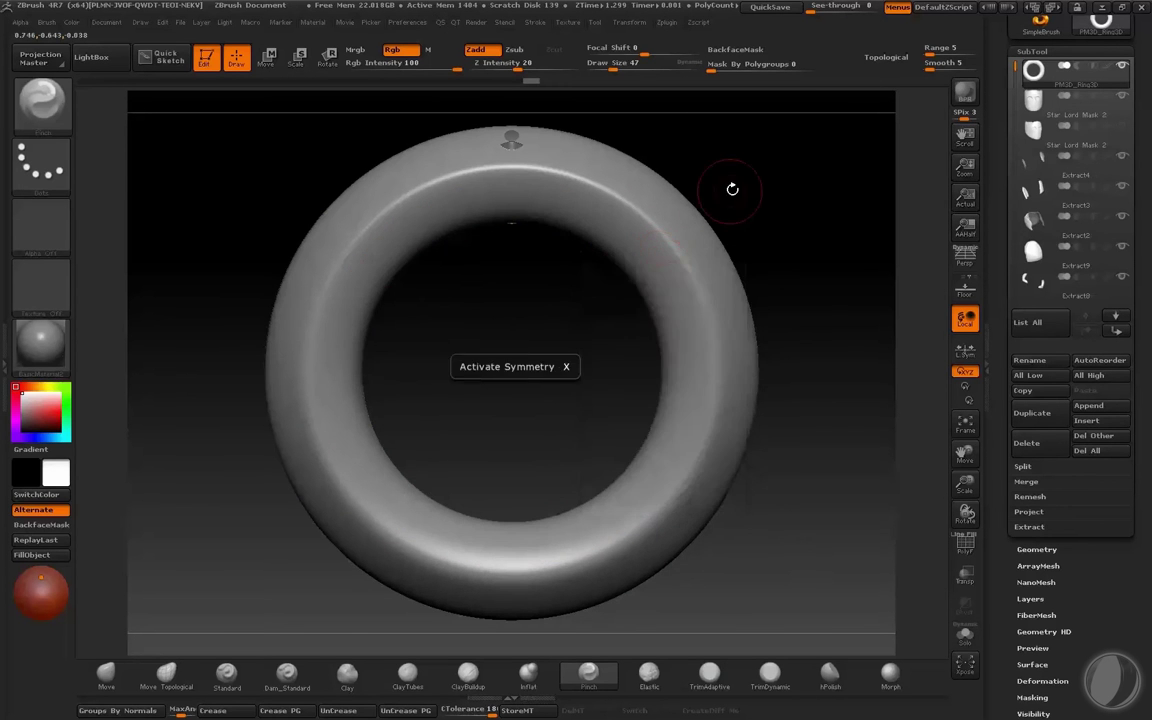
Step: Scale the ring down and move it up and forward to sit just in front of the helmet's face
key("2")
left_click_drag(712, 204, 668, 203)
key("w")
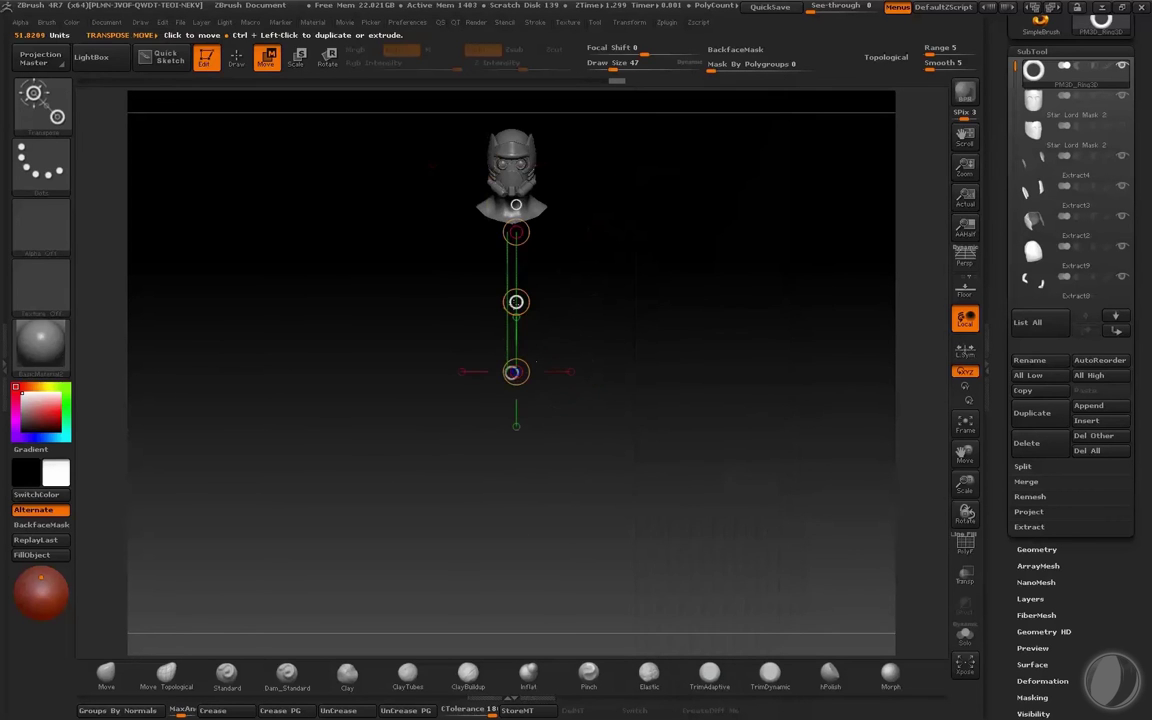
left_click_drag(518, 298, 525, 116)
left_click_drag(626, 187, 718, 187, "shift")
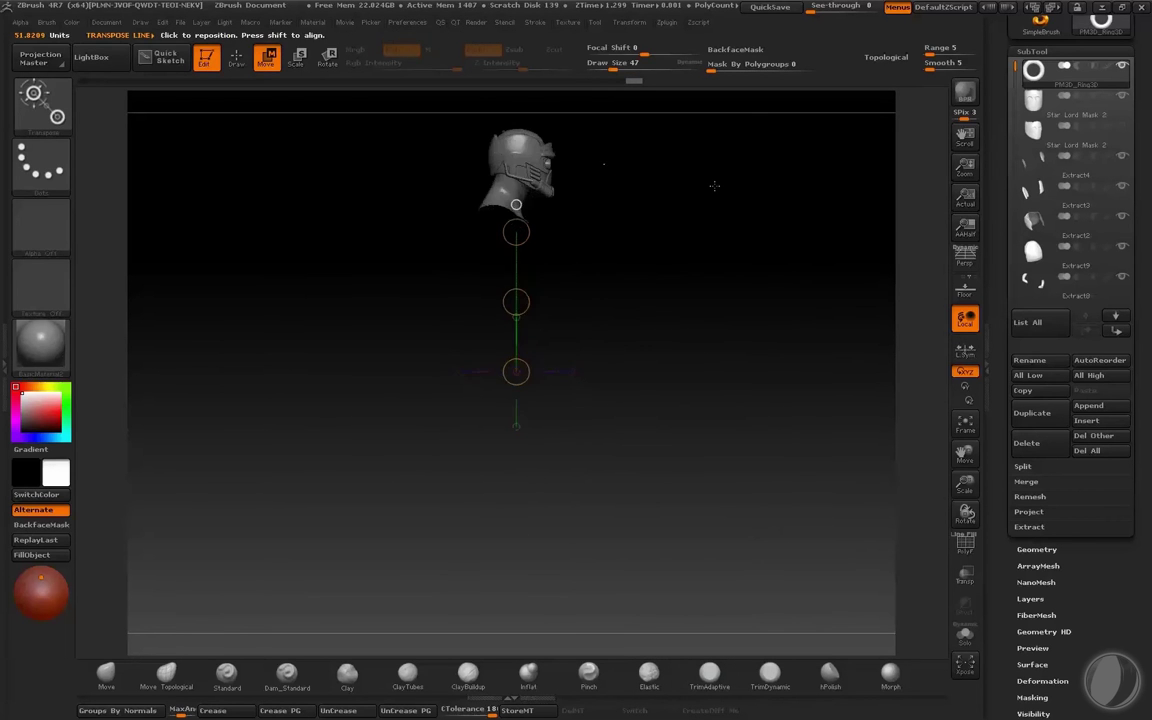
mouse_move(549, 165)
left_mouse_down("shift")
mouse_move(661, 165)
mouse_move(636, 168)
left_mouse_up("shift")
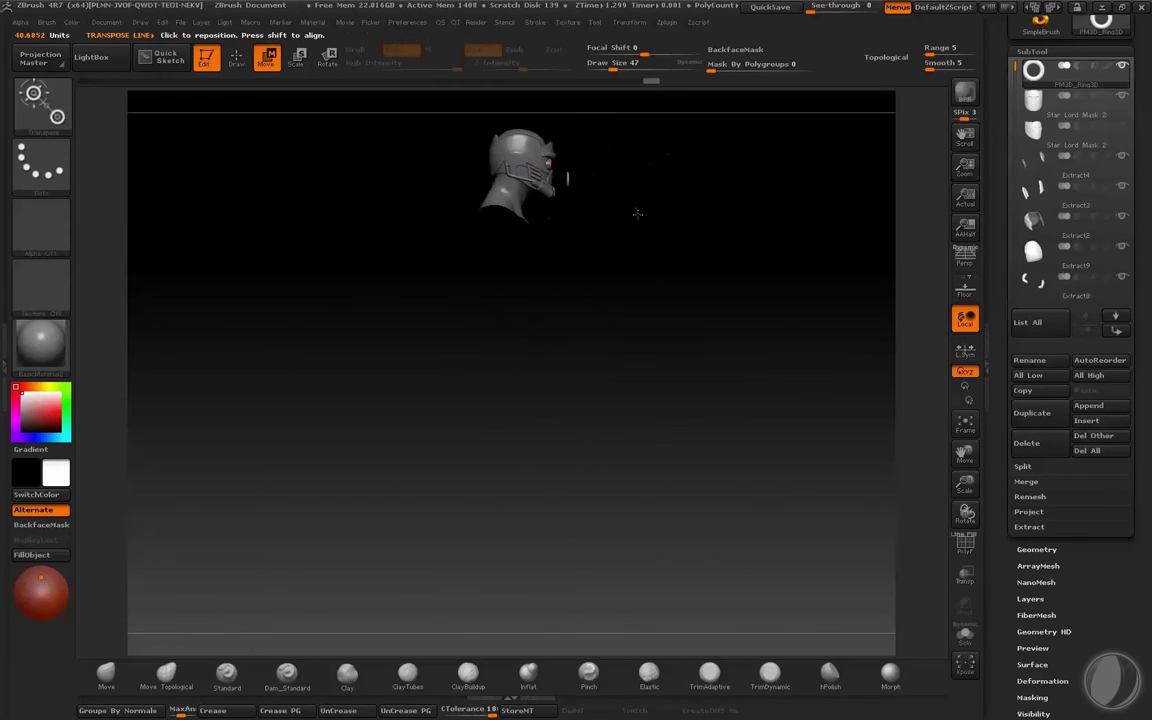
Step: Move the ring sideways and back so it surrounds one eyepiece of the mask
key("f")
key("f")
mouse_move(771, 380)
left_mouse_down("shift")
mouse_move(869, 380)
mouse_move(790, 343)
mouse_move(733, 286)
left_mouse_up("shift")
left_click_drag(812, 330, 757, 299)
key("f")
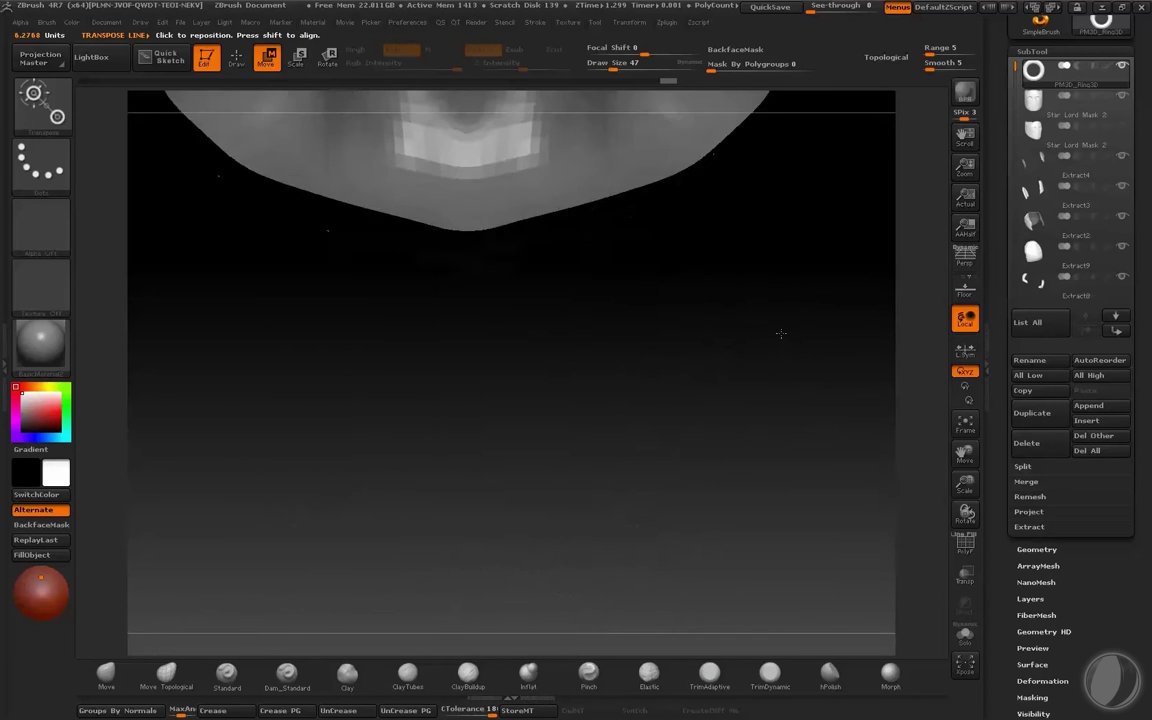
key("f")
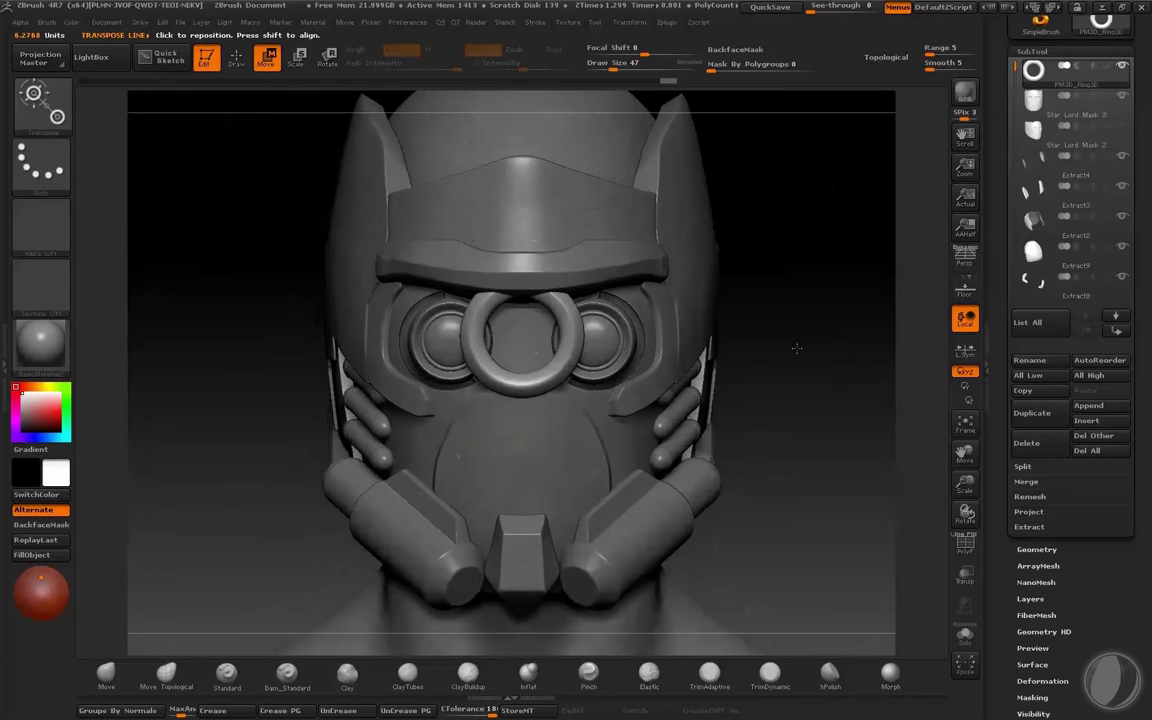
left_click_drag(580, 330, 735, 330, "shift")
left_click_drag(657, 330, 586, 335)
left_click_drag(840, 397, 392, 413)
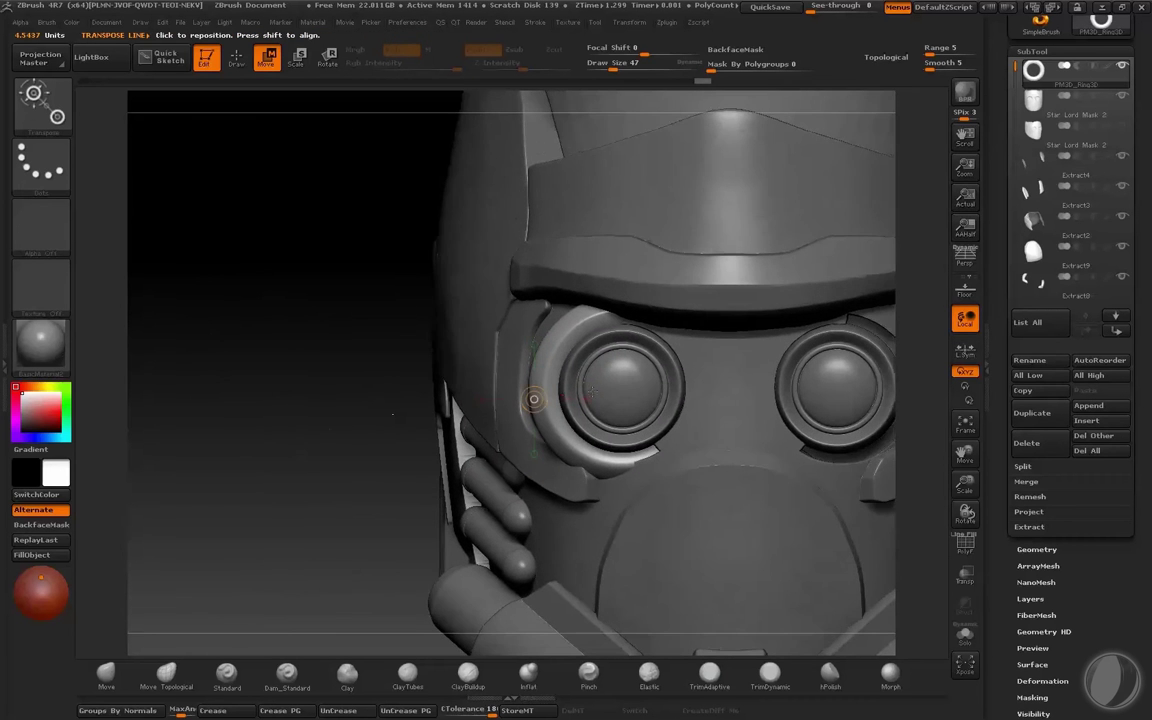
Step: Scale the ring down to fit closely around the eyepiece, and check the fit from the side
left_click_drag(621, 387, 282, 387, "shift")
key("e")
left_click_drag(304, 487, 480, 475)
key("q")
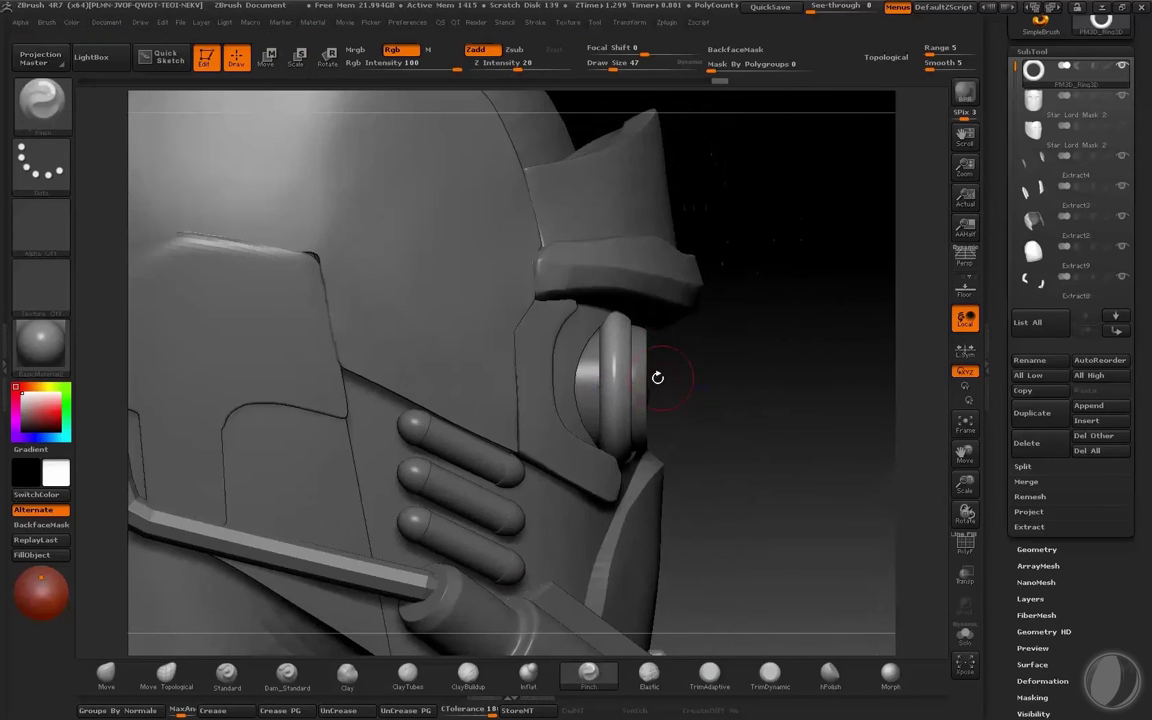
Step: Push the ring back into the eye socket in the side view, using a large Move brush to follow the socket's curve
key("s")
mouse_move(656, 380)
left_mouse_down()
mouse_move(665, 384)
mouse_move(640, 408)
mouse_move(625, 392)
mouse_move(752, 404)
mouse_move(776, 385)
mouse_move(560, 400)
left_mouse_up()
left_click_drag(232, 462, 303, 458, "shift")
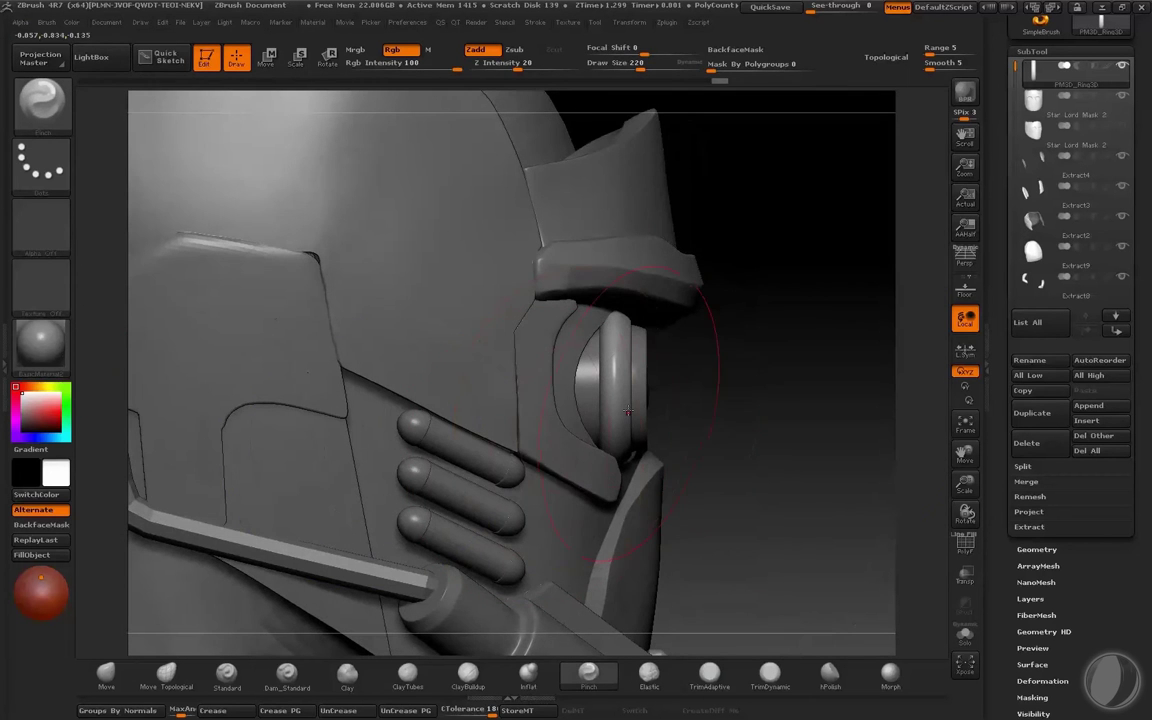
left_click(106, 672)
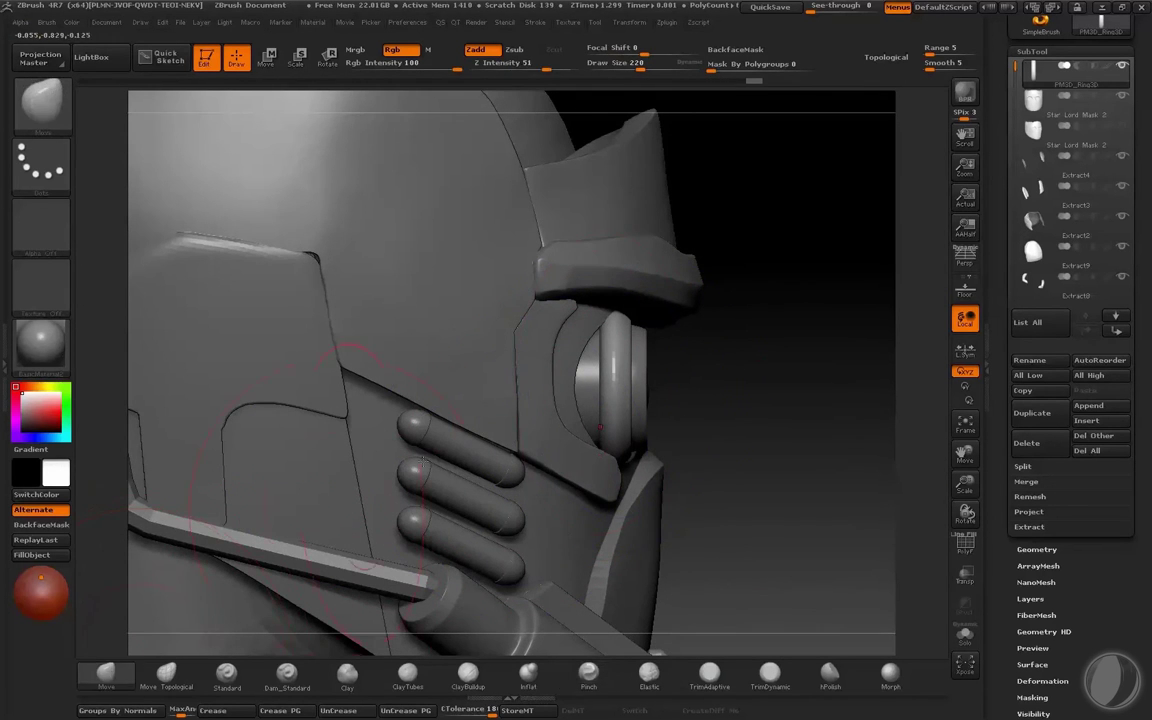
left_click_drag(614, 380, 575, 390)
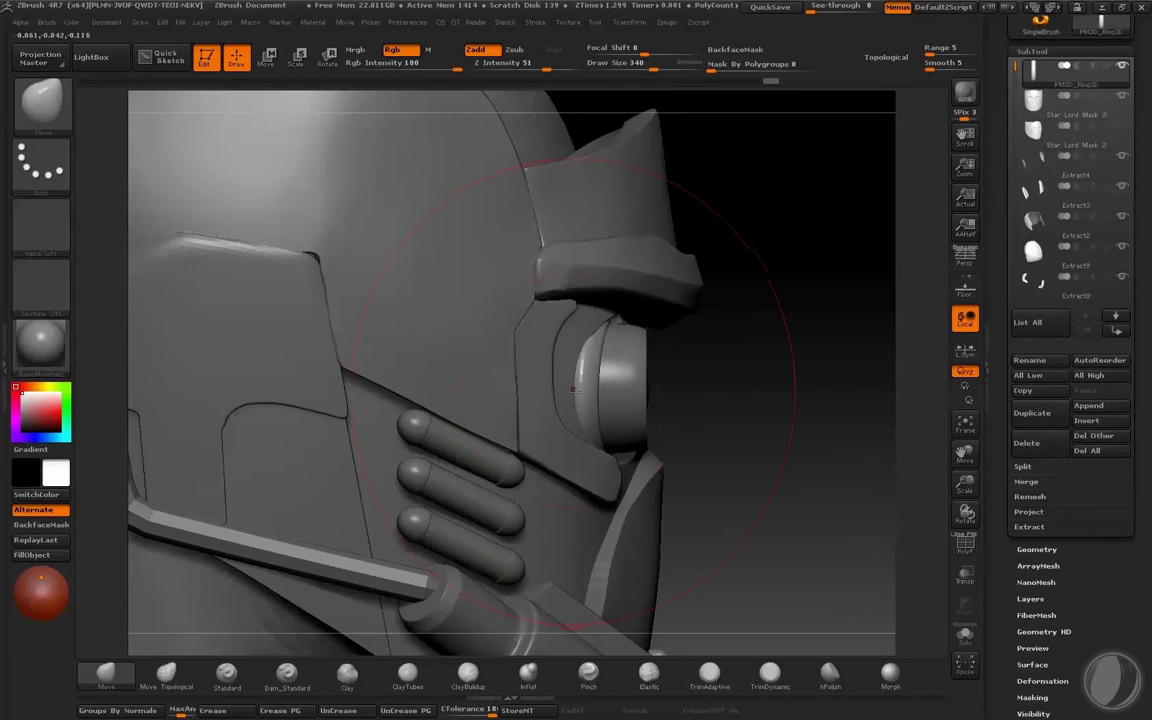
left_click(965, 635)
left_click_drag(860, 400, 828, 296)
mouse_move(347, 421)
left_mouse_down()
mouse_move(760, 300)
mouse_move(807, 338)
mouse_move(735, 342)
left_mouse_up()
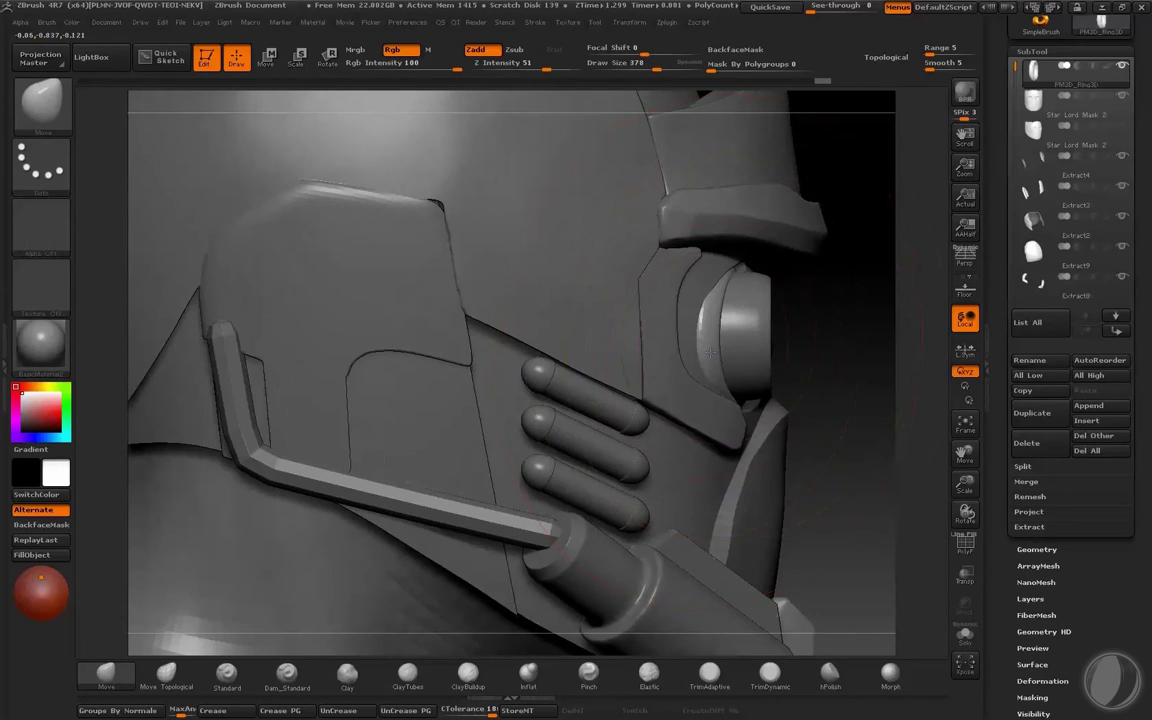
Step: Step back through the last edits on the isolated ring and restore them
mouse_move(820, 340)
left_mouse_down()
mouse_move(690, 335)
mouse_move(805, 325)
mouse_move(825, 310)
mouse_move(840, 408)
mouse_move(795, 244)
left_mouse_up()
key("ctrl+shift+s")
key("ctrl+z")
key("ctrl+z")
key("ctrl+z")
key("ctrl+z")
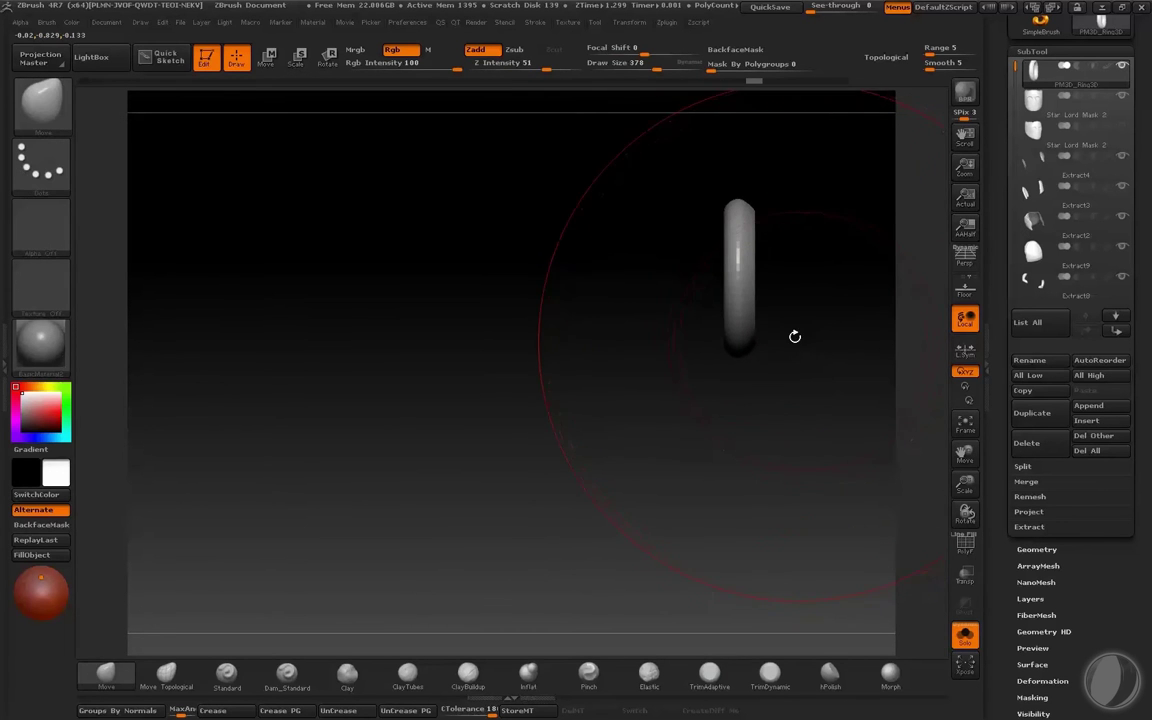
key("r")
key("q")
key("ctrl+shift+z")
key("ctrl+shift+z")
key("ctrl+shift+z")
key("ctrl+shift+z")
key("ctrl+shift+z")
Step: Tilt the isolated ring in the side view by shifting its upper and lower ends with a large Move brush
key("s")
left_click_drag(738, 252, 750, 250)
key("s")
mouse_move(732, 246)
left_mouse_down()
mouse_move(744, 245)
mouse_move(720, 231)
left_mouse_up()
key("s")
mouse_move(693, 346)
left_mouse_down()
mouse_move(714, 338)
mouse_move(704, 354)
left_mouse_up()
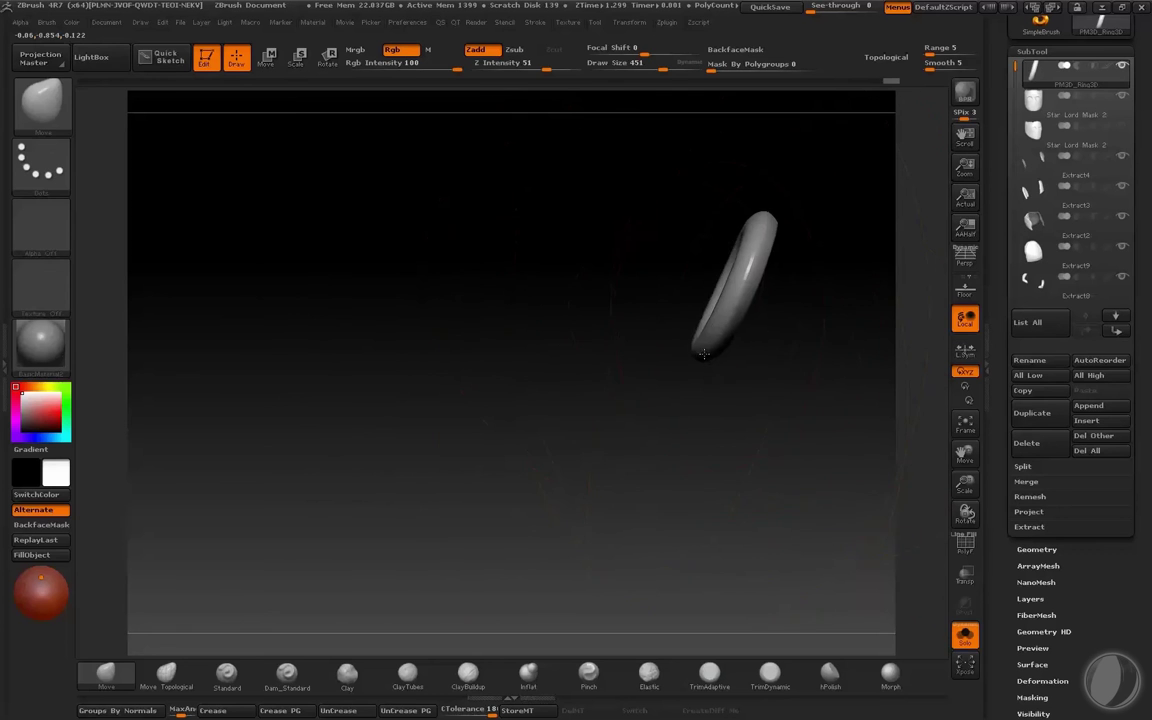
left_click_drag(668, 290, 782, 296)
Step: Show the mask again and nudge the ring's lower edge to the socket rim with the Move brush, reducing its size to 340
key("alt+s")
mouse_move(442, 391)
left_mouse_down("alt")
mouse_move(368, 406)
mouse_move(490, 402)
left_mouse_up("alt")
key("s")
mouse_move(663, 374)
left_mouse_down()
mouse_move(674, 374)
mouse_move(645, 374)
left_mouse_up()
key("s")
mouse_move(738, 386)
left_mouse_down()
mouse_move(602, 388)
mouse_move(616, 386)
mouse_move(592, 373)
left_mouse_up()
key("s")
left_click_drag(588, 379, 577, 380)
left_click_drag(408, 384, 540, 372)
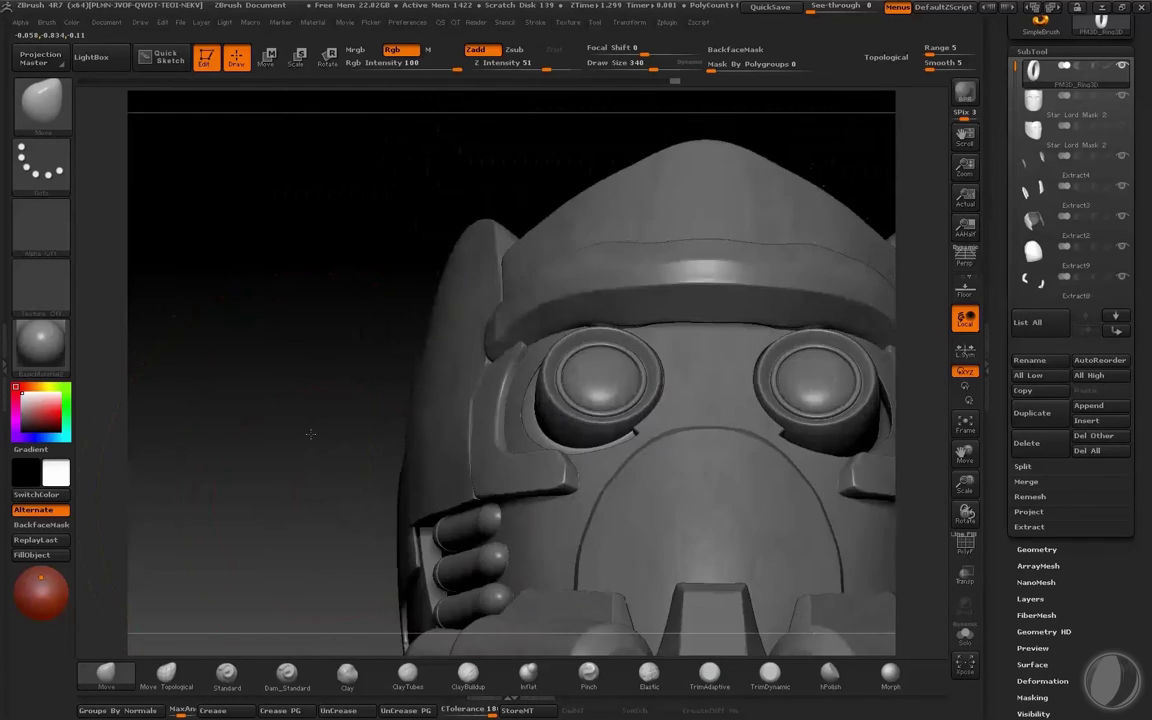
Step: Examine the ring's fit in the eye socket from several angles, both isolated and together with the mask
key("shift+ctrl+s")
left_click_drag(347, 482, 586, 394)
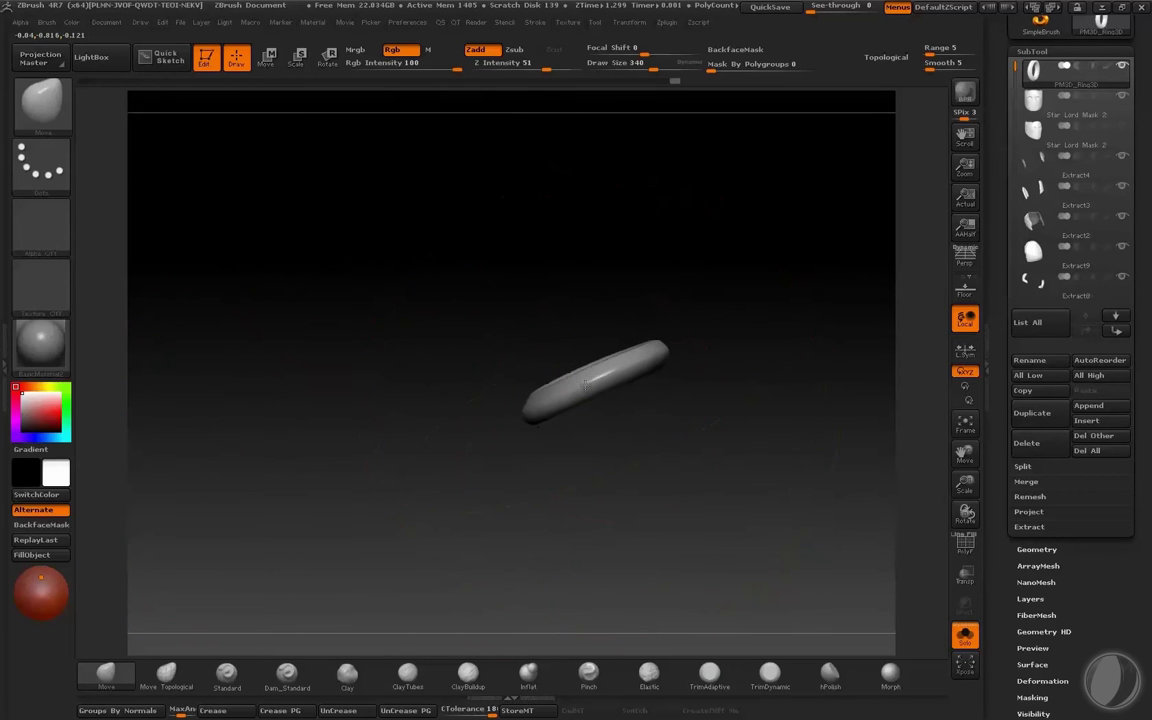
key("shift+ctrl+s")
left_click_drag(486, 352, 321, 398)
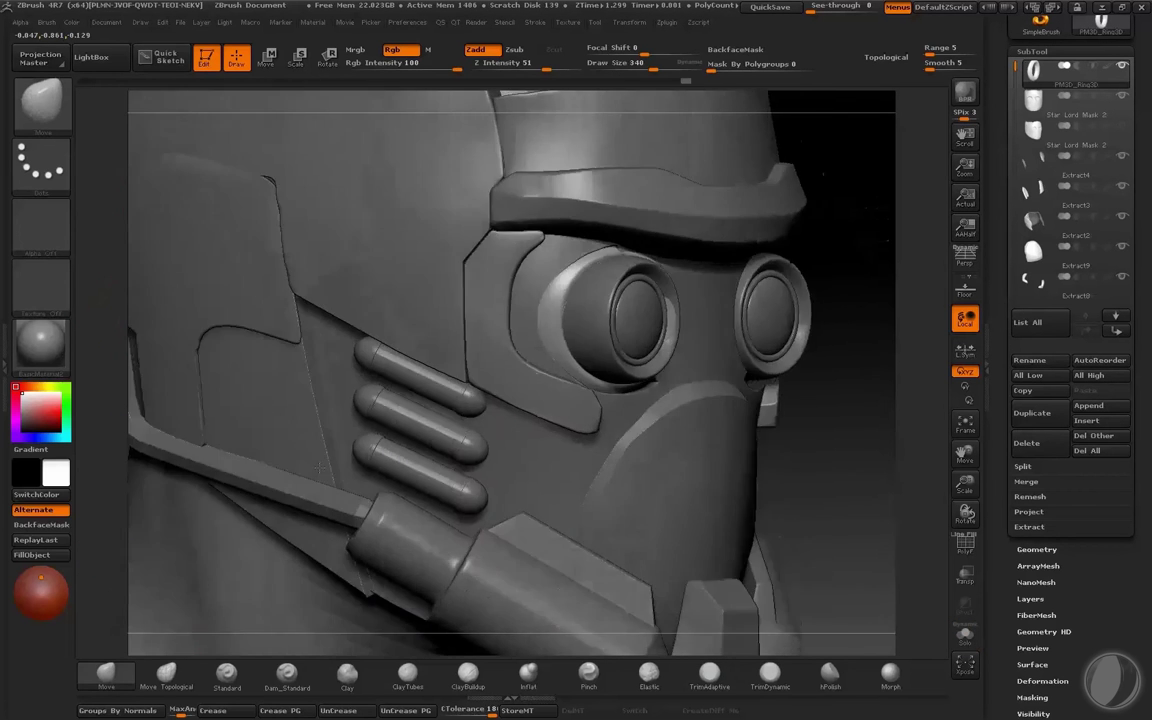
left_click_drag(320, 467, 520, 262)
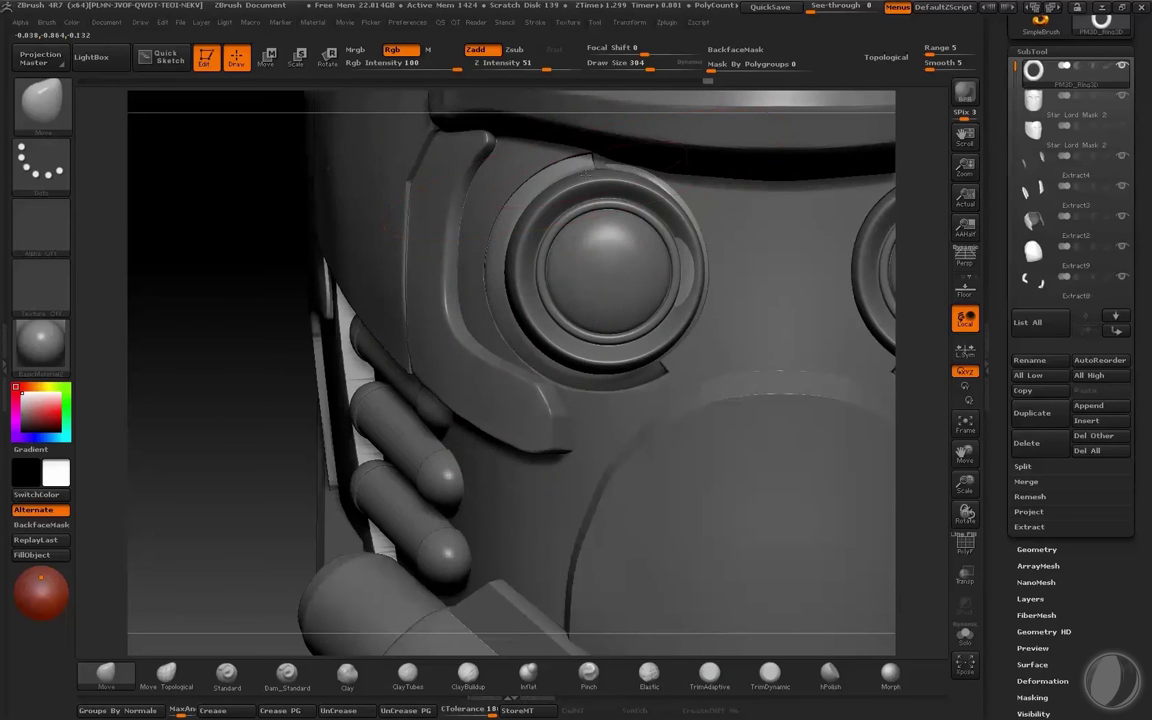
left_click_drag(230, 369, 630, 386)
Step: Reshape the ring's lower part to follow the eye socket with the Move brush at sizes between 426 and 347
key("bracketright")
key("bracketright")
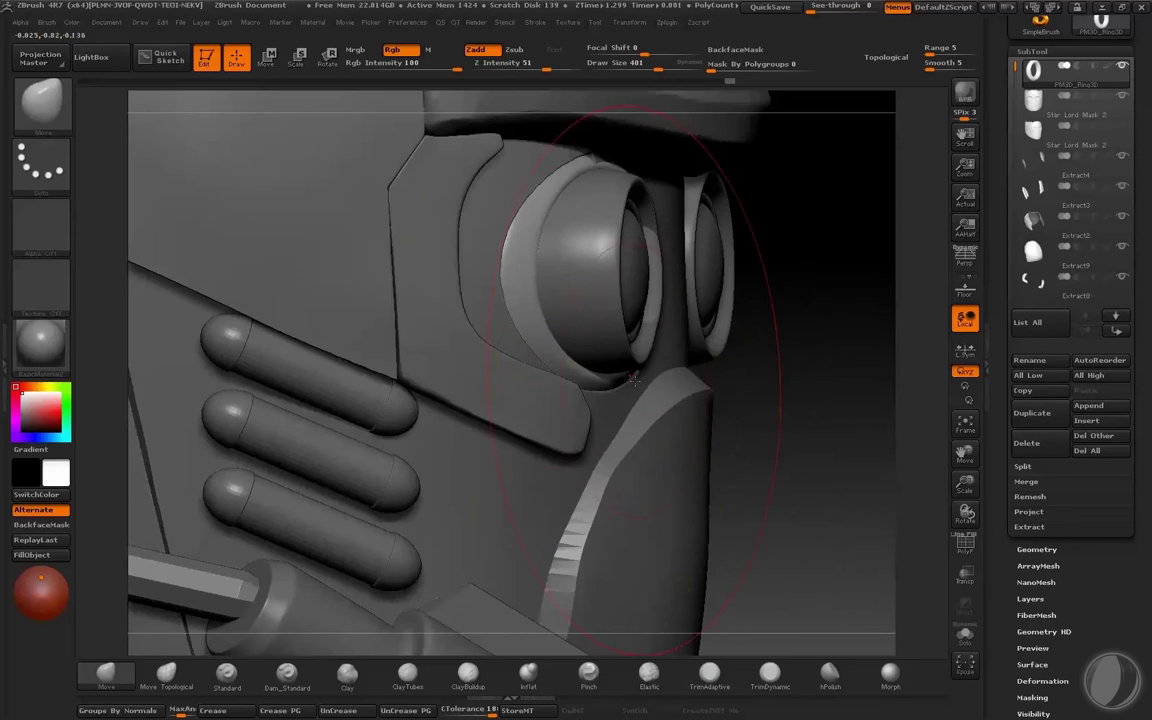
mouse_move(915, 405)
left_mouse_down()
mouse_move(818, 419)
mouse_move(788, 448)
mouse_move(743, 301)
left_mouse_up()
key("shift+s")
key("bracketright")
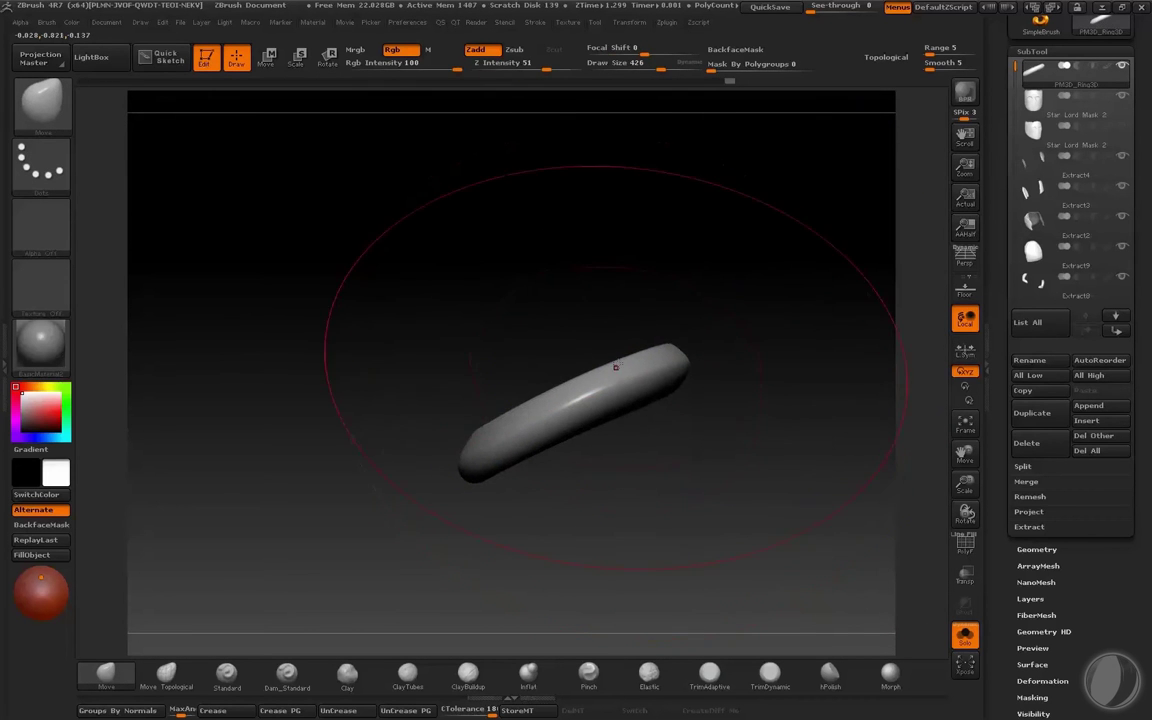
key("shift+s")
left_click_drag(815, 185, 827, 318)
left_click_drag(200, 465, 430, 450)
key("s")
left_click_drag(606, 387, 594, 387)
mouse_move(915, 450)
left_mouse_down()
mouse_move(790, 451)
mouse_move(592, 383)
left_mouse_up()
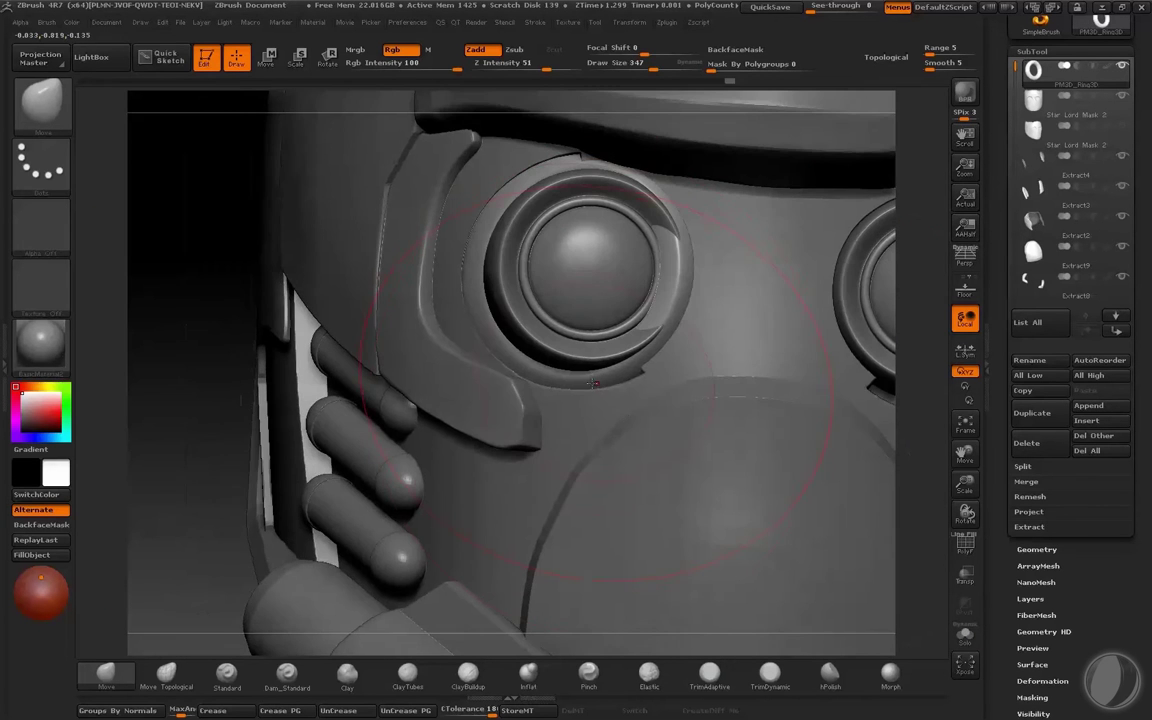
Step: Scale the ring slightly around the eyepiece with the transpose line, using transparency to see it through the mask
left_click_drag(227, 305, 205, 276)
key("shift+s")
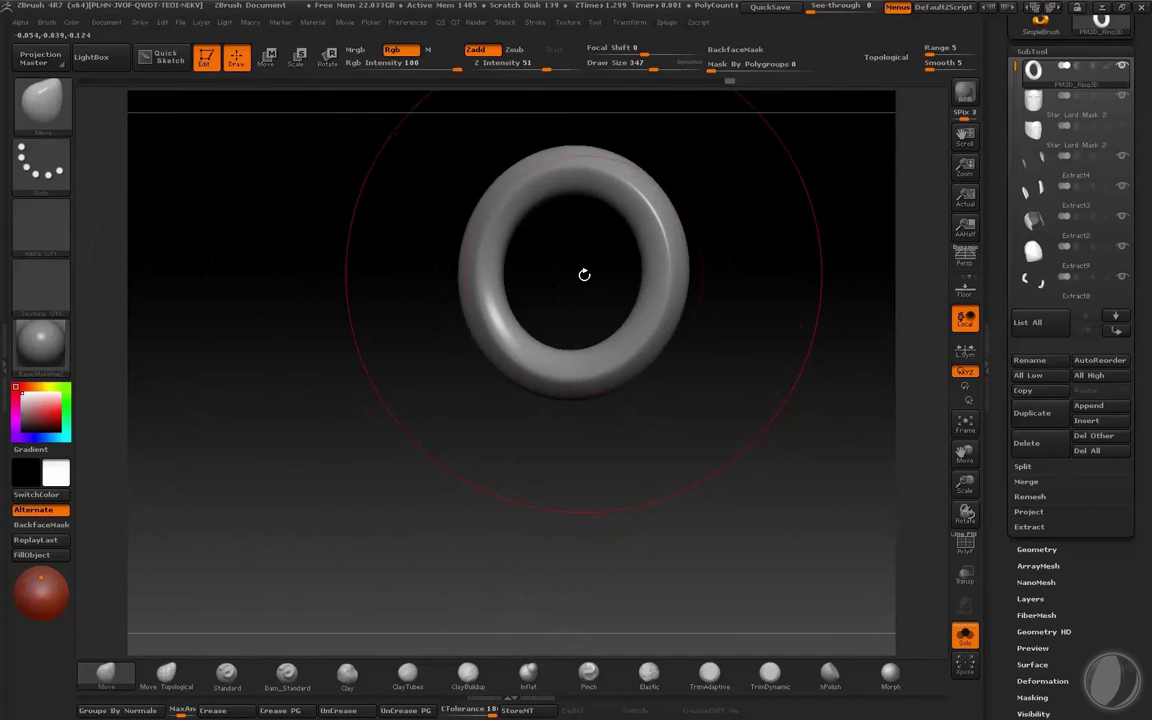
key("e")
key("shift+s")
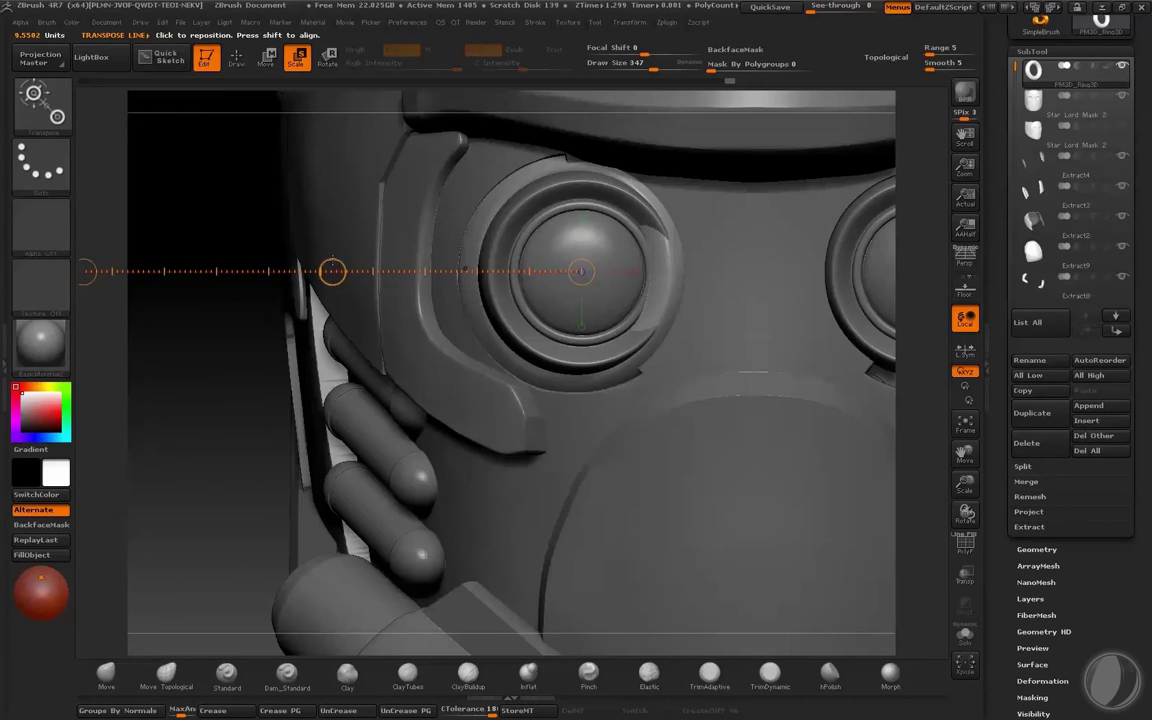
left_click_drag(305, 268, 295, 268)
key("shift+s")
key("shift+s")
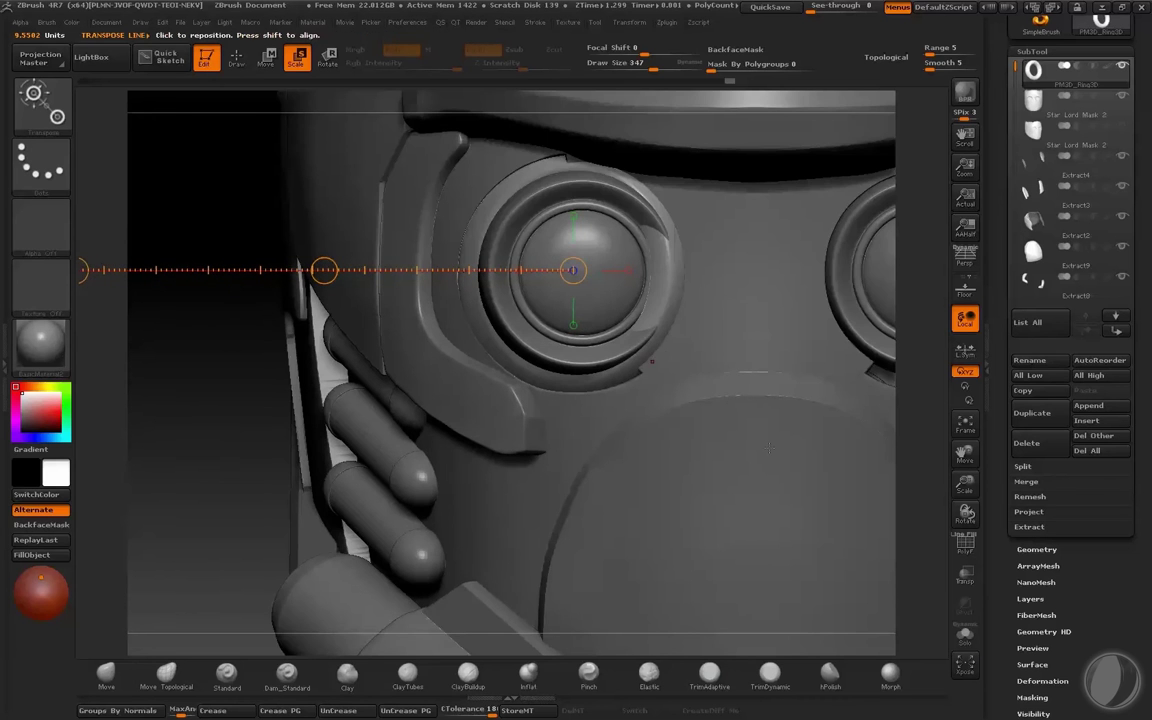
left_click(964, 577)
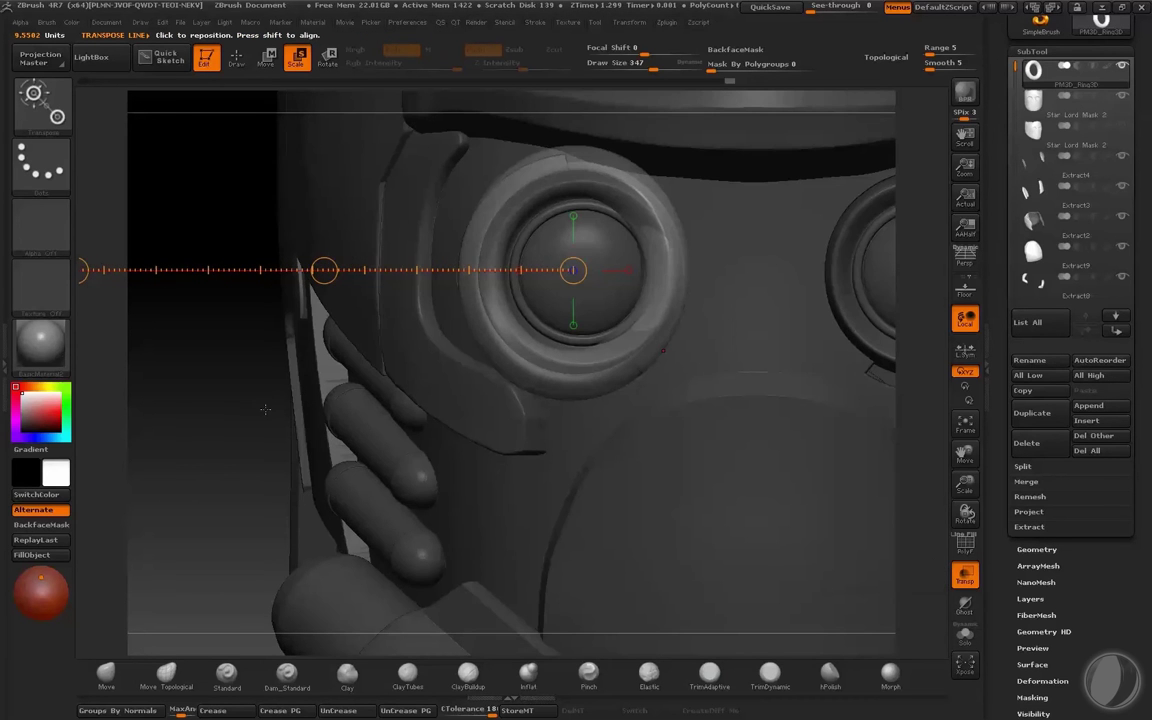
mouse_move(114, 283)
left_mouse_down("alt")
mouse_move(156, 293)
mouse_move(116, 280)
left_mouse_up("alt")
key("q")
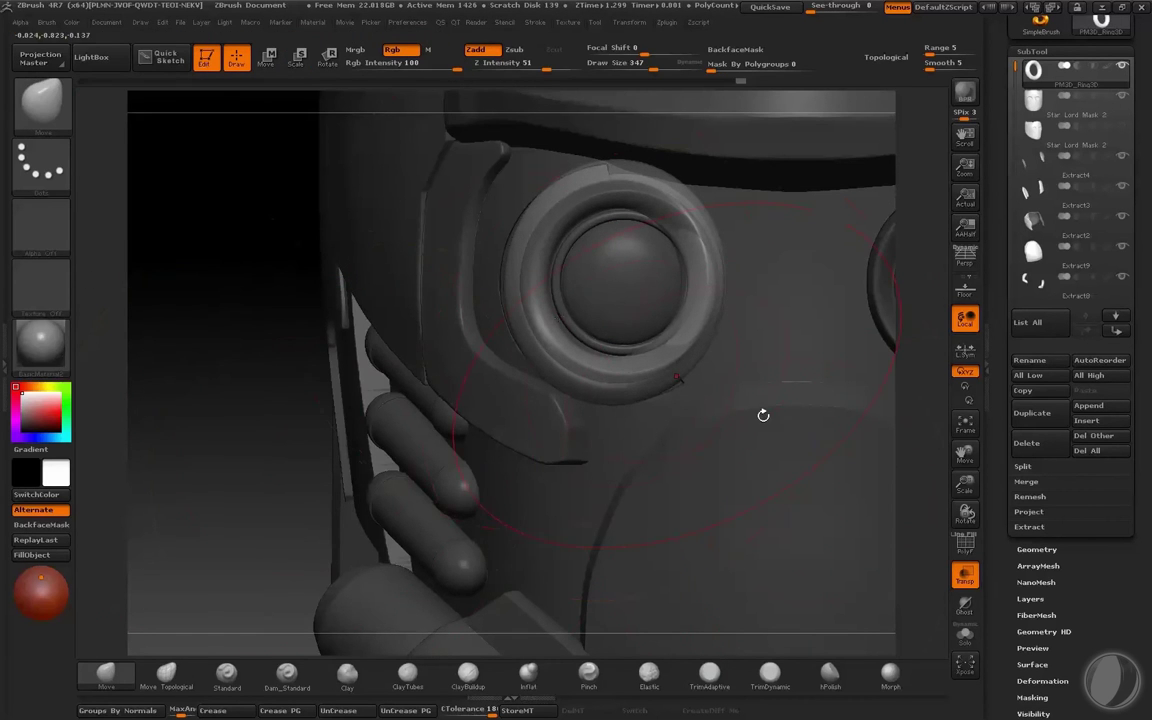
left_click(965, 575)
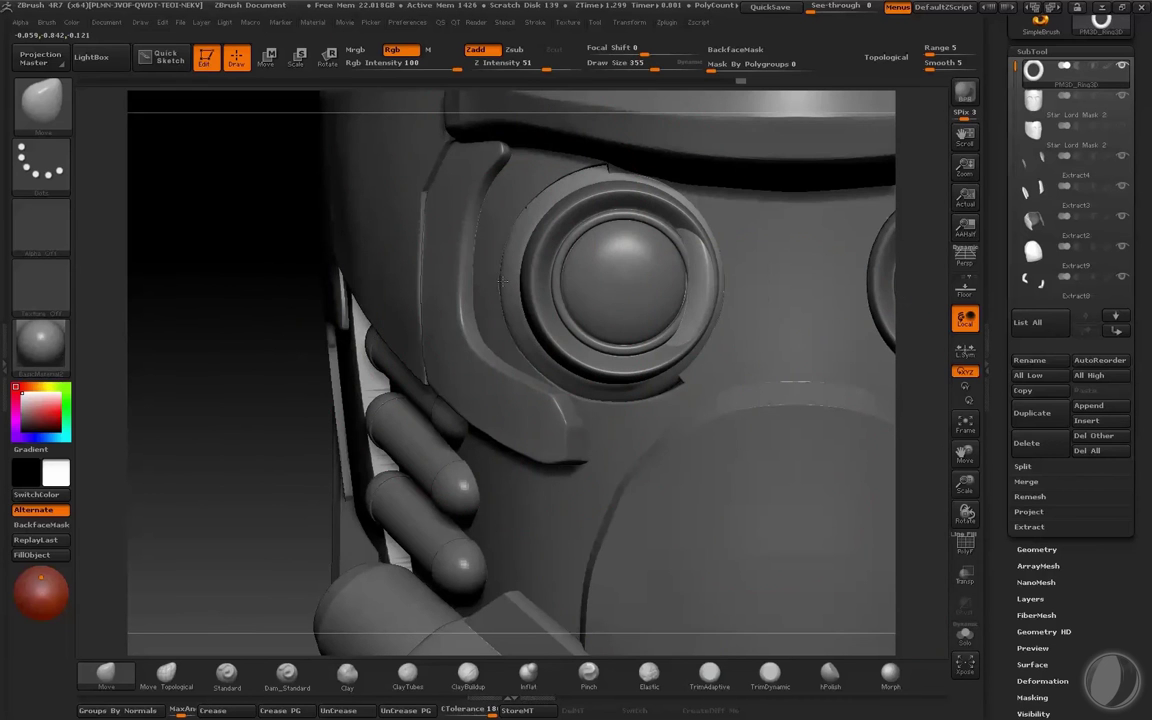
Step: Adjust the ring's upper outer edge with the Move brush at size 290, checking it from the opposite side
key("s")
left_click(515, 186)
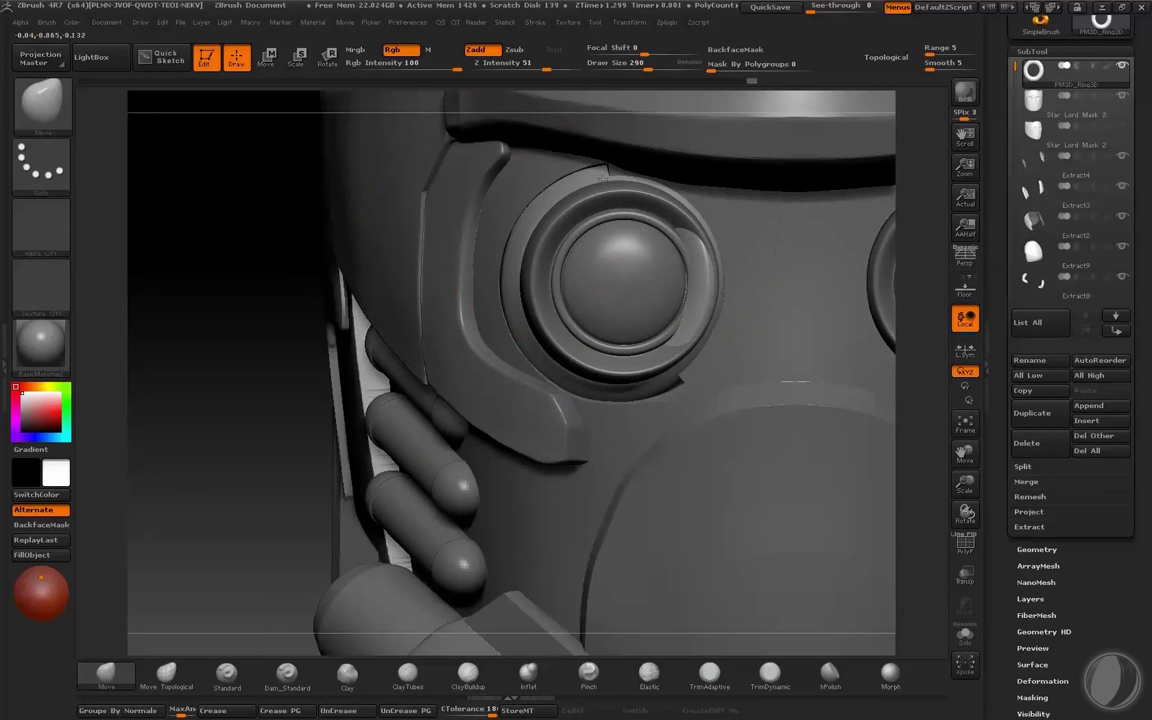
mouse_move(230, 386)
left_mouse_down()
mouse_move(300, 378)
mouse_move(160, 335)
left_mouse_up()
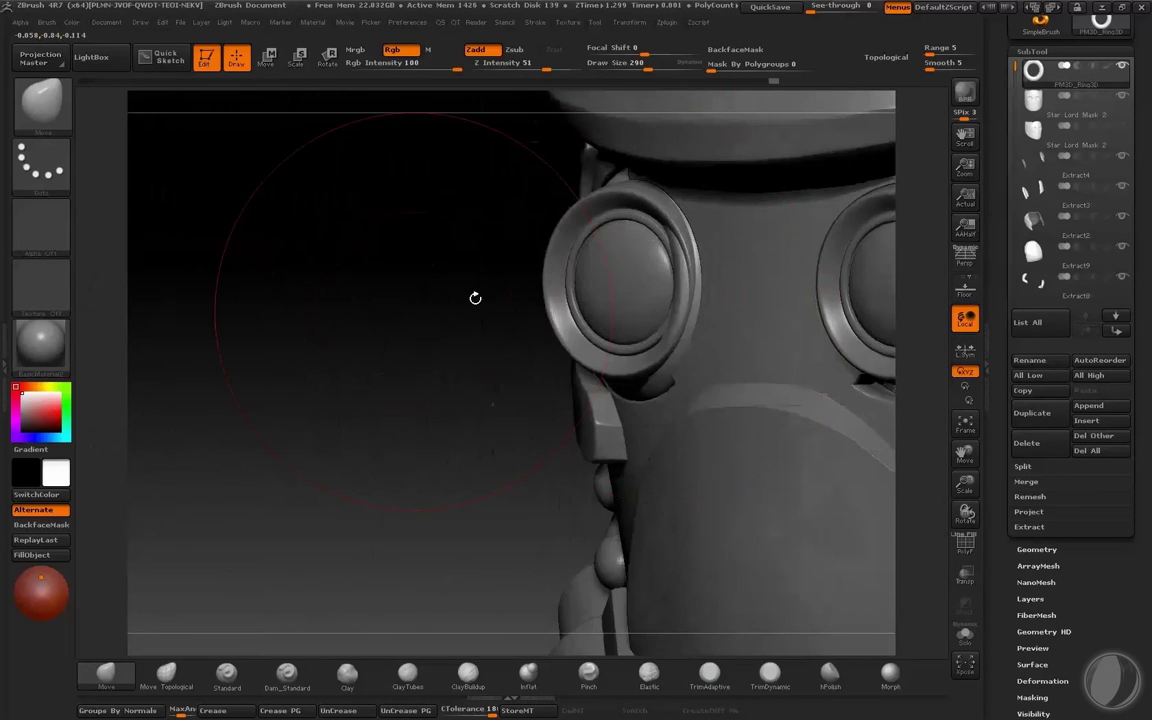
left_click_drag(473, 296, 440, 398)
key("]")
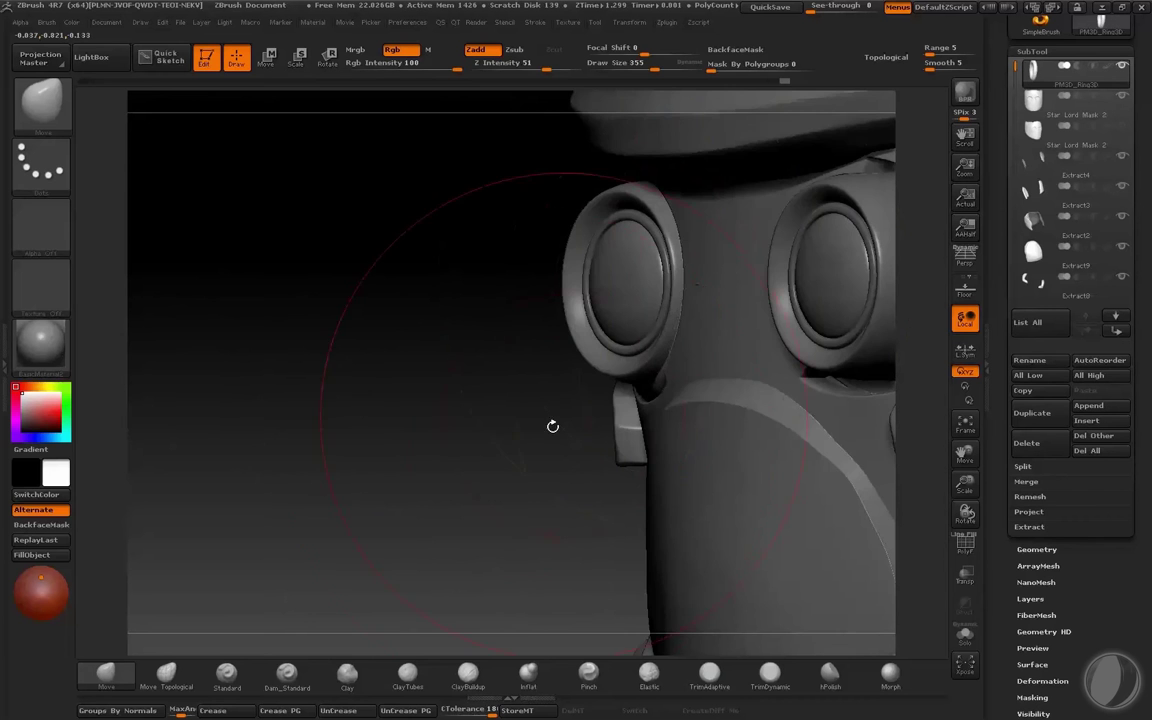
mouse_move(553, 426)
left_mouse_down()
mouse_move(616, 432)
mouse_move(556, 426)
left_mouse_up()
left_click_drag(762, 390, 764, 392)
Step: Refine the ring's lower edge in three-quarter view with the Move brush at size 355, comparing it isolated and on the mask
mouse_move(513, 466)
left_mouse_down()
mouse_move(570, 490)
mouse_move(692, 424)
mouse_move(812, 288)
mouse_move(632, 378)
mouse_move(776, 465)
mouse_move(826, 372)
mouse_move(795, 298)
left_mouse_up()
key("alt+s")
key("s")
key("alt+s")
key("alt+s")
left_click_drag(602, 386, 554, 285)
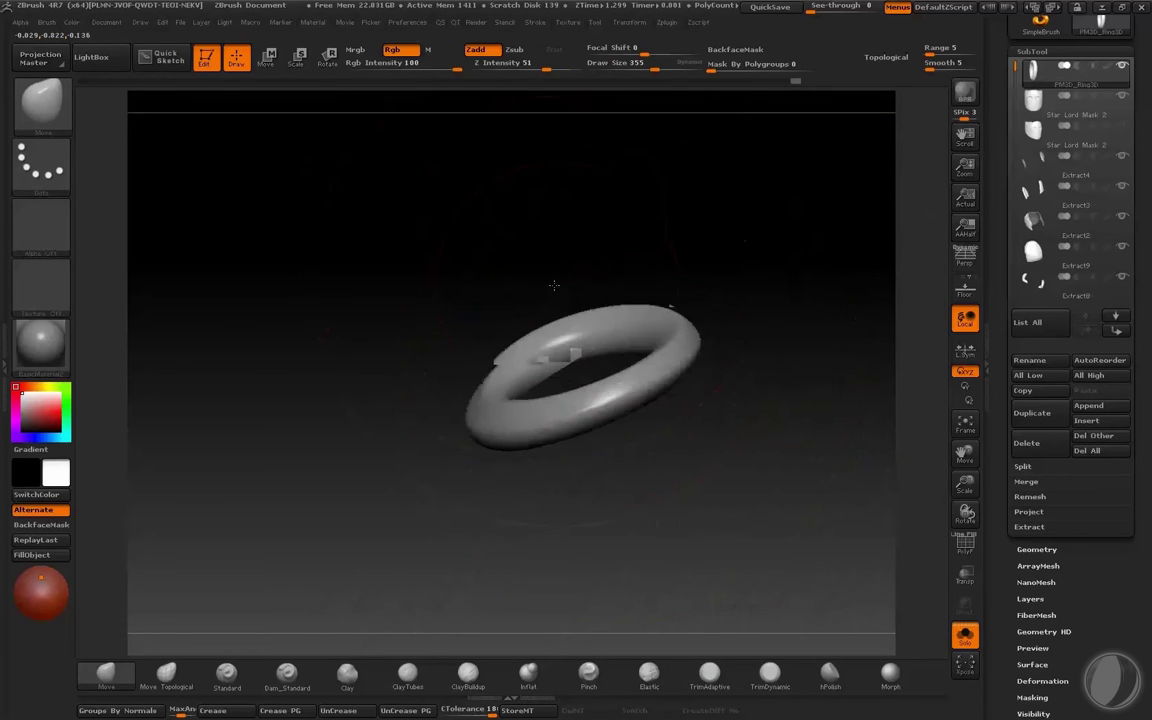
key("alt+s")
left_click_drag(710, 300, 674, 349)
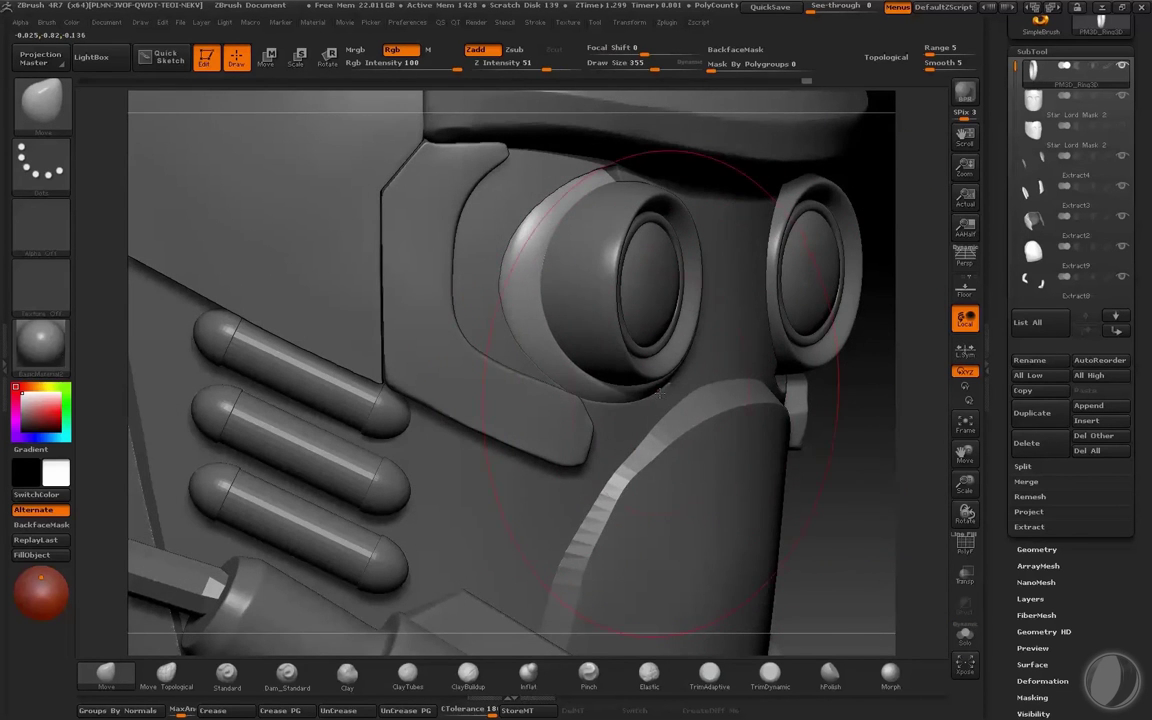
Step: Correct the ring's outline around the eyepiece in the front view, varying the Move brush size between 232 and 434
left_click_drag(865, 459, 779, 425)
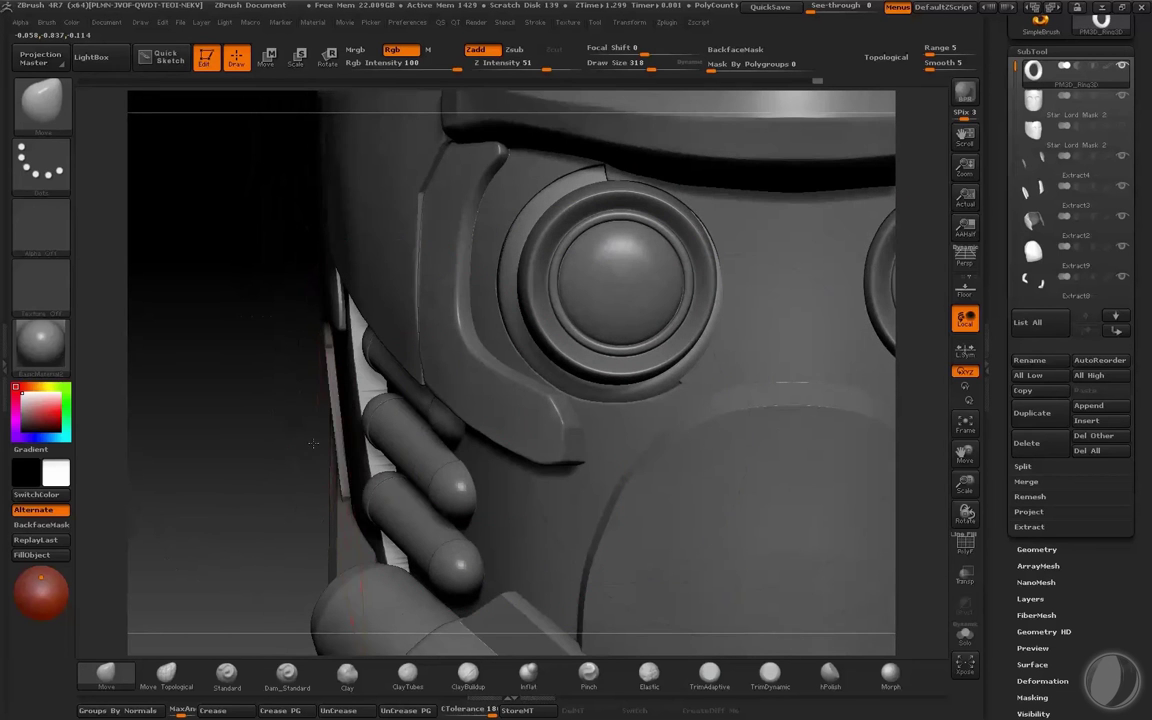
left_click_drag(343, 432, 475, 335)
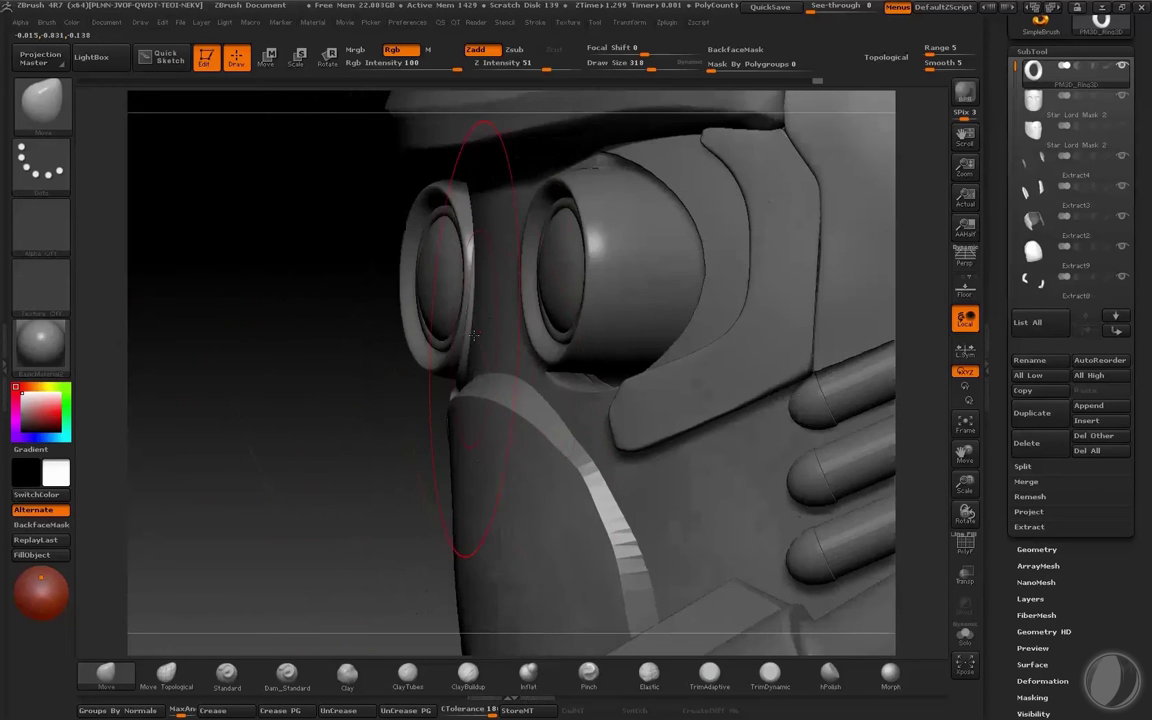
right_click_drag(463, 345, 422, 358)
key("s")
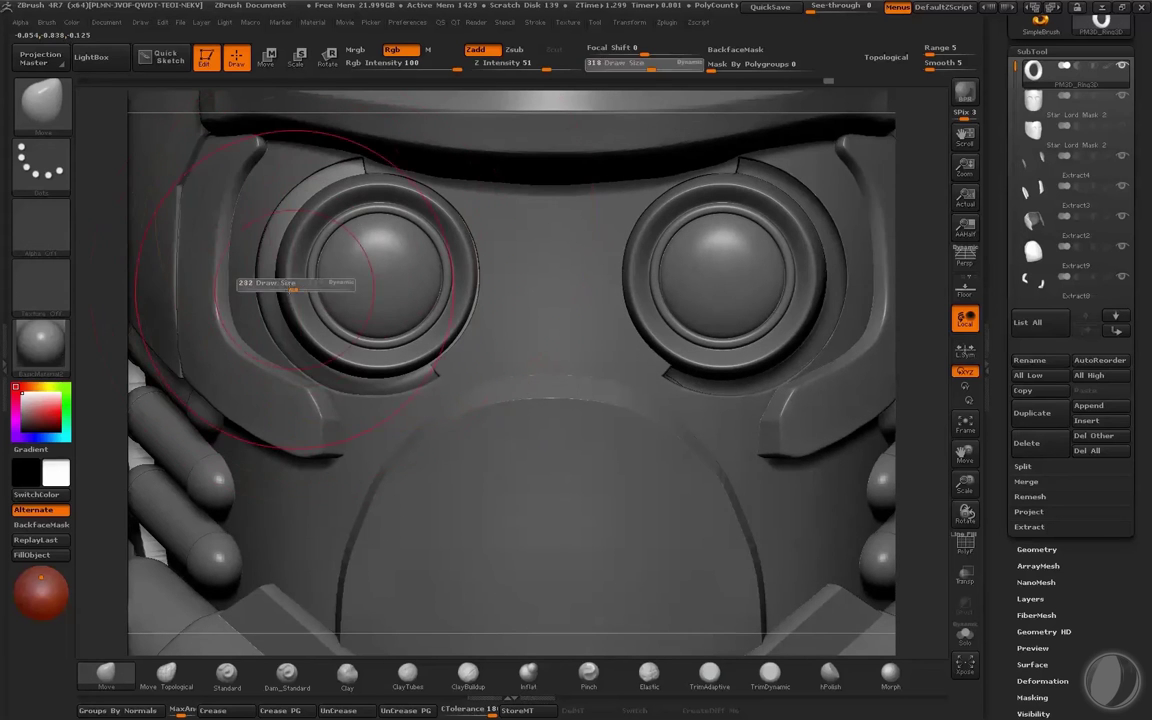
mouse_move(300, 260)
left_mouse_down()
mouse_move(270, 262)
mouse_move(262, 292)
mouse_move(274, 297)
left_mouse_up()
key("s")
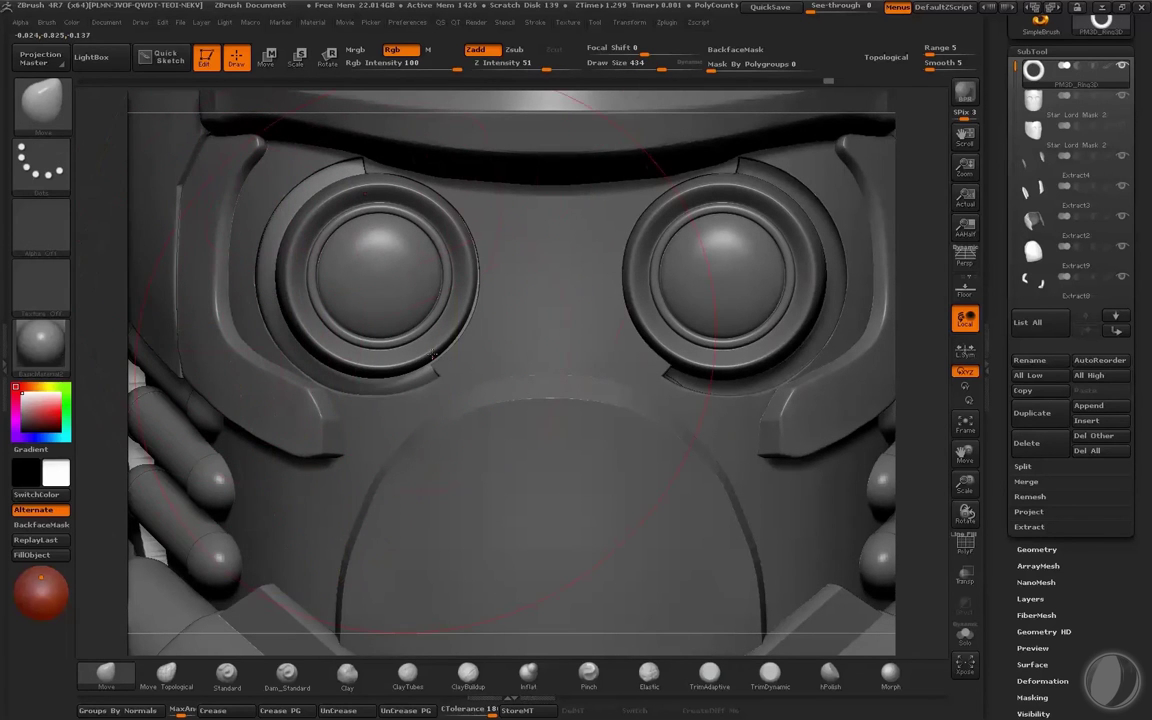
Step: Push the ring's lower edge into the socket at Move brush size 393, and touch up its front outline with a smaller brush
right_click_drag(858, 395, 864, 418)
left_click_drag(864, 418, 925, 420)
key("s")
left_click_drag(396, 380, 393, 380)
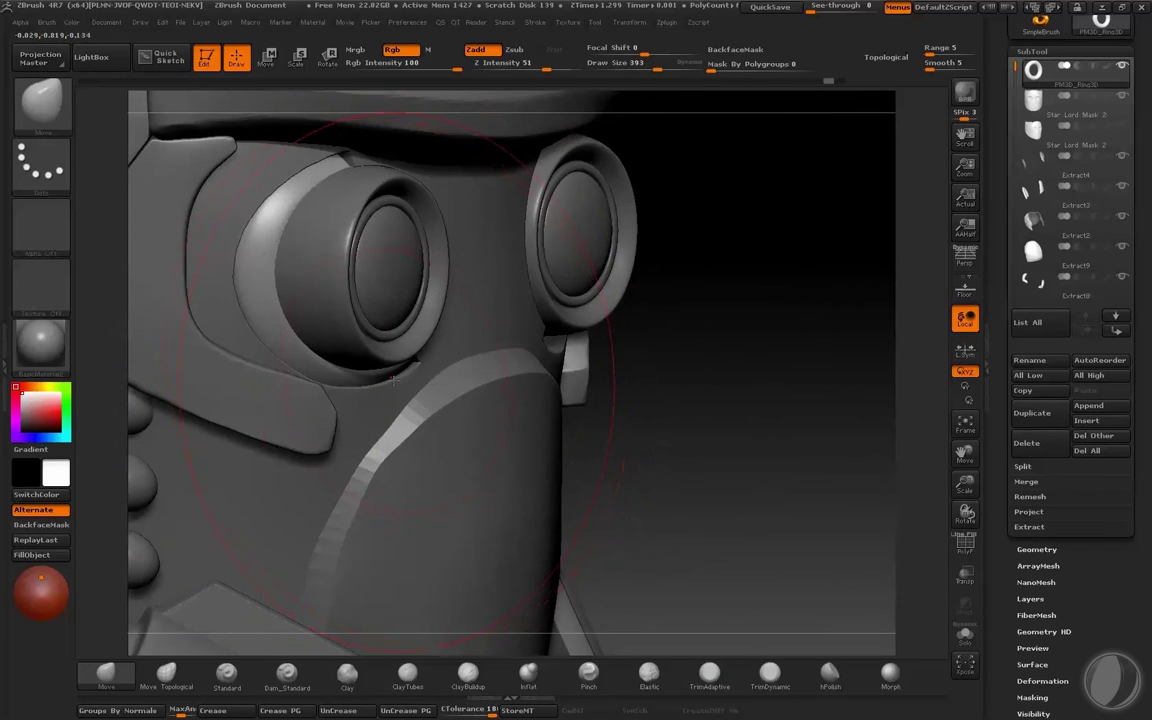
left_click_drag(742, 409, 676, 408, "shift")
key("s")
left_click_drag(273, 298, 261, 290)
key("s")
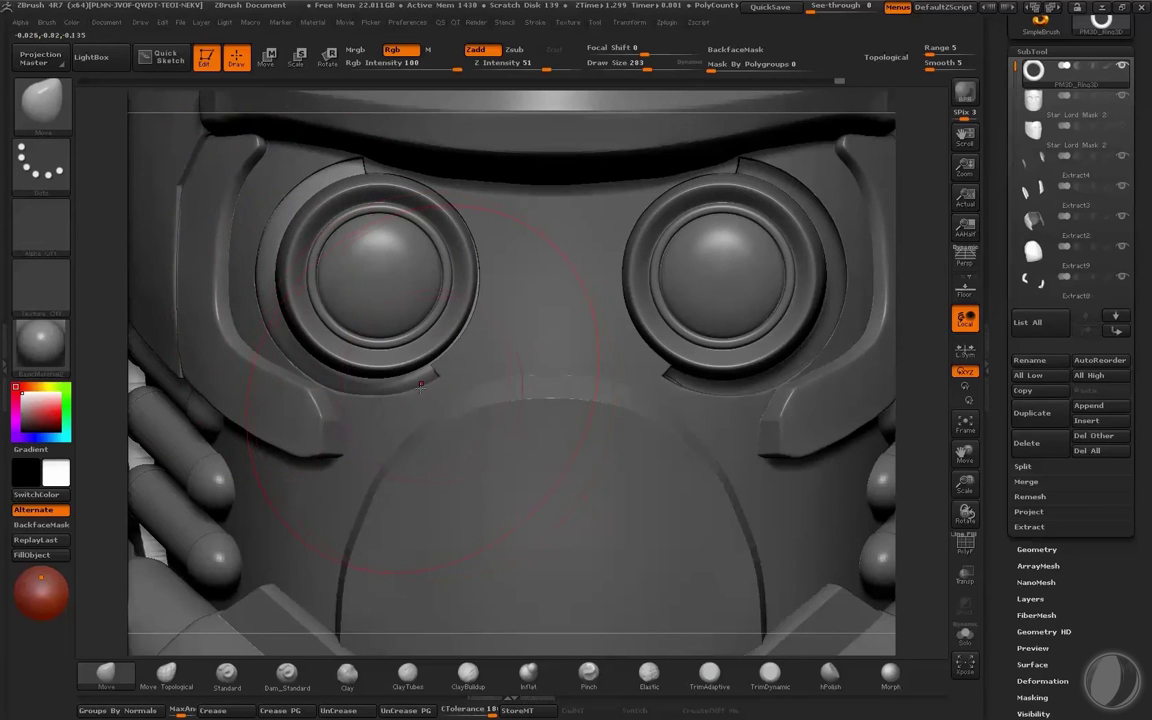
Step: Smooth the isolated ring's surface with the Smooth brush at size 145 and compare it with the mask
key("shift+s")
right_click_drag(421, 389, 572, 408, "alt")
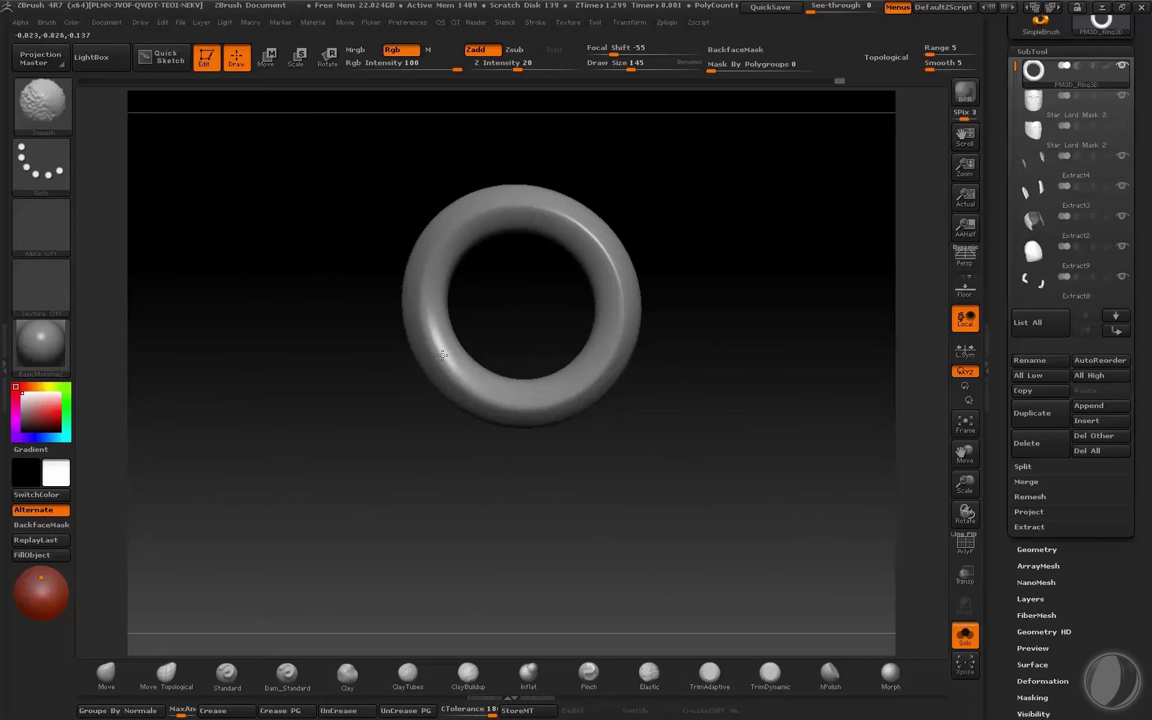
key("shift+s")
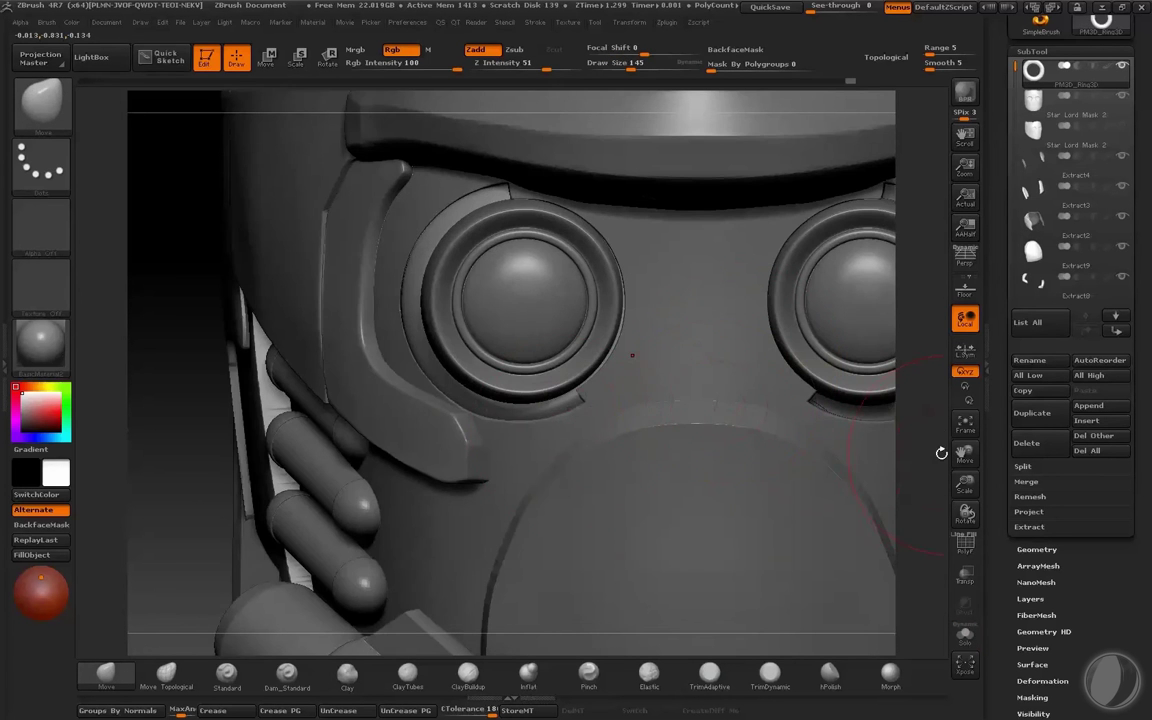
mouse_move(941, 453)
left_mouse_down()
mouse_move(951, 373)
mouse_move(938, 446)
left_mouse_up()
Step: Isolate the ring and even out its contour with the Move brush at size 126
key("shift+s")
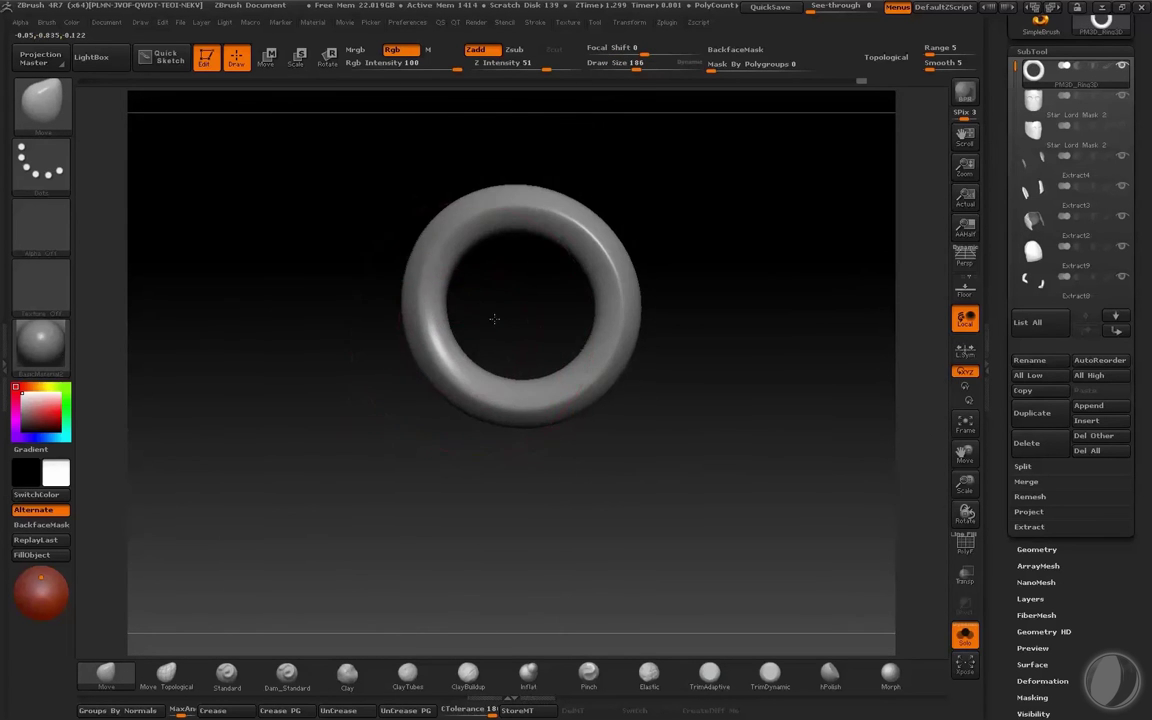
key("s")
mouse_move(458, 319)
left_mouse_down()
mouse_move(447, 307)
mouse_move(462, 290)
left_mouse_up()
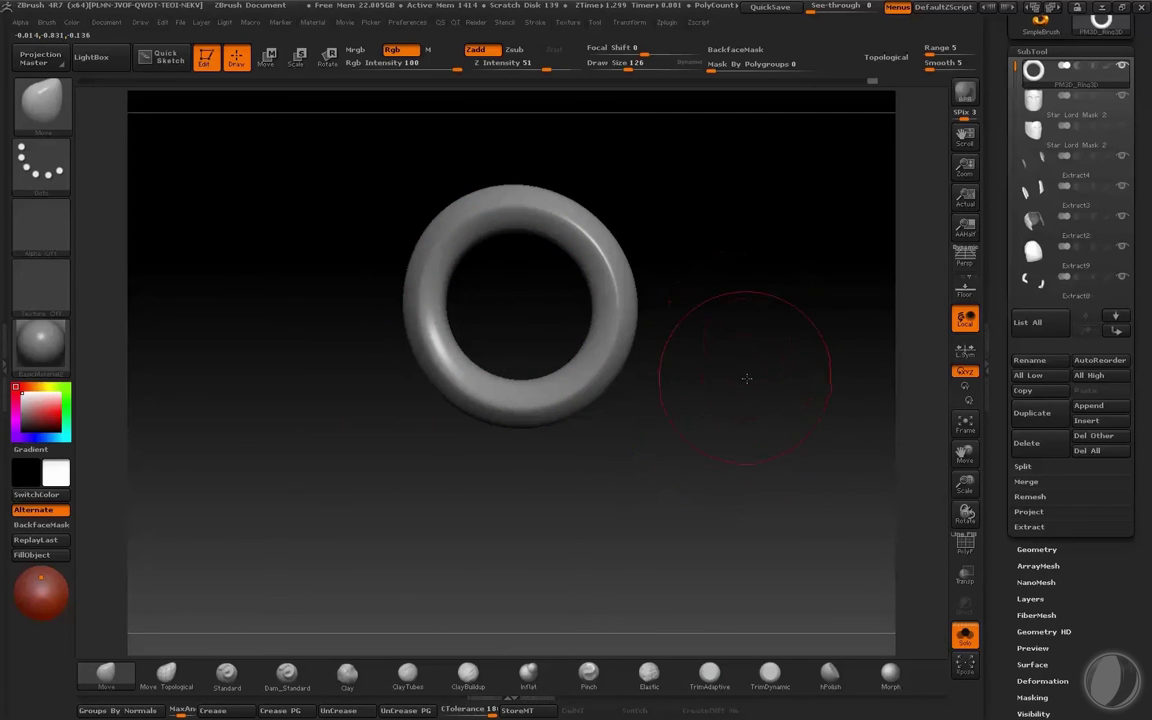
left_click_drag(747, 378, 760, 373)
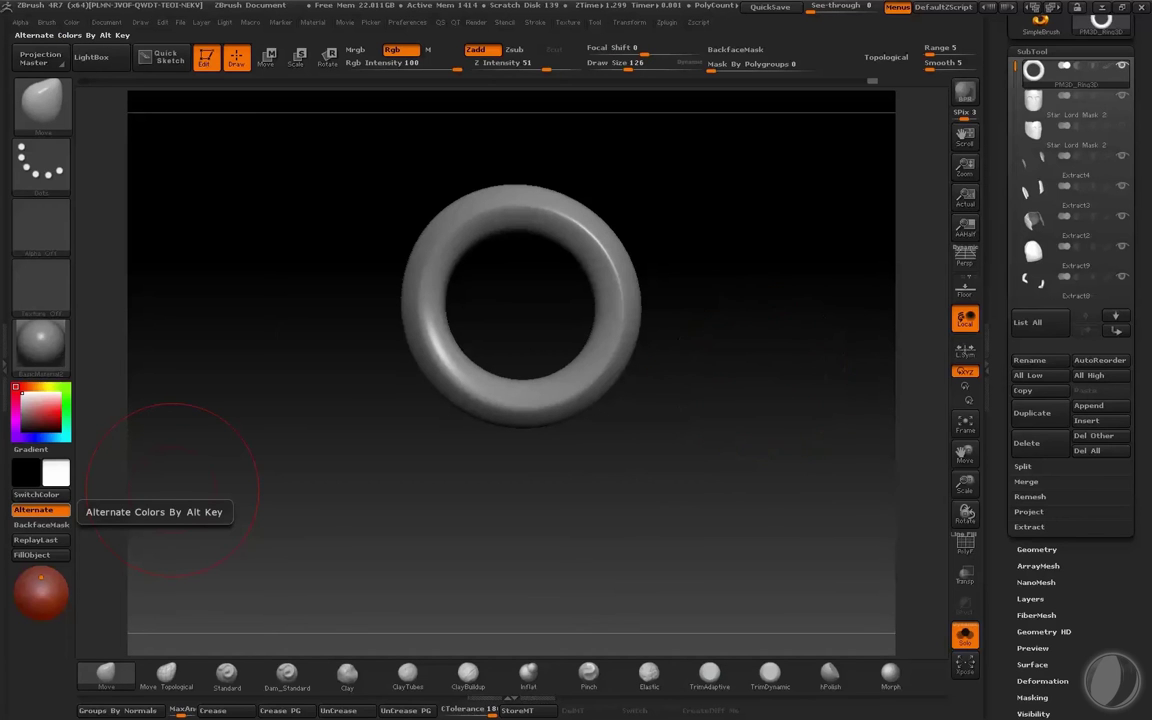
mouse_move(890, 703)
left_click(1011, 711)
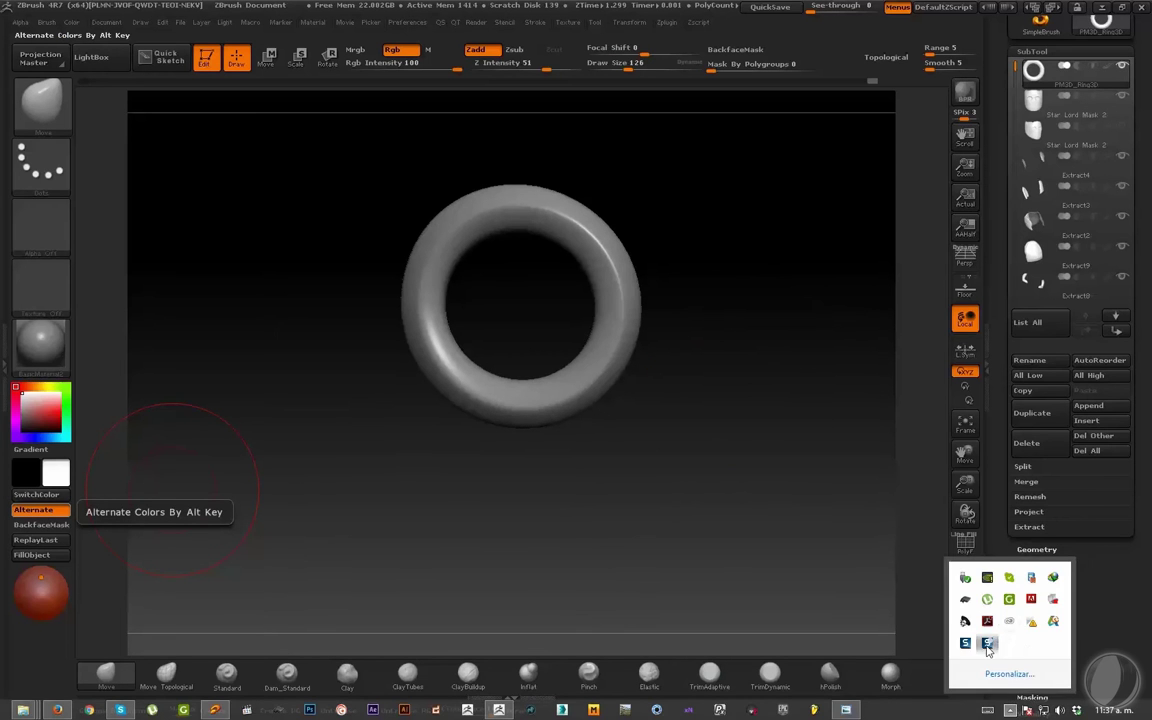
left_click(988, 650)
Step: Isolate the ring and roll its undo history back to its early, undistorted round shape
key("shift")
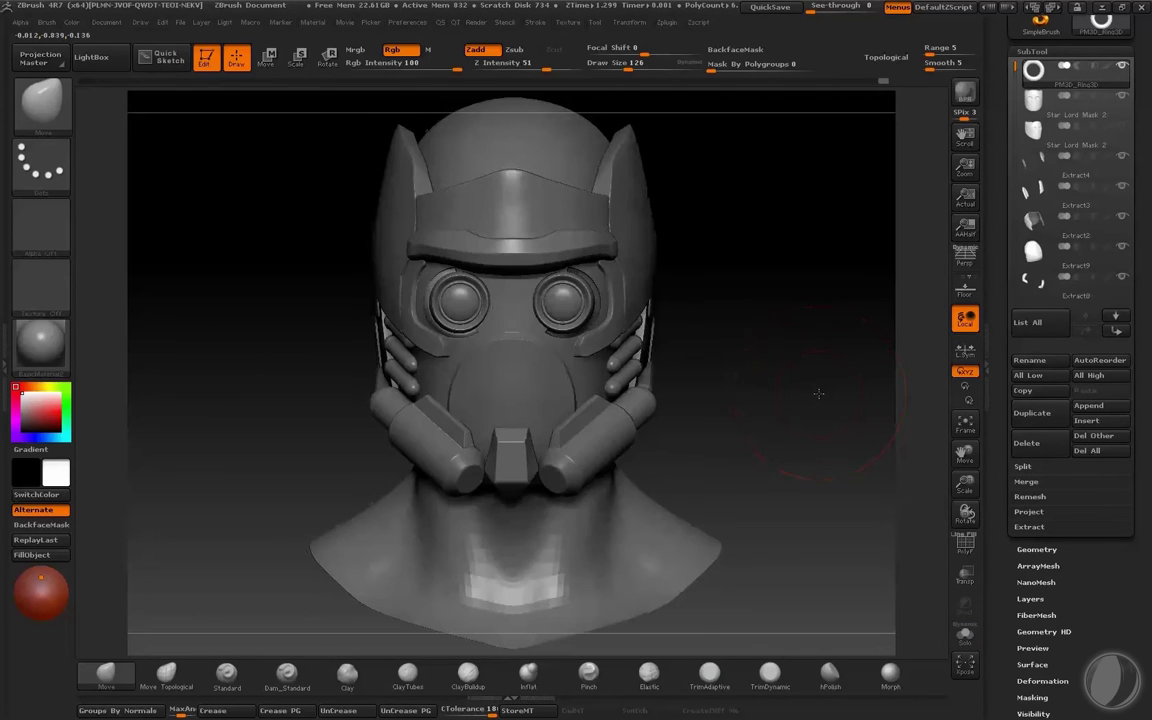
key("s")
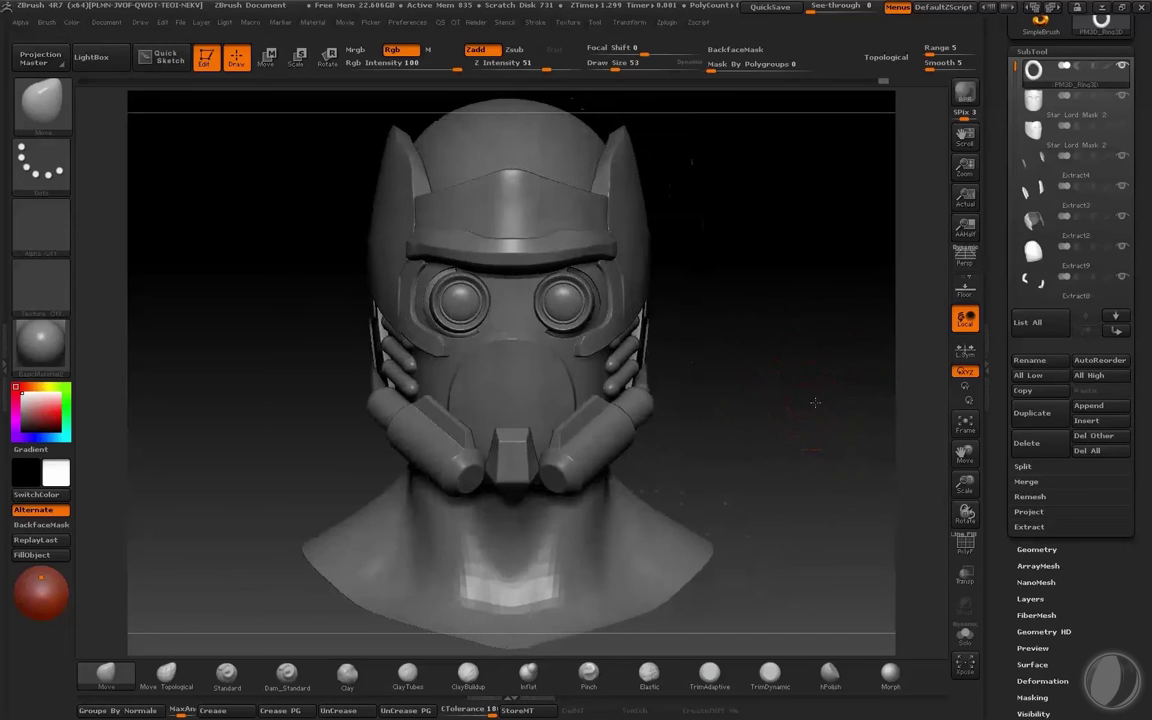
mouse_move(815, 402)
left_mouse_down("alt")
mouse_move(823, 378)
mouse_move(864, 365)
mouse_move(858, 289)
mouse_move(846, 319)
mouse_move(806, 324)
left_mouse_up("alt")
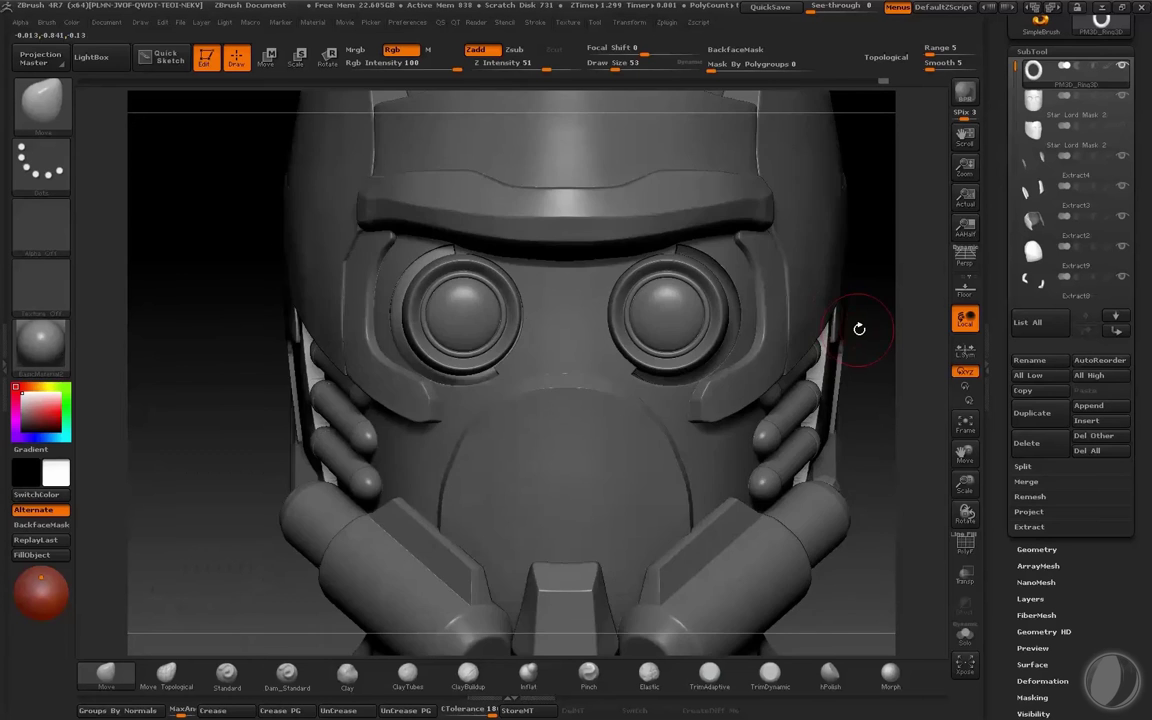
key("alt+s")
mouse_move(876, 80)
left_mouse_down()
mouse_move(557, 113)
mouse_move(139, 121)
mouse_move(193, 118)
left_mouse_up()
left_click_drag(845, 391, 829, 272, "alt")
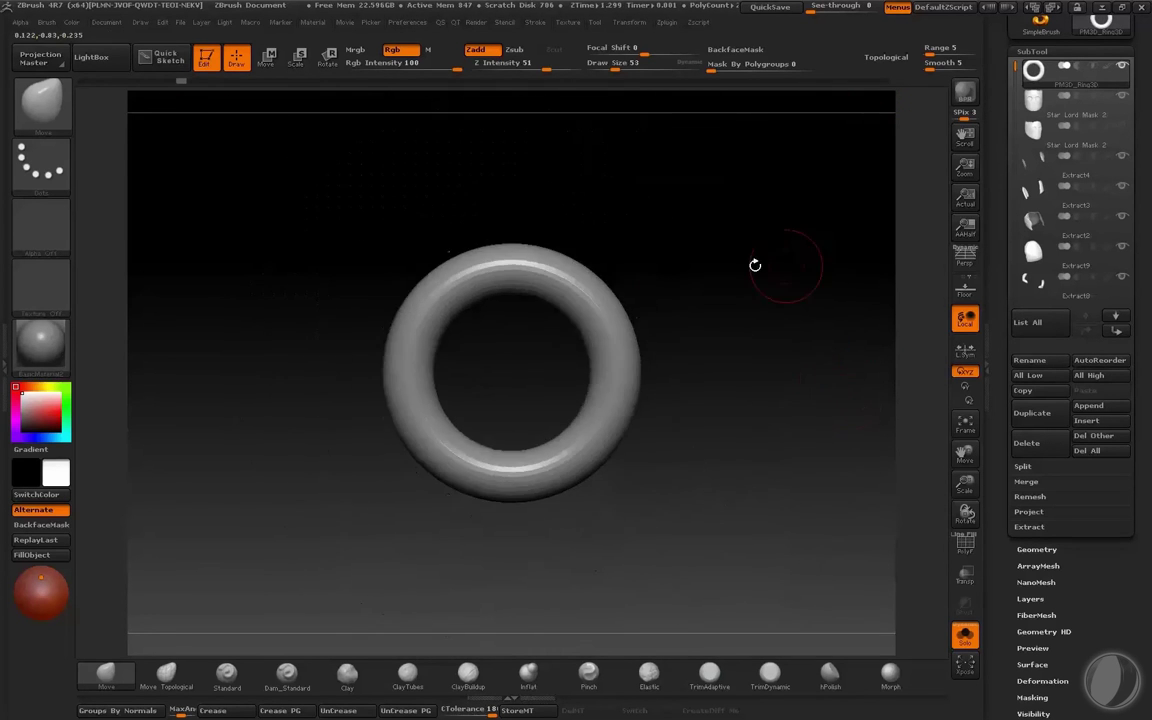
left_click_drag(182, 84, 209, 89)
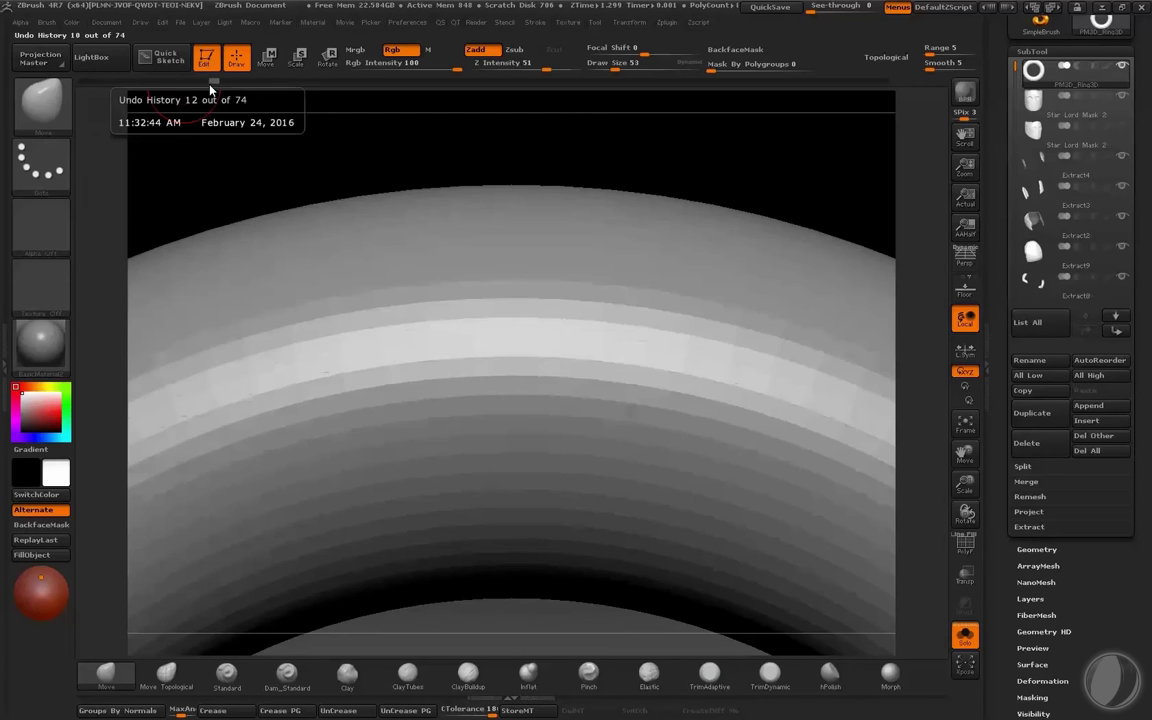
left_click(215, 84)
left_click_drag(517, 230, 722, 300, "alt")
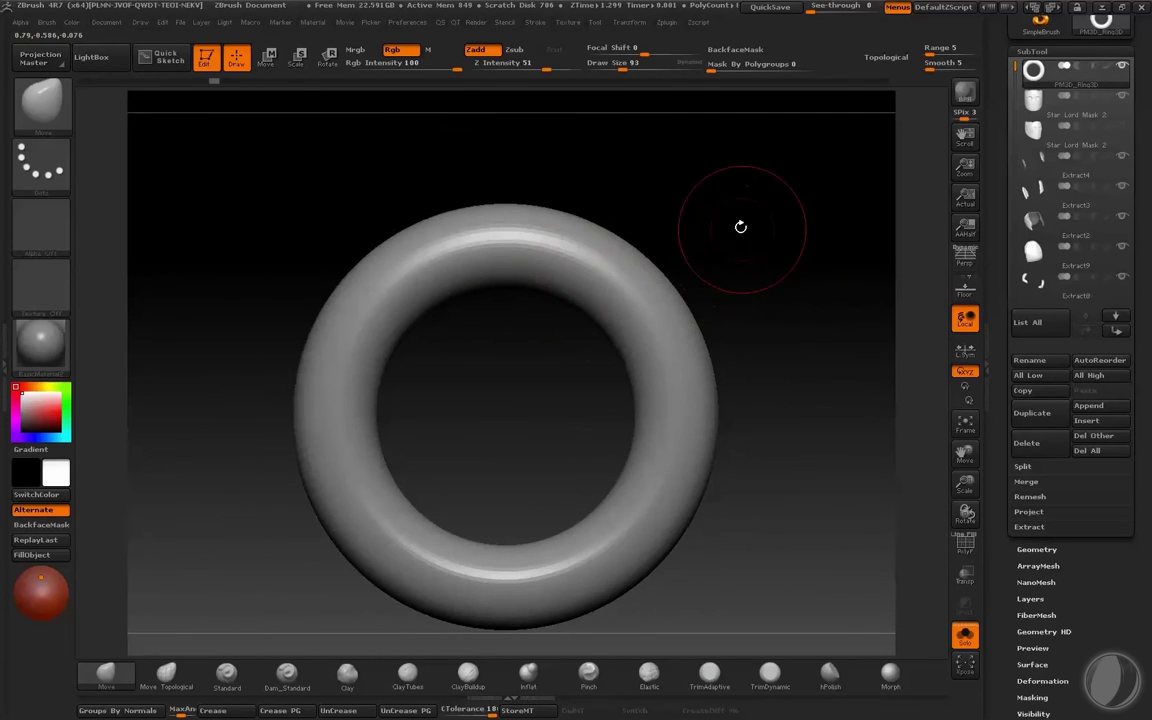
Step: Try to thin the restored round ring with the Inflate deformation
key("q")
left_click_drag(758, 222, 723, 221)
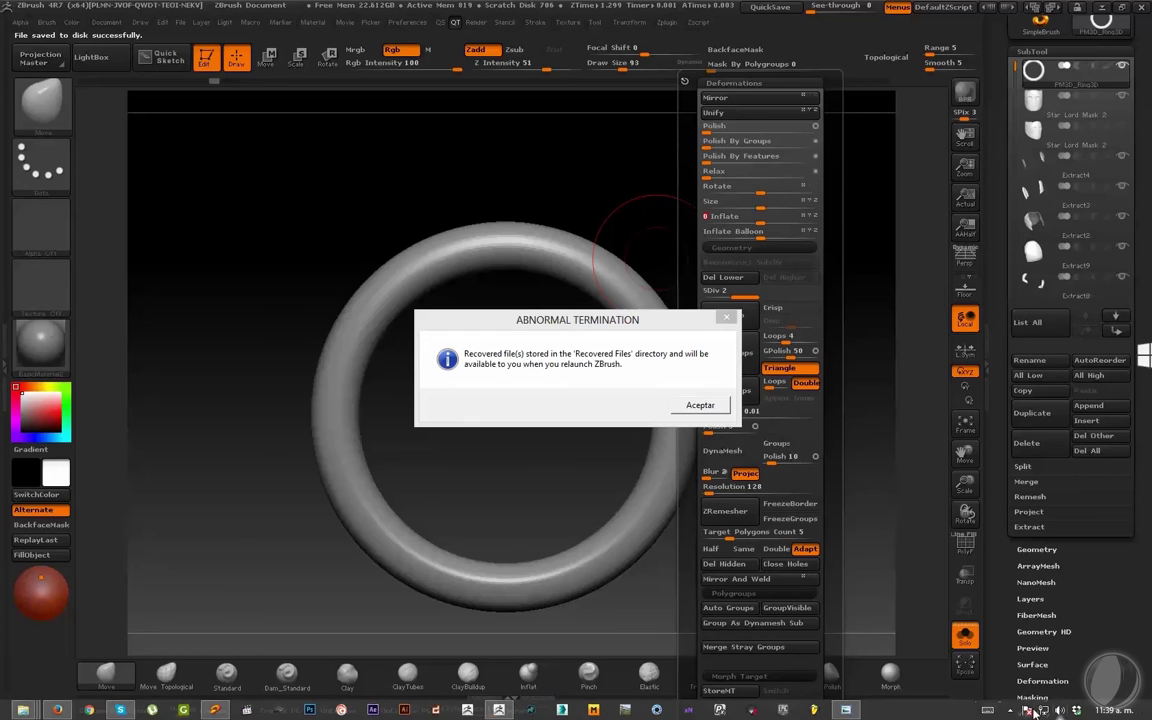
left_click(1030, 710)
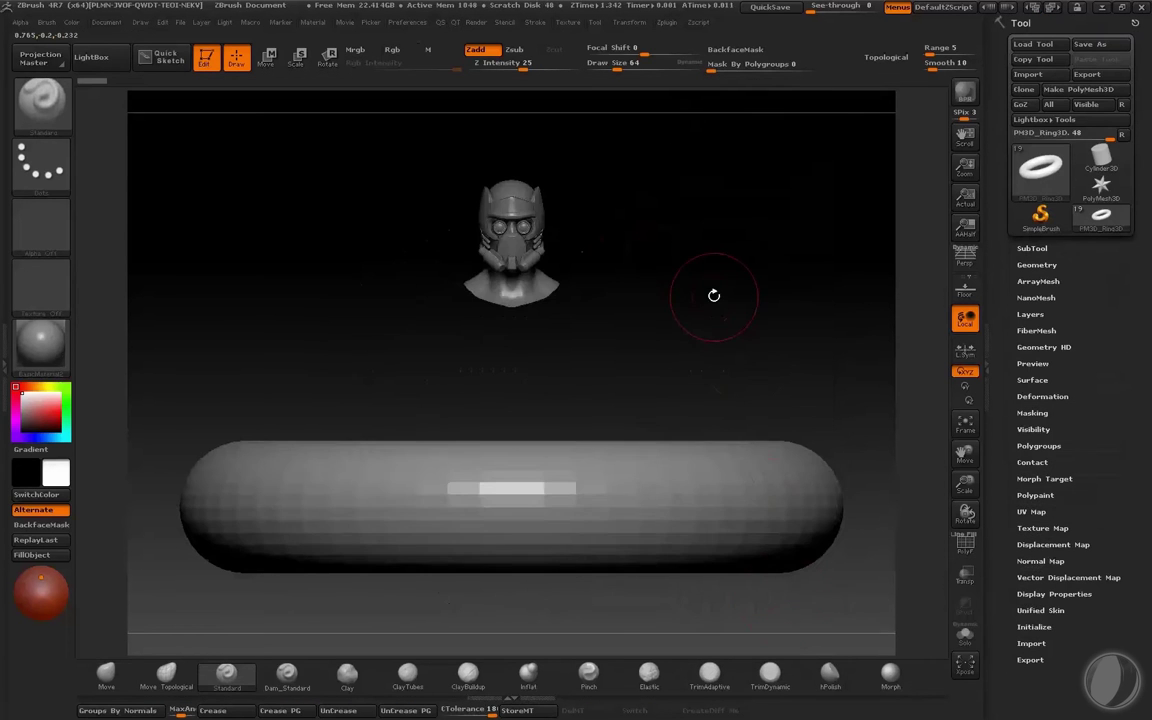
Step: Isolate the recovered flat ring and rotate it with the Rotate deformation so its opening faces the front
left_click_drag(714, 296, 767, 301)
key("alt+s")
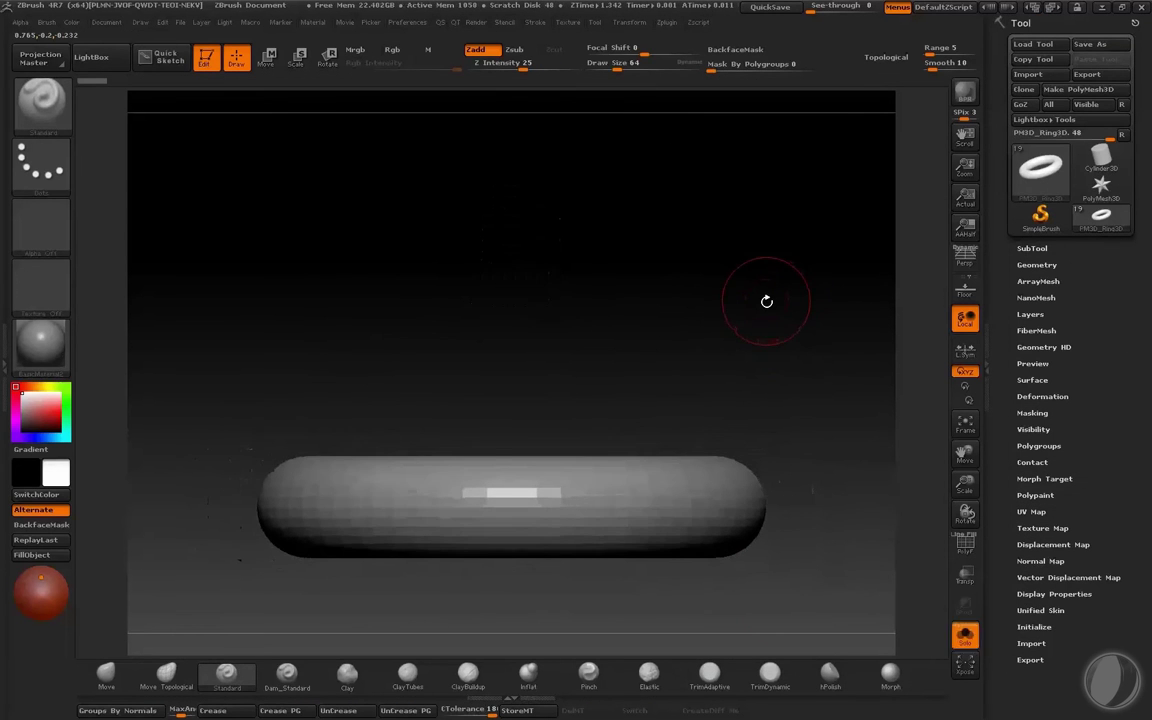
key("alt+s")
key("q")
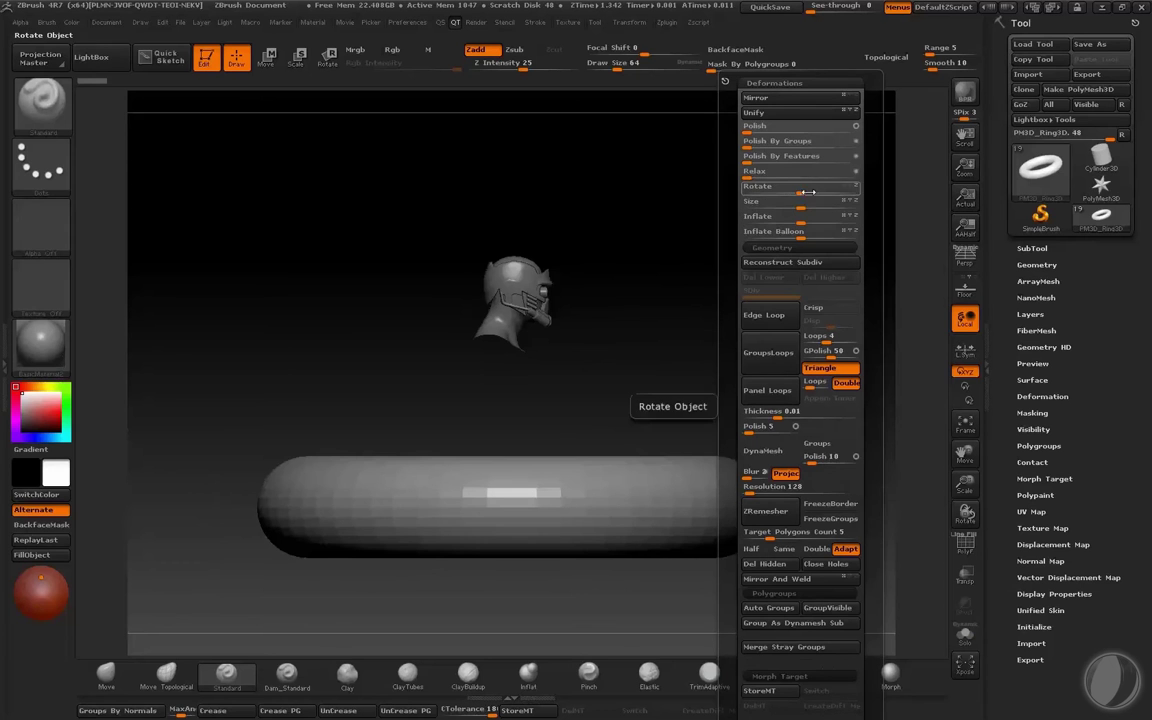
left_click(744, 187)
left_click_drag(702, 343, 696, 263, "shift")
Step: Make the upright ring's tube thinner with a negative Inflate deformation
key("q")
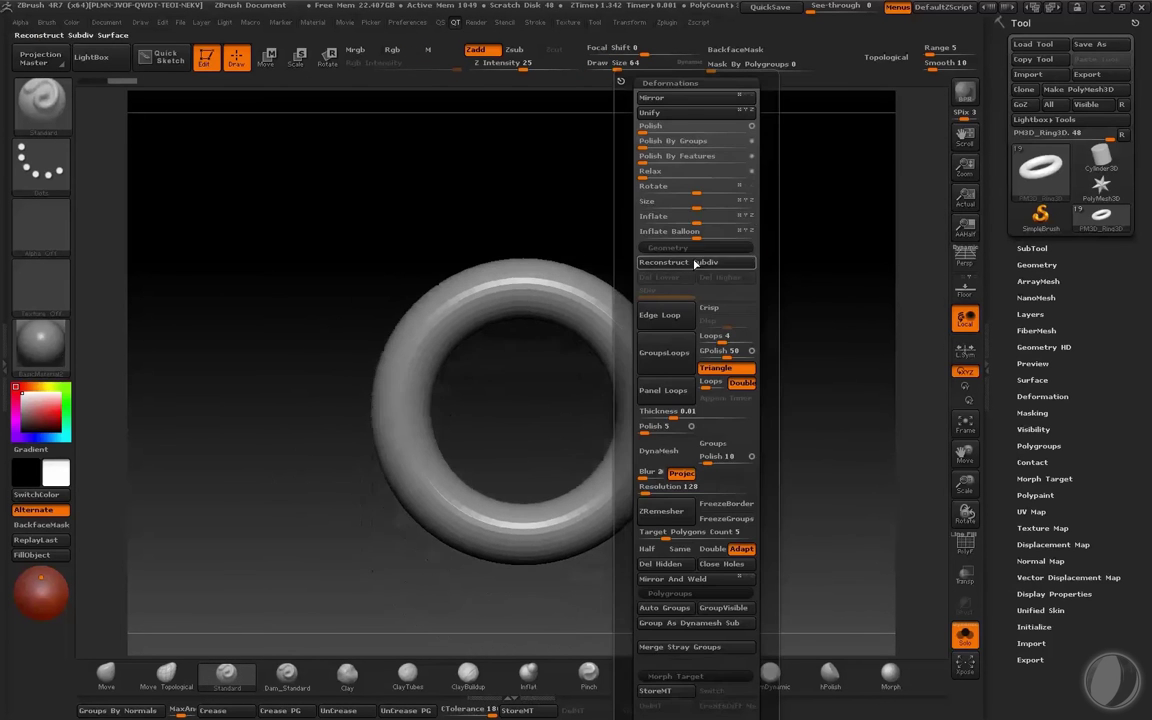
left_click_drag(695, 216, 712, 255)
key("ctrl+z")
key("ctrl+shift+z")
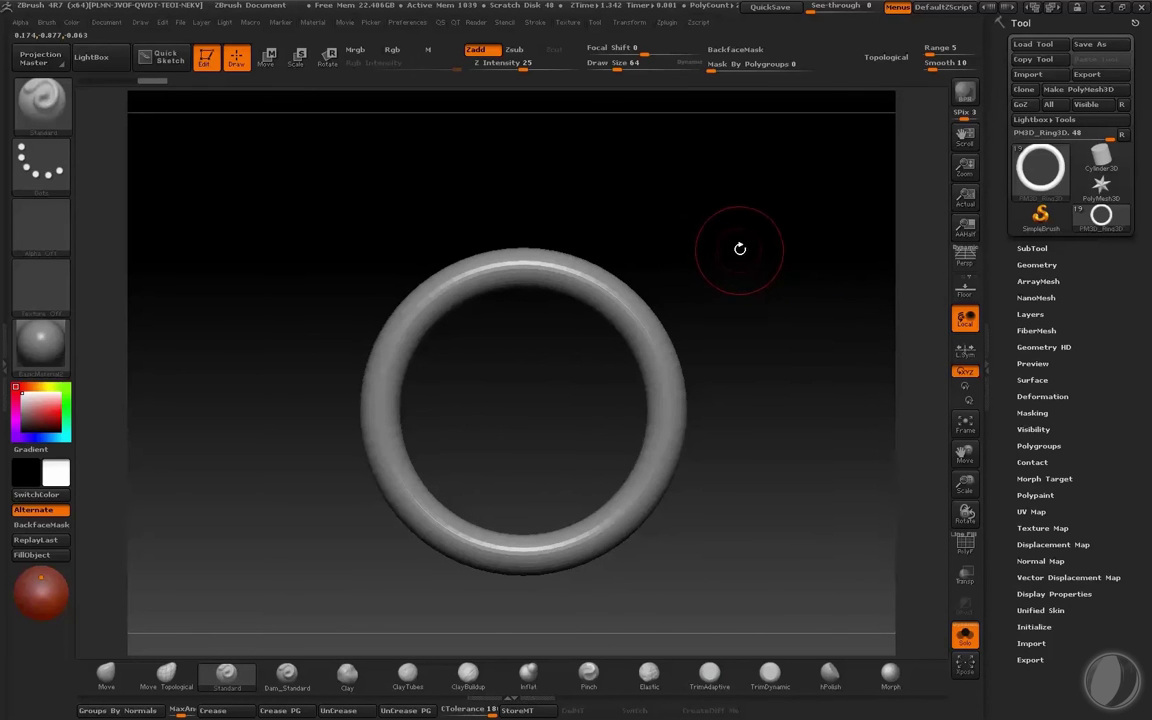
key("space")
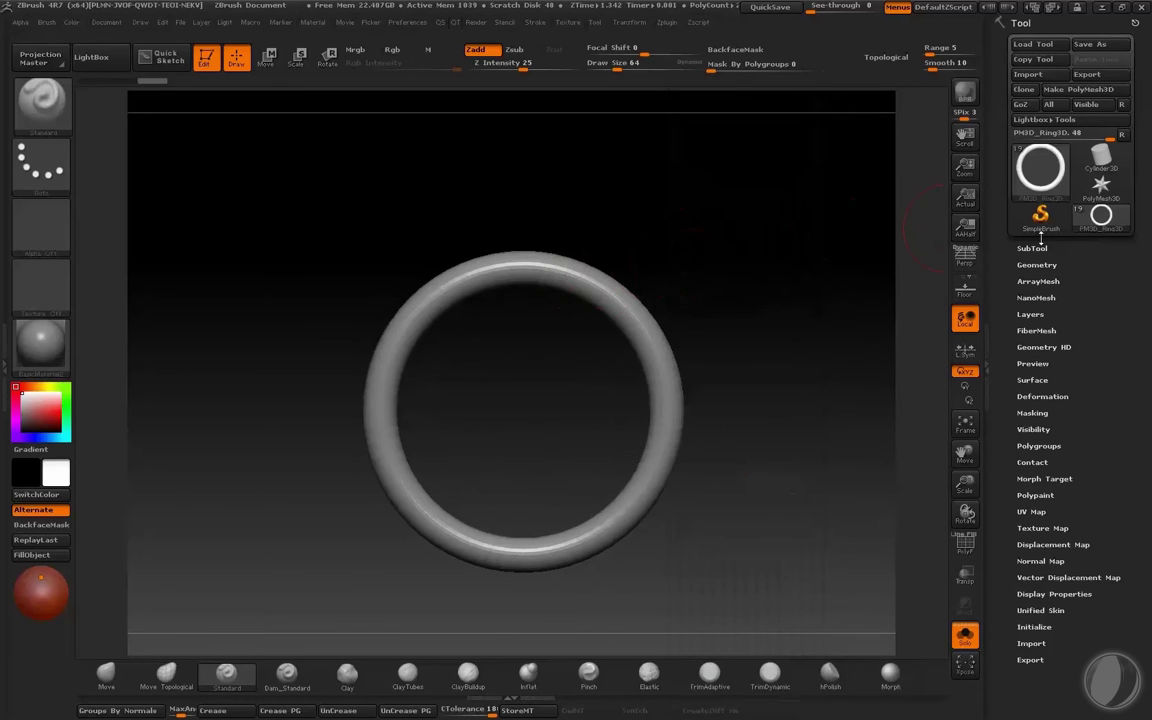
Step: Move the PM3D_Ring3D subtool up to first place in the subtool list, above the Star Lord Mask 2 subtools
left_click(1034, 247)
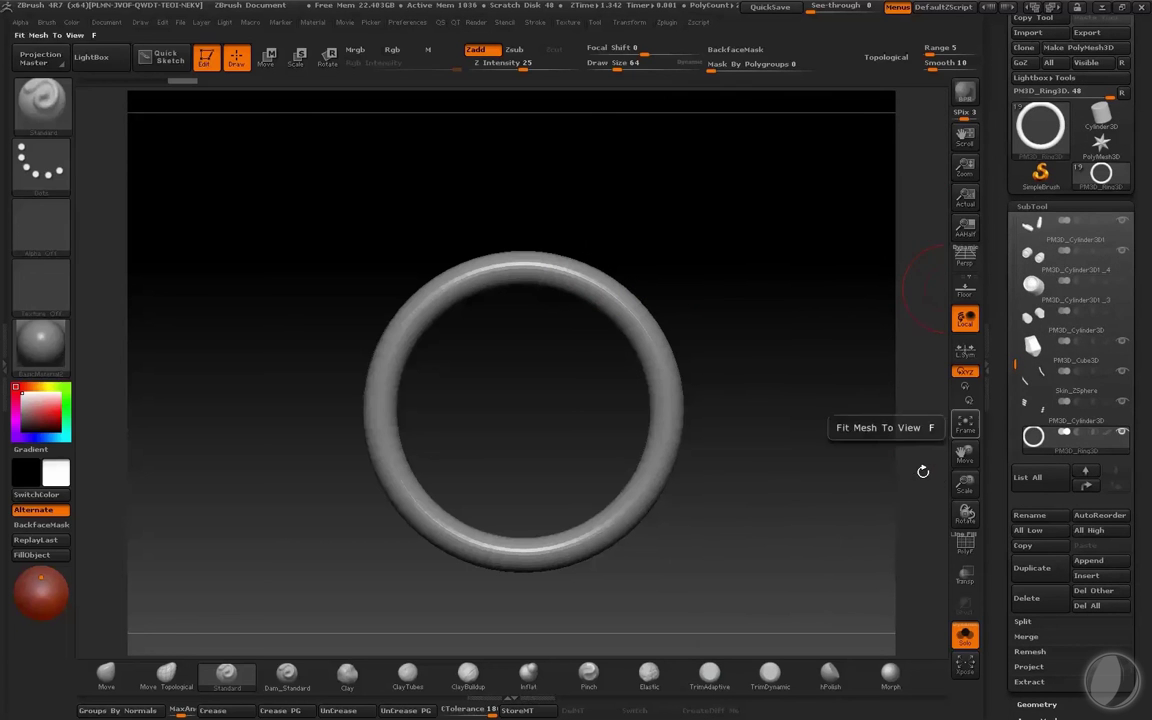
key("ctrl+Up")
key("ctrl+Up")
key("ctrl+Up")
key("ctrl+Up")
key("ctrl+Up")
key("ctrl+Up")
key("ctrl+Up")
key("ctrl+Up")
key("ctrl+Up")
key("ctrl+Up")
key("ctrl+Up")
key("ctrl+Up")
key("ctrl+Up")
key("ctrl+Up")
key("ctrl+Up")
key("ctrl+Up")
key("ctrl+Up")
key("ctrl+Up")
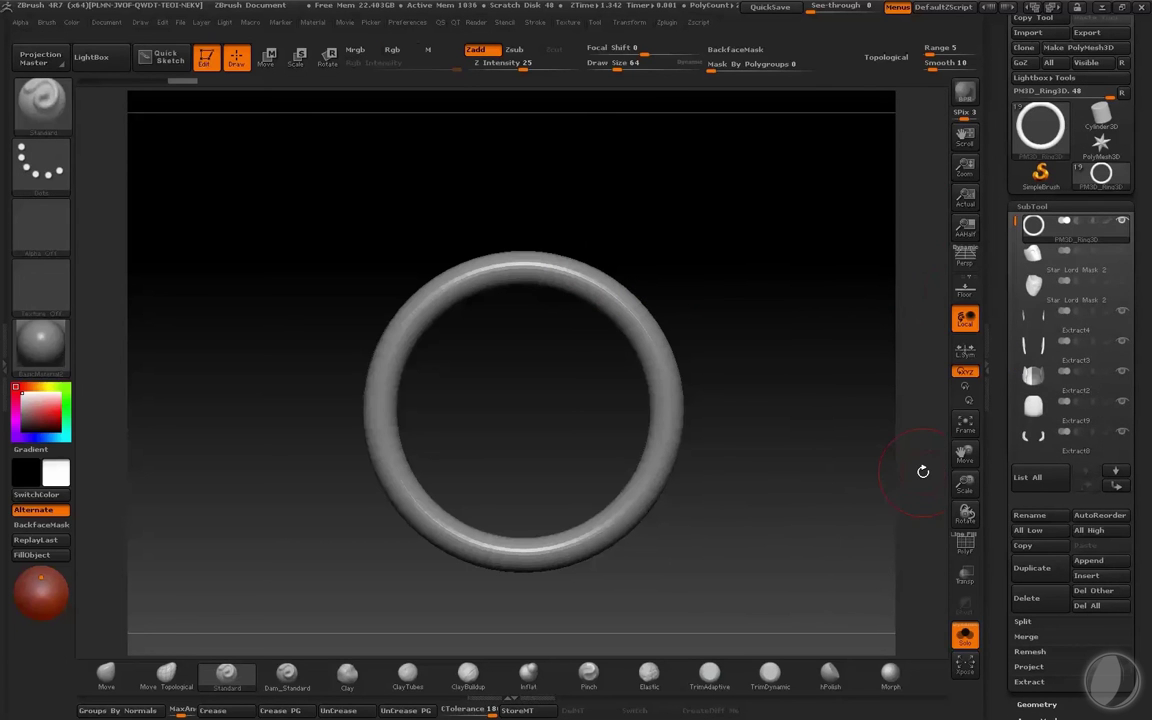
Step: Check the mask's eye sockets, and thin the PM3D_Ring3D subtool further with the Inflate deformation
left_click(1127, 260)
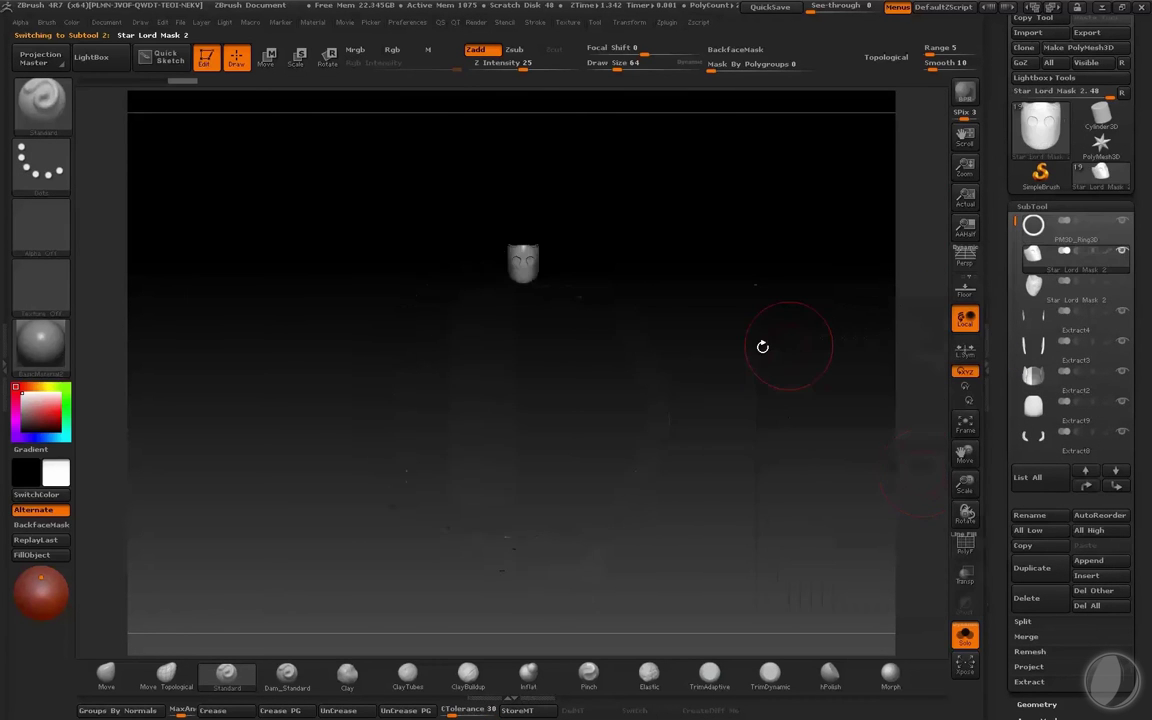
left_click_drag(816, 337, 425, 295, "alt")
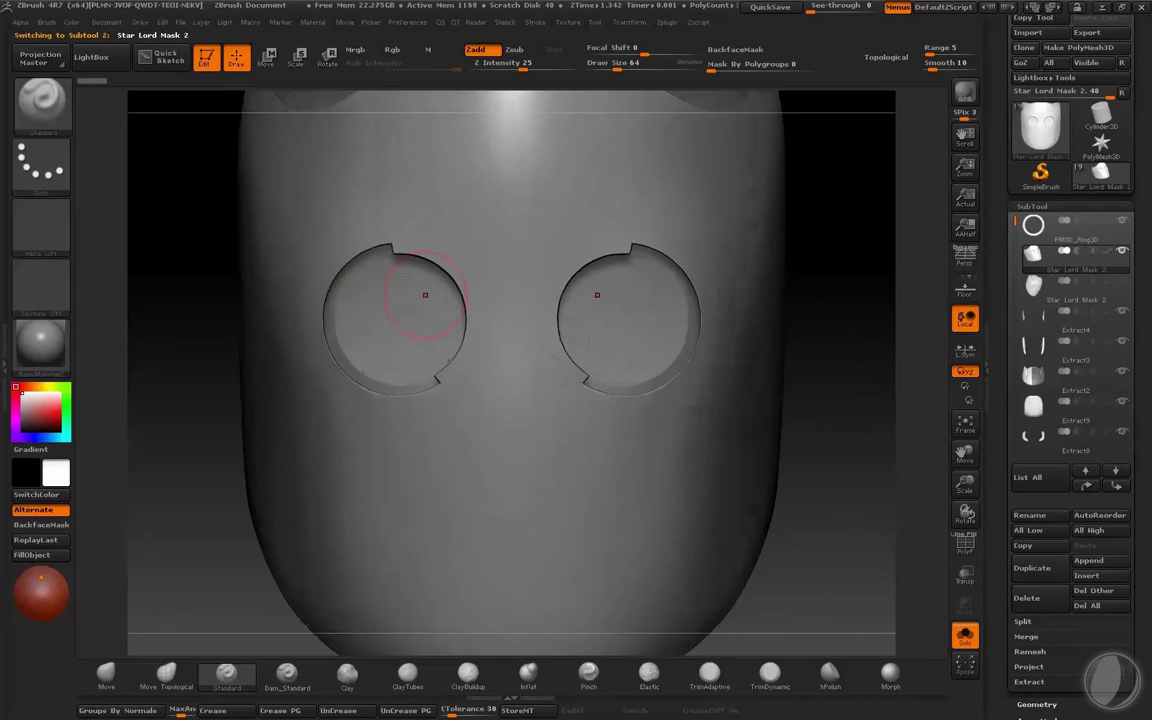
left_click(1092, 240)
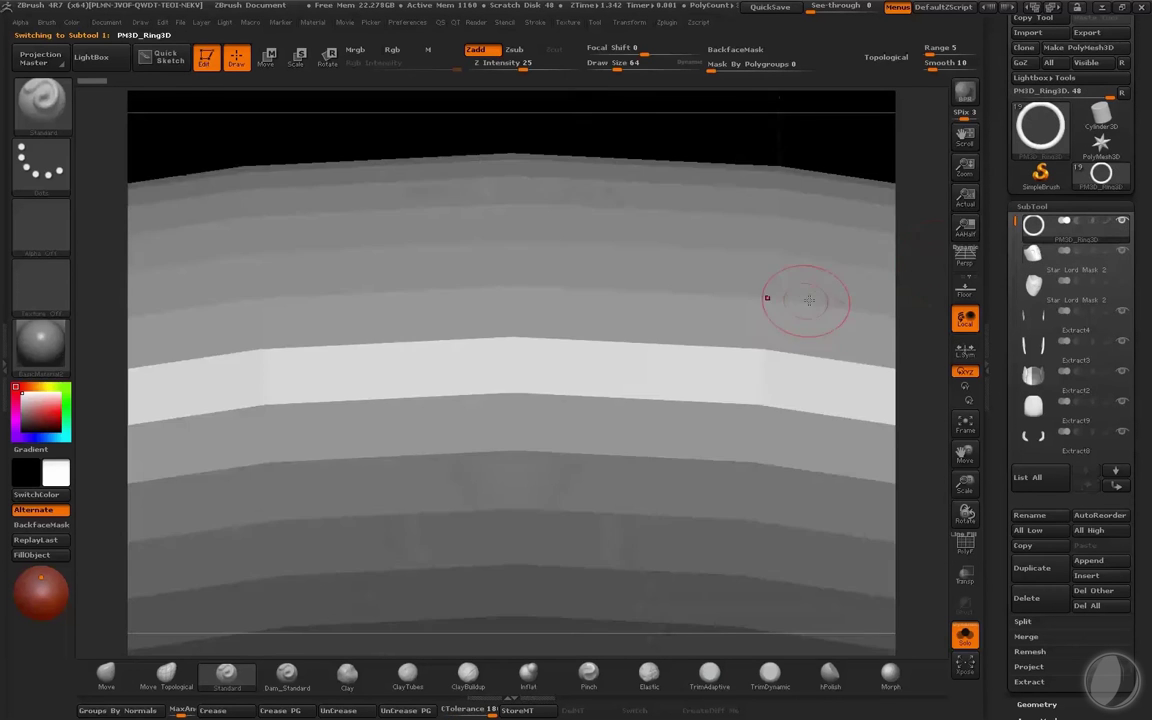
key("f")
key("space")
key("space")
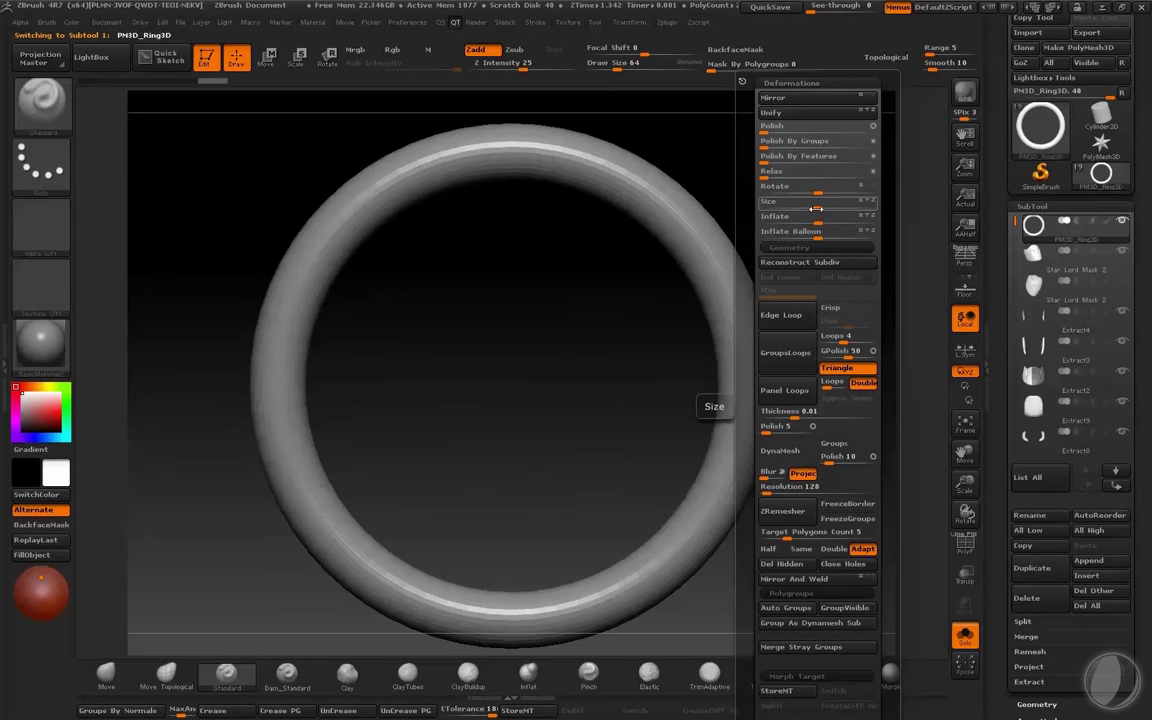
left_click_drag(816, 220, 807, 266)
key("f")
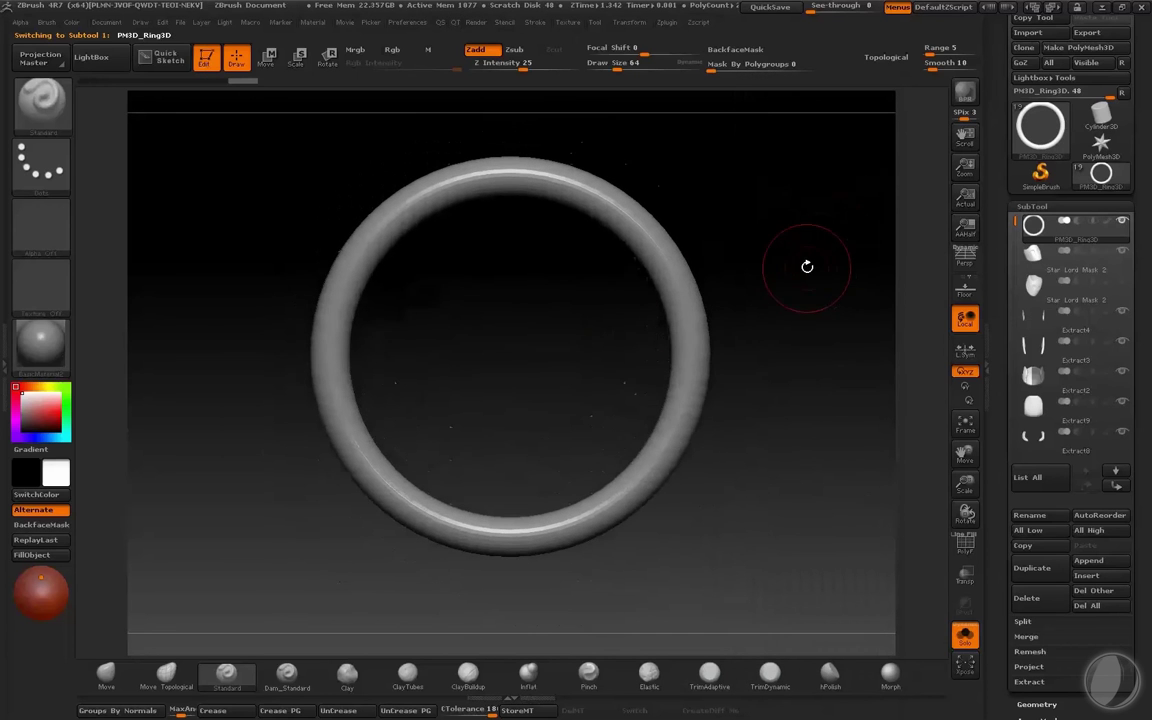
Step: Switch the ring to radial symmetry around the Z axis only, with a radial count of 81
key("s")
left_click(738, 270)
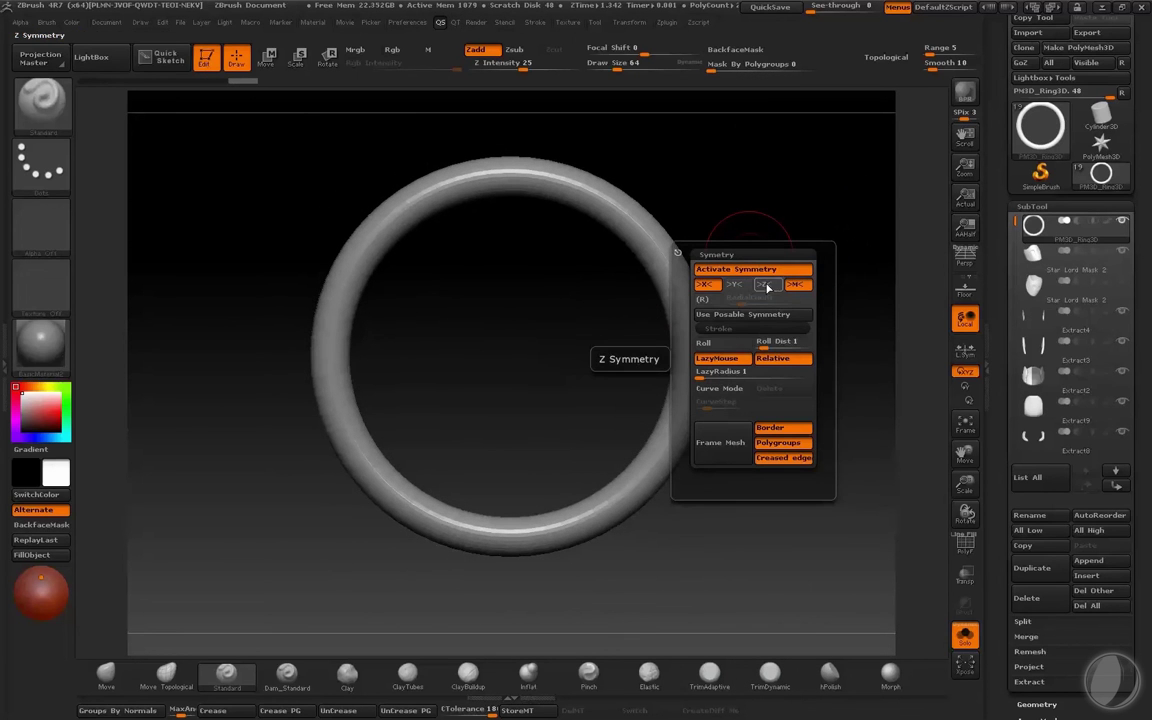
left_click(767, 286)
left_click(703, 301)
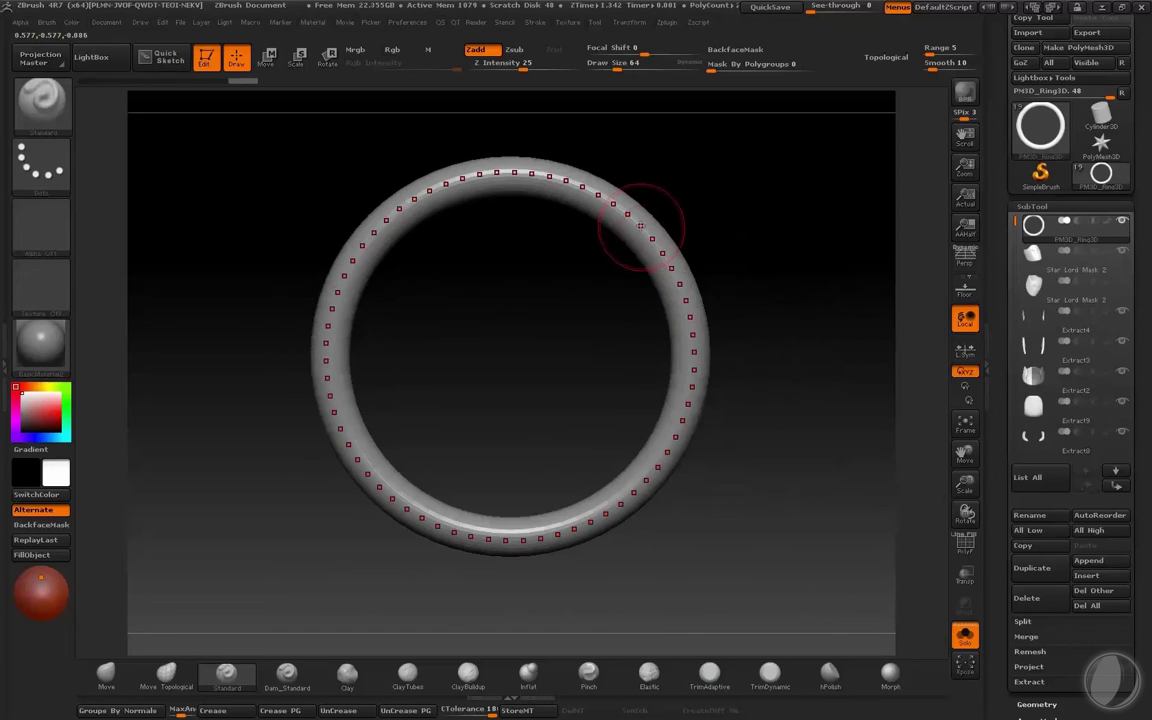
key("s")
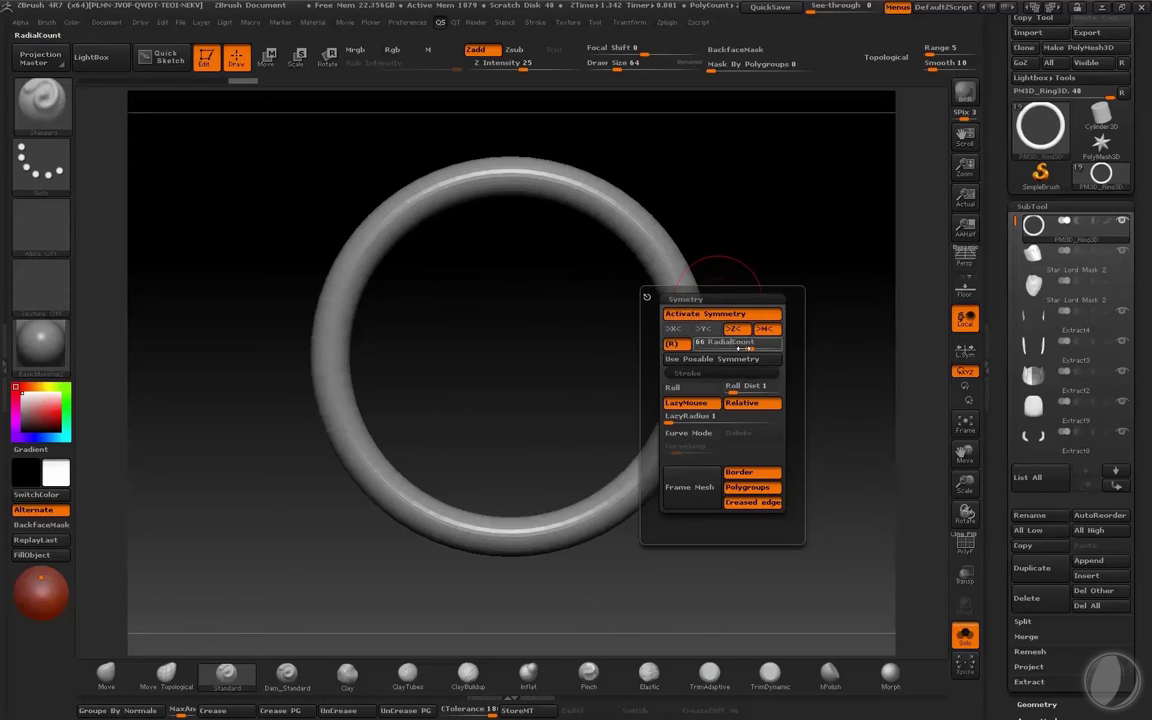
Step: Subdivide the ring and sharpen its front surface all round with the Pinch brush at size 64 and intensity 20
key("ctrl")
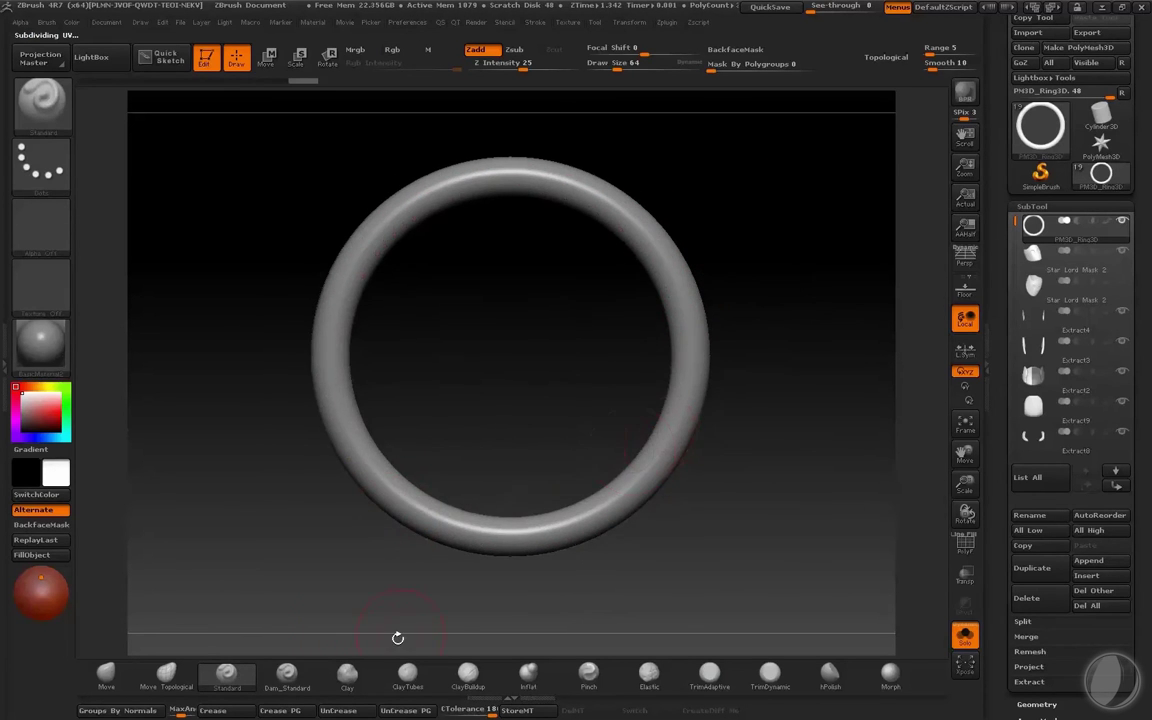
left_click(588, 672)
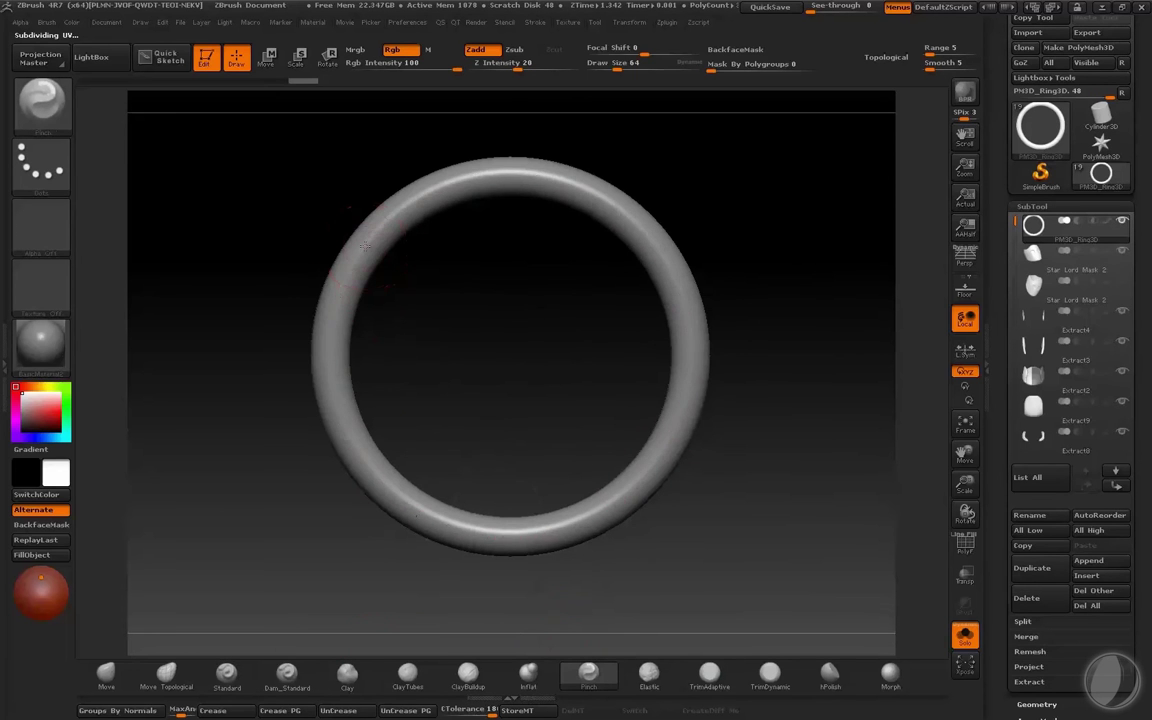
key("ctrl+z")
mouse_move(366, 250)
left_mouse_down()
mouse_move(392, 216)
mouse_move(354, 276)
left_mouse_up()
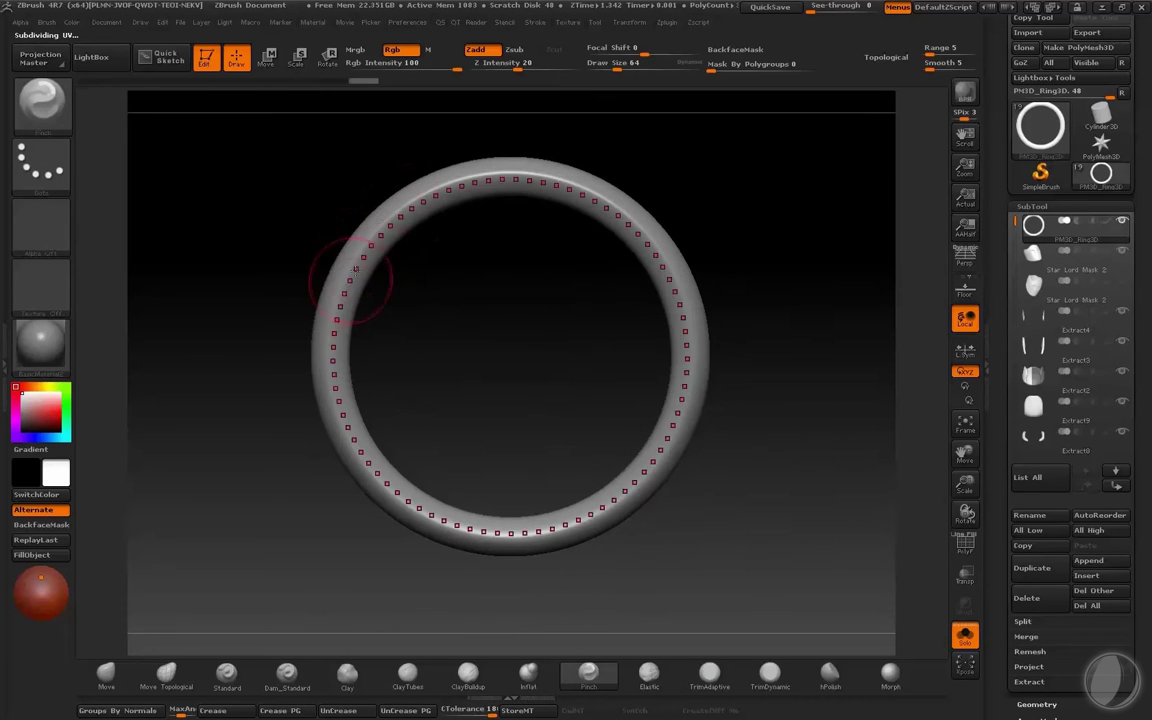
mouse_move(400, 208)
left_mouse_down()
mouse_move(362, 245)
mouse_move(450, 188)
left_mouse_up()
mouse_move(610, 145)
left_mouse_down("shift")
mouse_move(751, 183)
mouse_move(648, 198)
left_mouse_up("shift")
Step: Show the whole mask again, switch symmetry from Z back to X, and shrink the ring to the eyepiece's scale
left_click_drag(738, 176, 757, 213, "alt")
key("alt+s")
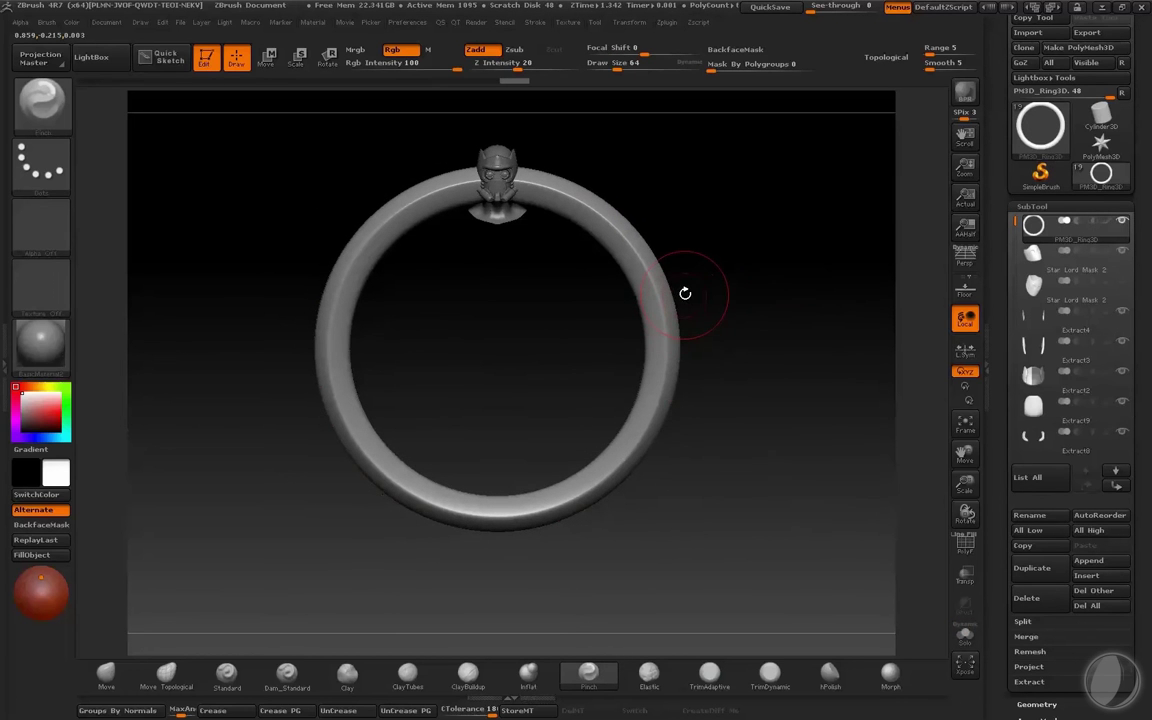
key("2")
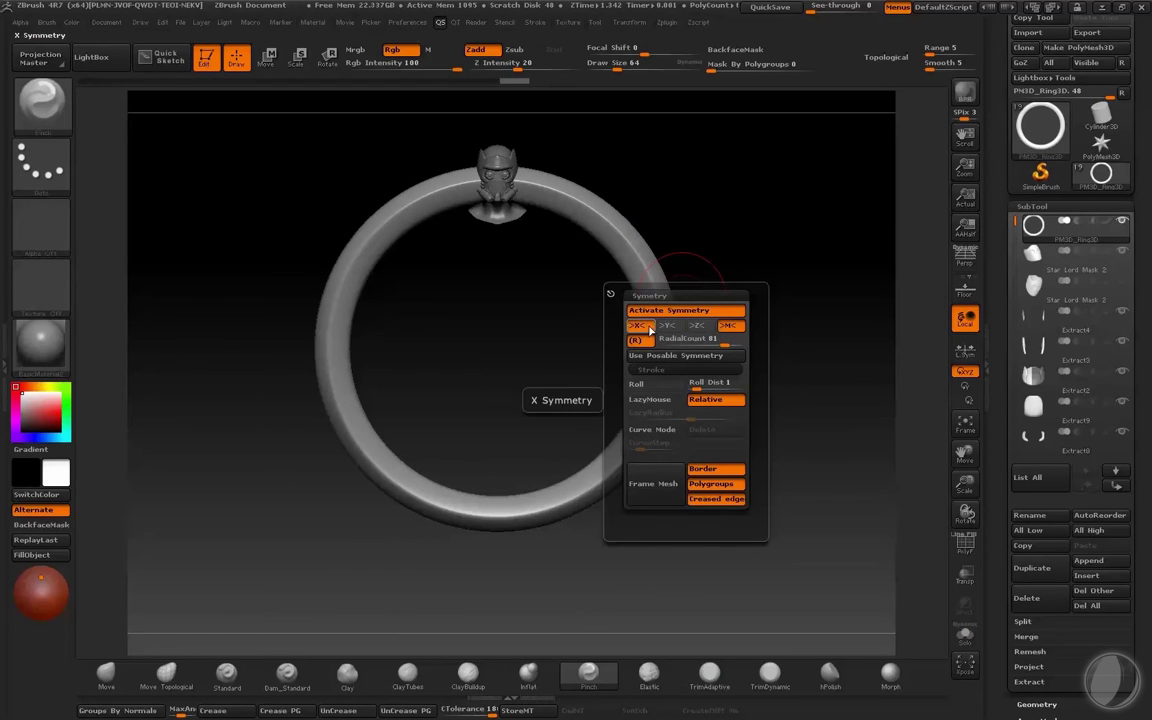
left_click_drag(685, 202, 635, 200)
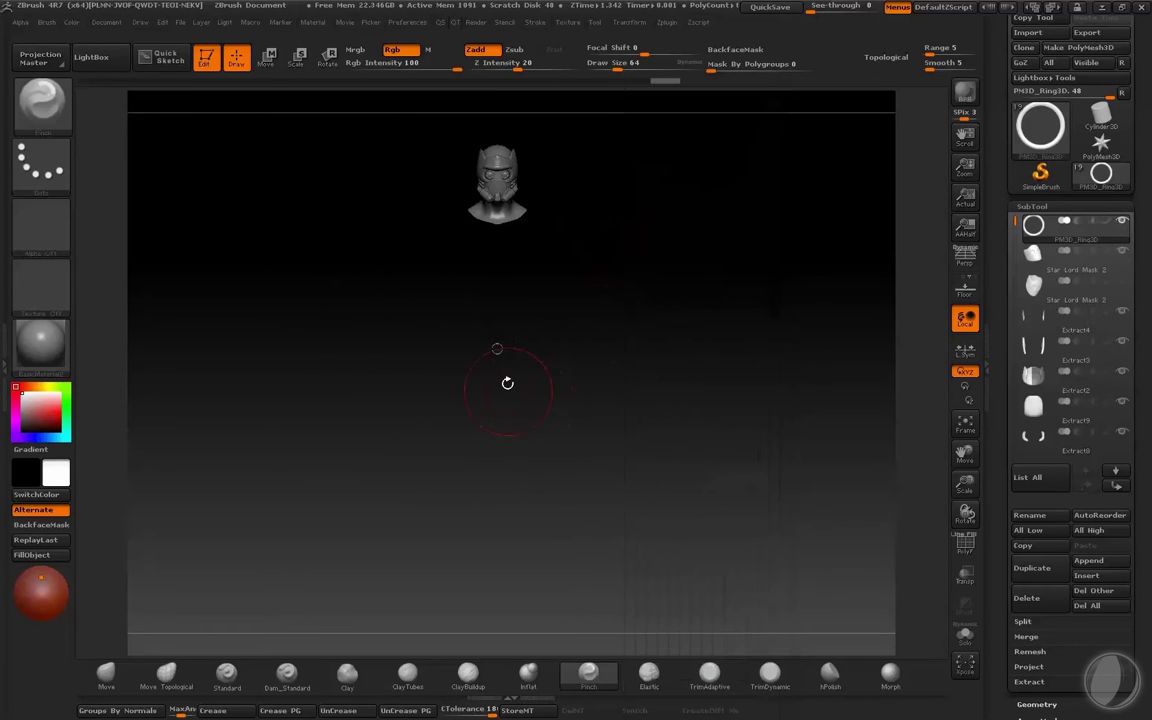
Step: Move the shrunken ring up to the head and forward until it sits in front of the mask's face
key("w")
left_click(497, 294)
left_click_drag(499, 322, 504, 246)
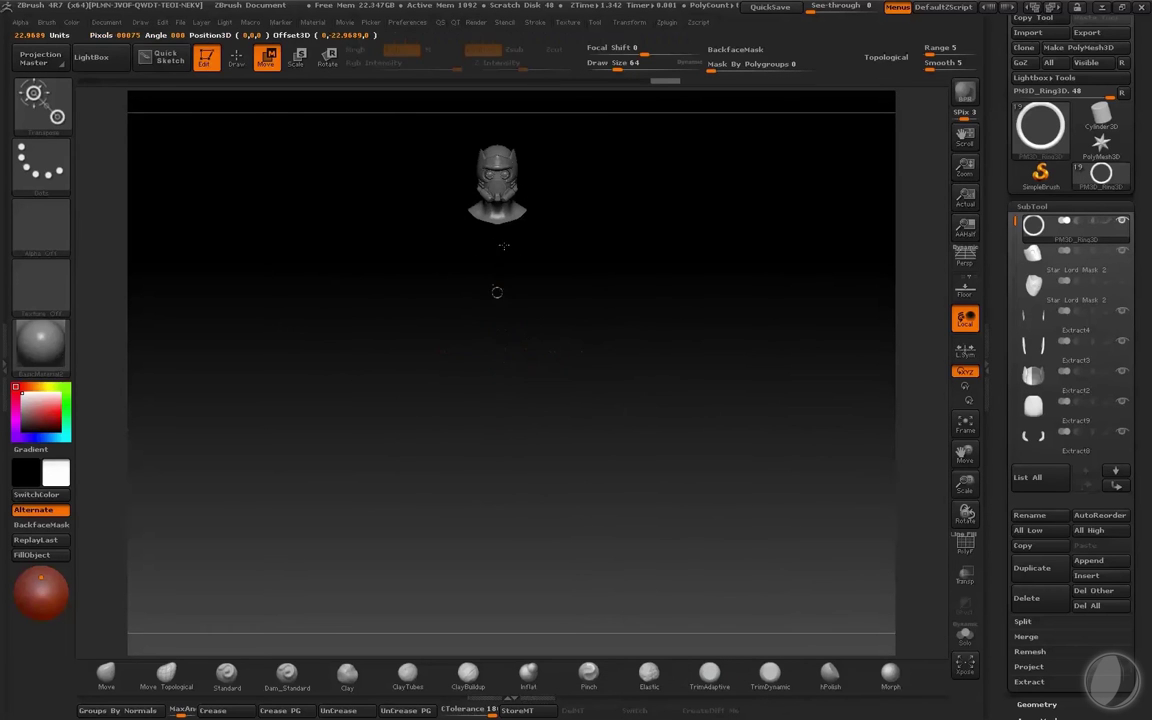
left_click_drag(640, 188, 740, 186, "shift")
key("f")
key("f")
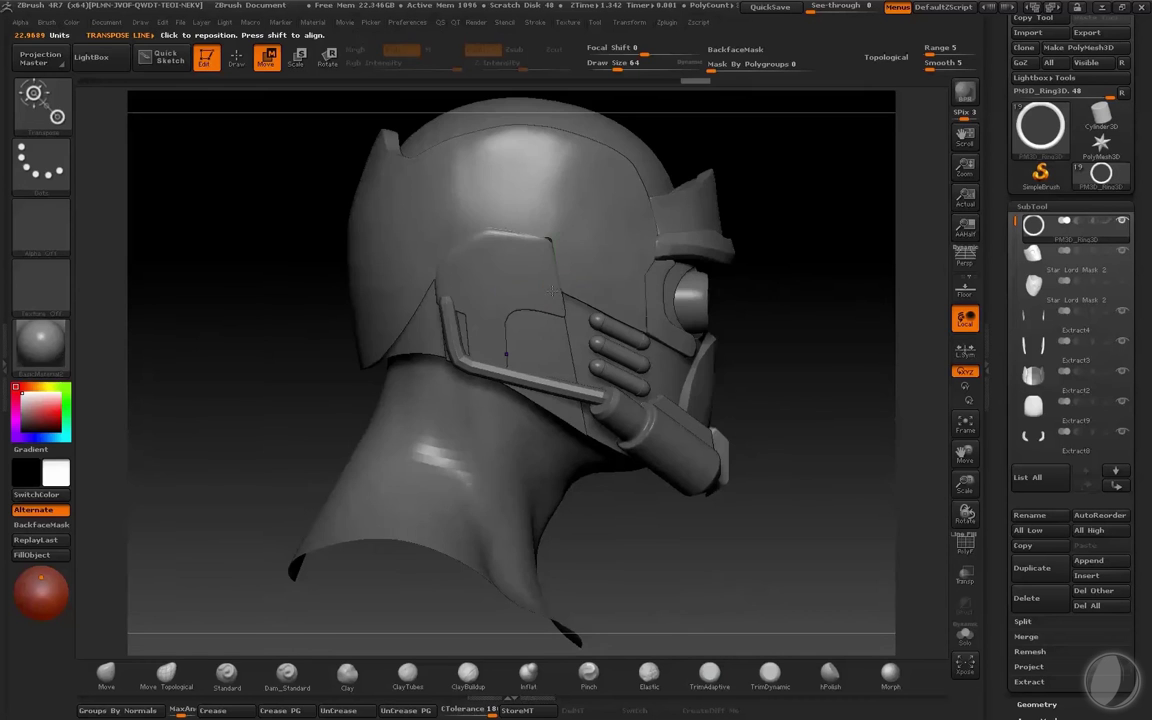
mouse_move(555, 291)
left_mouse_down("shift")
mouse_move(808, 291)
mouse_move(751, 391)
left_mouse_up("shift")
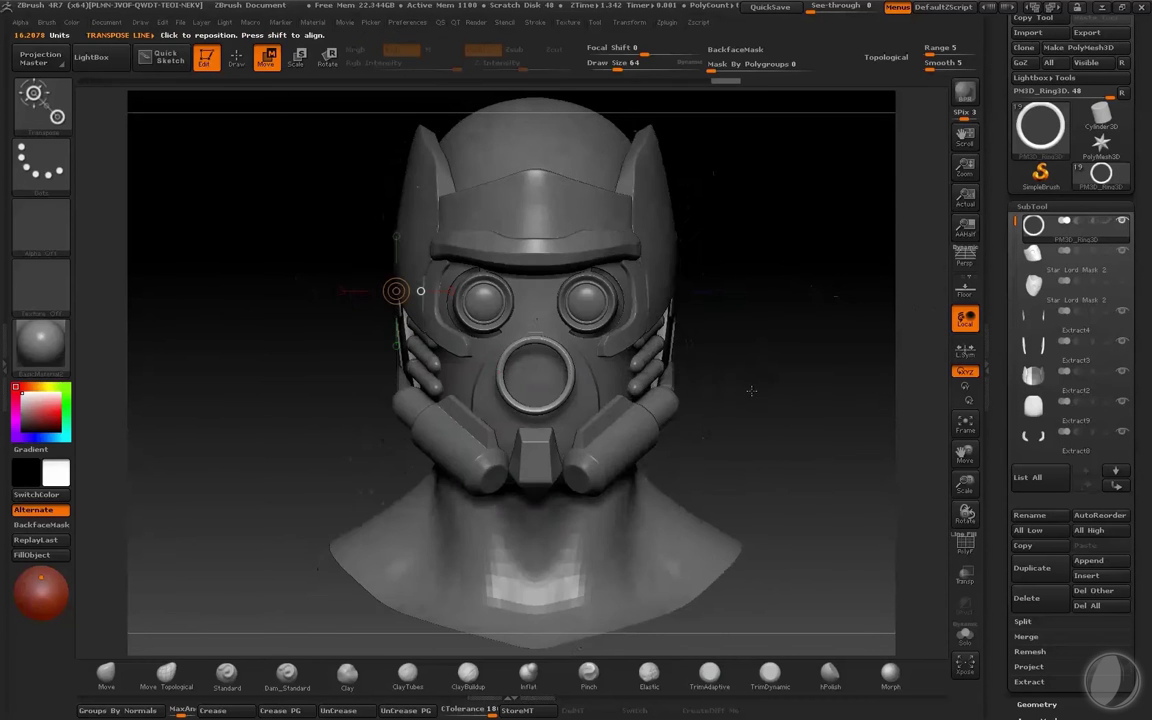
Step: Position the ring concentrically around the eyepiece in front view and shrink it slightly
left_click_drag(572, 366, 766, 366, "shift")
left_click_drag(668, 366, 613, 293)
left_click_drag(778, 272, 772, 338, "alt")
left_click_drag(110, 178, 274, 370, "alt")
left_click_drag(561, 397, 273, 397, "shift")
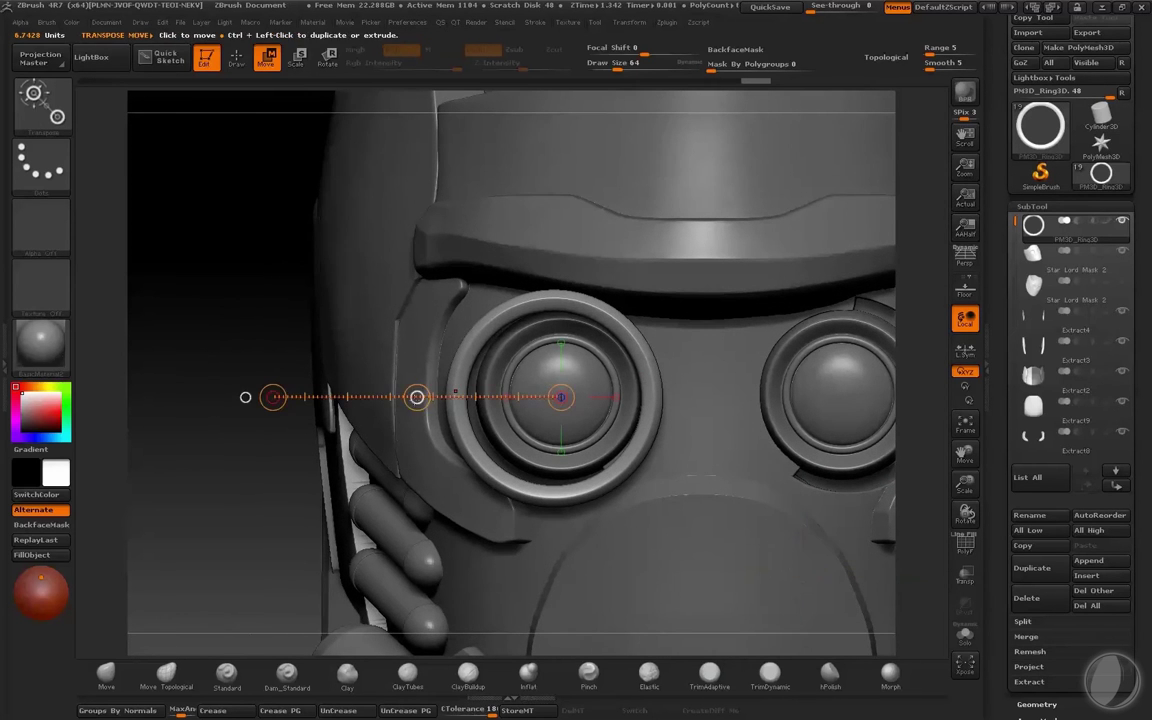
left_click_drag(455, 392, 427, 383)
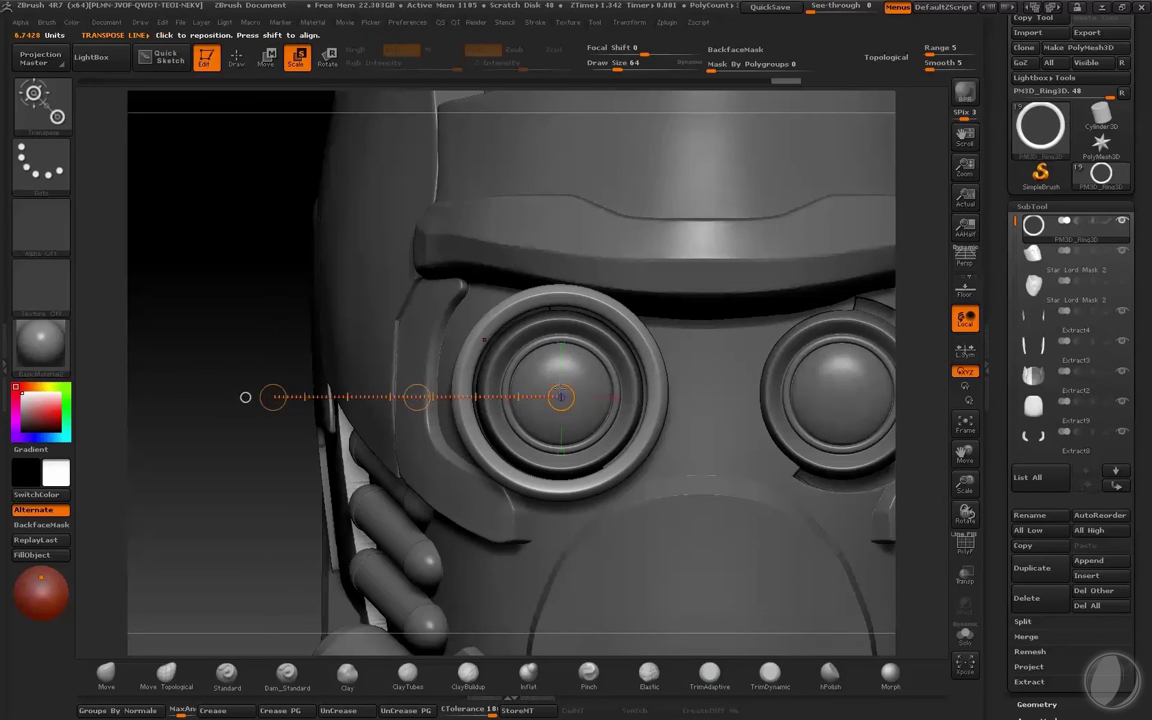
left_click_drag(417, 397, 424, 388)
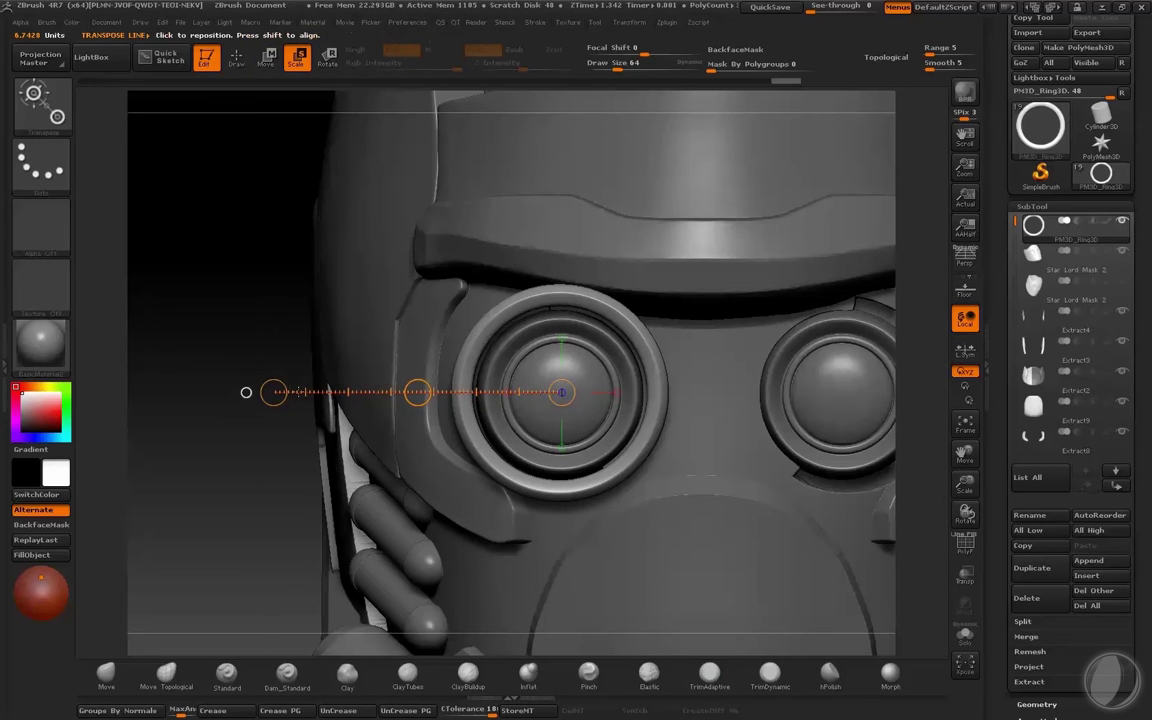
left_click_drag(282, 383, 171, 391)
Step: Move the ring straight back from the side until it sits in the socket behind the eyepiece, and return to drawing mode
mouse_move(150, 277)
left_mouse_down()
mouse_move(220, 320)
mouse_move(305, 338)
left_mouse_up()
left_click_drag(467, 383, 680, 384, "shift")
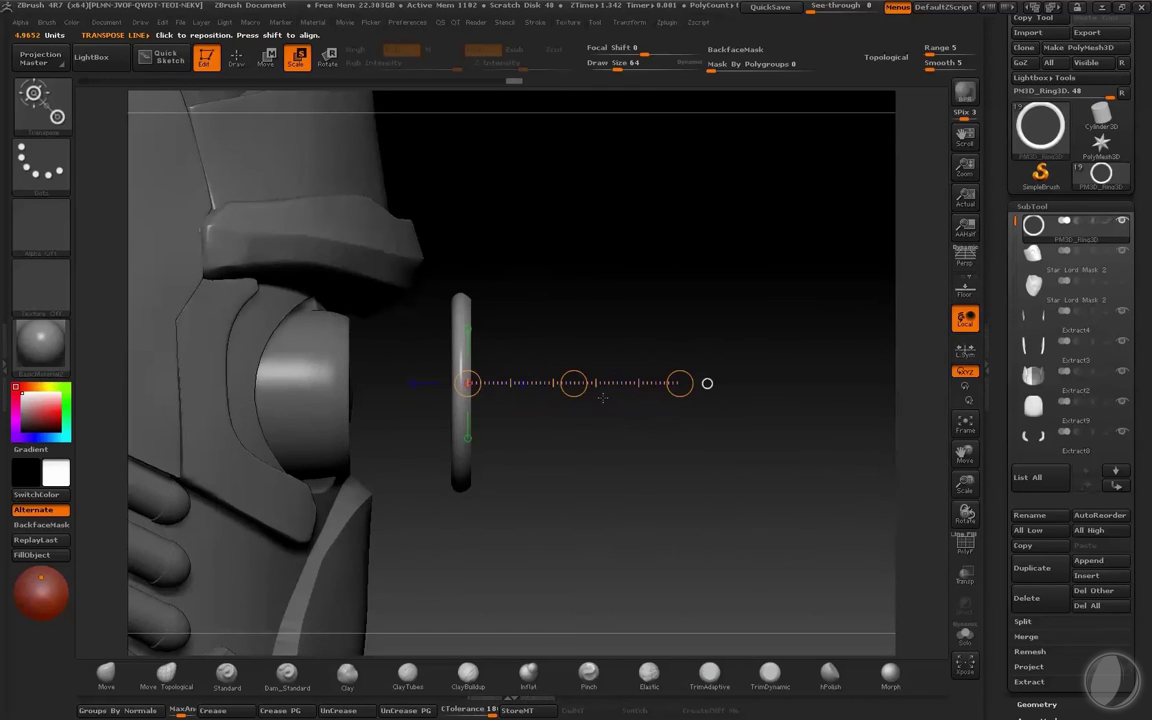
key("w")
left_click_drag(573, 383, 366, 402)
left_click_drag(584, 502, 530, 490, "shift")
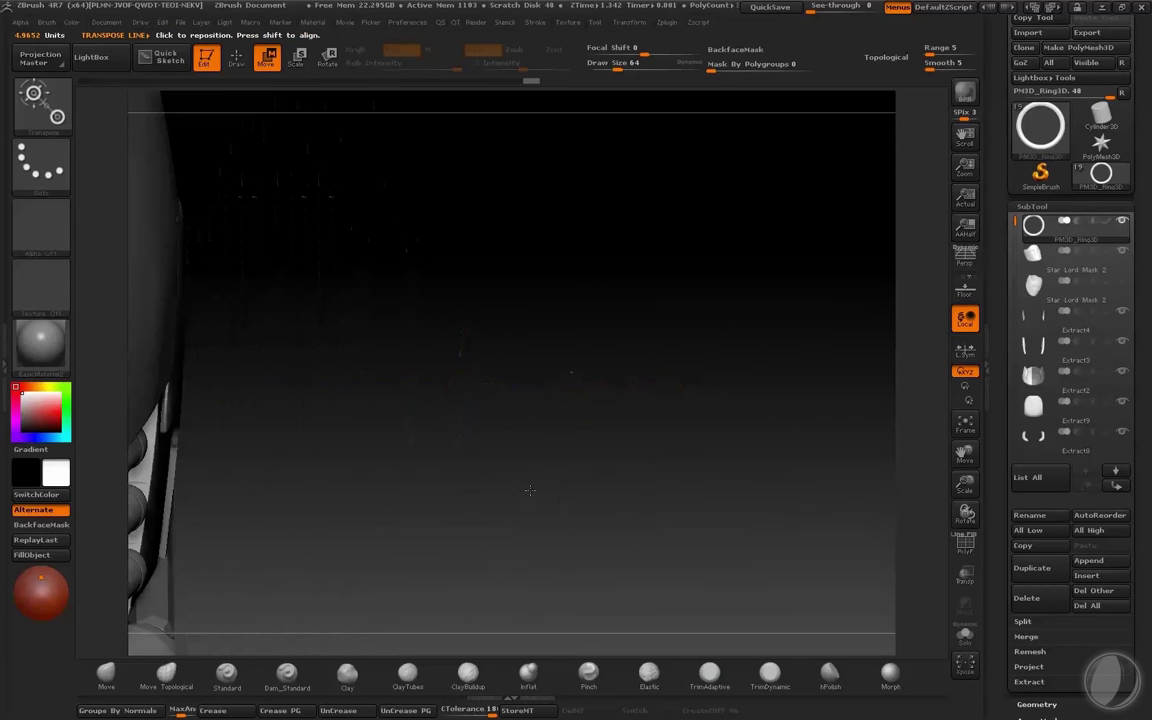
key("f")
key("f")
key("q")
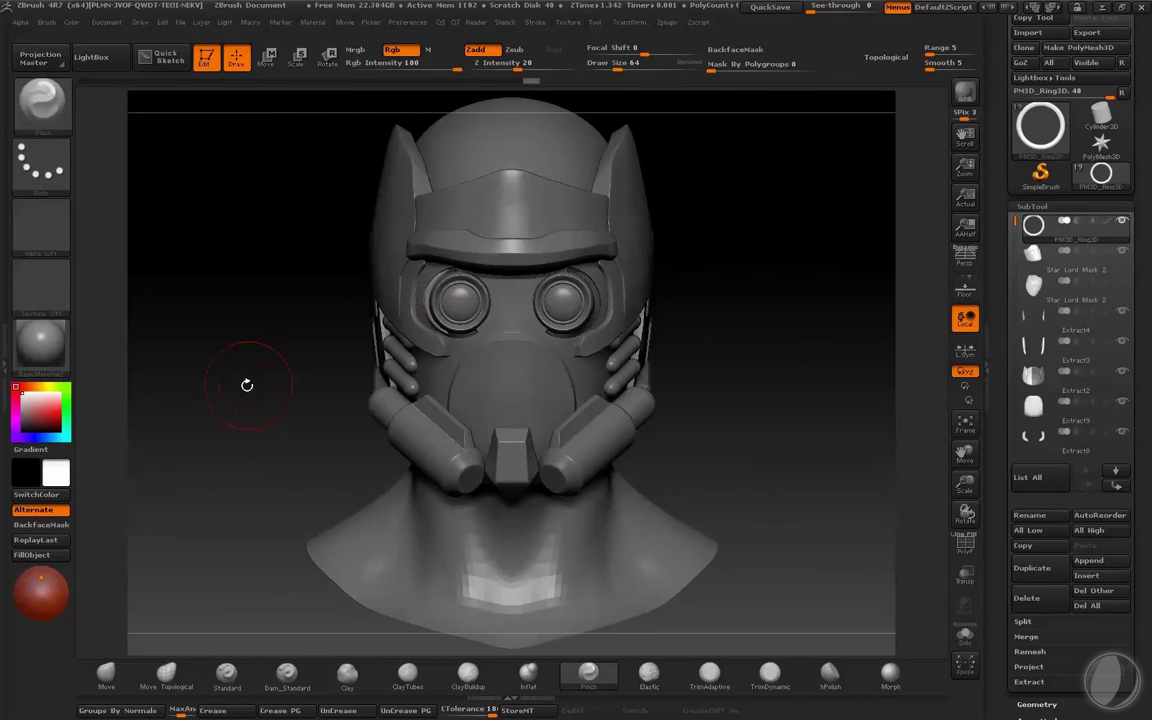
Step: Isolate the ring, view it from its edge, and set up the Move brush at draw size 401
mouse_move(230, 367)
left_mouse_down("alt")
mouse_move(283, 515)
mouse_move(279, 392)
left_mouse_up("alt")
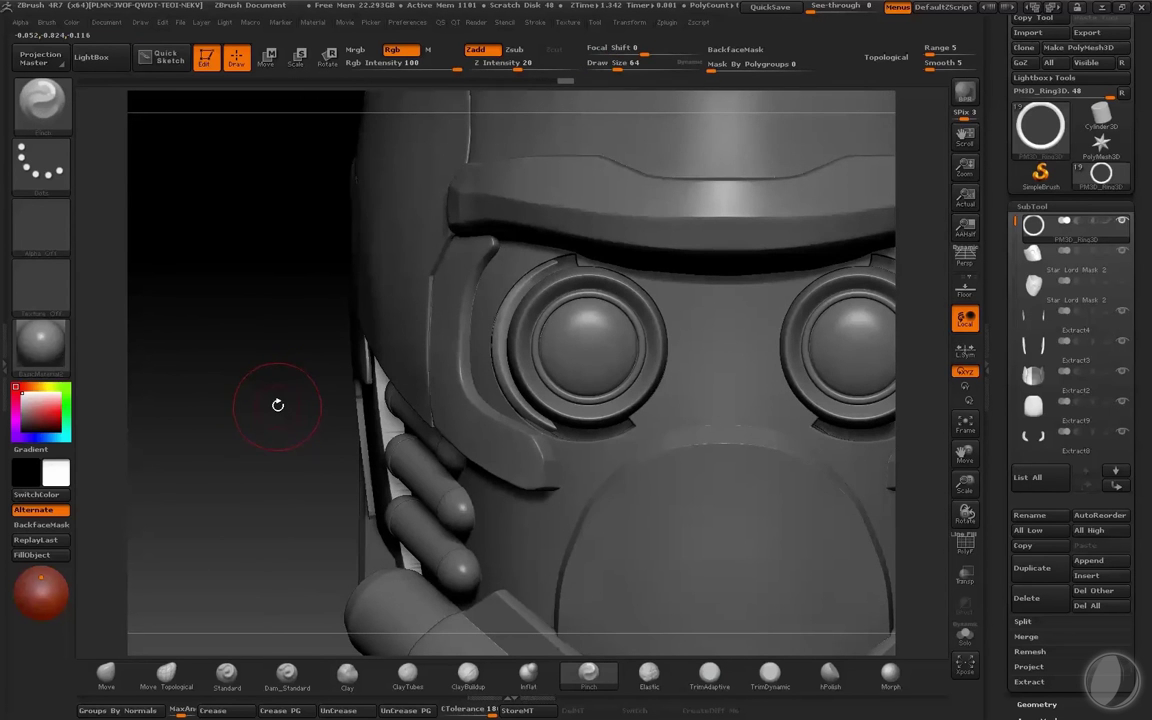
key("alt+s")
left_click_drag(276, 417, 283, 475, "shift")
left_click(120, 678)
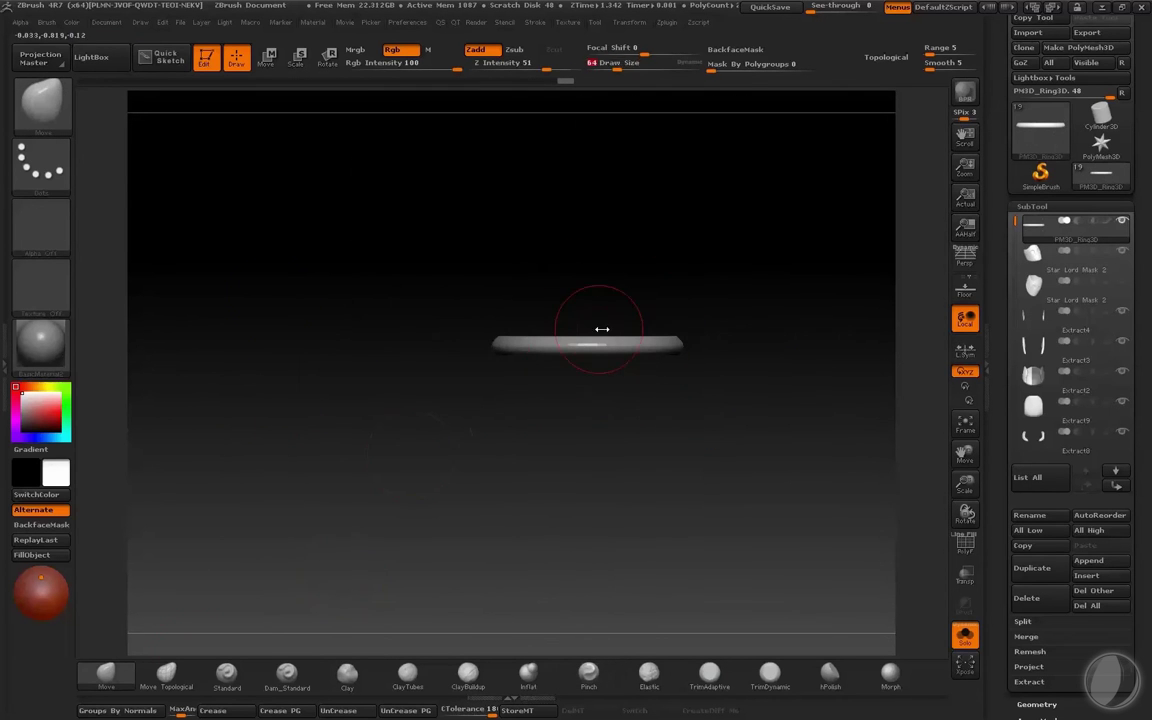
key("s")
mouse_move(596, 342)
left_mouse_down()
mouse_move(634, 344)
mouse_move(623, 344)
mouse_move(648, 298)
mouse_move(708, 252)
mouse_move(701, 378)
left_mouse_up()
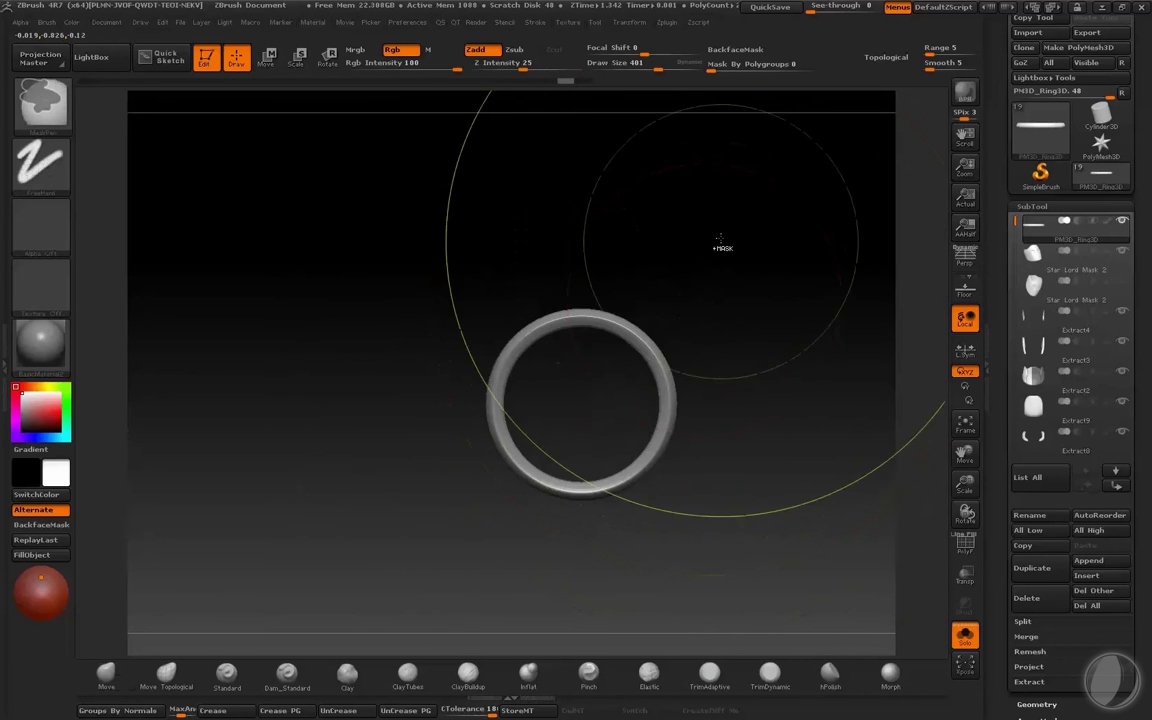
Step: Try masking one half of the ring with a softened mask, and clear the mask again
left_click_drag(724, 251, 558, 558, "ctrl")
left_click(663, 361, "ctrl")
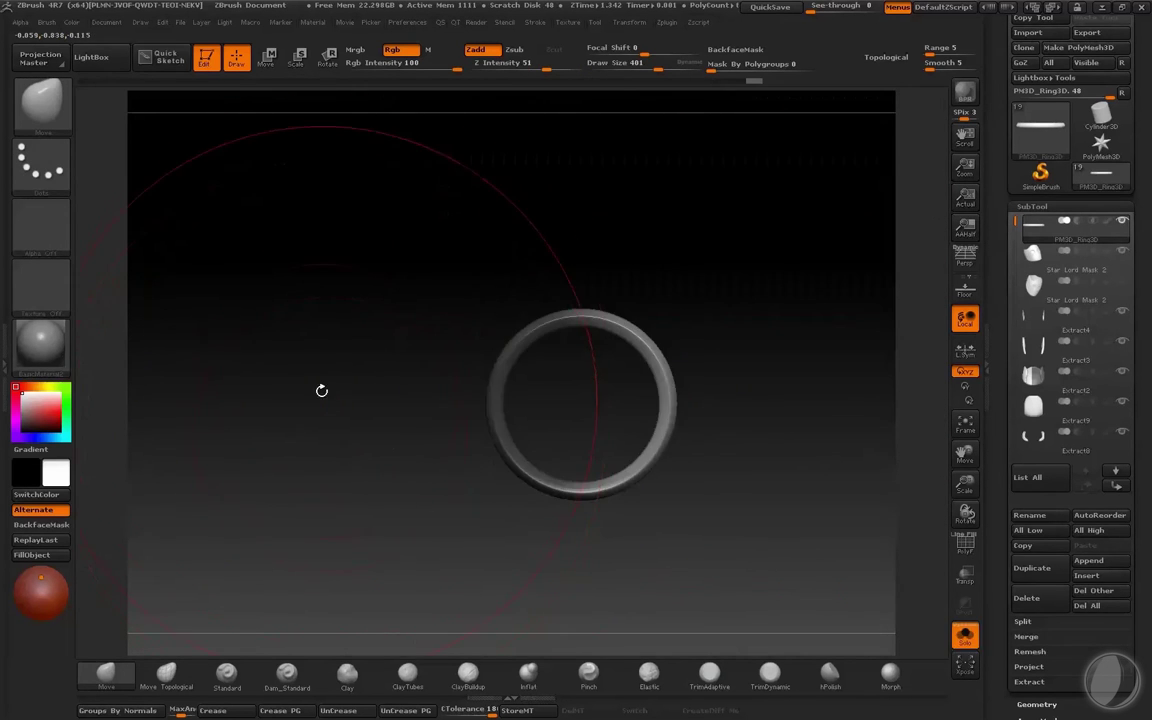
left_click_drag(321, 391, 480, 420, "shift")
key("ctrl")
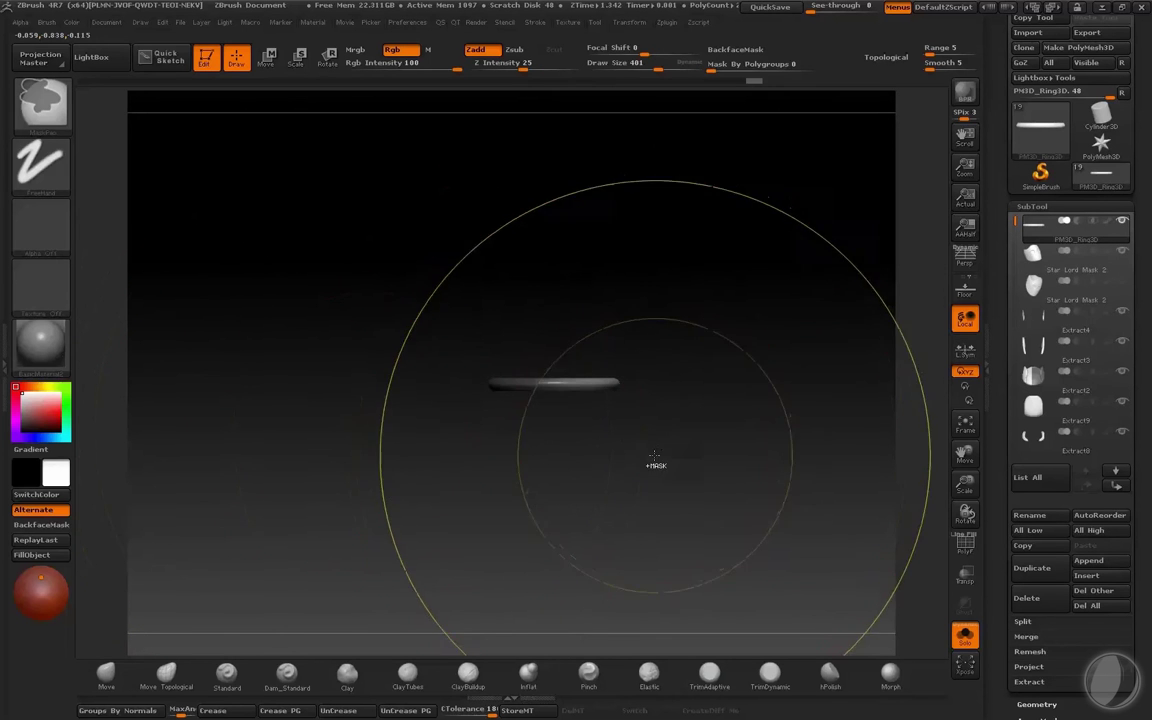
mouse_move(658, 314)
left_mouse_down("ctrl")
mouse_move(573, 427)
mouse_move(532, 453)
left_mouse_up("ctrl")
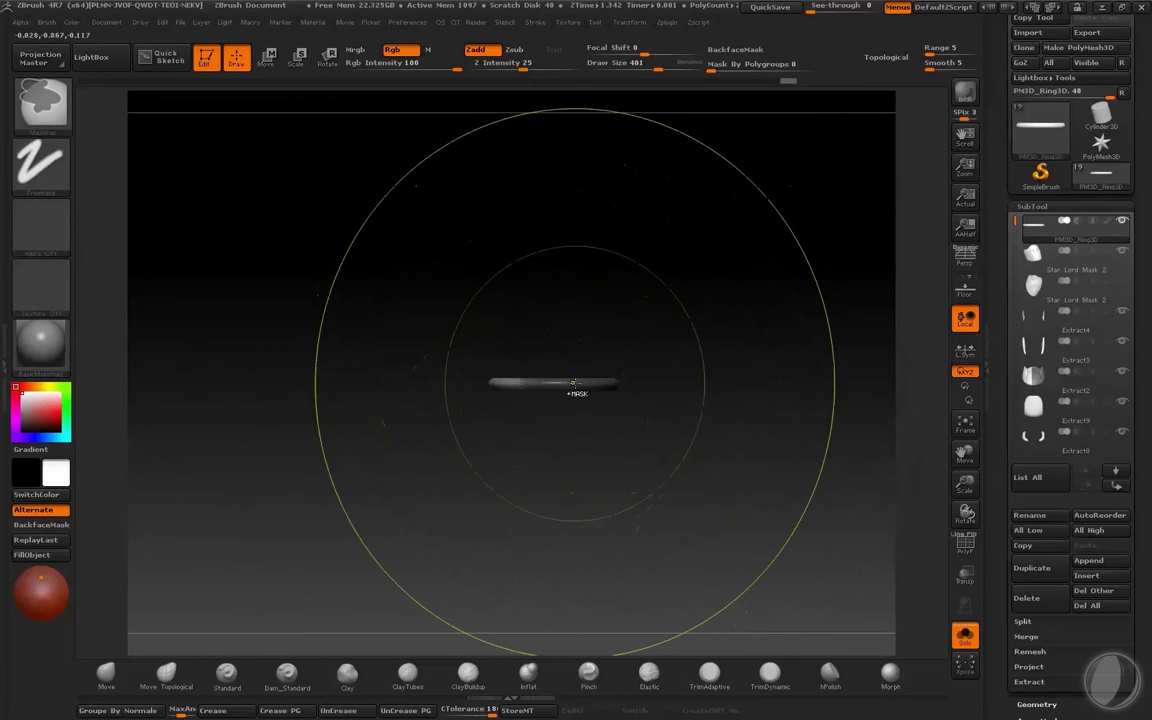
left_click(578, 384, "ctrl")
mouse_move(648, 434)
left_mouse_down("ctrl")
mouse_move(675, 450)
mouse_move(649, 463)
left_mouse_up("ctrl")
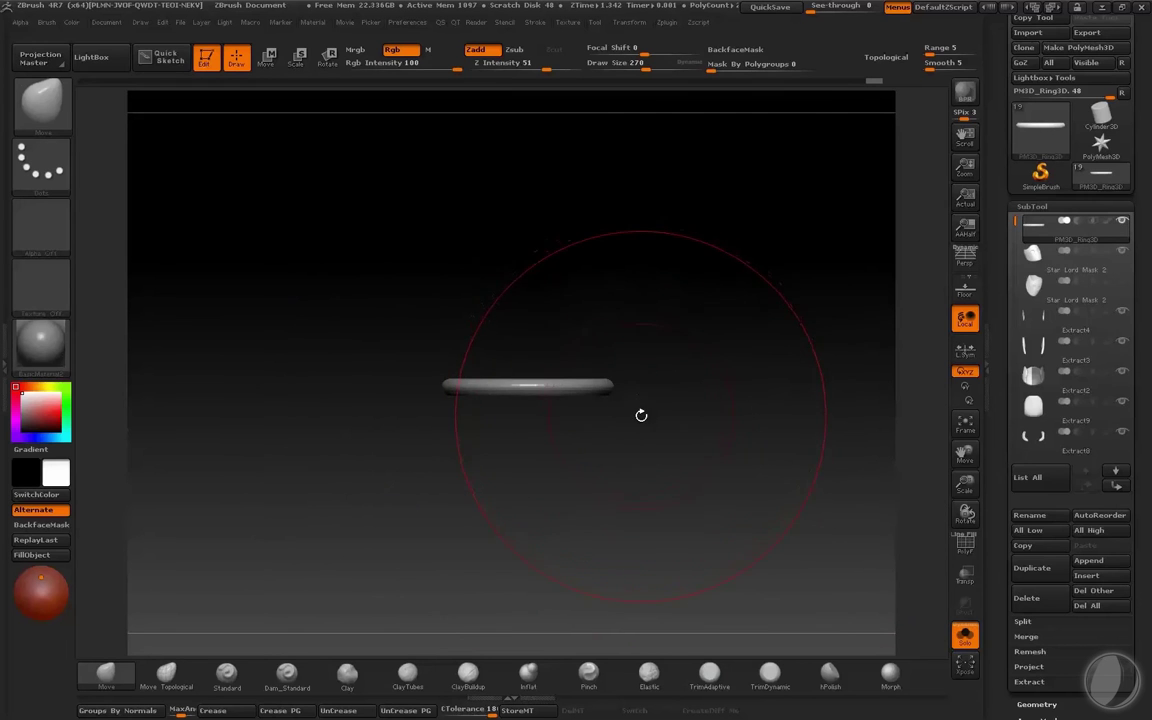
Step: Try bending the ring with the SBend deformation and undo it
left_click(1032, 206)
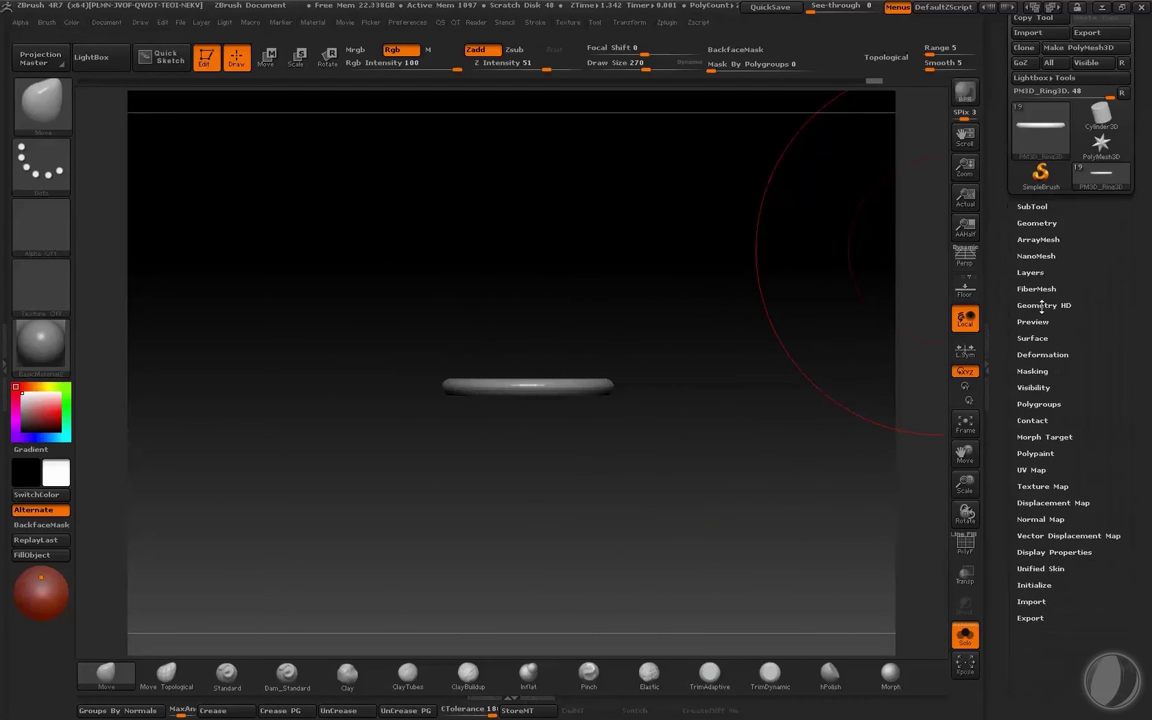
left_click(1042, 354)
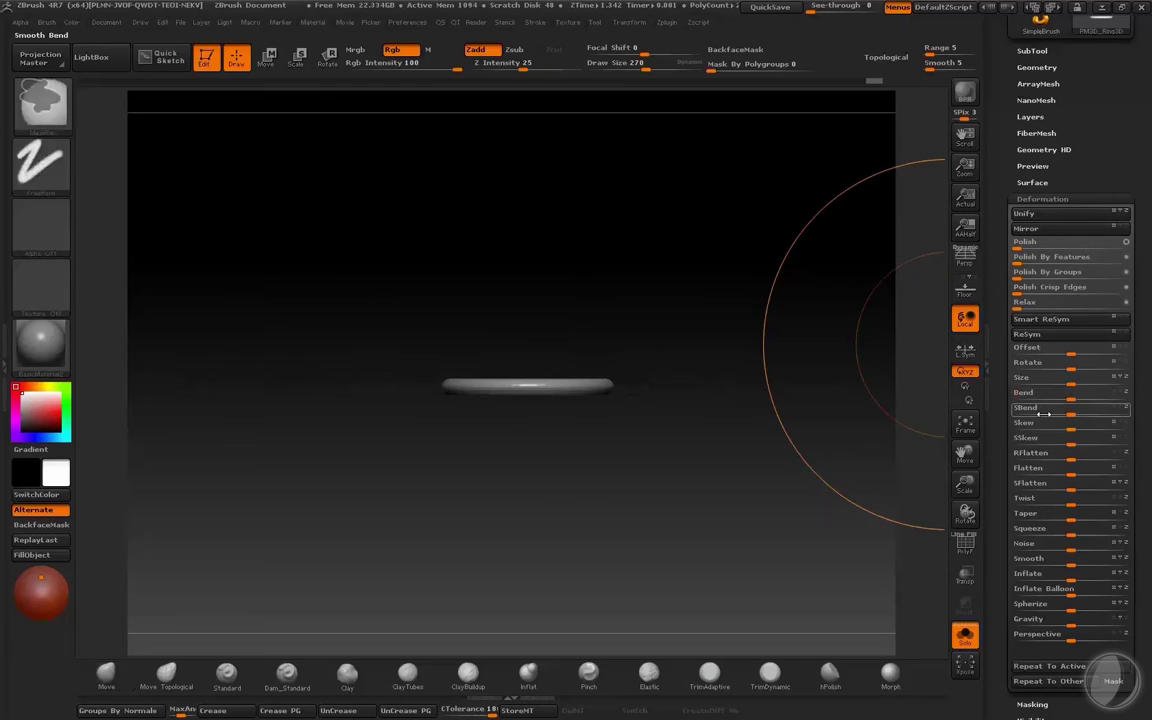
left_click_drag(1072, 411, 1016, 411)
key("ctrl+z")
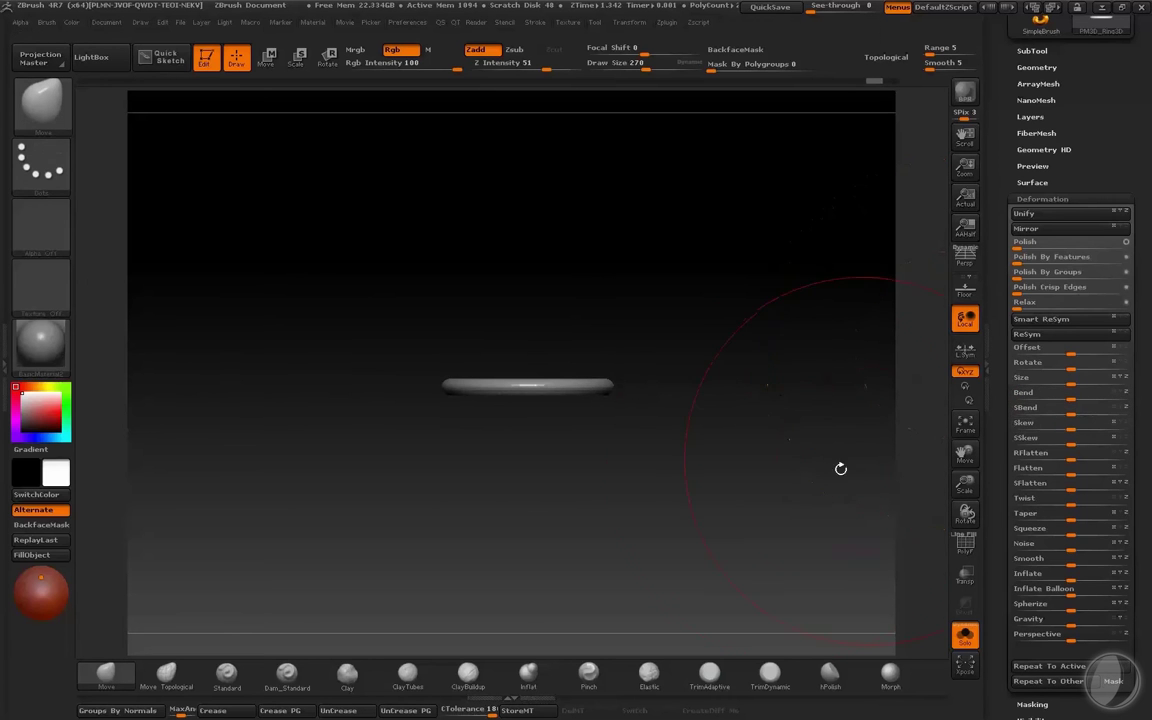
Step: Try masking one half of the ring and shifting the other half along its depth, and undo the shift
mouse_move(785, 487)
left_mouse_down()
mouse_move(793, 352)
mouse_move(795, 409)
mouse_move(758, 318)
mouse_move(766, 375)
mouse_move(784, 285)
left_mouse_up()
left_click_drag(656, 215, 486, 538, "ctrl")
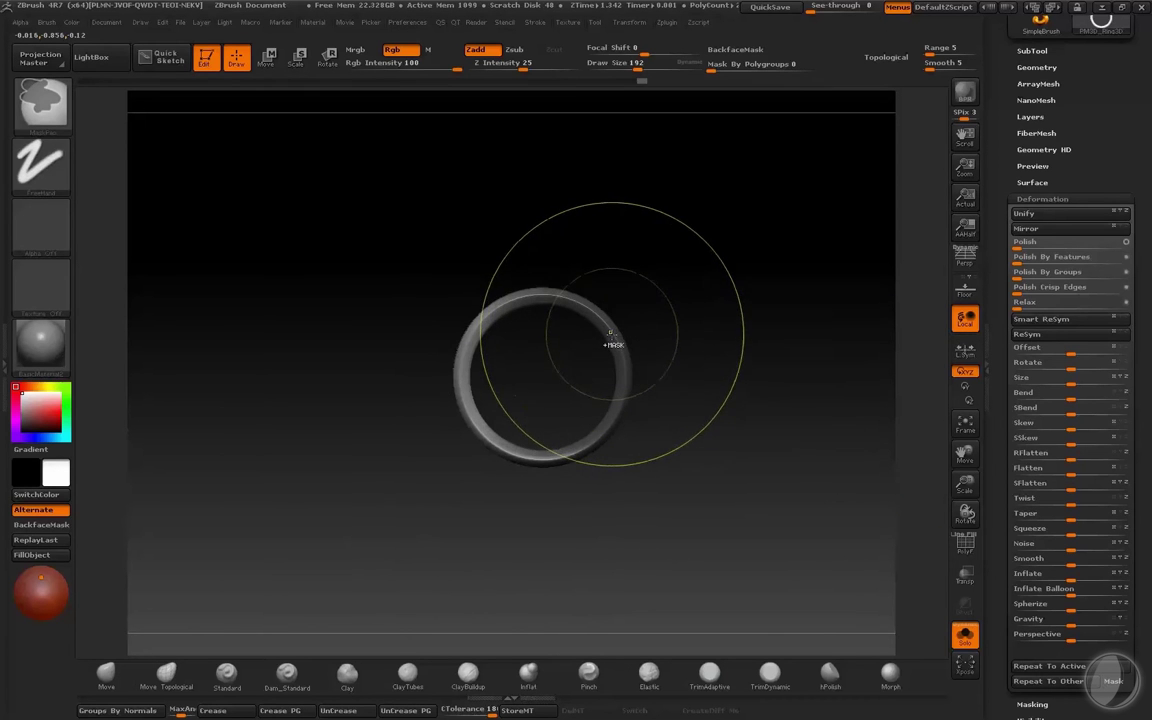
left_click(715, 278, "ctrl")
left_click_drag(718, 285, 733, 417, "shift")
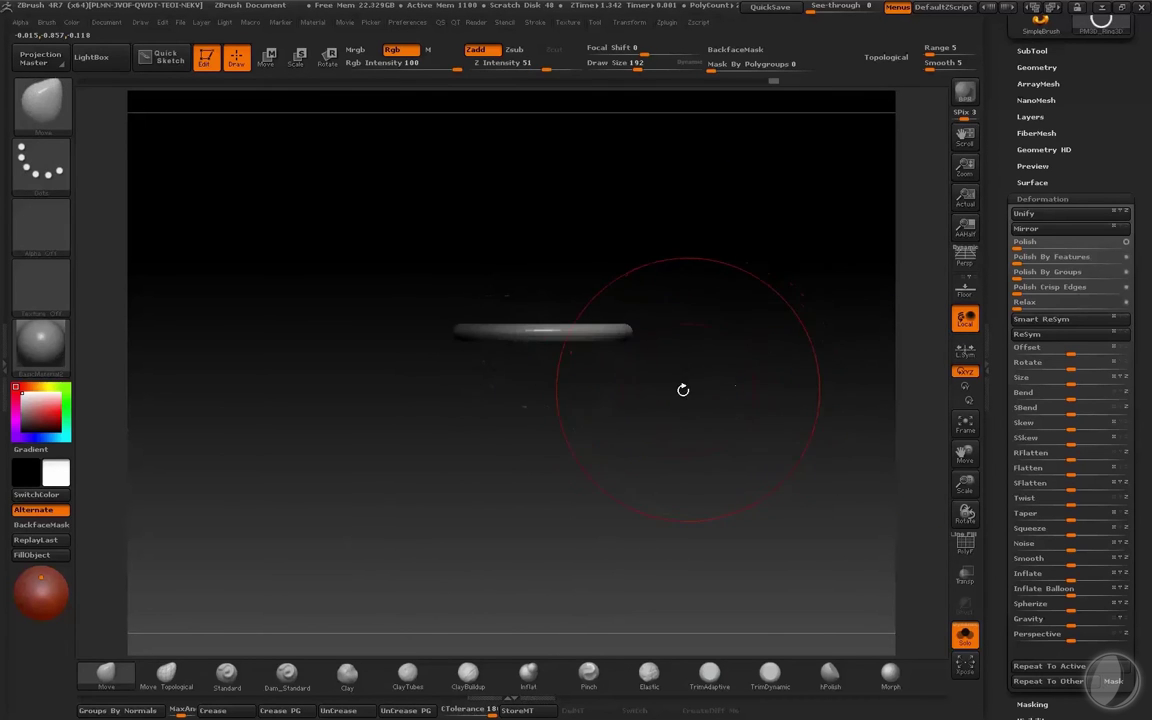
key("w")
left_click_drag(598, 337, 598, 473)
left_click_drag(598, 406, 601, 448)
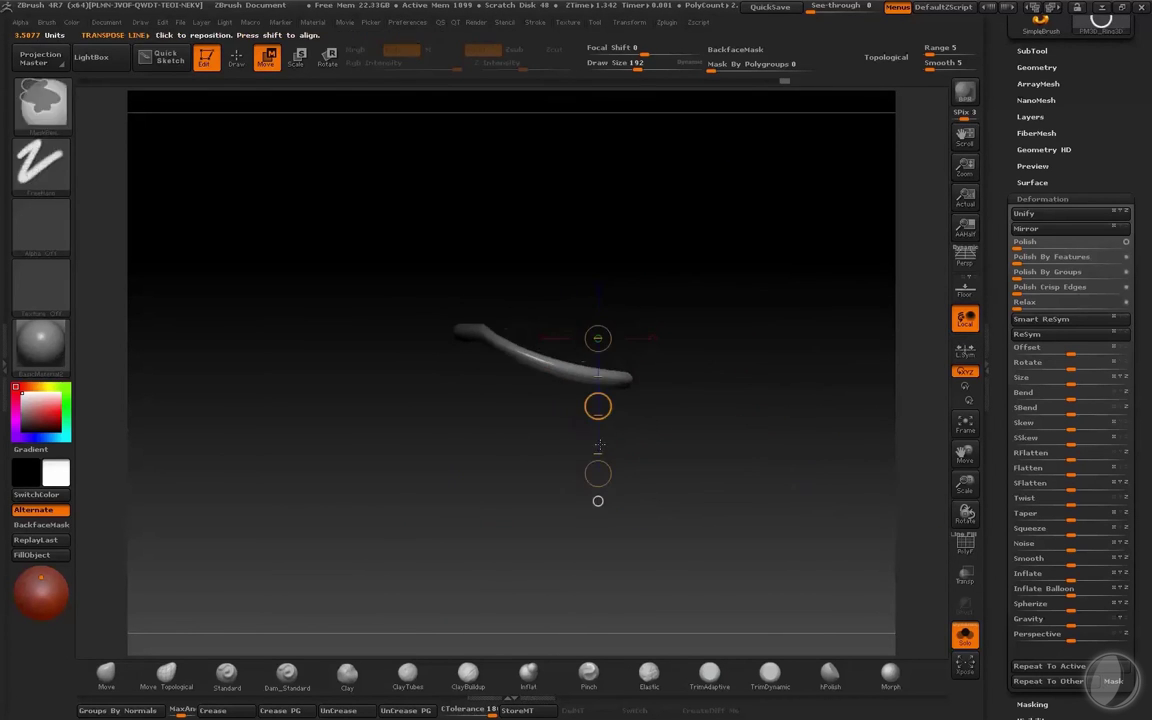
key("ctrl+z")
Step: Slant the isolated ring with large Move brush strokes at draw sizes 434 and 385, seen from its edge
key("q")
key("s")
mouse_move(541, 334)
left_mouse_down()
mouse_move(569, 334)
mouse_move(608, 380)
mouse_move(597, 339)
mouse_move(576, 348)
mouse_move(577, 395)
left_mouse_up()
key("bracketleft")
left_click_drag(468, 336, 481, 262)
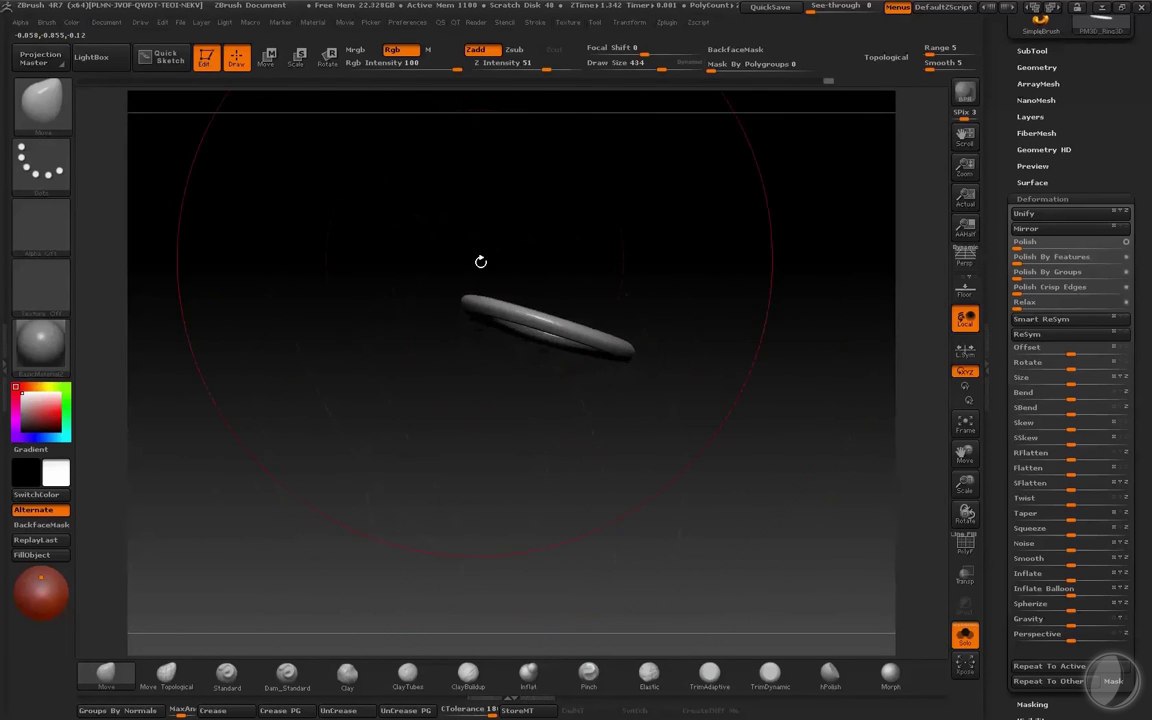
key("bracketleft")
left_click_drag(543, 319, 553, 338)
left_click_drag(638, 303, 643, 288)
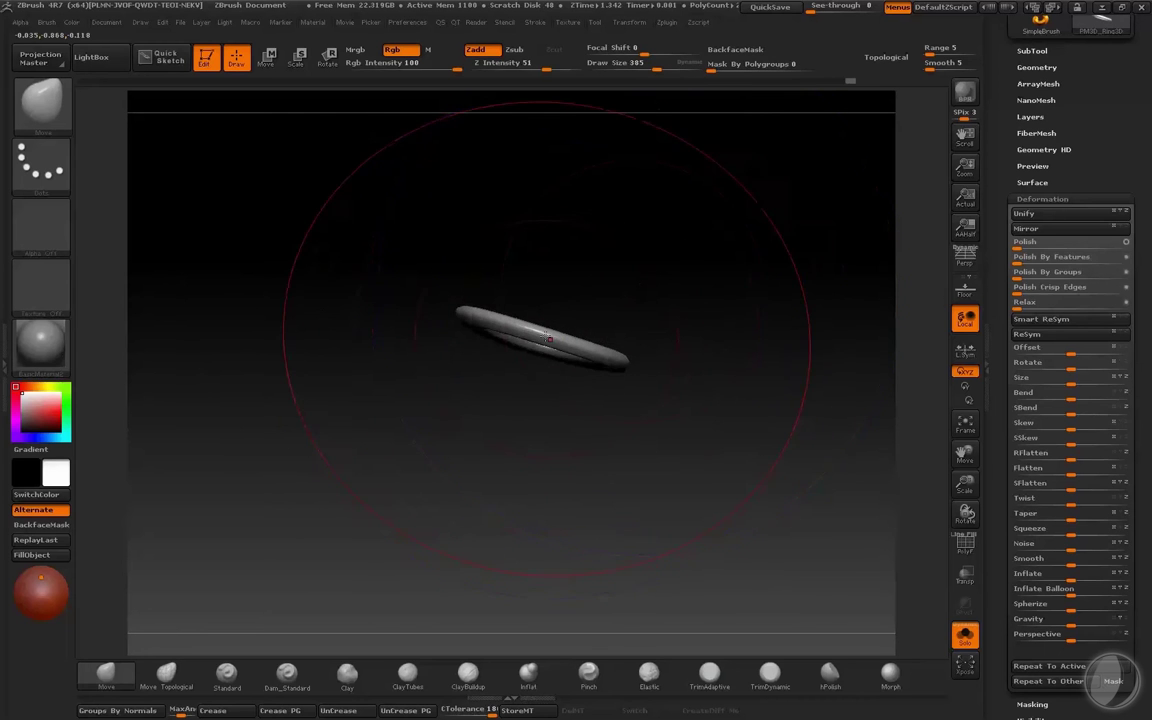
left_click_drag(547, 337, 538, 356)
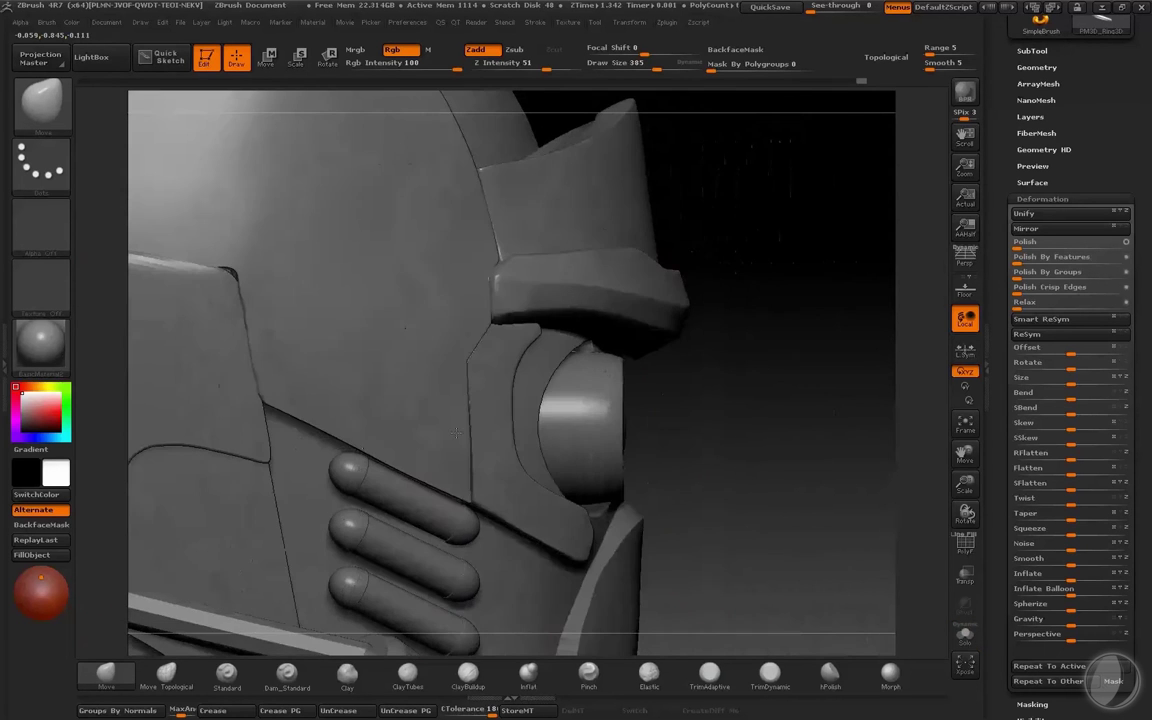
Step: Compare the ring with the mask, shift it forward towards the eyepiece, and show the whole mask again
key("s")
key("shift+ctrl+s")
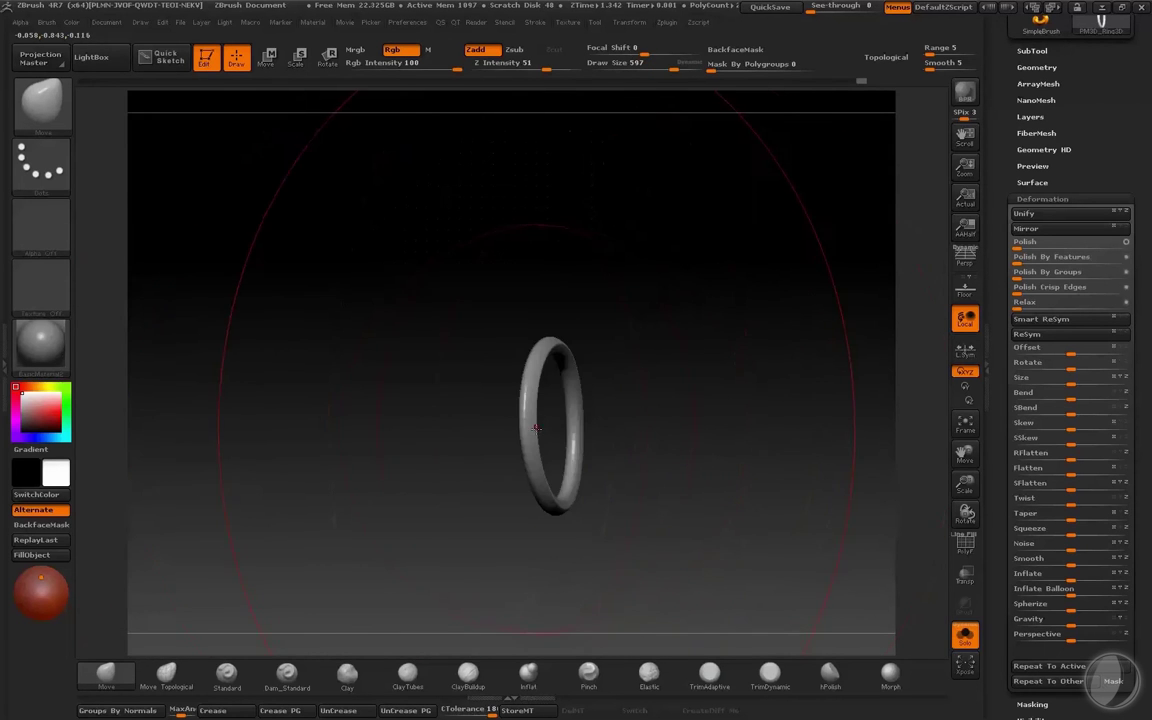
key("w")
mouse_move(528, 427)
left_mouse_down()
mouse_move(553, 401)
mouse_move(717, 427)
left_mouse_up()
left_click_drag(609, 427, 632, 427)
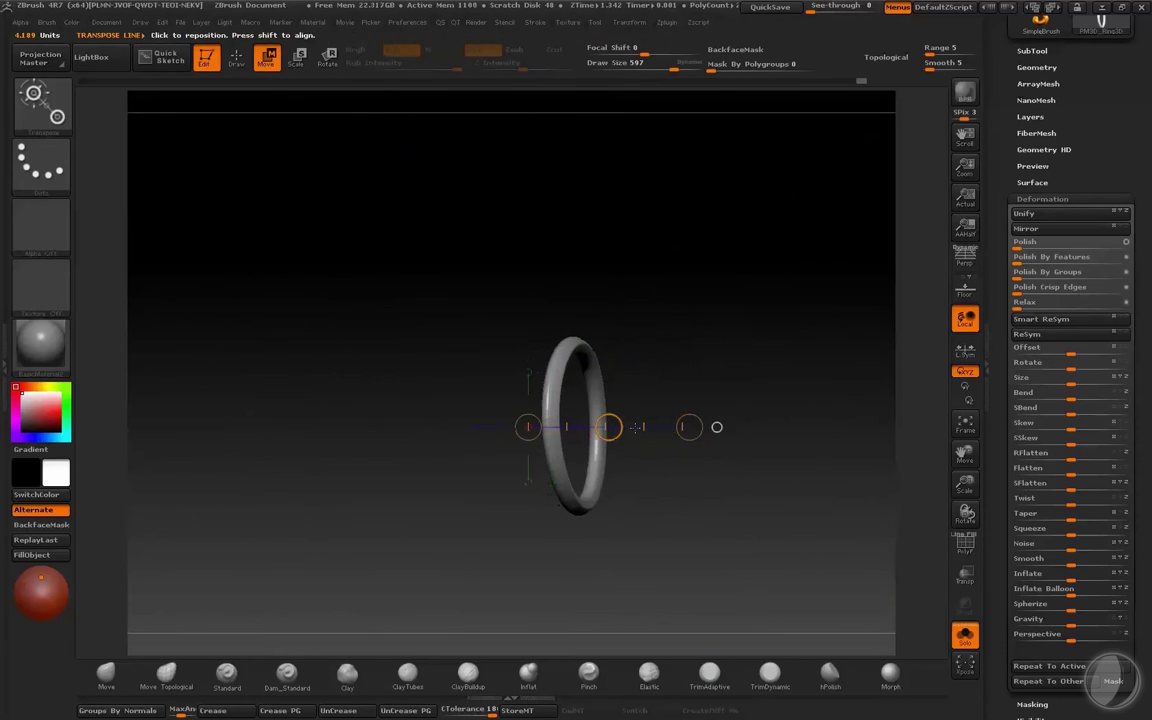
key("ctrl+shift+s")
key("q")
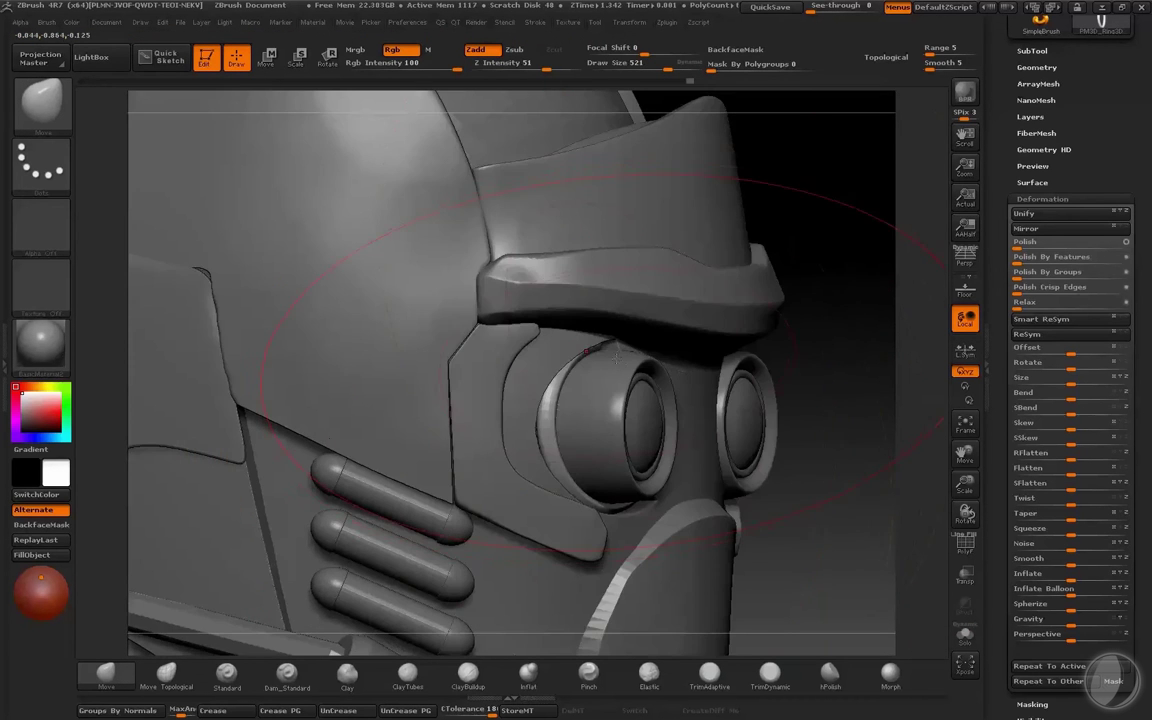
Step: Push the ring's protruding side back into the eye socket with the Move brush at draw sizes 521 and 304
mouse_move(616, 356)
right_mouse_down()
mouse_move(565, 410)
mouse_move(618, 507)
mouse_move(607, 509)
mouse_move(622, 512)
right_mouse_up()
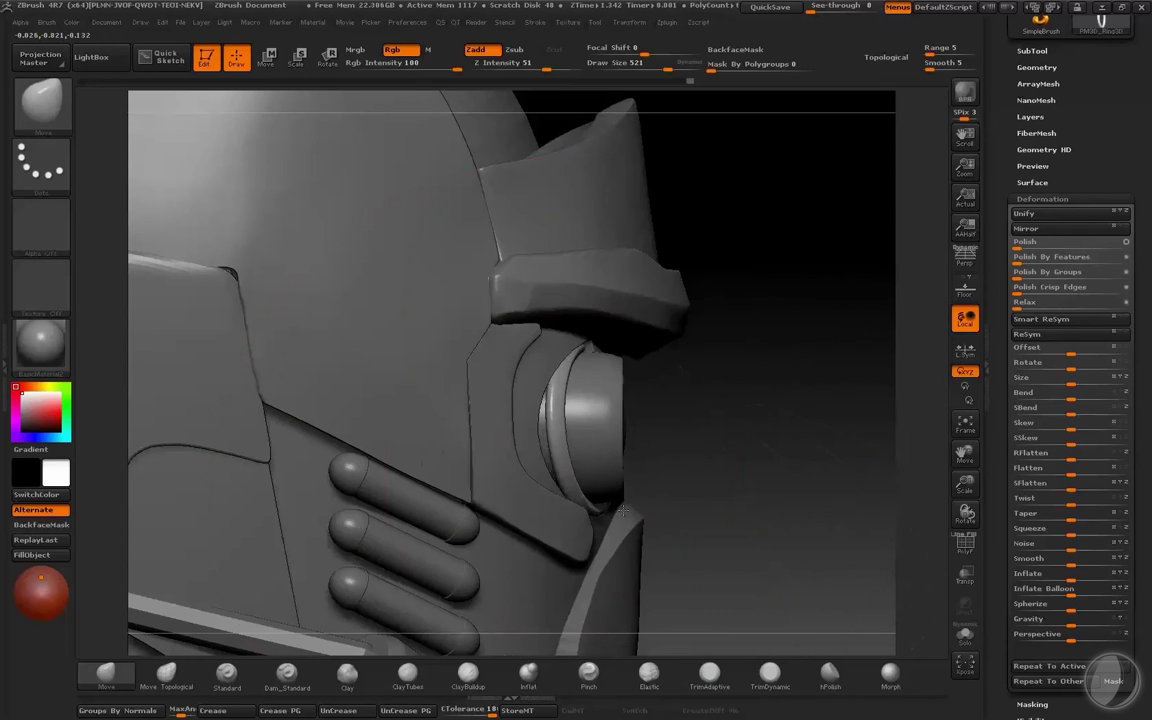
left_click_drag(563, 471, 540, 457)
key("s")
left_click(509, 420)
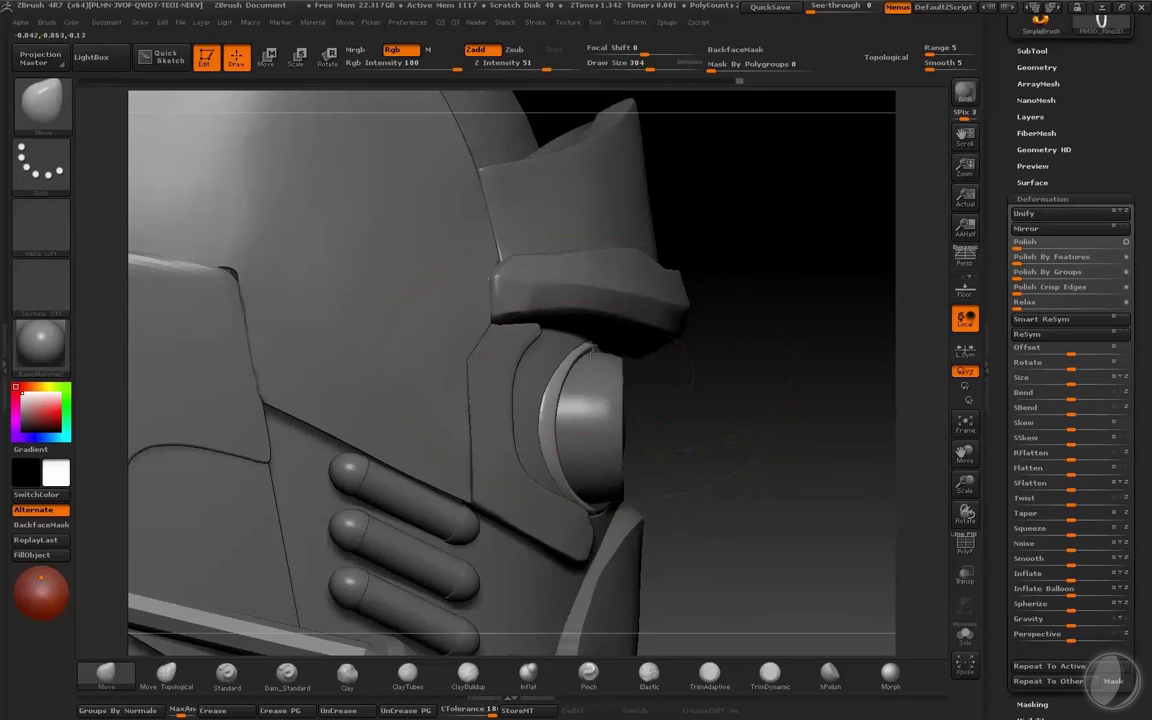
right_click_drag(587, 356, 423, 476)
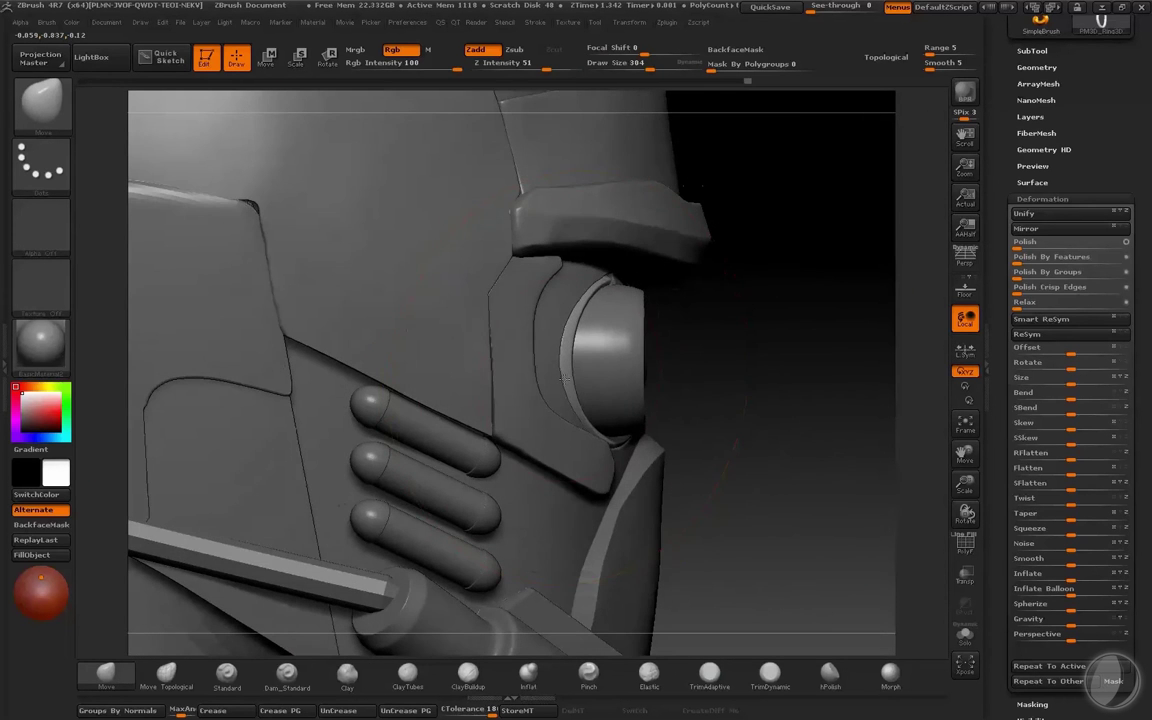
mouse_move(644, 410)
right_mouse_down()
mouse_move(444, 437)
mouse_move(483, 404)
right_mouse_up()
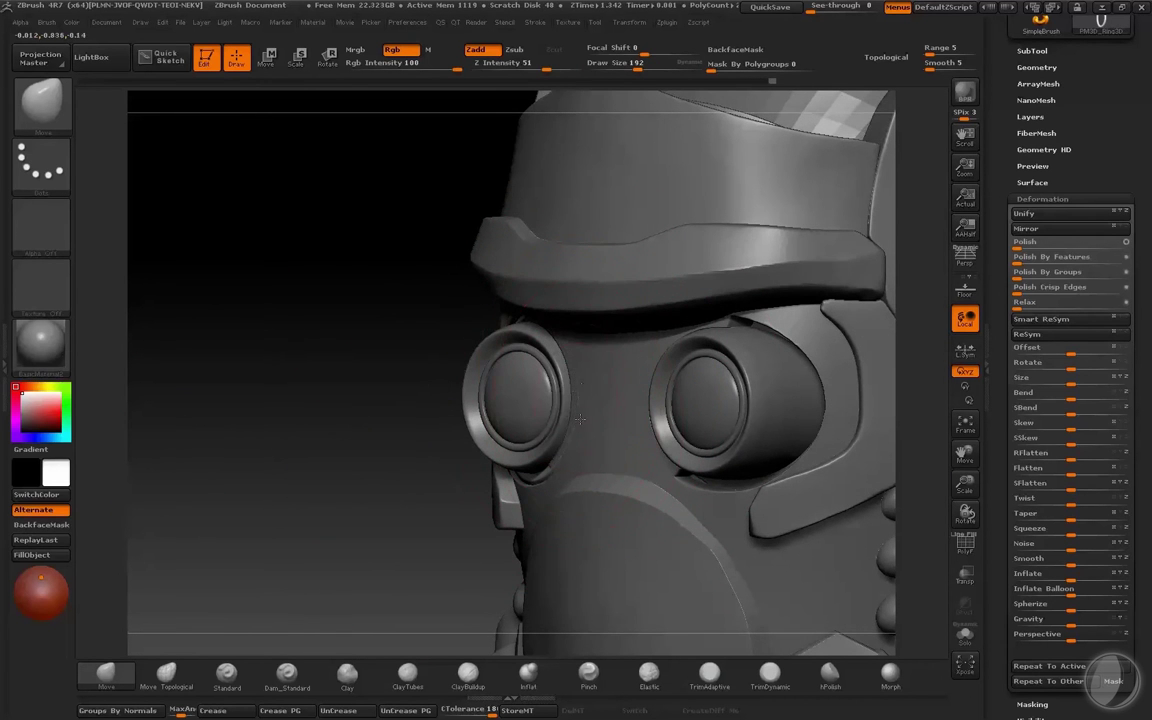
Step: Nudge the ring's edge around the eyepiece with the Move brush at draw sizes 214 and 186, undoing unwanted strokes
left_click_drag(401, 520, 500, 510, "shift")
key("s")
left_click_drag(414, 402, 424, 402)
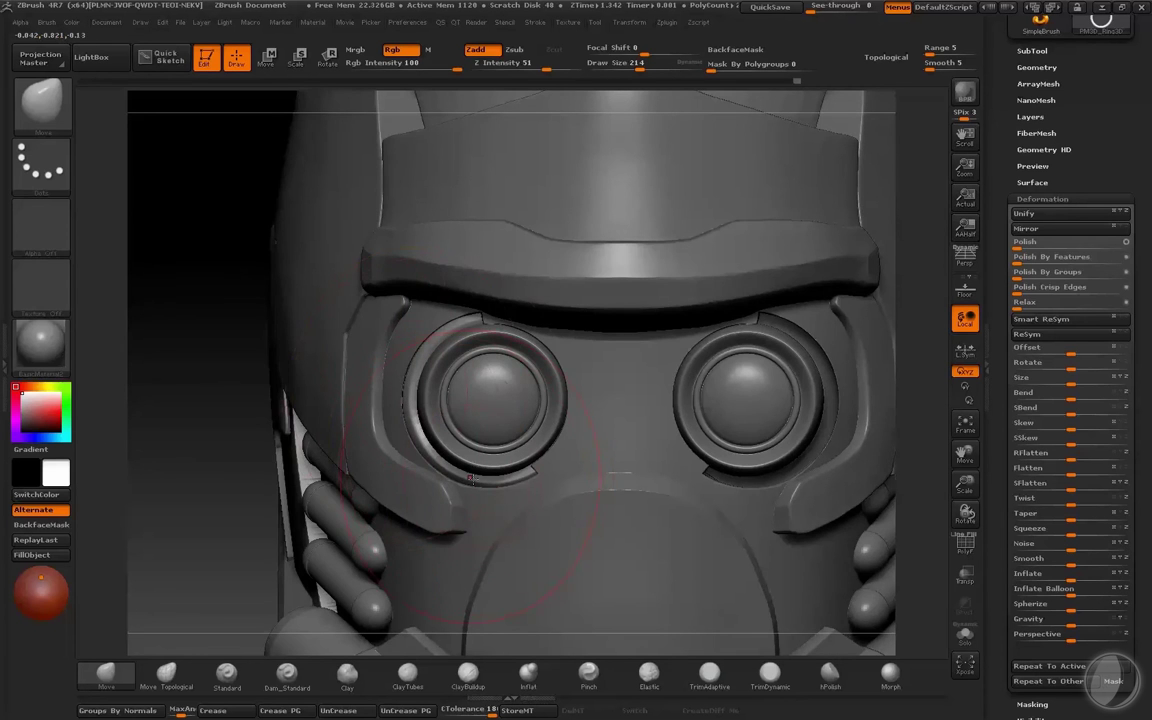
mouse_move(223, 448)
left_mouse_down()
mouse_move(378, 425)
mouse_move(404, 408)
left_mouse_up()
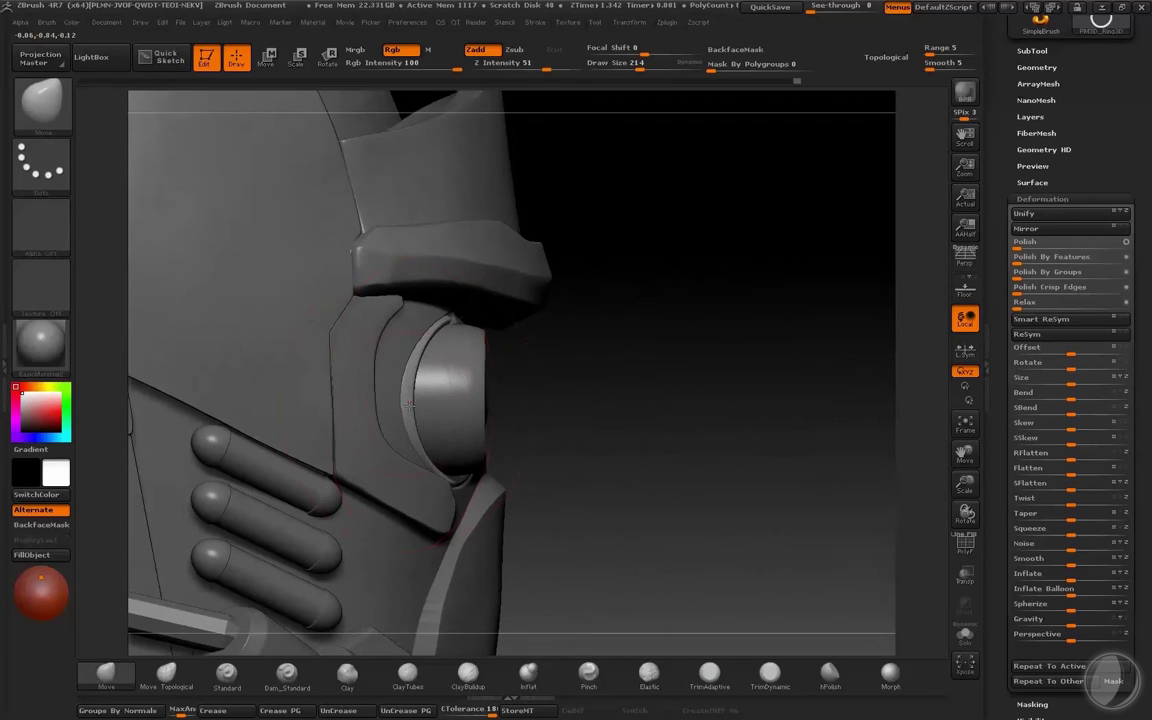
key("ctrl+z")
key("s")
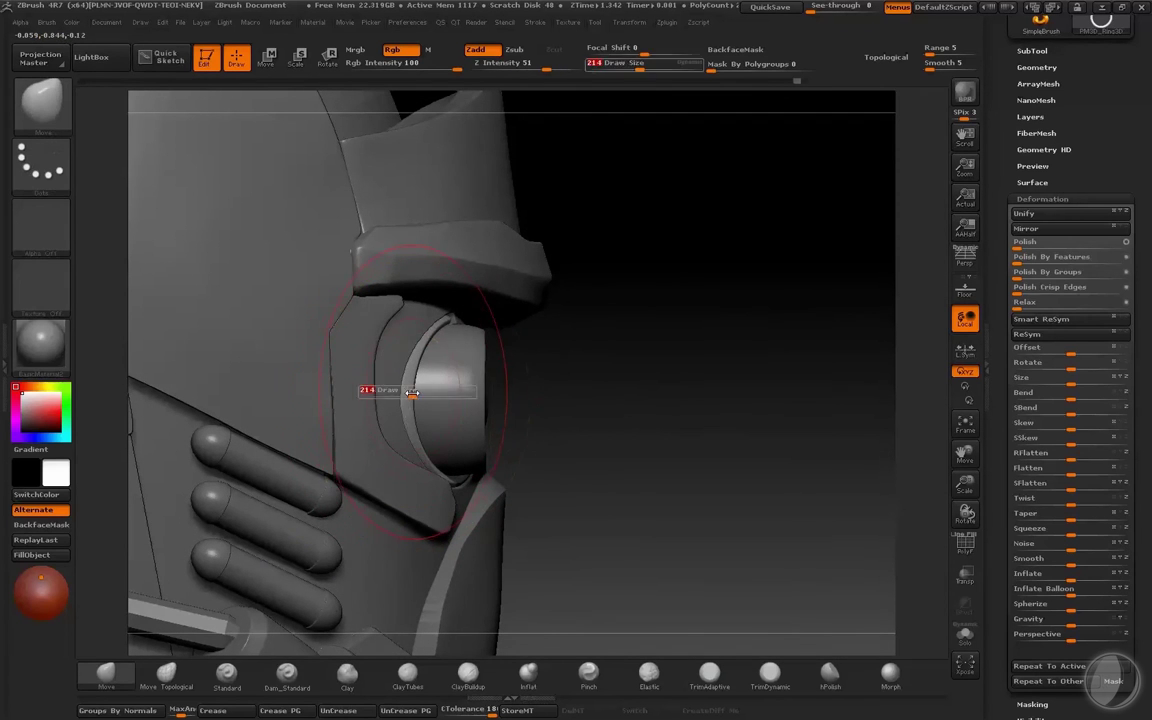
left_click_drag(411, 395, 407, 396)
mouse_move(602, 404)
left_mouse_down()
mouse_move(205, 567)
mouse_move(194, 468)
mouse_move(694, 247)
mouse_move(700, 262)
left_mouse_up()
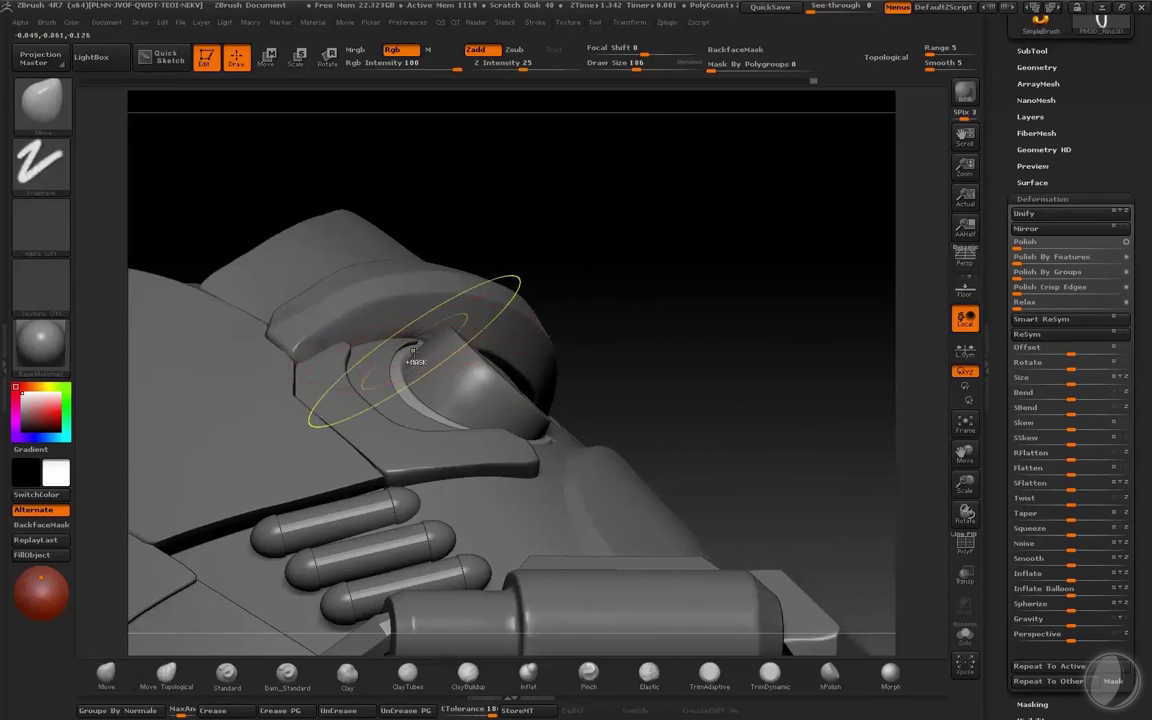
key("ctrl+z")
Step: Refine the ring's fit in the socket with small Move brush strokes, reducing the draw size to 131
left_click_drag(436, 313, 443, 304)
mouse_move(620, 215)
left_mouse_down()
mouse_move(425, 440)
mouse_move(522, 465)
left_mouse_up()
mouse_move(655, 427)
left_mouse_down()
mouse_move(560, 430)
mouse_move(506, 414)
left_mouse_up()
left_click(542, 426)
key("s")
left_click_drag(813, 420, 537, 419, "shift")
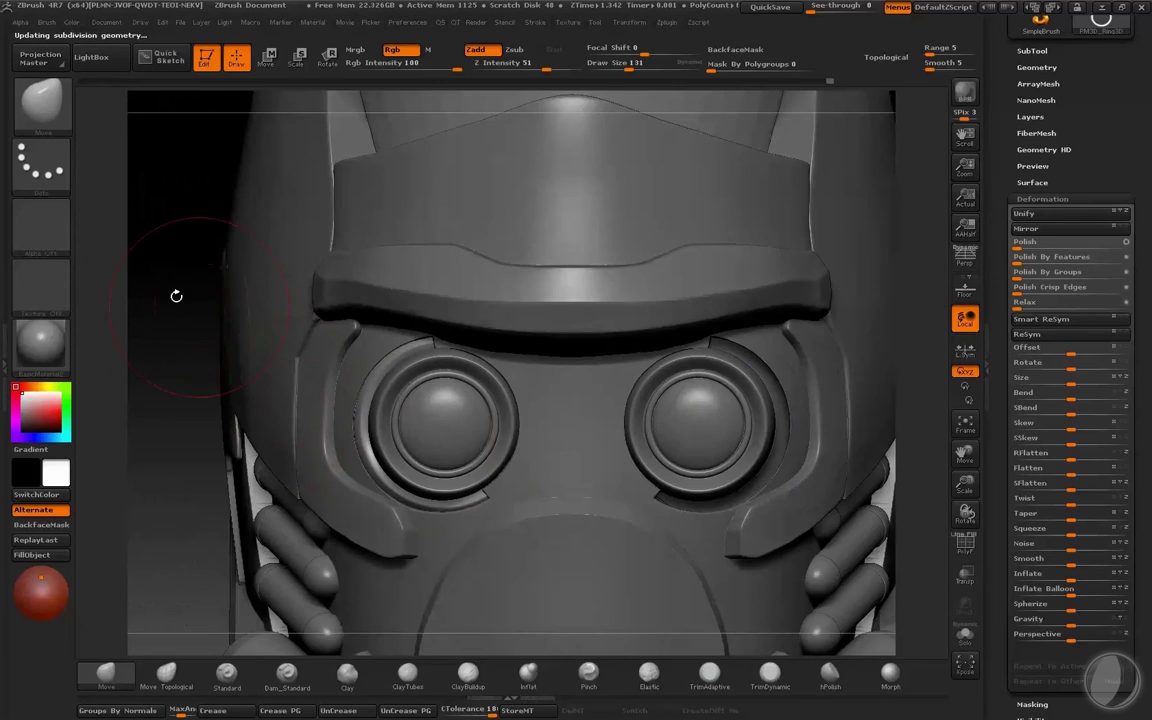
Step: Save the tool as PM3D_Ring3D.ztl in the Star lord Mask folder
left_click_drag(175, 296, 430, 318)
scroll(1076, 50, "up", 4)
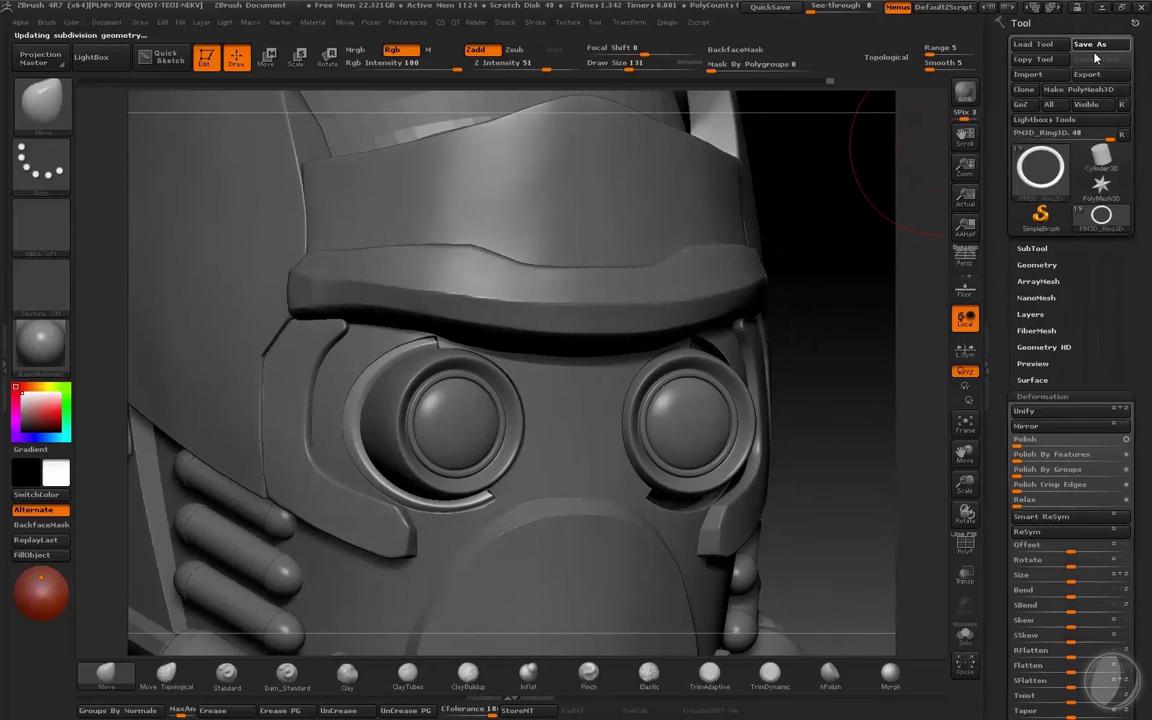
left_click(1090, 45)
left_click(789, 568)
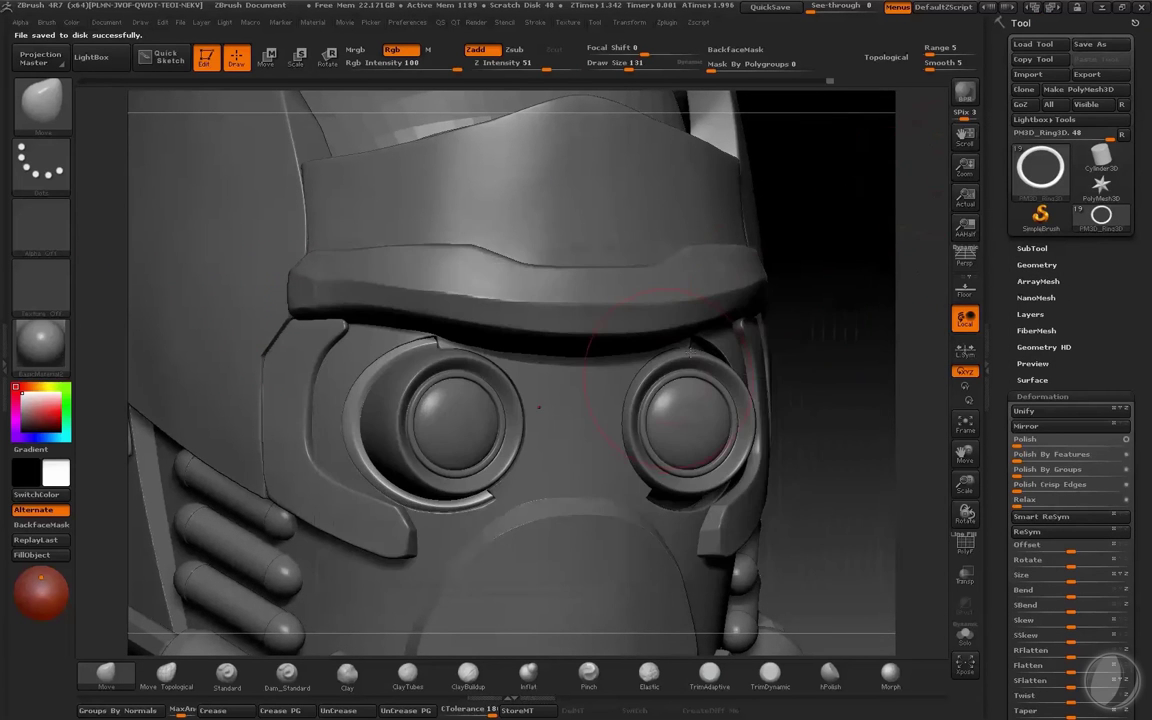
Step: Delete the PM3D_Ring3D.ZTL file and save the tool over Star Lord Mask 2.ZTL
left_click(1106, 46)
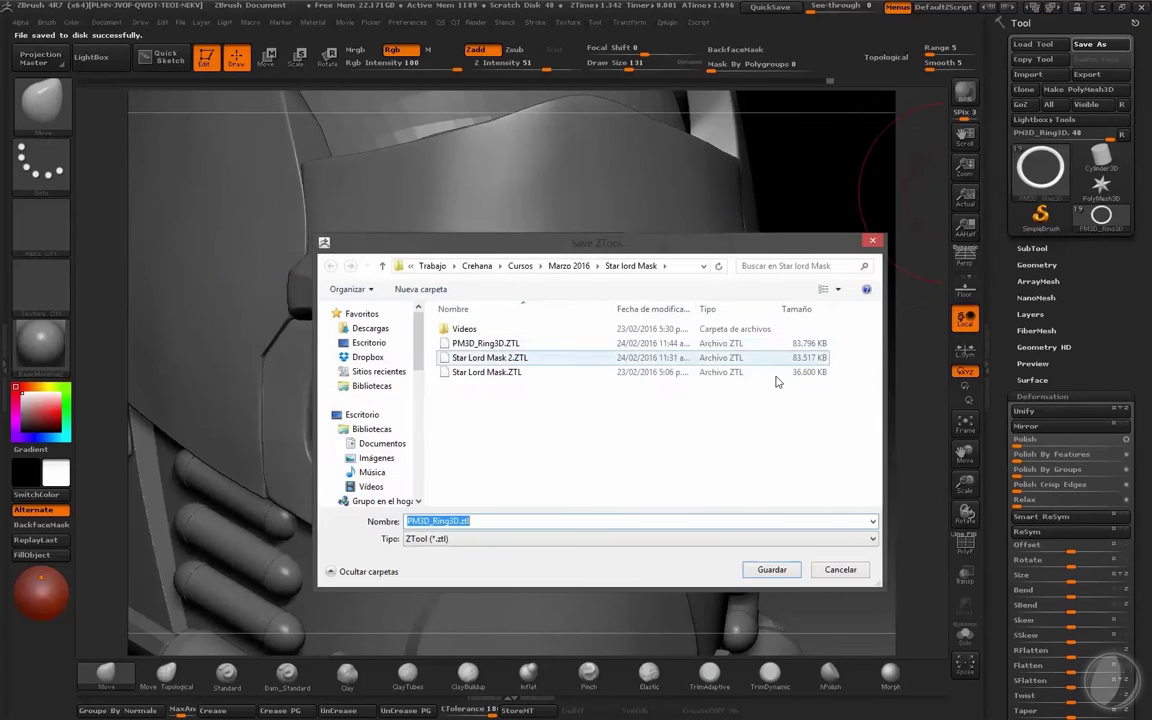
left_click(501, 343)
key("Delete")
left_click(511, 345)
left_click(776, 571)
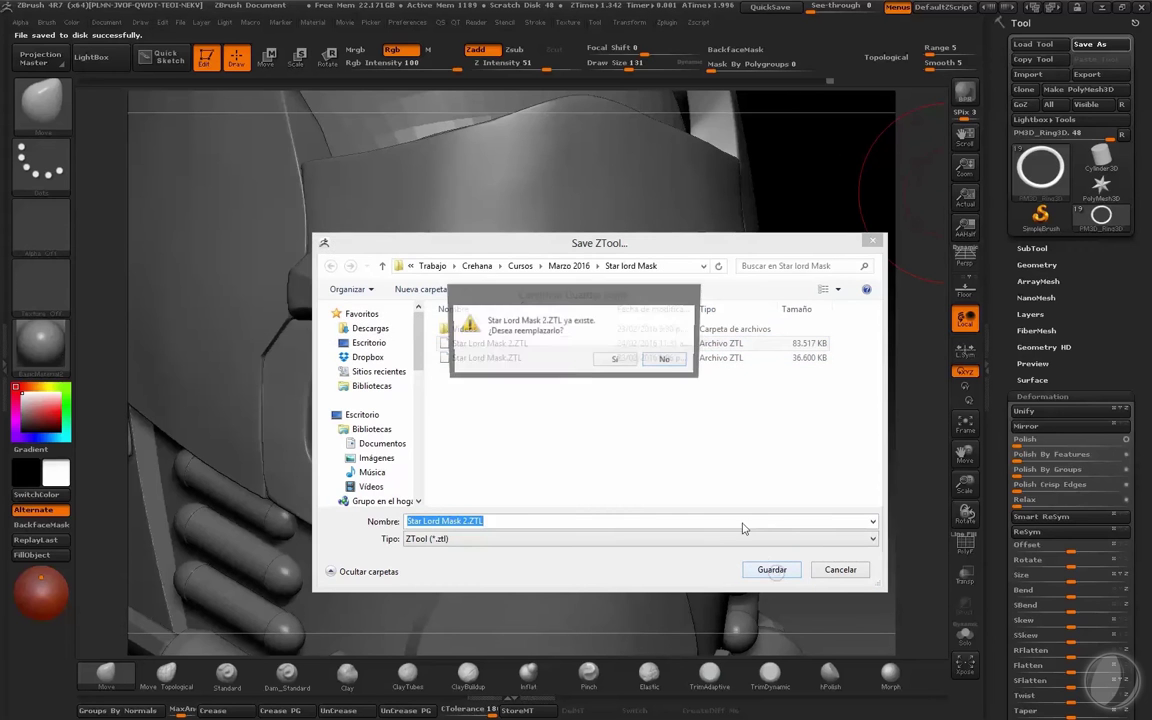
left_click(614, 359)
Step: Isolate the ring, reshape it with the Move brush at draw size 220, and show the whole mask again
left_click_drag(833, 389, 830, 417, "shift")
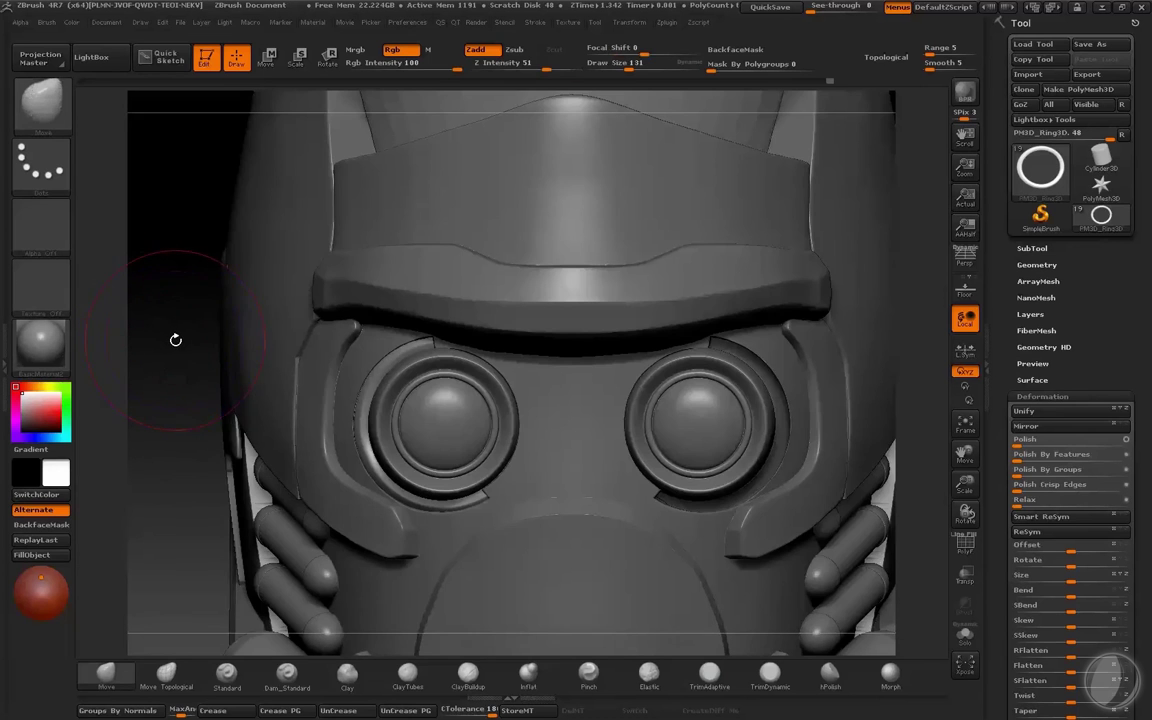
key("alt+s")
left_click_drag(176, 341, 255, 288, "alt")
key("alt+s")
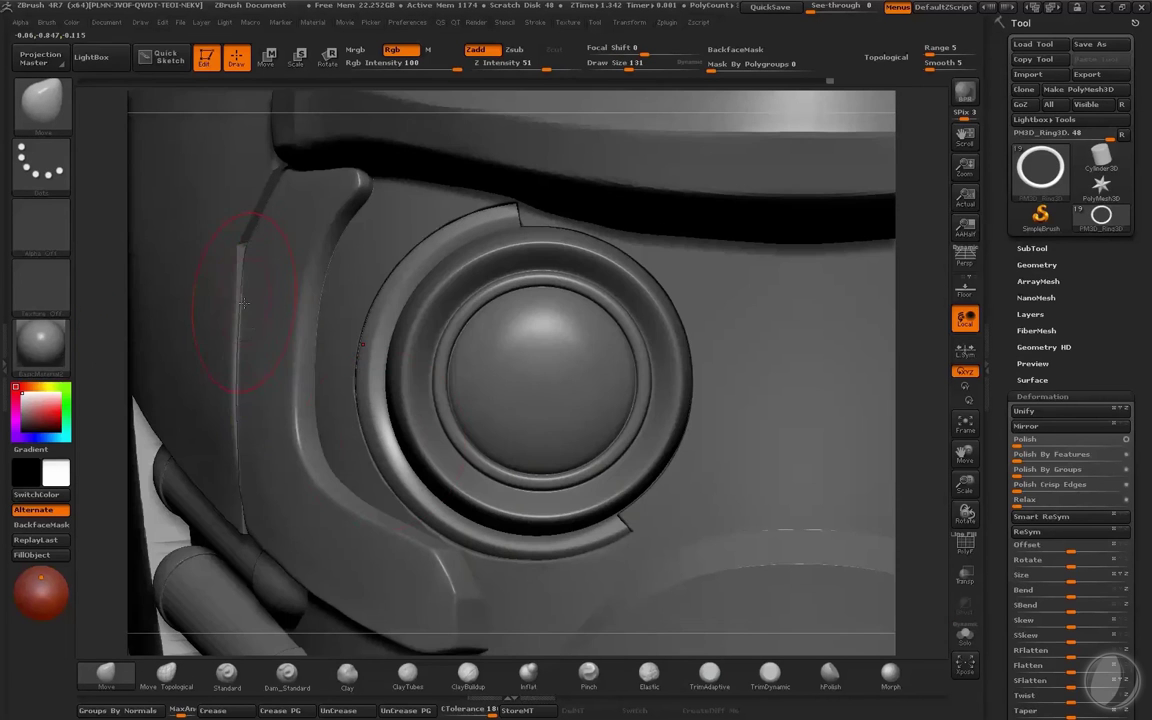
key("s")
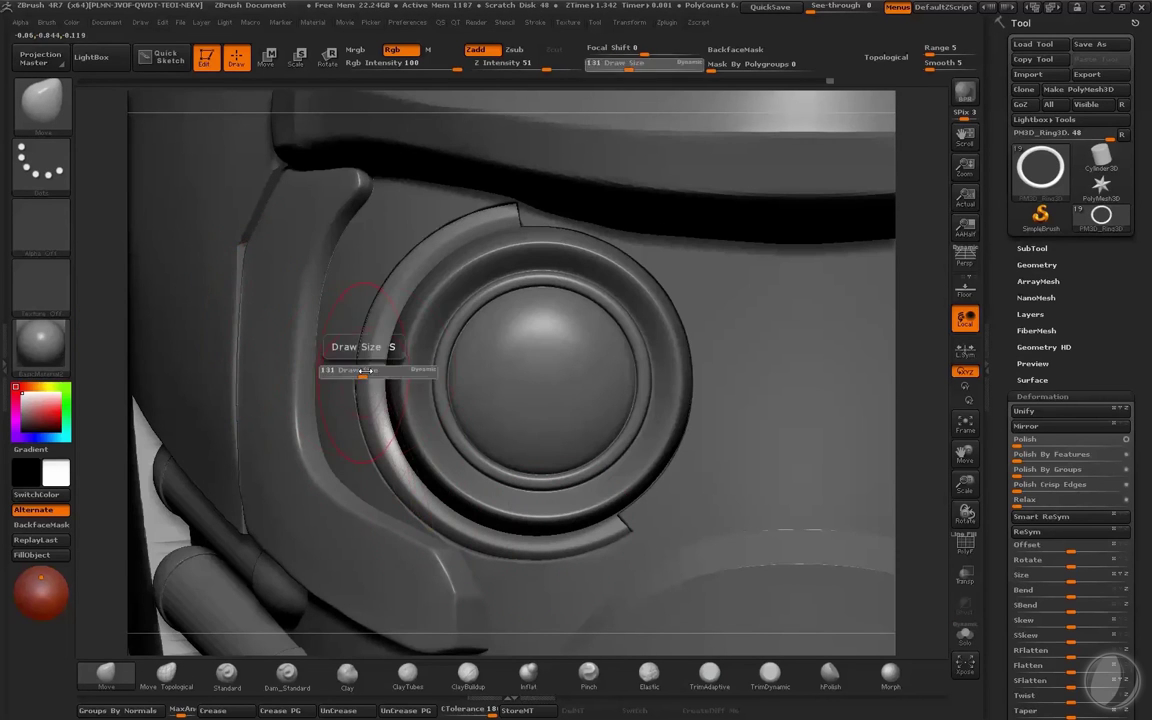
key("alt+s")
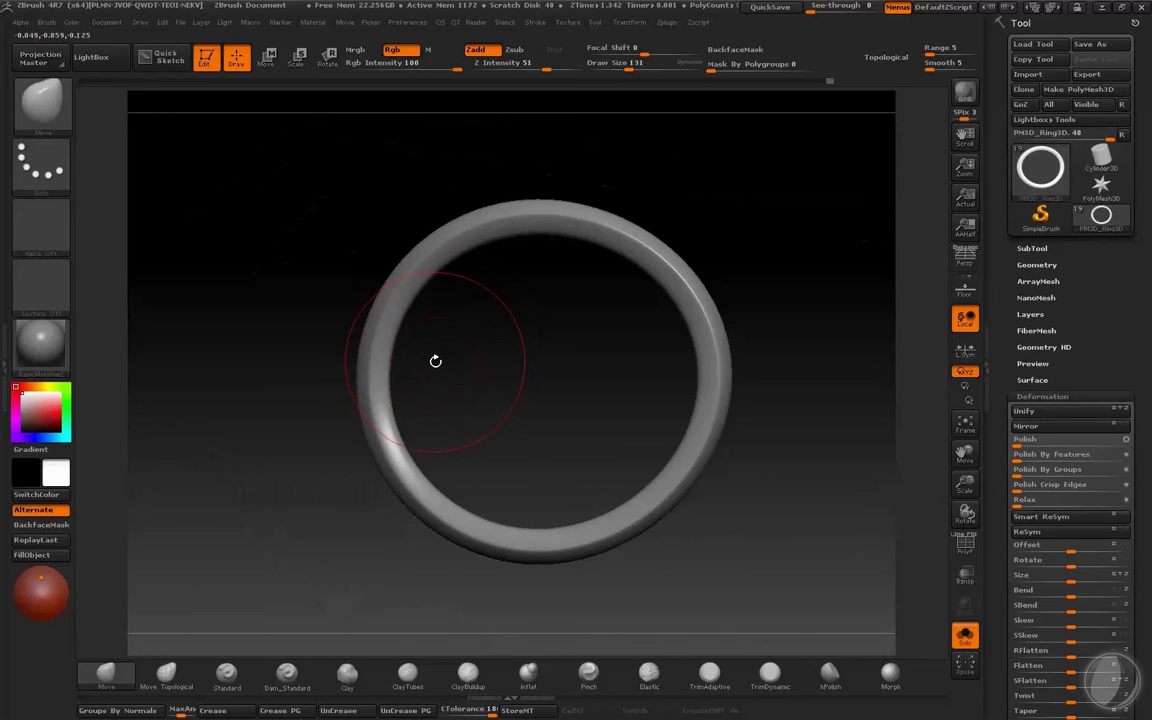
key("s")
left_click_drag(435, 360, 476, 360)
key("alt+s")
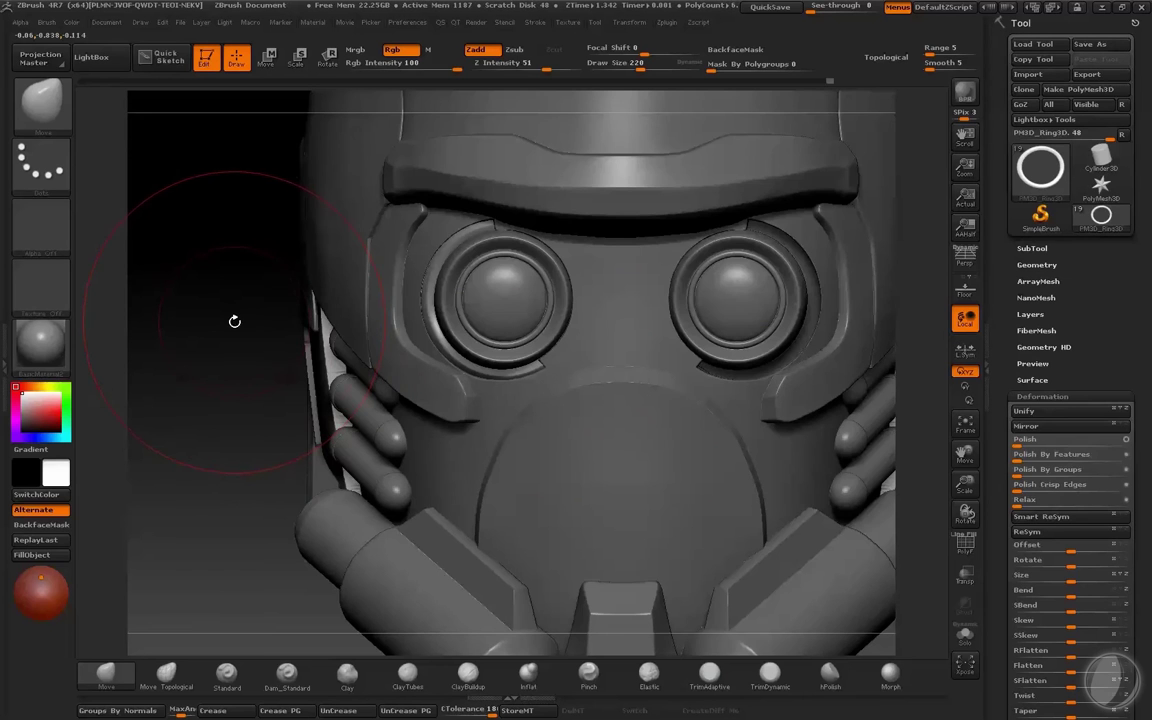
Step: Delete the ring's lower subdivision levels and apply Mirror And Weld to copy it around the other eye
mouse_move(226, 303)
left_mouse_down()
mouse_move(190, 305)
mouse_move(244, 309)
left_mouse_up()
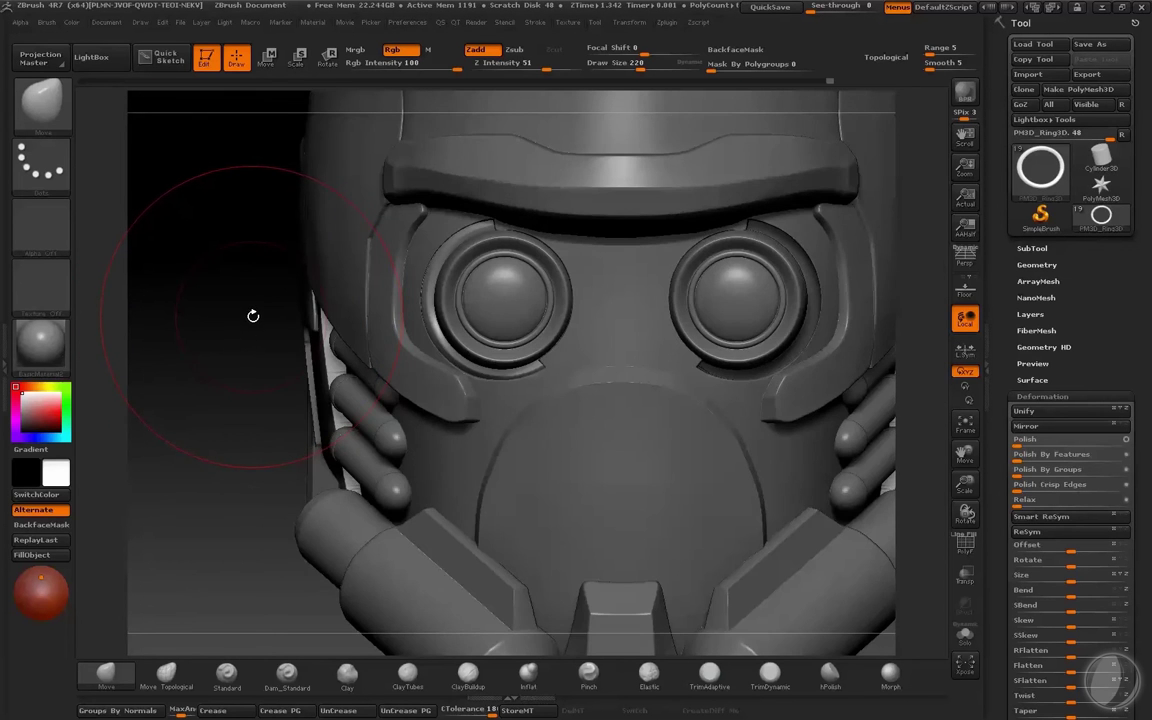
key("alt+s")
key("space")
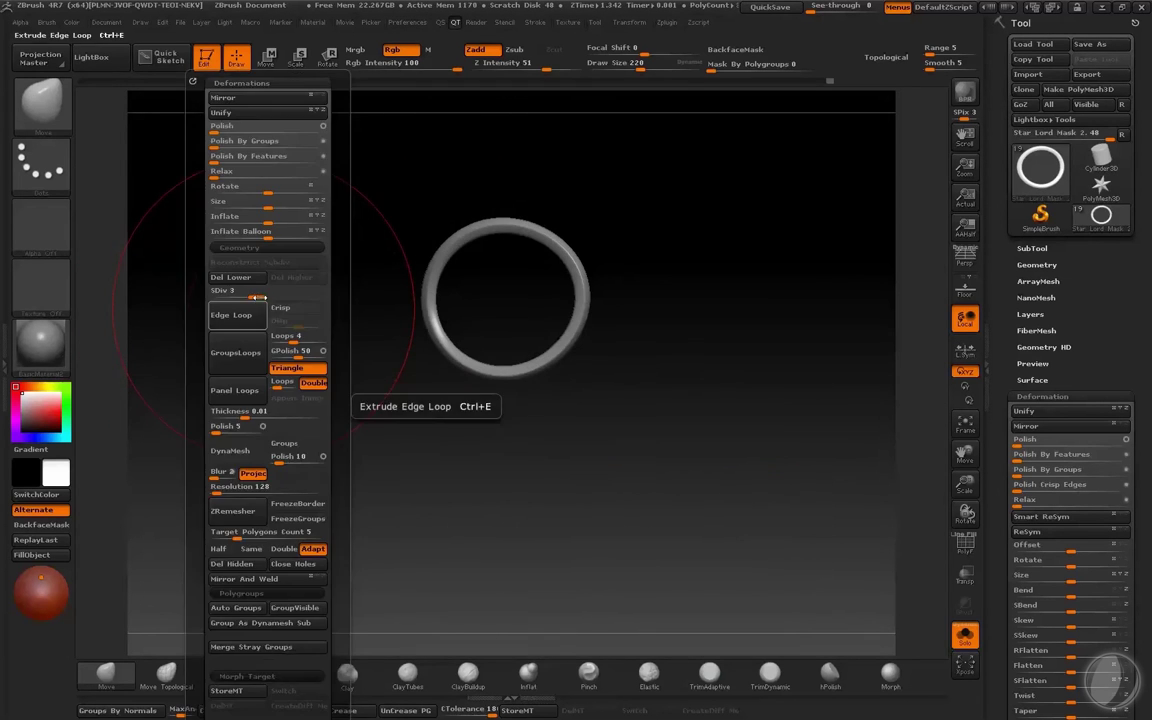
key("space")
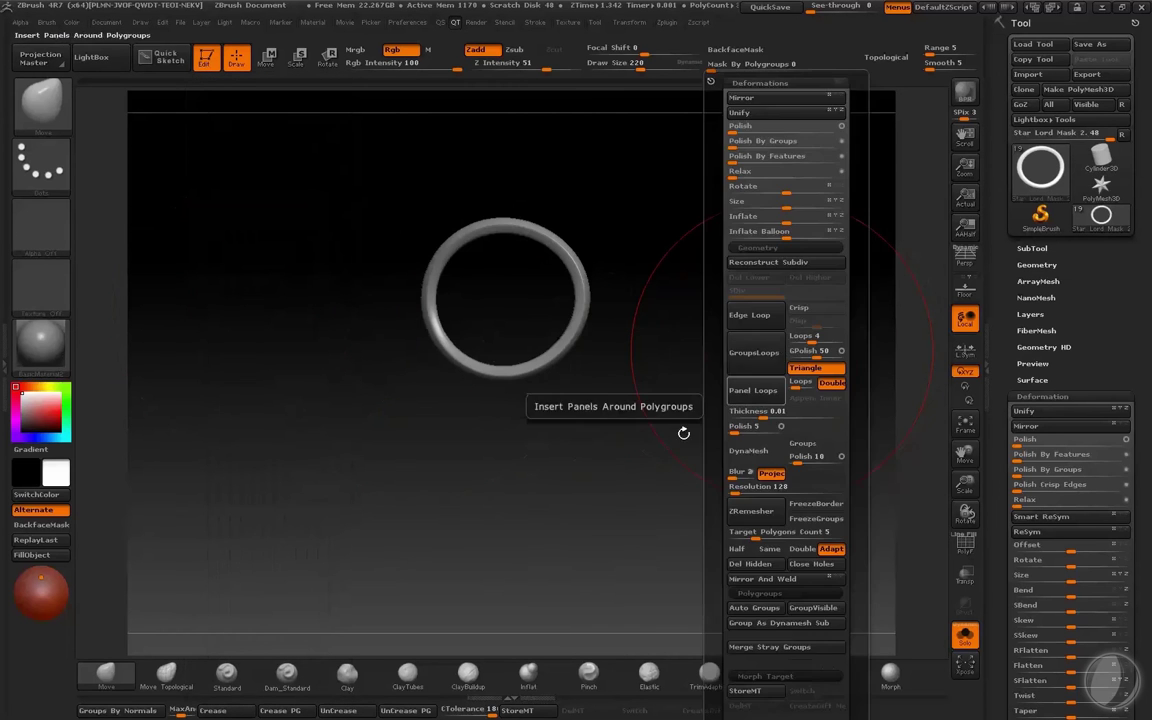
key("space")
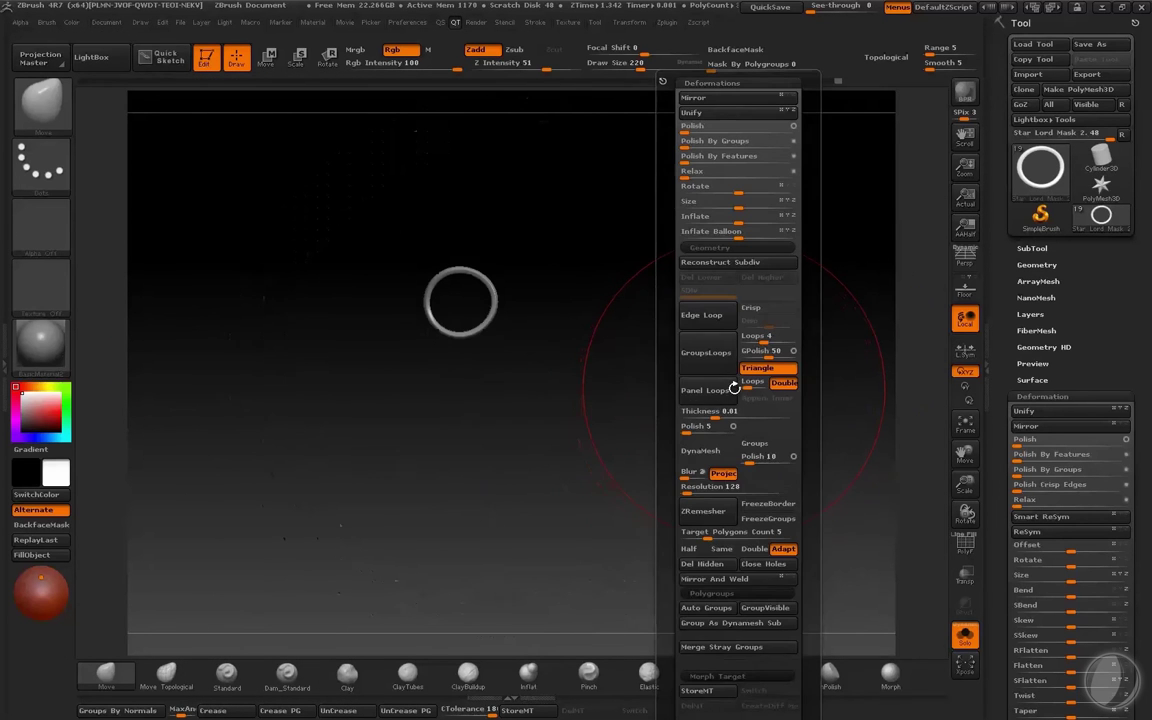
left_click(731, 583)
Step: Select the brow plate subtool and adjust the middle of its lower edge with the Move brush at draw sizes 155 and 170
key("s")
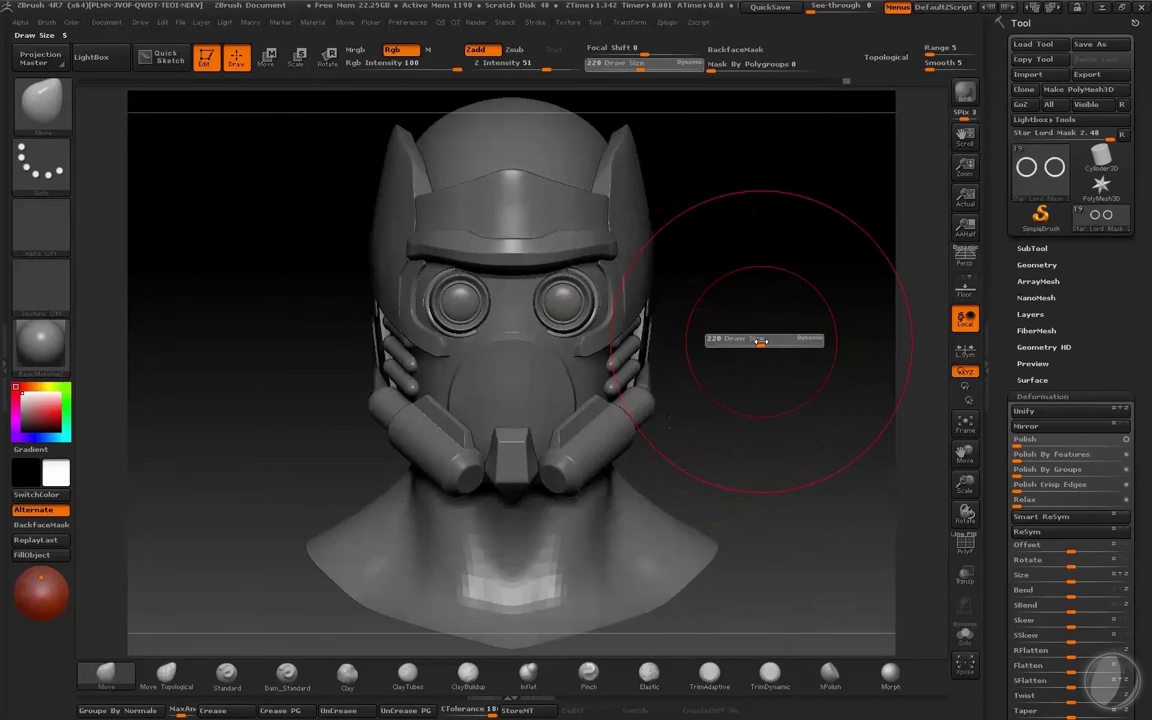
left_click_drag(698, 369, 751, 355)
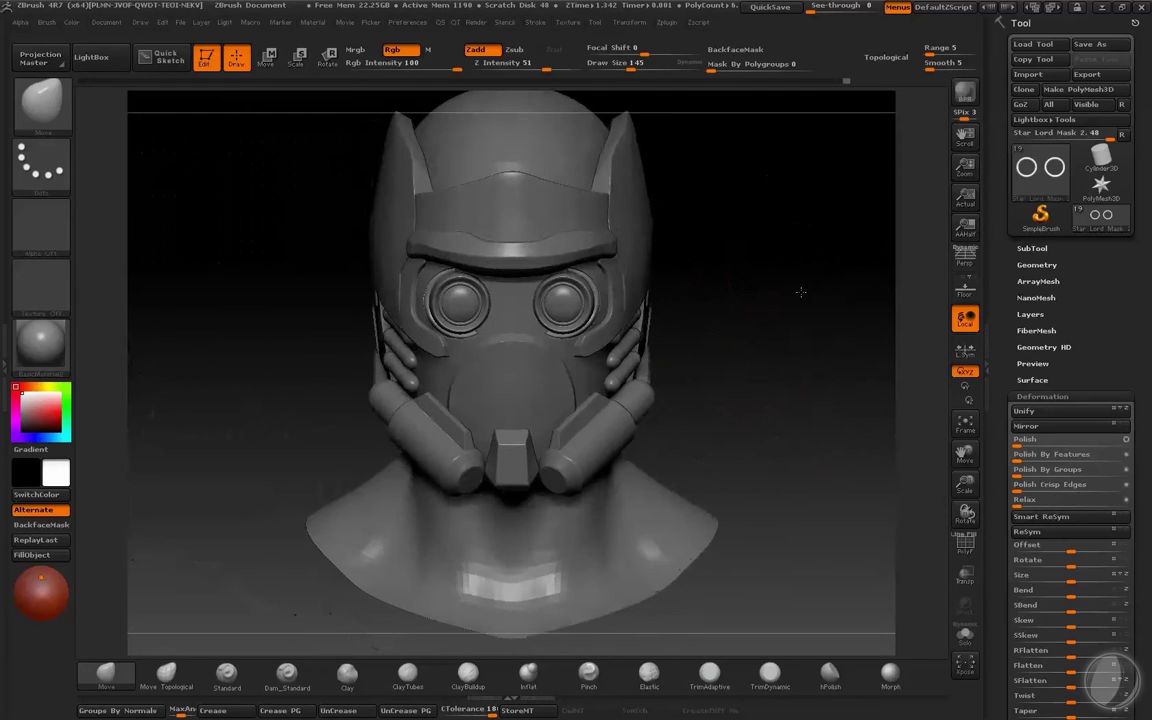
left_click(1011, 710)
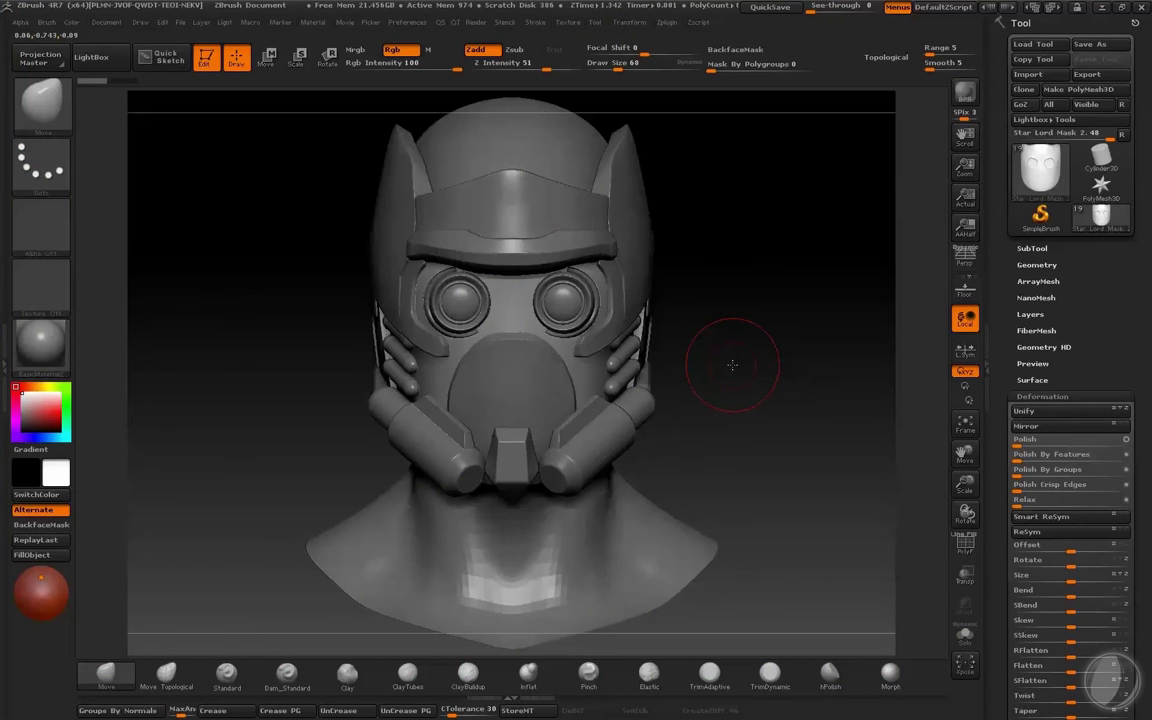
left_click_drag(815, 252, 772, 279)
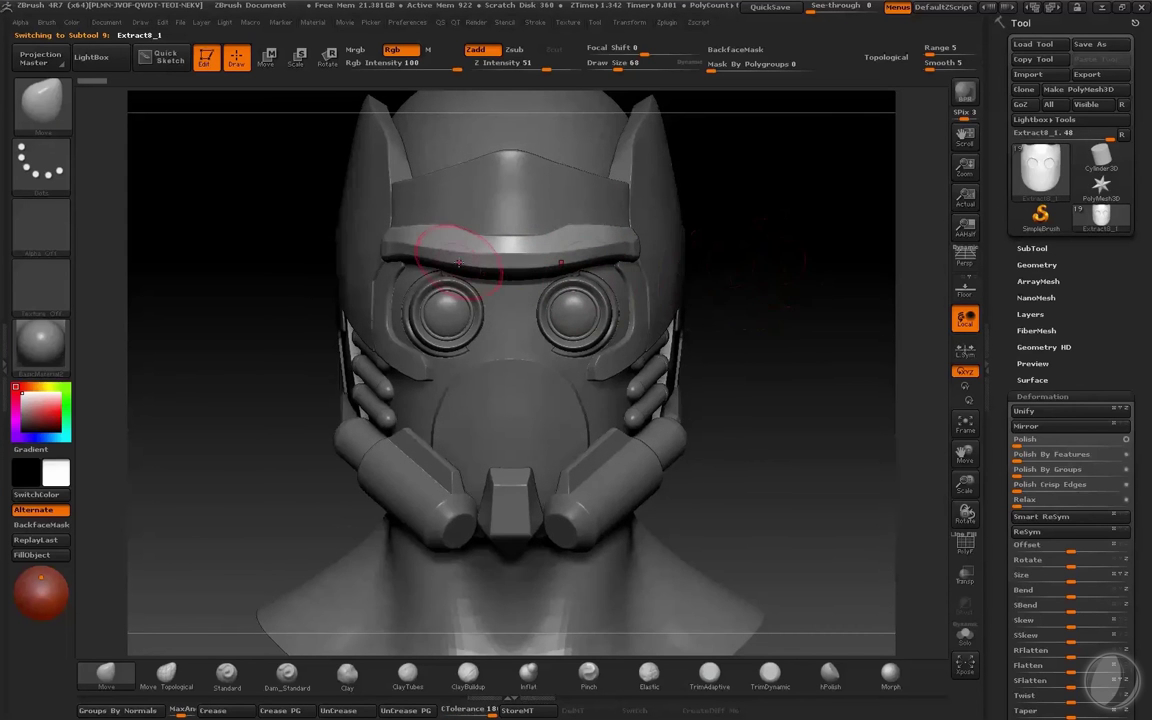
key("s")
mouse_move(459, 263)
left_mouse_down()
mouse_move(478, 263)
mouse_move(446, 272)
left_mouse_up()
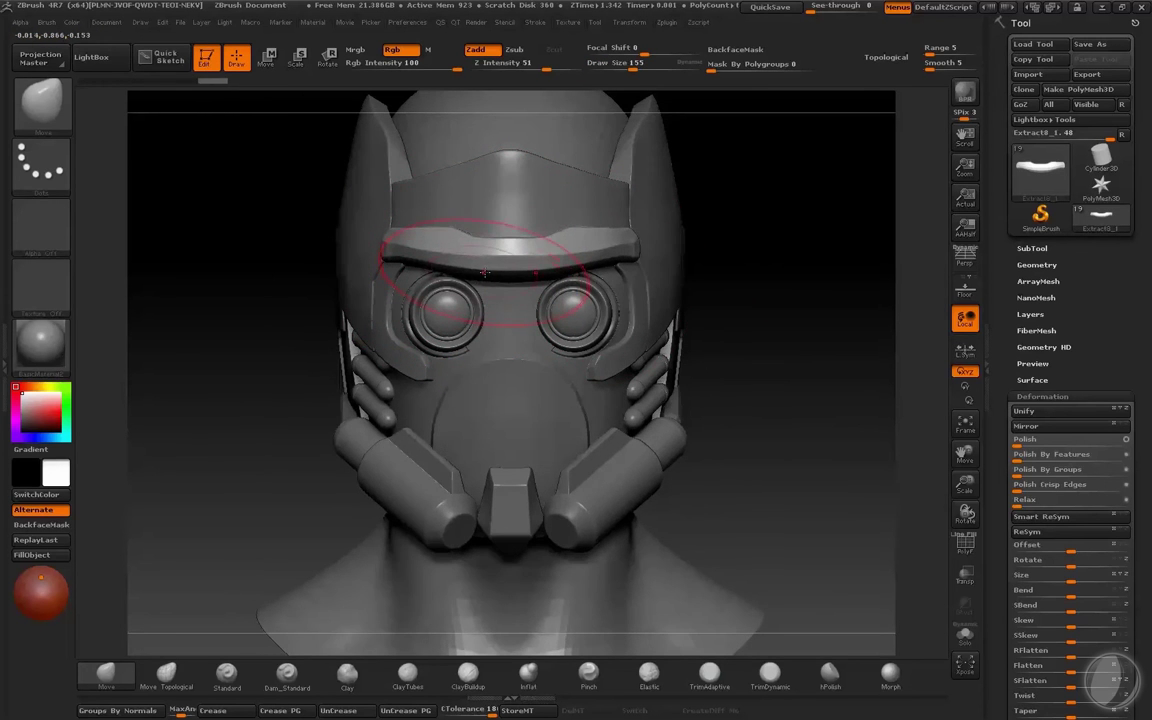
key("bracketleft")
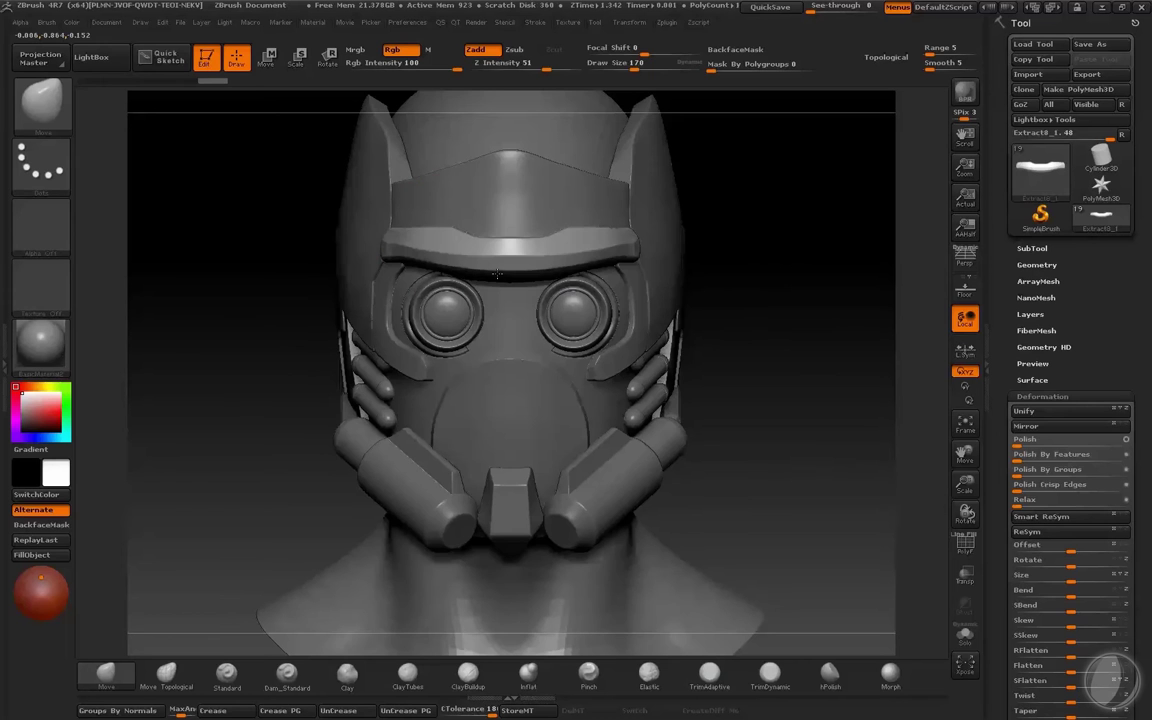
key("s")
left_click_drag(497, 271, 488, 271)
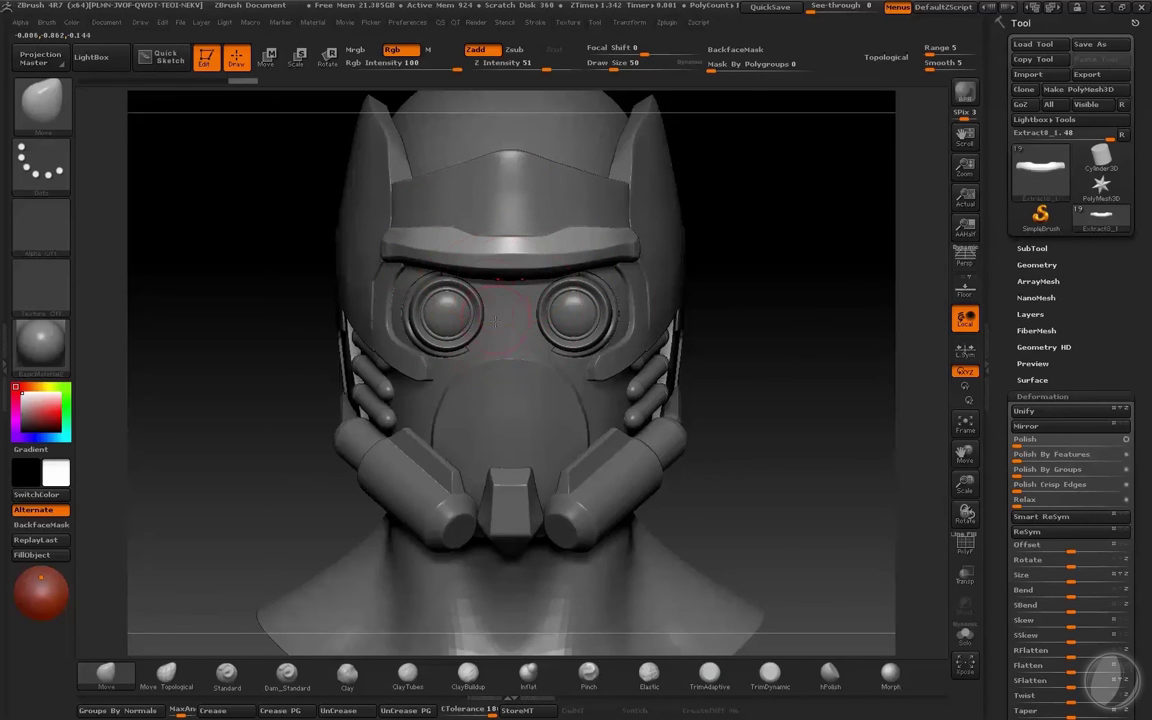
Step: Select the eyepiece cylinder subtool and reshape it in isolation with the Move brush at draw size 238
left_click_drag(784, 315, 846, 337, "alt")
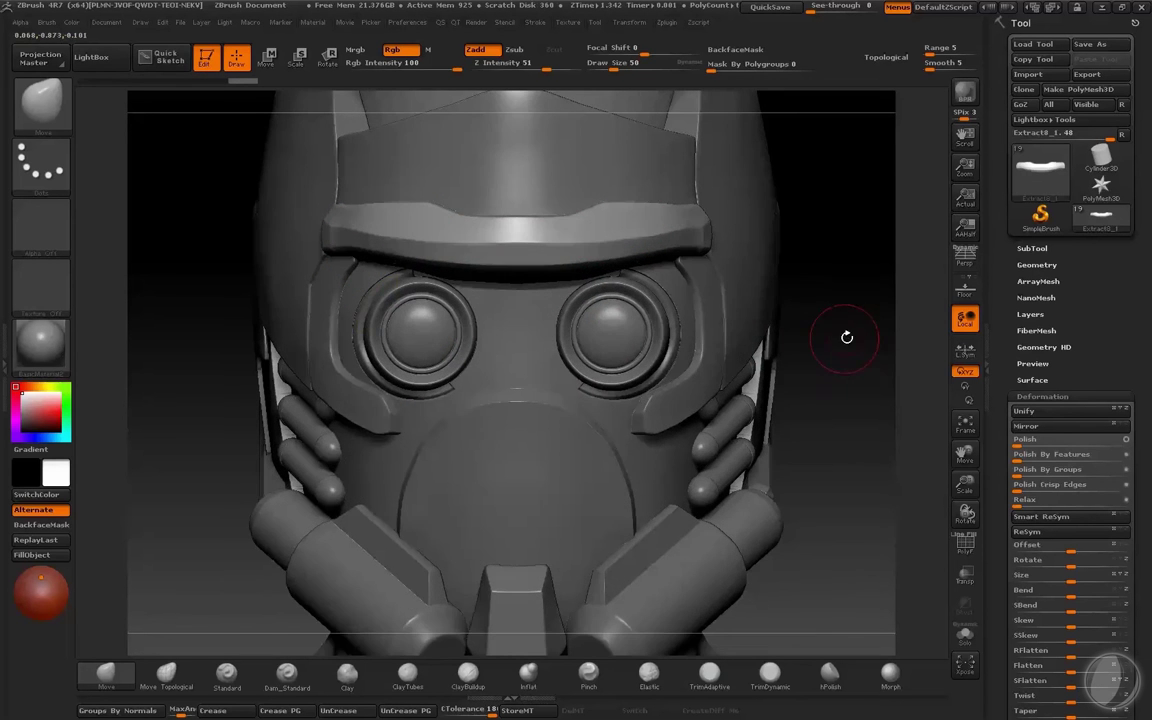
left_click(381, 305, "alt")
key("alt+s")
left_click_drag(874, 381, 856, 383, "shift")
mouse_move(434, 401)
left_mouse_down("shift")
mouse_move(376, 310)
mouse_move(445, 438)
left_mouse_up("shift")
key("s")
mouse_move(360, 342)
left_mouse_down()
mouse_move(381, 342)
mouse_move(364, 341)
left_mouse_up()
key("s")
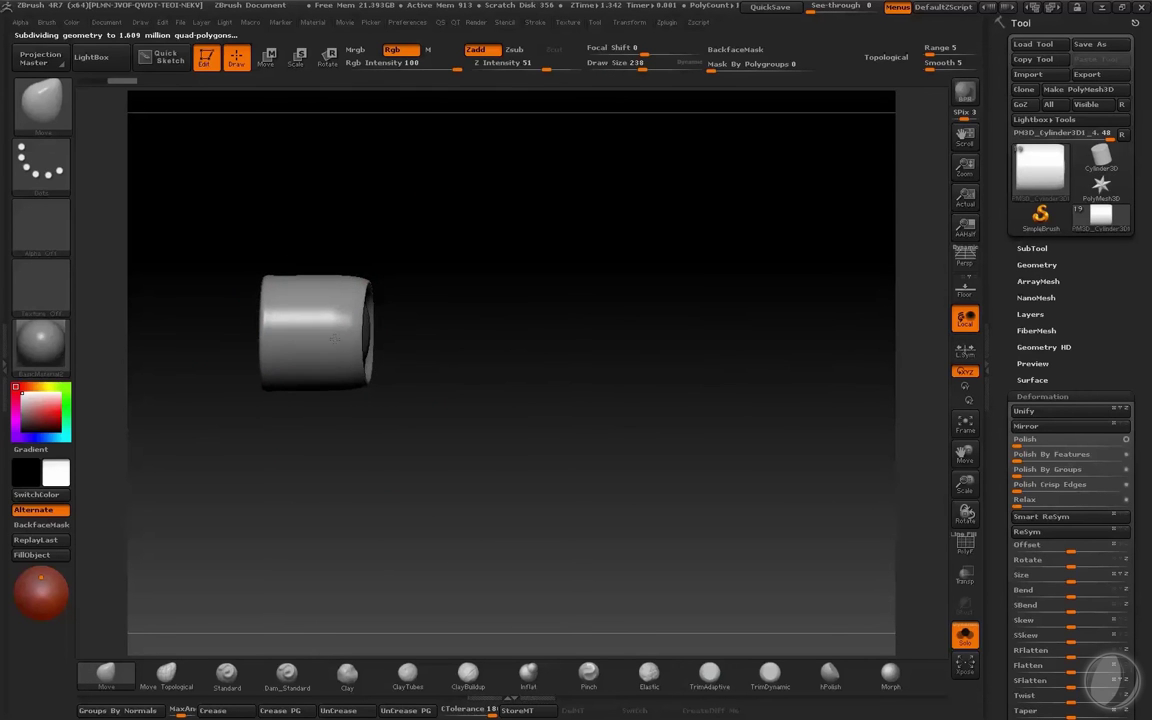
left_click_drag(363, 444, 298, 450, "shift")
key("alt+s")
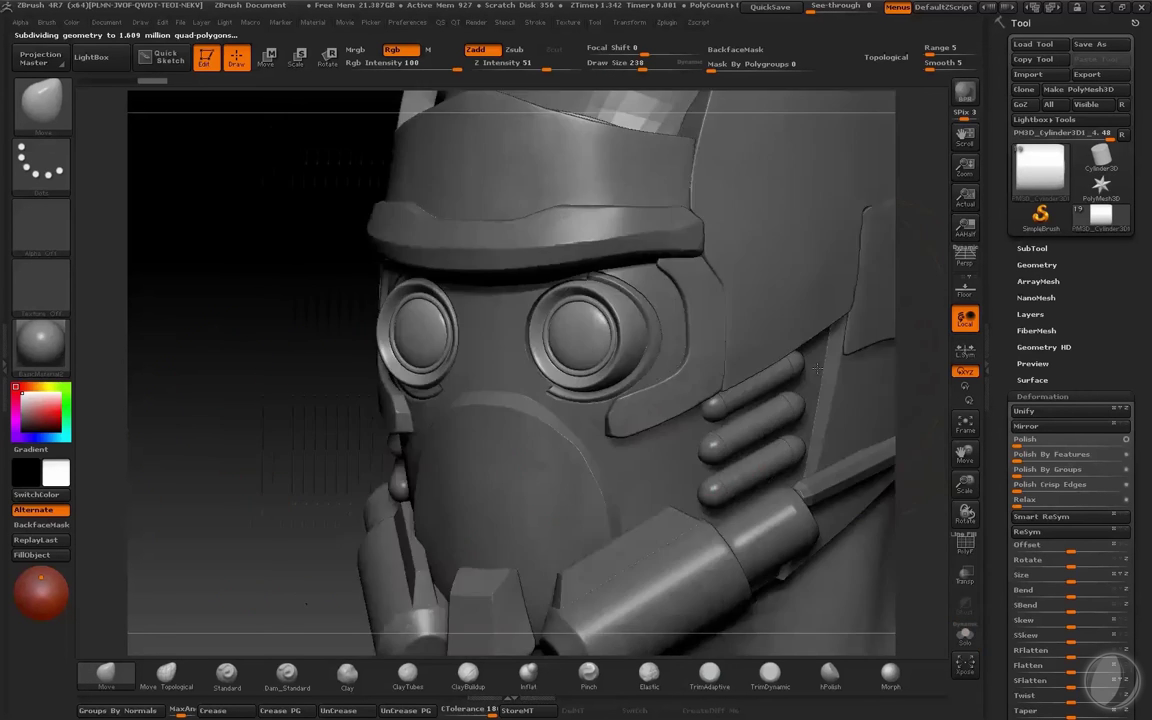
Step: Adjust the front rim of the eyepiece from side views with the Move brush at draw sizes 340 and 264
mouse_move(818, 371)
left_mouse_down()
mouse_move(544, 309)
mouse_move(373, 334)
left_mouse_up()
key("bracketright")
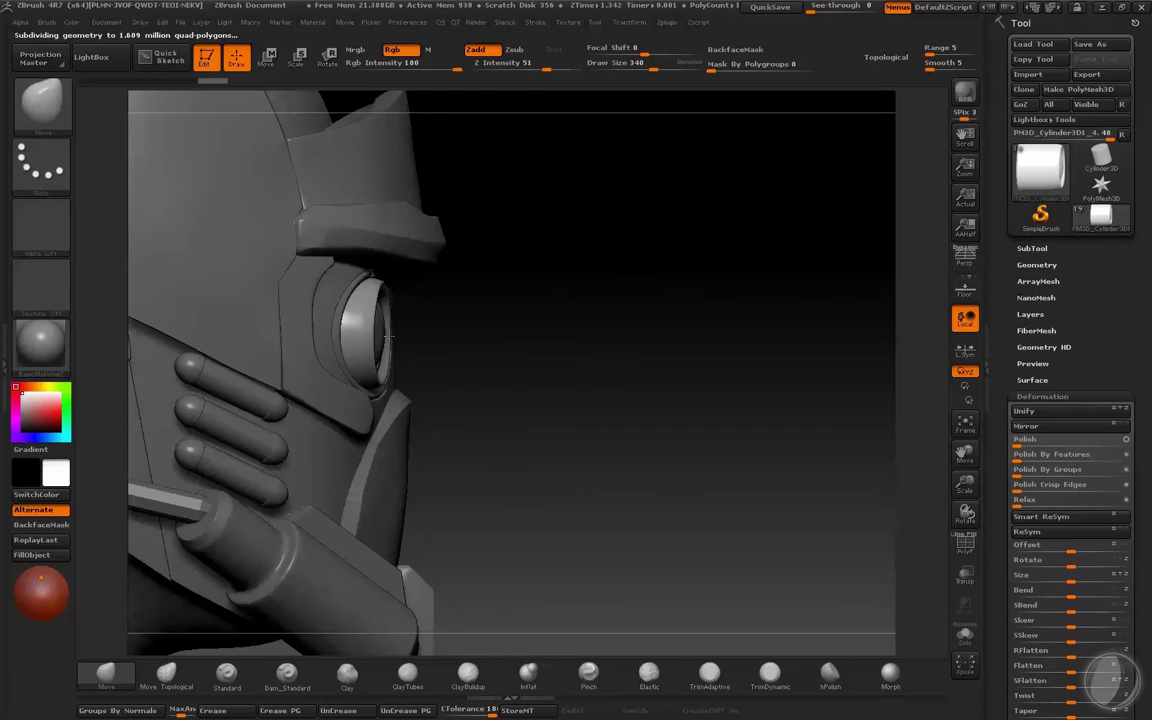
key("bracketleft")
left_click_drag(436, 338, 235, 335)
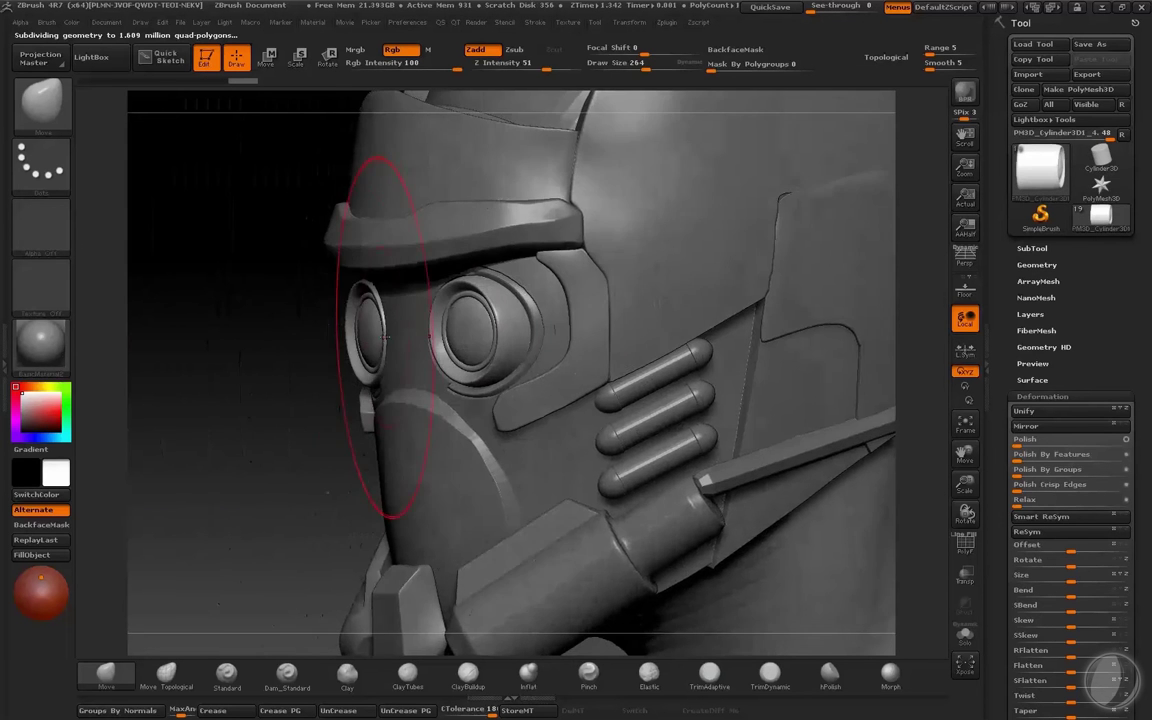
left_click_drag(332, 380, 290, 386)
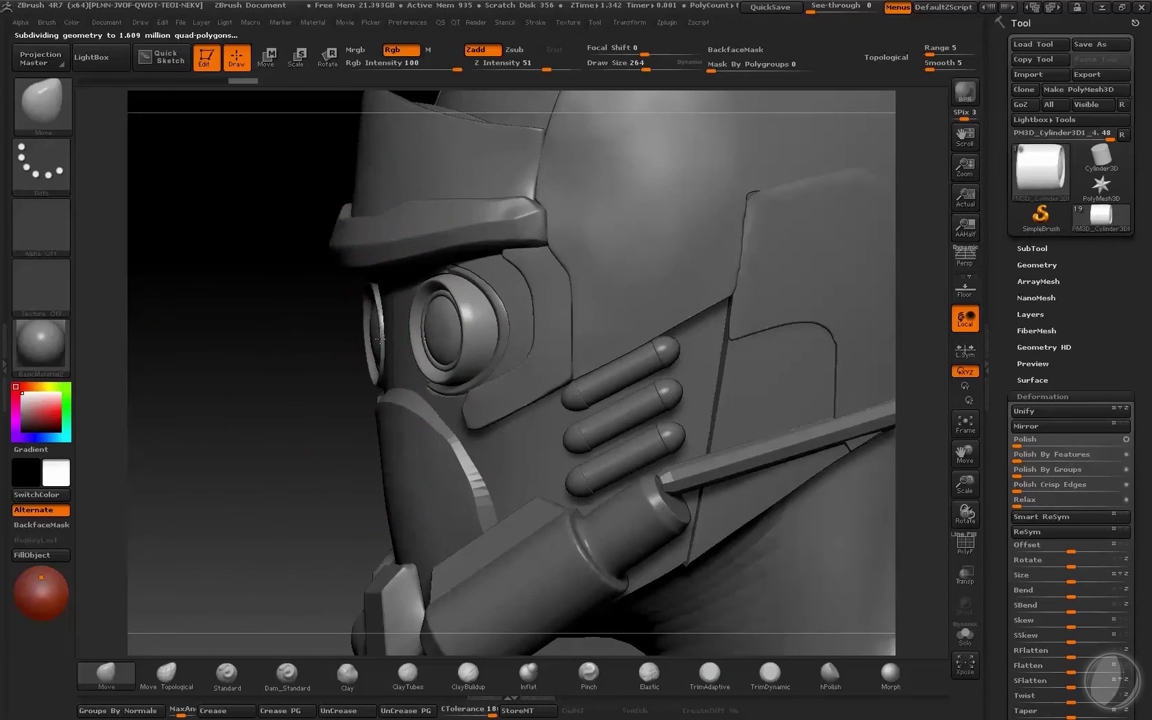
left_click_drag(375, 340, 424, 360)
Step: Refine the angle and protrusion of the eyepieces with the Move brush at draw sizes 468, 362 and 417
mouse_move(784, 329)
left_mouse_down()
mouse_move(853, 335)
mouse_move(720, 391)
mouse_move(640, 385)
mouse_move(787, 406)
mouse_move(847, 393)
mouse_move(761, 386)
mouse_move(769, 429)
mouse_move(488, 330)
mouse_move(525, 327)
left_mouse_up()
key("s")
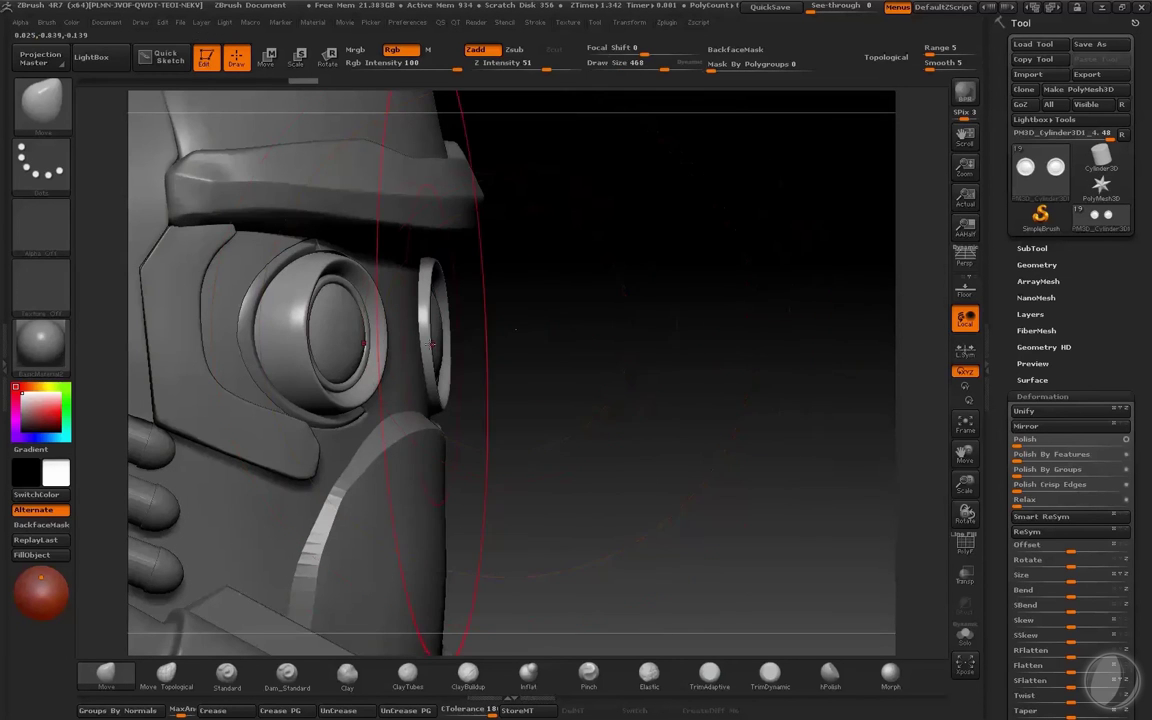
key("s")
left_click_drag(399, 332, 386, 332)
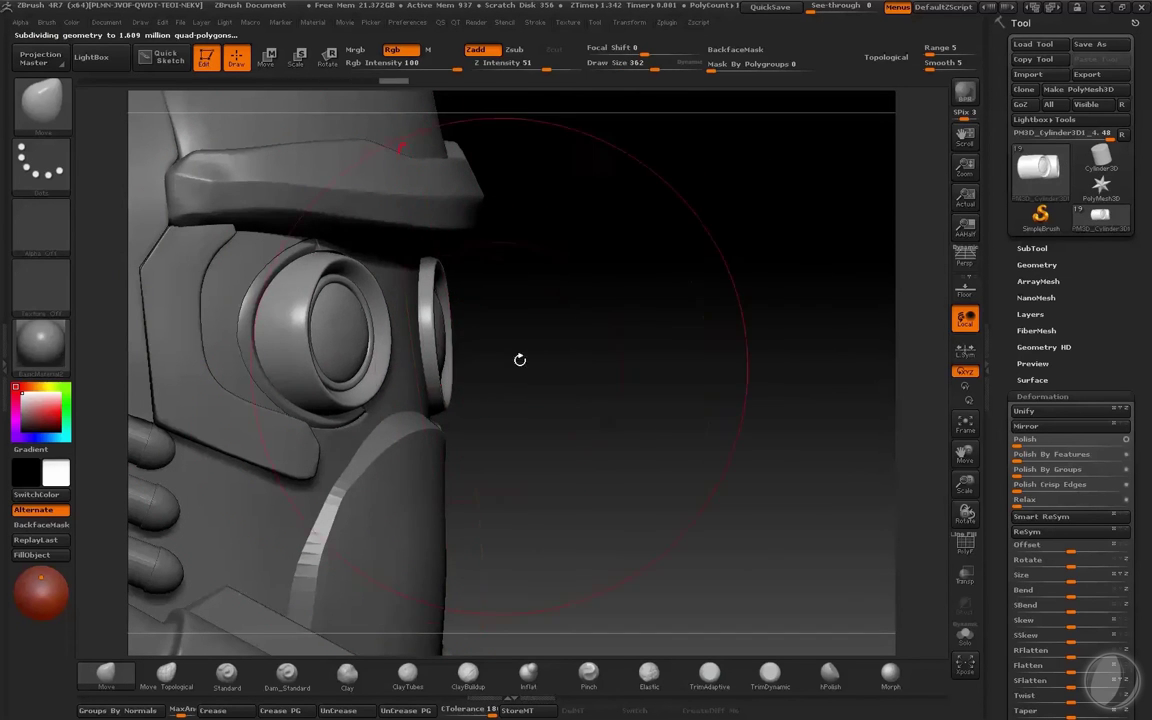
left_click_drag(519, 359, 448, 328)
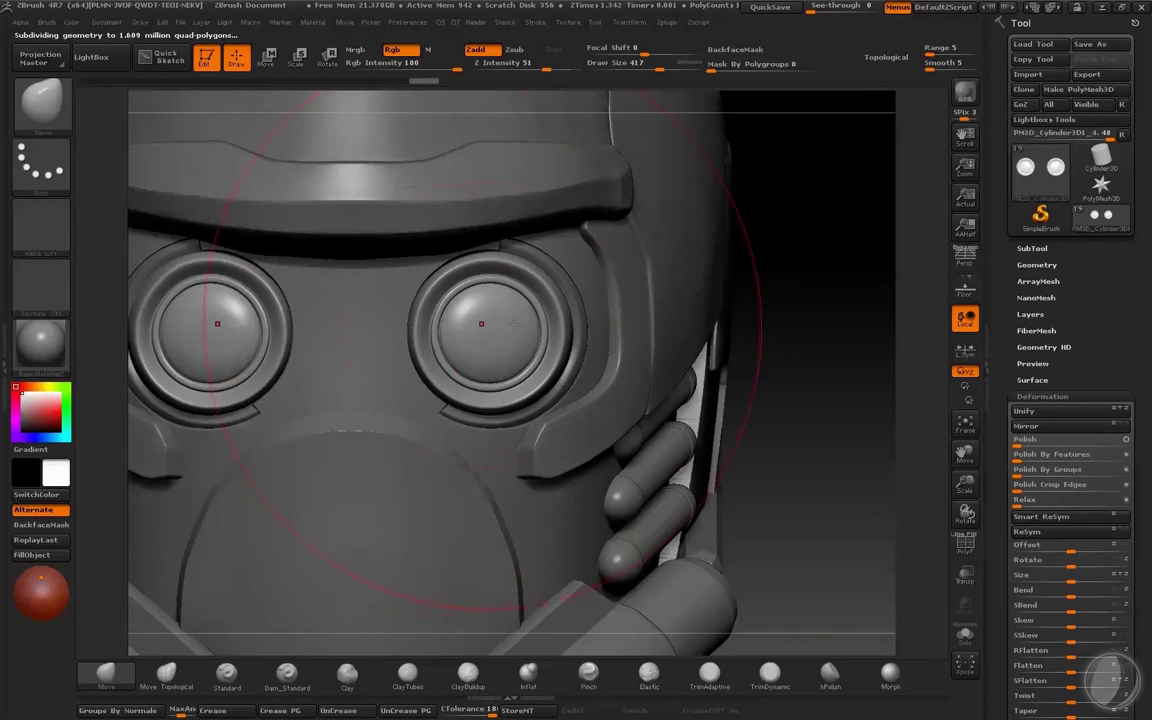
left_click_drag(782, 380, 577, 340)
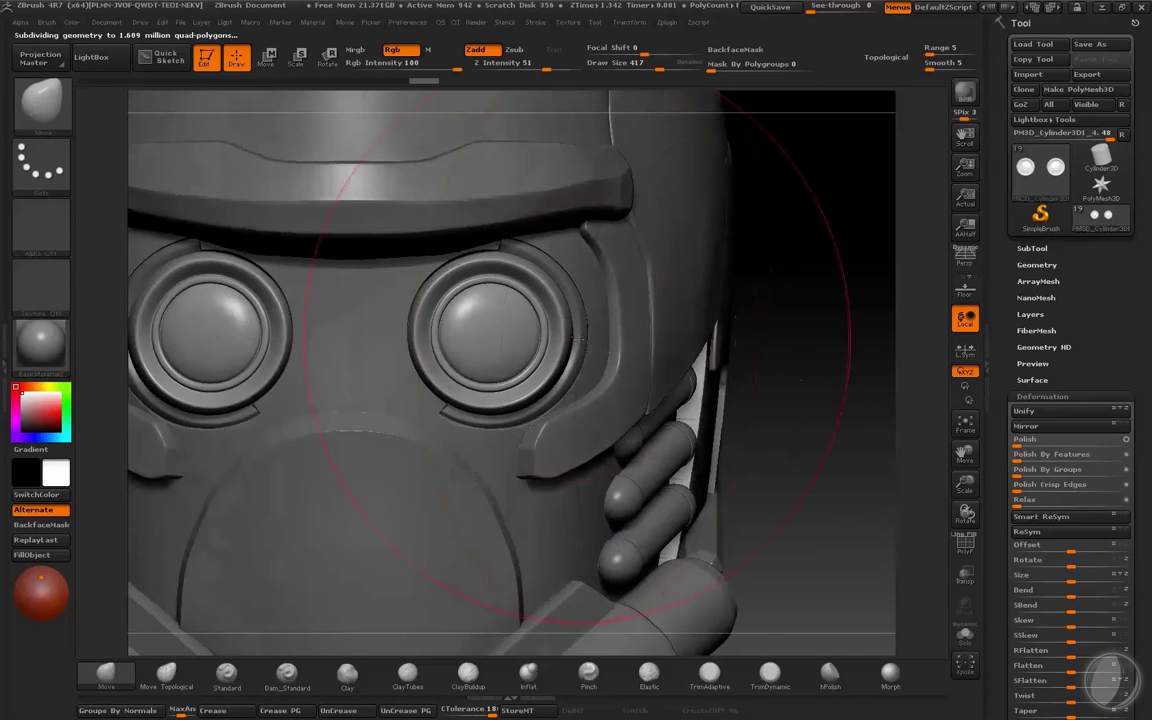
left_click_drag(800, 409, 796, 343, "alt")
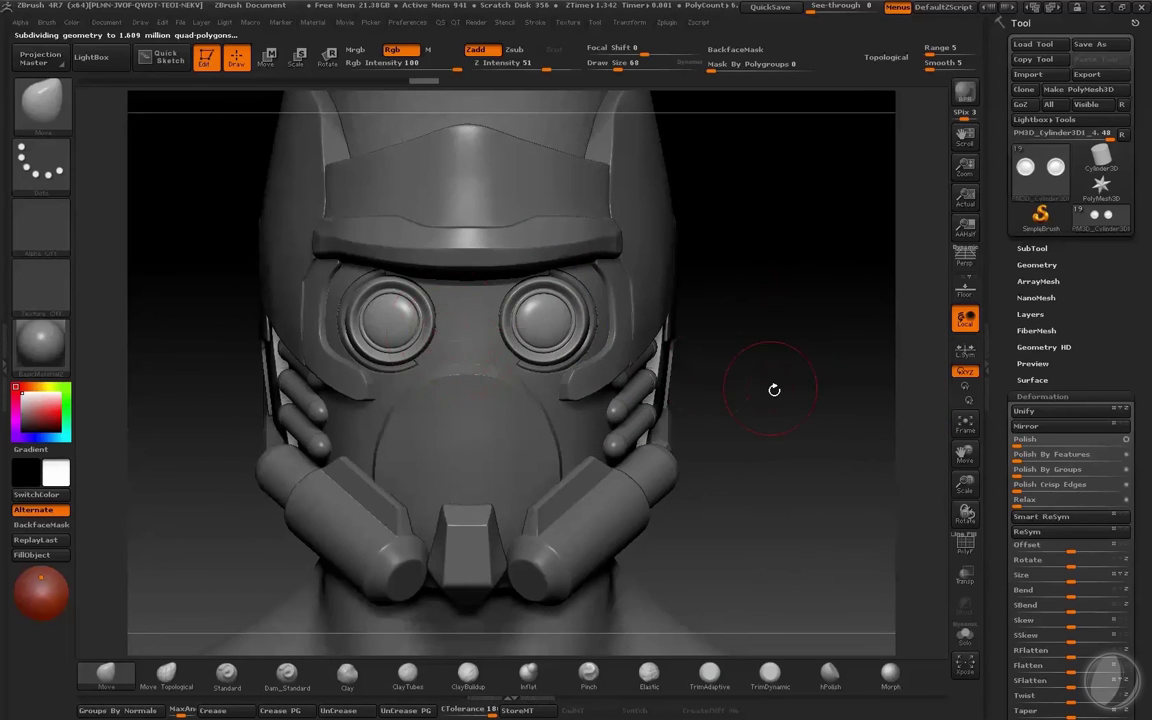
mouse_move(774, 388)
left_mouse_down()
mouse_move(764, 355)
mouse_move(688, 344)
mouse_move(740, 306)
mouse_move(813, 362)
mouse_move(853, 354)
left_mouse_up()
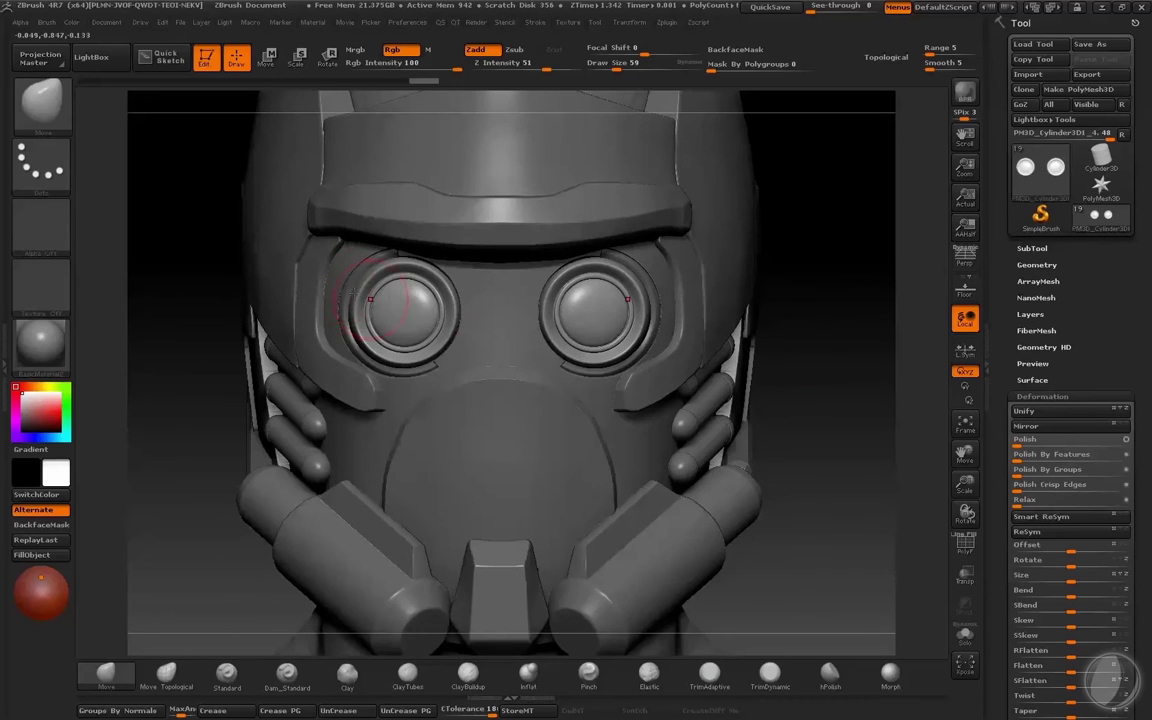
Step: Adjust the eyepieces within their sockets from the front with the Move brush at draw sizes 105, 65 and 89
key("s")
left_click_drag(368, 295, 376, 294)
key("ctrl+d")
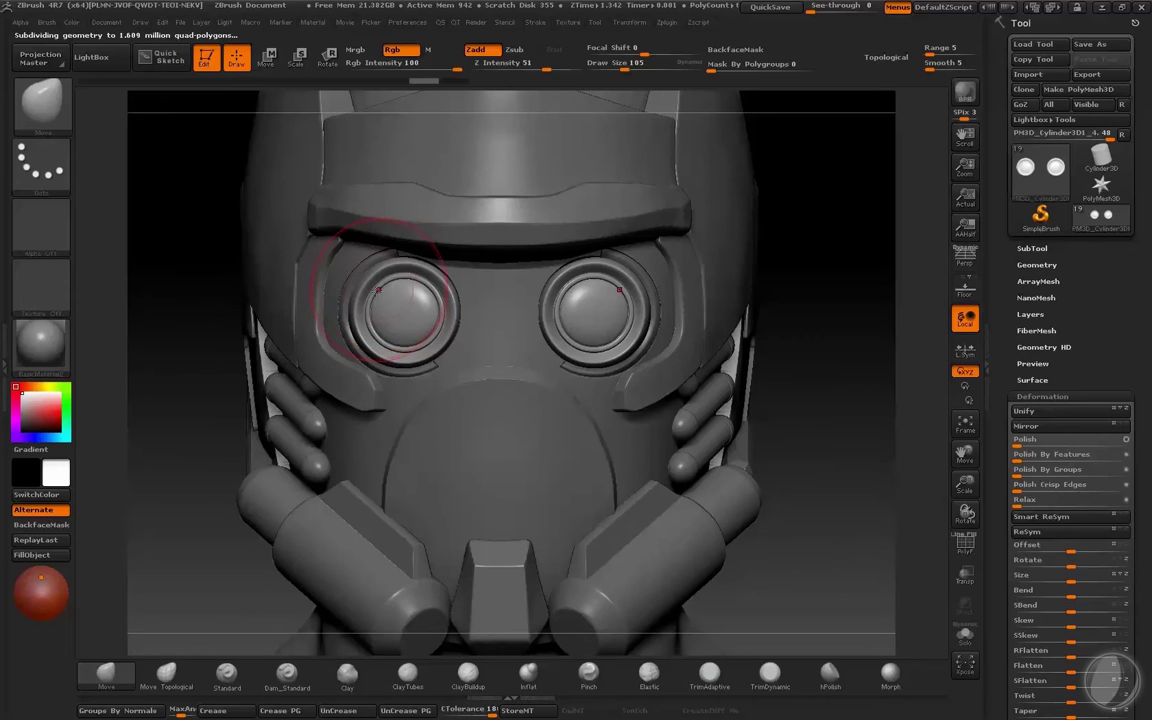
key("[")
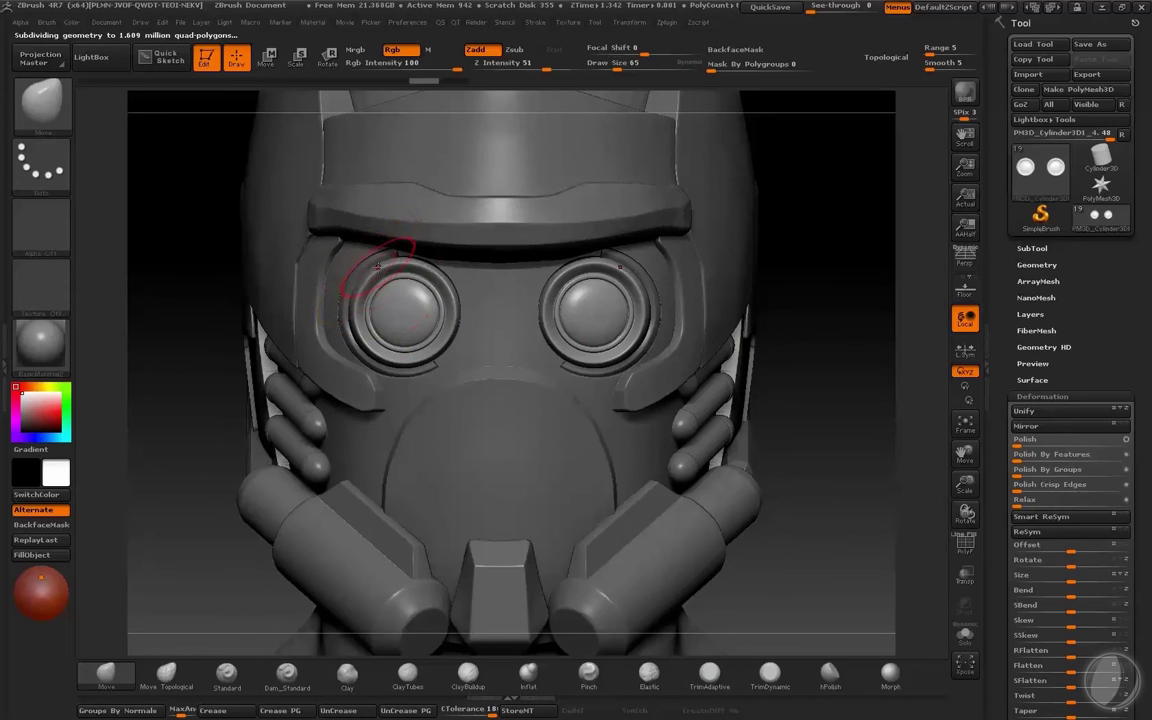
key("bracketright")
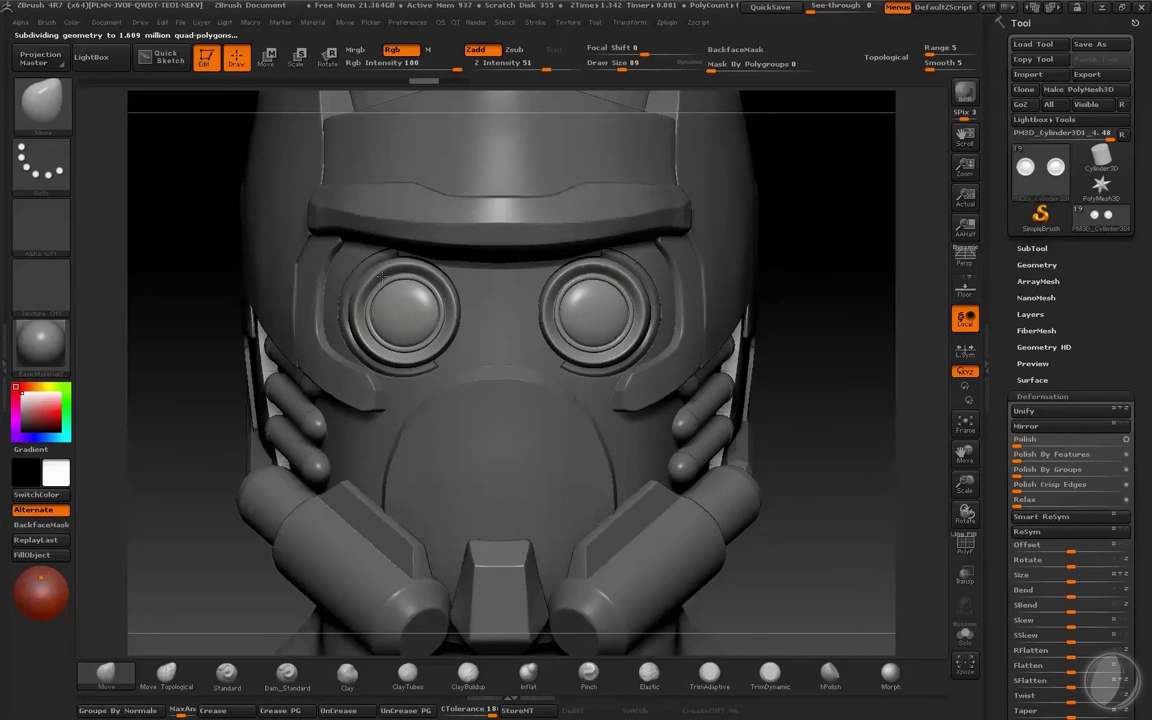
key("ctrl")
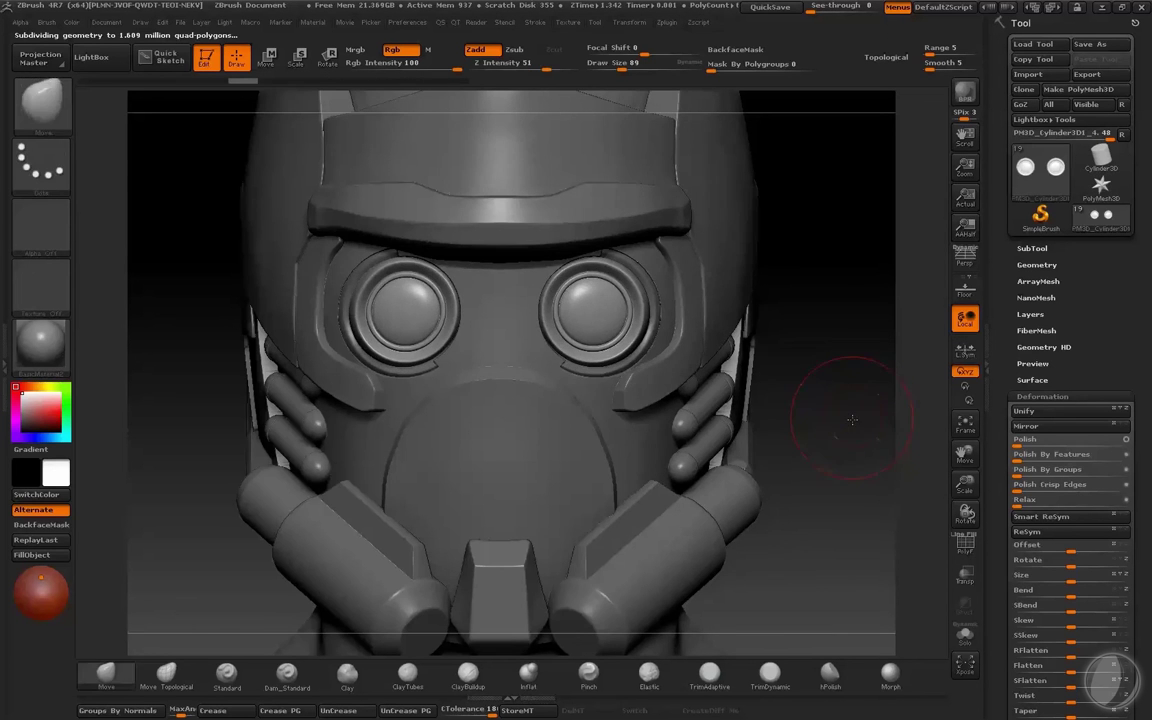
mouse_move(836, 399)
left_mouse_down()
mouse_move(874, 411)
mouse_move(757, 442)
left_mouse_up()
key("ctrl")
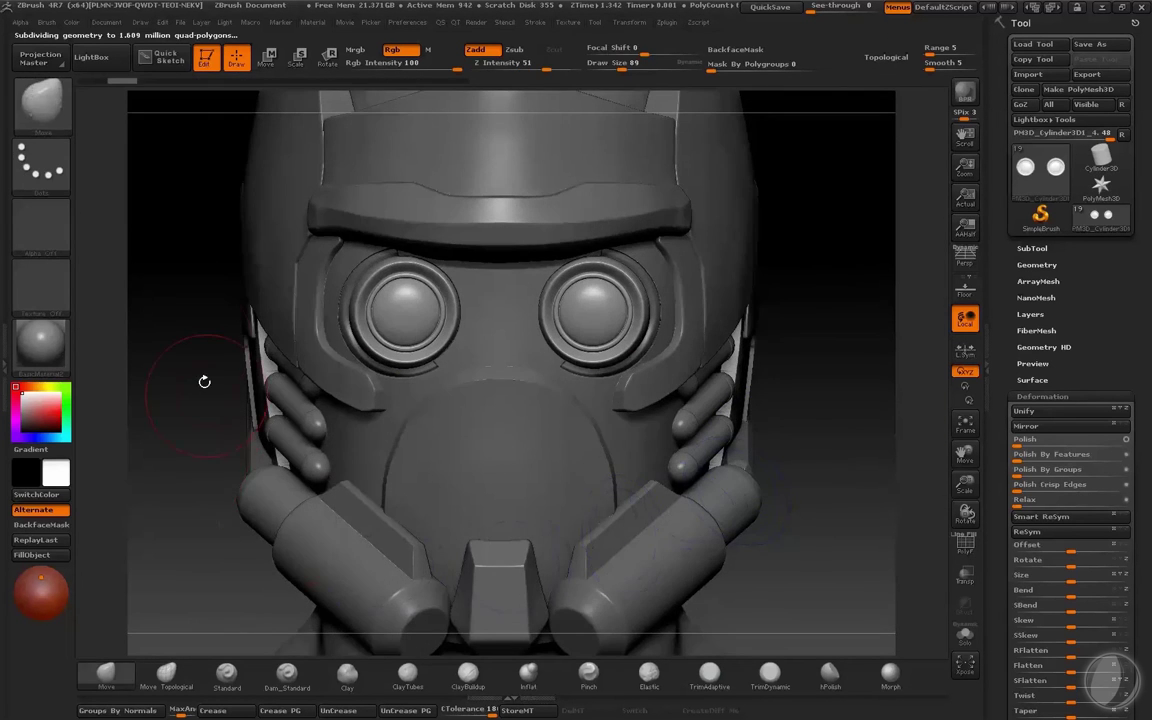
key("ctrl+shift")
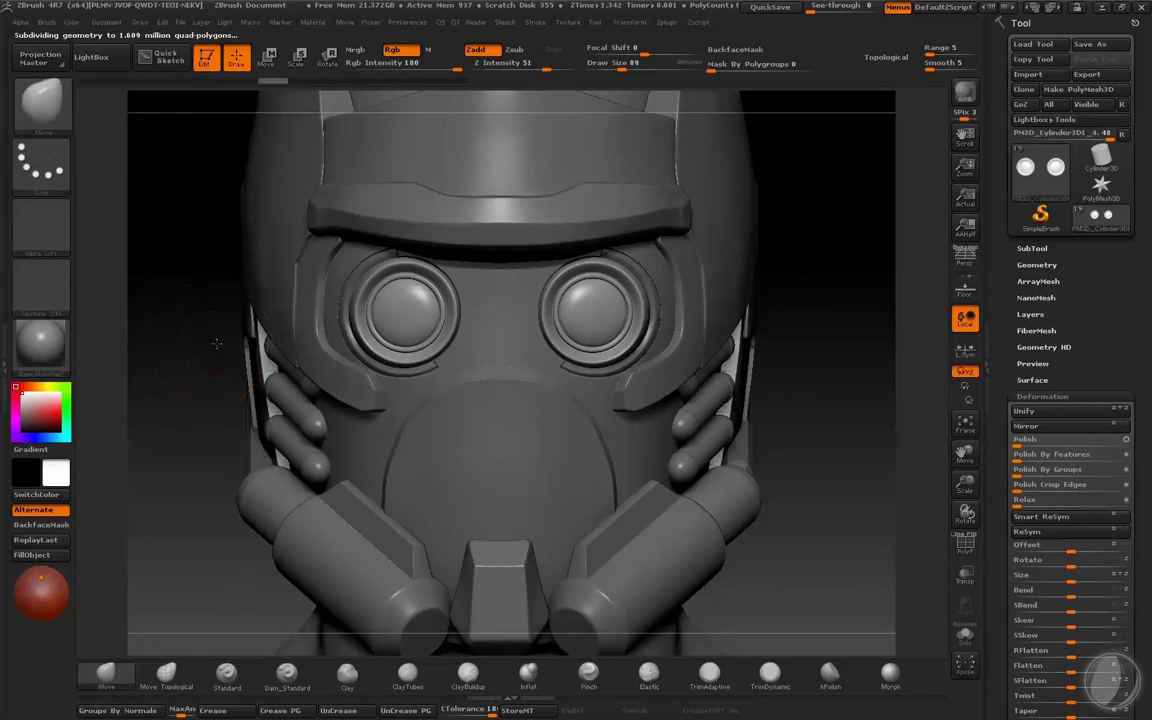
Step: Try to pull the eyepiece's front rim forward from the side with the Move brush at draw size 332
left_click_drag(216, 337, 658, 330)
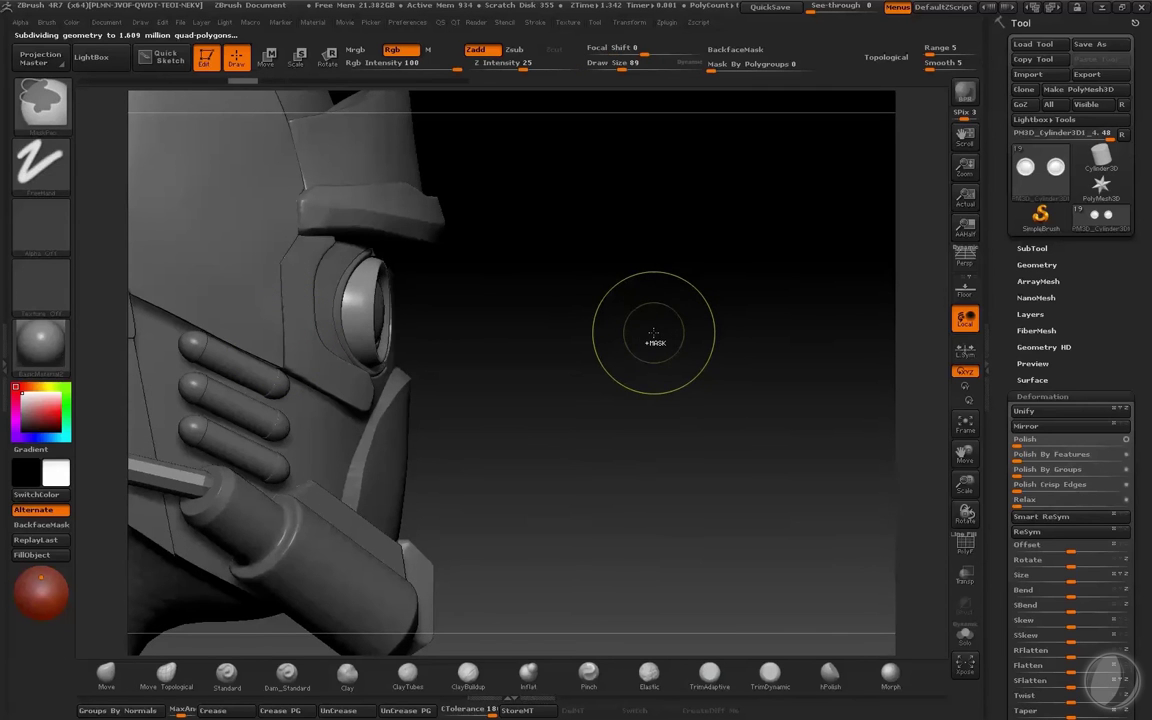
key("s")
left_click_drag(347, 306, 393, 313)
left_click(388, 309, "alt")
key("s")
key("s")
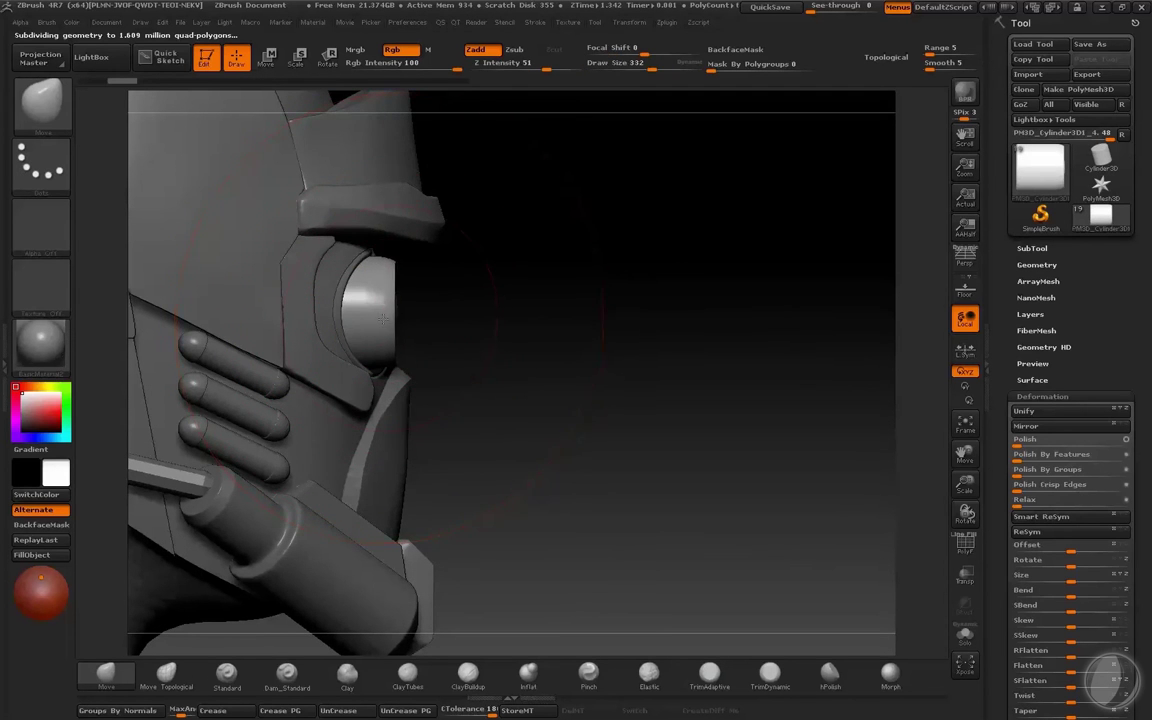
key("ctrl+z")
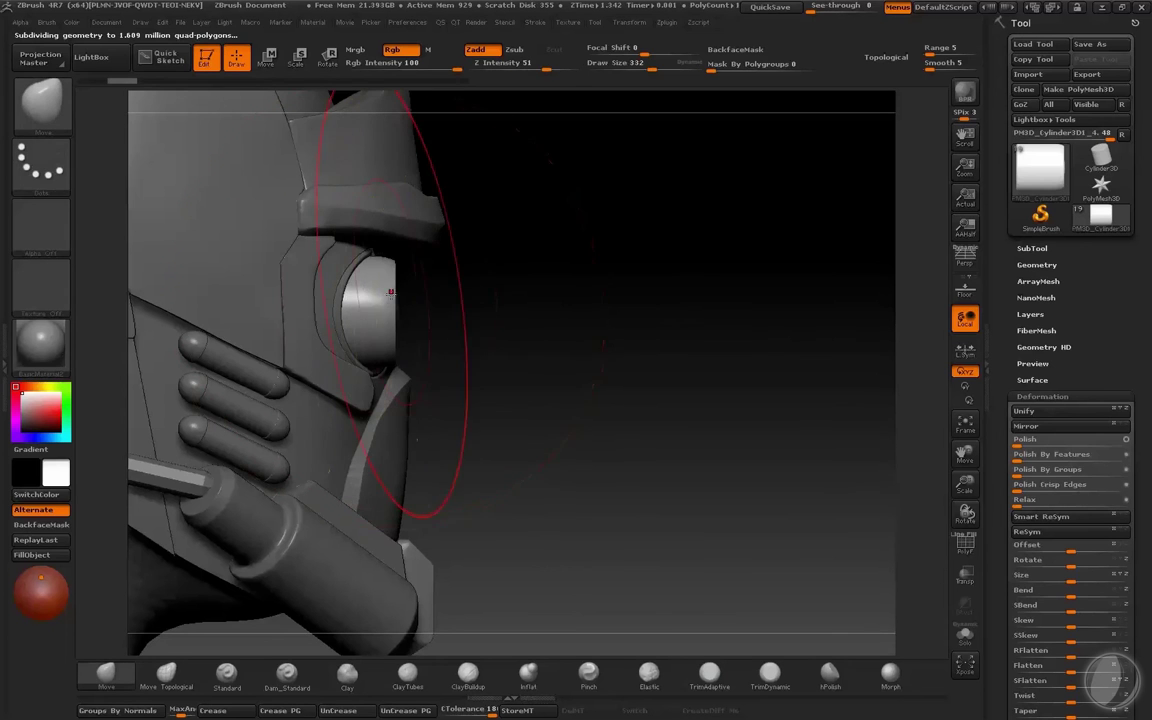
Step: Refine the eyepiece's front rim from the side with the Move brush at draw size 220
key("s")
left_click_drag(393, 309, 384, 309)
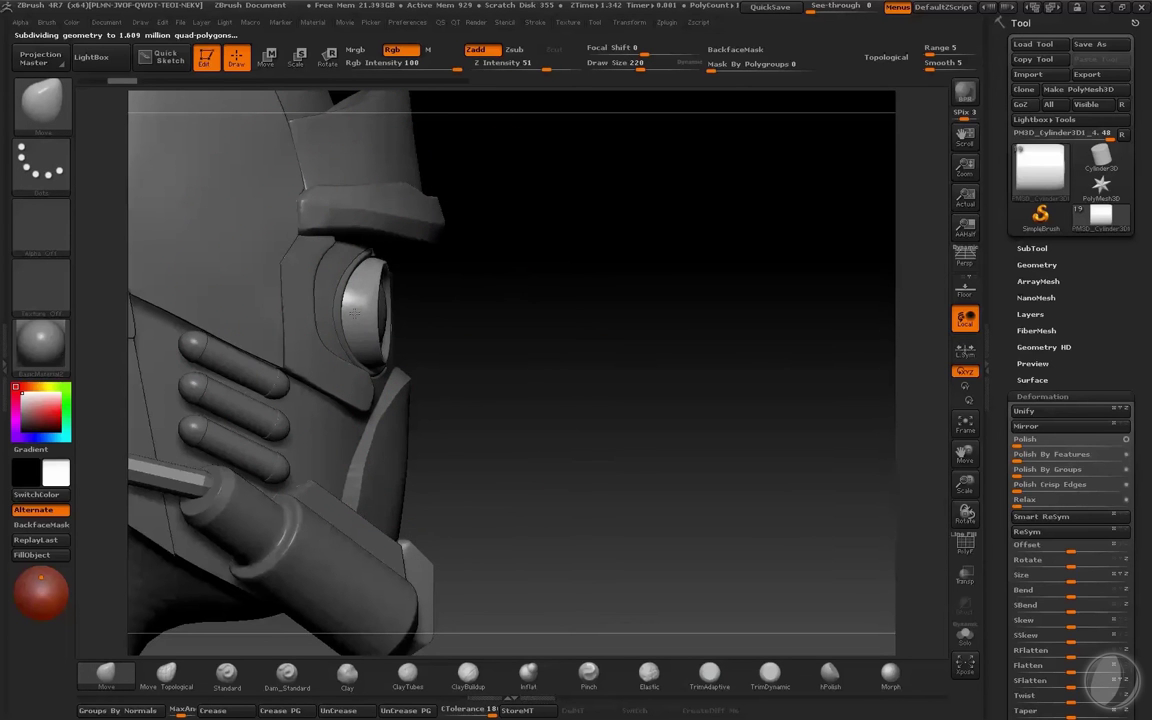
left_click_drag(445, 290, 309, 360)
key("ctrl")
key("s")
mouse_move(275, 407)
left_mouse_down()
mouse_move(262, 407)
mouse_move(507, 345)
mouse_move(440, 316)
left_mouse_up()
key("s")
Step: Isolate the eyepieces and rotate them symmetrically about their front centres in top view so the lenses turn slightly outward
key("shift+s")
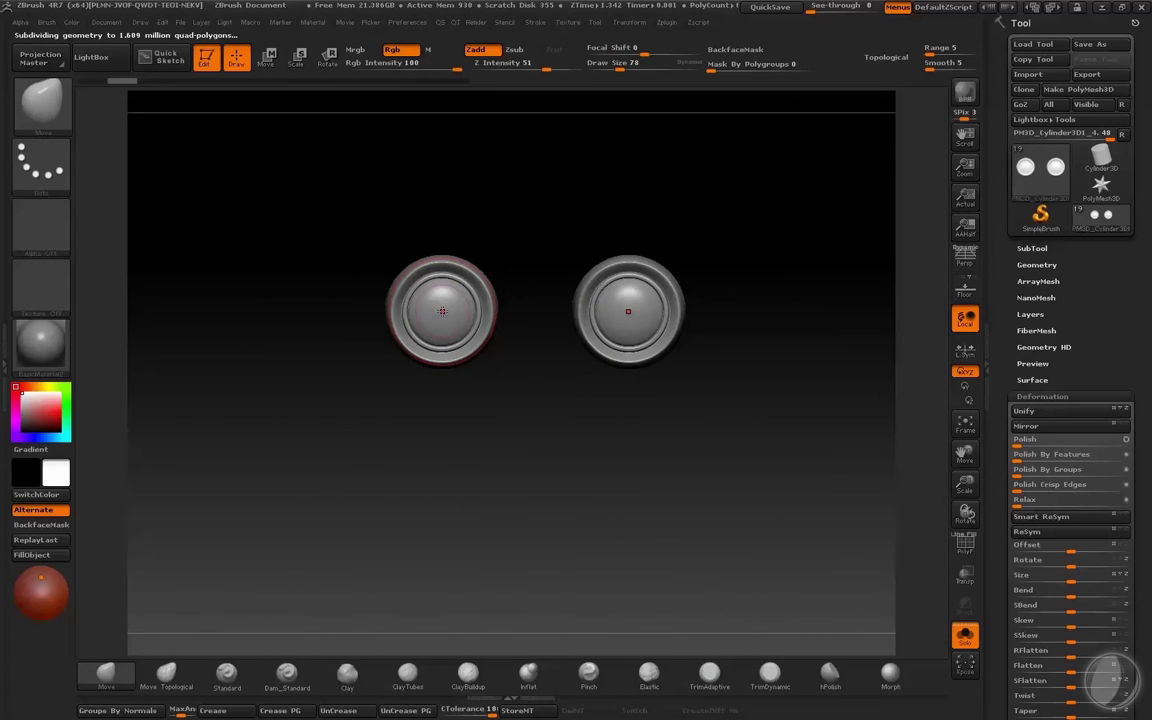
key("w")
left_click(442, 311)
left_click_drag(529, 322, 533, 368, "shift")
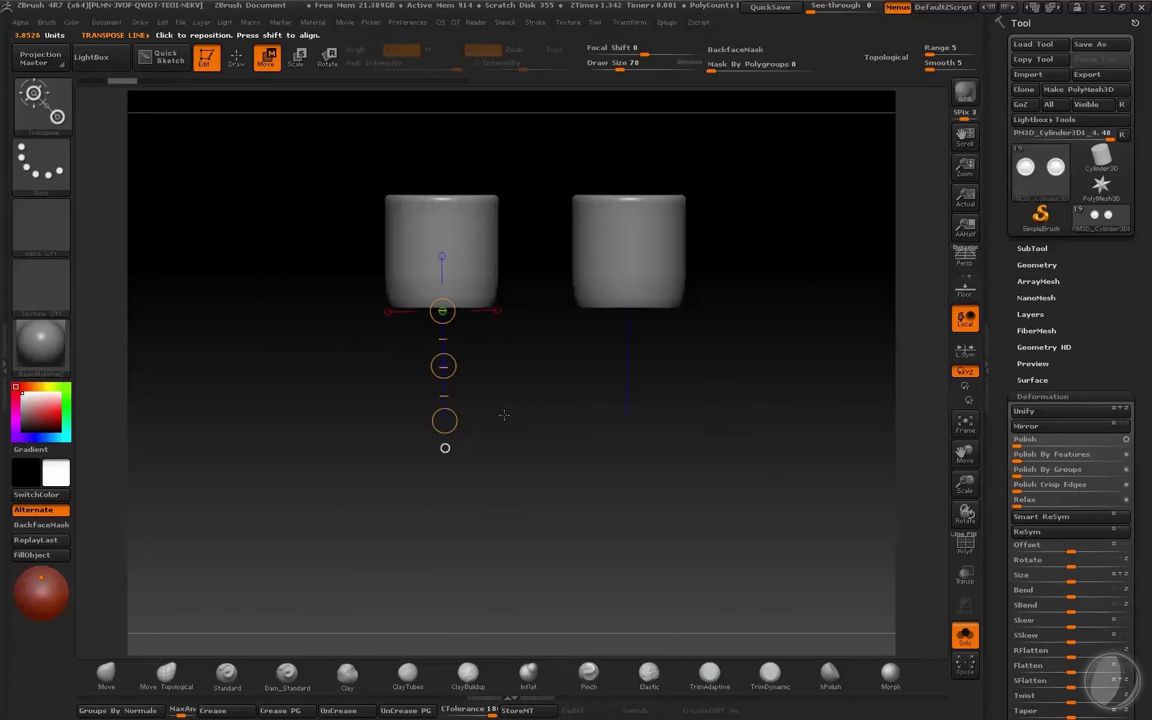
left_click_drag(444, 421, 427, 419)
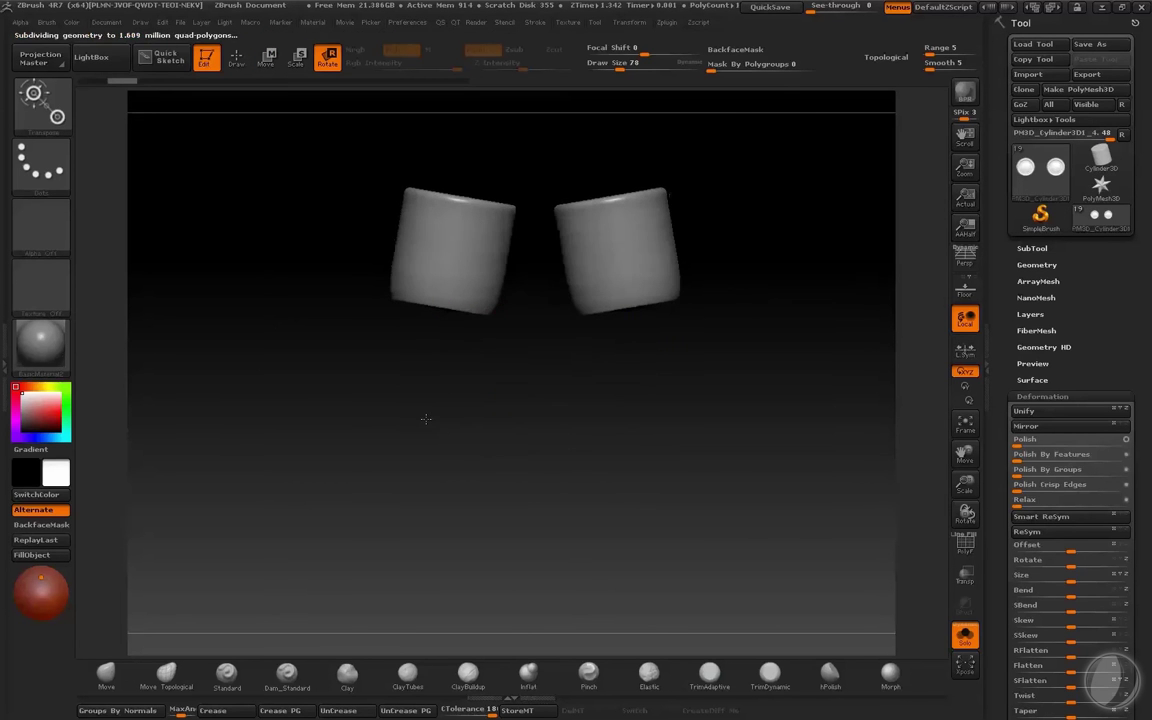
key("shift+s")
left_click_drag(375, 471, 381, 358, "shift")
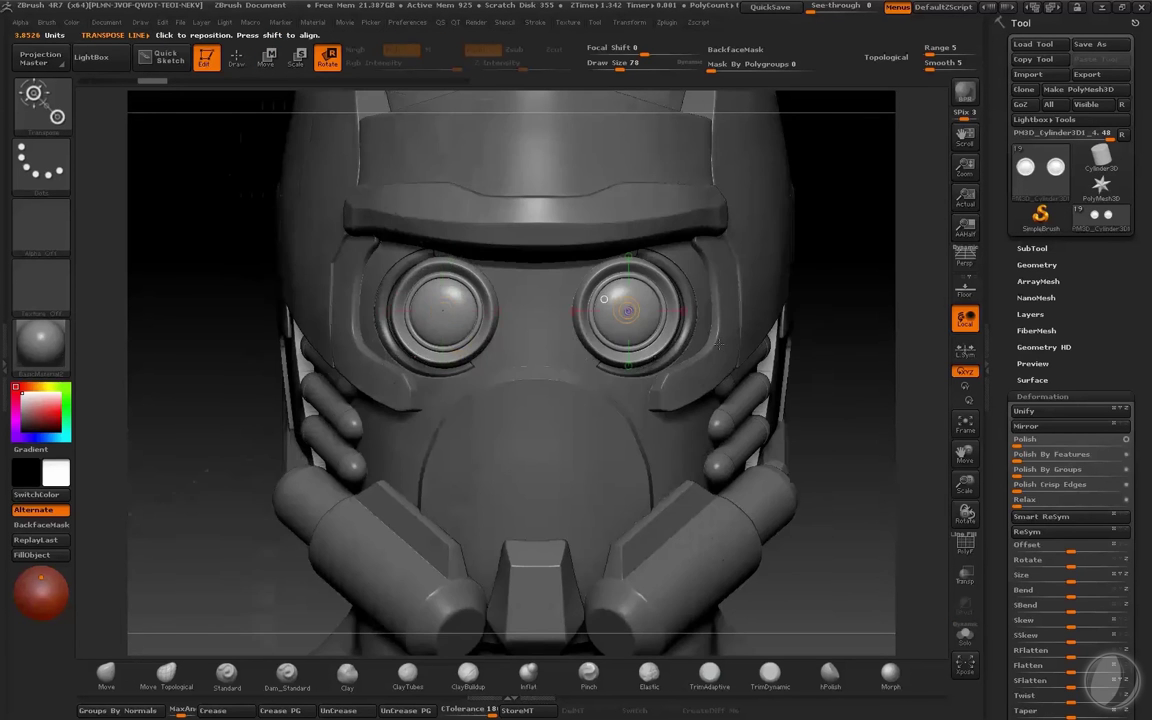
Step: Reposition the rotated eyepieces sideways in their sockets with the Transpose Move line
key("w")
key("ctrl+d")
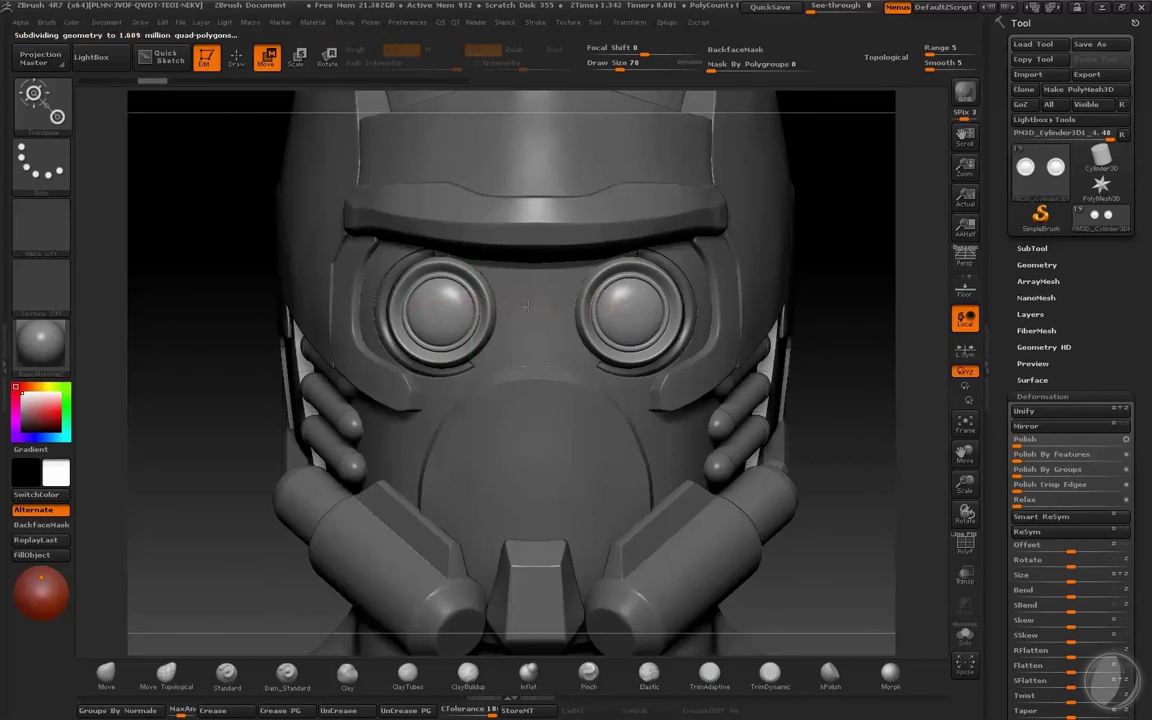
left_click_drag(529, 306, 543, 304)
Step: Shift the eyepieces slightly back into their sockets from the side view with the Transpose Move line
left_click_drag(830, 265, 855, 258)
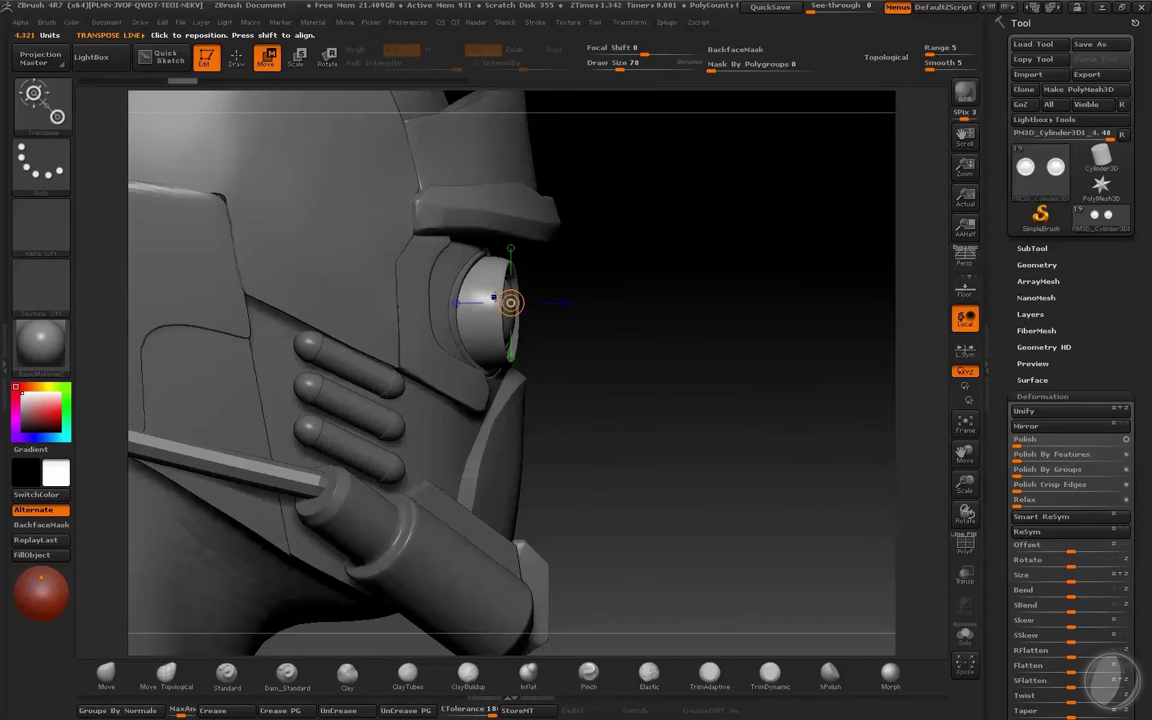
left_click_drag(491, 298, 694, 301, "shift")
left_click_drag(593, 301, 591, 334, "shift")
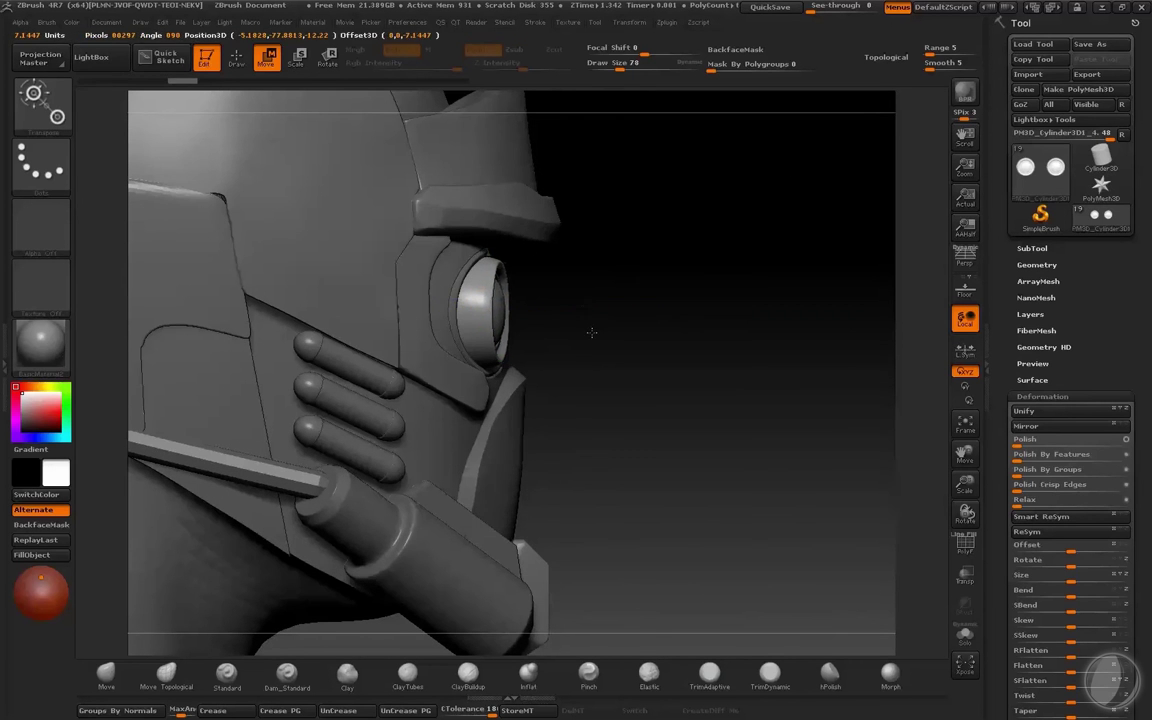
mouse_move(648, 386)
left_mouse_down()
mouse_move(600, 391)
mouse_move(609, 388)
left_mouse_up()
left_click_drag(580, 301, 603, 317)
left_click_drag(729, 415, 650, 414)
key("q")
mouse_move(238, 460)
left_mouse_down()
mouse_move(247, 408)
mouse_move(856, 404)
mouse_move(849, 378)
mouse_move(760, 400)
mouse_move(865, 387)
left_mouse_up()
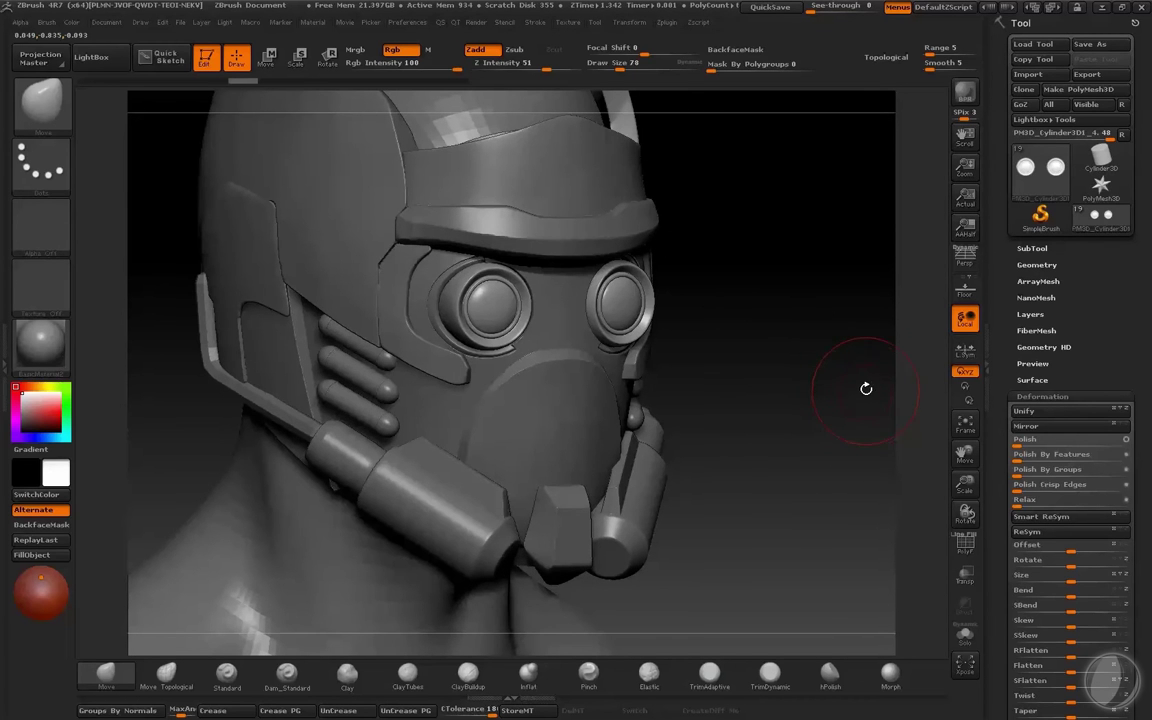
left_click_drag(866, 388, 823, 429)
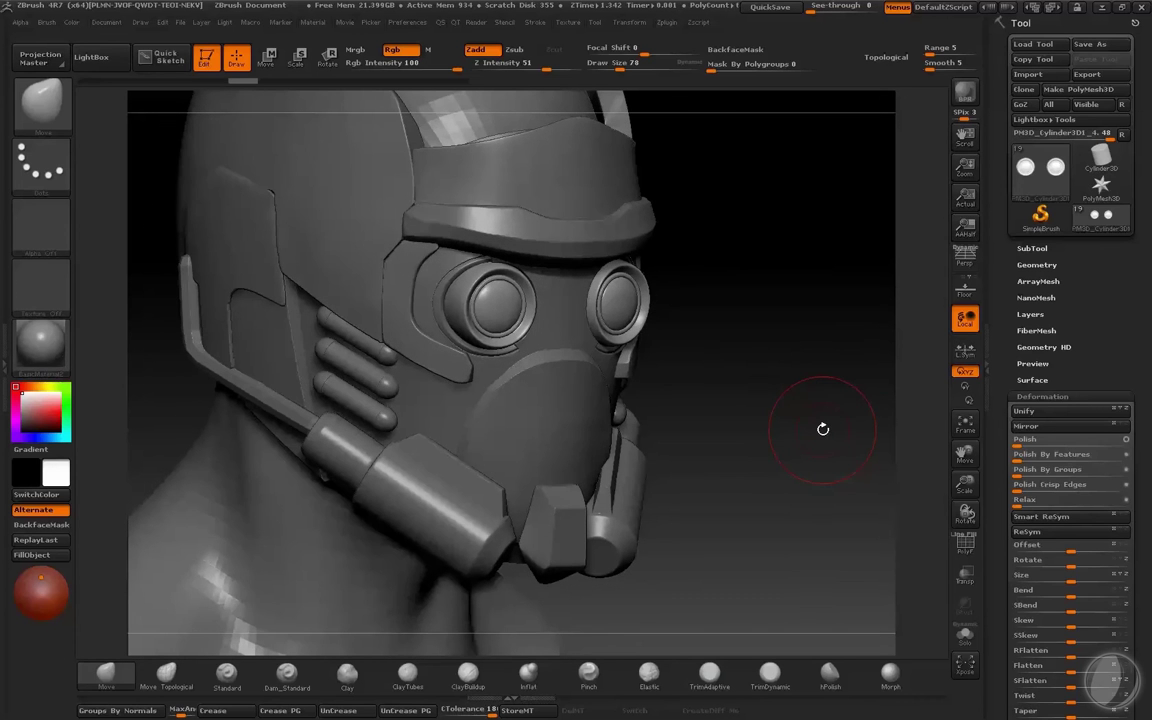
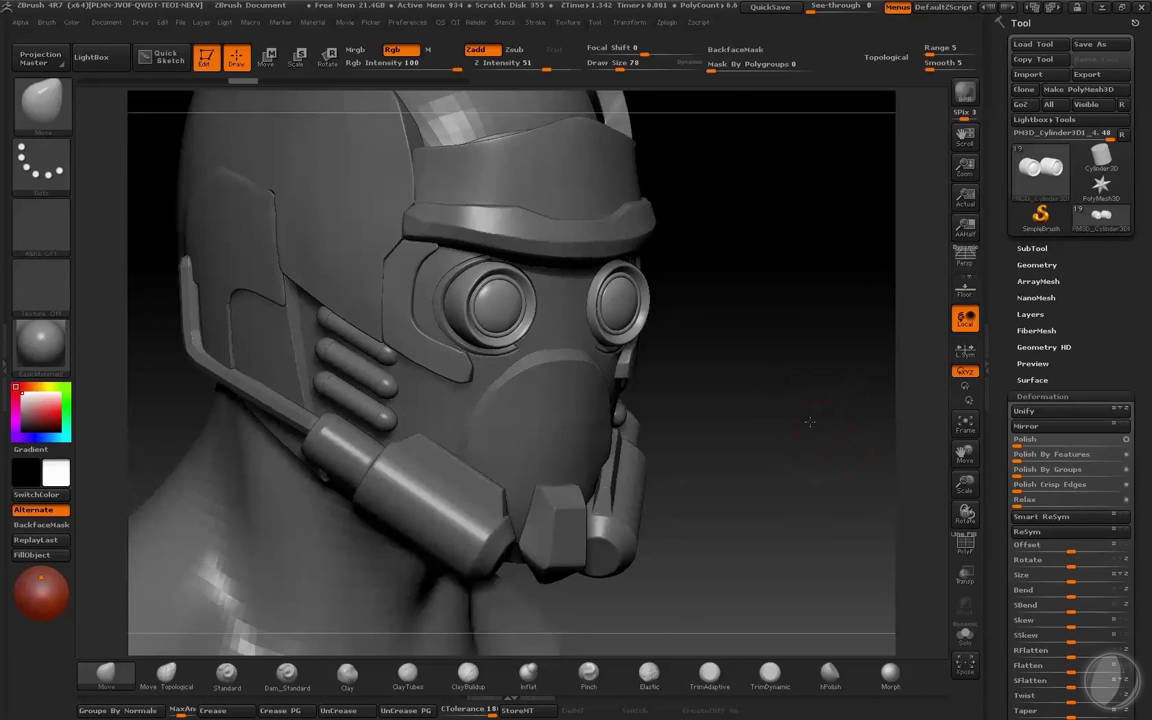
left_click_drag(825, 426, 790, 426, "shift")
left_click_drag(250, 398, 282, 437, "alt")
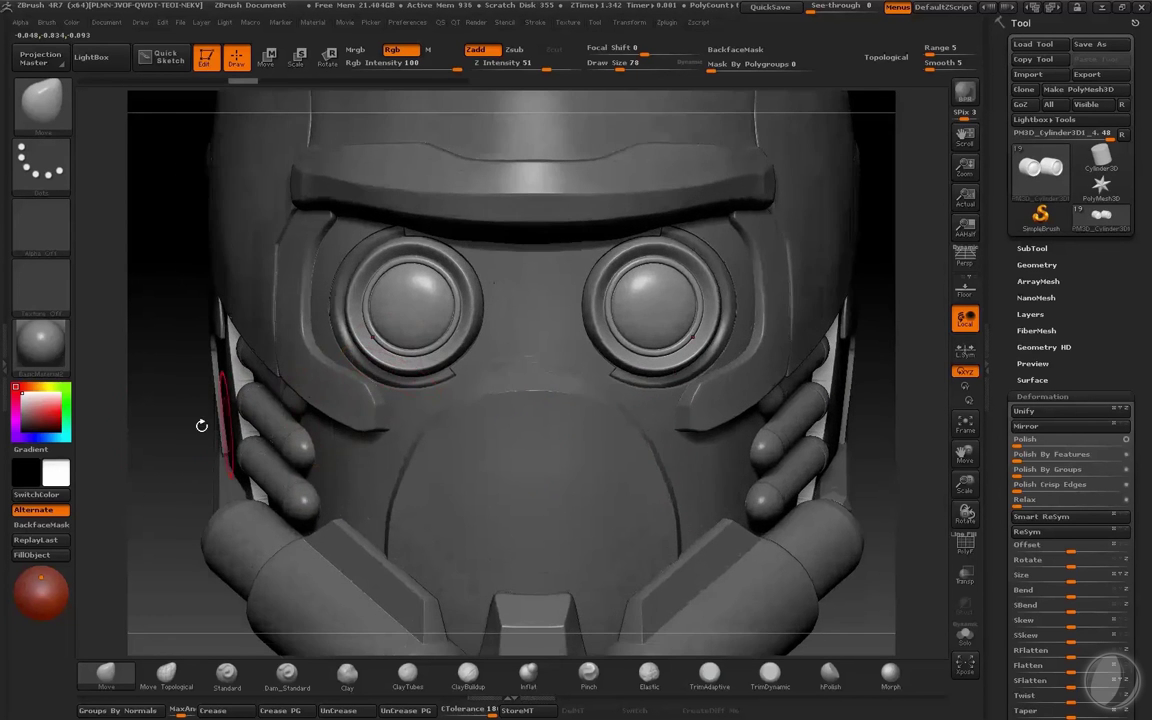
Step: Reduce the Move brush's draw size to 30 with the full helmet in view
left_click_drag(200, 424, 262, 386)
key("f")
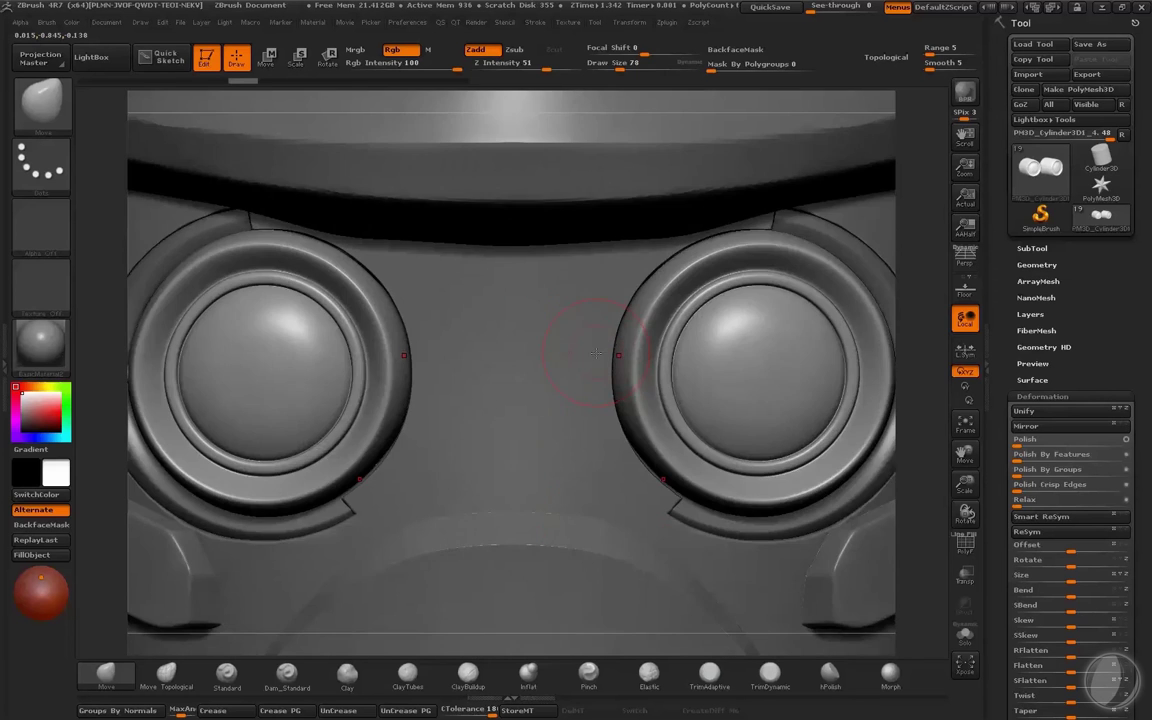
key("f")
key("bracketleft")
key("bracketleft")
key("bracketleft")
key("bracketleft")
key("bracketleft")
mouse_move(767, 330)
left_mouse_down("alt")
mouse_move(768, 344)
mouse_move(760, 313)
left_mouse_up("alt")
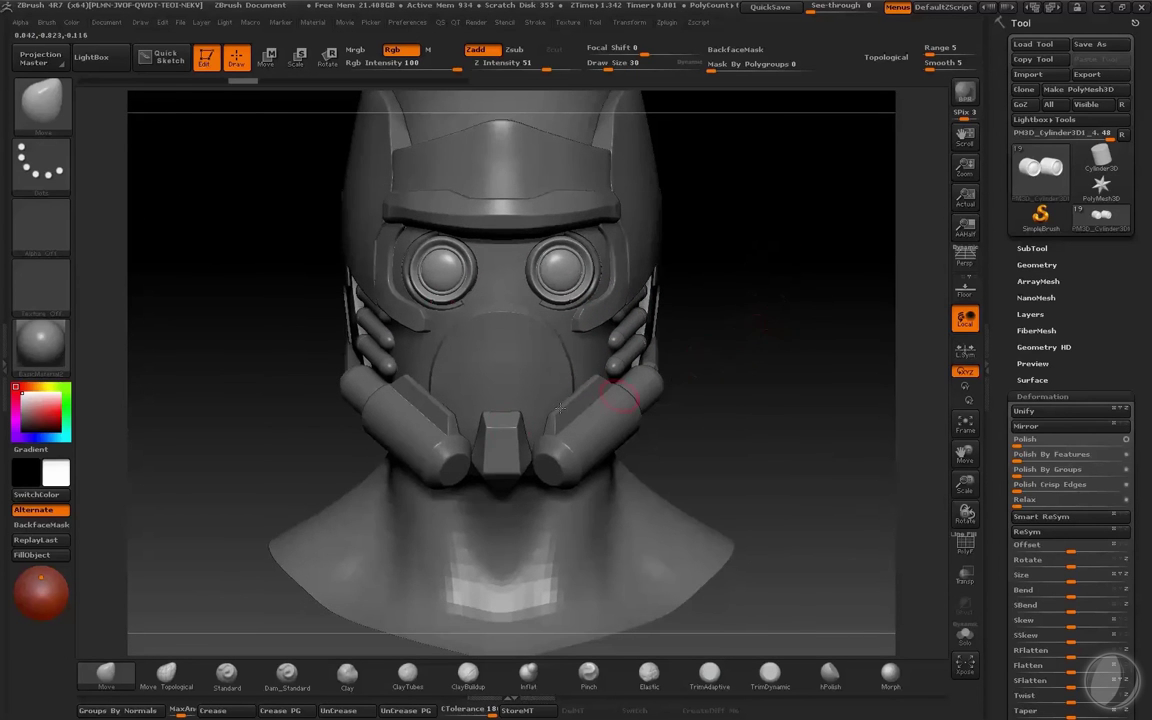
Step: Make the small chin block between the two cylinders the active subtool and isolate it
left_click(496, 440, "alt")
key("alt+s")
left_click_drag(769, 388, 730, 318, "alt")
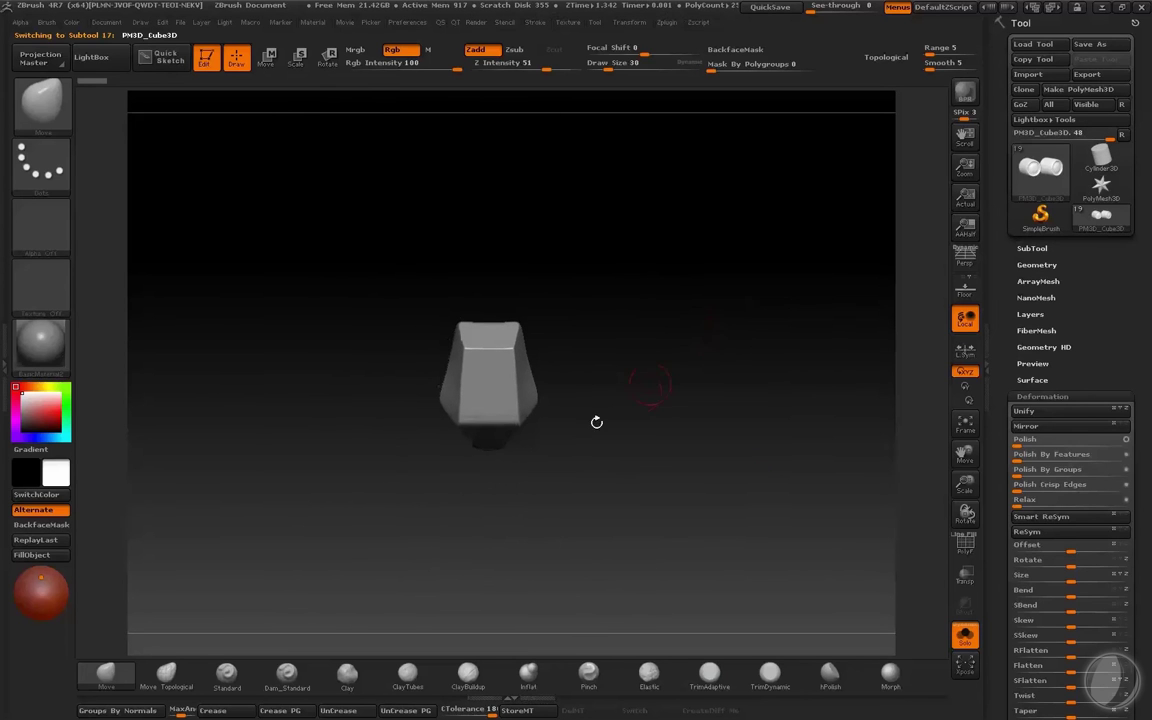
Step: Choose the ClipCurve brush for trimming the isolated chin block
left_click(49, 106, "ctrl+shift")
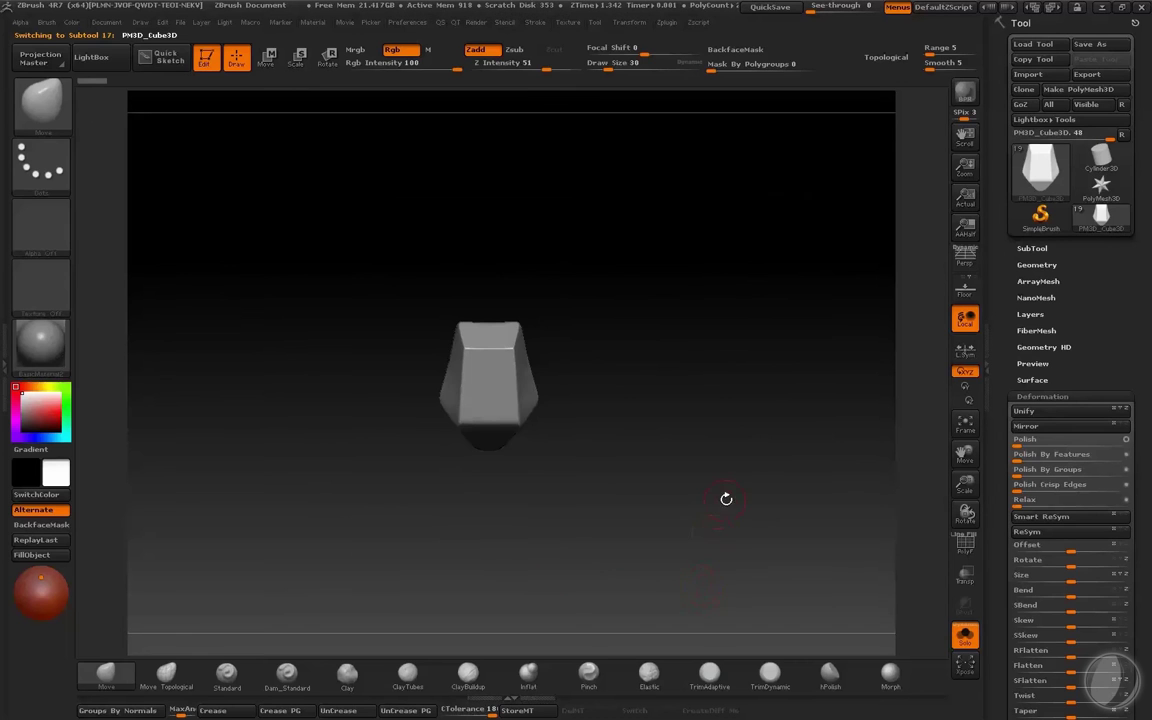
left_click_drag(709, 312, 695, 360, "alt")
key("ctrl+shift")
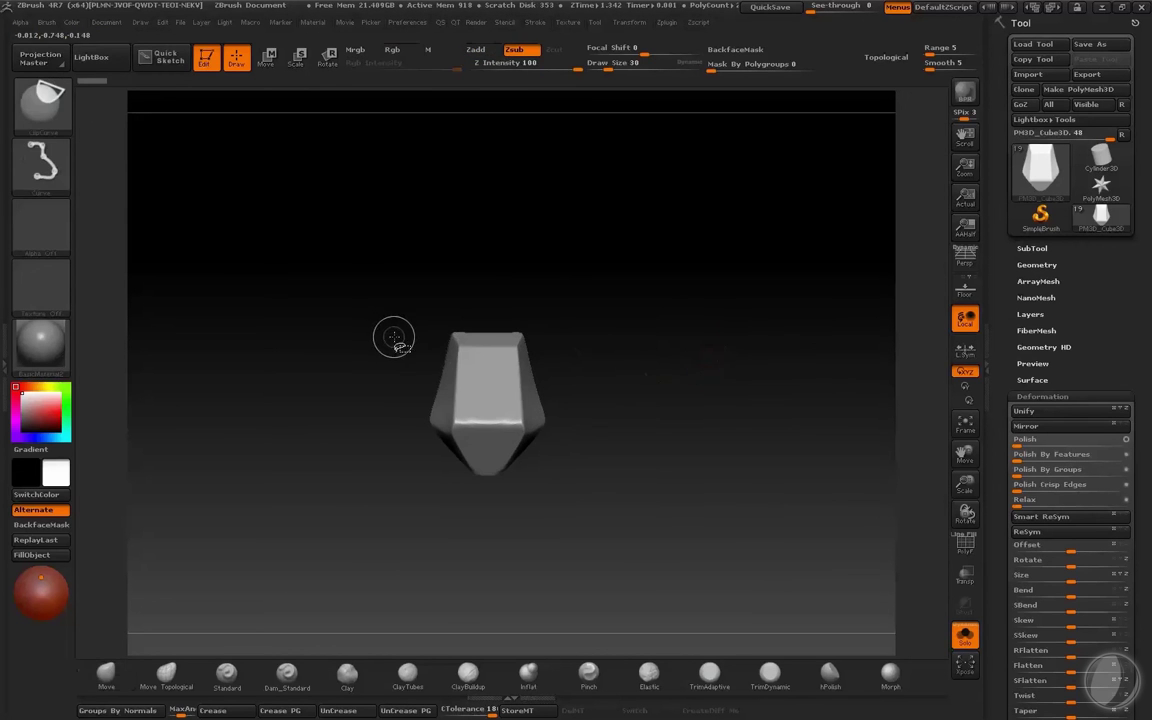
Step: Set the Smooth brush's Z Intensity to 14 for softening the chin block
mouse_move(381, 327)
left_mouse_down("shift")
mouse_move(386, 352)
mouse_move(450, 334)
mouse_move(580, 473)
mouse_move(527, 481)
mouse_move(558, 424)
mouse_move(552, 433)
left_mouse_up("shift")
left_click_drag(514, 374, 414, 364)
left_click(500, 62)
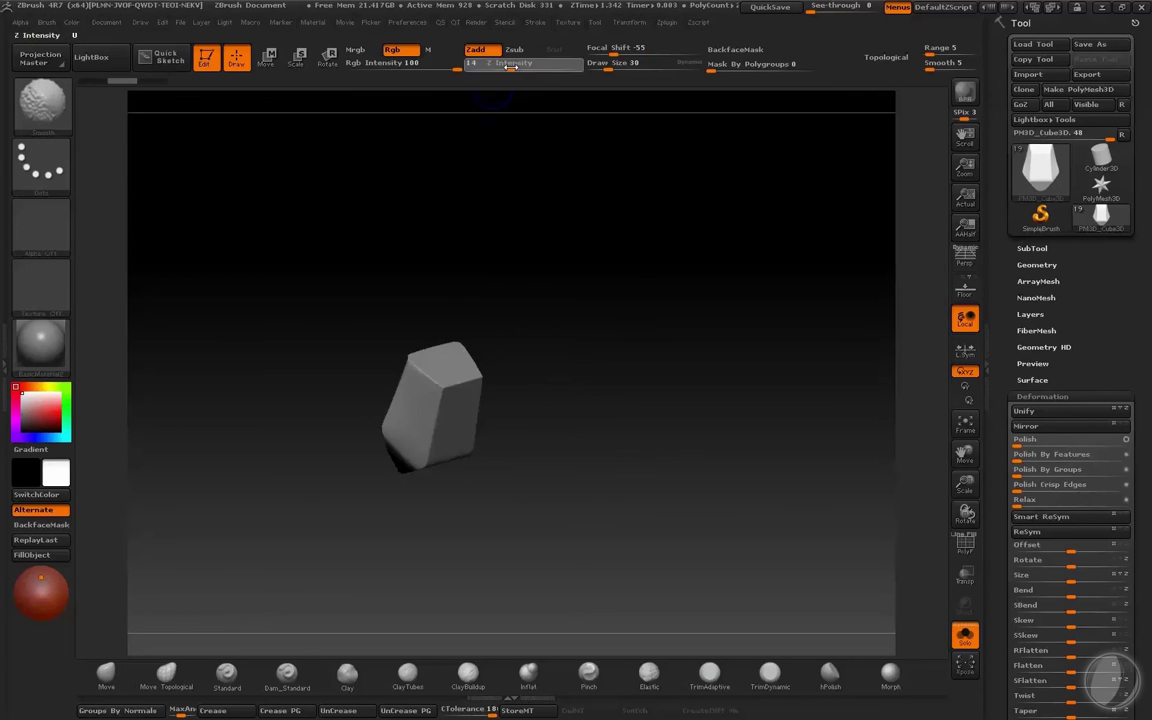
mouse_move(485, 150)
left_mouse_down()
mouse_move(491, 244)
mouse_move(405, 340)
mouse_move(424, 327)
mouse_move(522, 347)
mouse_move(581, 314)
mouse_move(581, 324)
left_mouse_up()
Step: Return to the Move brush and clip the chin block's pointed lower tip flat with ClipCurve
key("b")
key("m")
key("v")
mouse_move(408, 530)
left_mouse_down("ctrl+shift")
mouse_move(409, 222)
mouse_move(437, 216)
mouse_move(584, 291)
mouse_move(617, 283)
left_mouse_up("ctrl+shift")
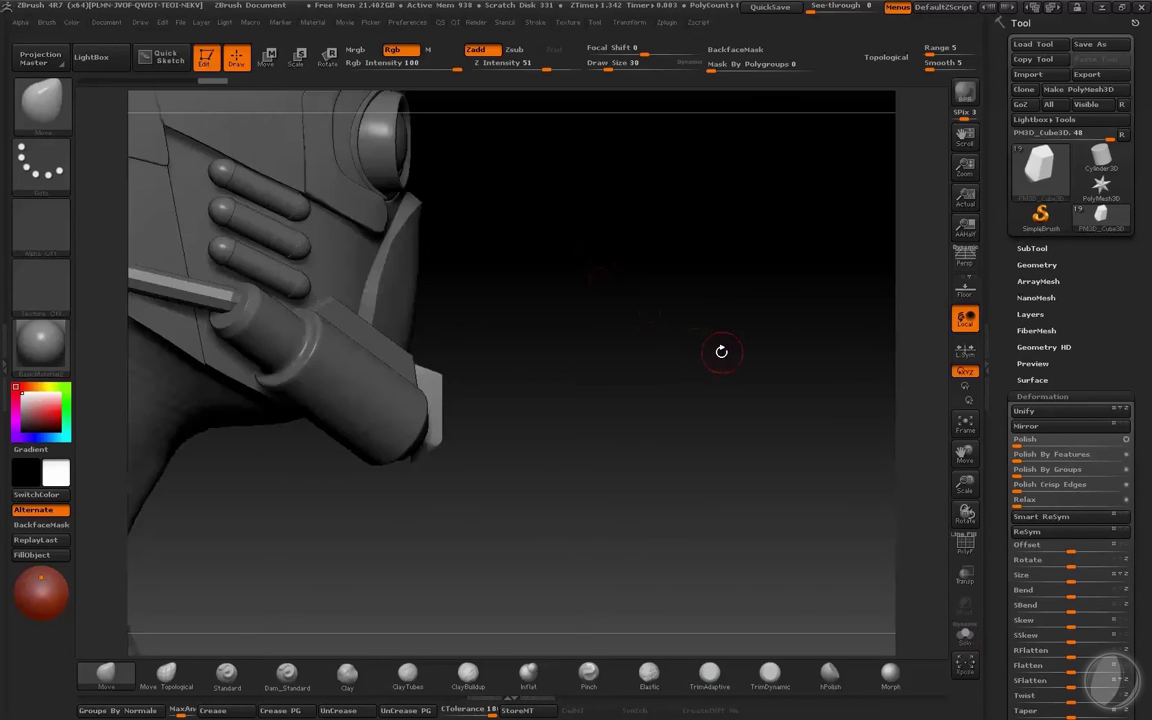
mouse_move(721, 351)
left_mouse_down()
mouse_move(790, 292)
mouse_move(733, 332)
left_mouse_up()
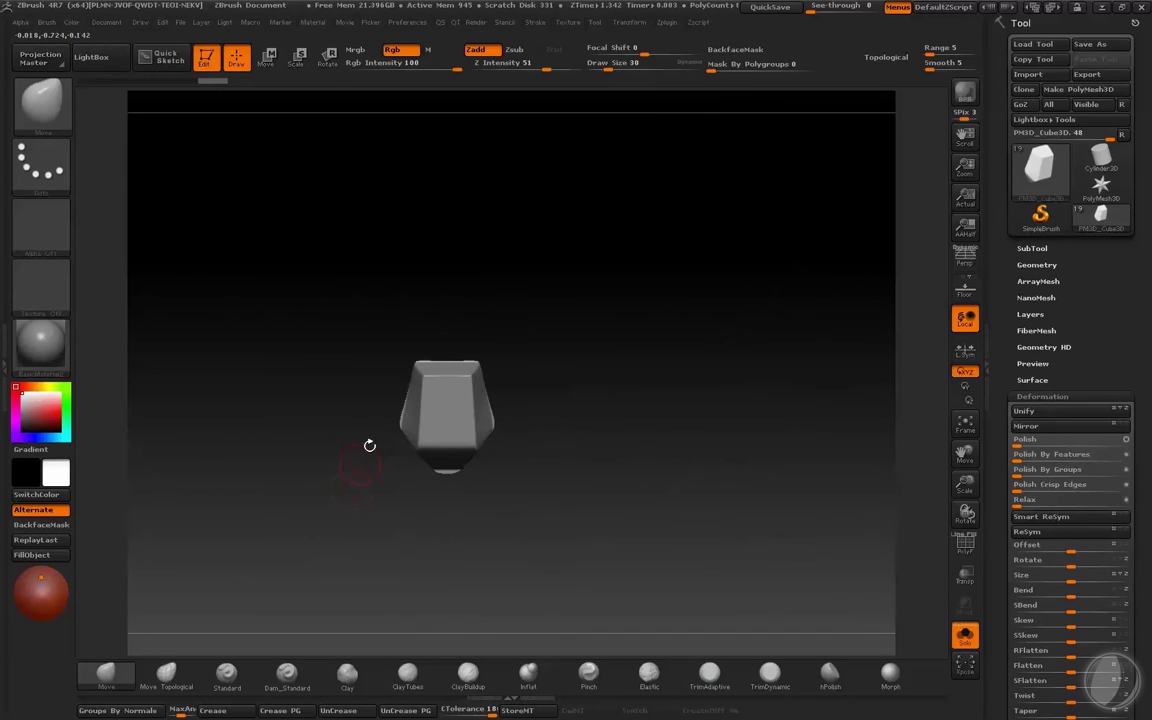
mouse_move(440, 268)
left_mouse_down("ctrl+shift")
mouse_move(386, 540)
mouse_move(373, 540)
mouse_move(495, 503)
mouse_move(508, 488)
left_mouse_up("ctrl+shift")
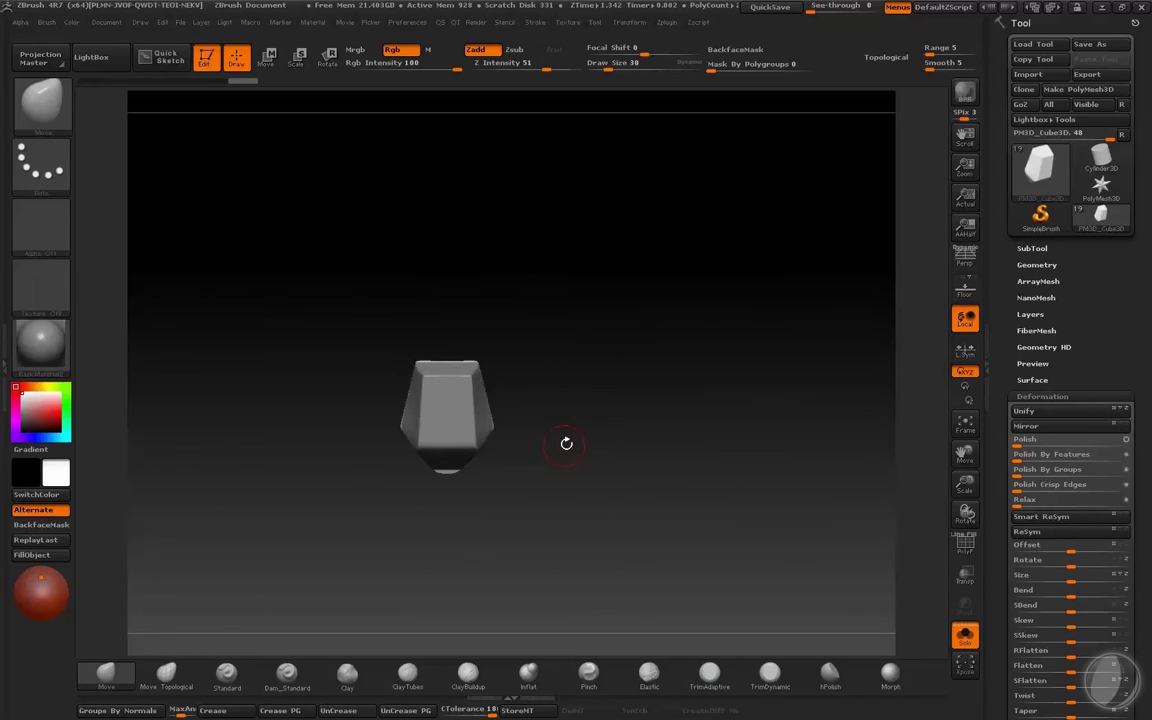
mouse_move(566, 442)
left_mouse_down()
mouse_move(491, 457)
mouse_move(563, 419)
mouse_move(590, 464)
mouse_move(518, 455)
mouse_move(612, 471)
left_mouse_up()
mouse_move(585, 545)
left_mouse_down("alt")
mouse_move(602, 507)
mouse_move(550, 476)
mouse_move(380, 518)
mouse_move(255, 504)
mouse_move(260, 486)
left_mouse_up("alt")
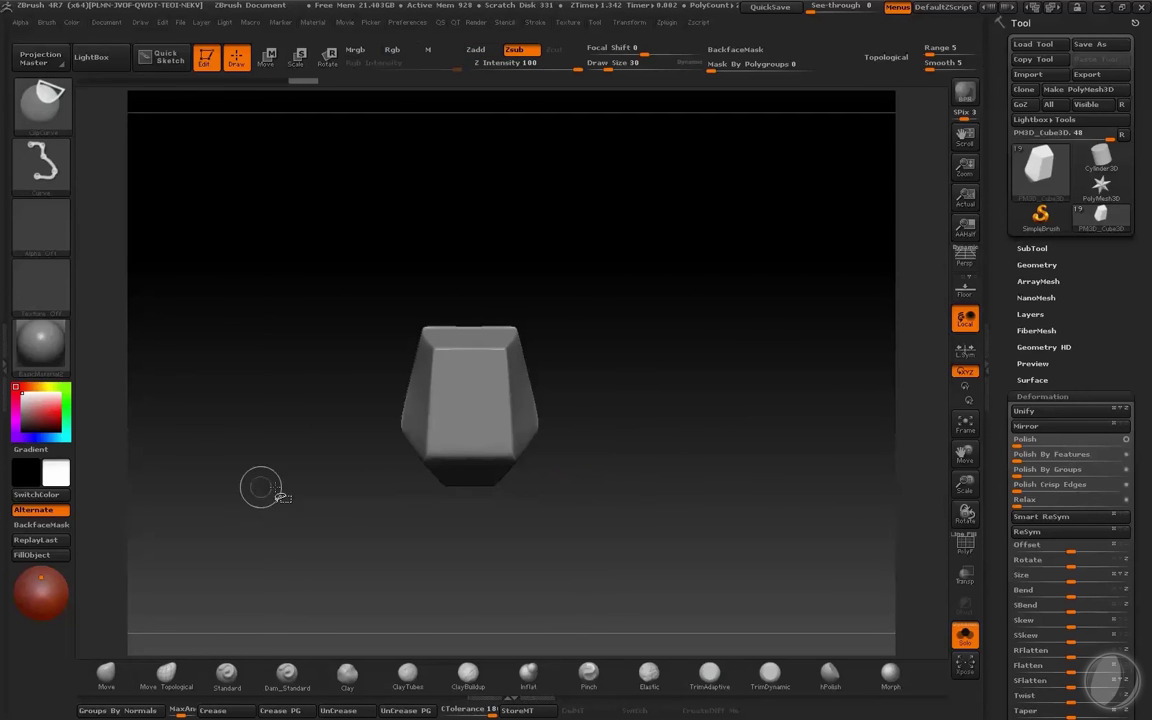
left_click_drag(699, 460, 779, 437)
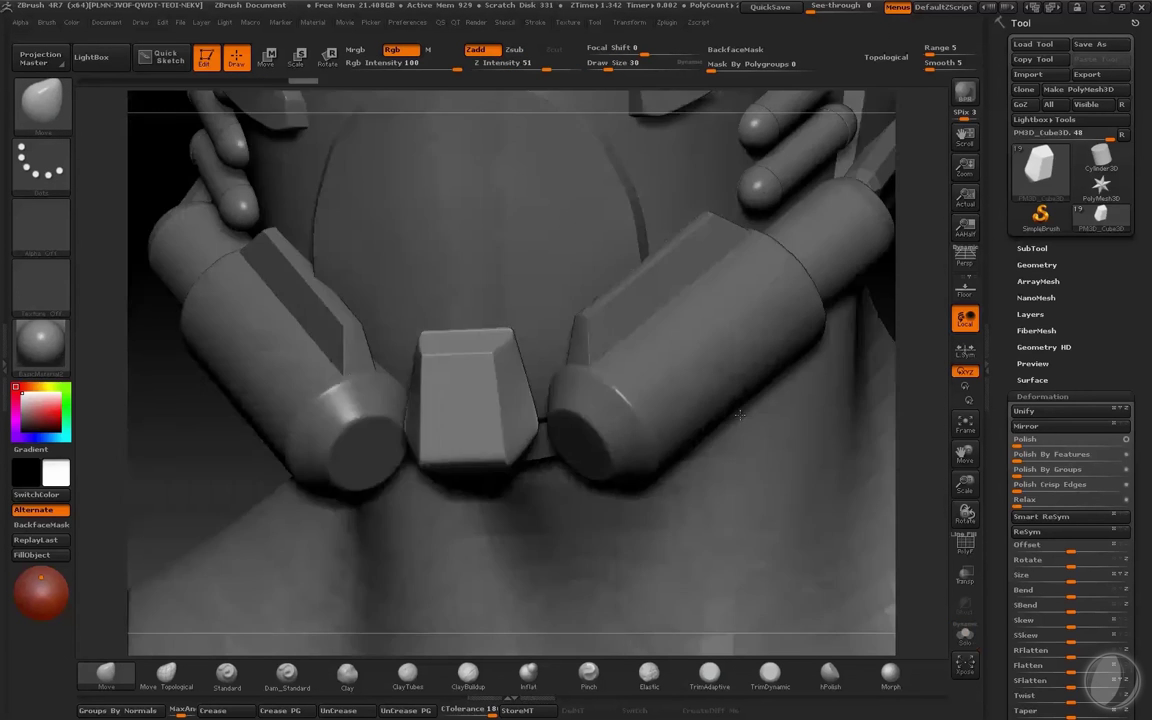
left_click_drag(779, 437, 880, 384)
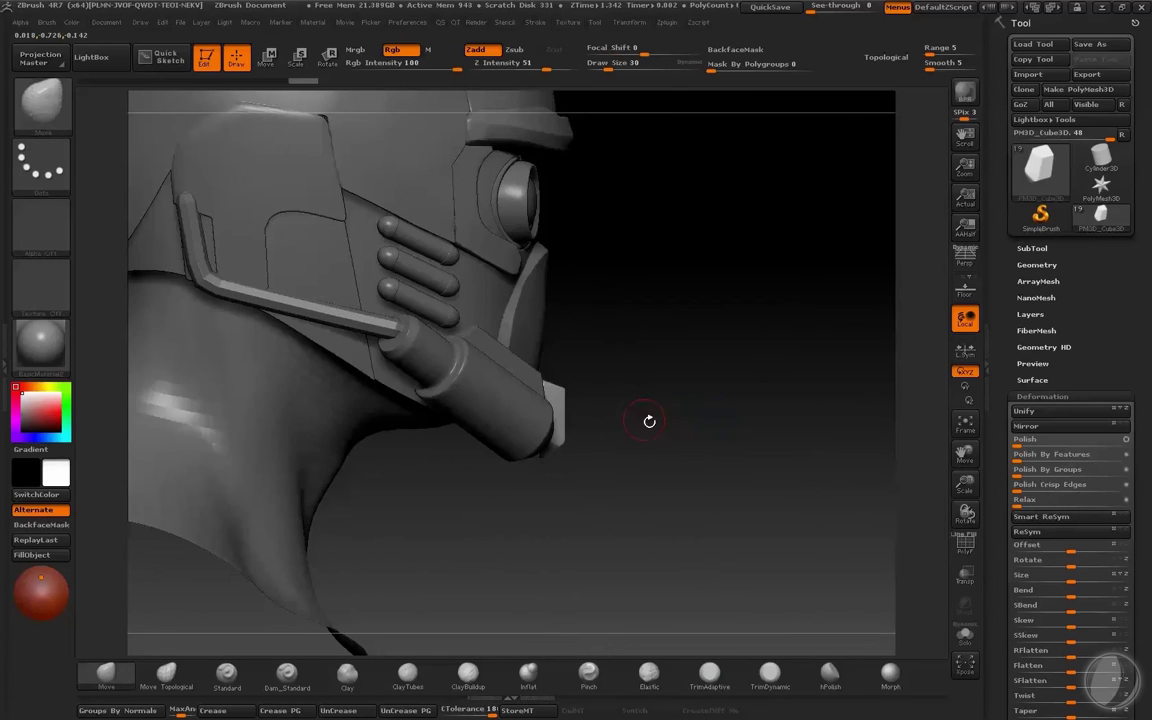
Step: Shift the chin block slightly back toward the mask along a horizontal transpose line in side view
left_click_drag(648, 419, 684, 404)
key("w")
left_click_drag(564, 394, 697, 396, "shift")
left_click_drag(674, 507, 665, 554)
left_click_drag(628, 399, 625, 401)
left_click_drag(690, 425, 766, 310)
mouse_move(718, 363)
left_mouse_down()
mouse_move(729, 486)
mouse_move(671, 527)
left_mouse_up()
key("q")
key("f")
key("f")
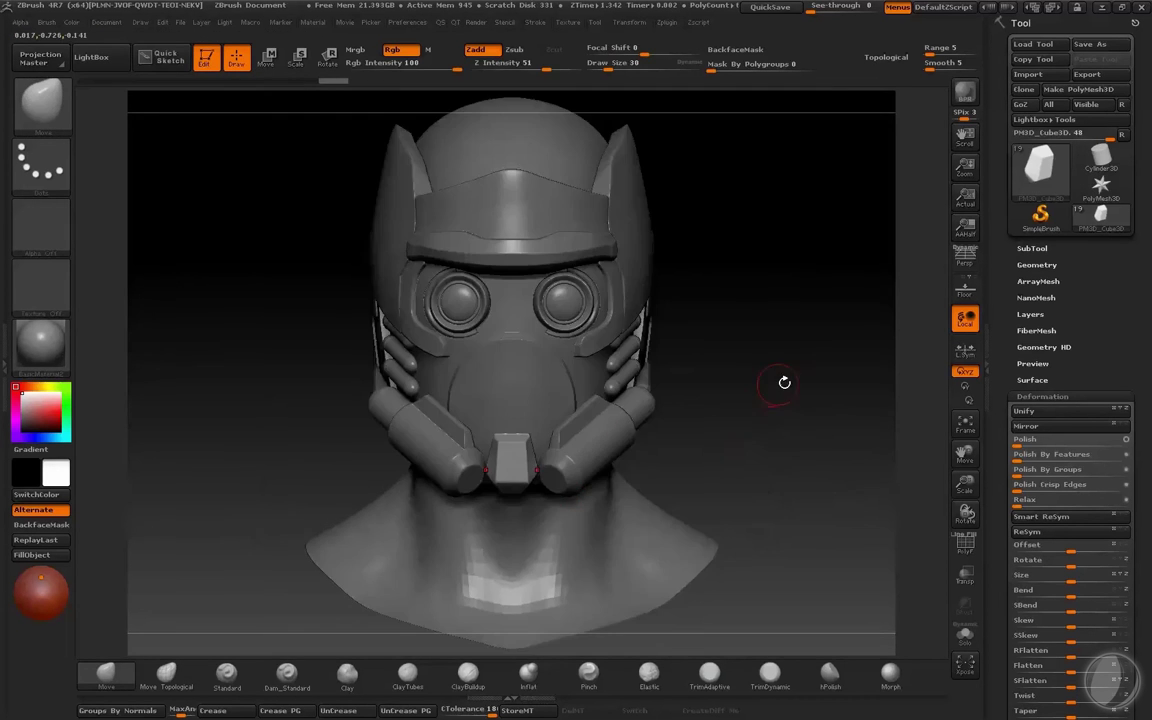
Step: Isolate the chin block, smooth its upper edges and corners, and bring the rest of the helmet back
left_click_drag(784, 383, 767, 543)
key("shift+s")
left_click_drag(766, 490, 540, 380)
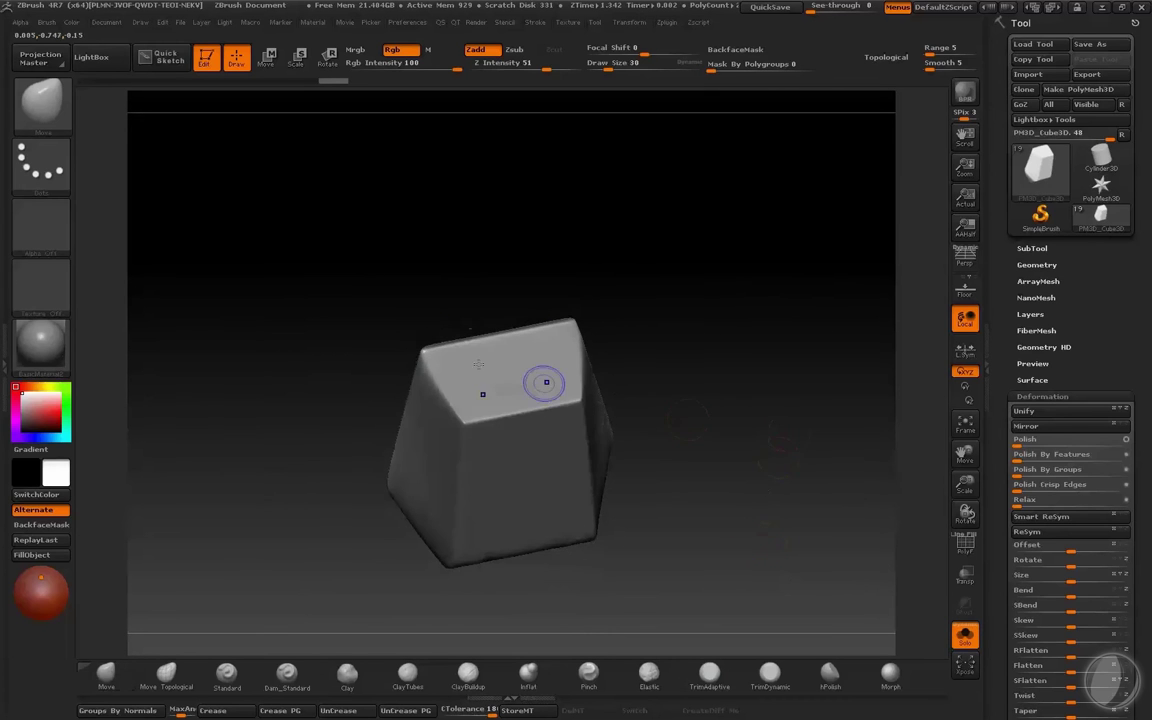
key("shift")
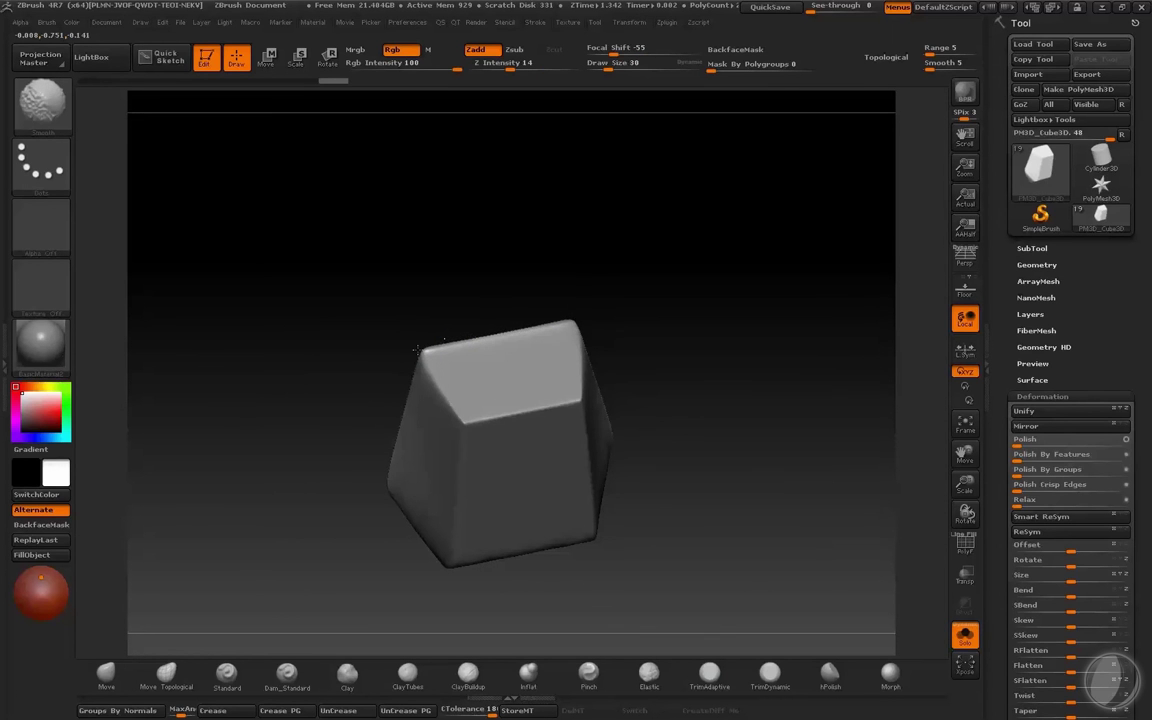
left_click_drag(591, 316, 617, 252, "shift")
left_click_drag(445, 329, 450, 347)
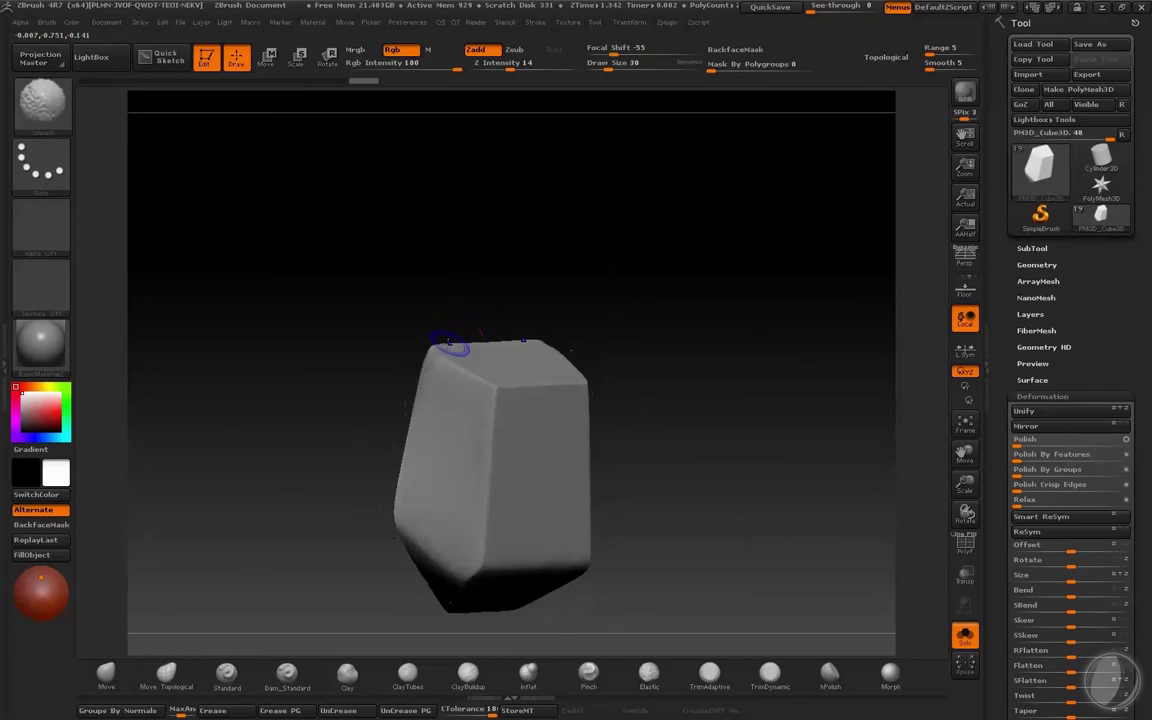
left_click_drag(537, 295, 640, 234, "shift")
key("shift+s")
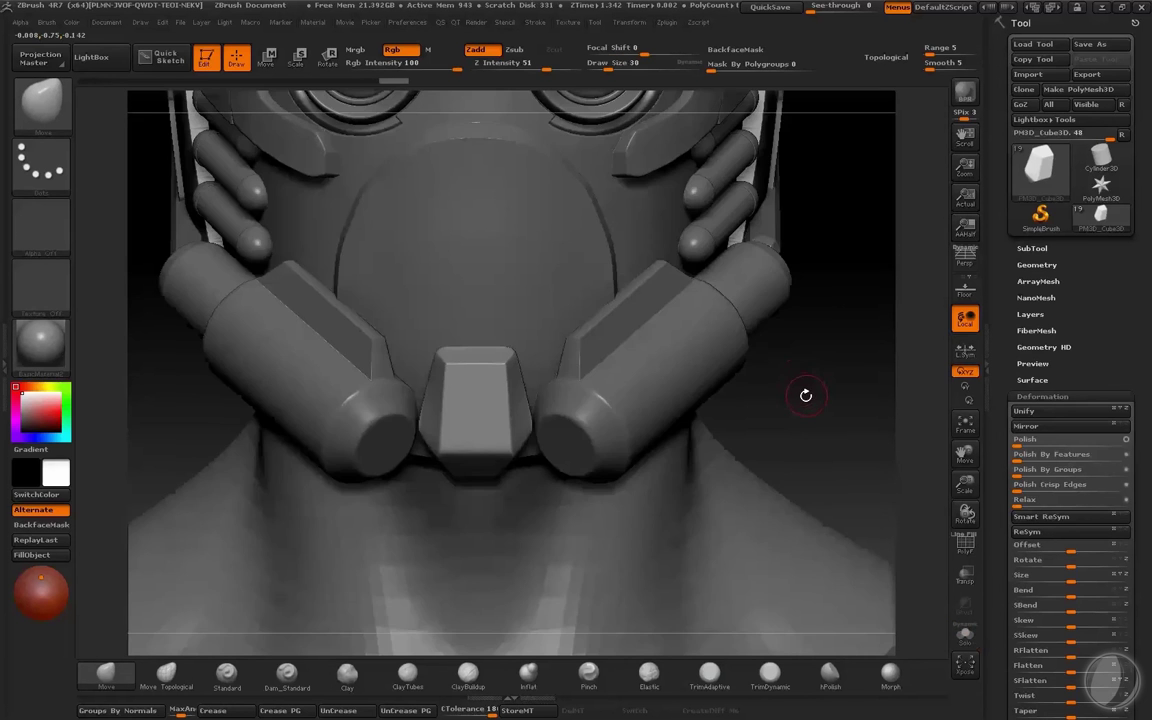
Step: Make the large side shell of the helmet active and set up the hPolish brush with draw size 72
key("f")
mouse_move(783, 407)
left_mouse_down()
mouse_move(794, 409)
mouse_move(783, 453)
mouse_move(807, 462)
left_mouse_up()
left_click(384, 258, "alt")
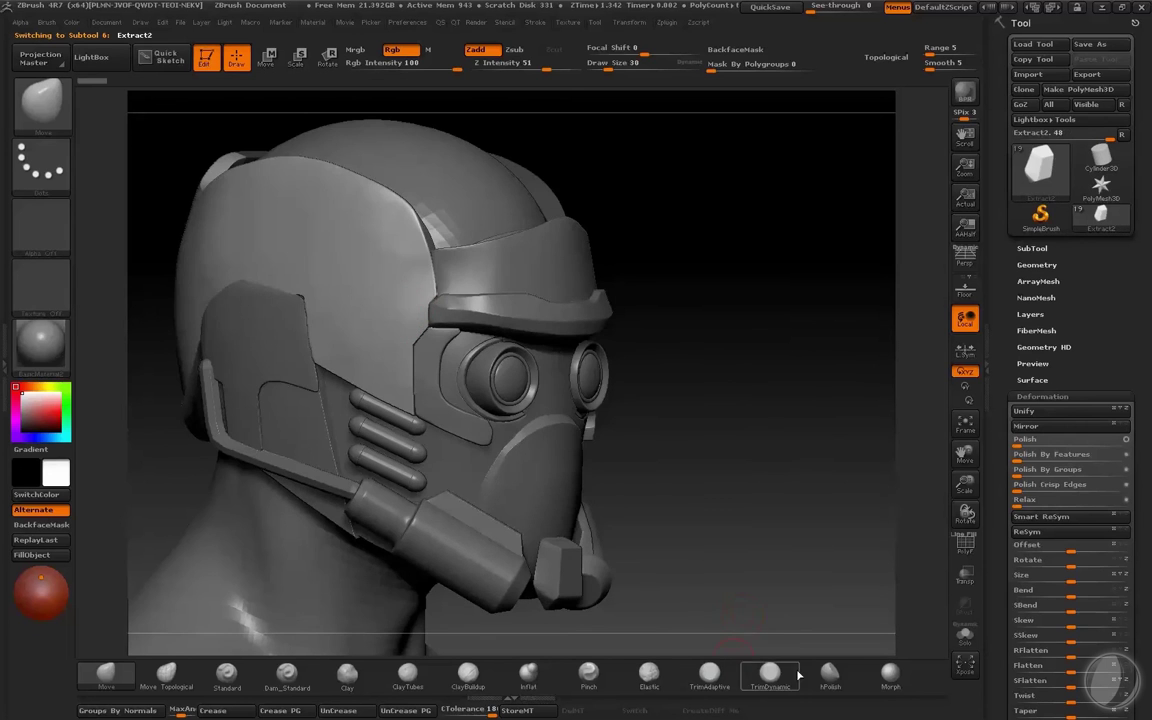
left_click(830, 672)
key("s")
left_click_drag(393, 232, 404, 232)
left_click_drag(650, 213, 625, 195)
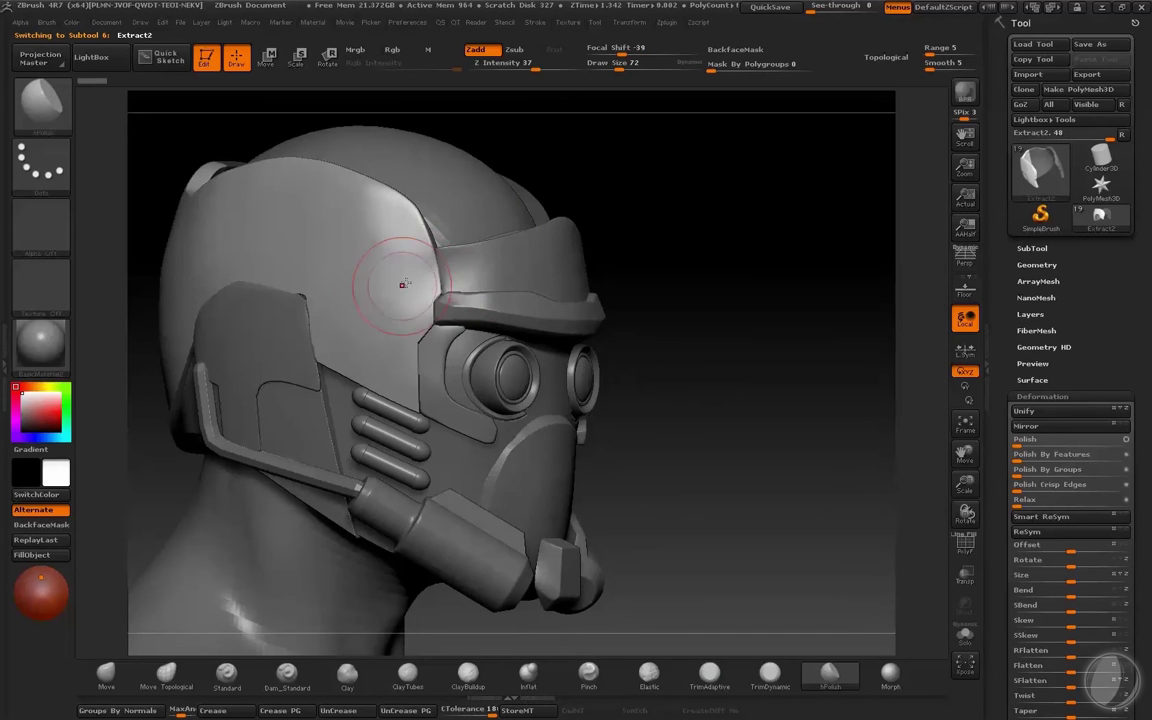
Step: Polish and smooth the upper front area of the helmet's side shell
mouse_move(401, 283)
left_mouse_down()
mouse_move(347, 199)
mouse_move(386, 257)
mouse_move(356, 210)
left_mouse_up()
left_click_drag(405, 291, 363, 203, "shift")
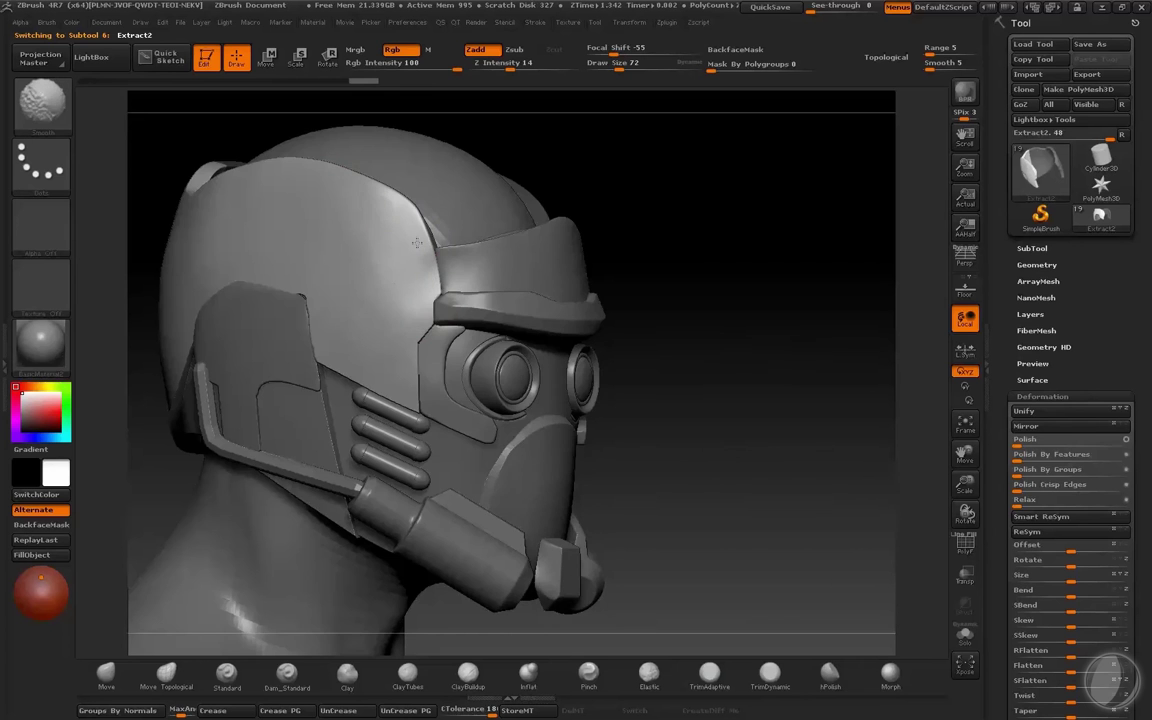
left_click_drag(417, 243, 380, 222, "shift")
Step: Isolate the side shells and smooth the surface along their front edge
left_click_drag(573, 167, 335, 215)
key("alt+s")
mouse_move(480, 270)
left_mouse_down()
mouse_move(684, 292)
mouse_move(818, 350)
mouse_move(792, 386)
left_mouse_up()
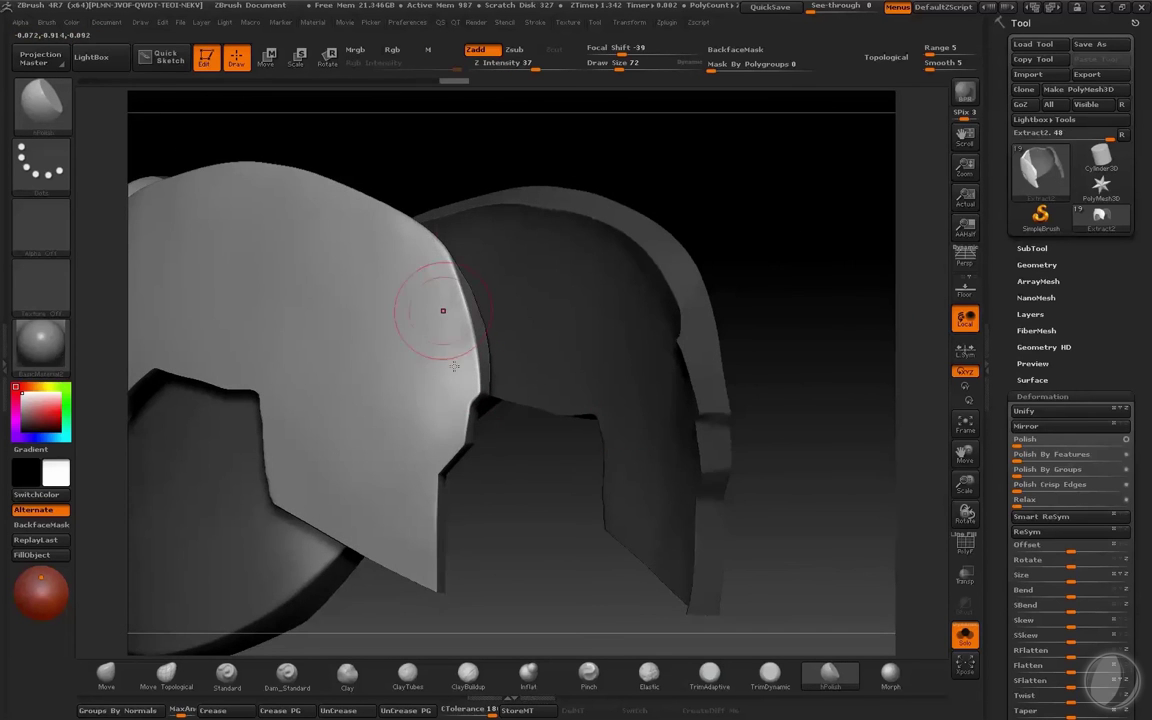
left_click_drag(445, 337, 434, 333, "shift")
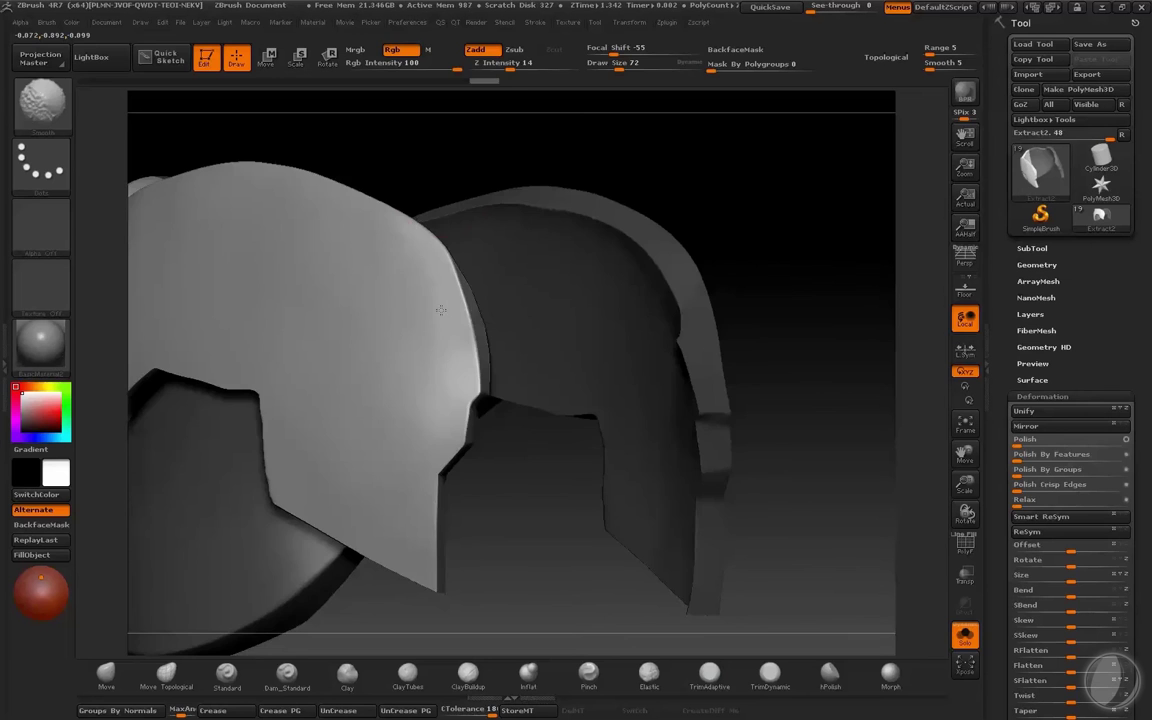
mouse_move(780, 220)
left_mouse_down()
mouse_move(738, 149)
mouse_move(720, 159)
left_mouse_up()
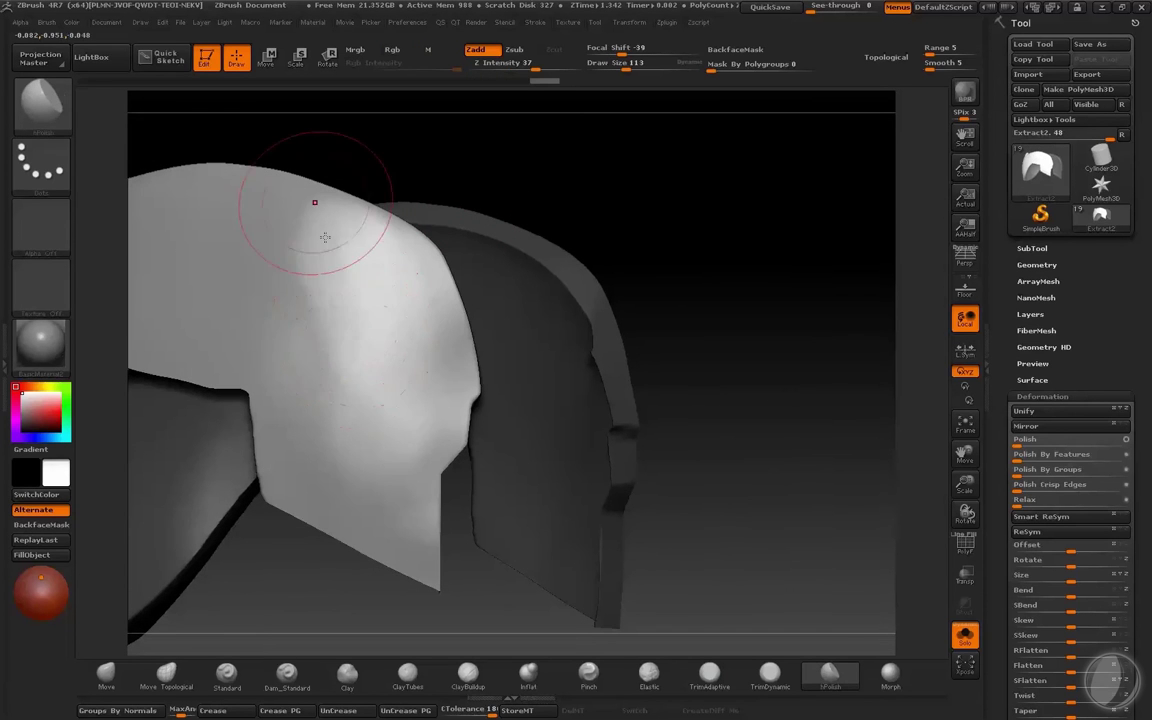
Step: Polish and smooth the side shell's broad front surface at draw size 113, then show all subtools again
left_click_drag(325, 237, 325, 211, "shift")
left_click_drag(315, 343, 327, 388, "shift")
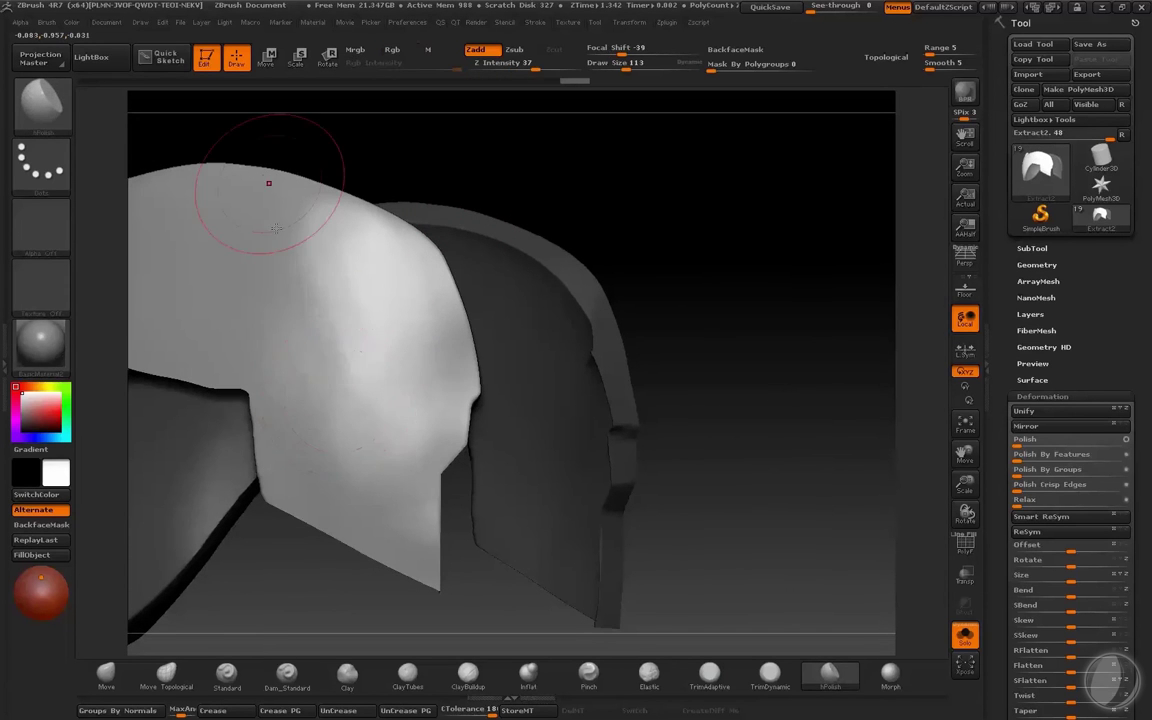
left_click_drag(278, 190, 313, 213, "shift")
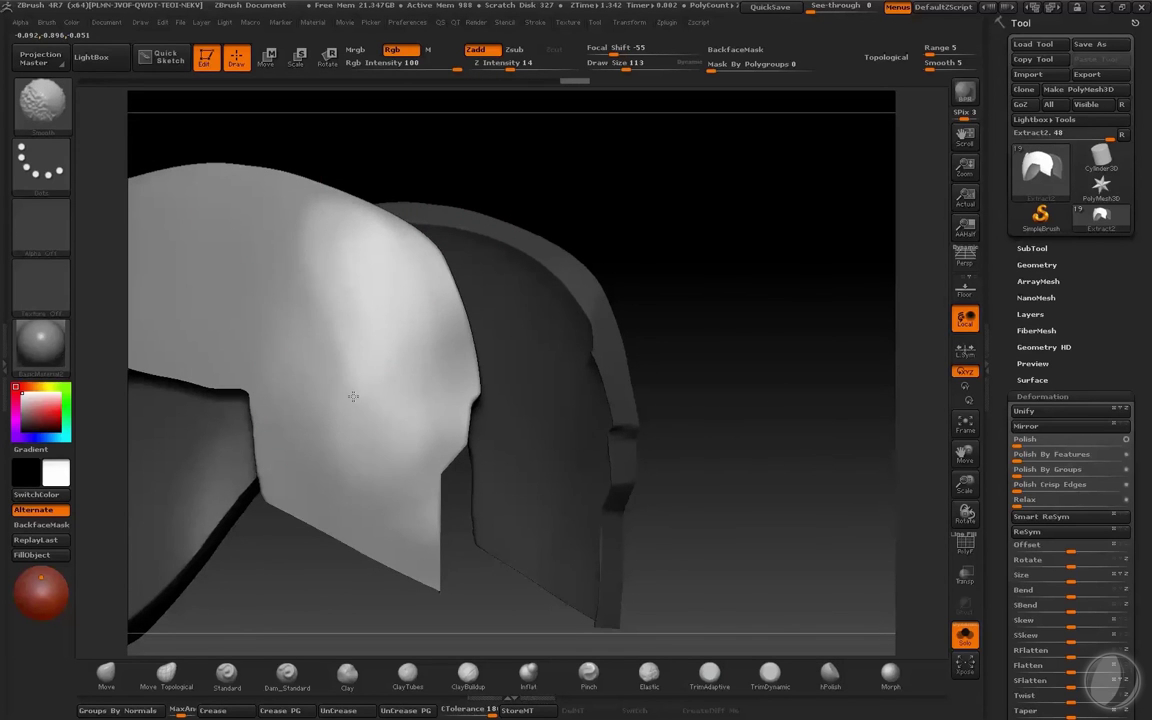
left_click_drag(336, 315, 318, 284, "shift")
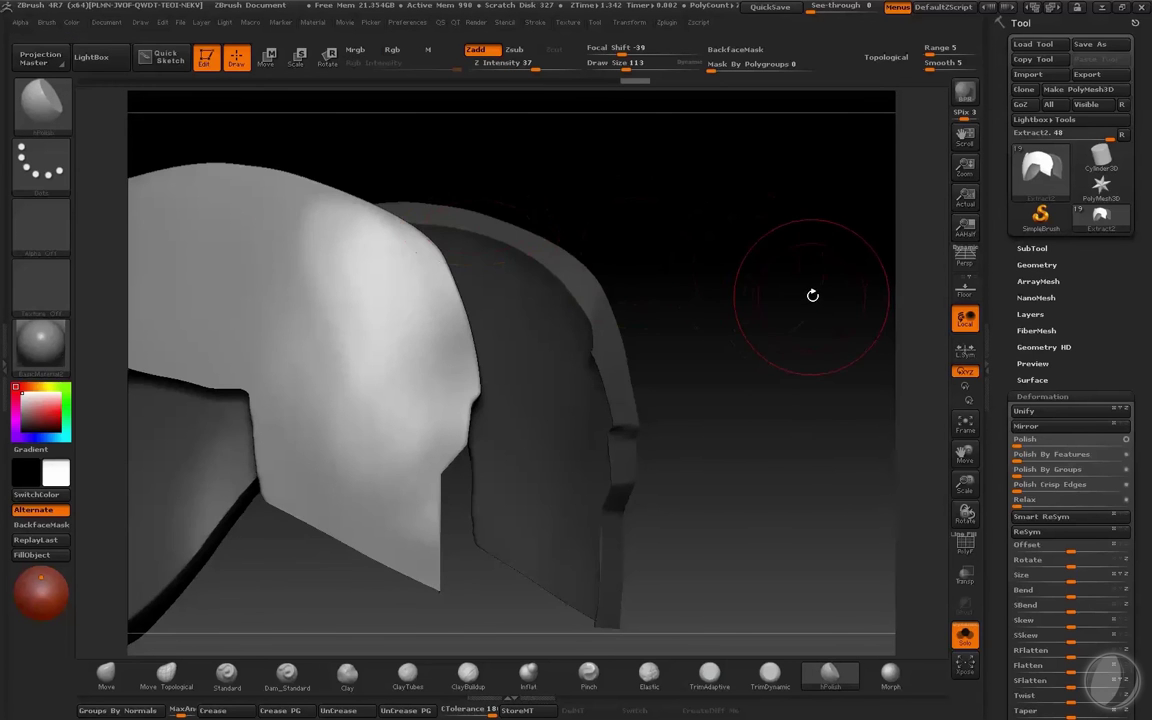
key("alt+s")
left_click_drag(815, 288, 326, 375)
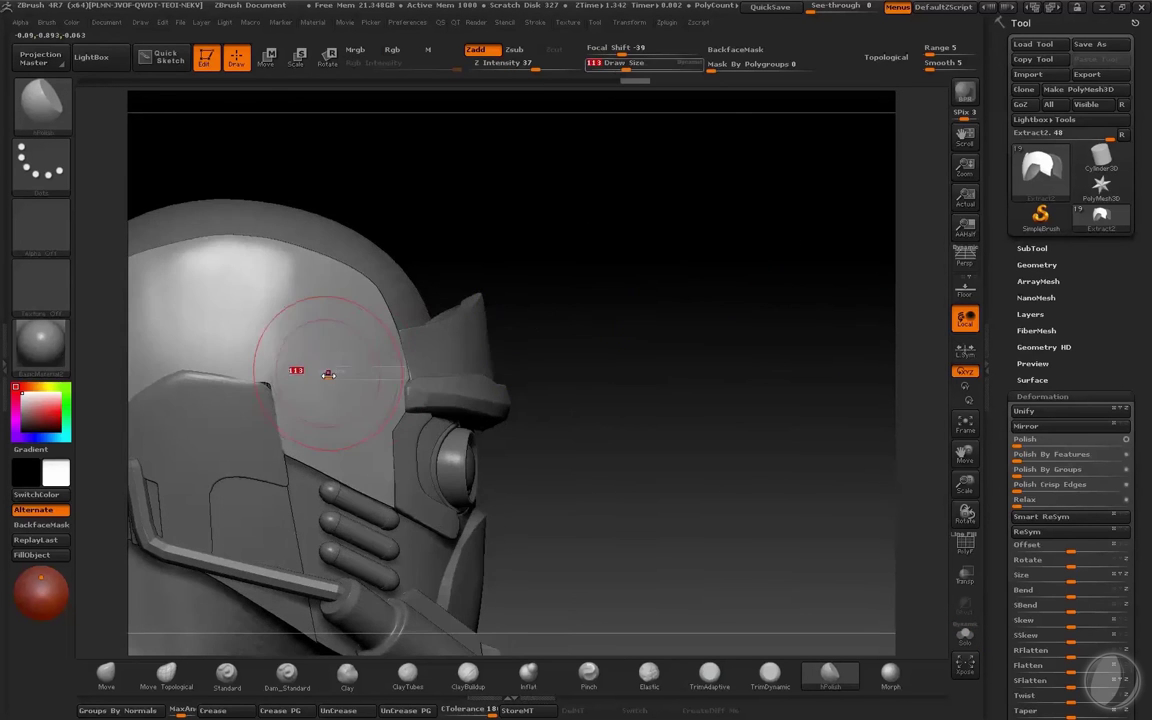
mouse_move(725, 316)
left_mouse_down()
mouse_move(770, 307)
mouse_move(771, 324)
mouse_move(797, 275)
mouse_move(720, 373)
mouse_move(692, 393)
mouse_move(686, 370)
left_mouse_up()
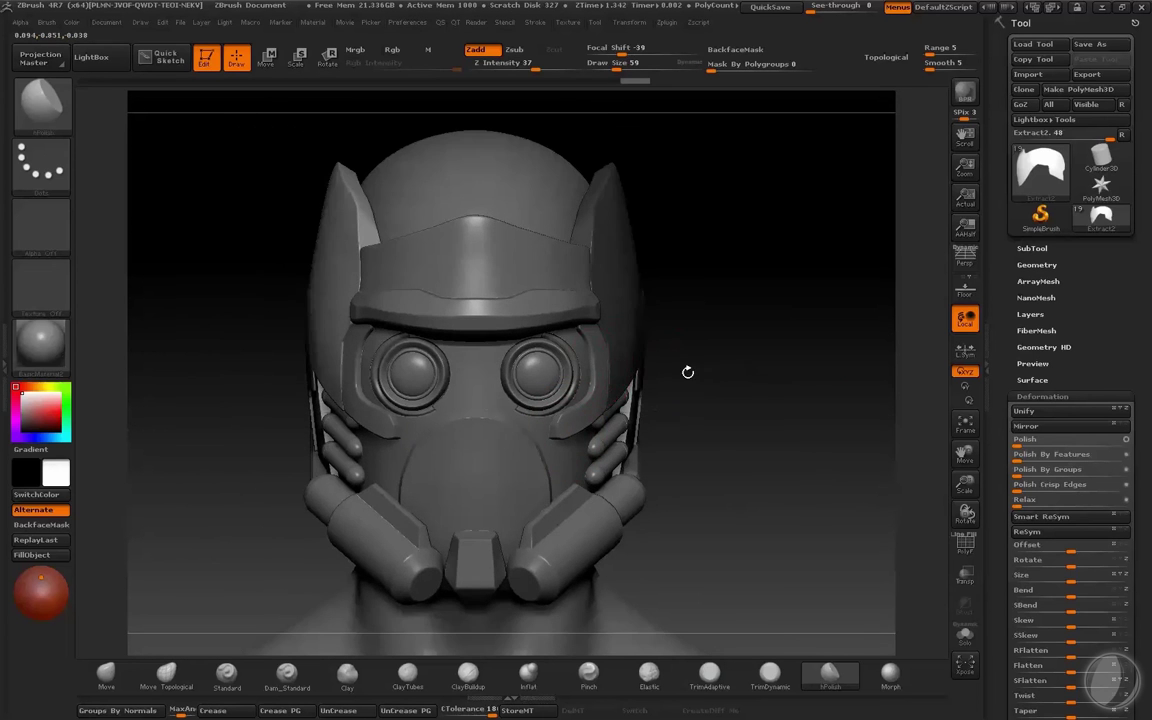
left_click_drag(756, 333, 706, 368)
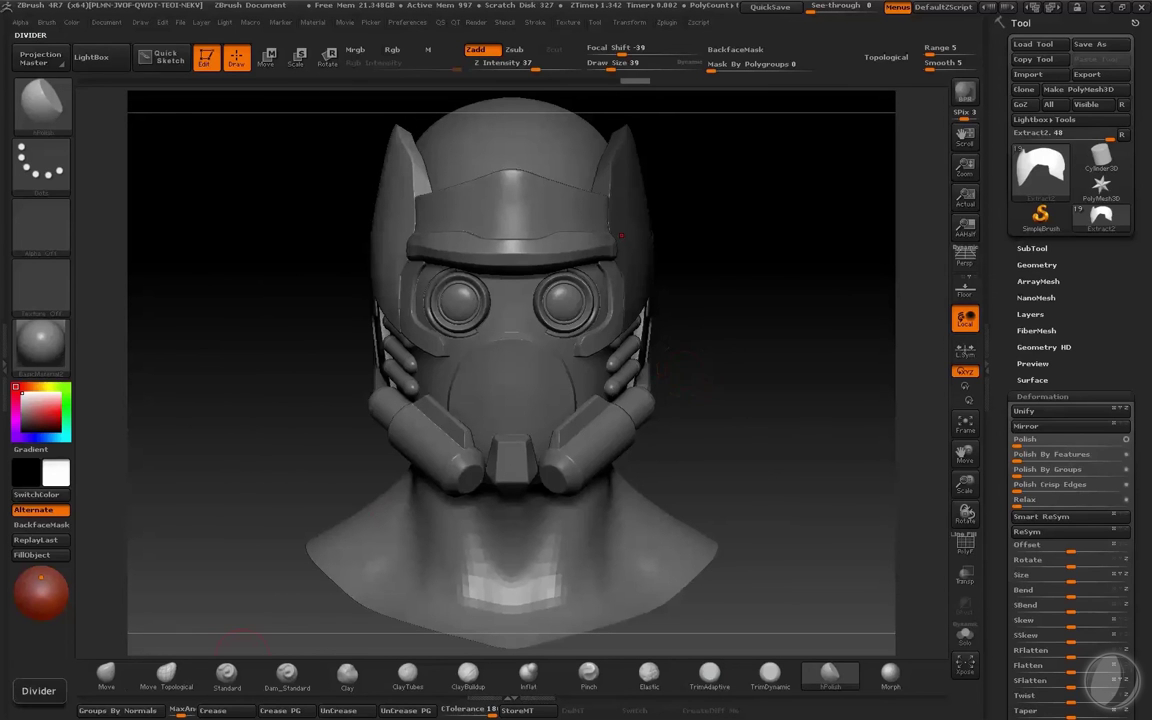
left_click(1011, 710)
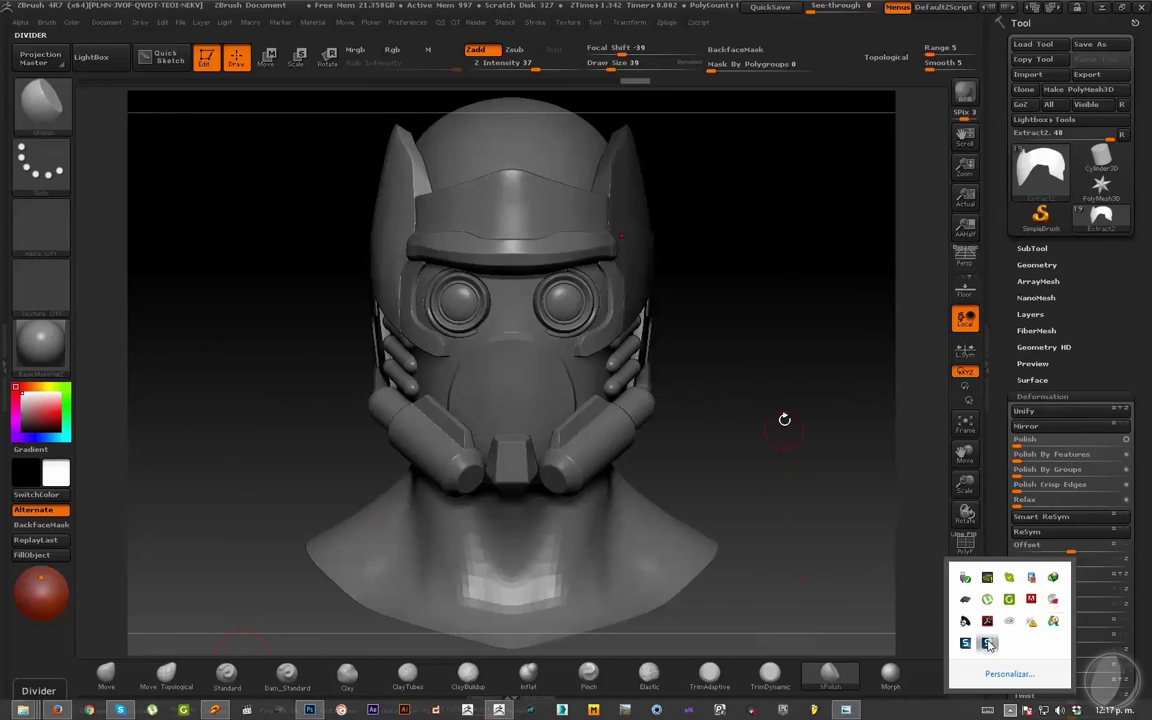
mouse_move(784, 419)
left_mouse_down()
mouse_move(789, 368)
mouse_move(779, 419)
mouse_move(756, 414)
left_mouse_up()
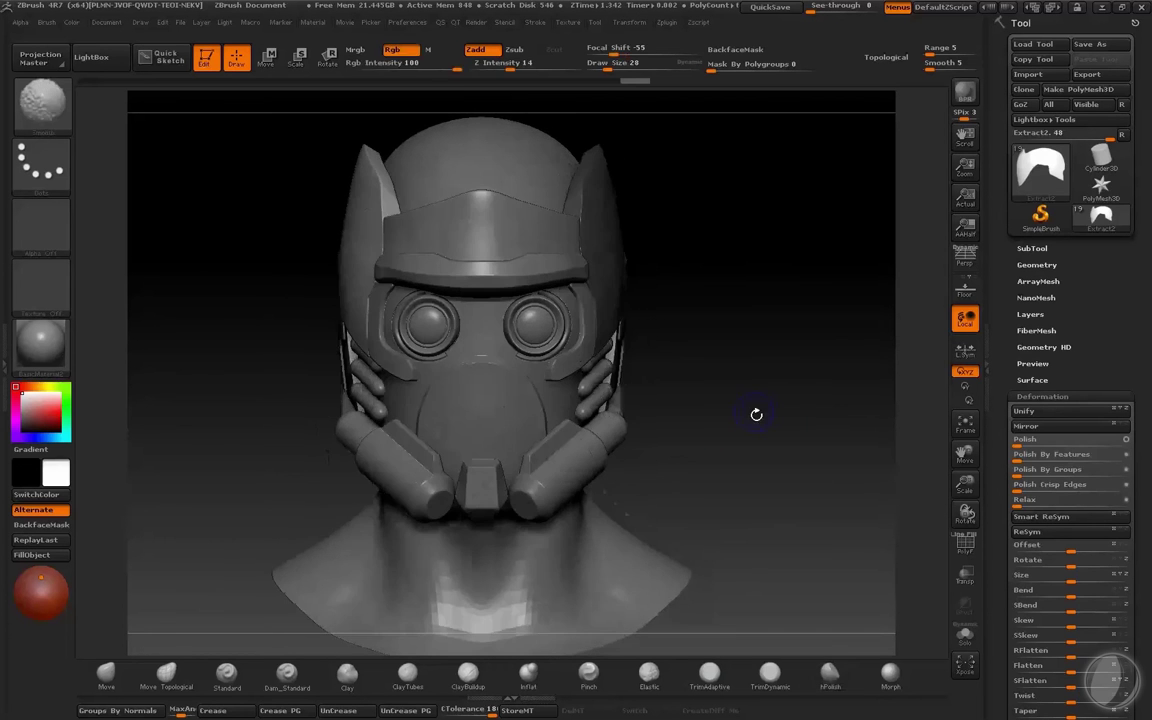
Step: Activate the central mouth plate and widen its upper sides using the Move brush at draw size 126
left_click(463, 417, "alt")
left_click(107, 673)
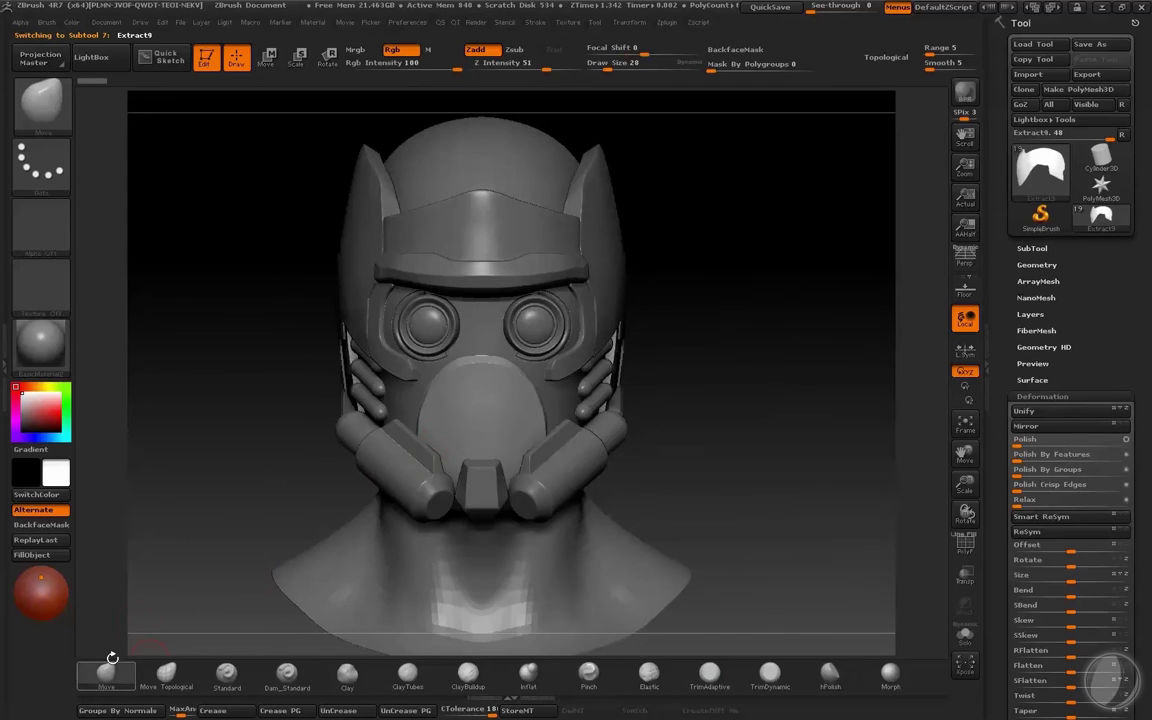
left_click(386, 437)
key("s")
left_click_drag(418, 399, 420, 386)
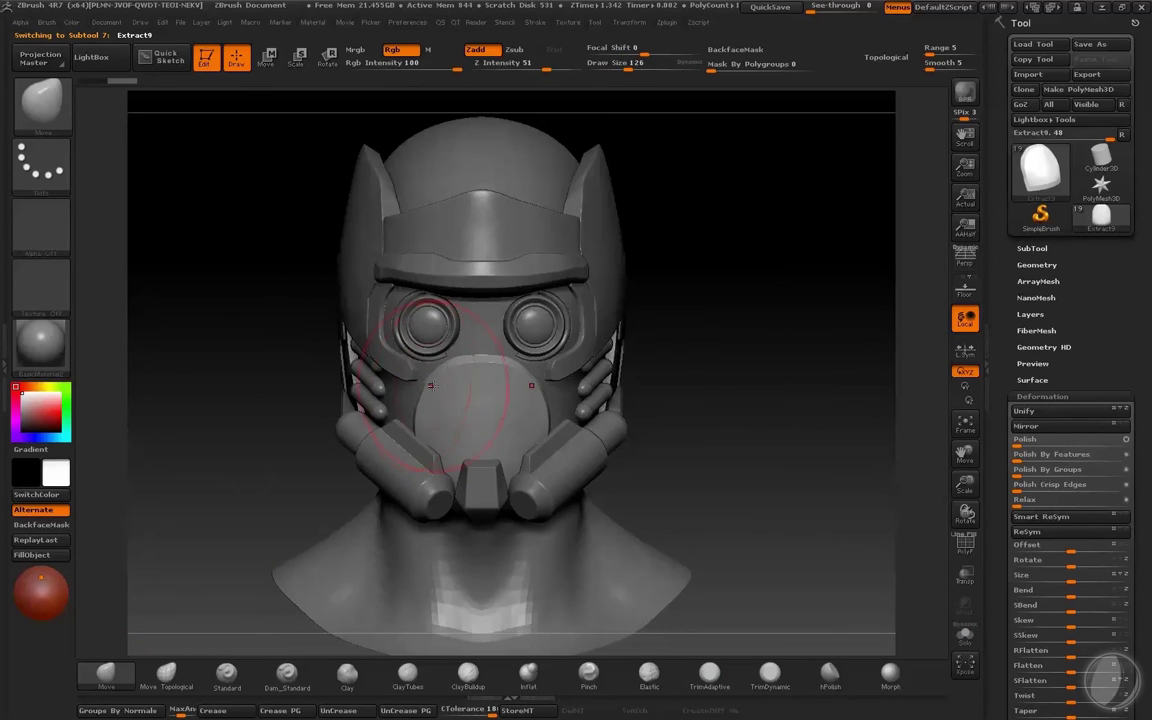
Step: Raise and round the mouth plate's top arch with the Move brush at draw sizes 82 and 101
key("bracketleft")
key("bracketleft")
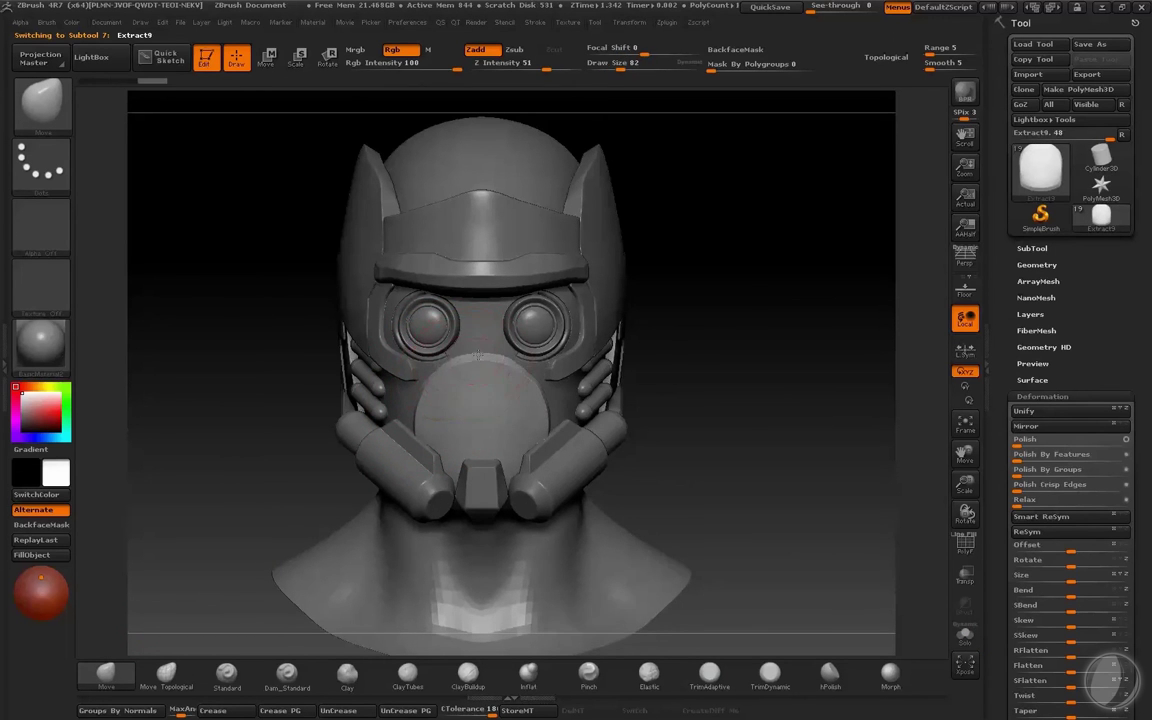
key("bracketright")
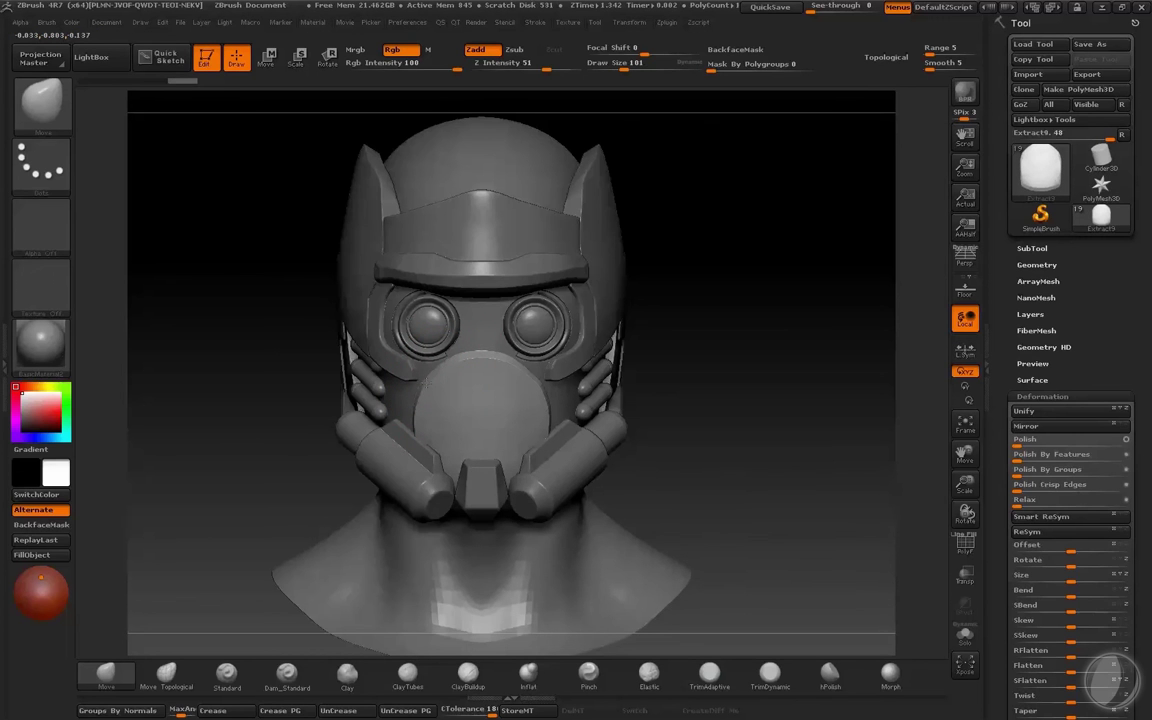
Step: Clip the mouth plate's rounded sides into straight vertical edges and adjust its top arch with the Move brush at draw size 65
key("bracketright")
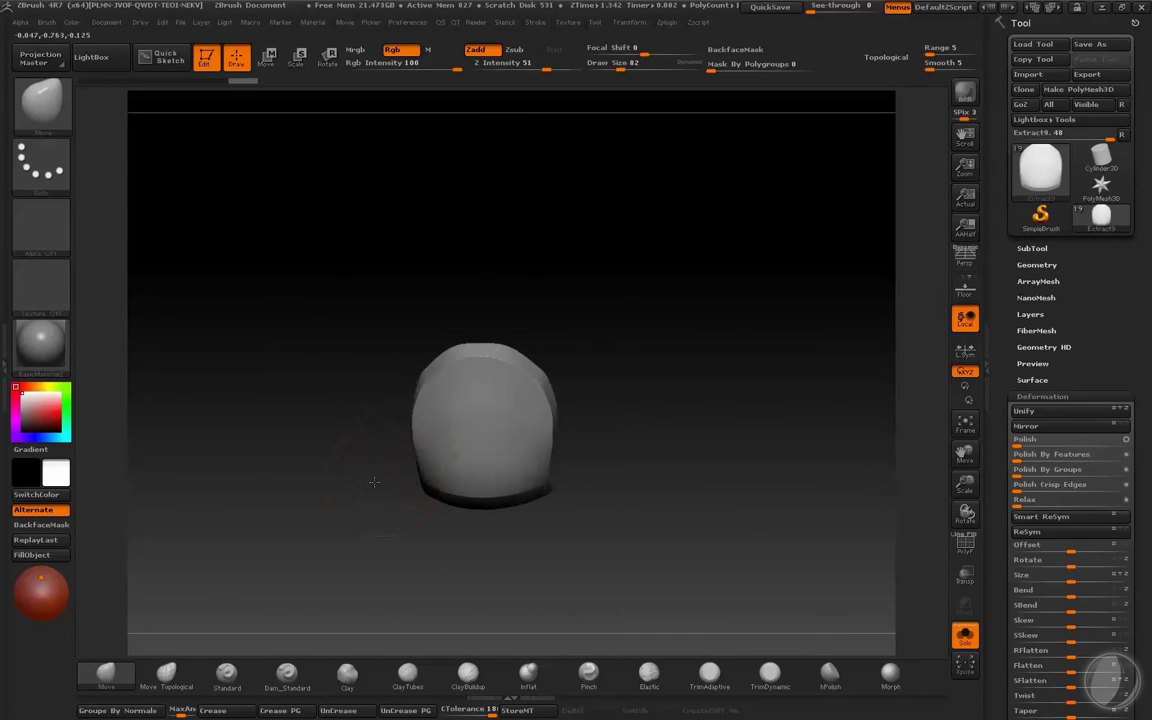
mouse_move(420, 552)
left_mouse_down("ctrl+shift")
mouse_move(404, 257)
mouse_move(419, 257)
left_mouse_up("ctrl+shift")
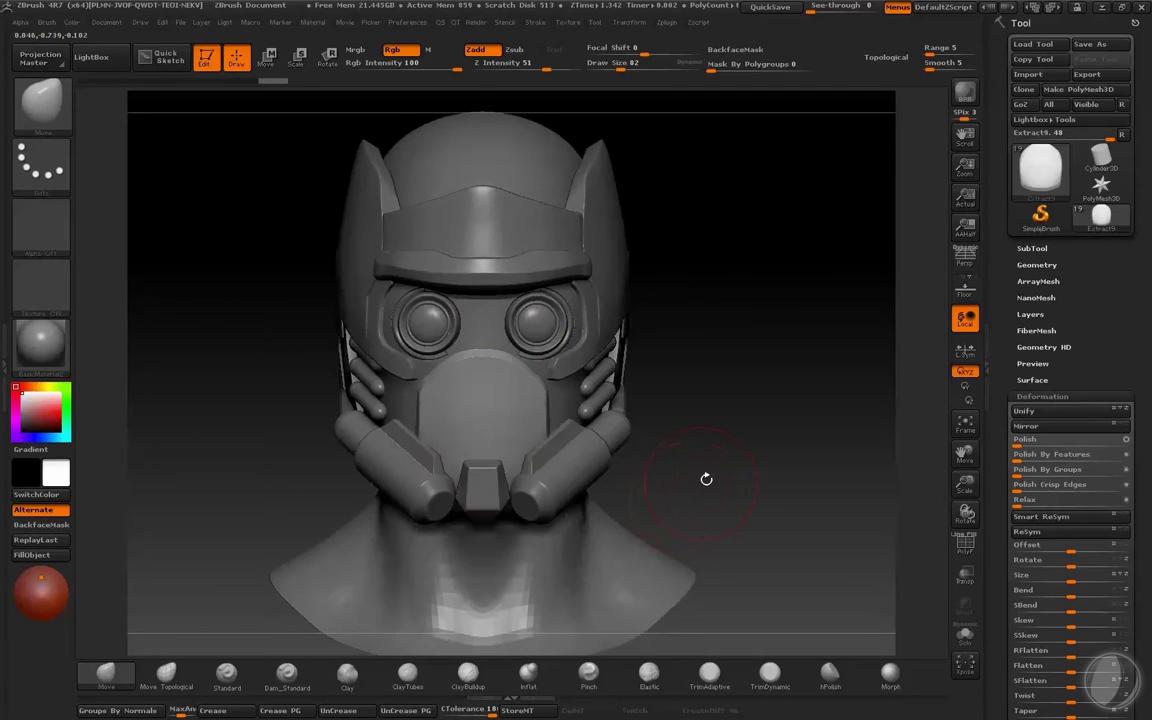
left_click_drag(706, 479, 476, 360)
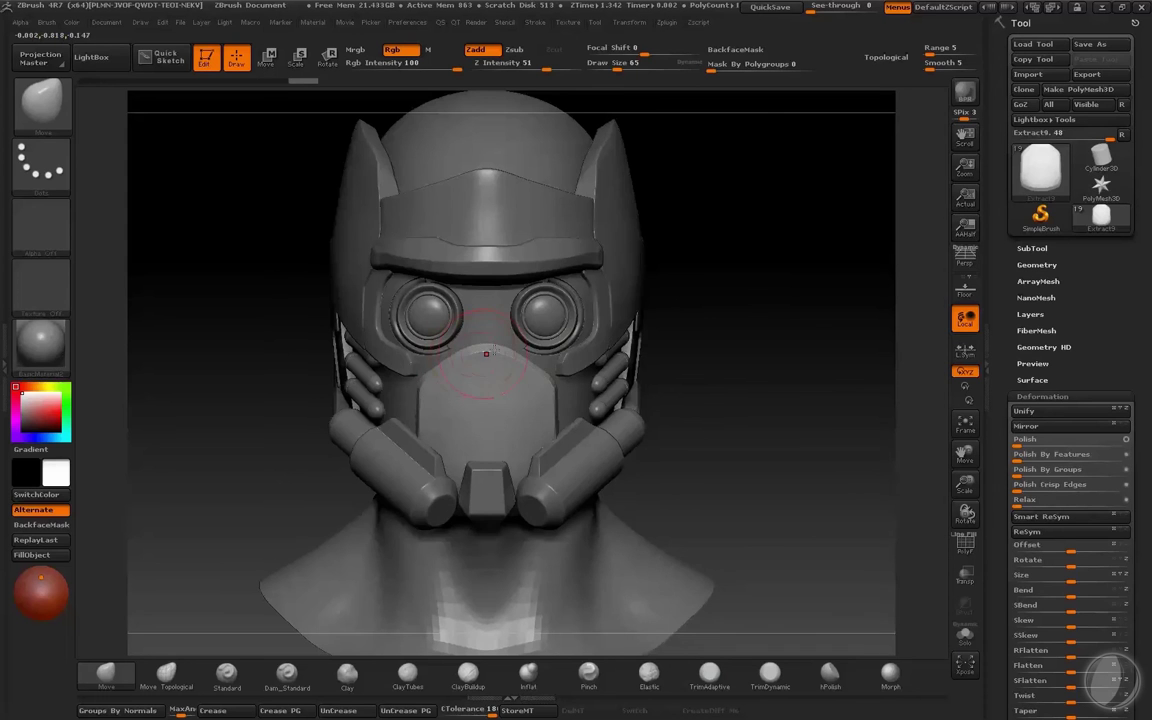
left_click_drag(731, 286, 545, 396)
key("w")
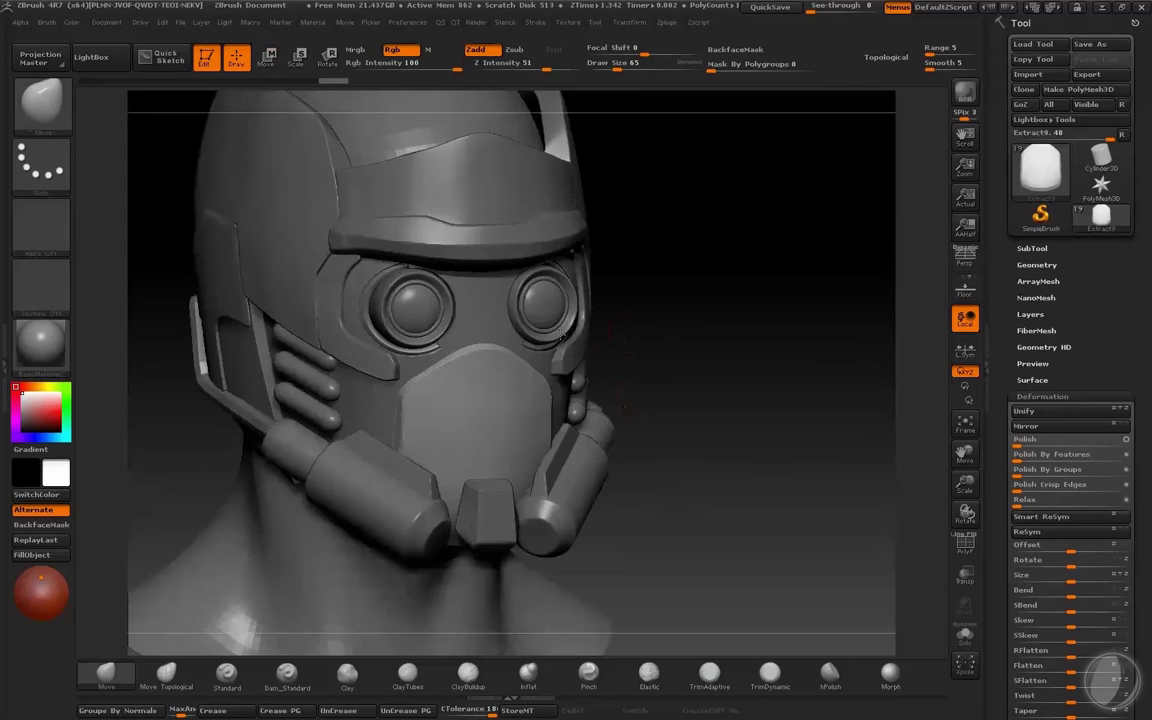
Step: Isolate the mouth plate, trim and smooth its side and upper edges, and show all subtools again
left_click_drag(850, 405, 784, 411)
left_click(965, 635)
mouse_move(411, 537)
left_mouse_down()
mouse_move(409, 546)
mouse_move(395, 280)
mouse_move(413, 278)
left_mouse_up()
left_click_drag(418, 264, 604, 224, "shift")
left_click(965, 635)
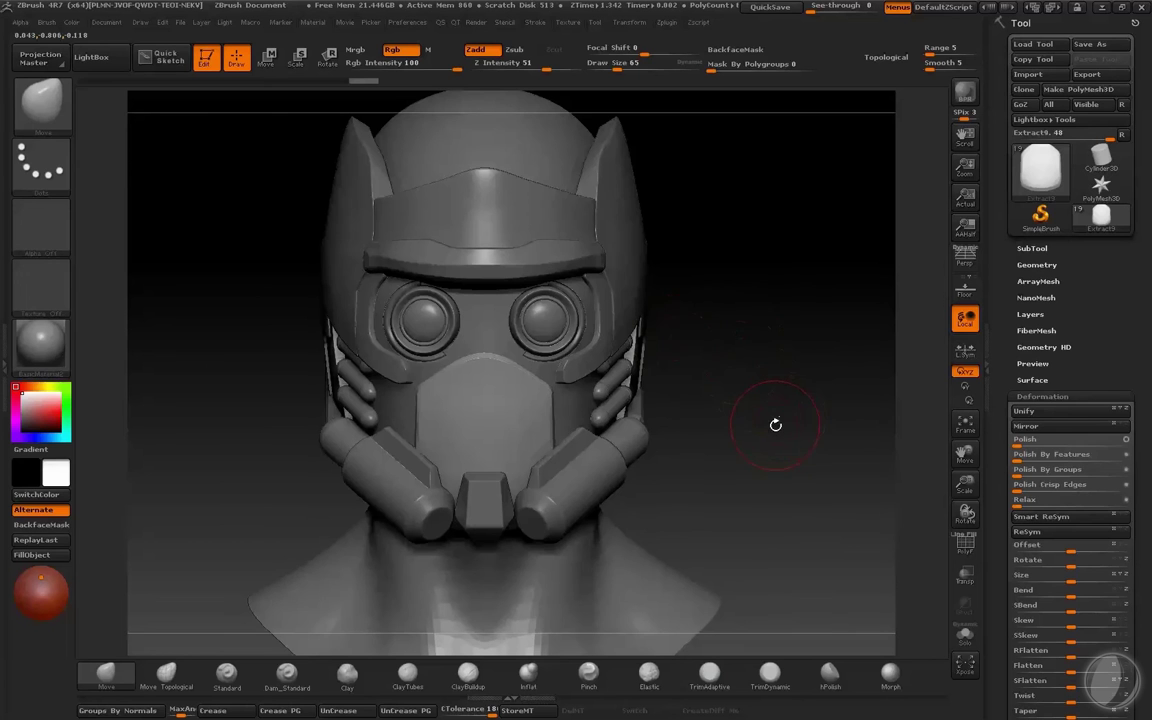
Step: Compare the mouth plate with its subdivision preview off and on from the front, and reduce the draw size to 22
left_click_drag(723, 475, 763, 386)
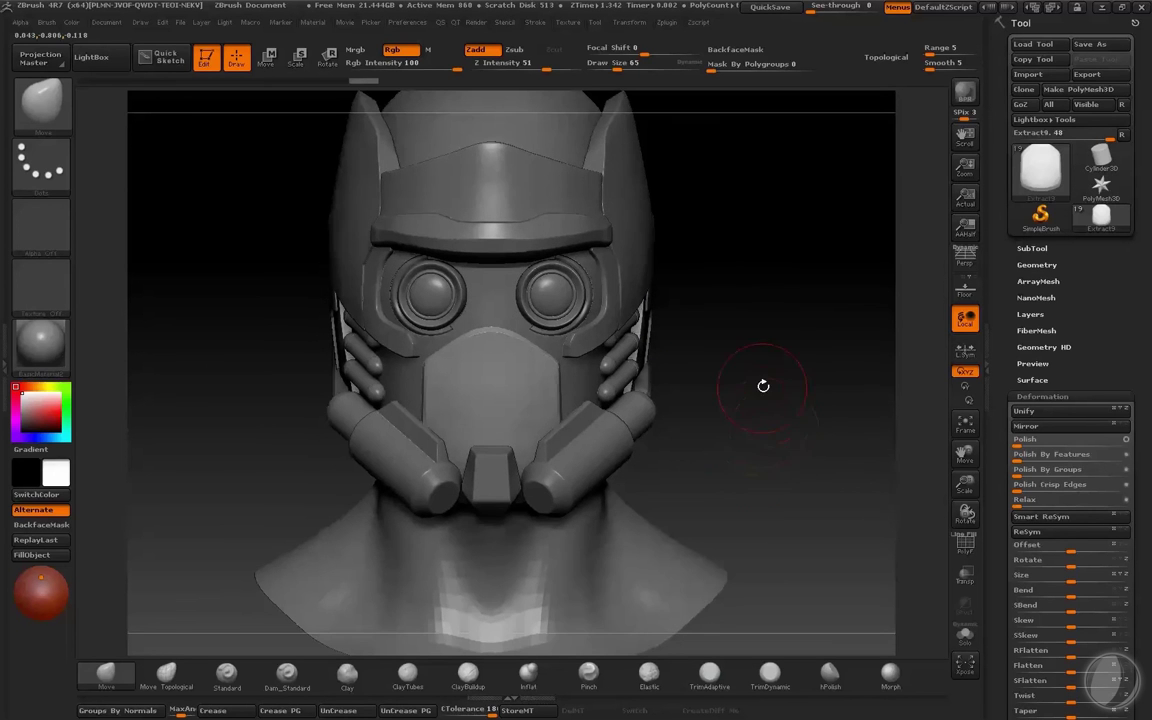
key("shift+d")
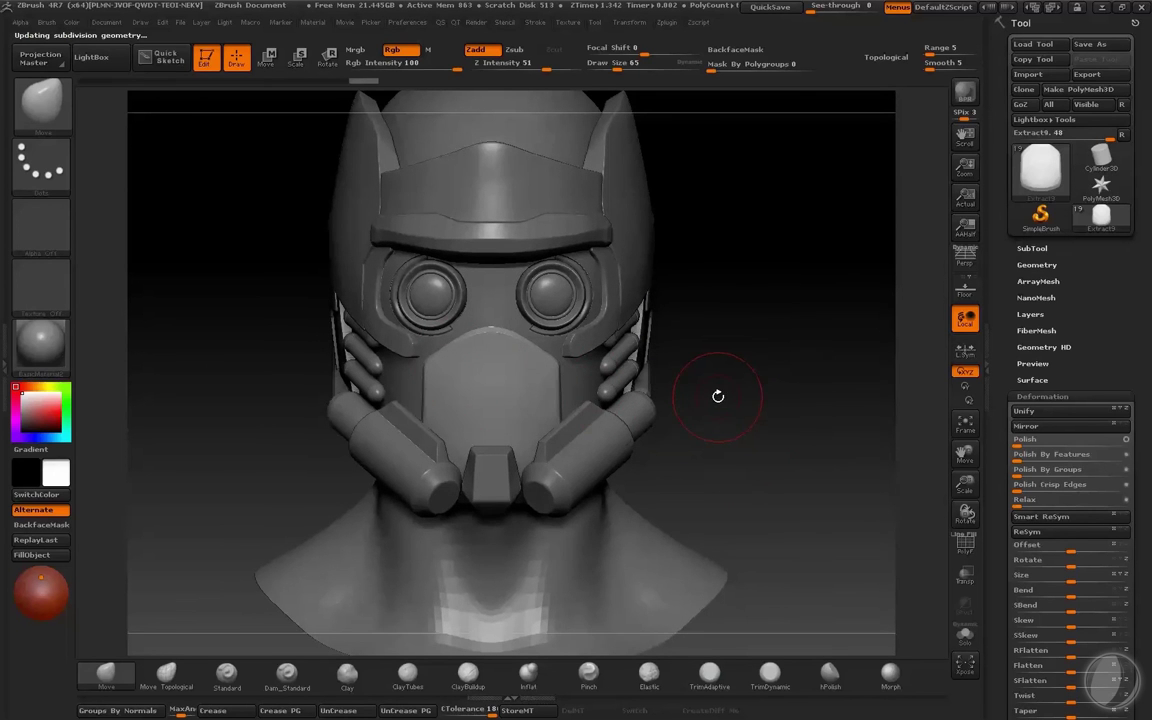
key("q")
left_click_drag(758, 357, 762, 388)
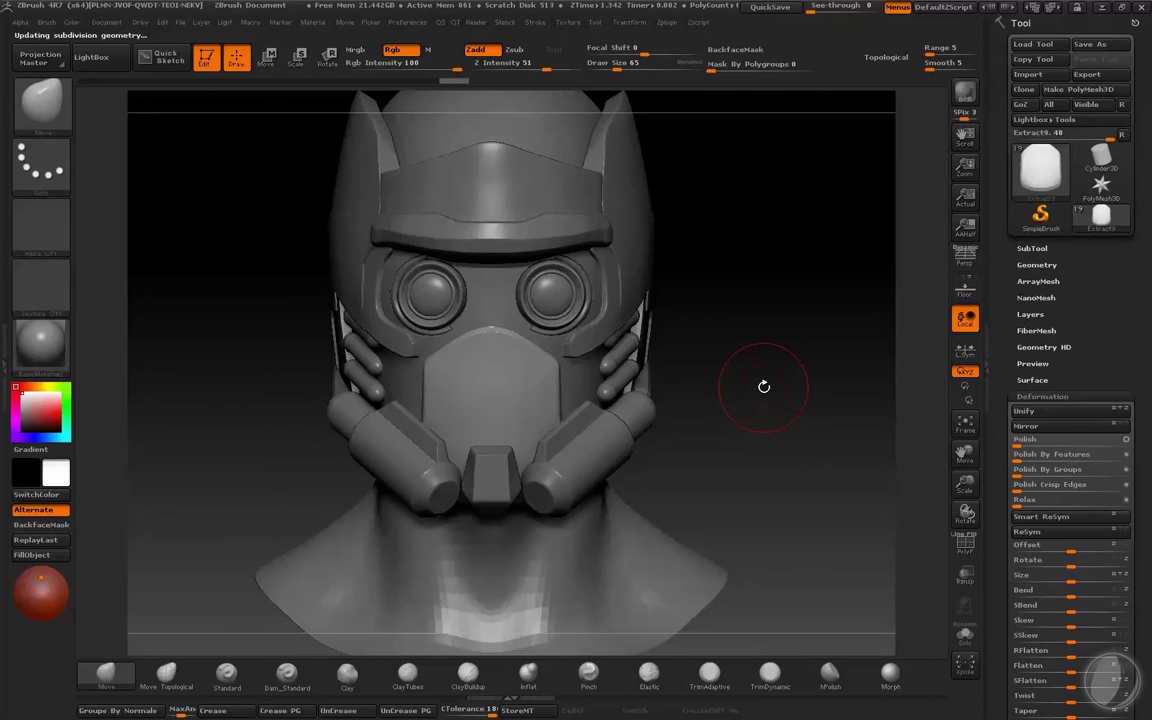
left_click_drag(707, 442, 708, 437)
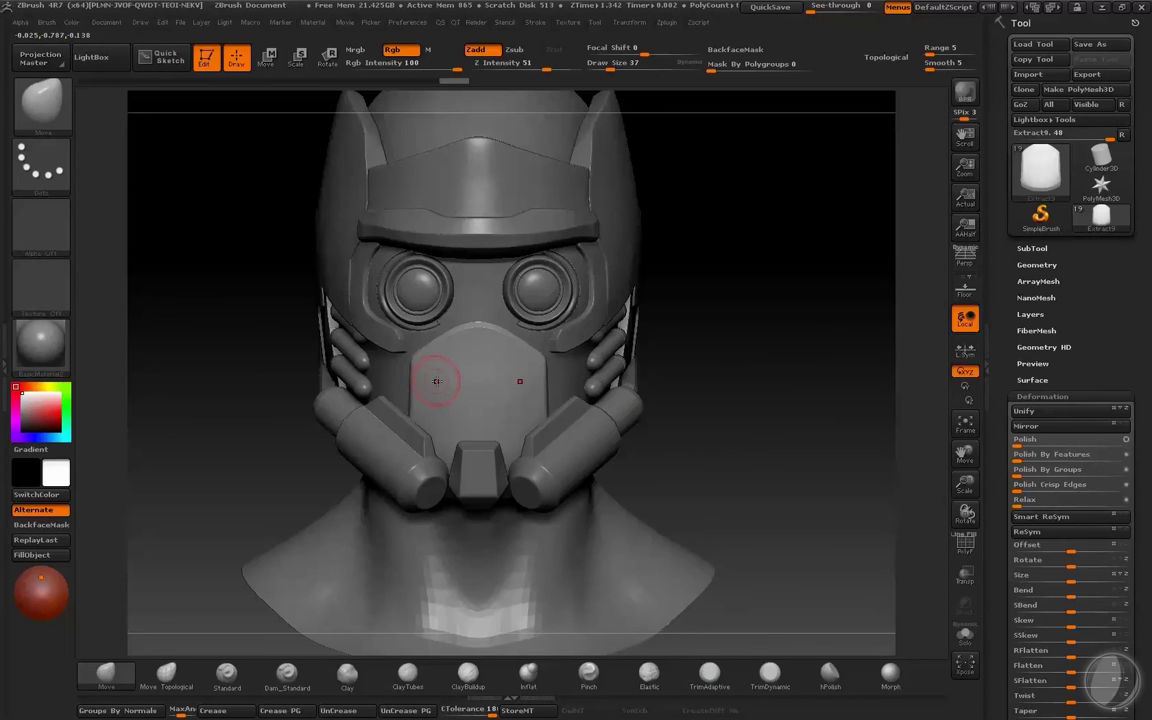
key("s")
left_click_drag(437, 380, 432, 378)
Step: Append a ZSphere as a new subtool and make it the active subtool
left_click(1036, 246)
left_click(1040, 128)
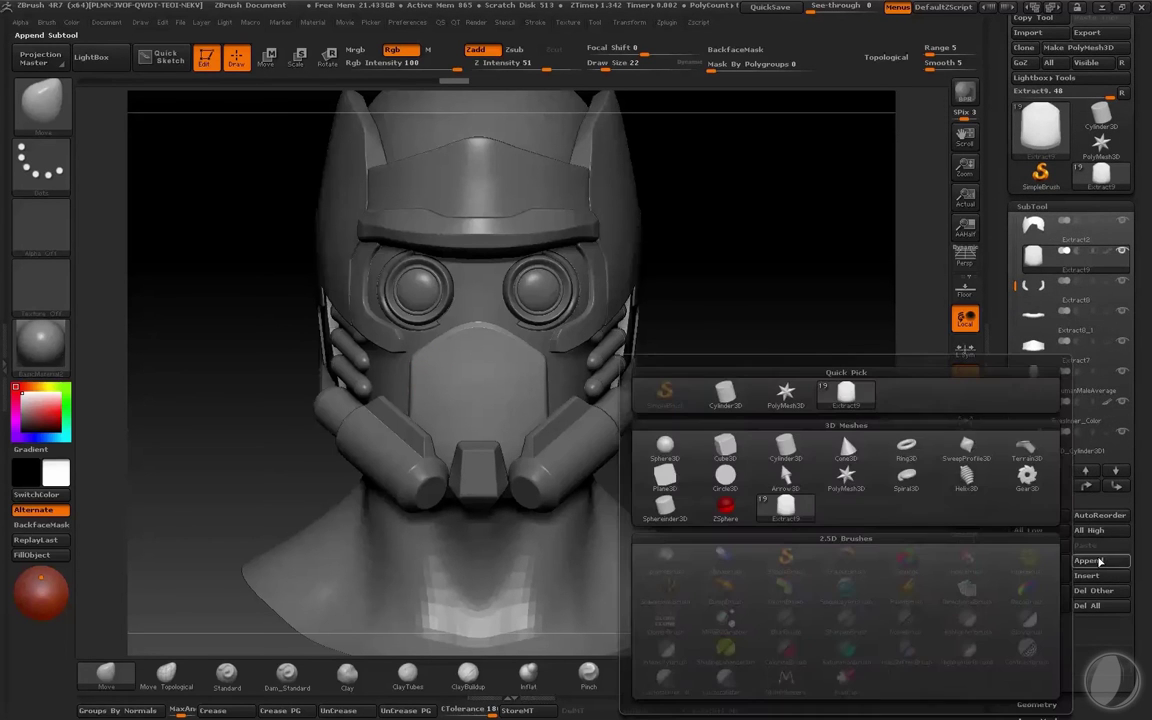
left_click(727, 510)
key("f")
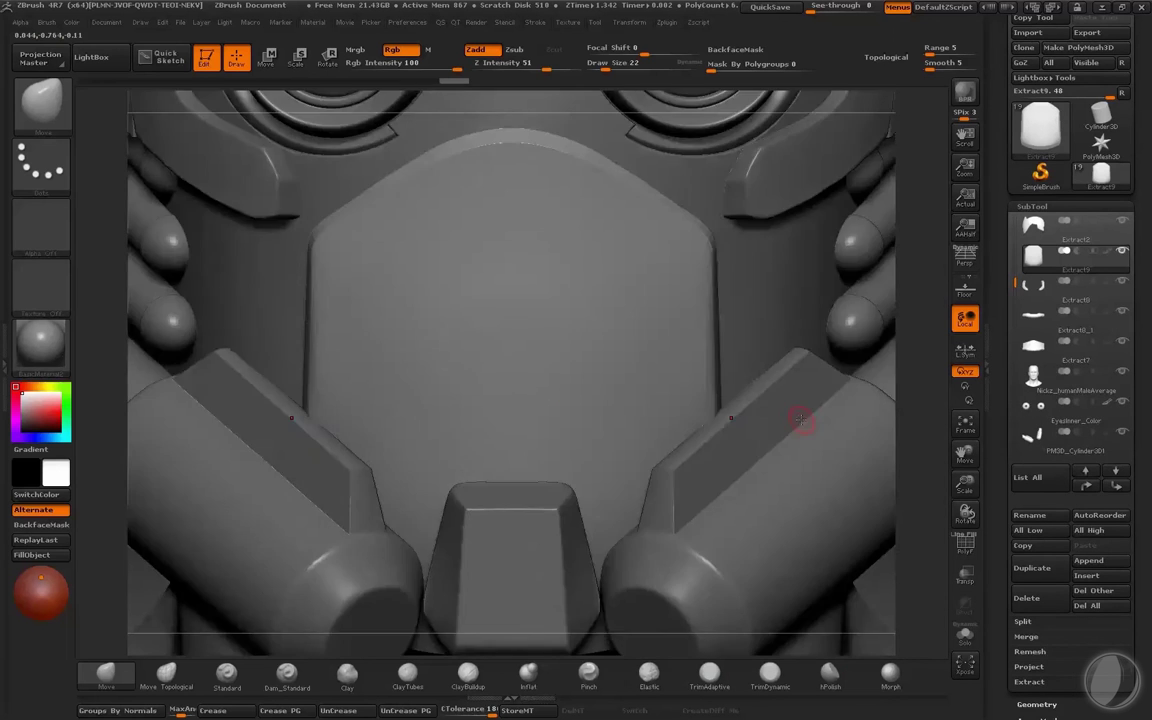
key("f")
left_click(540, 389, "alt")
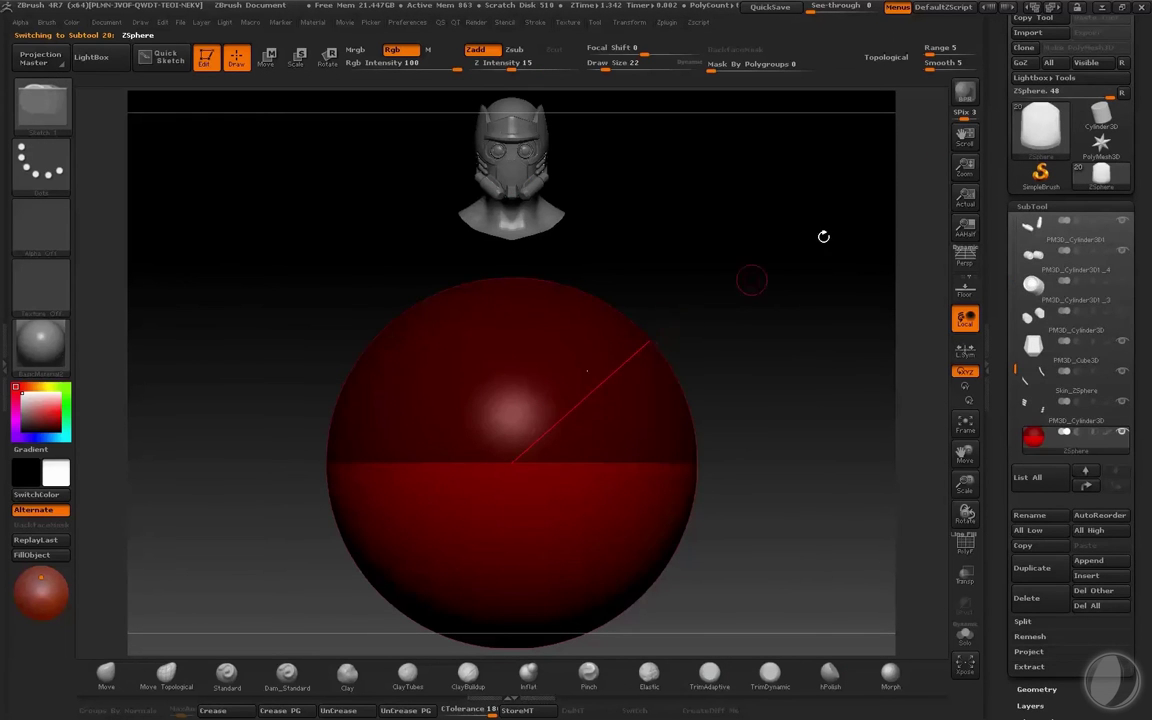
Step: Save the tool as Star Lord Mask 2.ztl, overwriting the existing file
left_click_drag(1143, 52, 1145, 95)
left_click(1102, 46)
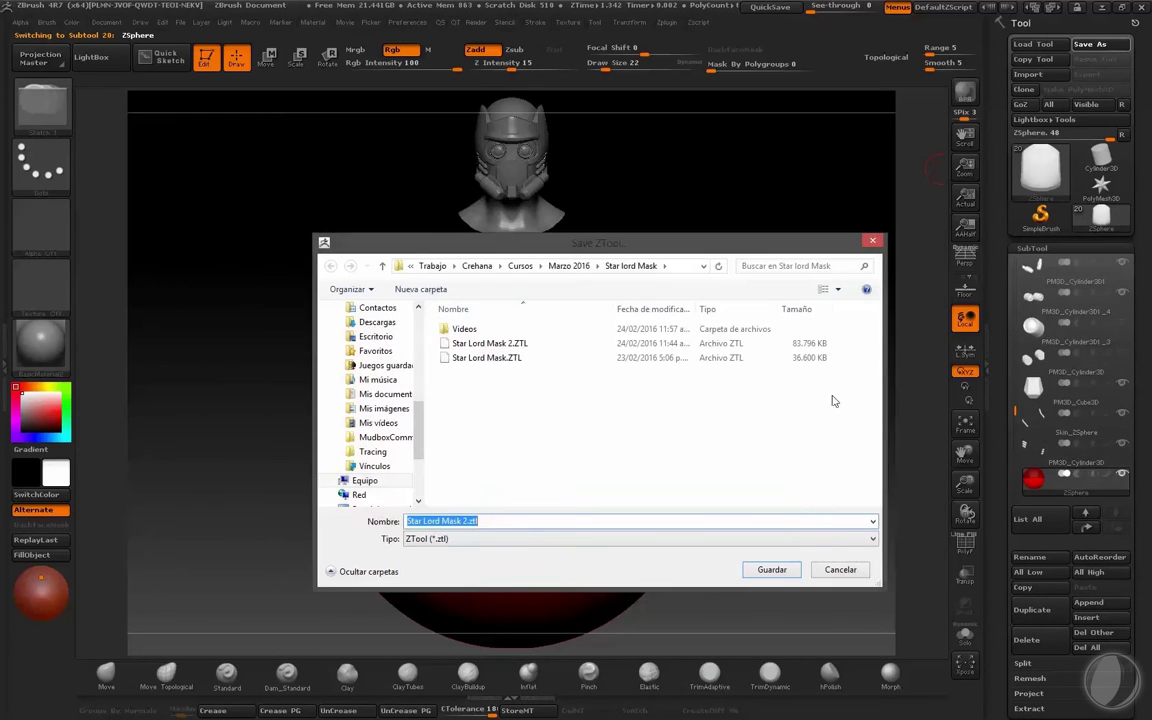
left_click(774, 570)
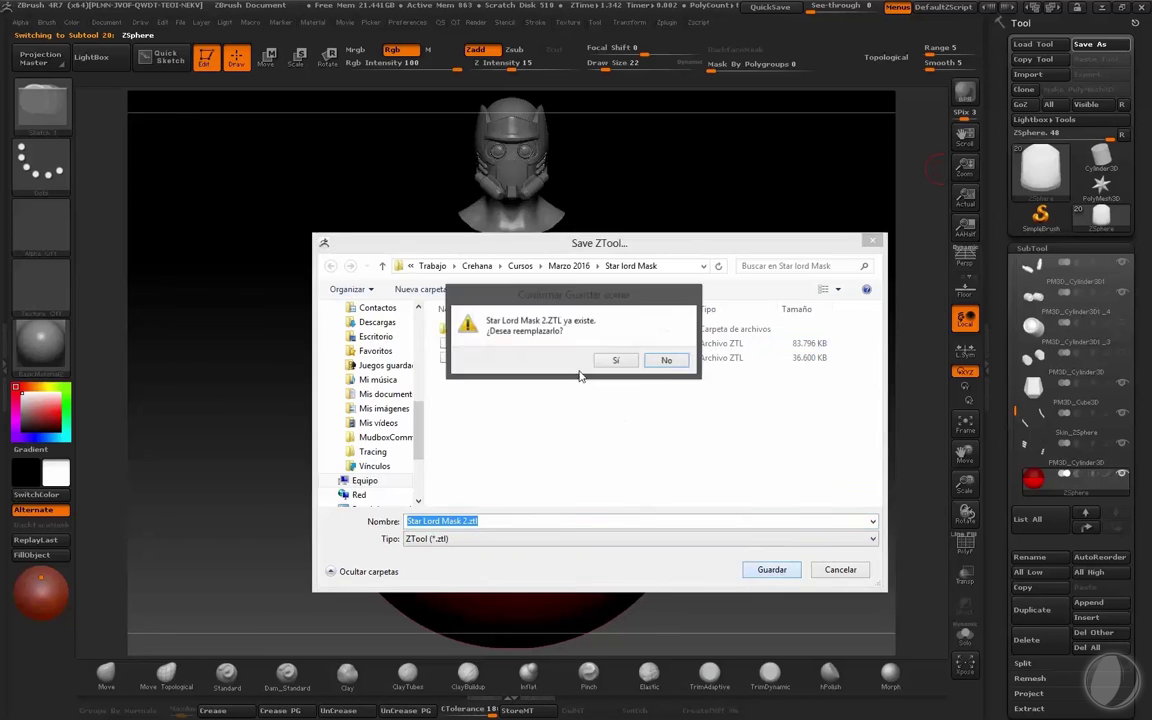
left_click(617, 360)
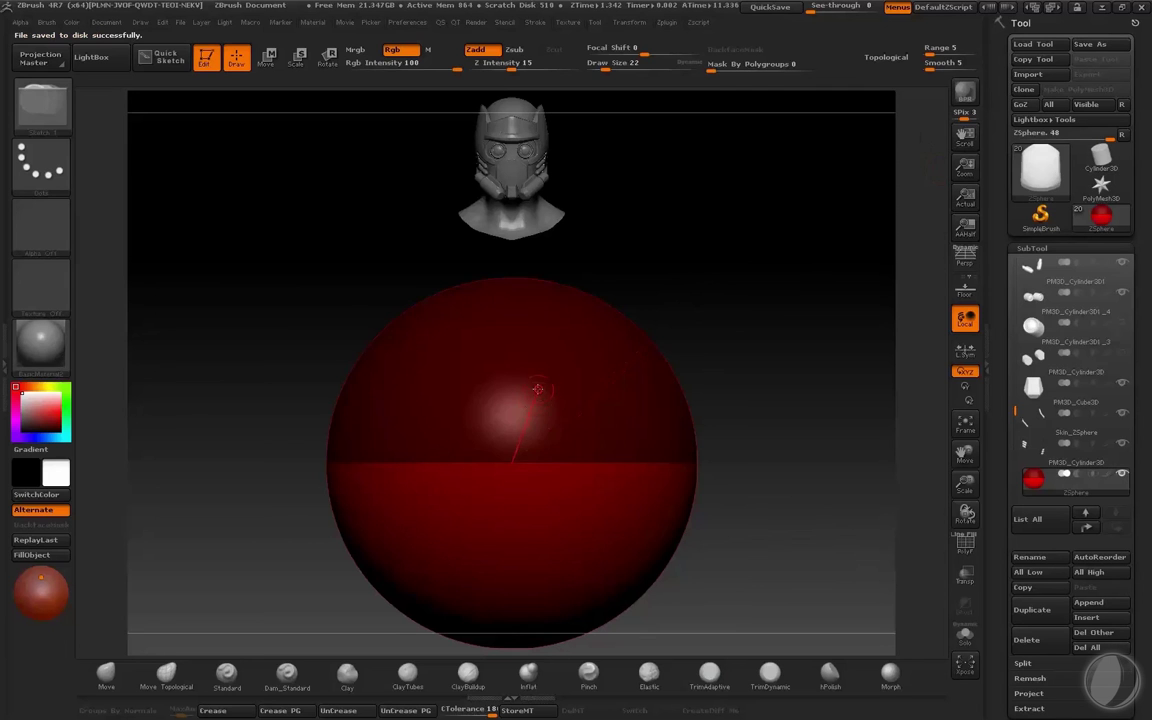
Step: Scale the ZSphere down to a tiny ball and set the draw size to 1
key("e")
mouse_move(527, 450)
left_mouse_down()
mouse_move(481, 450)
mouse_move(816, 266)
left_mouse_up()
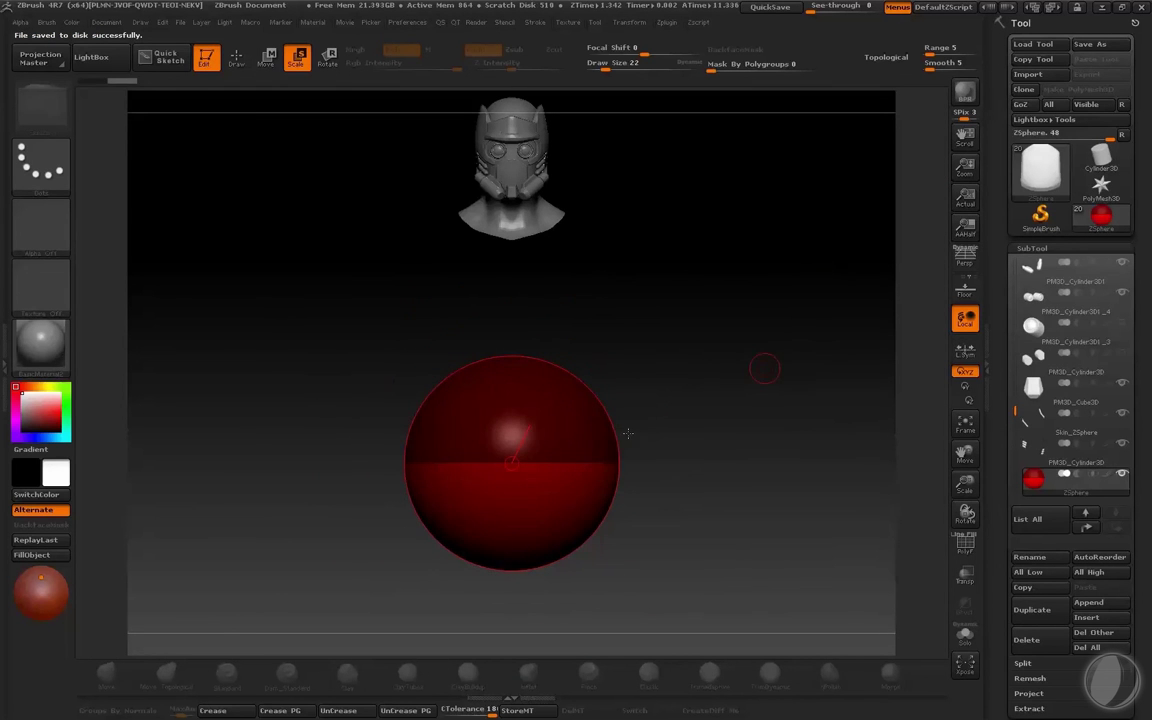
left_click_drag(627, 432, 586, 457)
mouse_move(513, 466)
left_mouse_down()
mouse_move(462, 417)
mouse_move(517, 381)
left_mouse_up()
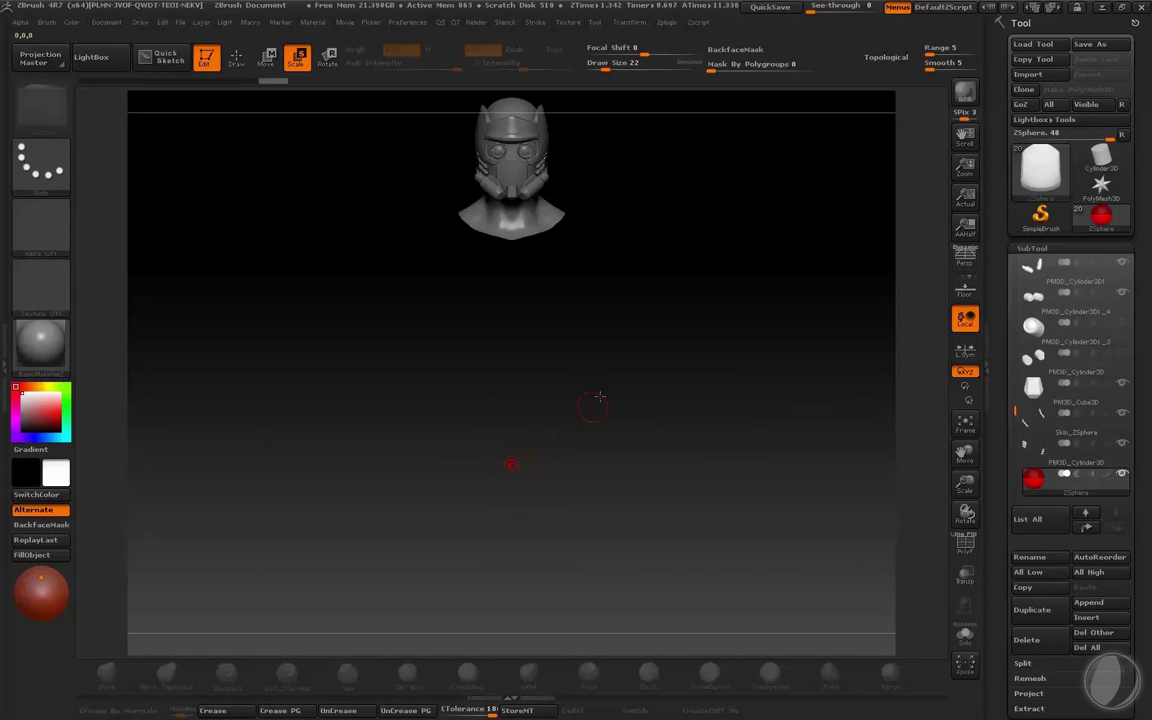
key("w")
key("s")
left_click_drag(556, 417, 528, 417)
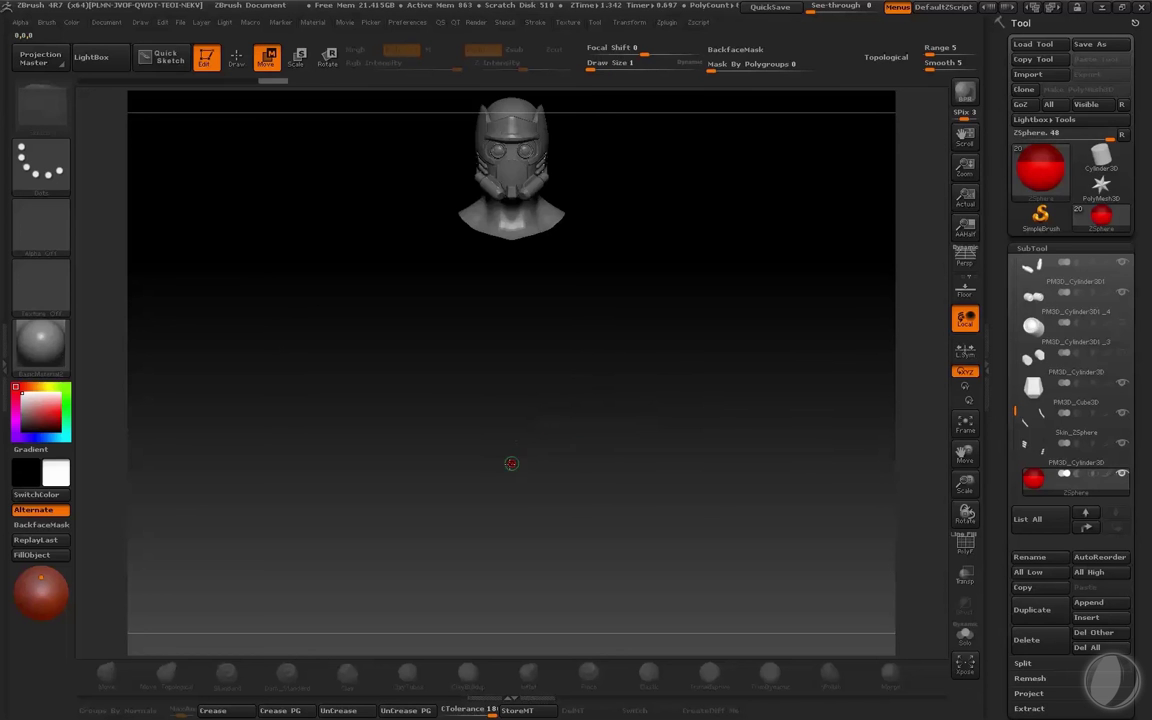
Step: Move the ZSphere up to the front of the helmet and place it beneath one eye, at the eye surround's lower tip
left_click_drag(635, 272, 515, 300)
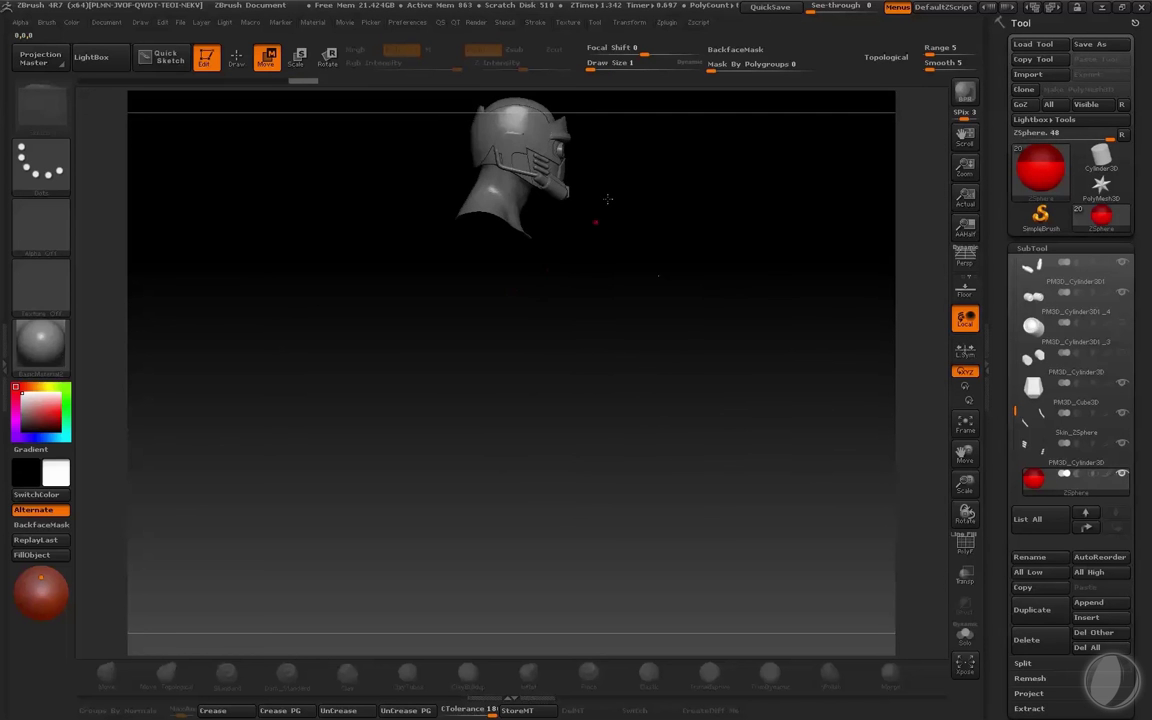
left_click_drag(670, 233, 586, 530, "alt")
left_click_drag(600, 360, 707, 494, "alt")
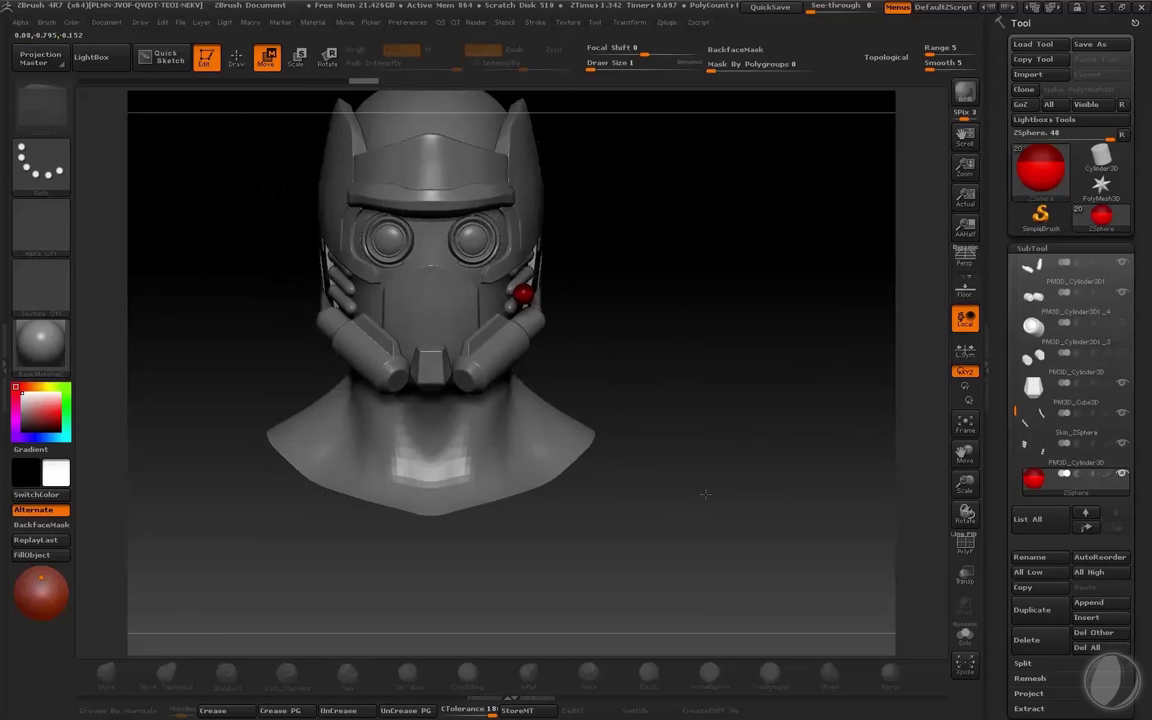
key("f")
left_click_drag(787, 386, 778, 412, "alt")
left_click_drag(634, 368, 442, 337)
key("e")
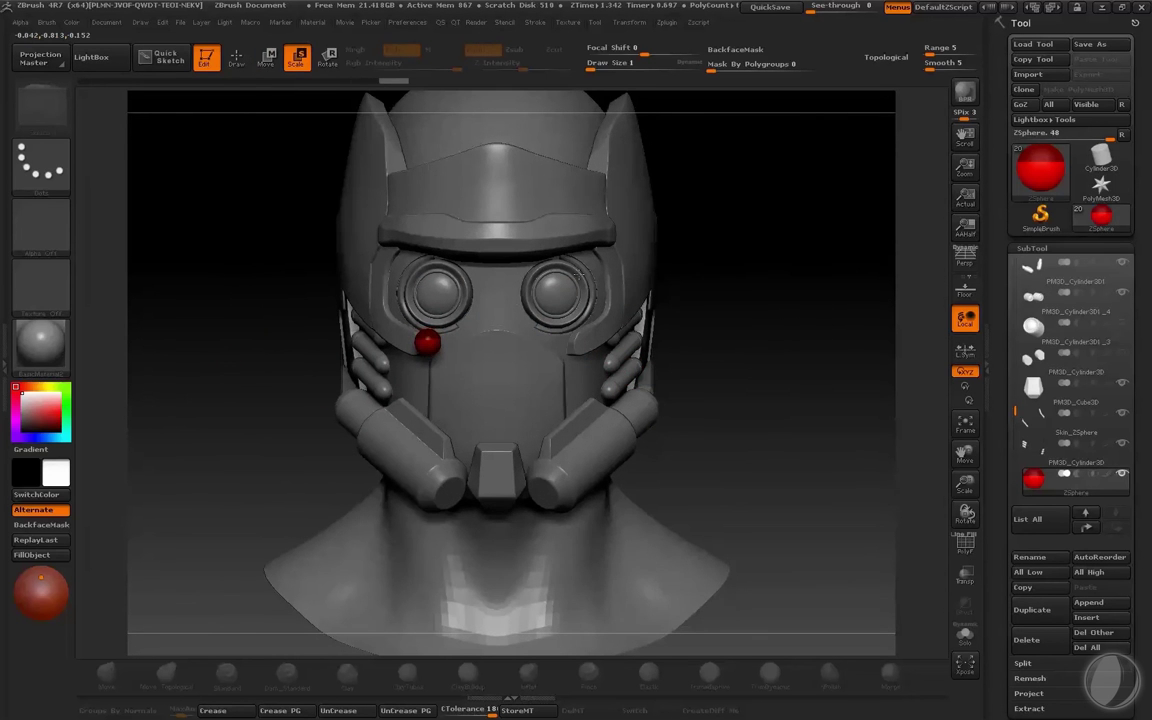
Step: Adjust the ZSphere's depth and size from the side so it sits against the face at the eye surround's tip
left_click_drag(758, 260, 842, 400)
key("w")
left_click_drag(517, 329, 466, 346)
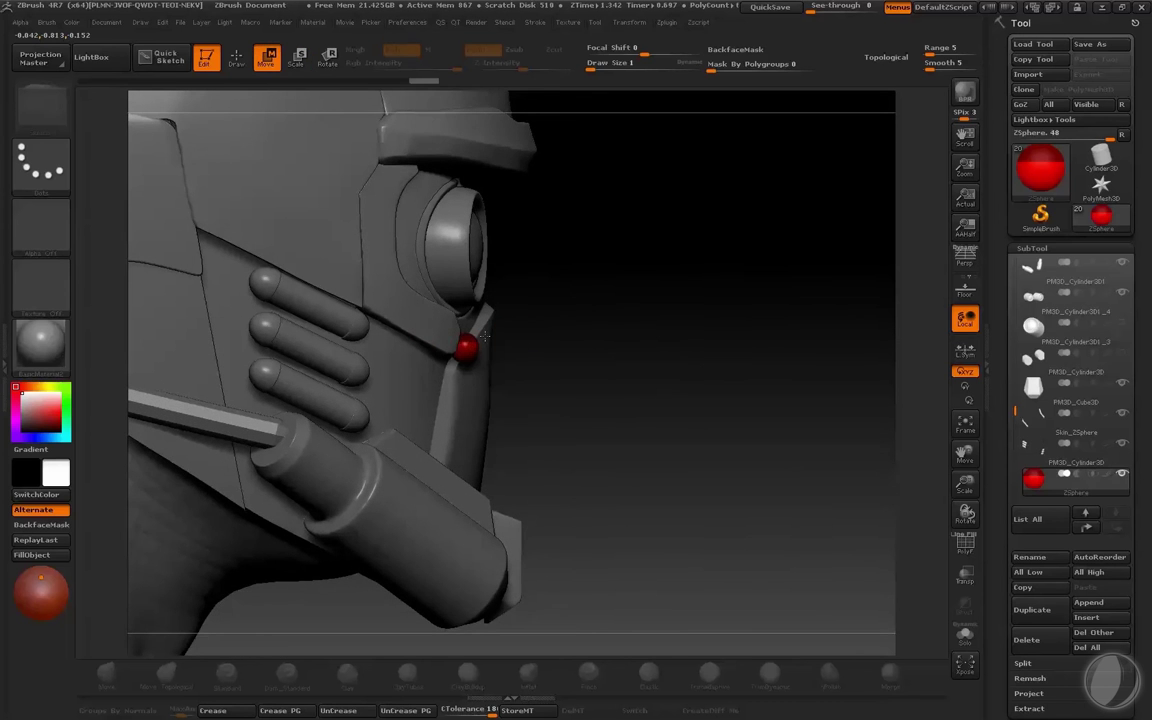
left_click_drag(630, 340, 640, 385, "alt")
key("e")
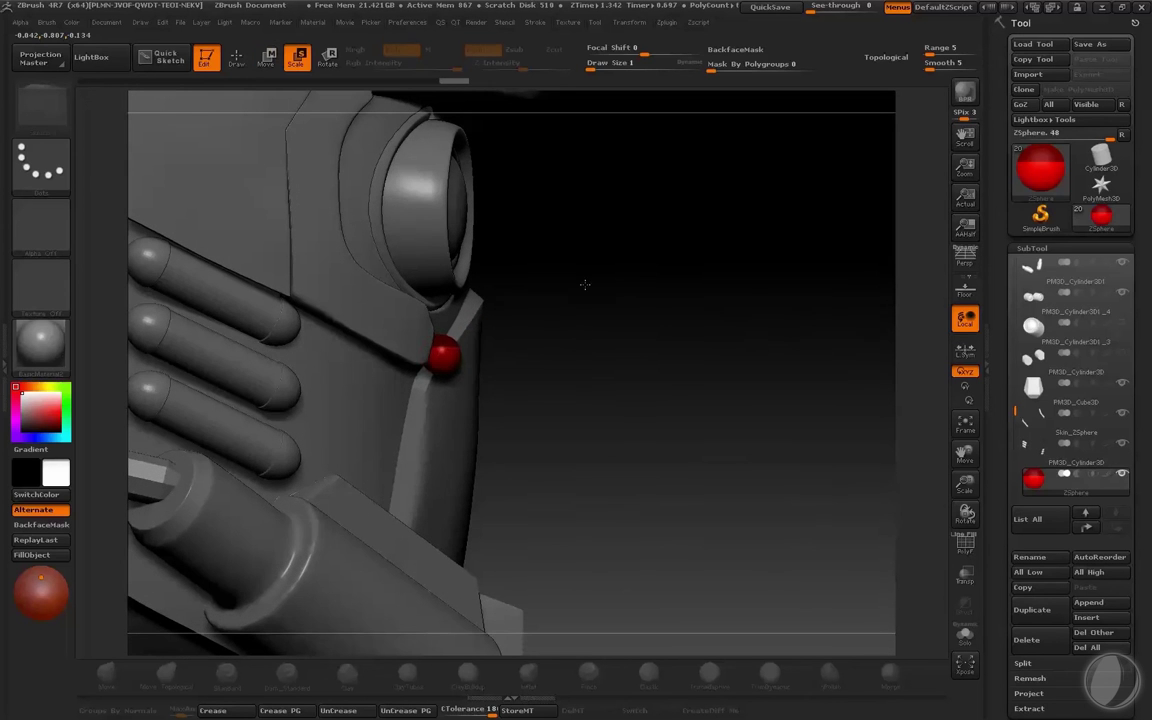
key("w")
left_click_drag(640, 350, 490, 350)
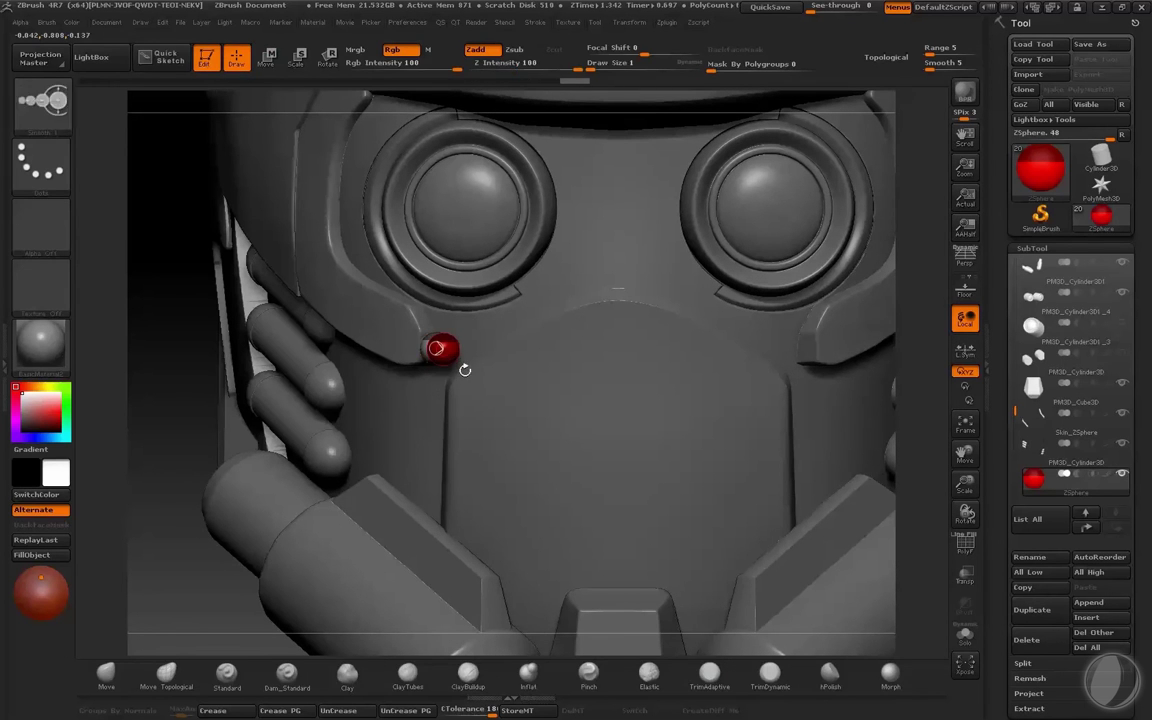
Step: Add two more ZSpheres to form a strut that angles inward from the eye surround and runs straight down the mouth plate
left_click_drag(437, 349, 492, 408)
mouse_move(206, 563)
left_mouse_down()
mouse_move(177, 492)
mouse_move(257, 411)
mouse_move(387, 357)
mouse_move(413, 360)
left_mouse_up()
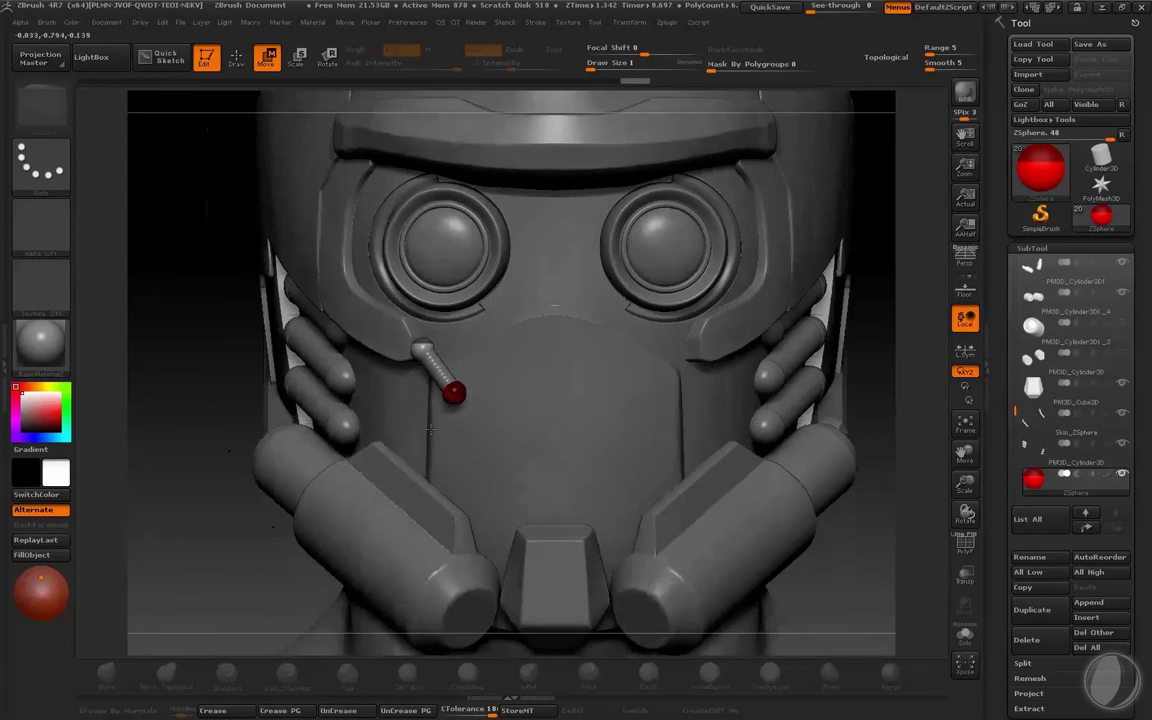
key("q")
key("w")
left_click_drag(458, 401, 456, 447)
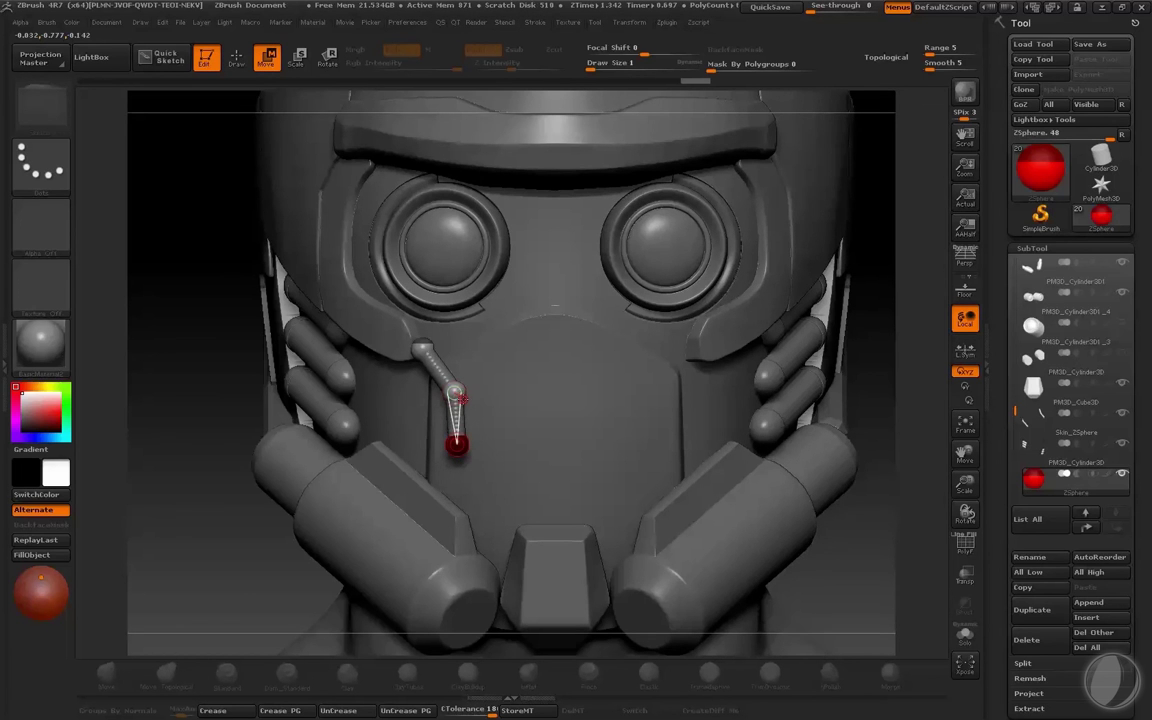
left_click_drag(456, 398, 468, 391)
left_click_drag(469, 447, 469, 501)
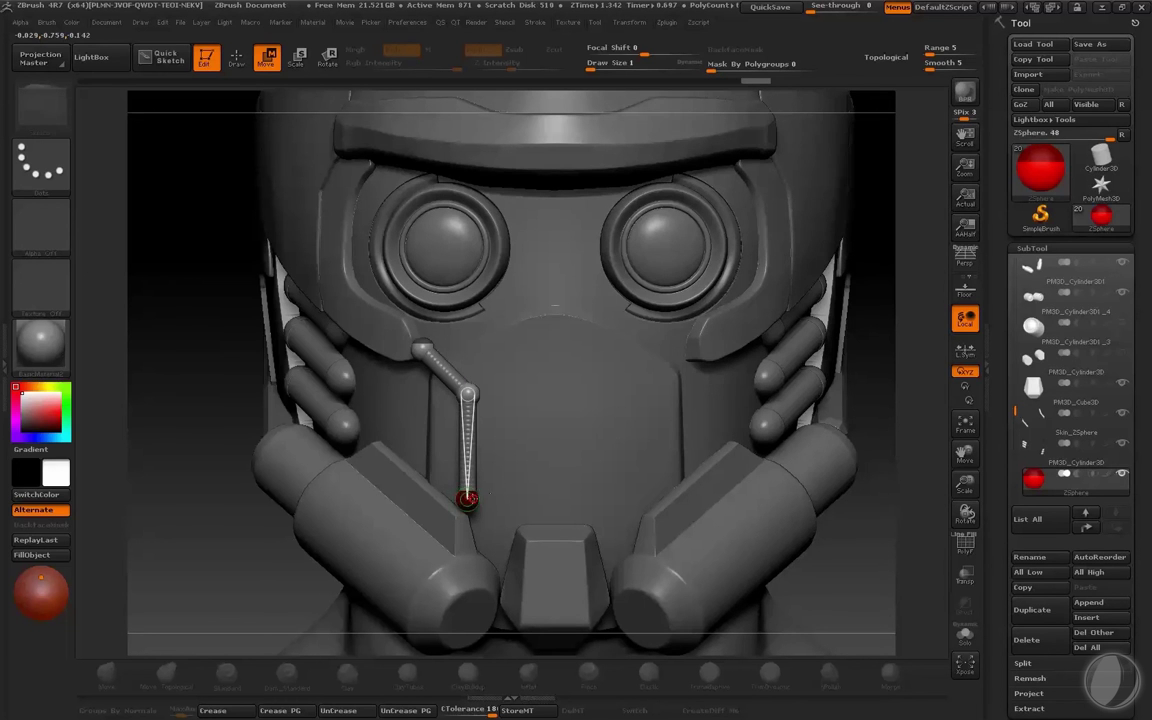
Step: Extend the strut's lower end with a fourth ZSphere angled inward, and position it against the face beside the chin block
left_click_drag(469, 499, 537, 463)
key("ctrl+z")
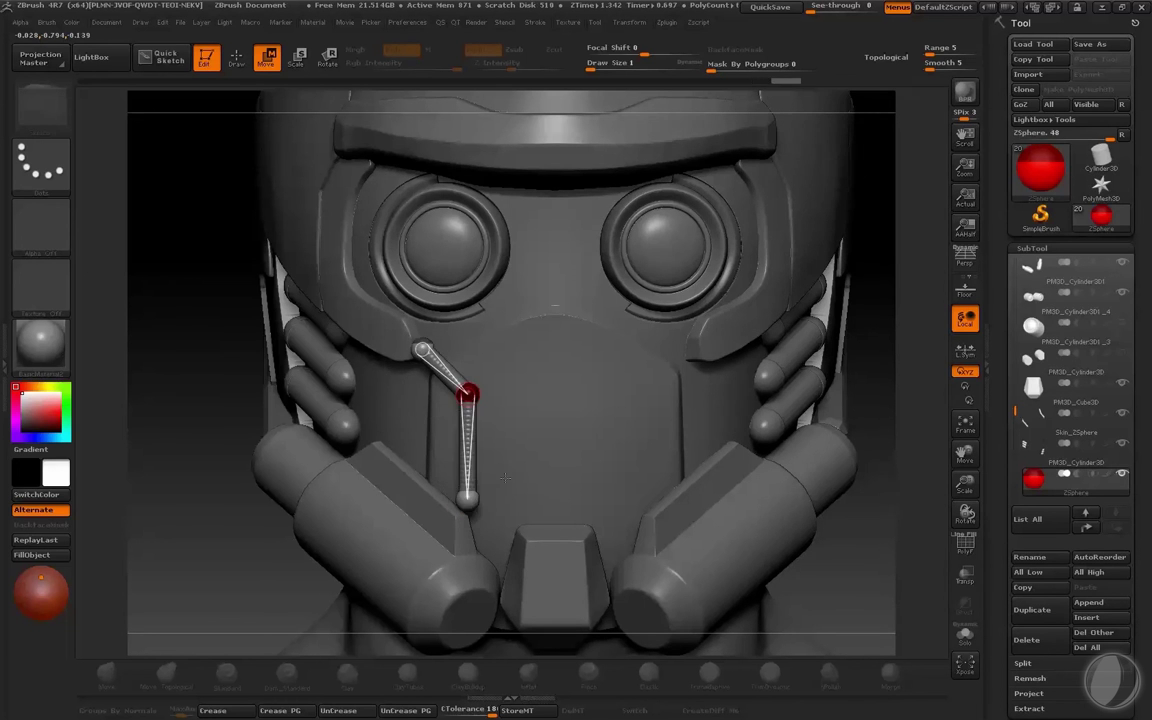
left_click(469, 500)
left_click_drag(165, 538, 265, 532)
left_click_drag(602, 468, 604, 520, "alt")
left_click_drag(468, 498, 464, 502)
mouse_move(546, 467)
left_mouse_down()
mouse_move(470, 521)
mouse_move(500, 545)
left_mouse_up()
left_click_drag(245, 560, 188, 606)
left_click_drag(494, 553, 506, 545)
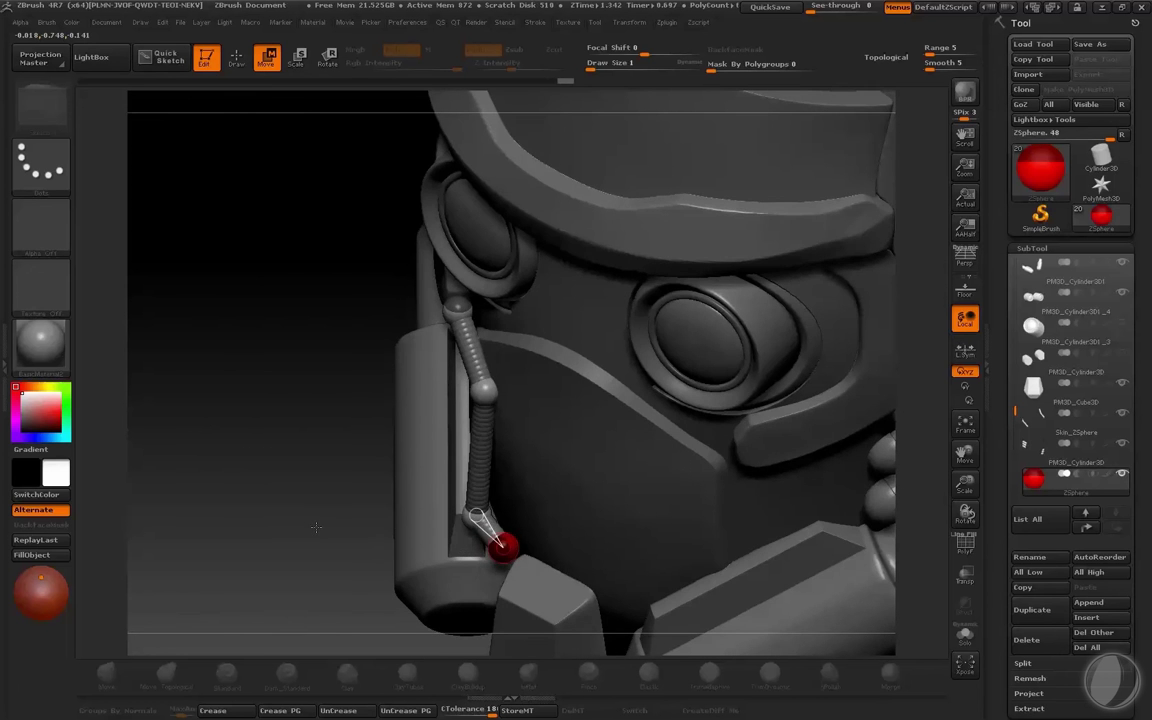
left_click_drag(316, 527, 370, 484)
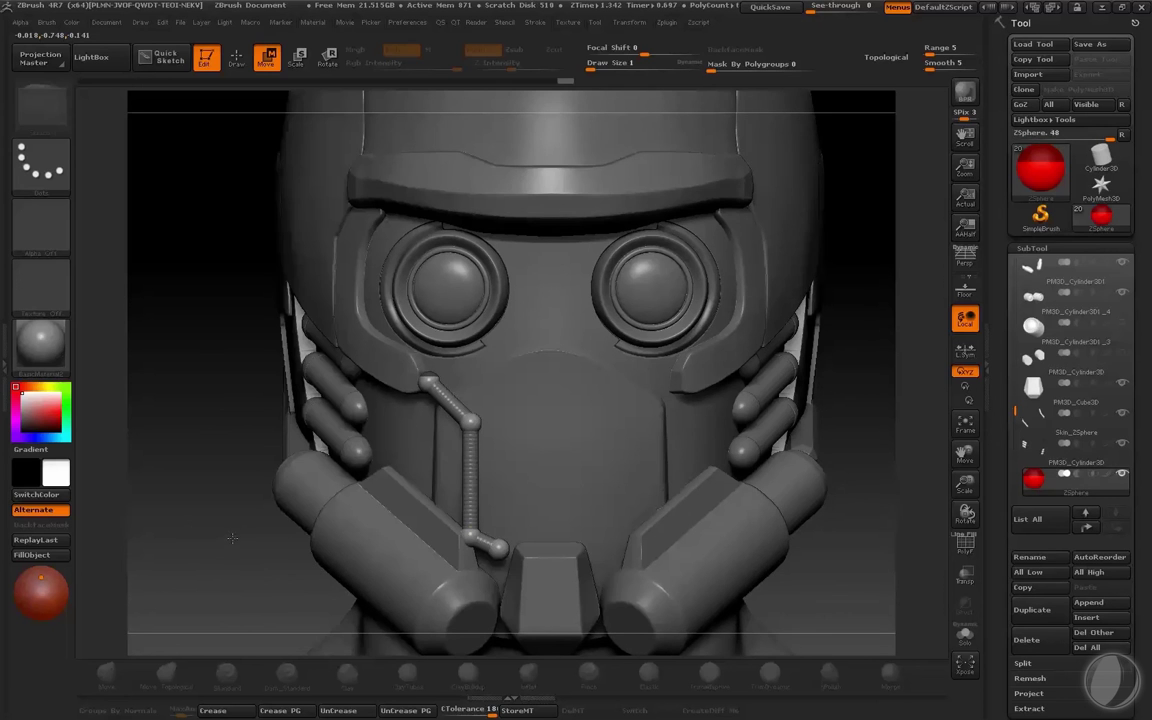
Step: Preview the ZSphere strut as a skinned mesh and return to the ZSphere view
key("q")
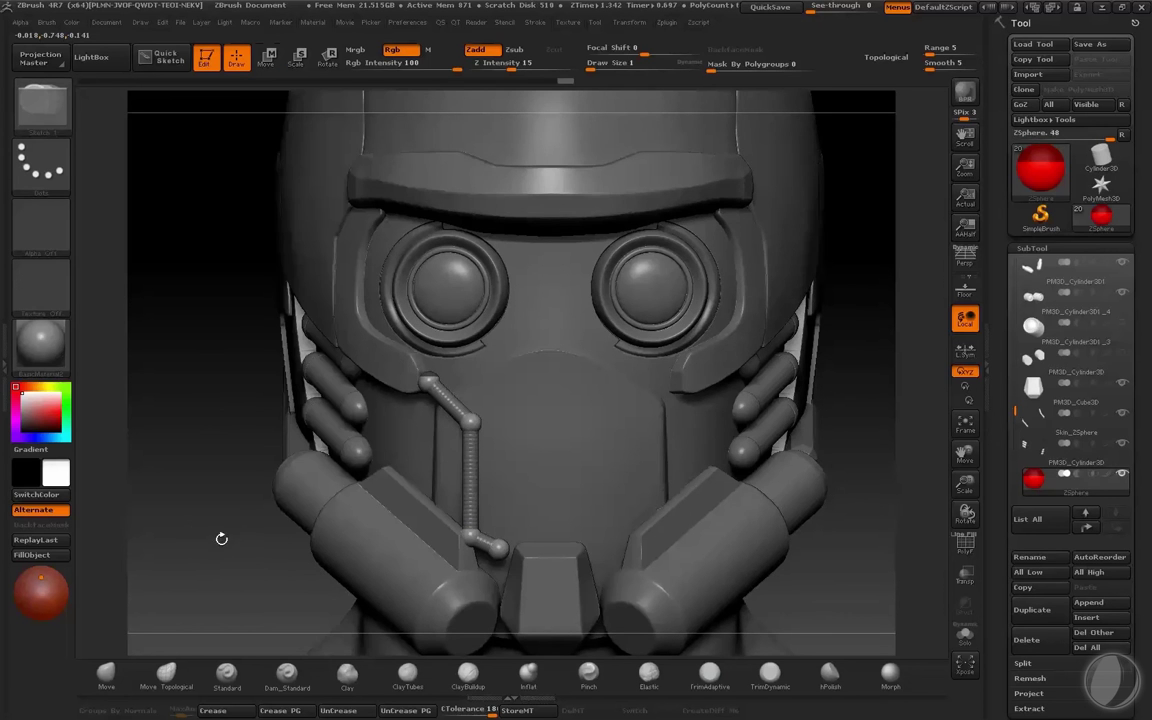
left_click_drag(221, 538, 209, 540)
key("a")
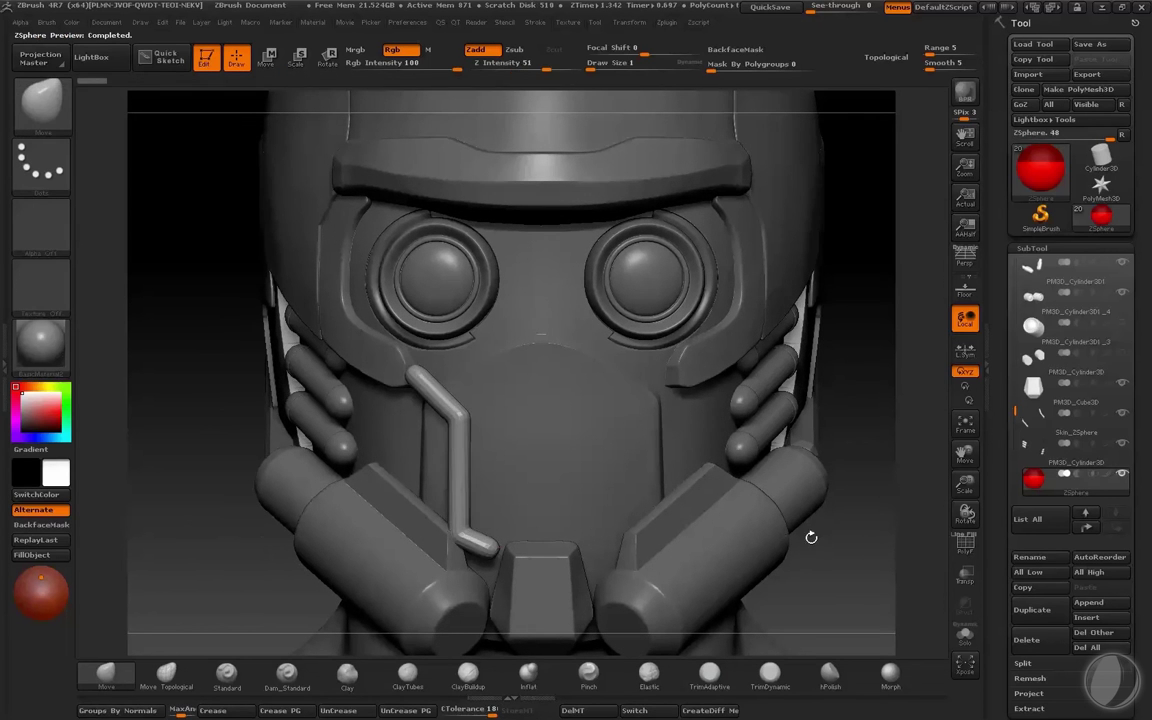
key("a")
Step: Scale down the strut's ZSpheres slightly so the tube becomes thinner
key("e")
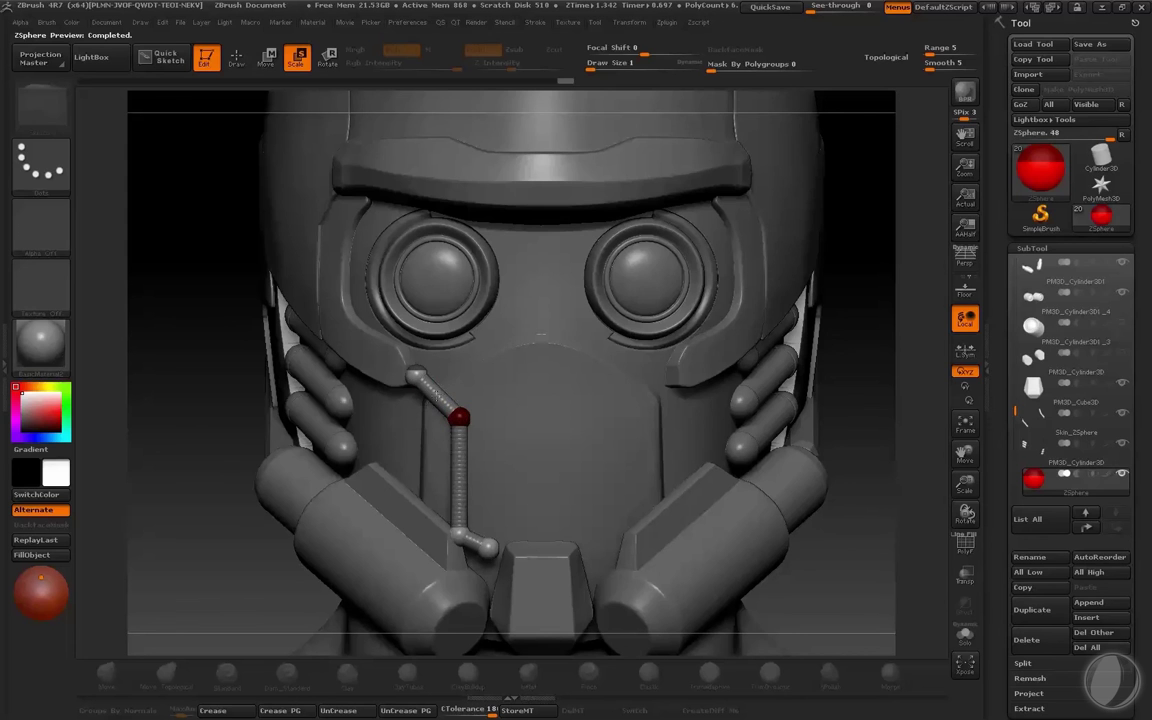
key("w")
key("q")
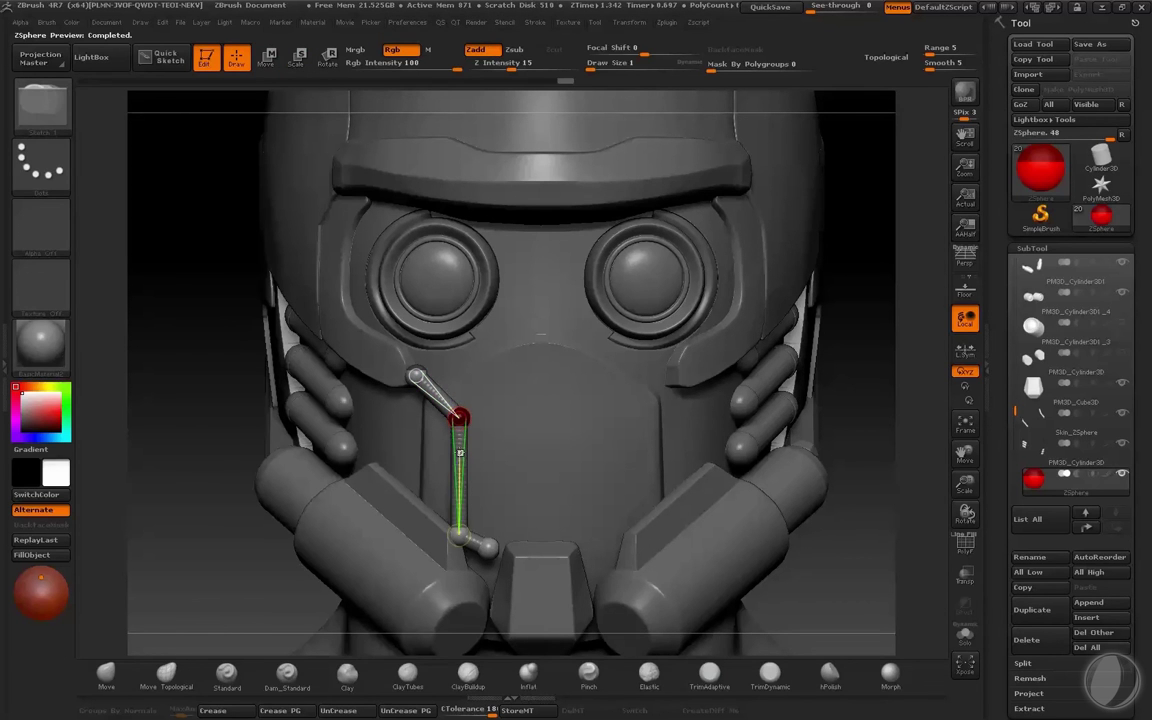
key("r")
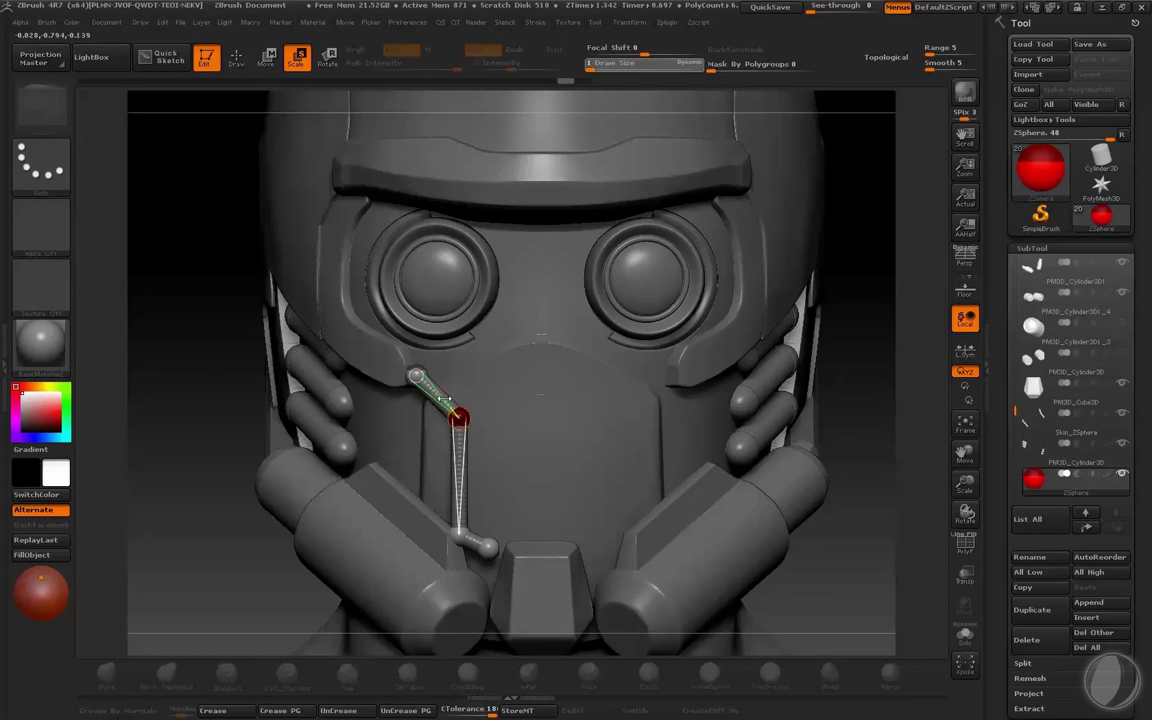
left_click(611, 66)
key("s")
left_click_drag(454, 384, 414, 391)
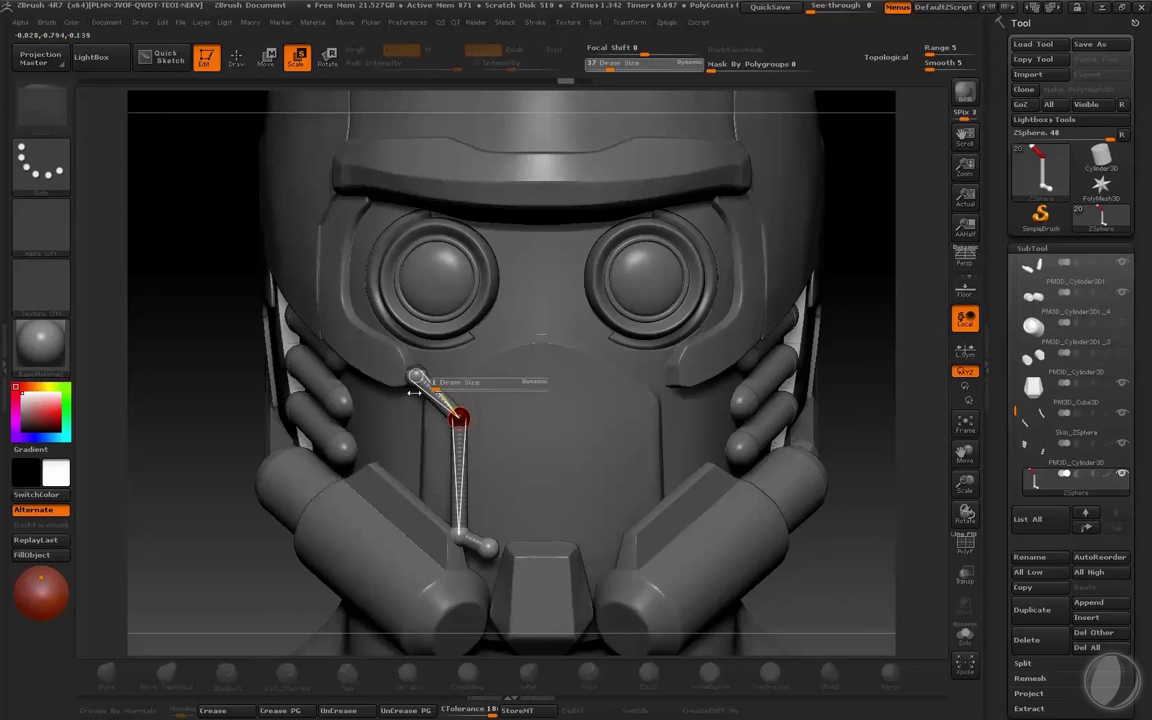
mouse_move(208, 412)
left_mouse_down("alt")
mouse_move(229, 478)
mouse_move(438, 402)
left_mouse_up("alt")
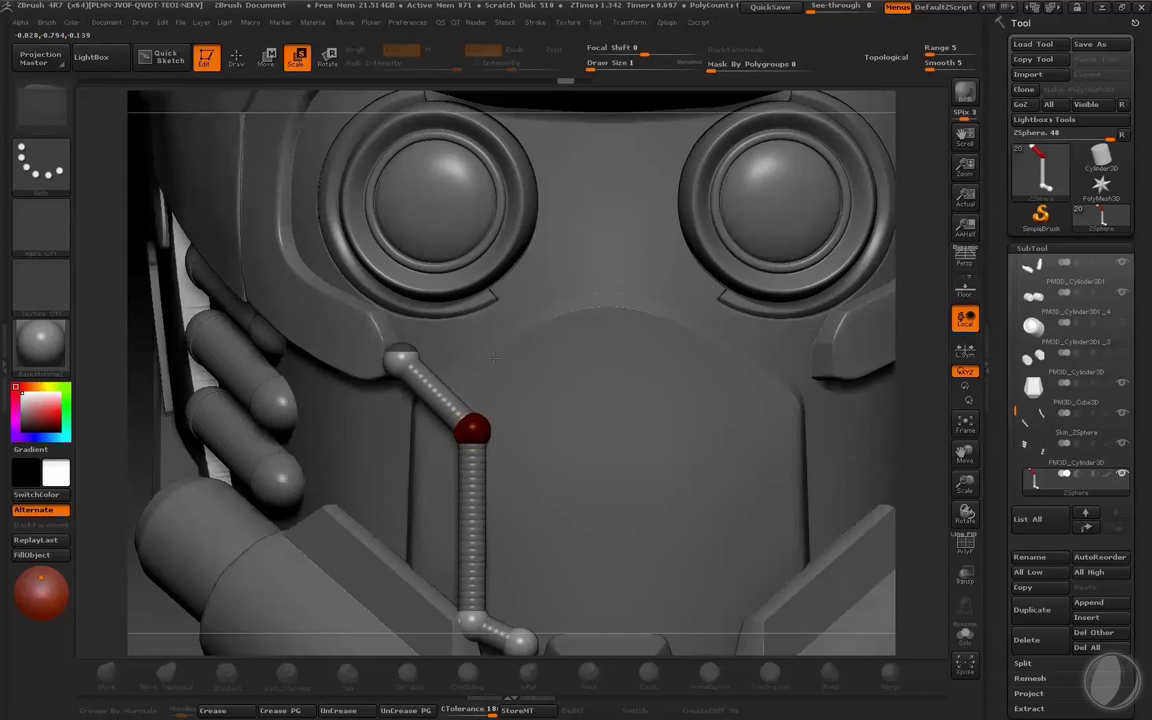
left_click(400, 357)
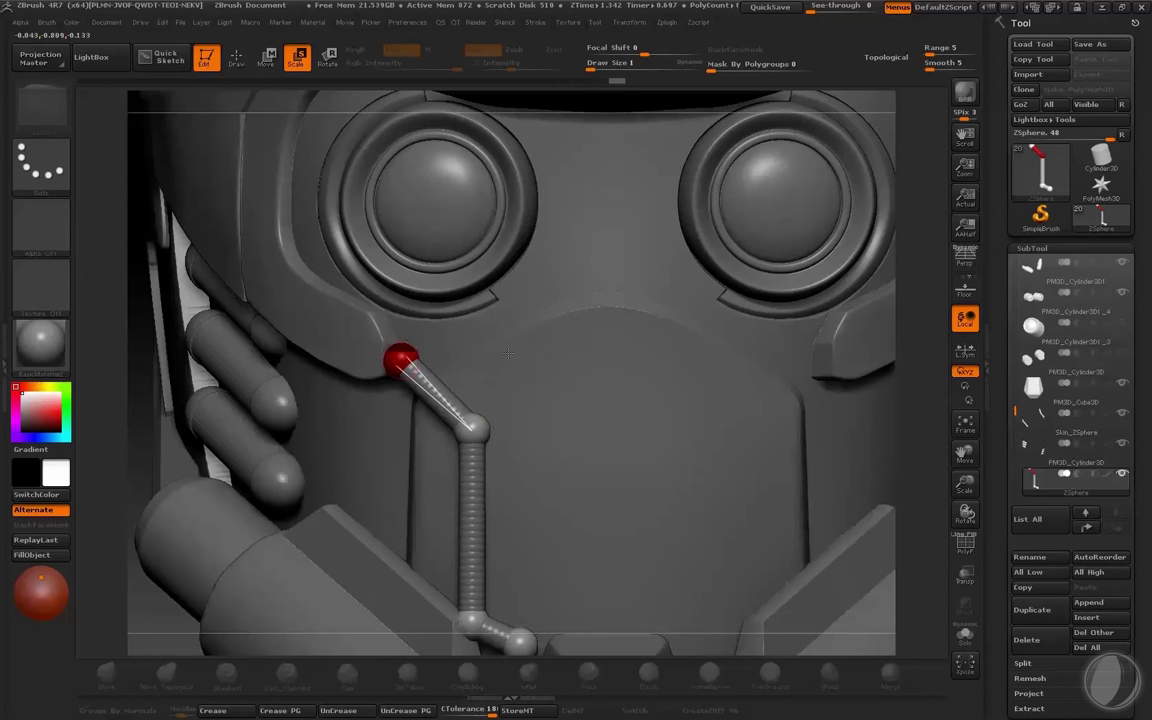
Step: Check the thinned strut as a skinned mesh preview and return to the ZSphere view
key("a")
key("a")
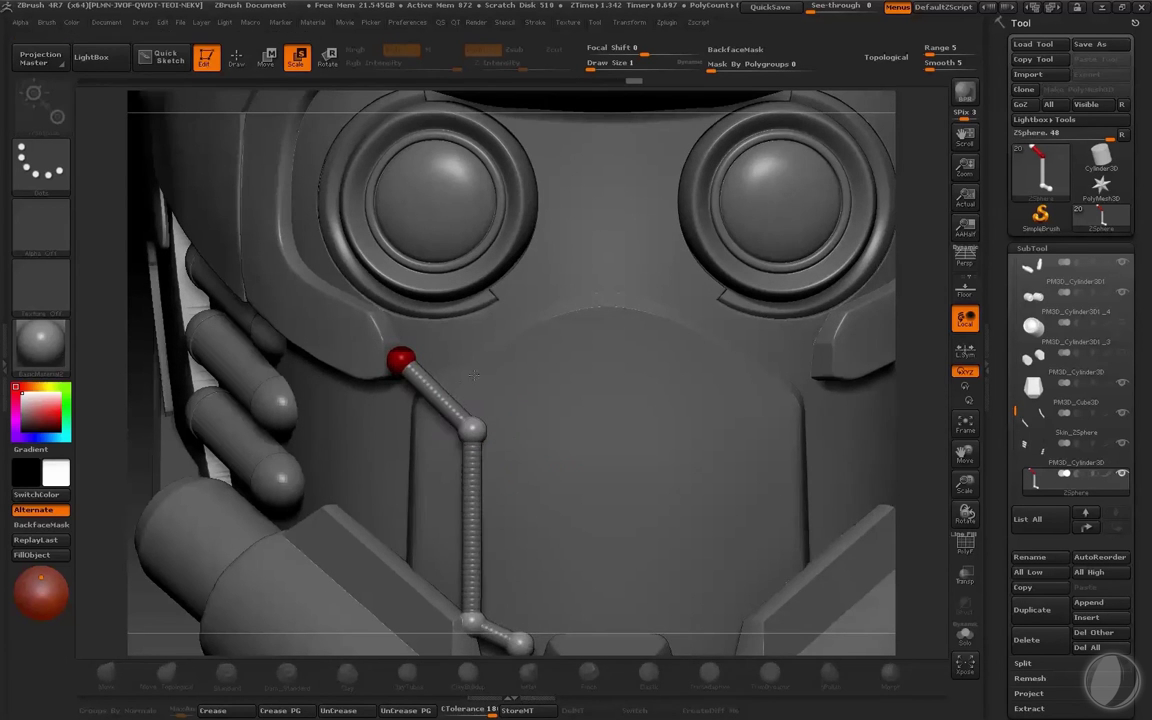
key("a")
key("q")
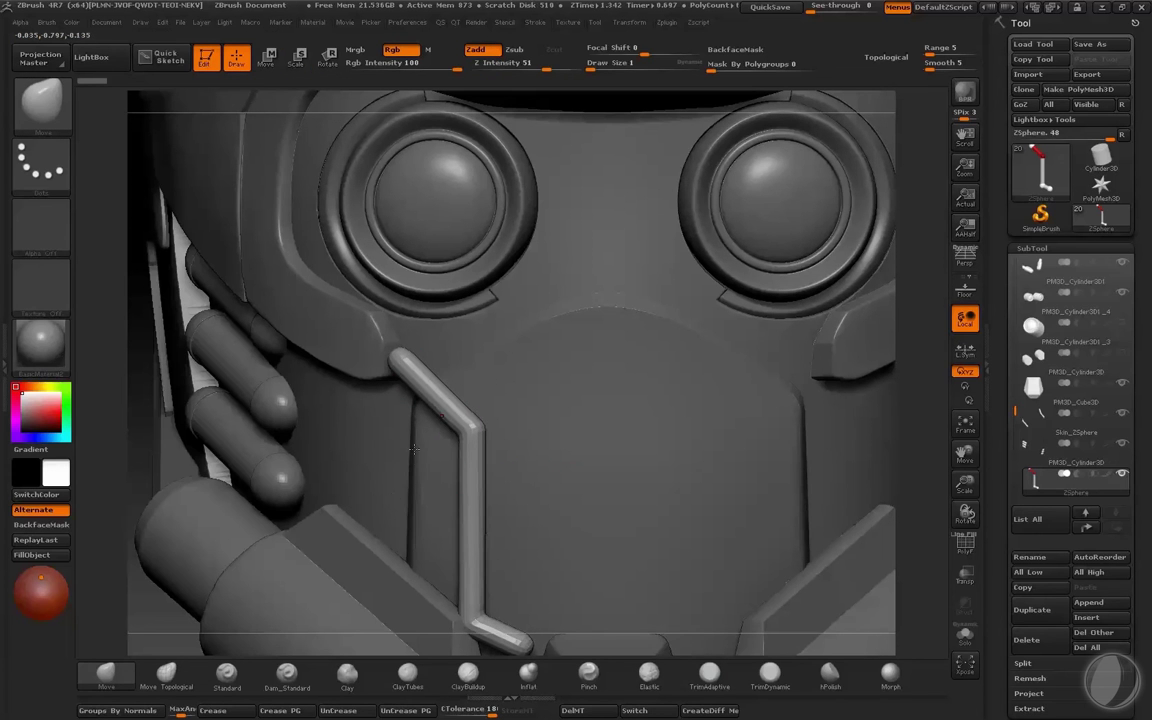
key("a")
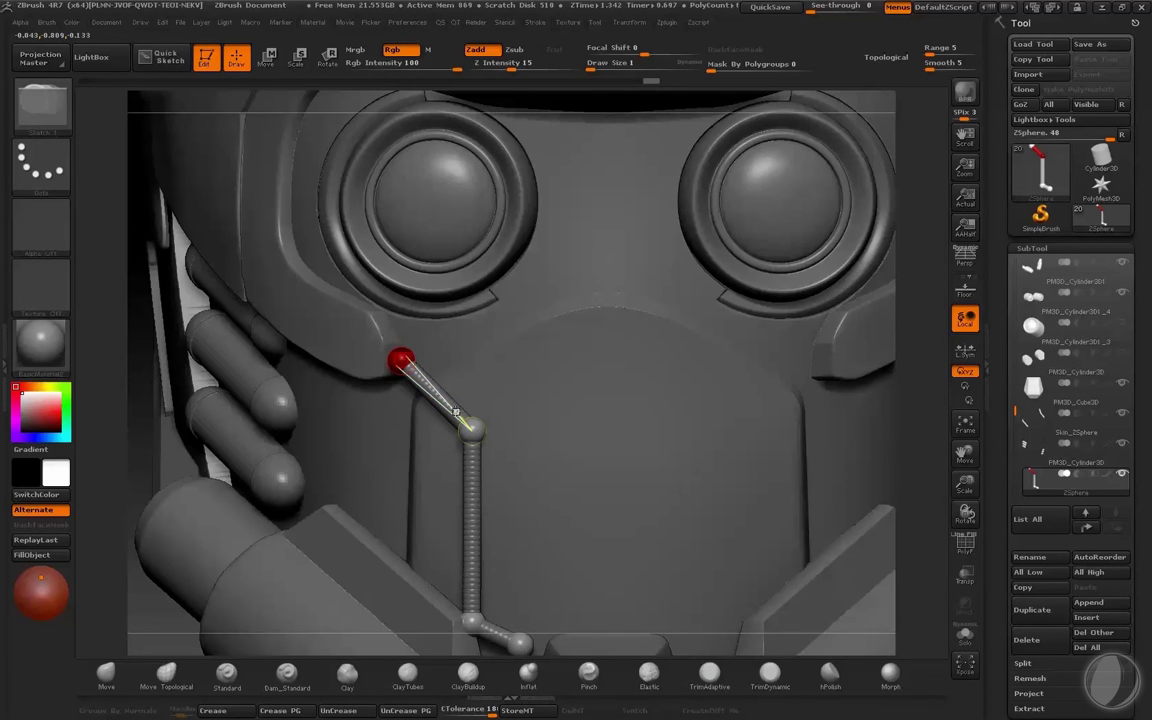
Step: Try rounding the strut's upper bend with a ZSphere inserted close to each side of the corner, and undo the change
left_click(455, 411)
left_click(471, 462)
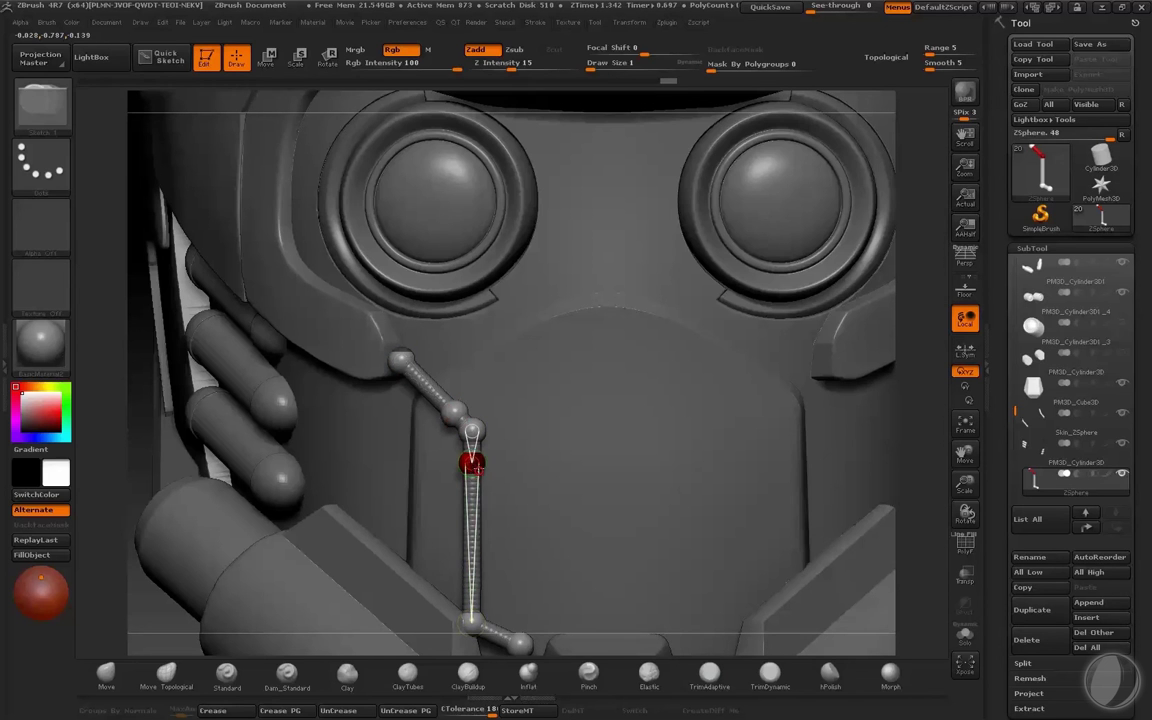
key("w")
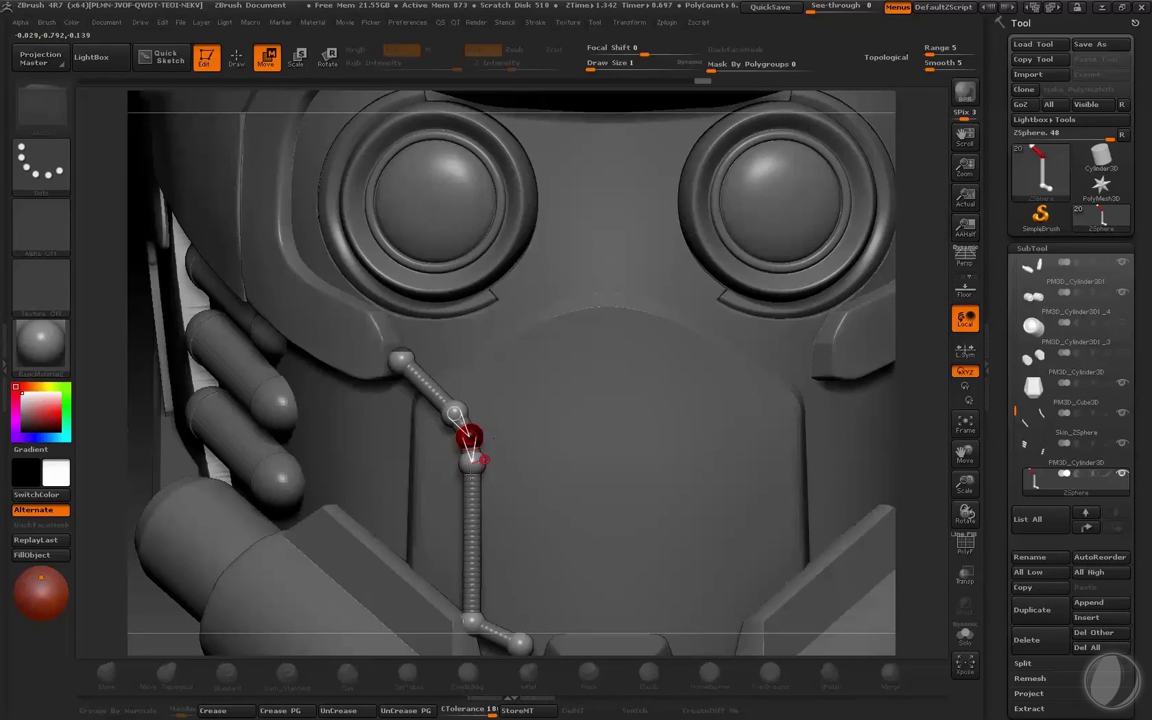
key("a")
key("a")
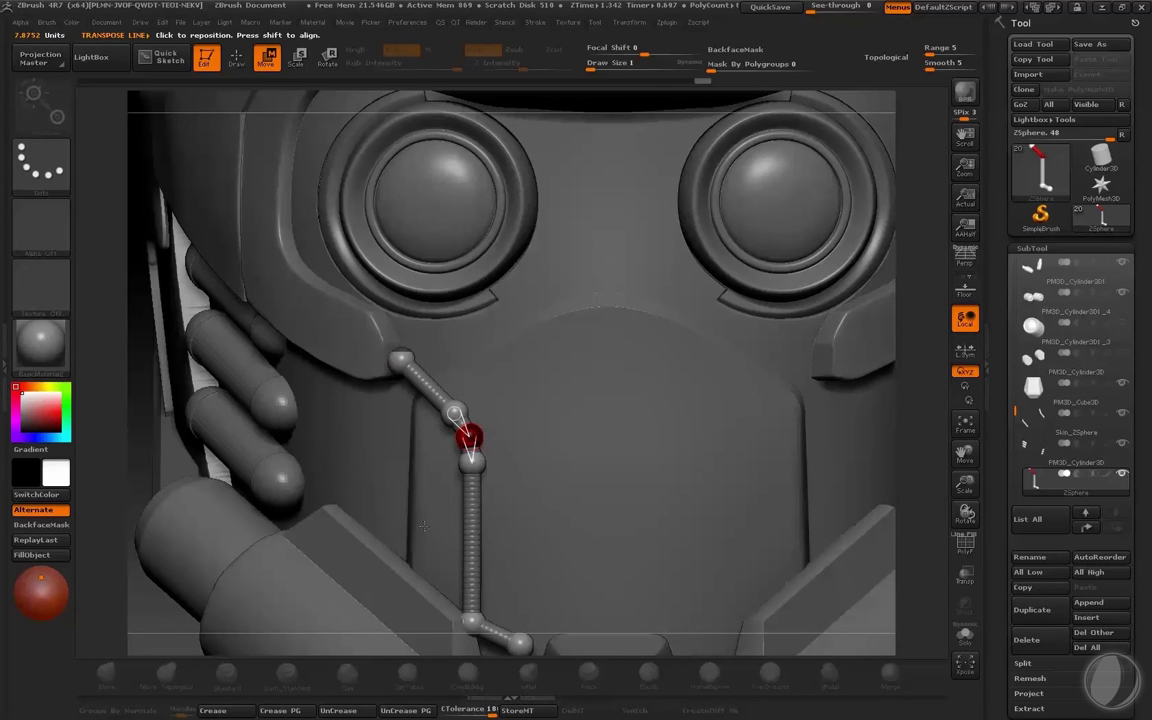
mouse_move(153, 419)
left_mouse_down()
mouse_move(236, 416)
mouse_move(149, 411)
left_mouse_up()
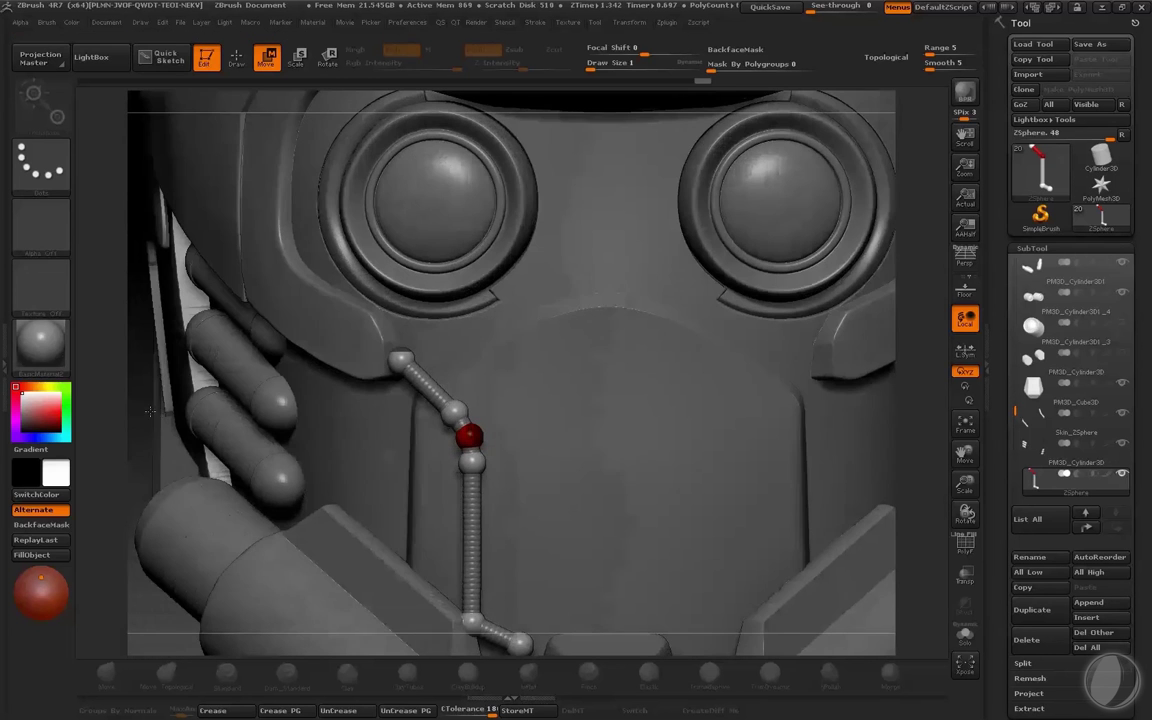
key("a")
key("a")
key("ctrl+z")
key("ctrl+z")
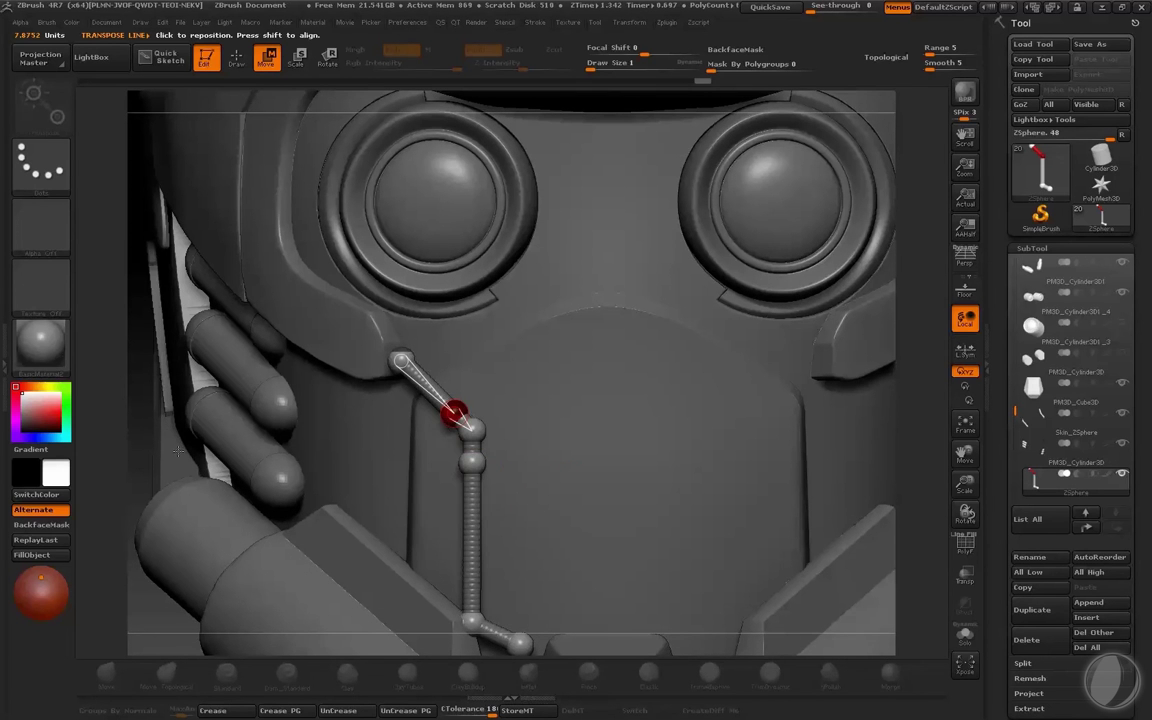
Step: Insert a ZSphere farther out on each side of the strut's upper bend and shift the corner ZSphere to soften the angle
key("q")
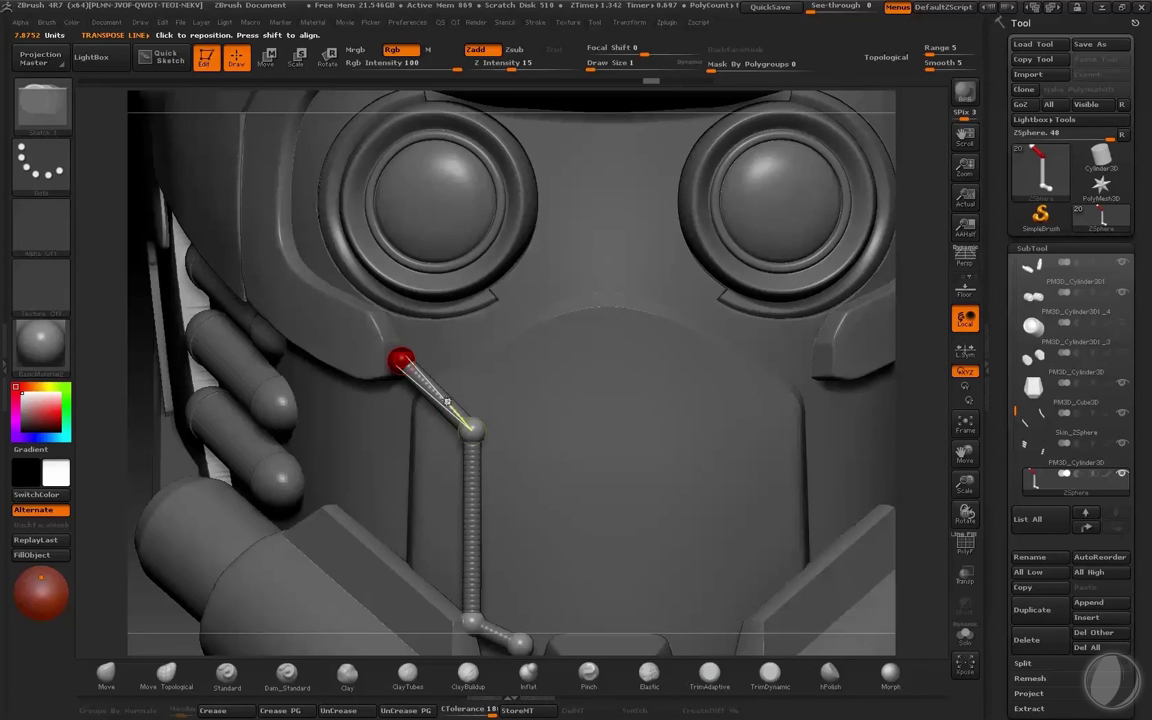
left_click(443, 400)
left_click(473, 484)
key("w")
left_click_drag(472, 430, 467, 437)
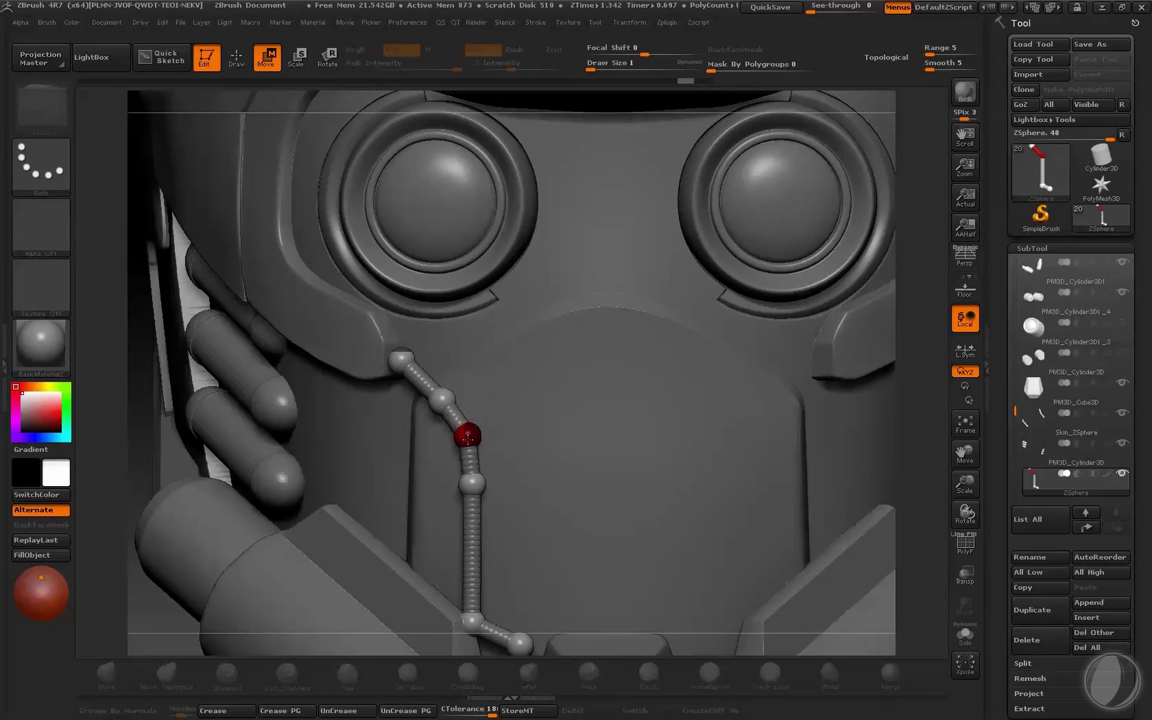
Step: Check the softened upper bend in the skinned mesh preview and against the whole helmet
key("a")
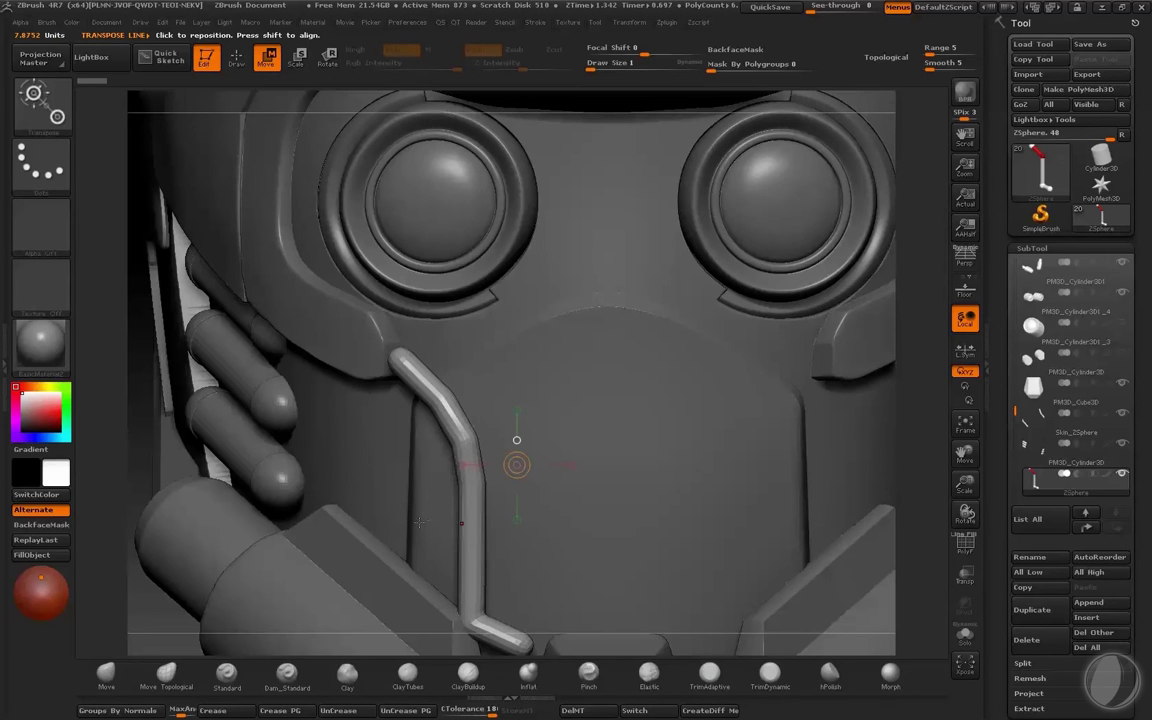
key("a")
key("q")
key("f")
key("f")
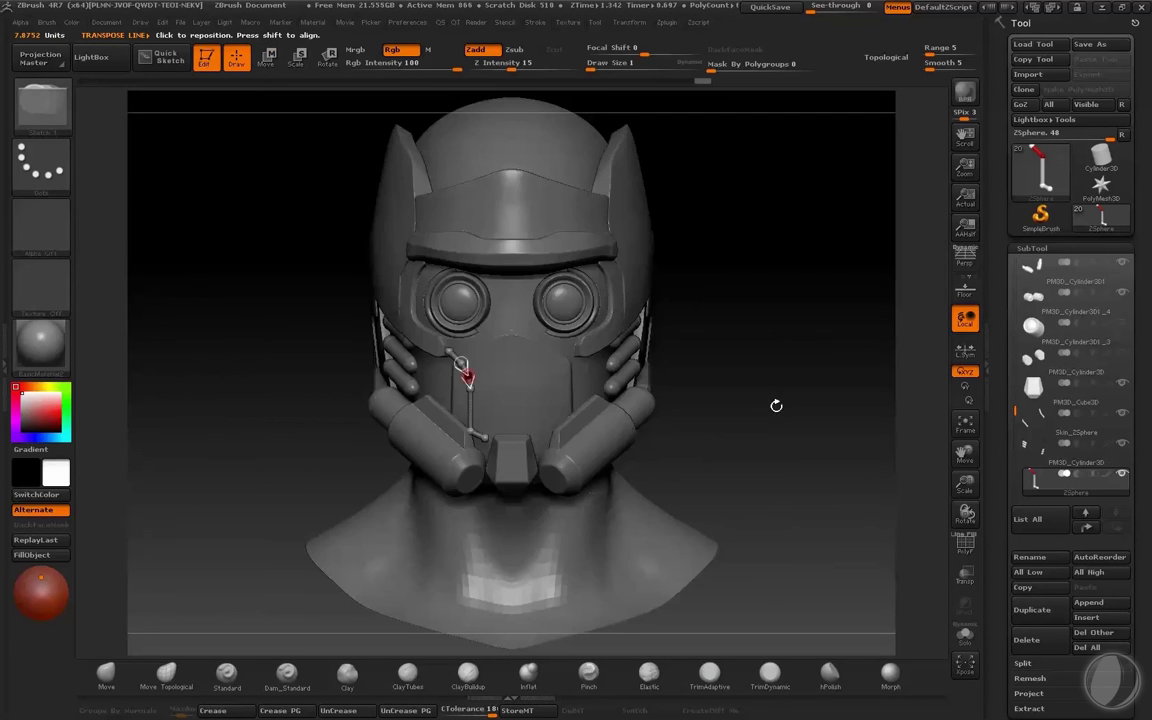
mouse_move(787, 414)
left_mouse_down("alt")
mouse_move(871, 474)
mouse_move(925, 462)
mouse_move(849, 472)
mouse_move(864, 512)
mouse_move(851, 512)
left_mouse_up("alt")
key("a")
key("a")
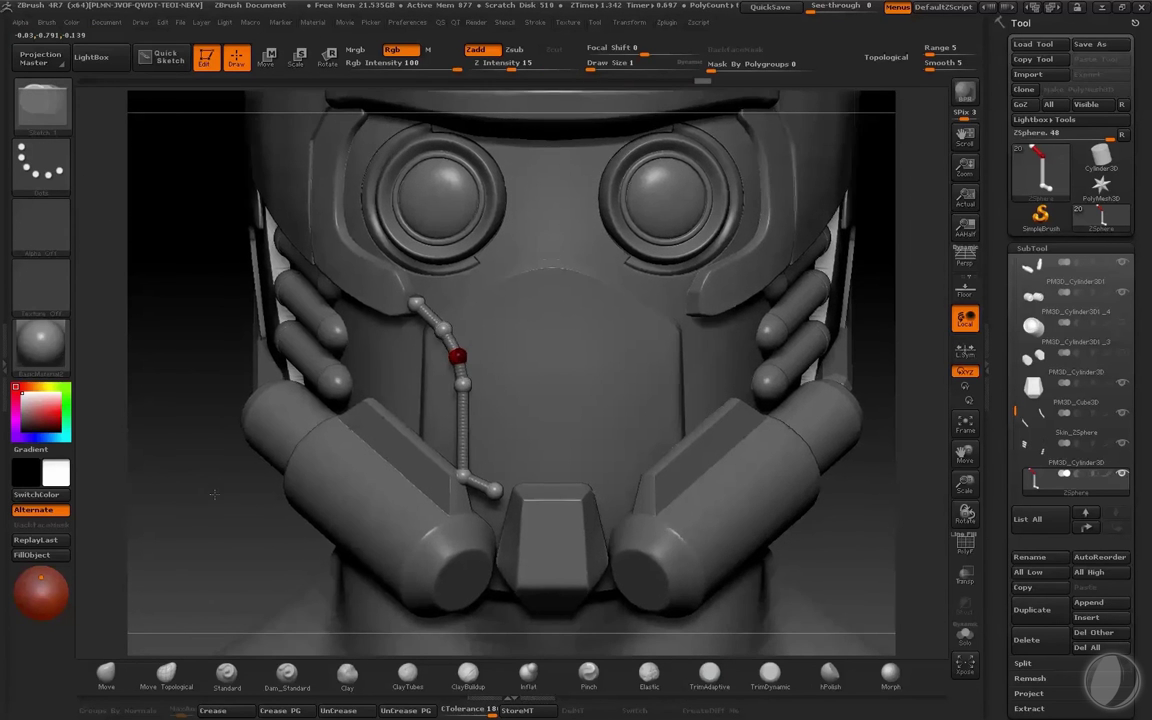
Step: Insert a ZSphere on each side of the strut's lower bend, pull the corner ZSphere inward to round it, and preview the skin
left_click_drag(213, 493, 477, 473, "alt")
left_click(467, 481)
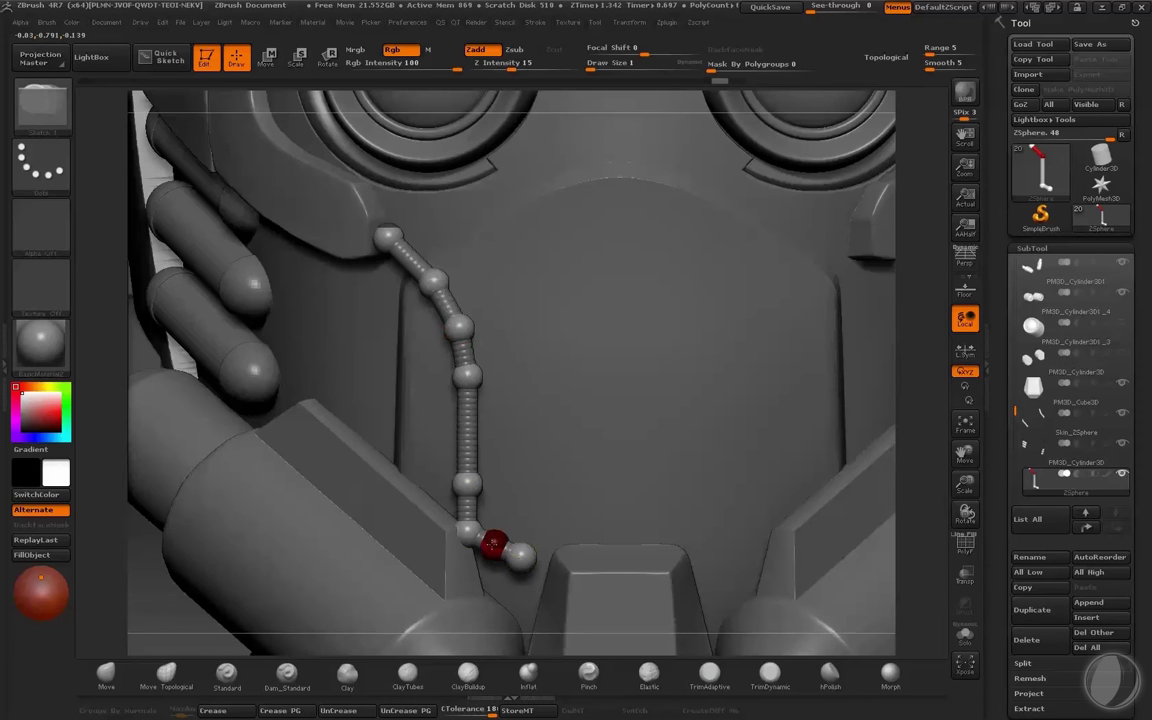
key("w")
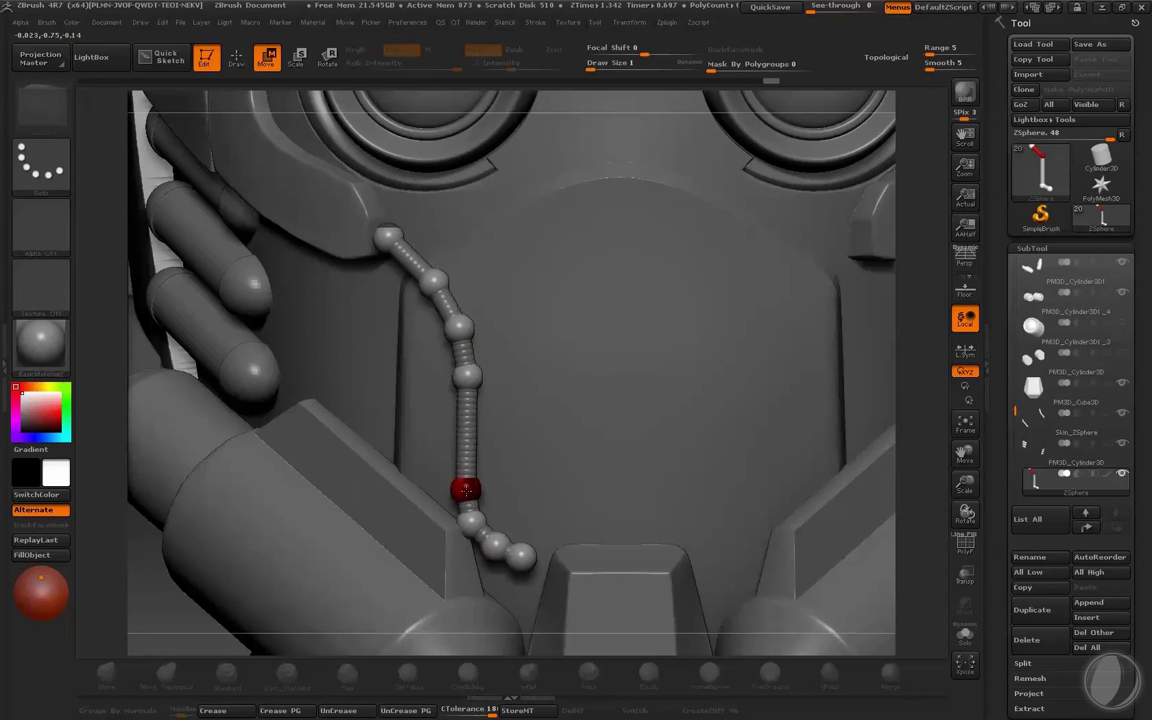
left_click_drag(467, 484, 471, 524)
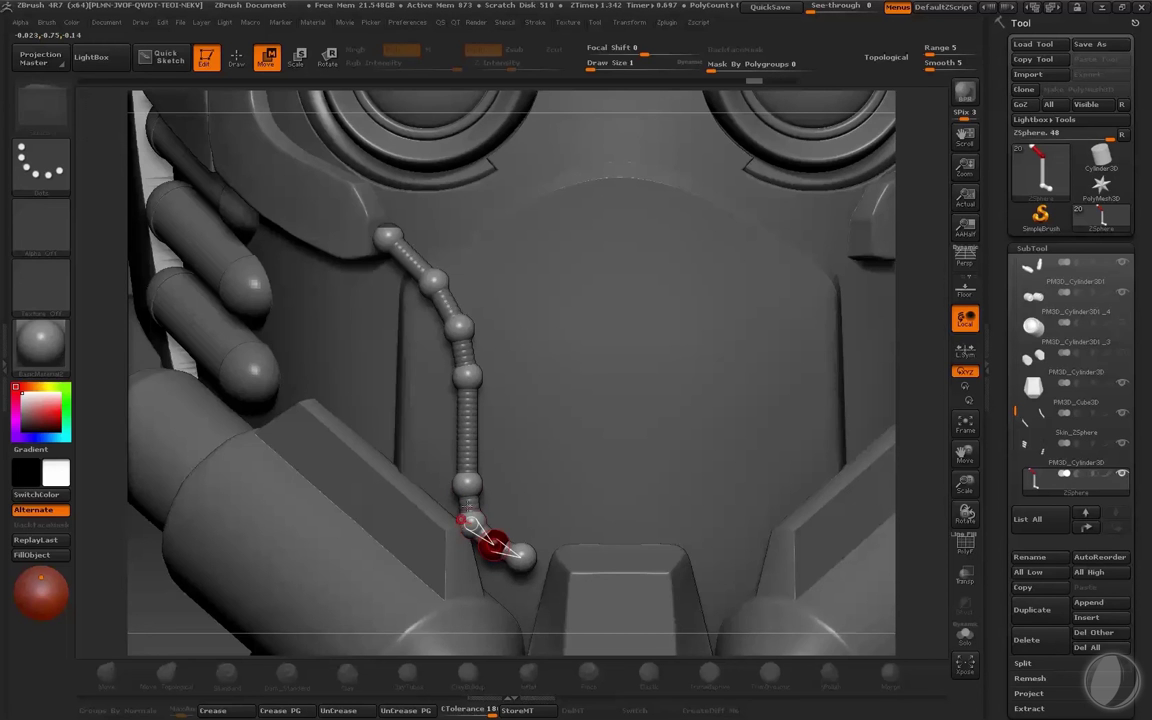
key("a")
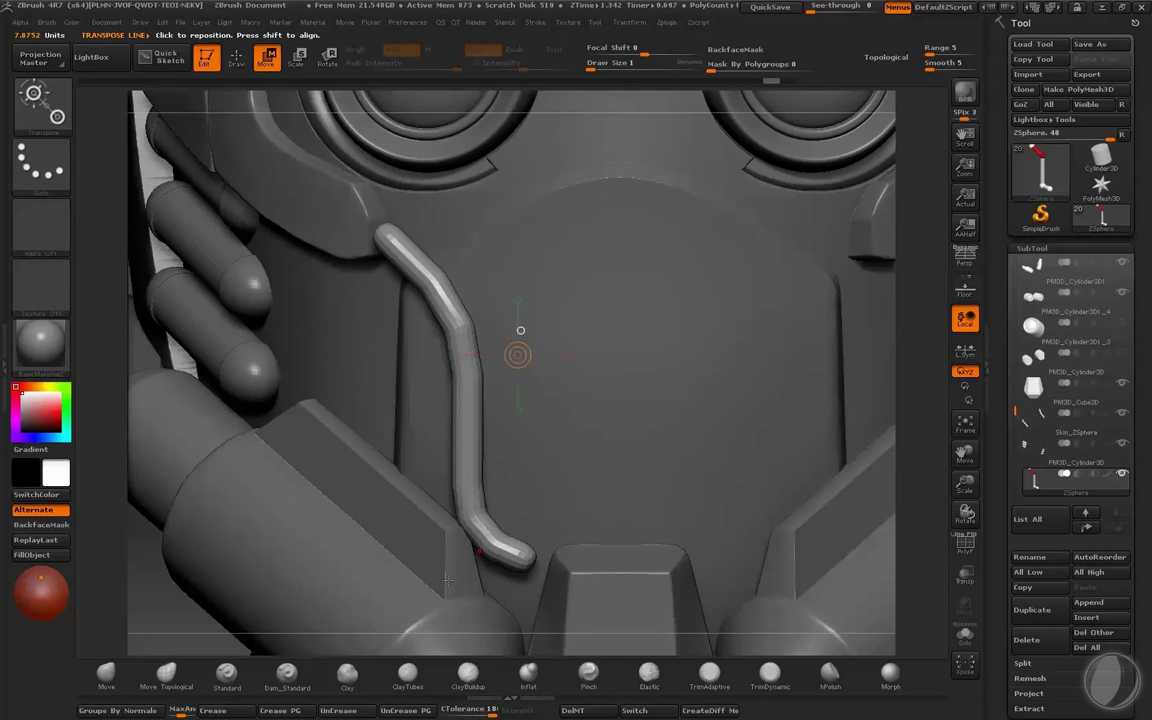
Step: Try smoothing the previewed strut, undo the smoothing, and set the brush draw size to 50
key("q")
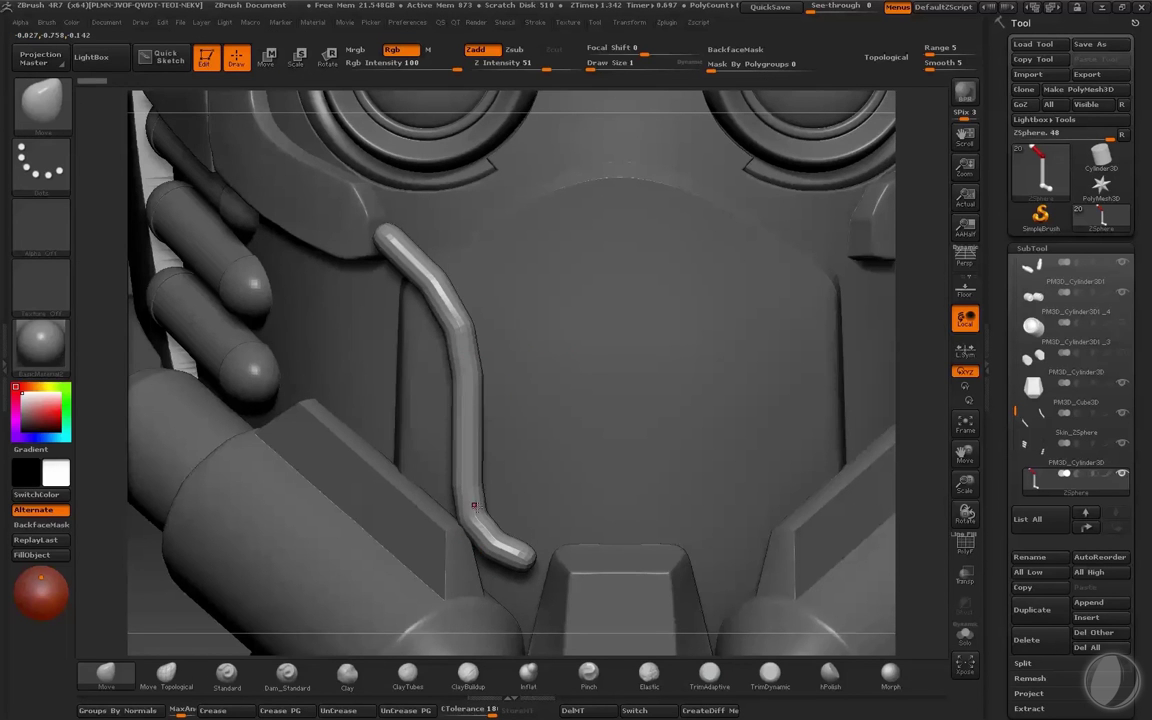
key("s")
left_click_drag(482, 512, 507, 514)
key("shift")
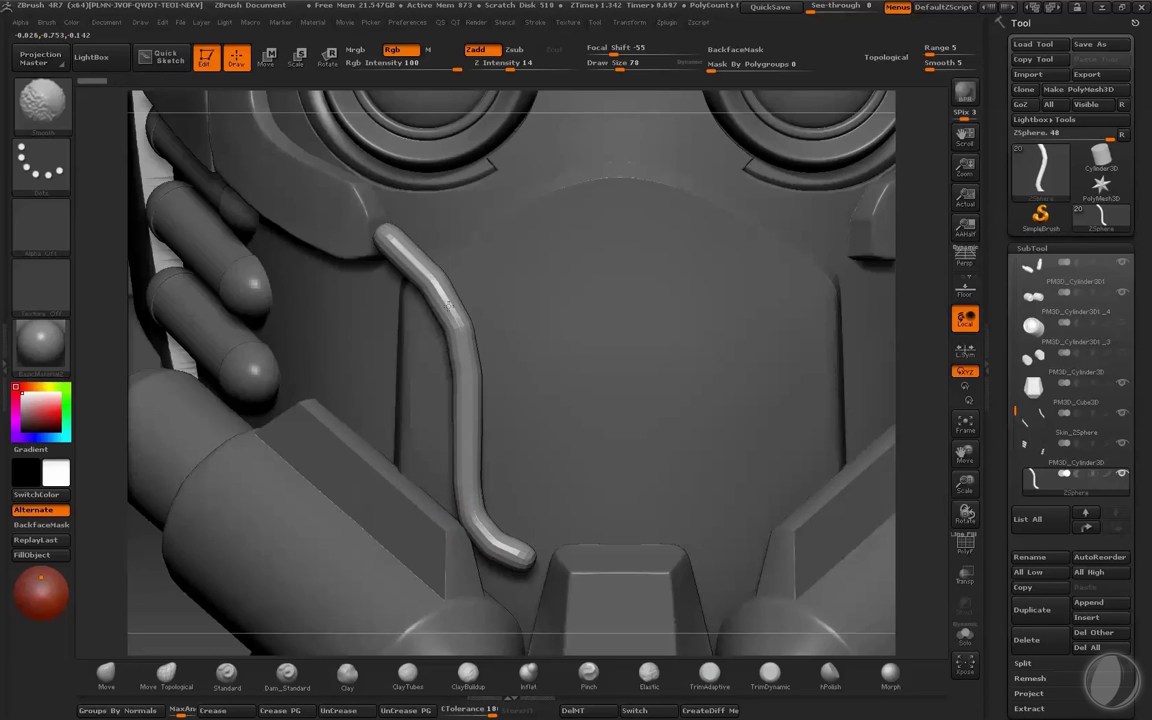
key("ctrl+z")
key("s")
left_click_drag(445, 348, 420, 348)
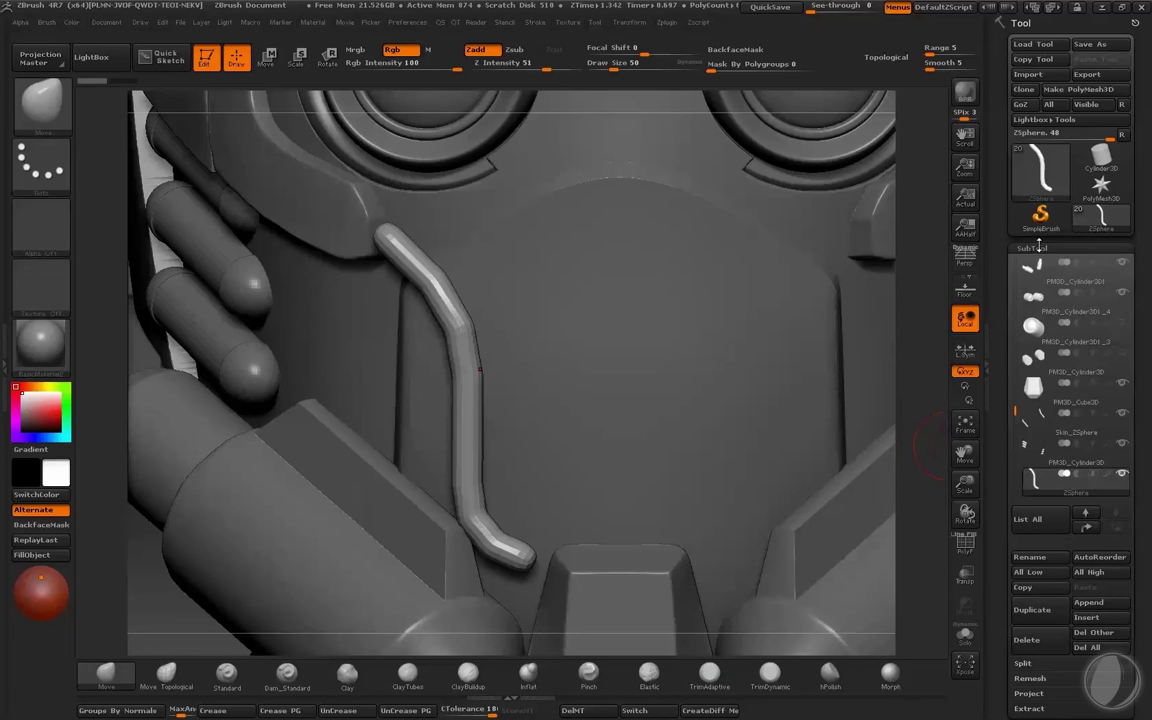
Step: Make an adaptive skin of the strut at density 2 and append the resulting Skin_ZSphere mesh as a subtool
left_click(1038, 248)
left_click(1045, 494)
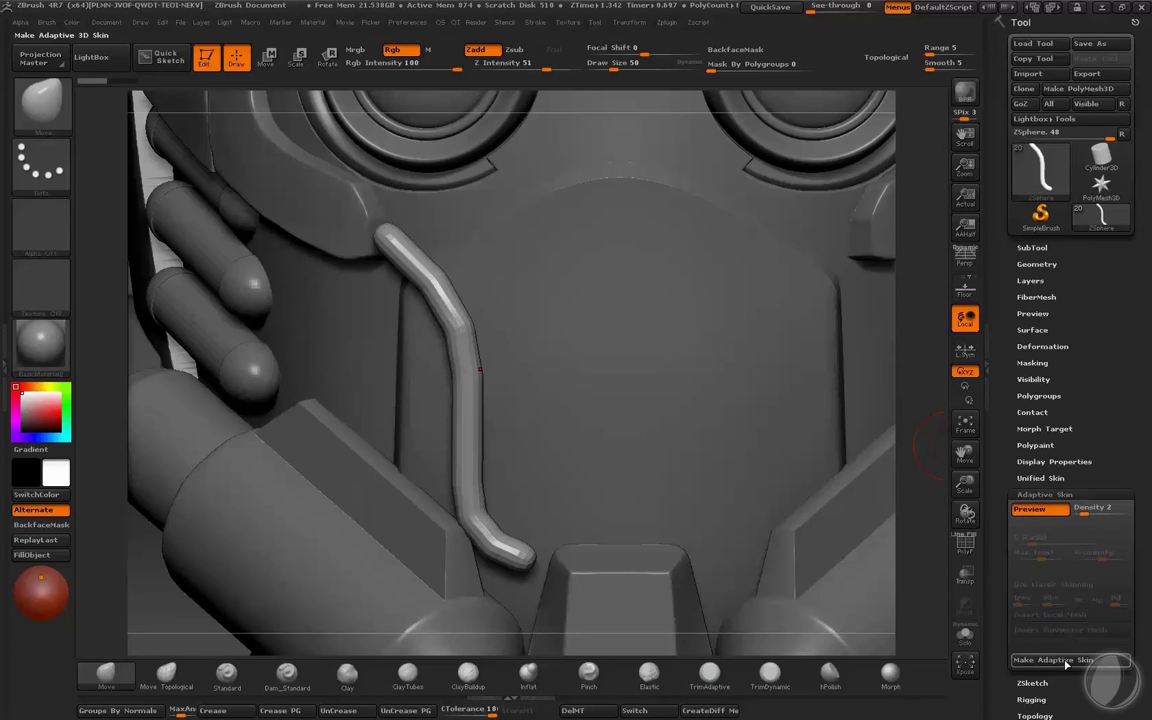
left_click(1053, 690)
left_click(1033, 278)
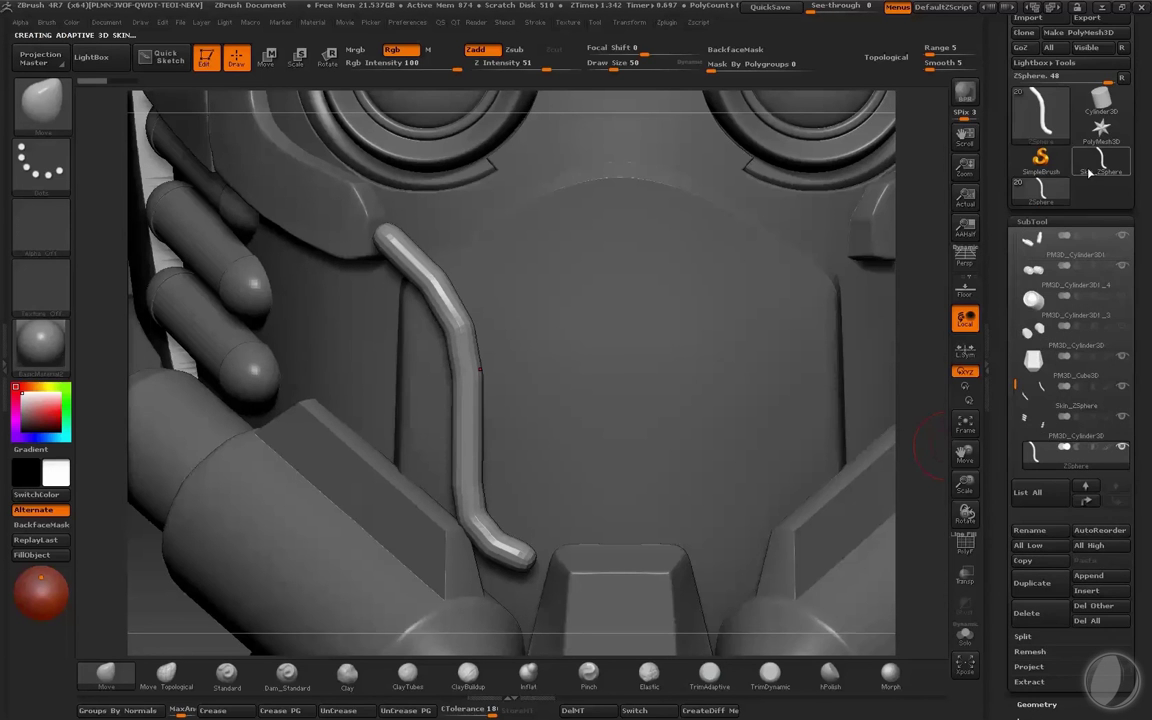
left_click(1088, 577)
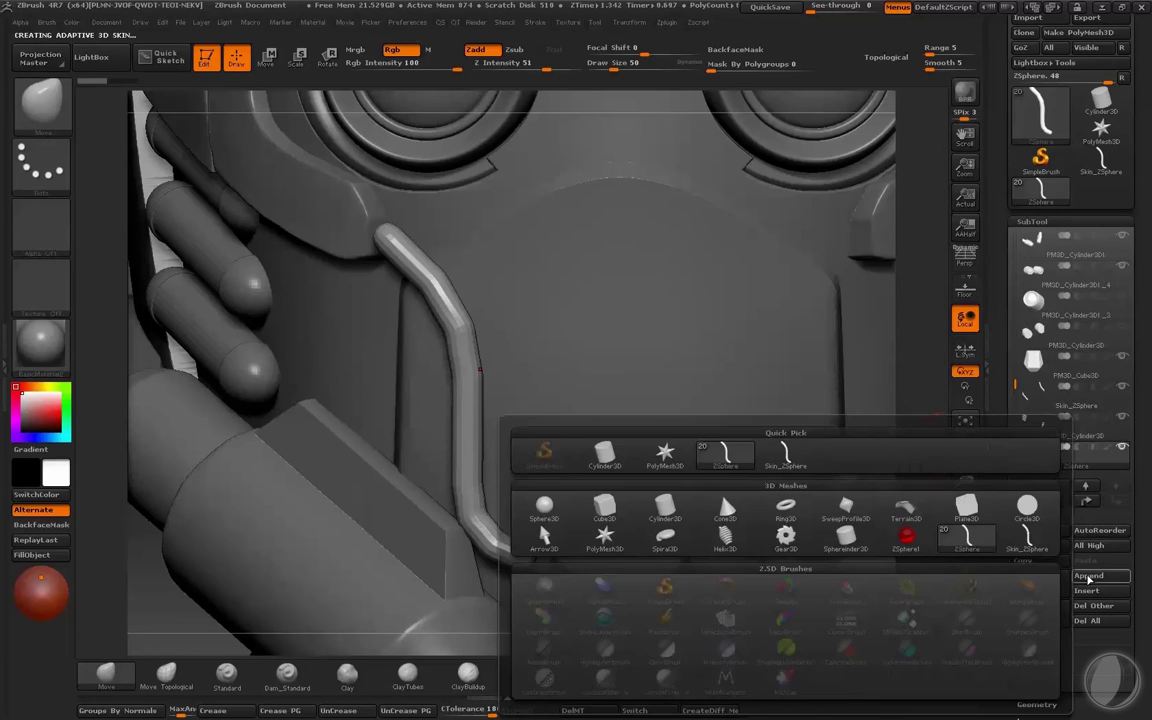
left_click(1010, 552)
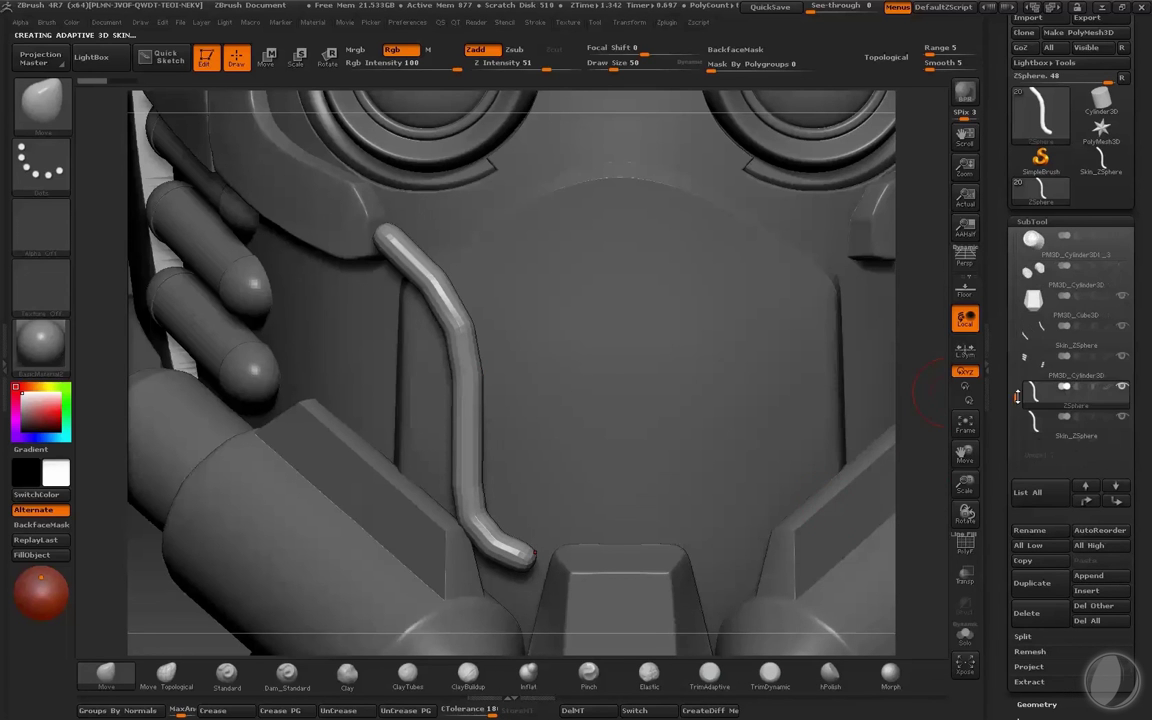
Step: Turn off the skin preview and delete the original ZSphere subtool
key("a")
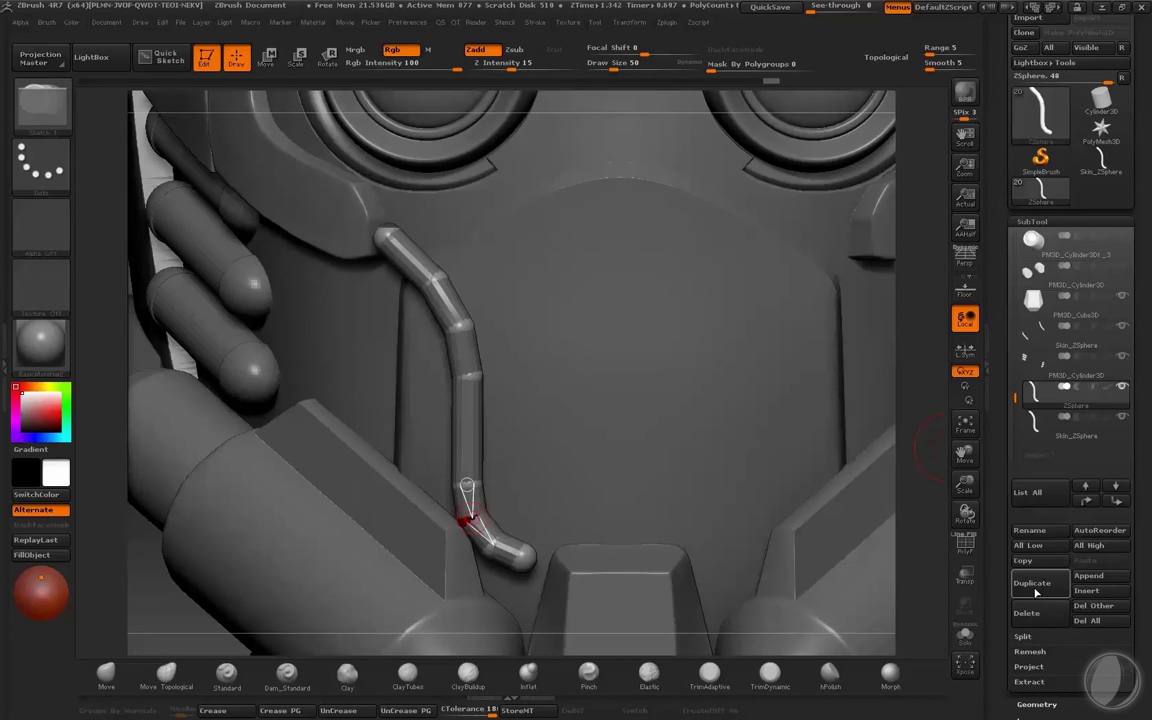
left_click(1020, 613)
left_click(893, 645)
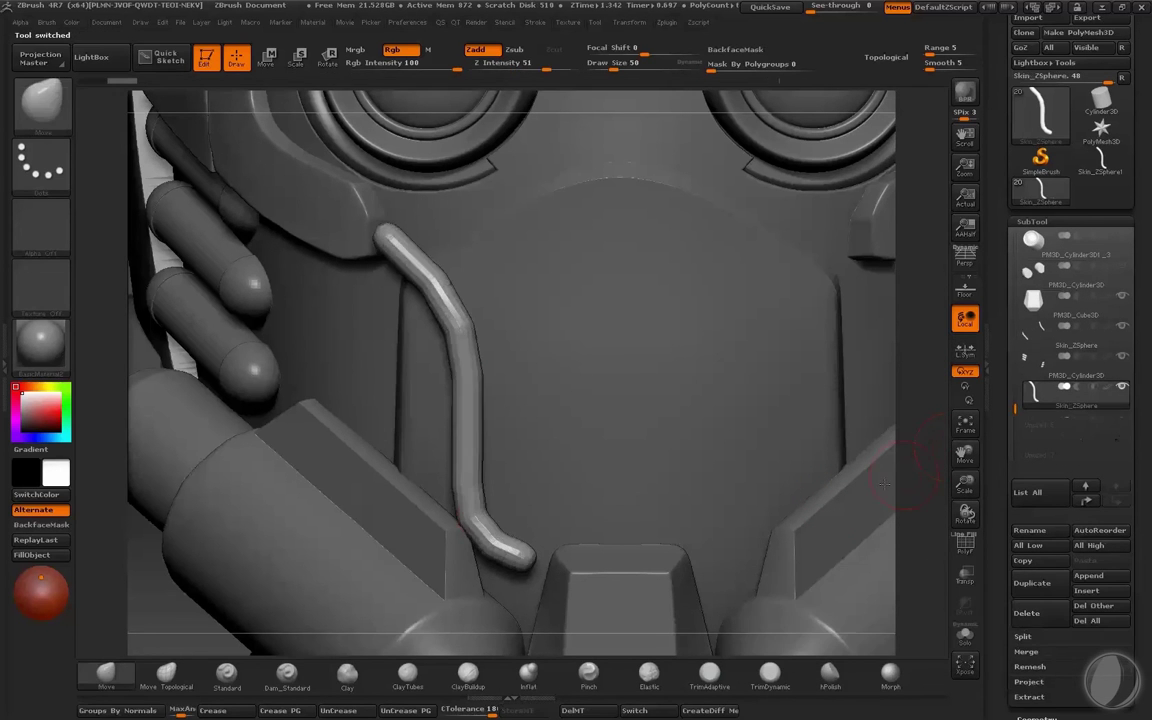
Step: Smooth the bends of the strut mesh, subdivide it once, and frame the whole helmet
key("shift")
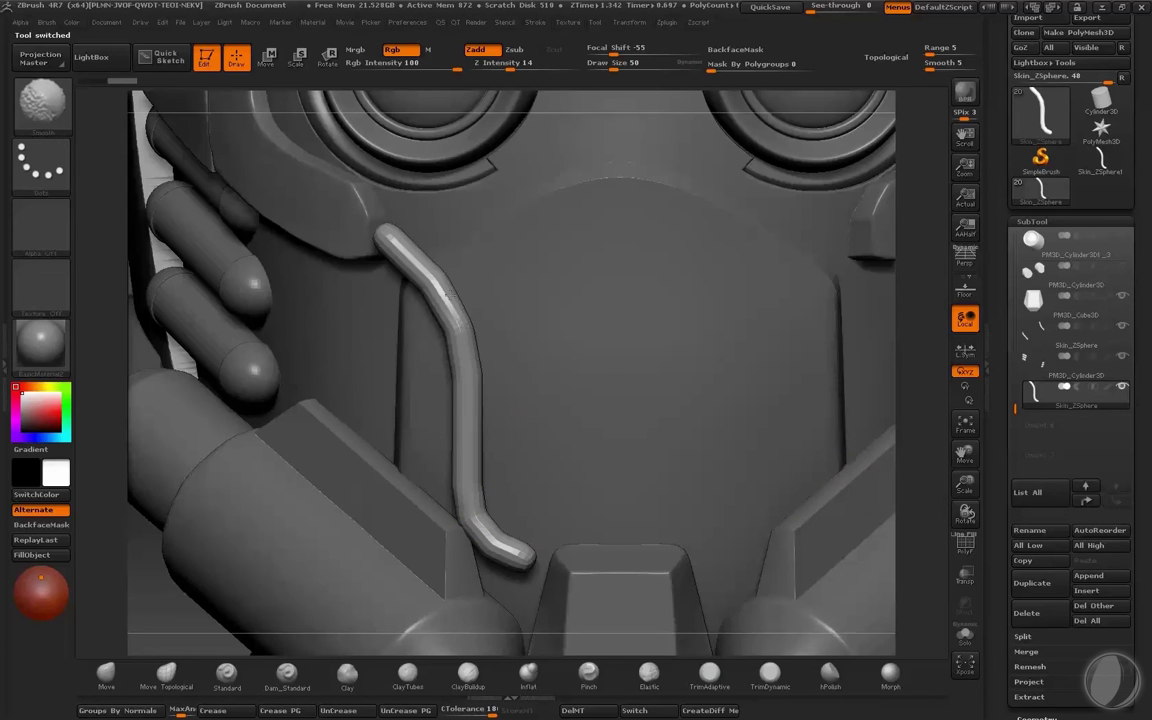
left_click_drag(450, 294, 458, 312, "shift")
key("ctrl+d")
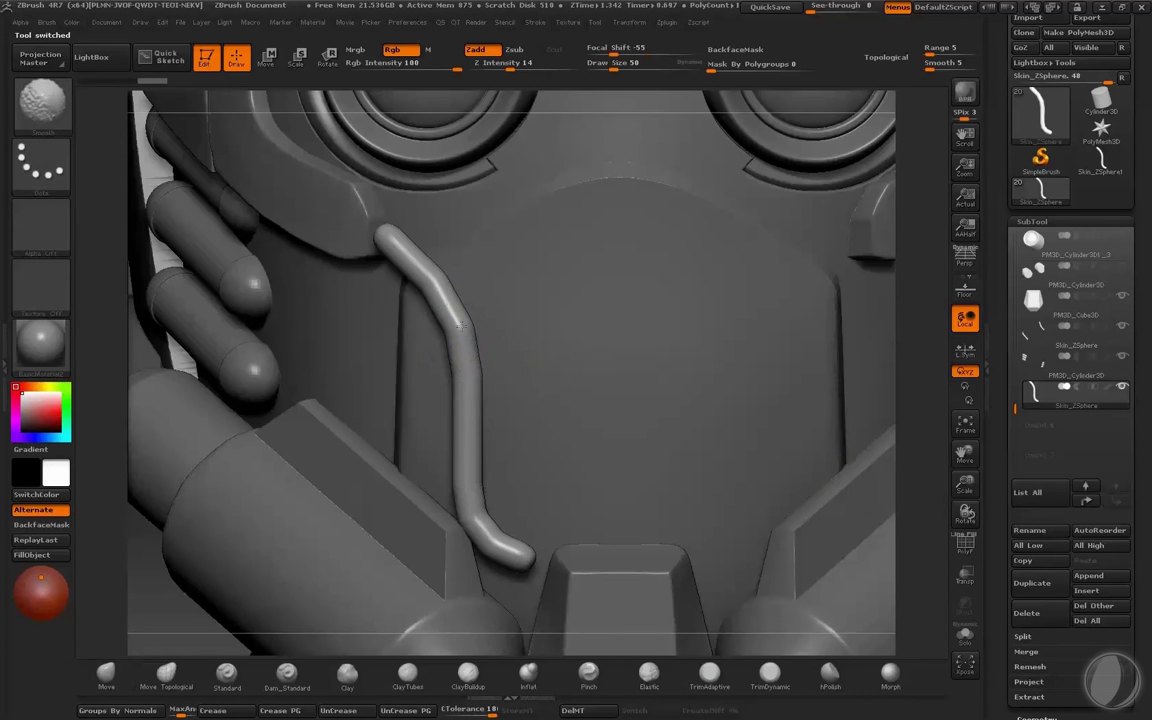
key("f")
key("f")
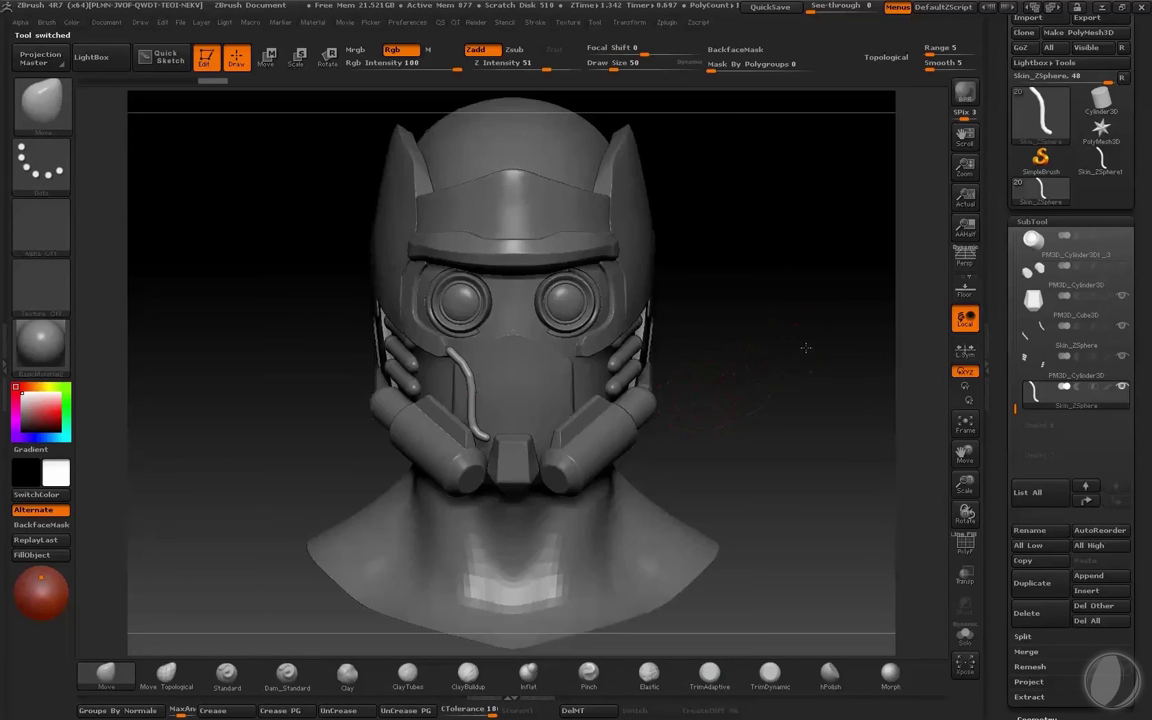
Step: Soften the bends of the strut mesh with repeated passes of the Polish deformation, including one at 14
mouse_move(805, 347)
right_mouse_down("ctrl")
mouse_move(856, 443)
mouse_move(855, 484)
right_mouse_up("ctrl")
key("shift+f")
key("shift+f")
key("q")
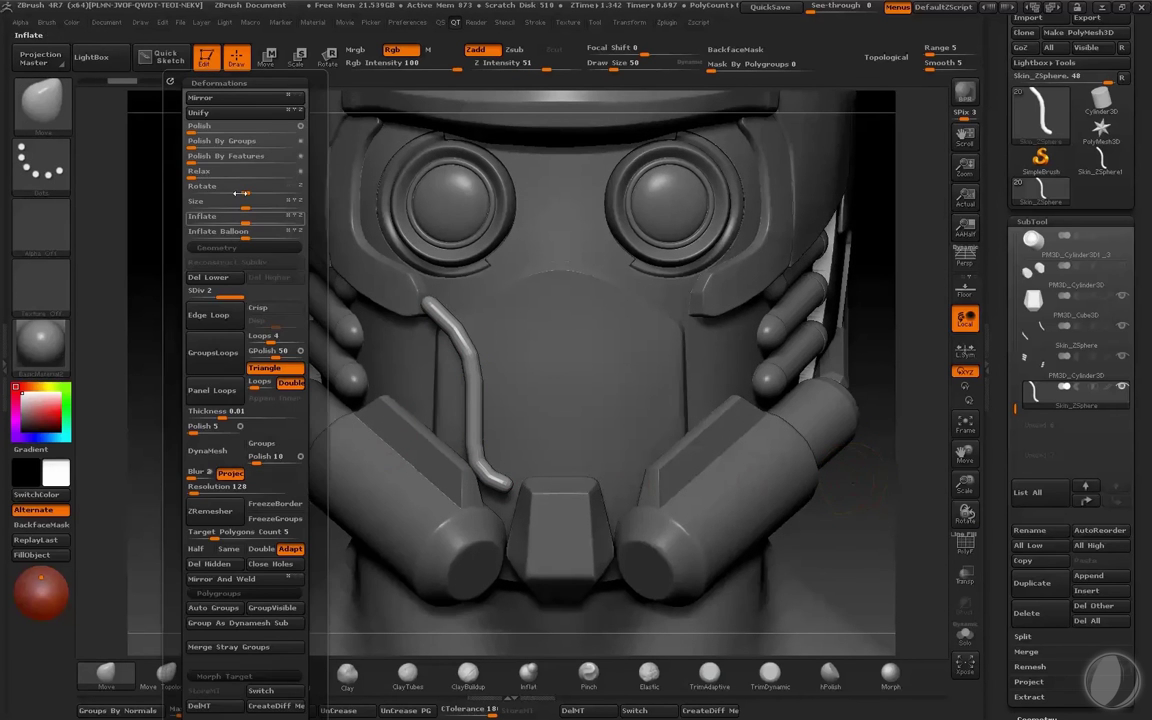
key("q")
key("q")
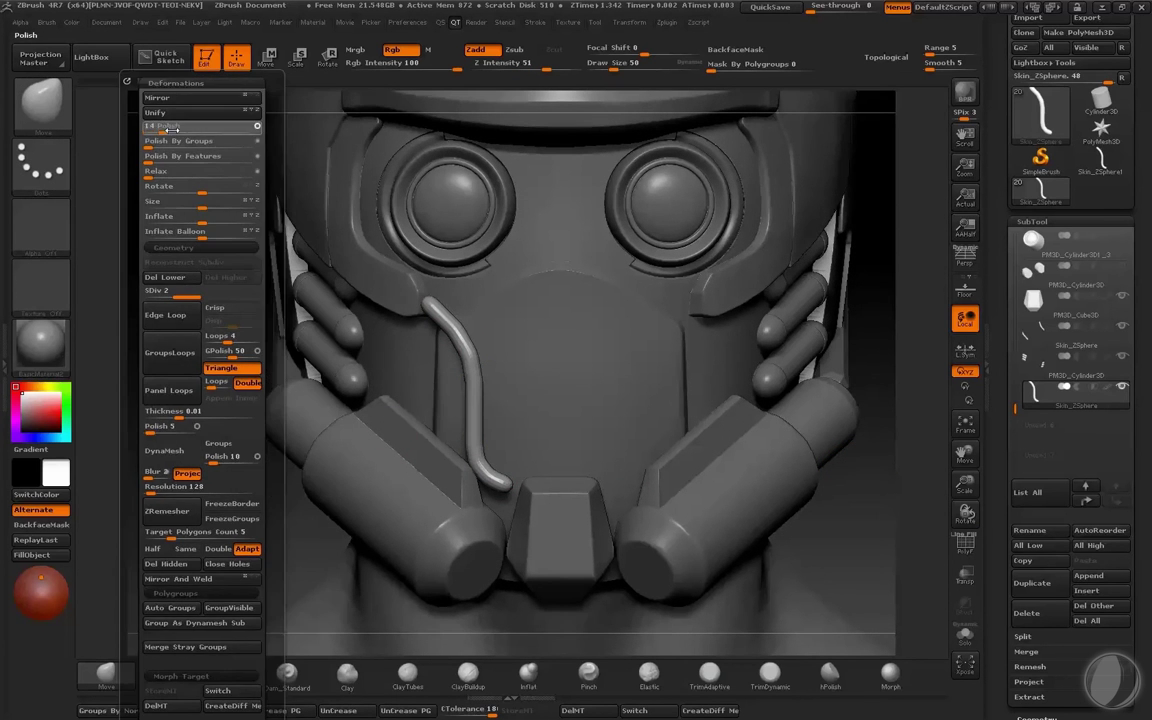
key("q")
key("q")
key("q")
key("q")
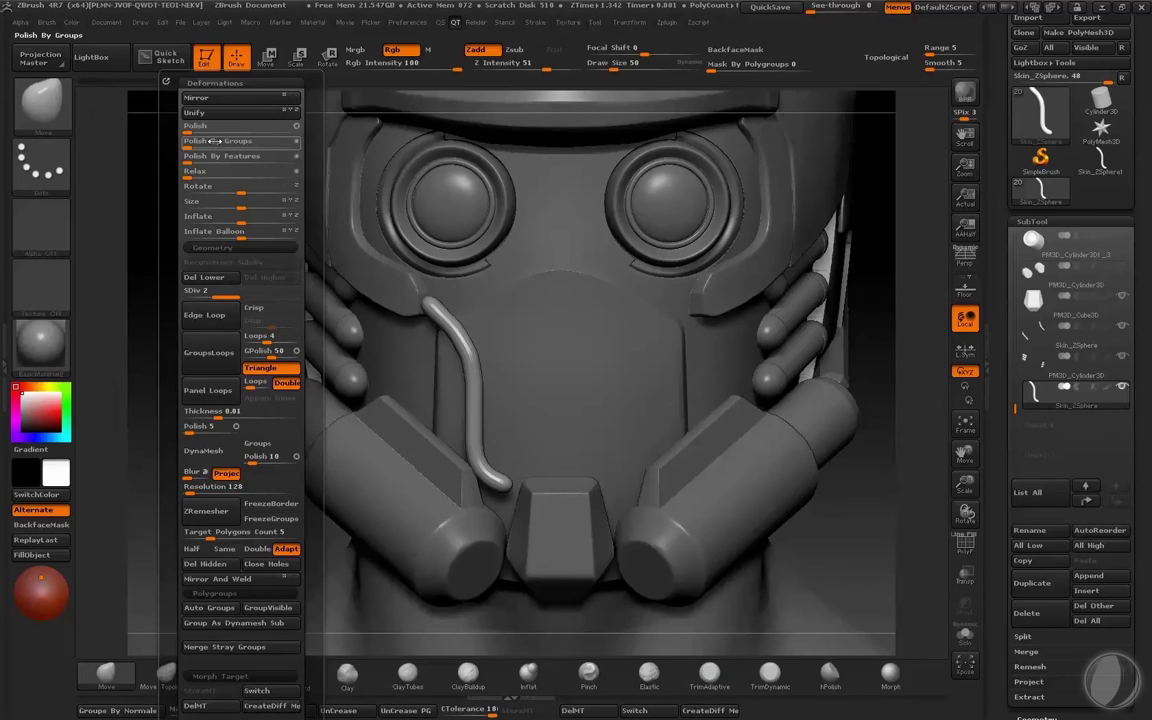
key("q")
key("q")
key("q")
key("q")
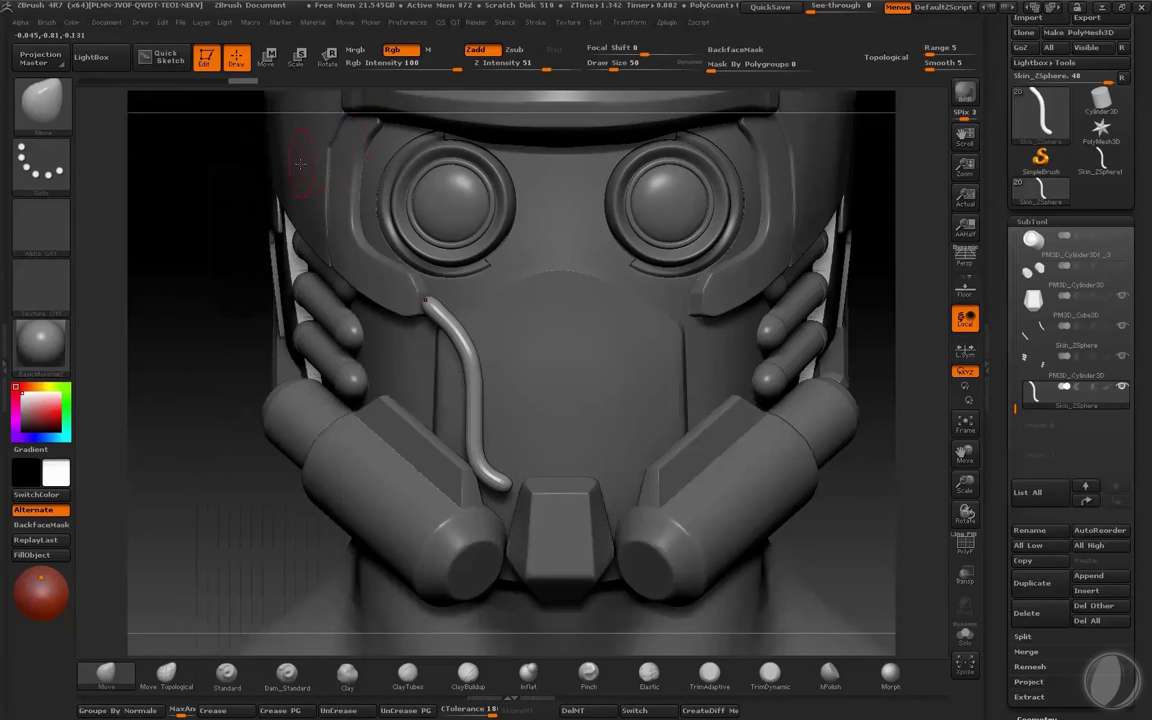
Step: Try another subdivision level on the strut mesh, and undo it together with the polishing
left_click_drag(239, 129, 255, 131)
mouse_move(252, 208)
left_mouse_down()
mouse_move(188, 273)
mouse_move(195, 283)
left_mouse_up()
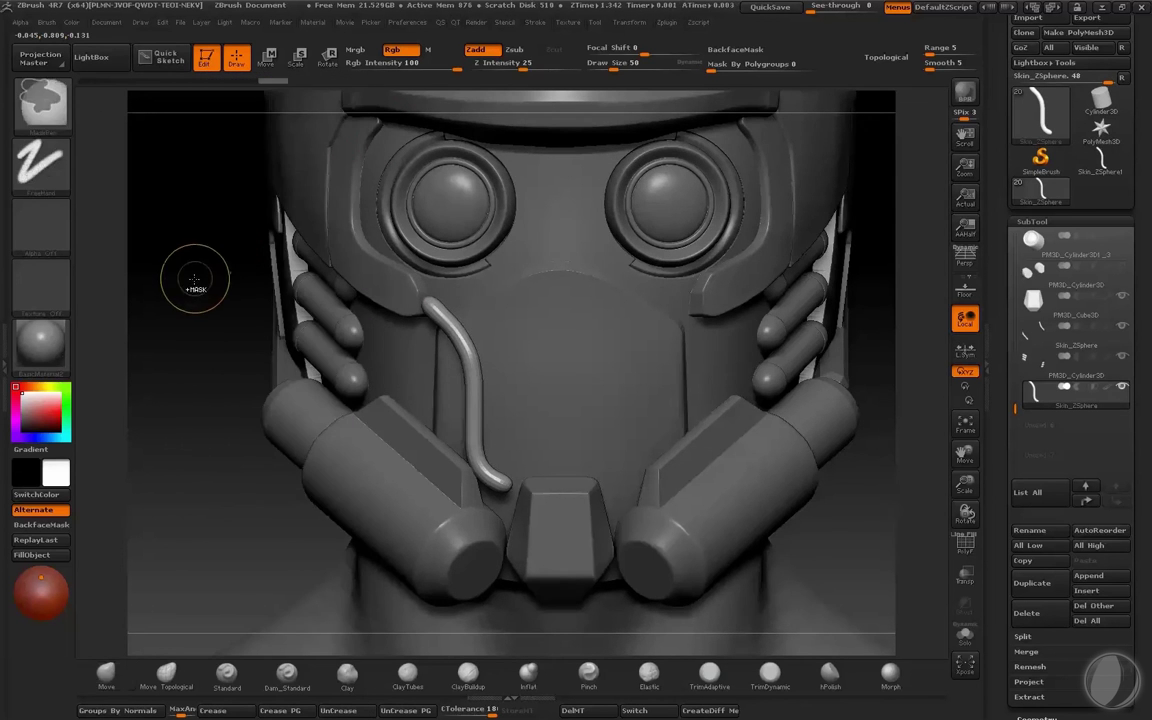
key("ctrl+d")
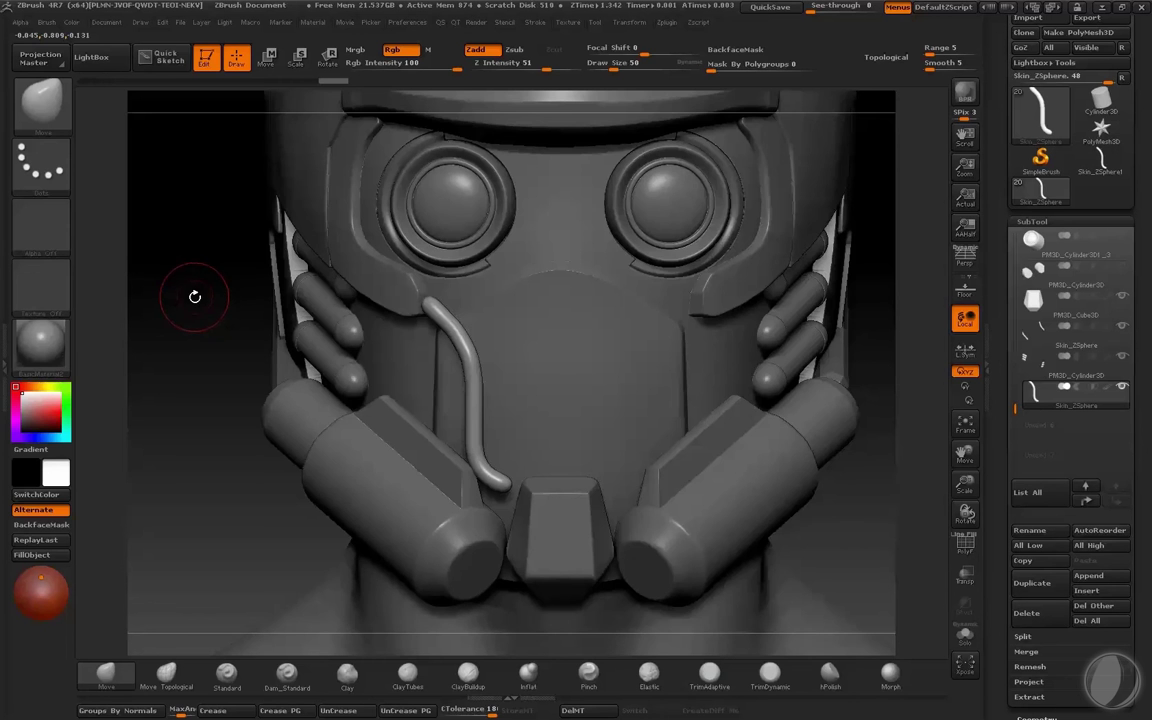
left_click_drag(189, 308, 260, 328)
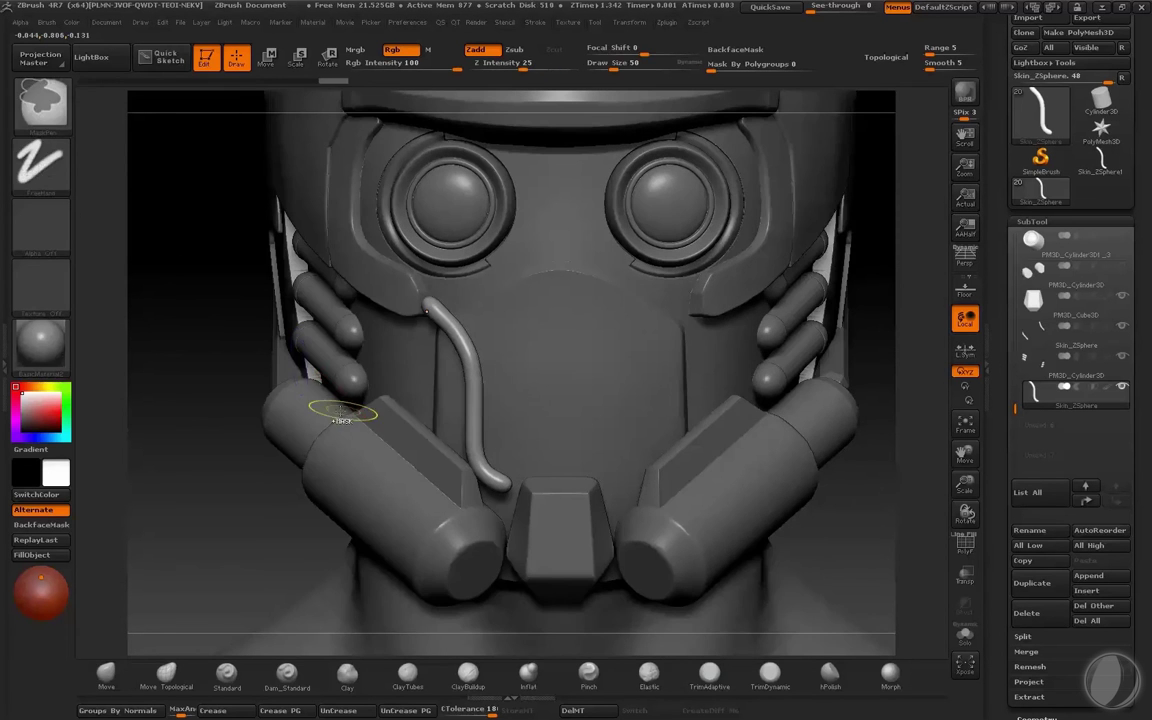
key("ctrl+z")
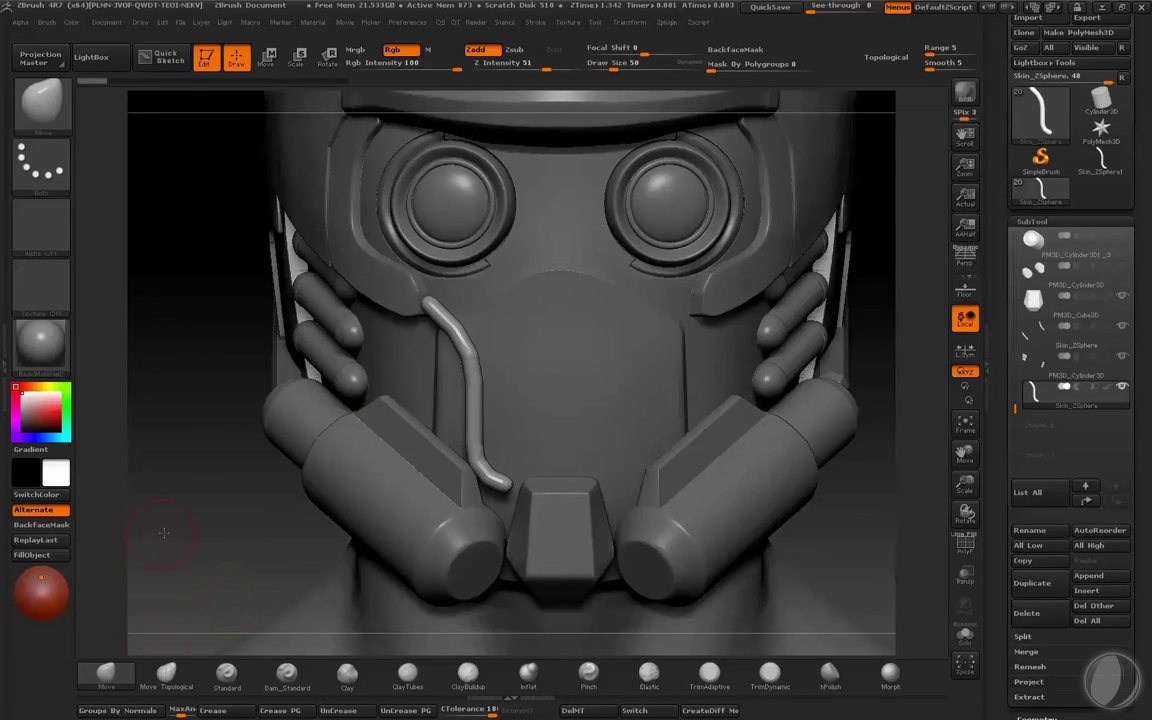
Step: Try reshaping the upper bend of the strut mesh with the Move brush at different draw sizes, including 75 and 32
left_click_drag(163, 533, 166, 552, "alt")
key("s")
mouse_move(452, 323)
left_mouse_down()
mouse_move(456, 314)
mouse_move(464, 332)
left_mouse_up()
key("s")
key("s")
left_click_drag(462, 328, 453, 321)
key("s")
left_click(457, 322)
key("s")
left_click_drag(453, 321, 454, 324)
key("s")
left_click_drag(481, 398, 482, 398)
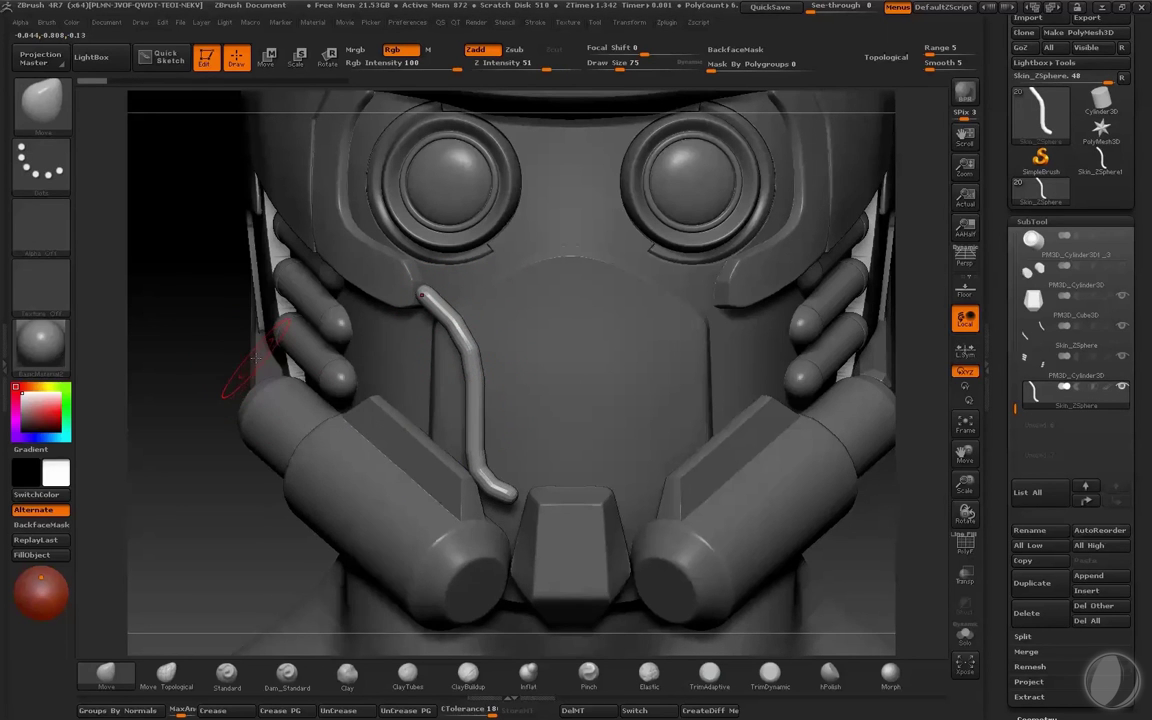
key("s")
mouse_move(233, 342)
left_mouse_down()
mouse_move(221, 340)
mouse_move(313, 338)
left_mouse_up()
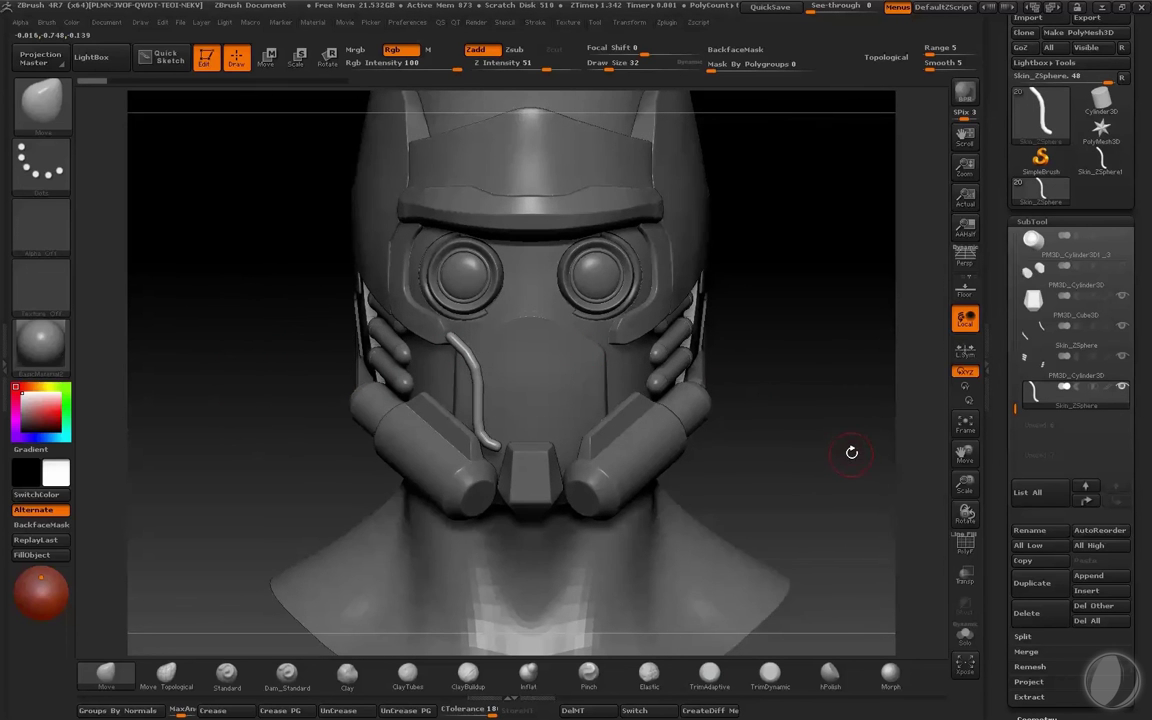
Step: Replace the strut mesh subtool with a newly appended ZSphere and make the ZSphere the active subtool
left_click(1021, 606)
left_click(890, 638)
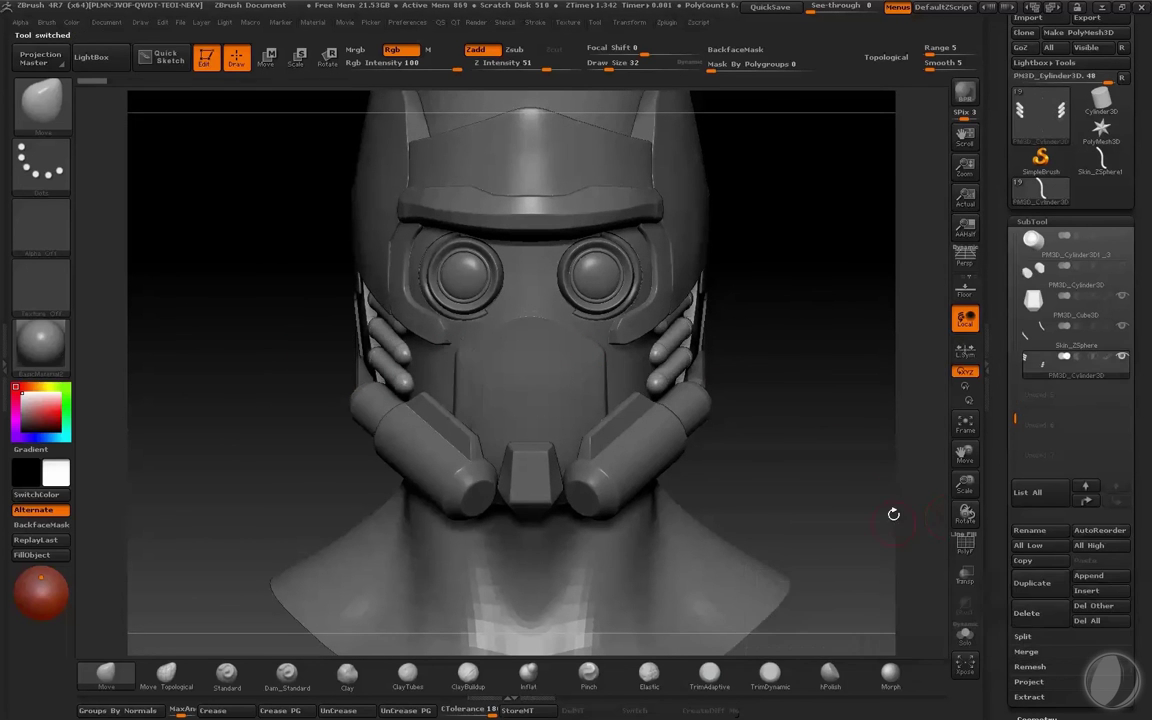
left_click(1088, 576)
left_click(910, 532)
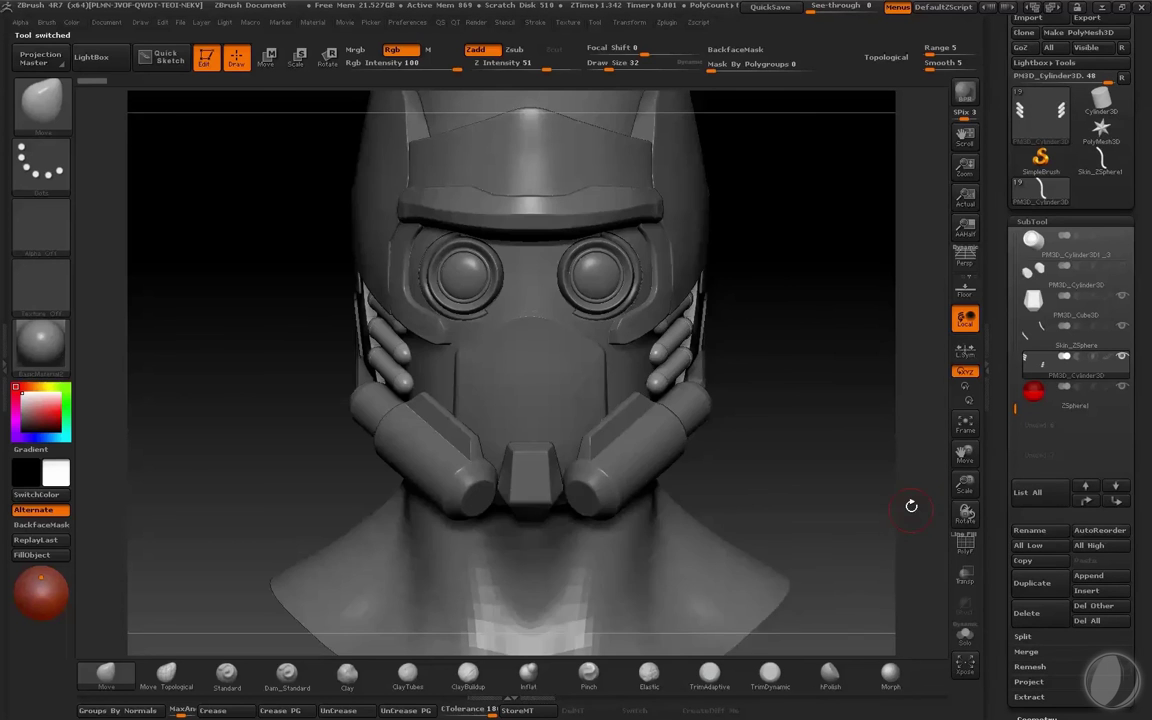
key("f")
key("f")
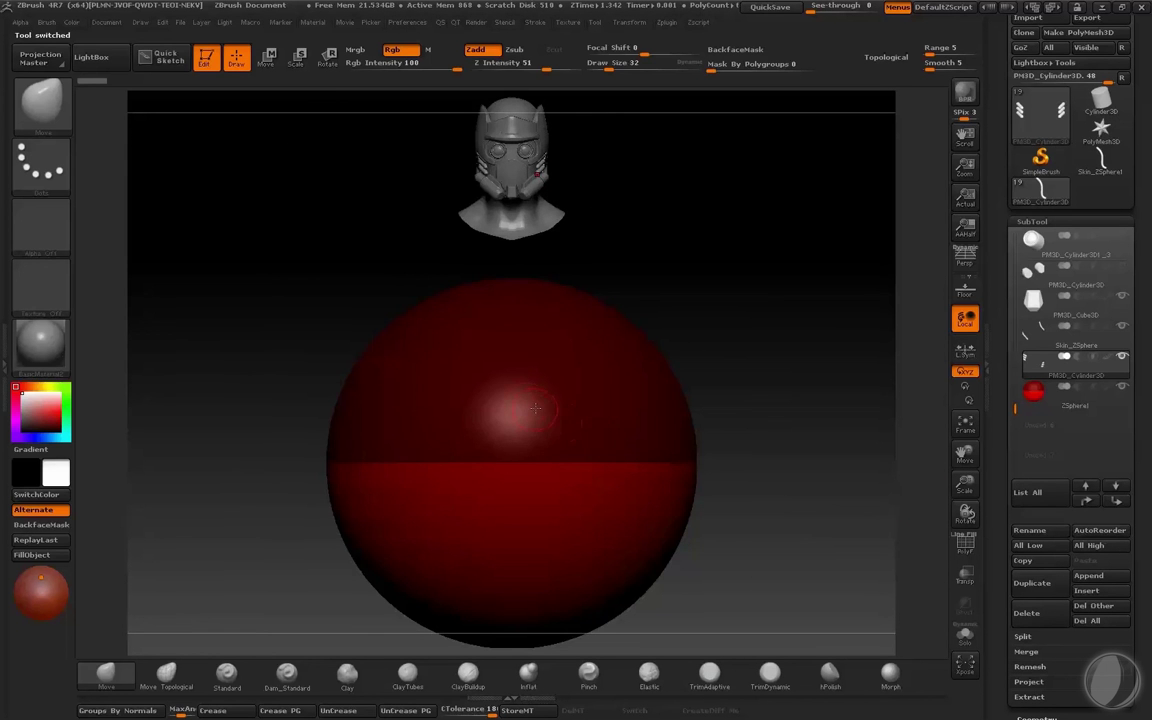
left_click(560, 413, "alt")
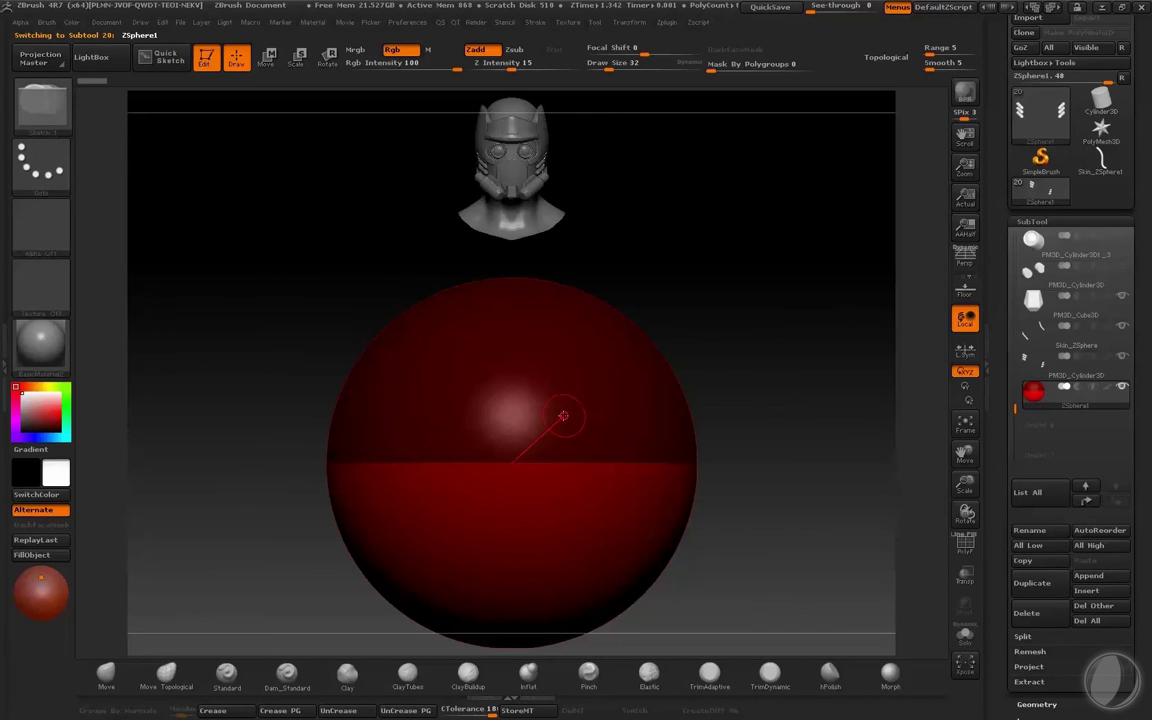
Step: Set the draw size to 1 and scale the new ZSphere down to a small ball
key("s")
mouse_move(556, 413)
left_mouse_down()
mouse_move(525, 413)
mouse_move(488, 444)
left_mouse_up()
key("e")
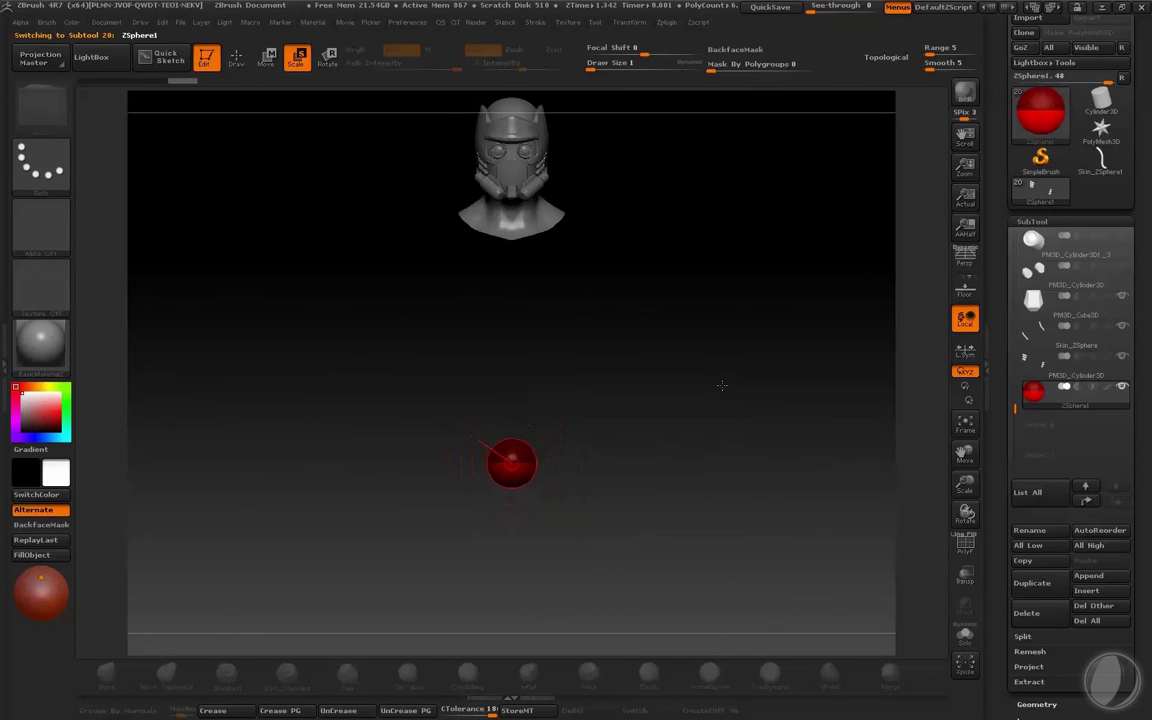
left_click_drag(722, 386, 717, 388)
left_click_drag(622, 409, 606, 449)
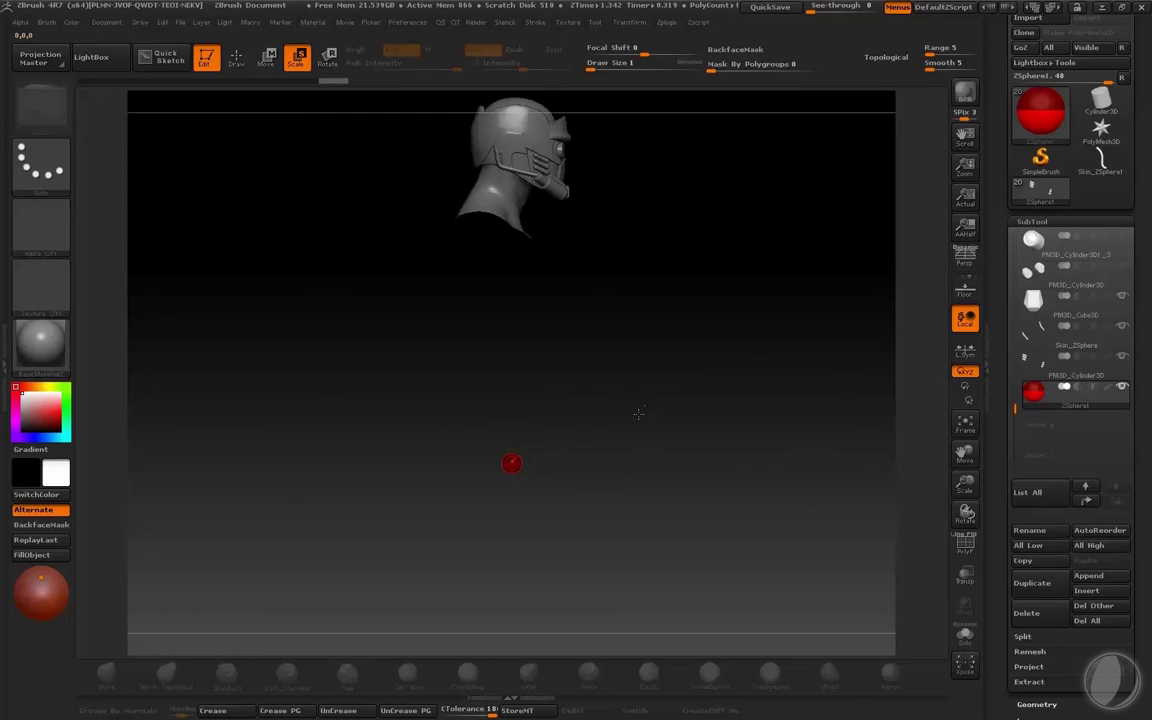
Step: Move the ZSphere up in front of the helmet's mouth area and shrink it to strut thickness
key("w")
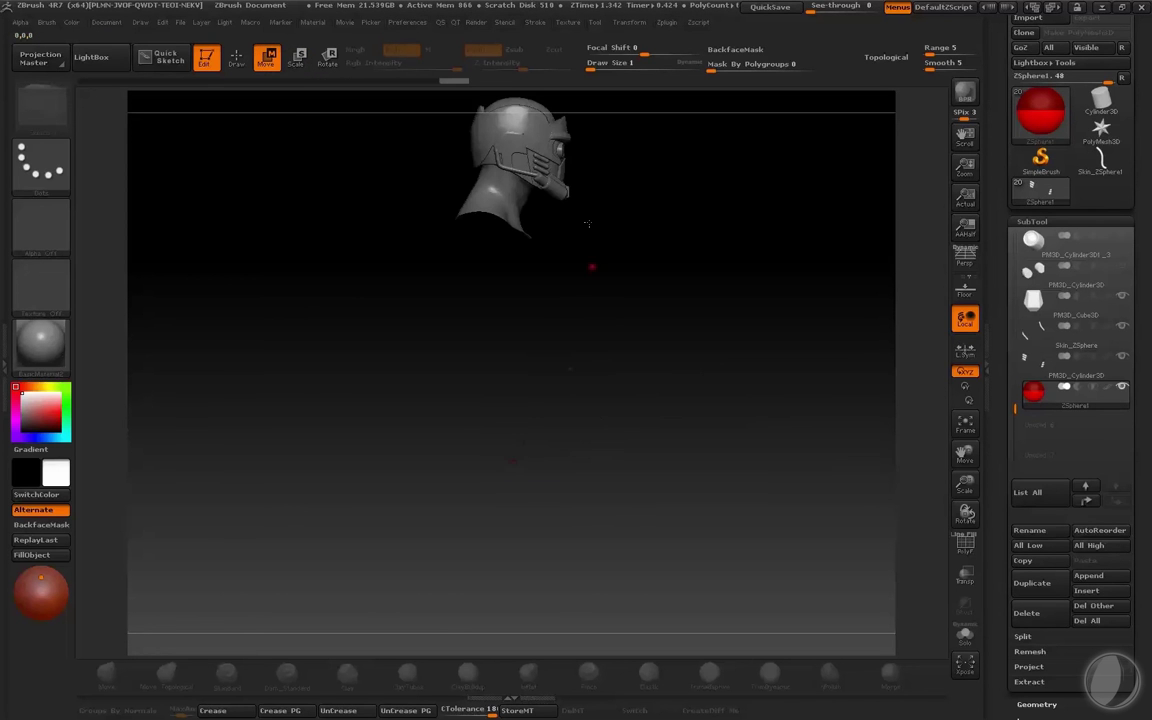
left_click_drag(655, 196, 640, 381, "alt")
key("f")
key("f")
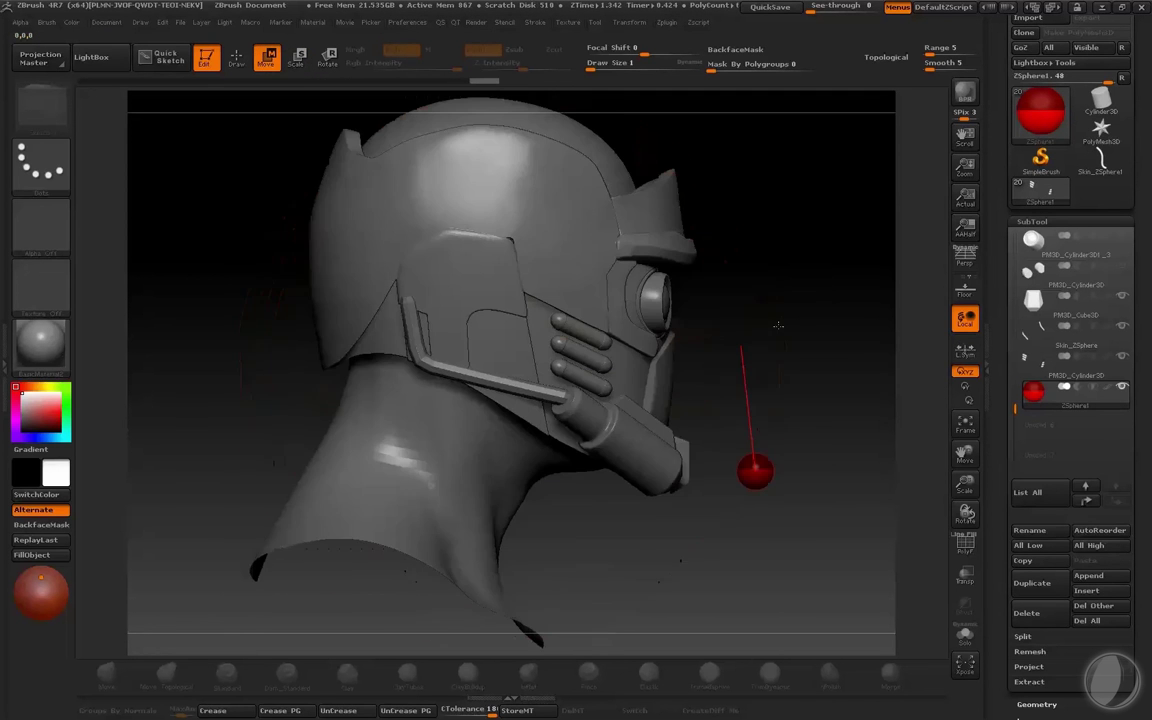
key("e")
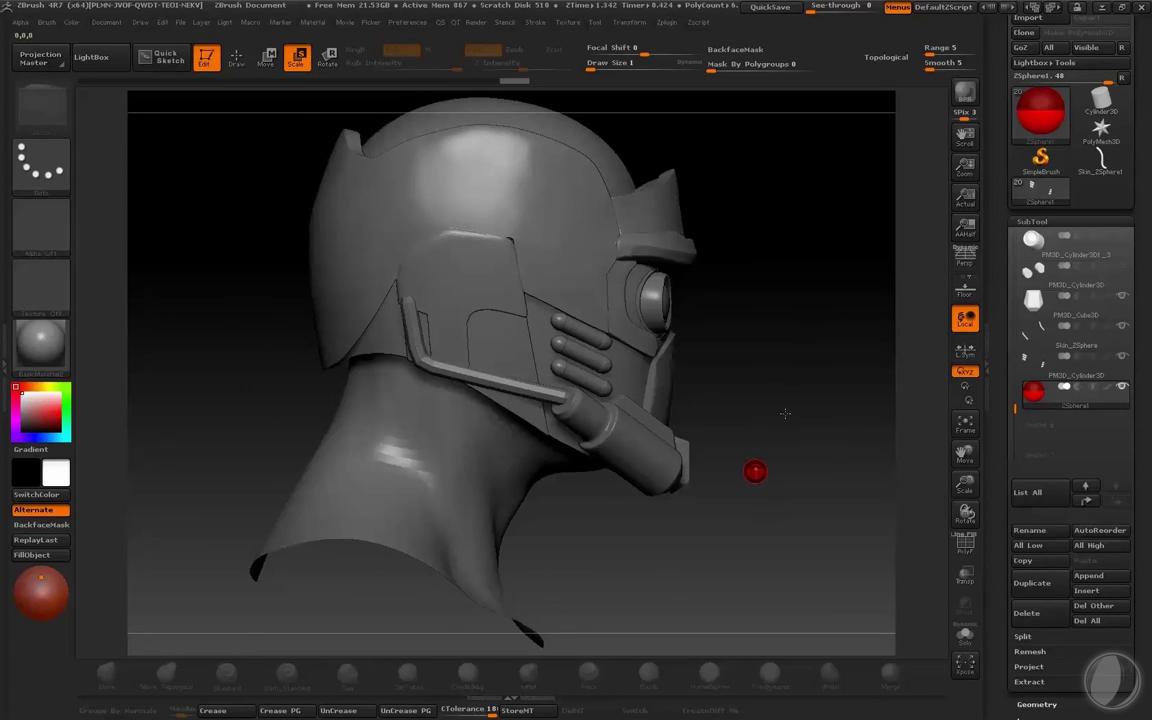
key("w")
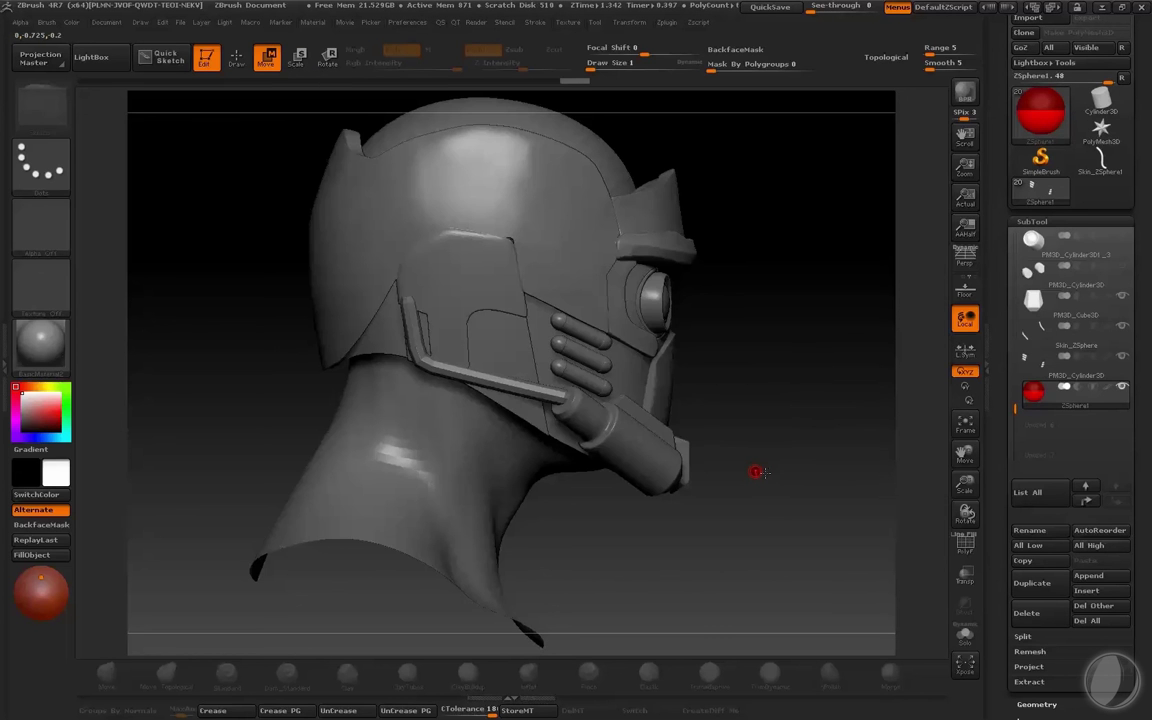
Step: Place the ZSphere against the face surface at the lower tip of the helmet's right eye surround
left_click_drag(729, 371, 704, 400, "shift")
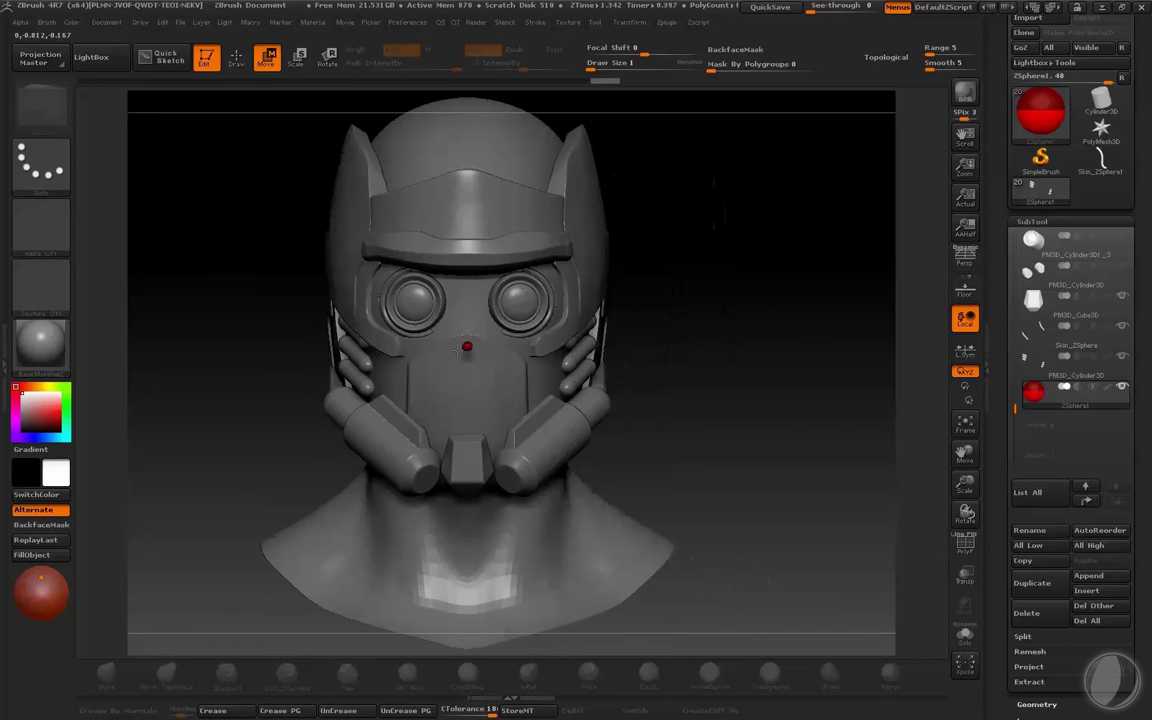
key("e")
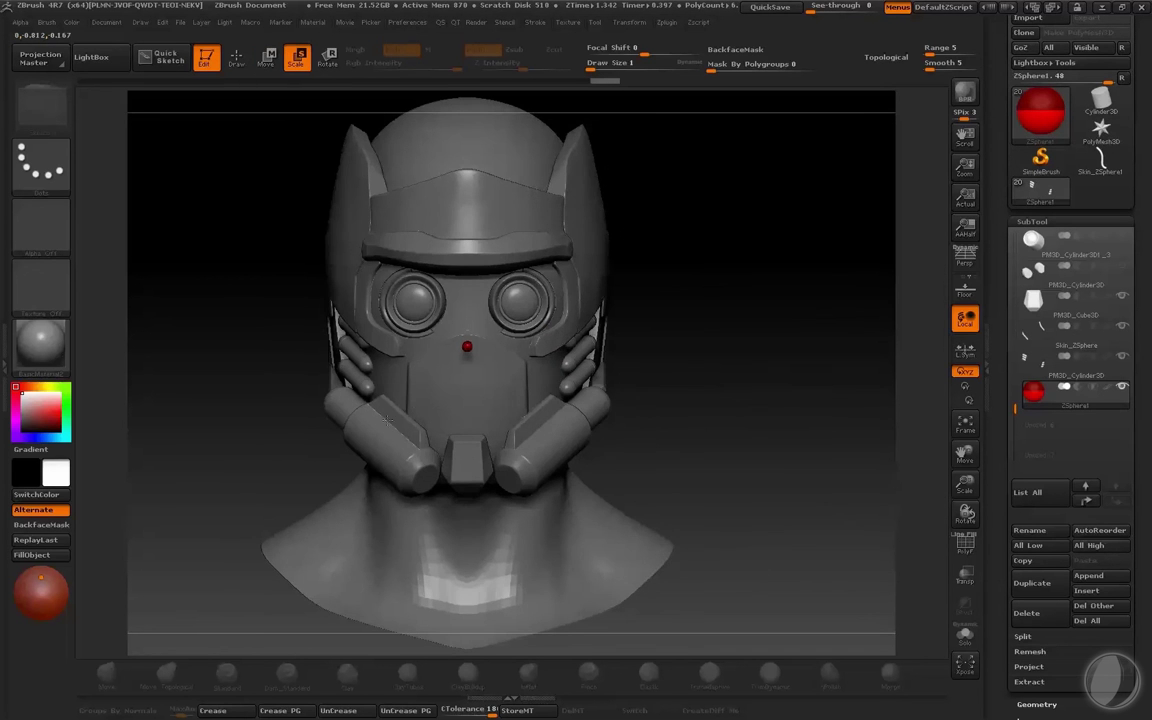
key("w")
left_click_drag(421, 312, 360, 322)
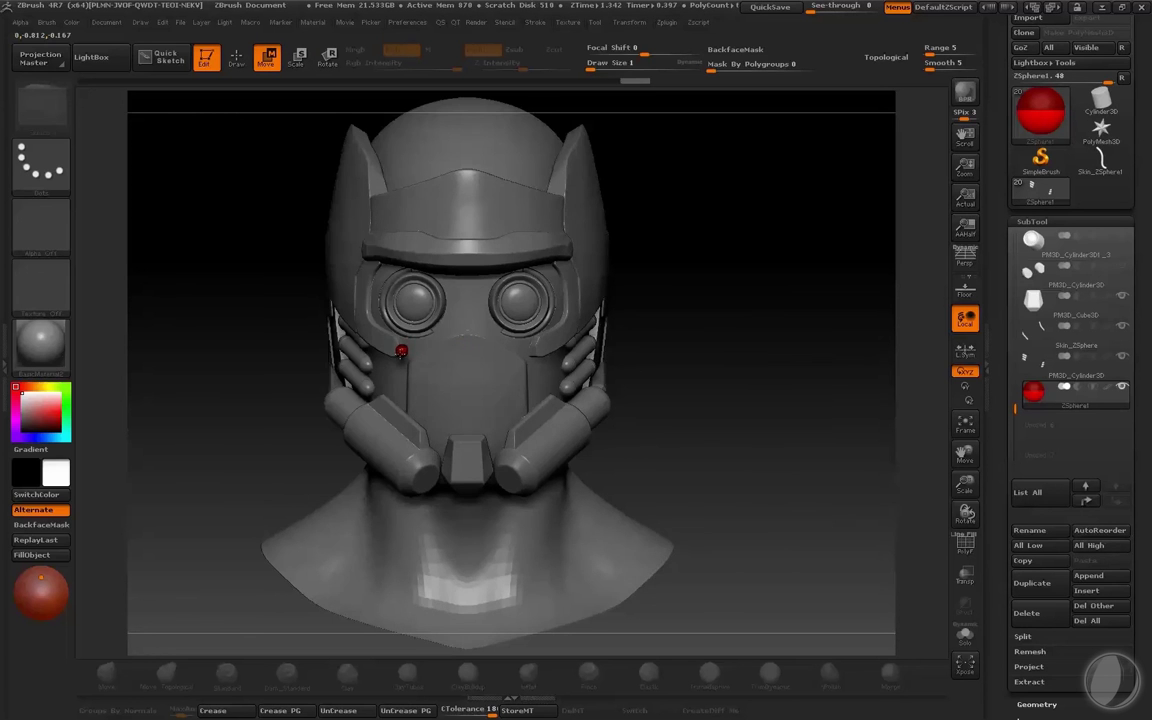
left_click_drag(735, 384, 774, 384, "shift")
left_click_drag(519, 357, 570, 515, "alt")
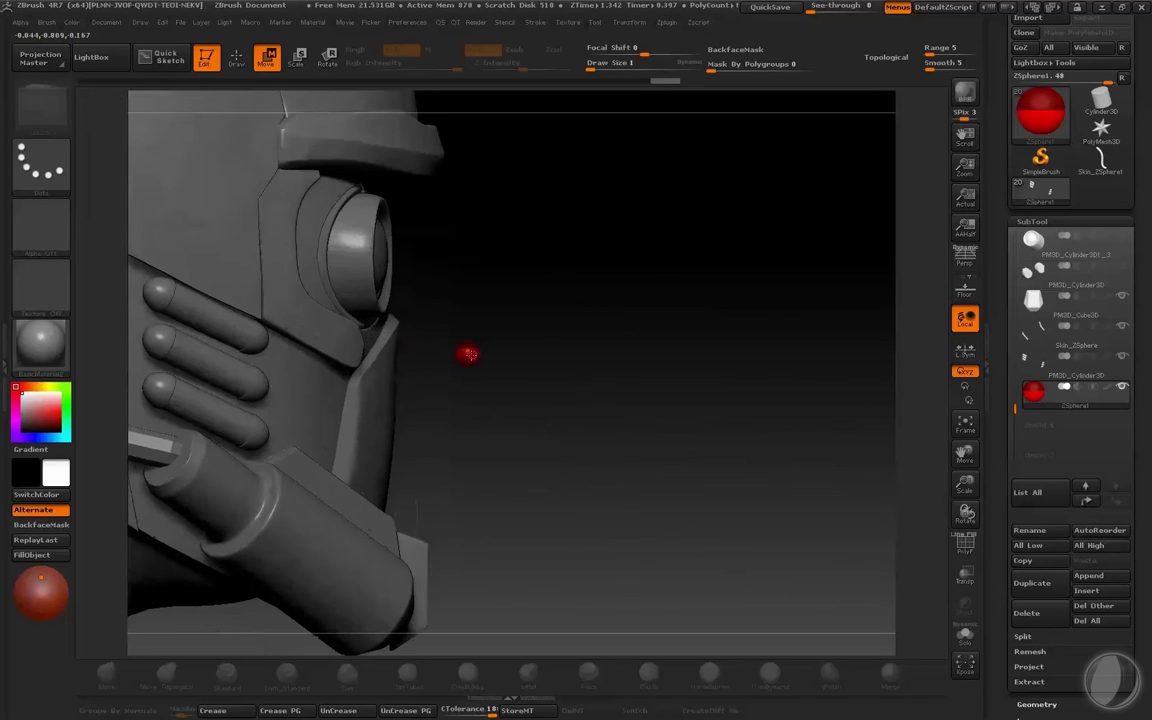
left_click_drag(462, 357, 362, 357)
Step: Form the strut's short upper segment by adding a second ZSphere diagonally below the first and adjusting both ends beside the mouth plate
left_click_drag(430, 375, 880, 405, "shift")
left_click_drag(216, 432, 518, 373, "alt")
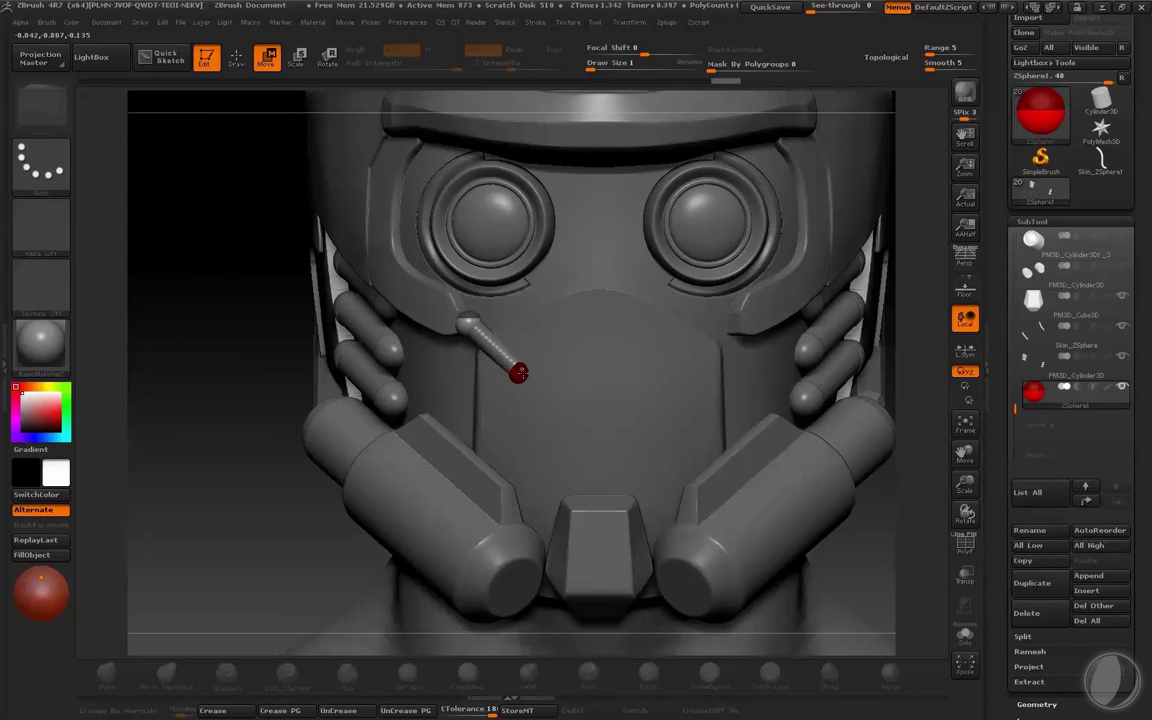
left_click_drag(262, 432, 446, 374)
left_click_drag(403, 420, 481, 377)
left_click_drag(330, 420, 716, 357)
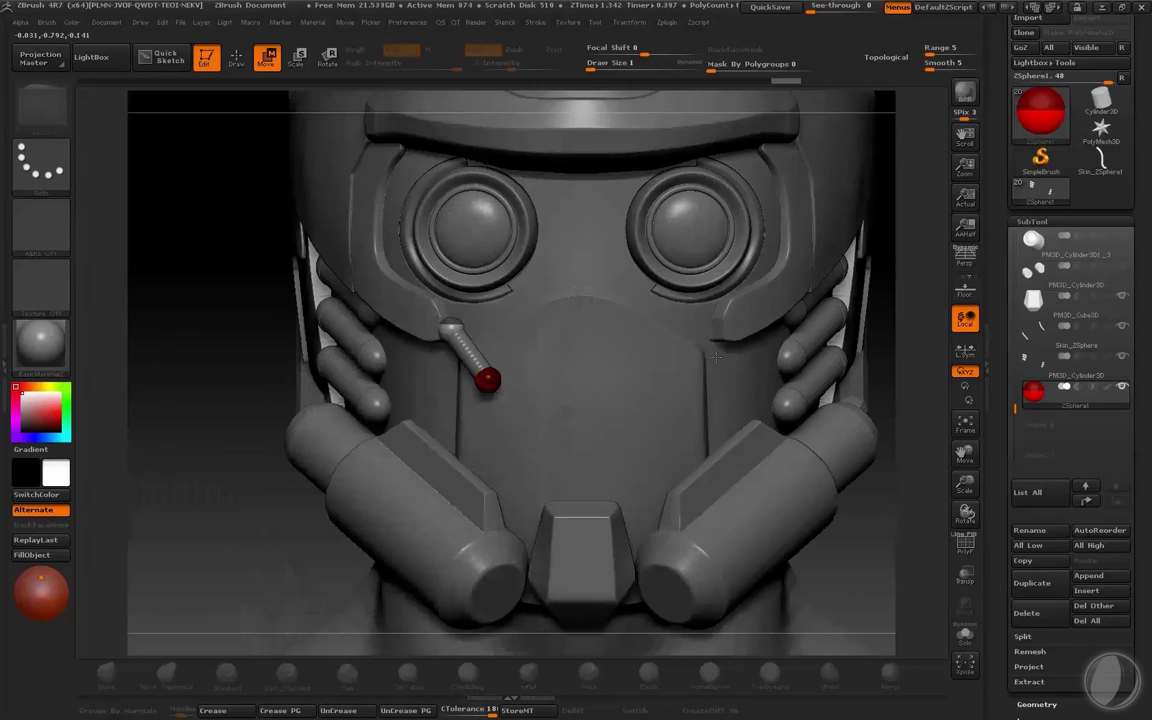
left_click_drag(488, 381, 497, 369)
left_click_drag(451, 329, 450, 332)
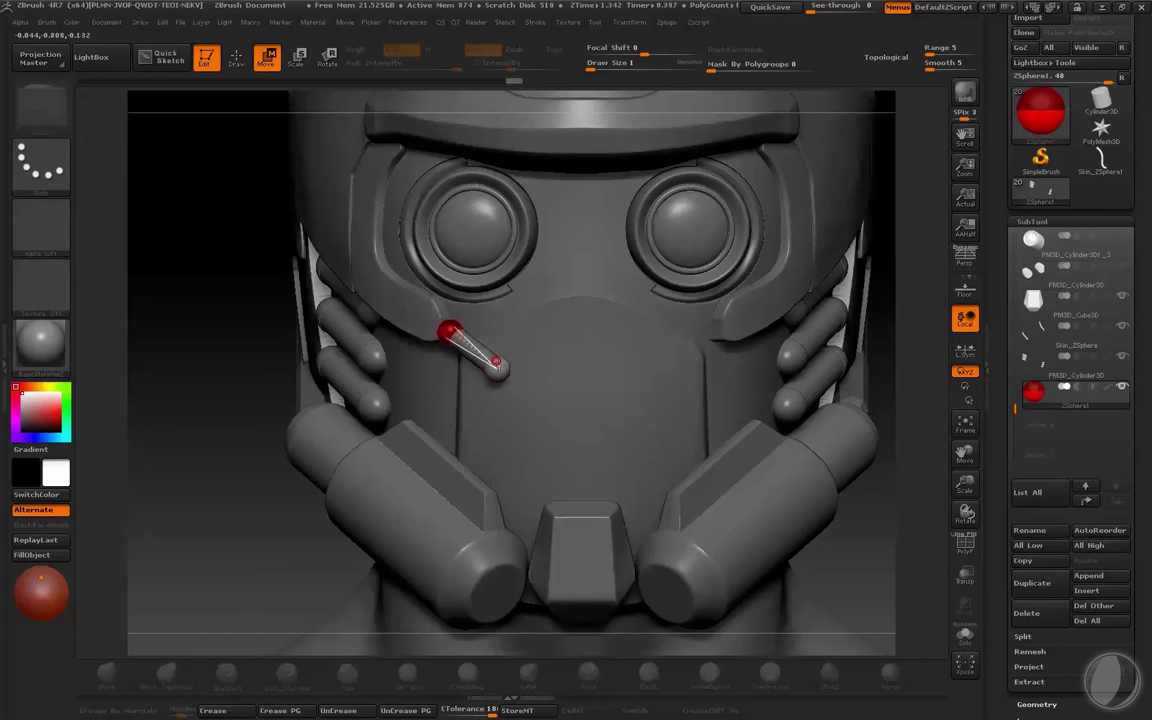
Step: Extend the ZSphere chain down along the mouth plate and diagonally in to the chin vent, and check its skin preview
left_click_drag(497, 369, 645, 430)
left_click_drag(502, 465, 488, 540)
left_click_drag(609, 463, 561, 466)
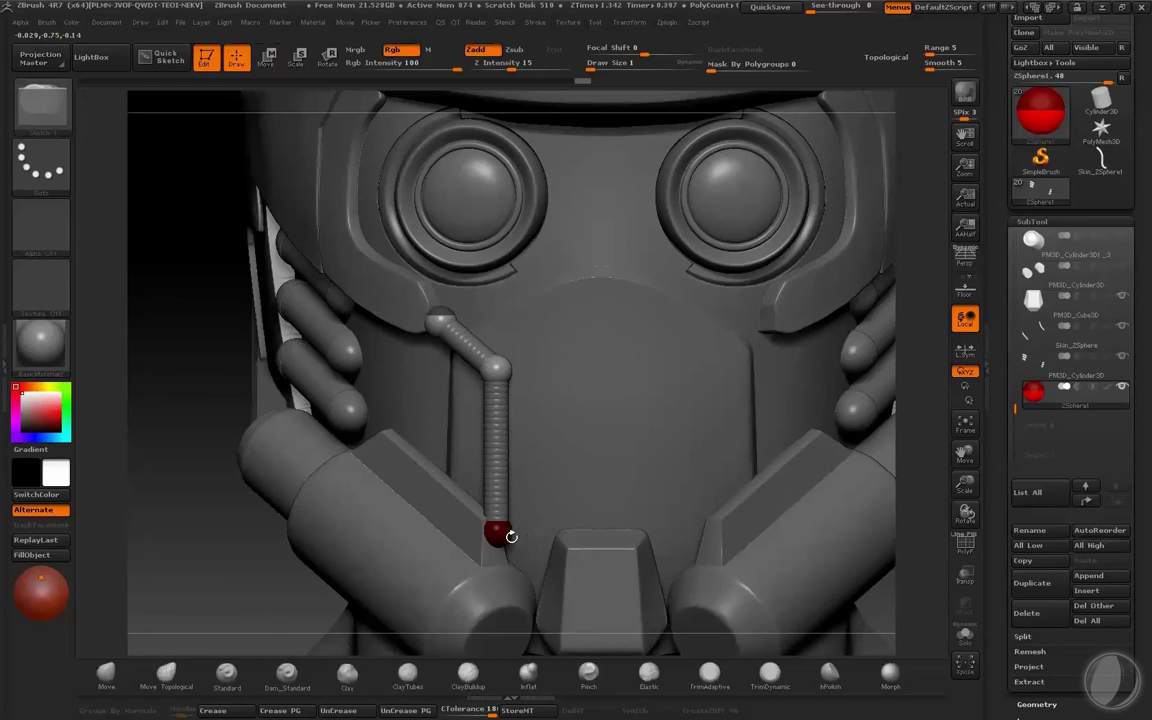
left_click_drag(498, 533, 548, 561)
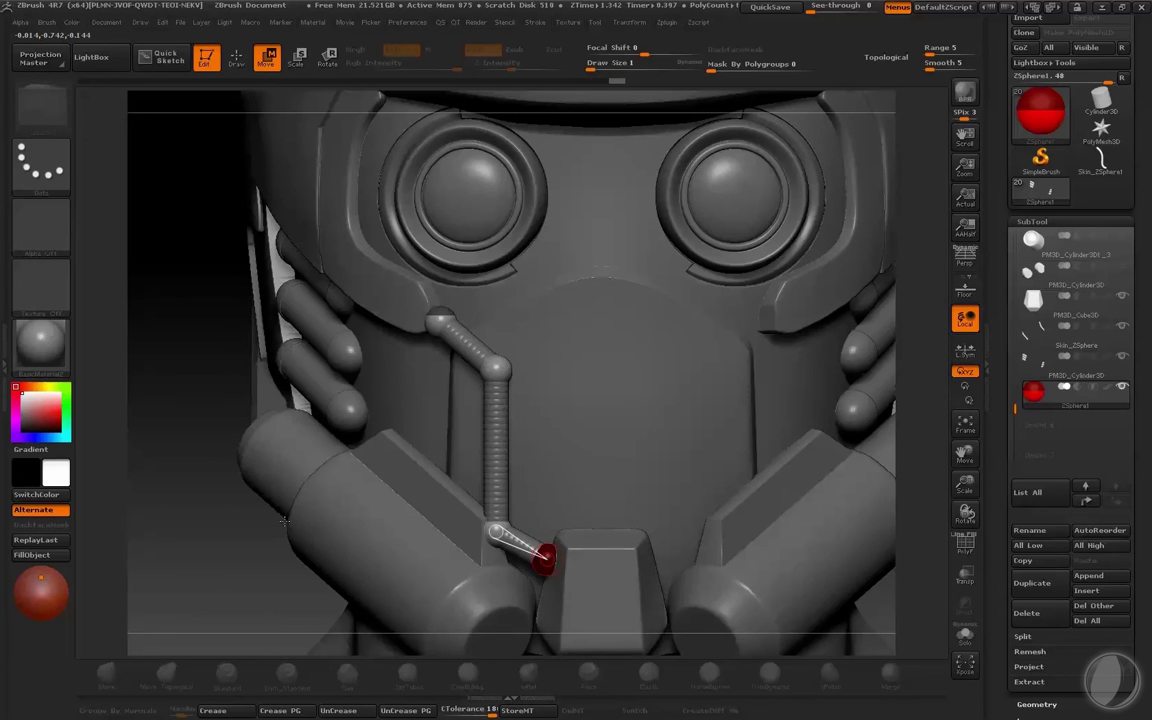
key("a")
key("a")
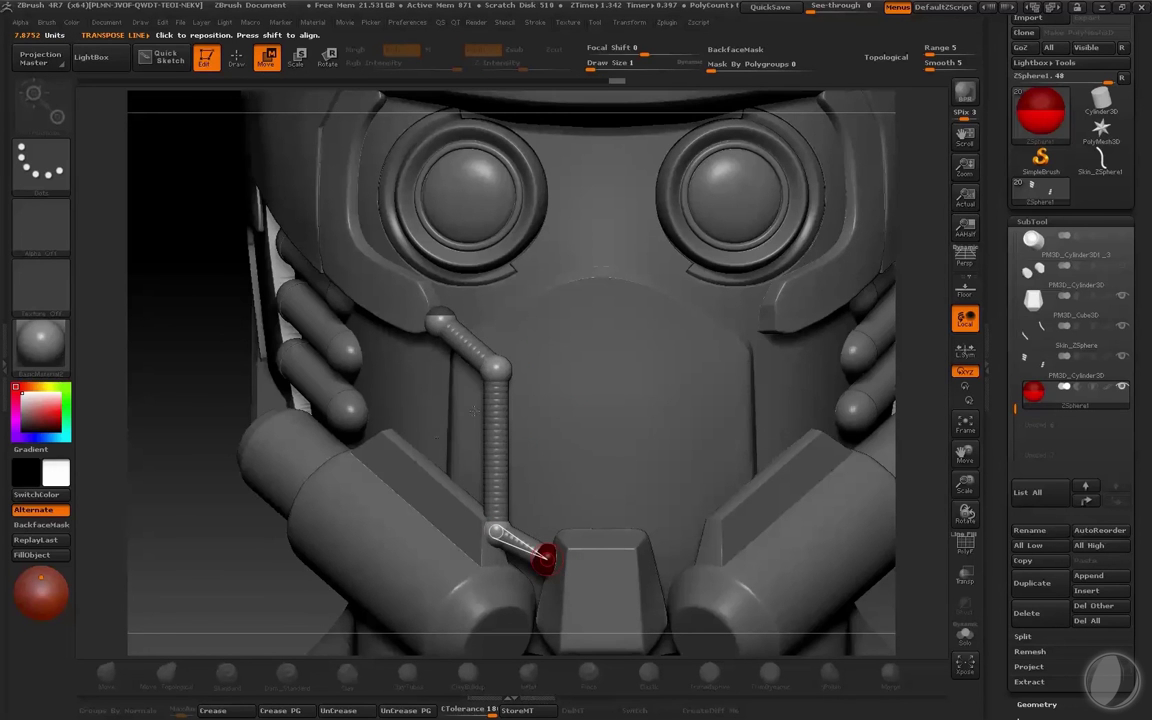
Step: Scale the whole ZSphere chain thinner and check the slimmer strut in the skin preview
key("e")
left_click_drag(440, 320, 594, 271)
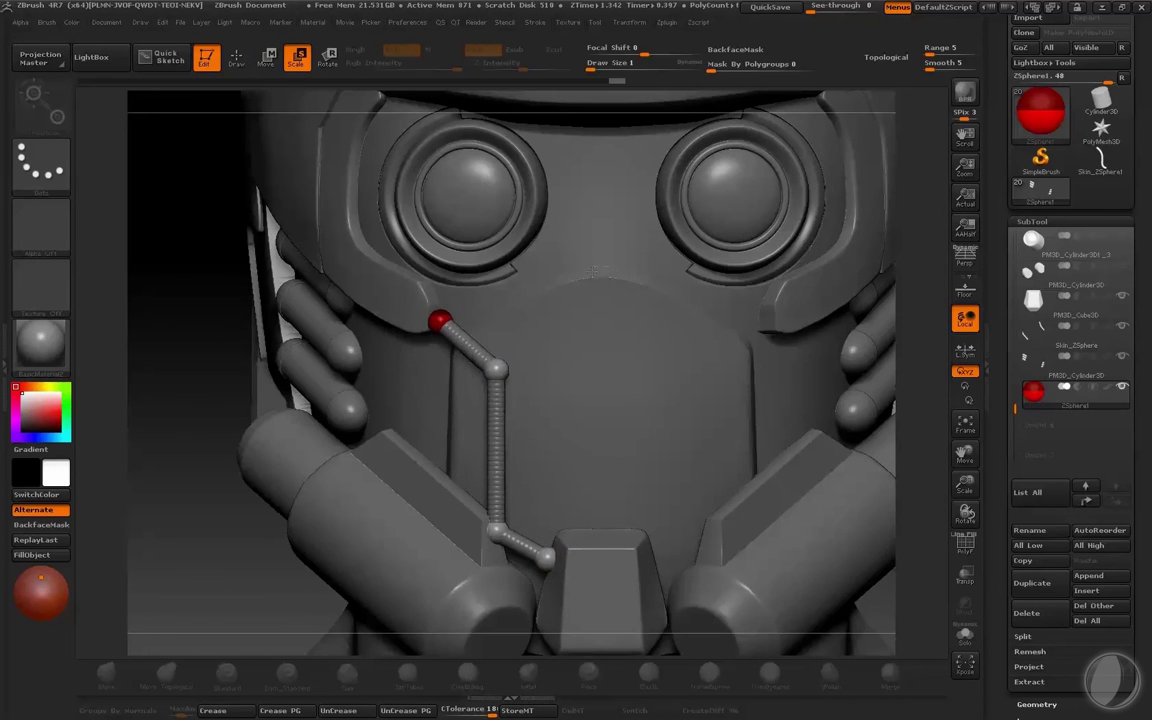
key("a")
key("a")
key("q")
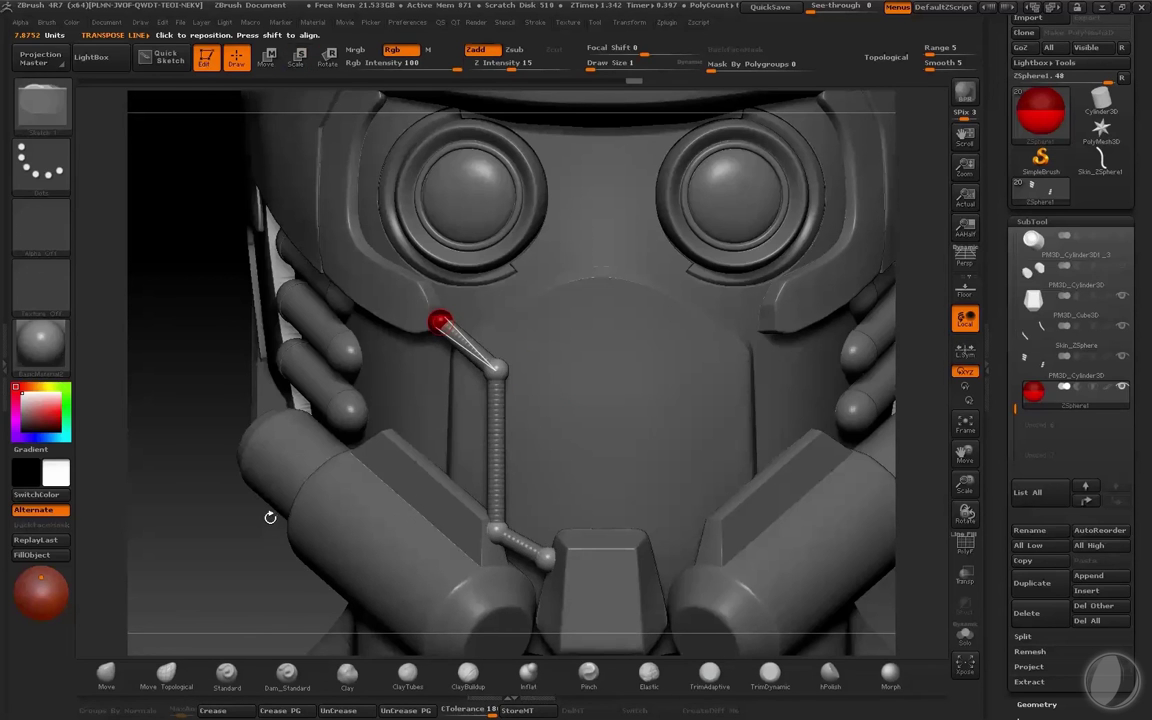
key("a")
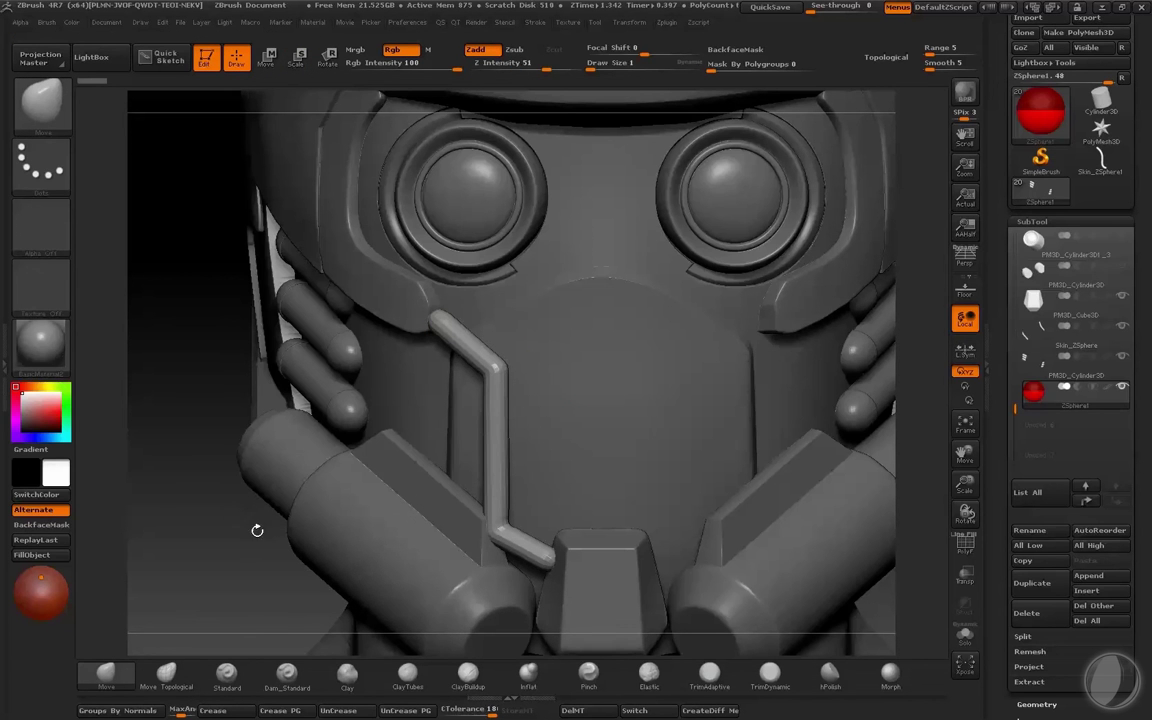
Step: Move the strut's lower bend joint up to lengthen the diagonal end segment, and preview the skin again
left_click_drag(247, 544, 247, 520, "alt")
key("a")
key("w")
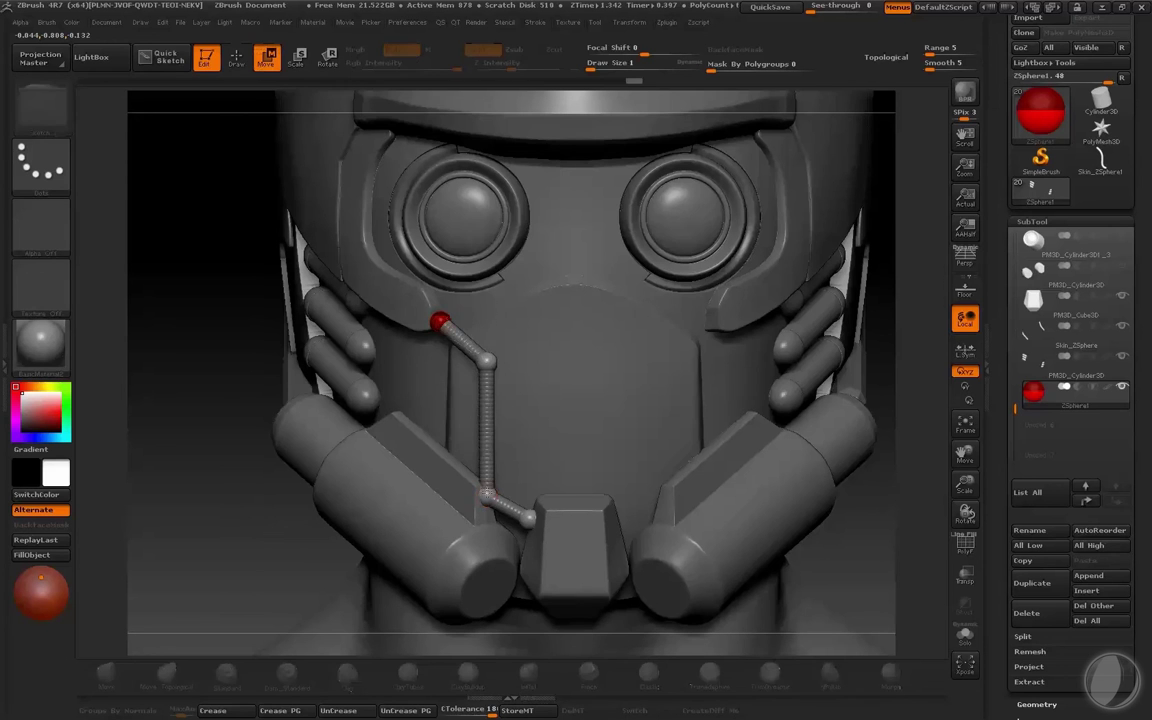
key("a")
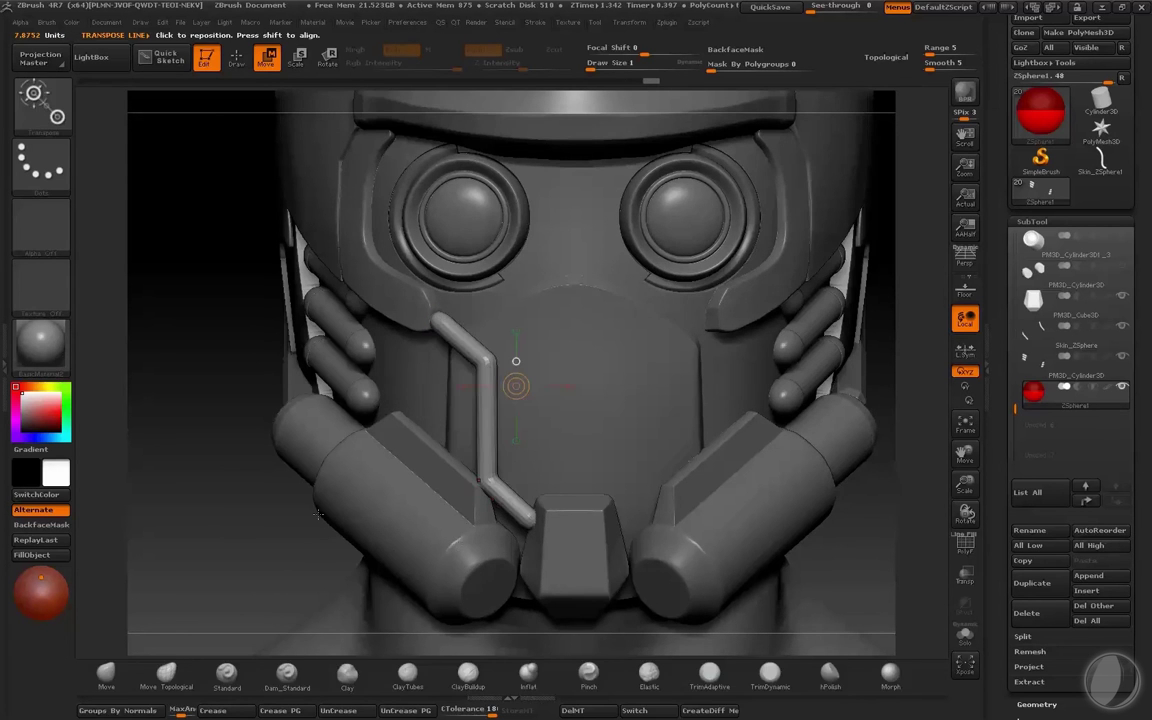
Step: Check the strut's skin preview, return to Draw mode, and isolate the mouth plate behind it
key("a")
mouse_move(272, 522)
left_mouse_down()
mouse_move(232, 516)
mouse_move(272, 520)
left_mouse_up()
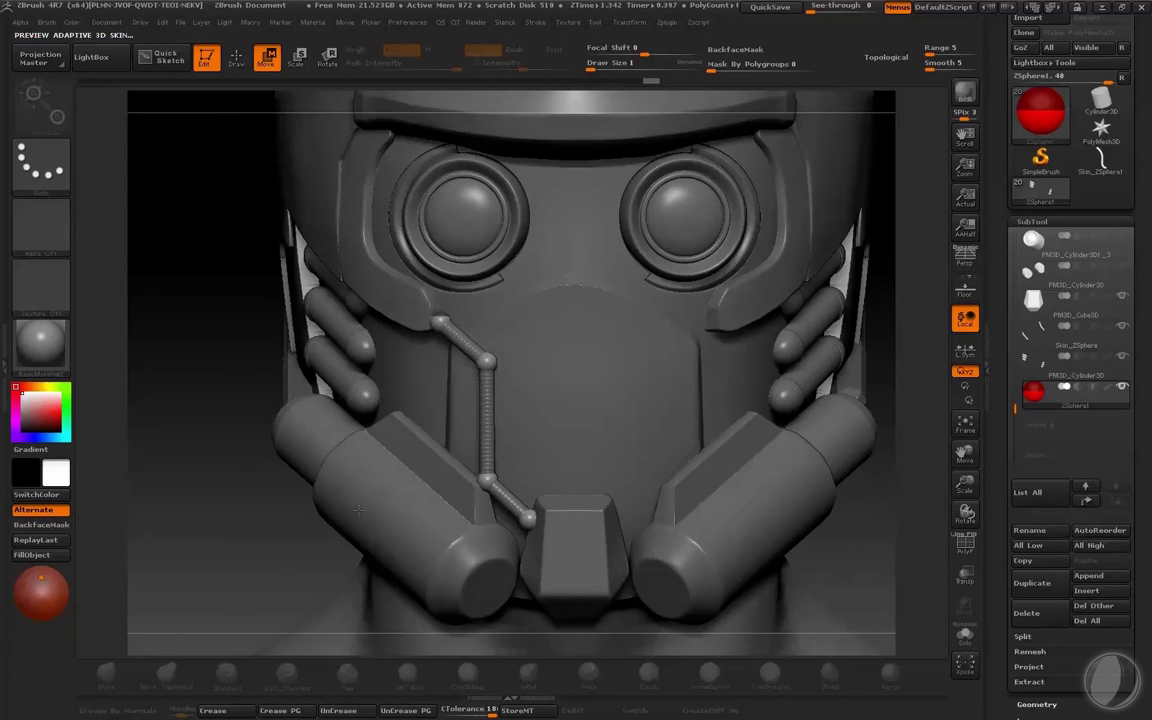
key("a")
key("a")
key("q")
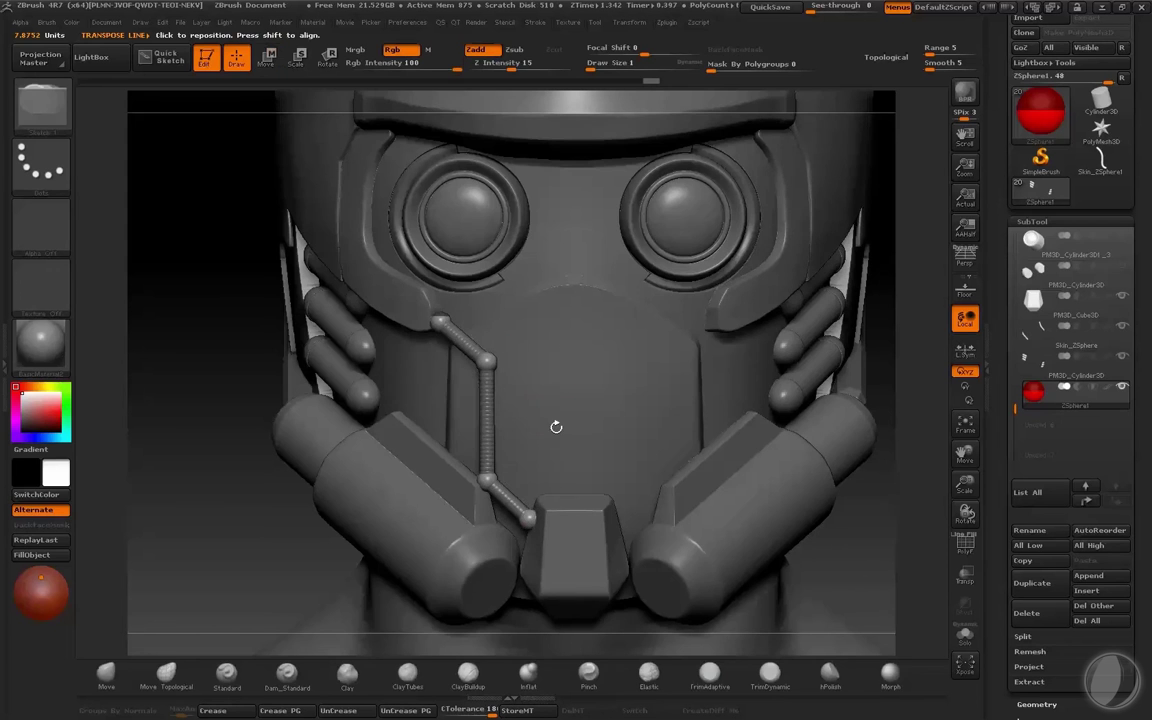
left_click(553, 424, "alt")
left_click_drag(891, 518, 938, 520, "shift")
left_click(965, 636)
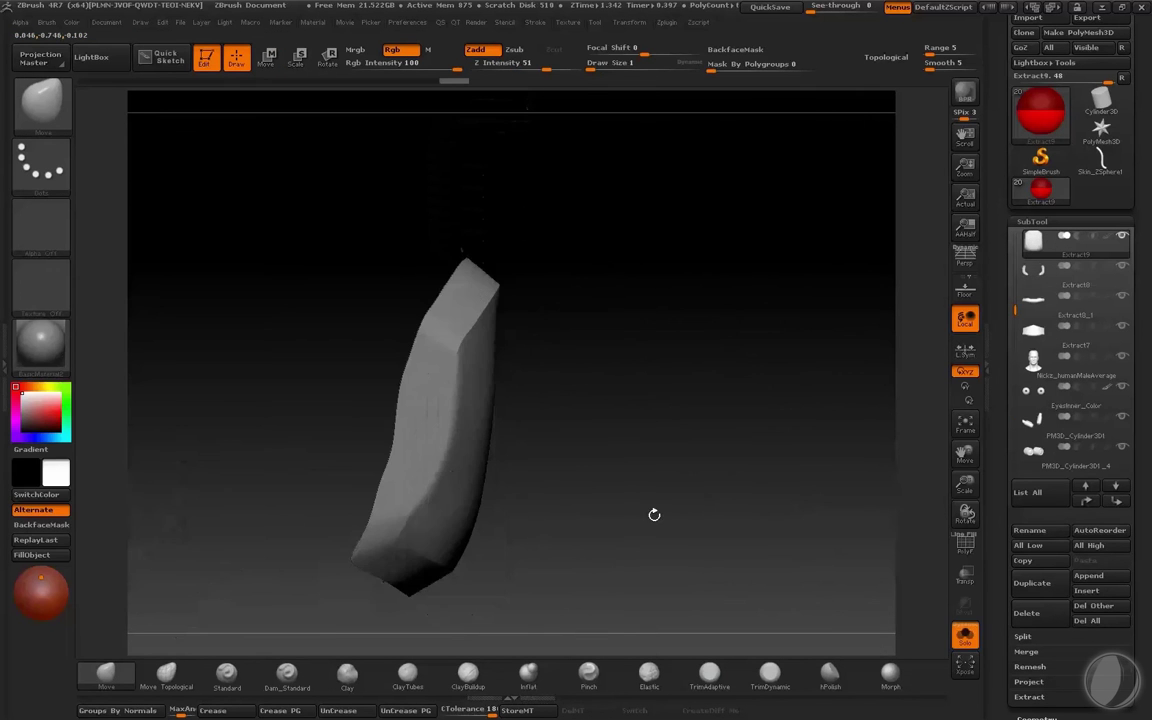
Step: Reshape the mouth plate with the Move brush, working from the side and front of the helmet
key("b")
left_click(452, 425)
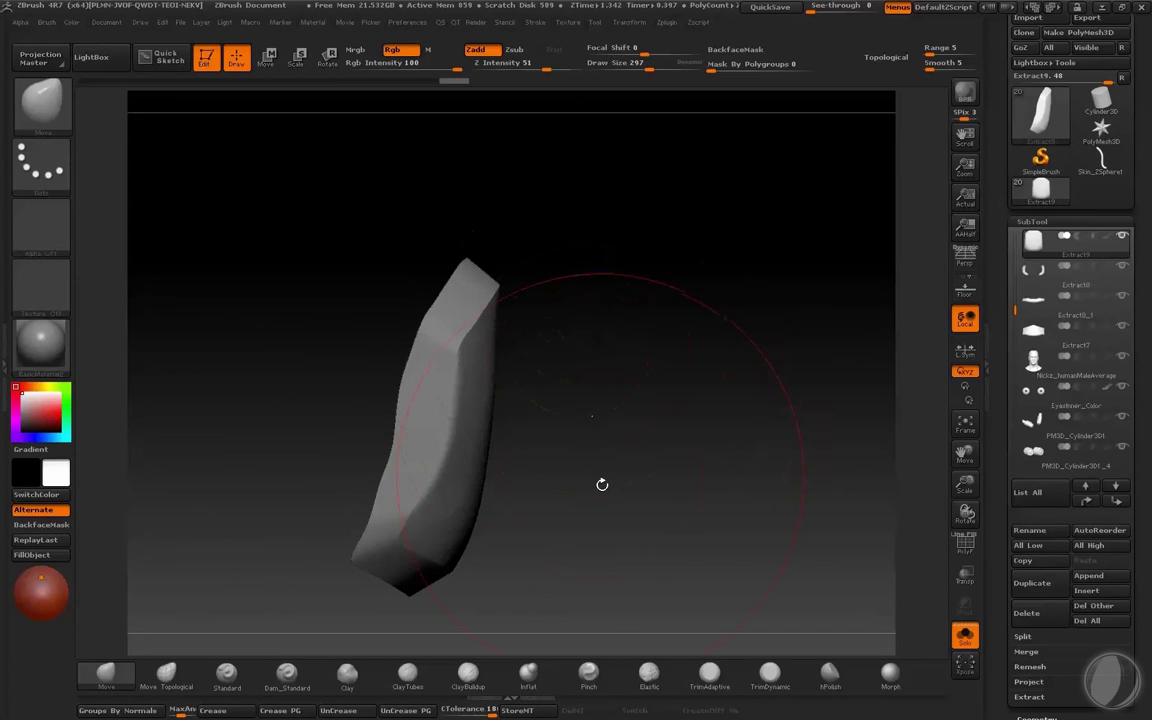
mouse_move(599, 481)
left_mouse_down()
mouse_move(514, 463)
mouse_move(465, 532)
mouse_move(495, 509)
left_mouse_up()
key("alt+s")
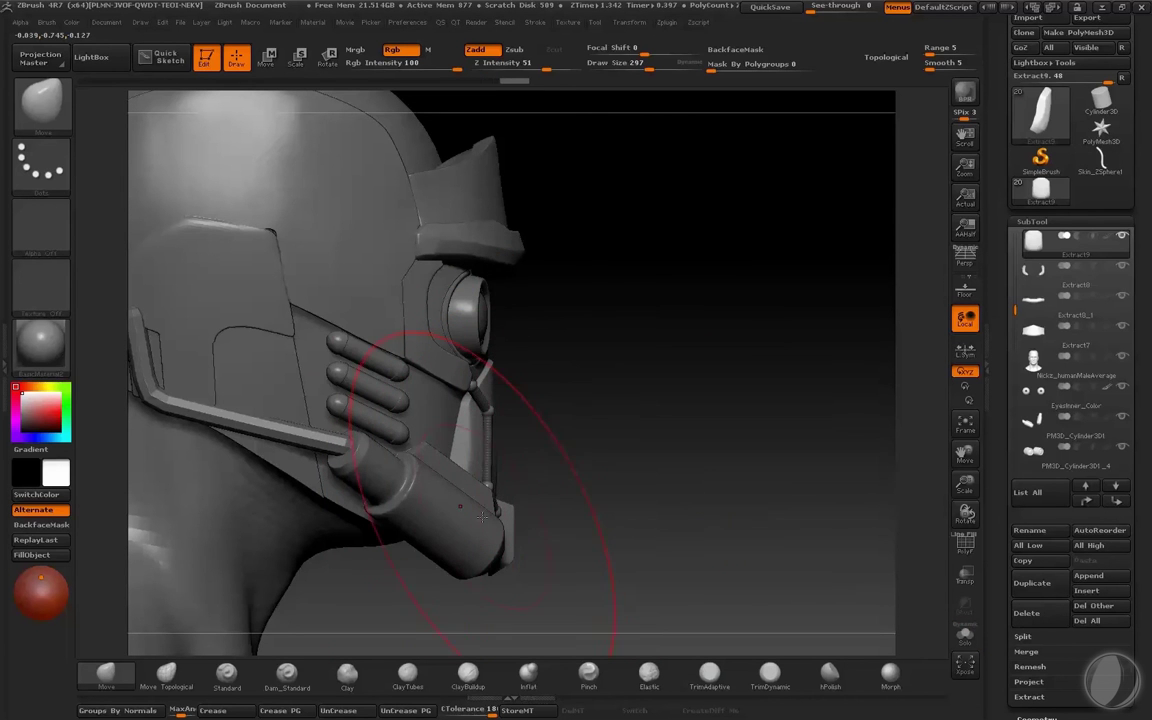
left_click_drag(532, 437, 532, 432, "shift")
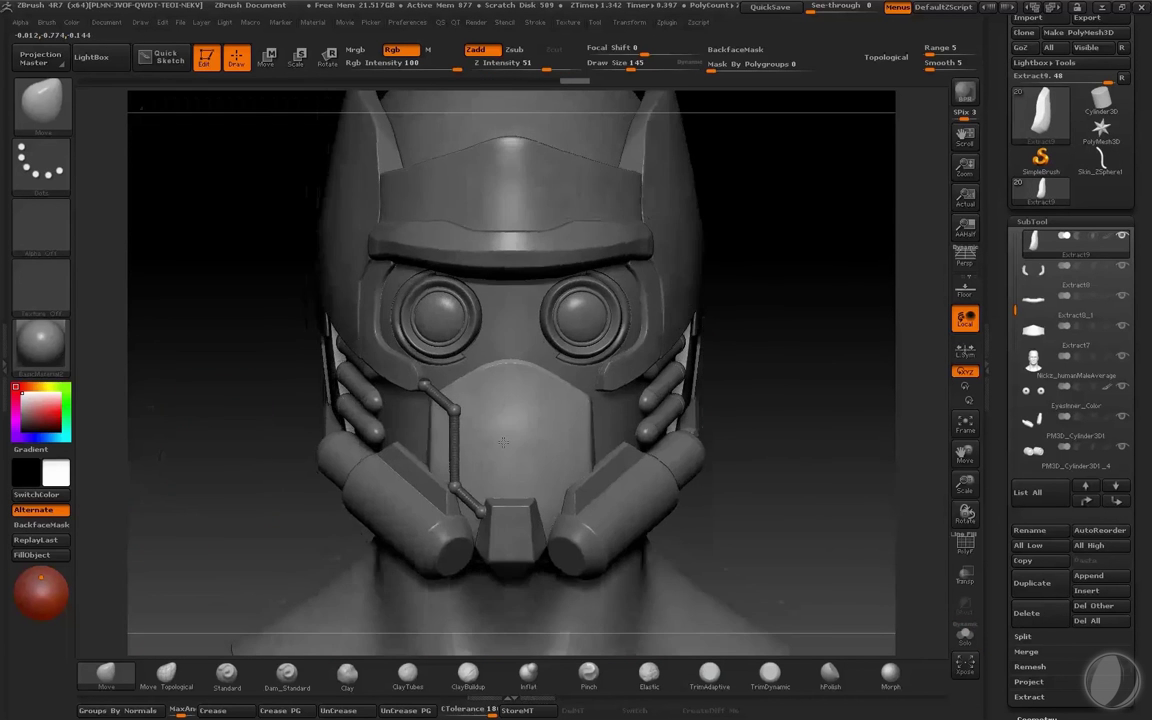
left_click_drag(286, 519, 455, 443, "alt")
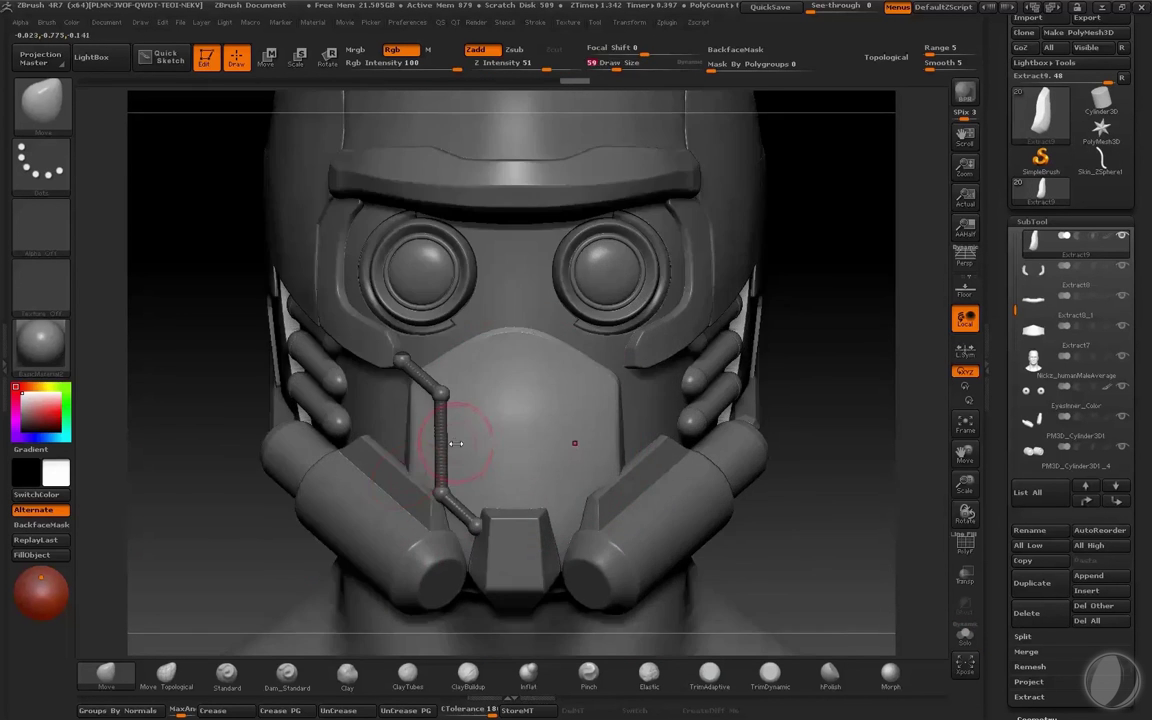
Step: Select the ZSphere strut and generate an adaptive skin mesh from it at density 2
left_click(444, 444, "alt")
left_click(818, 466)
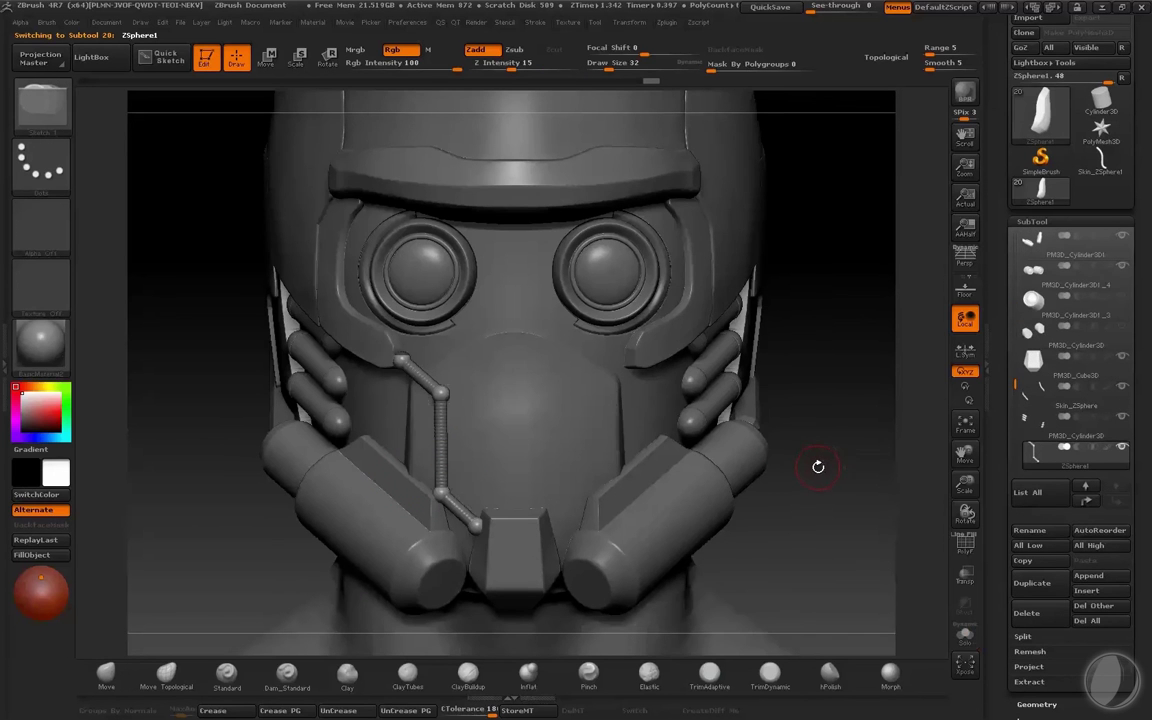
left_click(1029, 224)
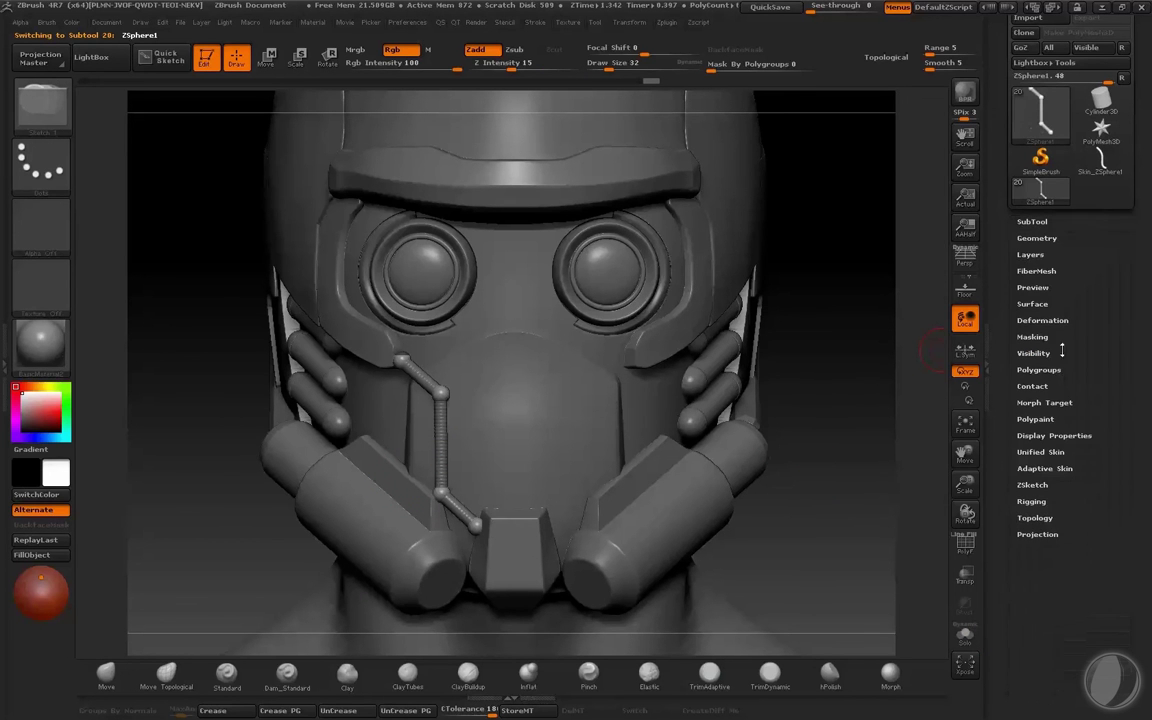
left_click(1048, 467)
left_click(1122, 633)
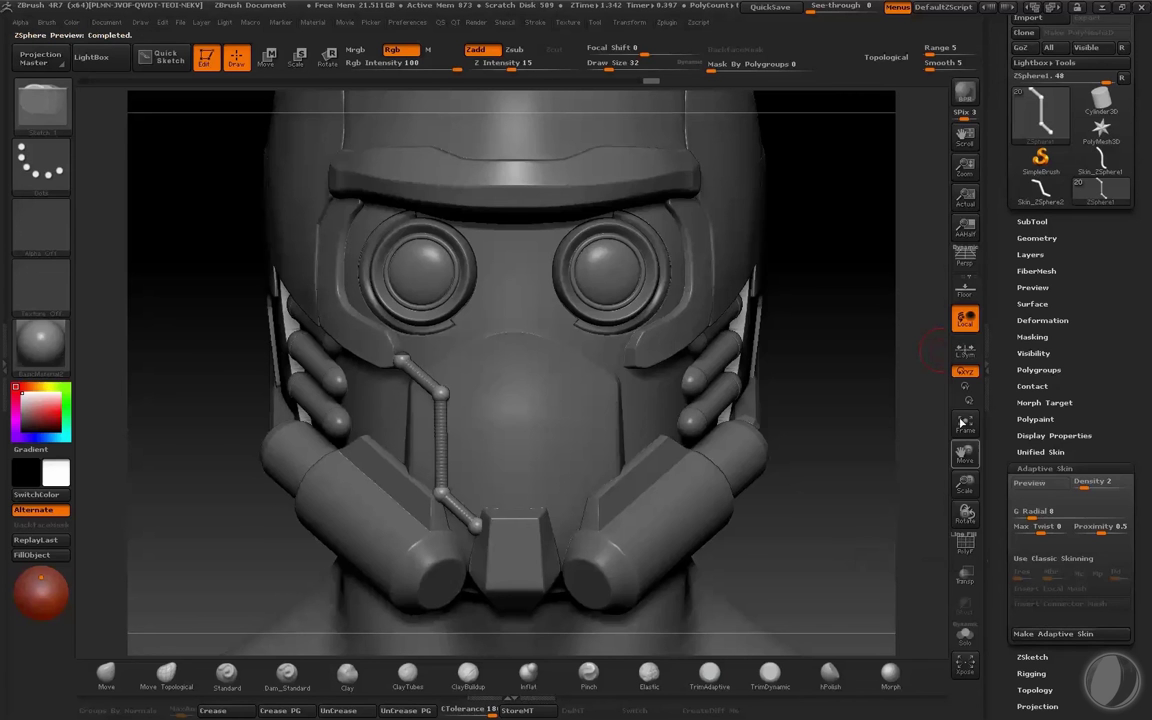
Step: Try to append the Skin_ZSphere1 mesh as the strut's subtool
left_click(1032, 221)
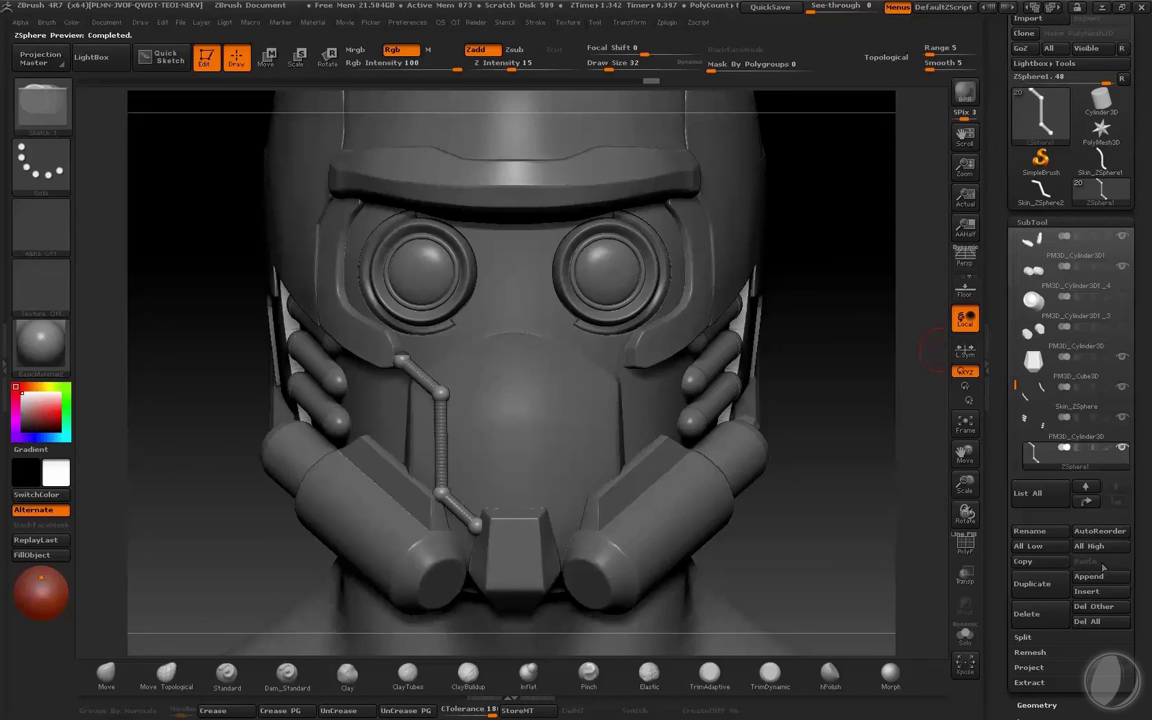
left_click(1088, 577)
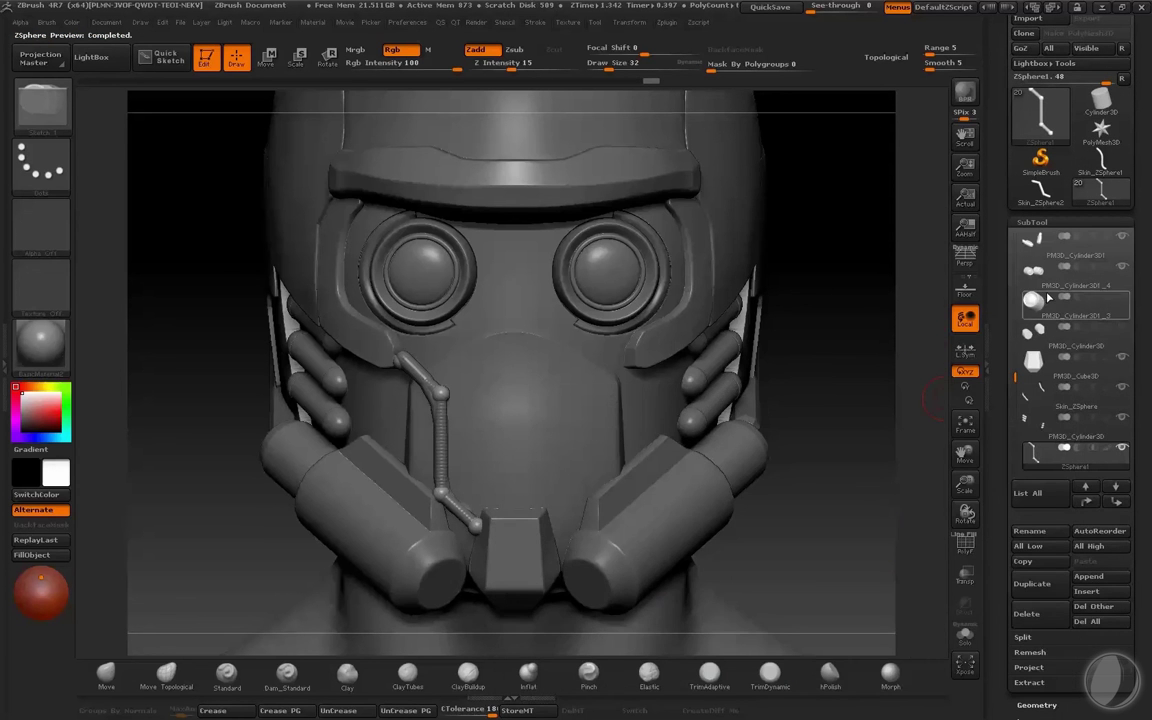
left_click_drag(1009, 364, 1011, 425)
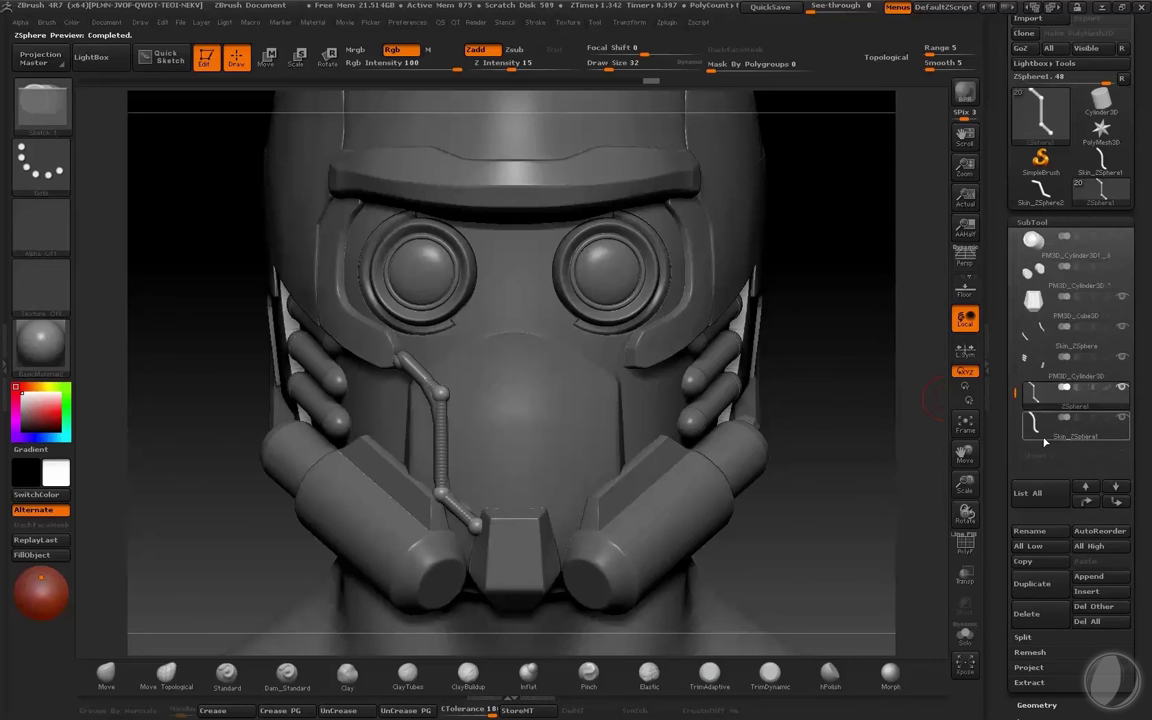
left_click(1045, 436)
left_click(1123, 390)
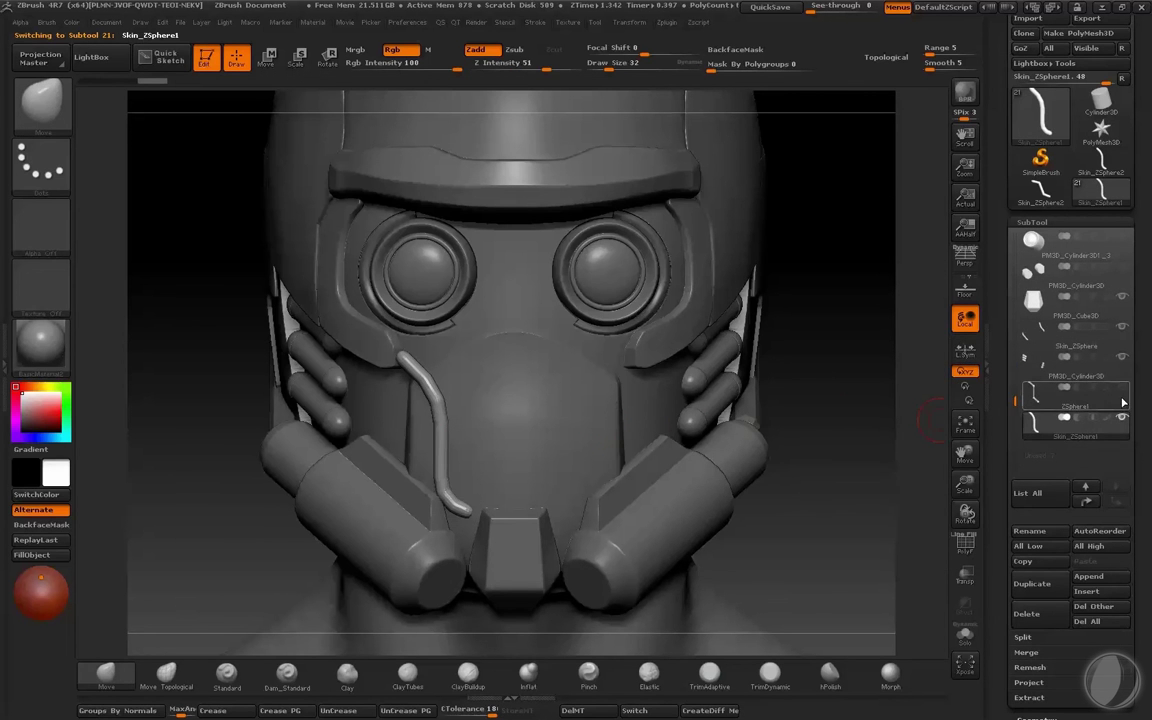
left_click(1060, 393)
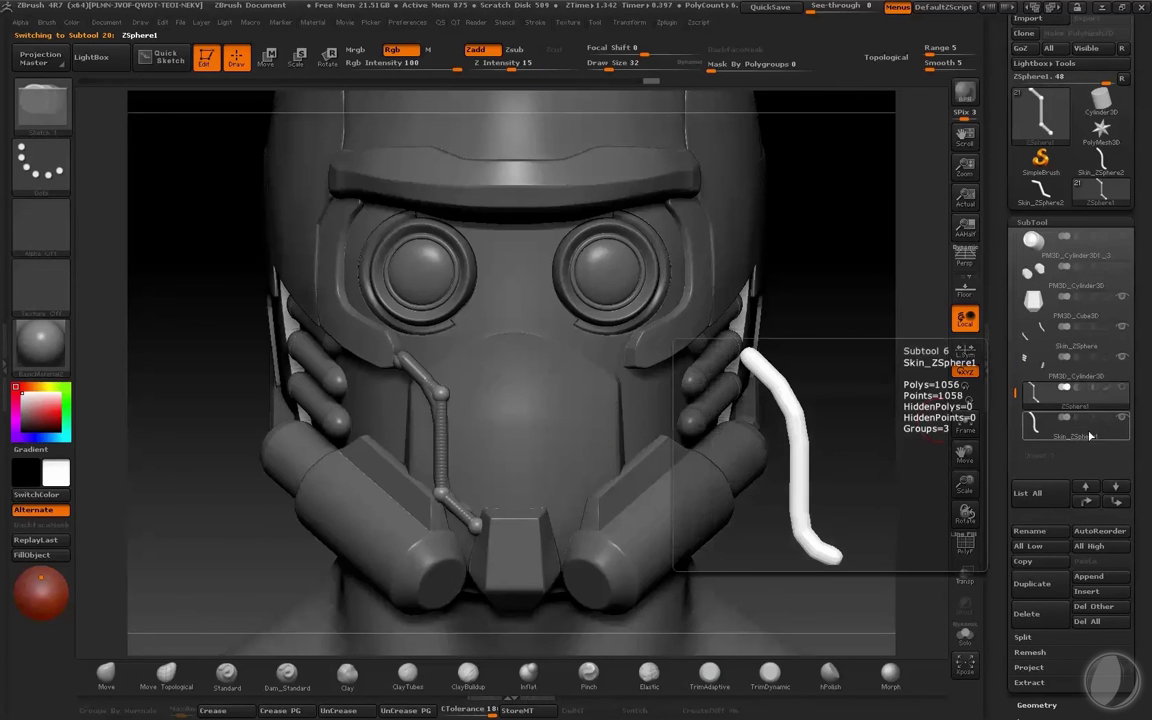
Step: Delete the appended Skin_ZSphere1 subtool
left_click(1073, 421)
left_click(1026, 614)
left_click(893, 645)
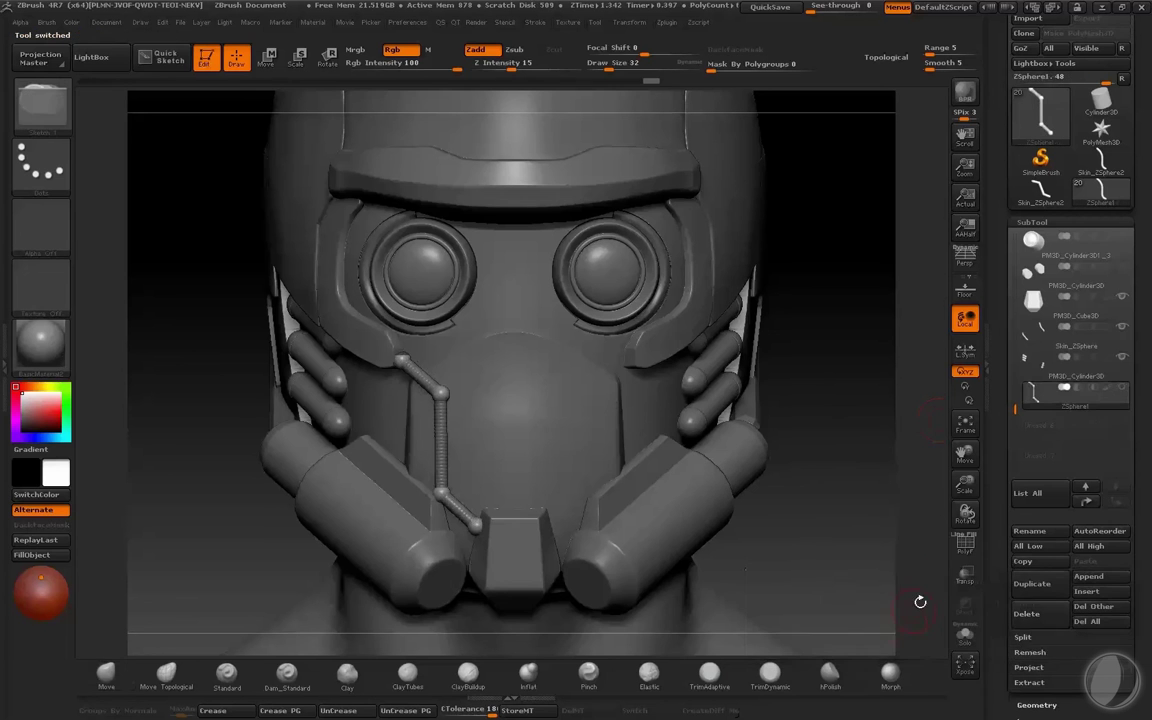
Step: Append the Skin_ZSphere2 mesh as a subtool and make it the active one
left_click(1089, 576)
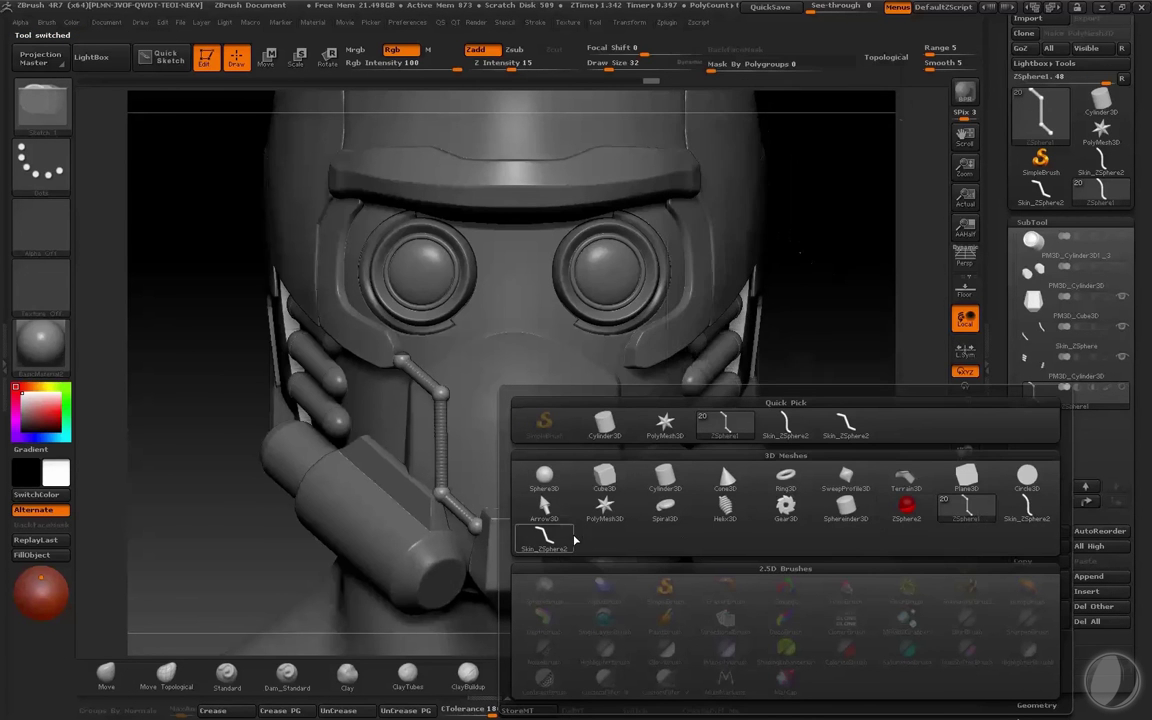
left_click(544, 540)
left_click(1116, 430)
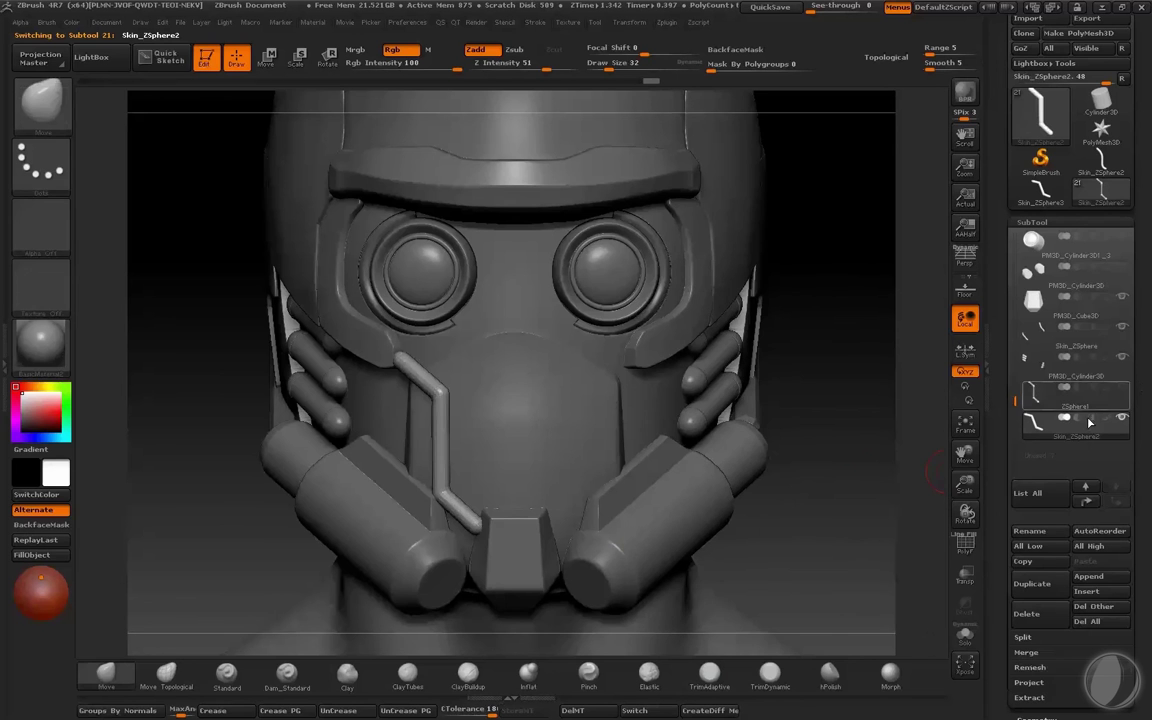
Step: Soften the strut mesh's bends with several passes of the Polish deformation
key("2")
left_click(818, 130)
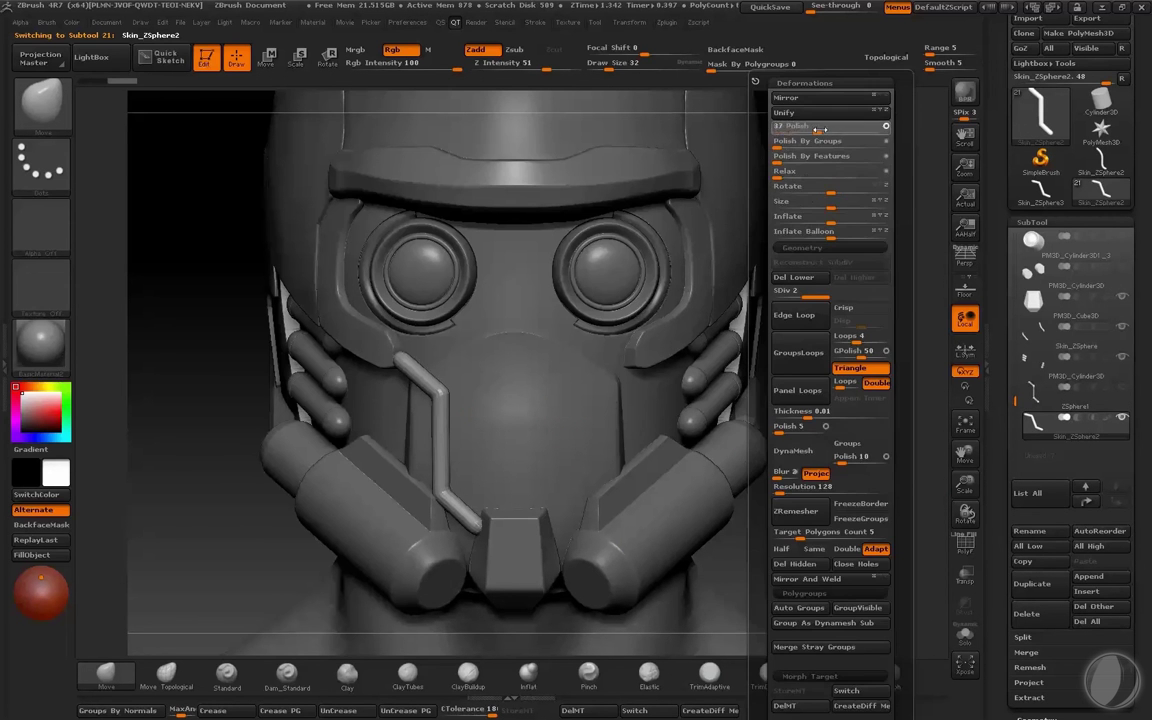
key("2")
left_click(775, 130)
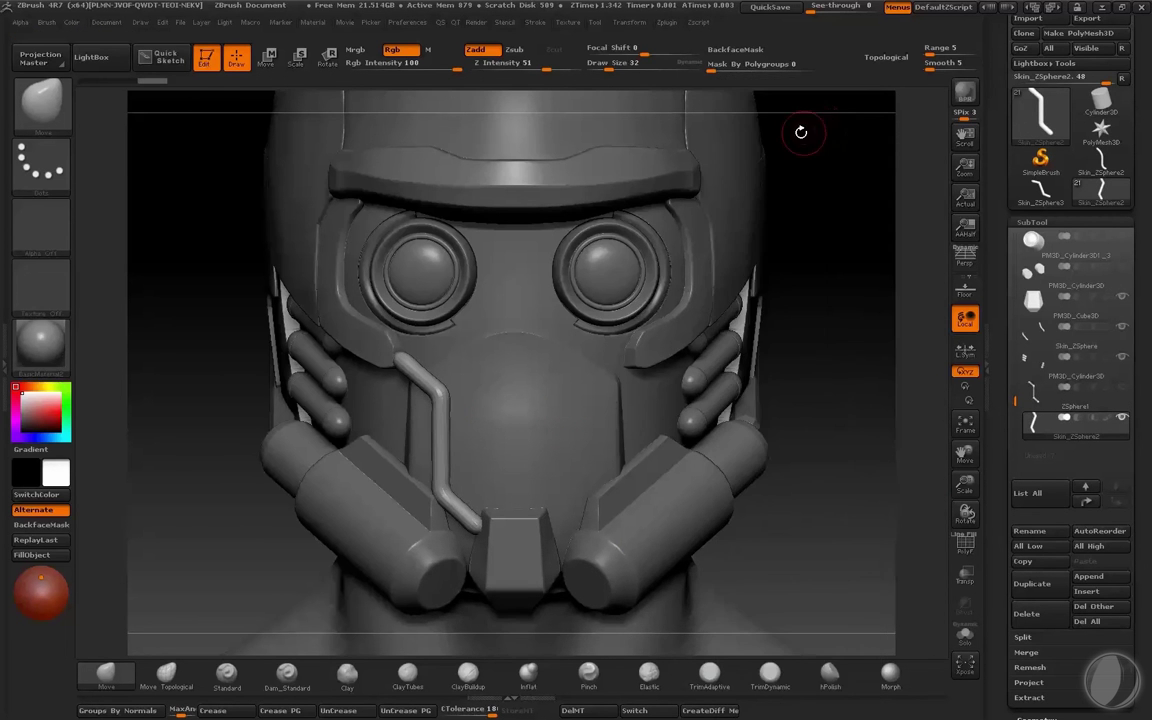
key("2")
left_click(758, 130)
Step: Repeat the last Polish on the strut and smooth its upper end below the cheek frame
mouse_move(826, 304)
left_mouse_down()
mouse_move(864, 314)
mouse_move(836, 311)
left_mouse_up()
key("1")
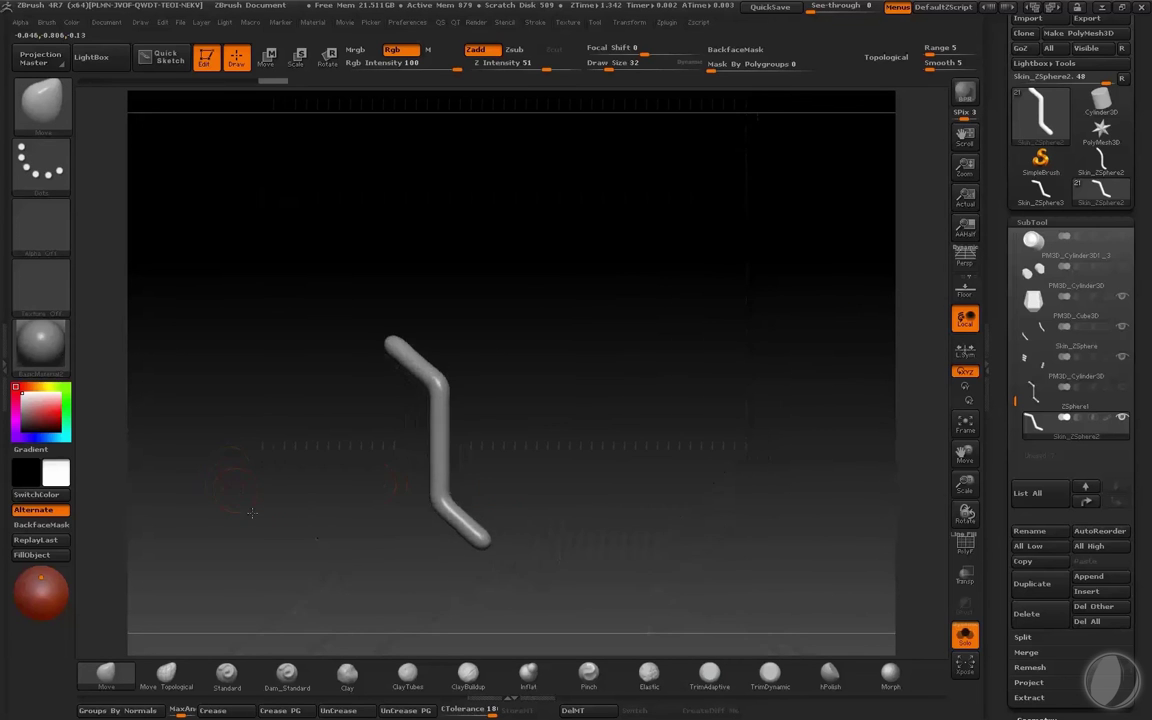
key("1")
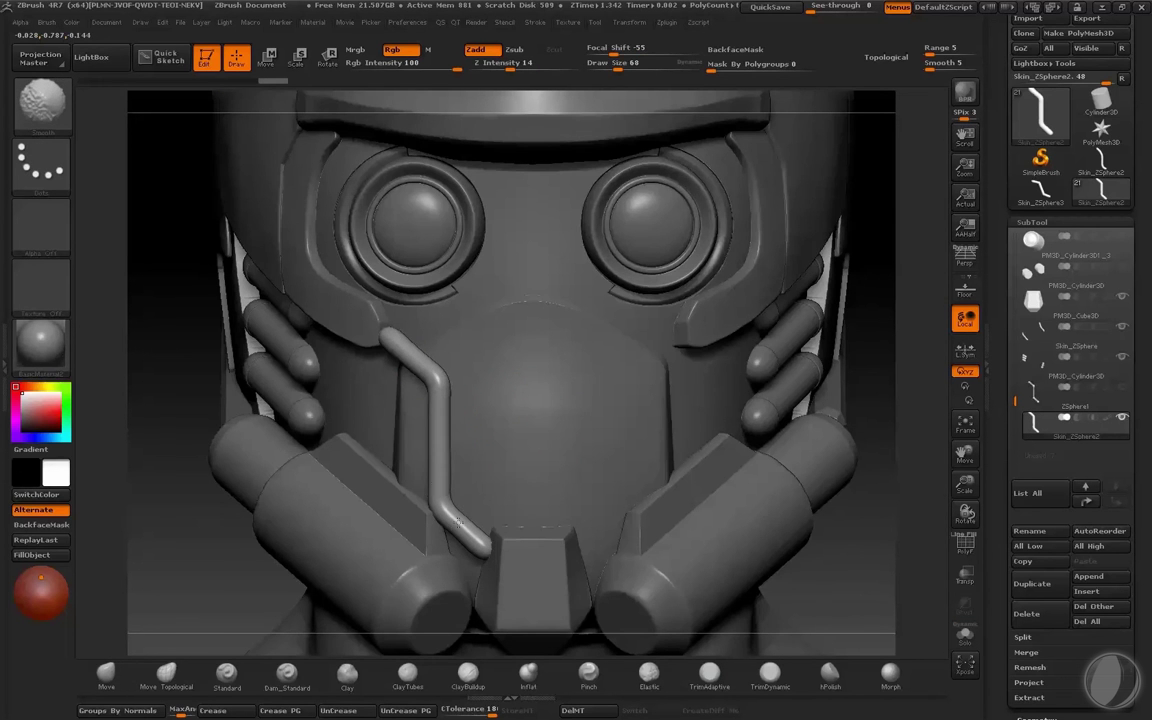
left_click_drag(384, 341, 378, 347, "shift")
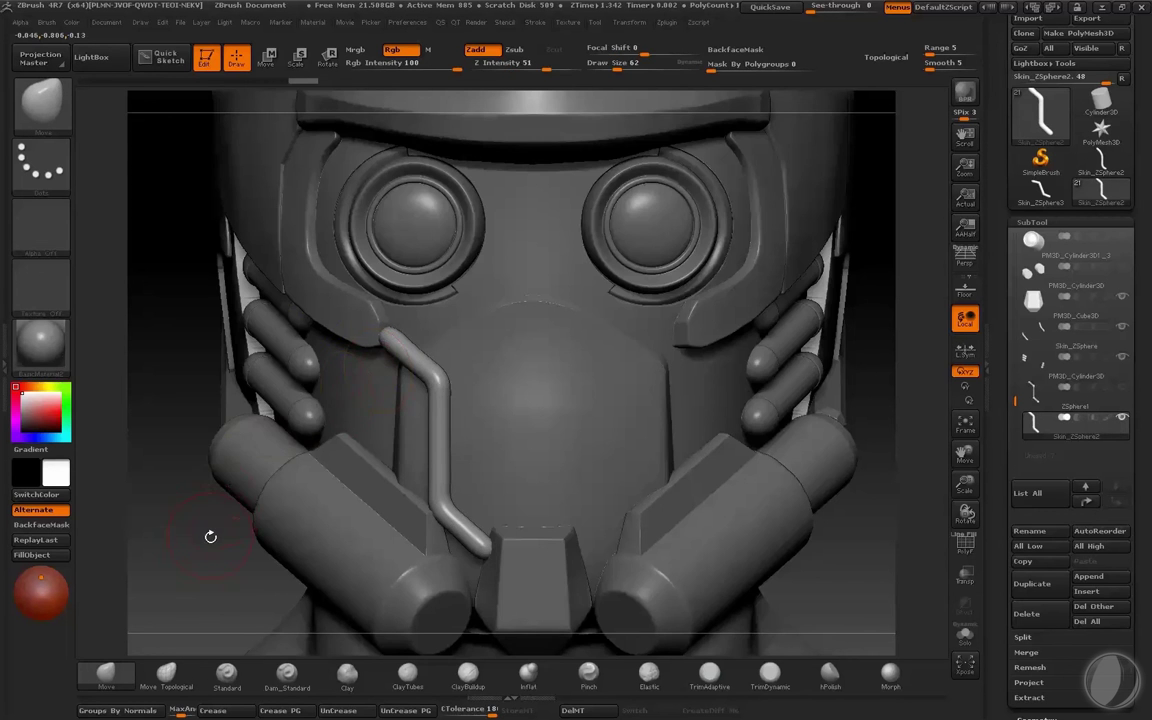
mouse_move(211, 537)
left_mouse_down()
mouse_move(301, 533)
mouse_move(214, 533)
left_mouse_up()
Step: Save the ZTool over the existing file Star Lord Mask 2.ztl
key("ctrl+s")
left_click(772, 570)
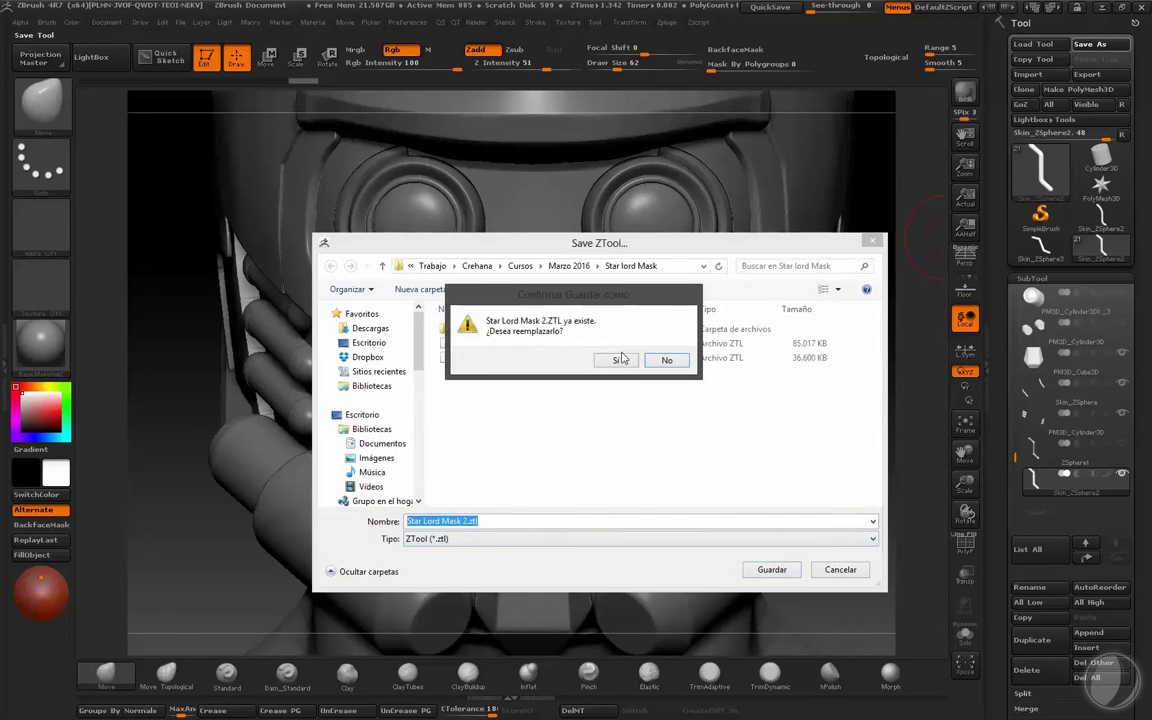
left_click(631, 360)
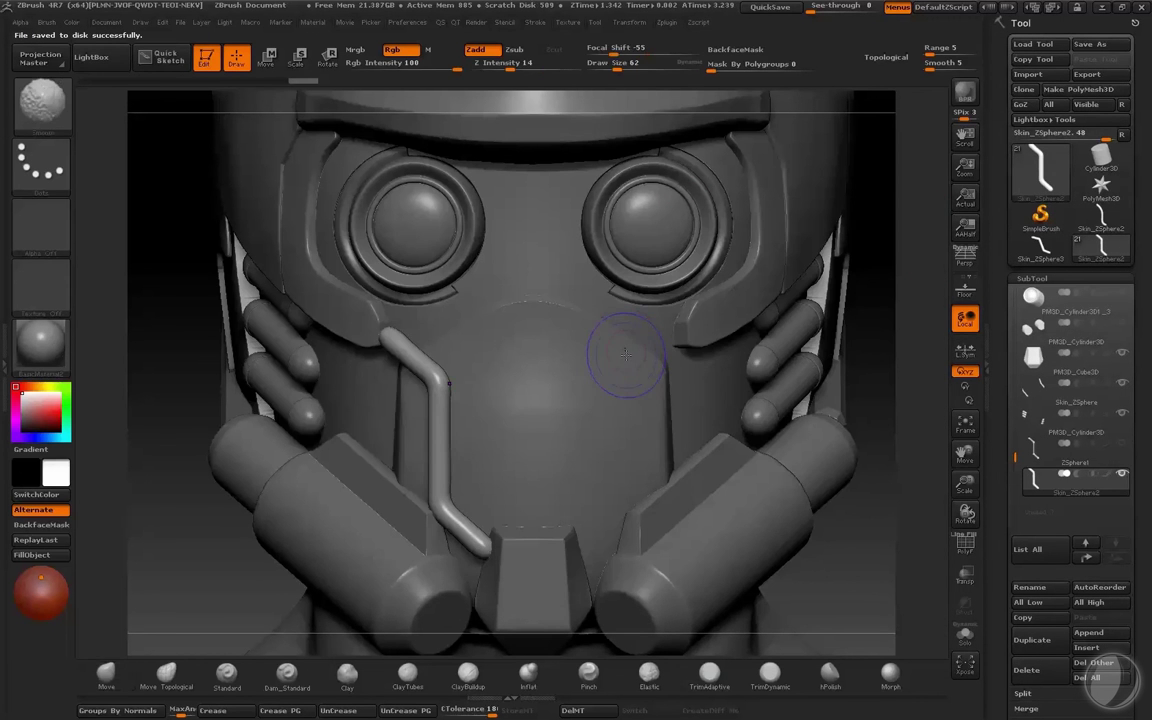
Step: Thin the strut in two passes with the Inflate deformation at a lower subdivision level
key("shift+d")
key("shift+d")
key("q")
left_click_drag(645, 223, 646, 223)
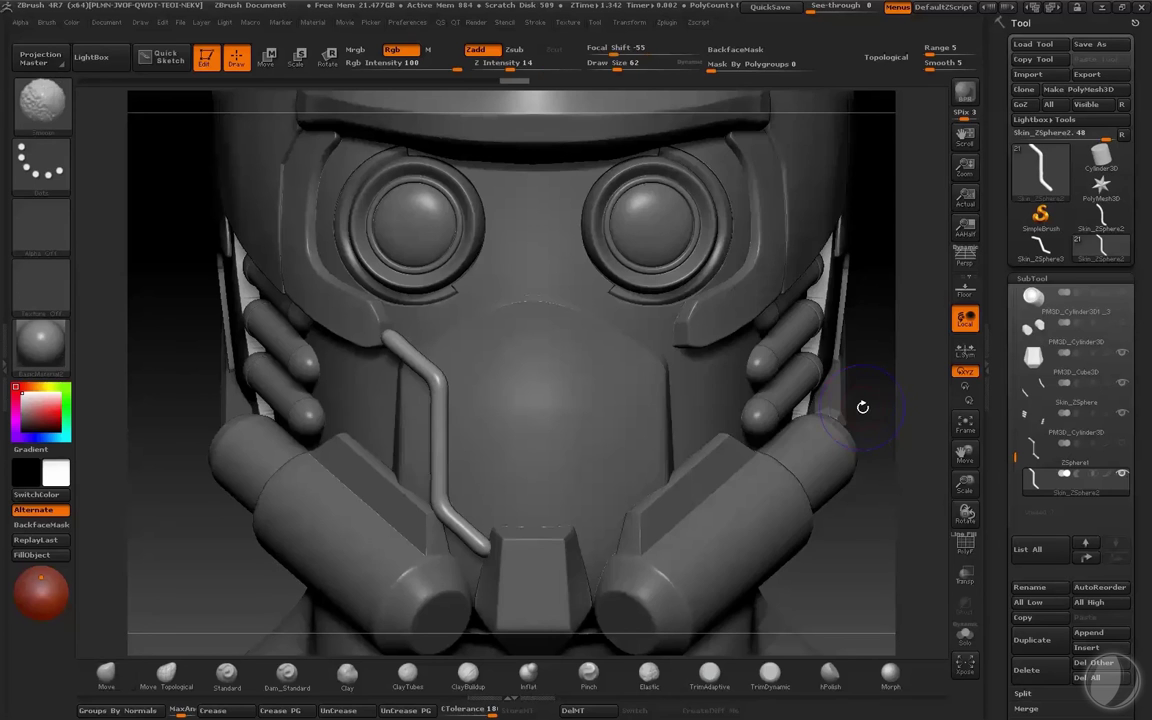
key("shift+d")
key("shift+d")
key("q")
left_click_drag(789, 222, 786, 224)
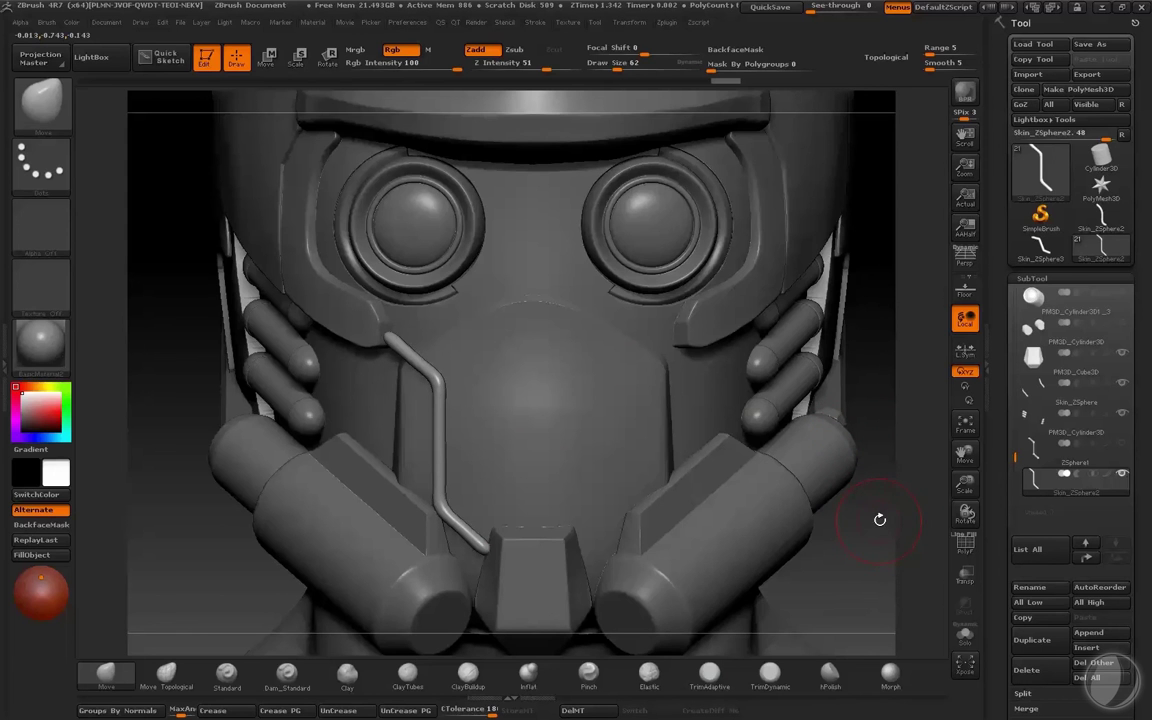
Step: Try a Polish deformation on the thinned strut two subdivision levels lower
key("shift+d")
key("shift+d")
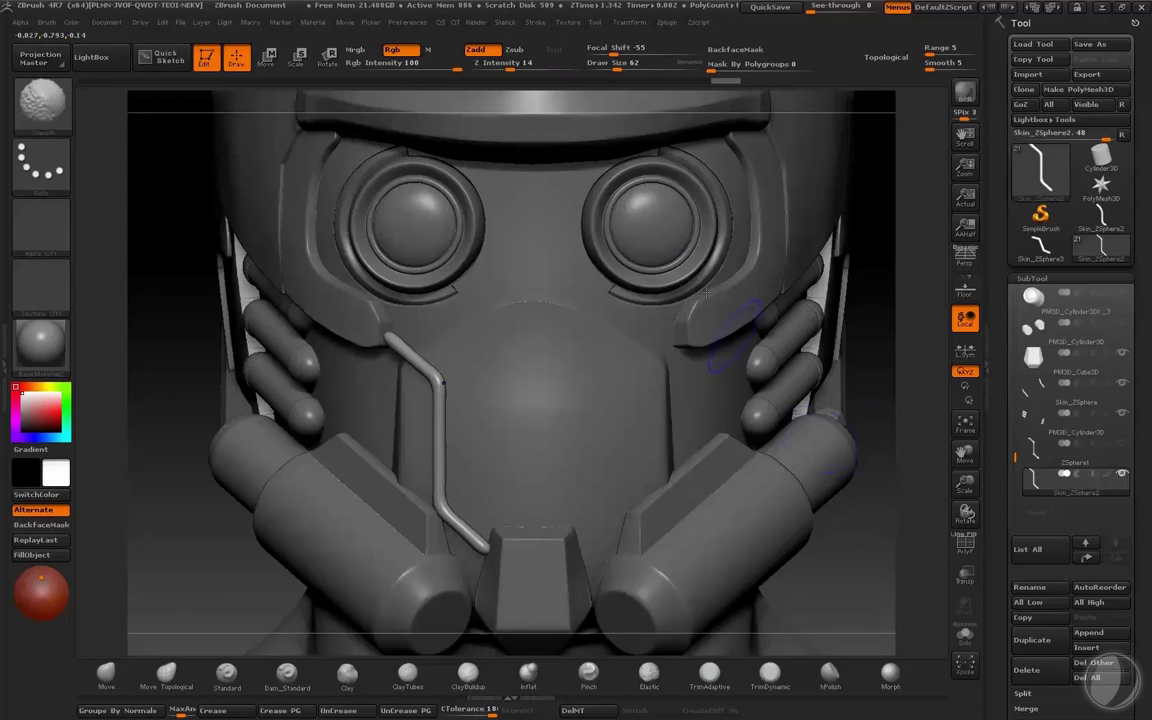
key("q")
left_click(611, 130)
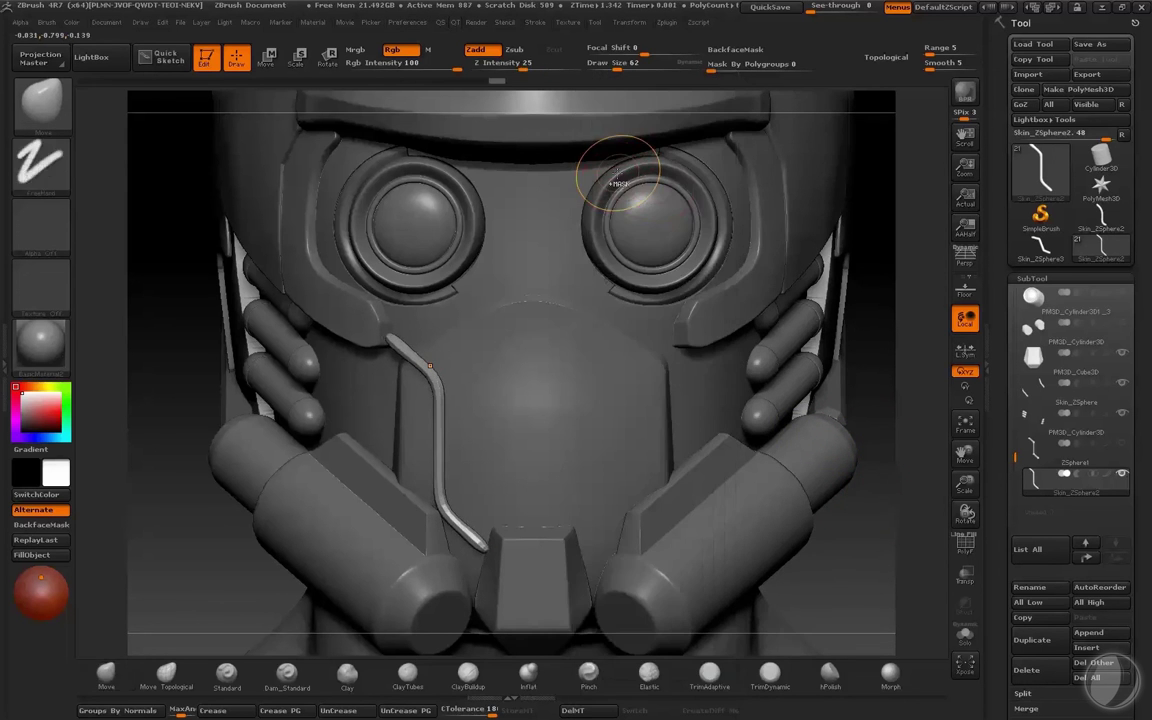
key("ctrl+z")
Step: Raise the strut one subdivision level, polish its bends lightly in two passes, and return to the higher level
key("d")
key("q")
left_click(567, 134)
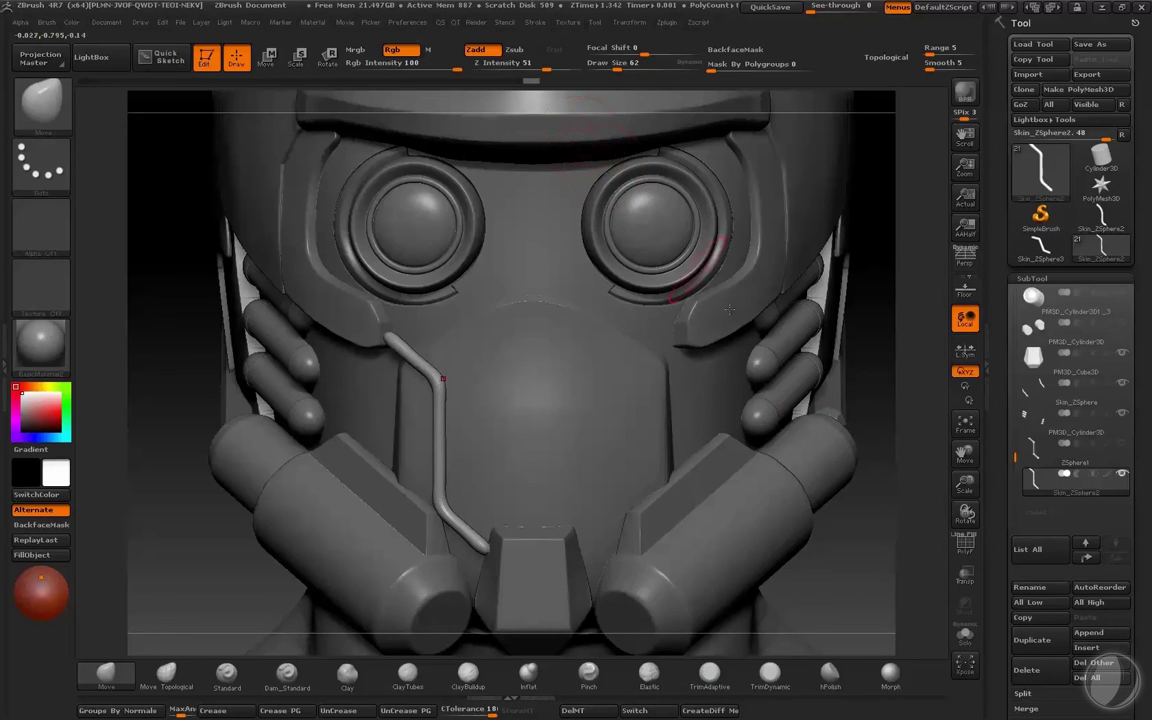
key("q")
left_click(628, 134)
key("d")
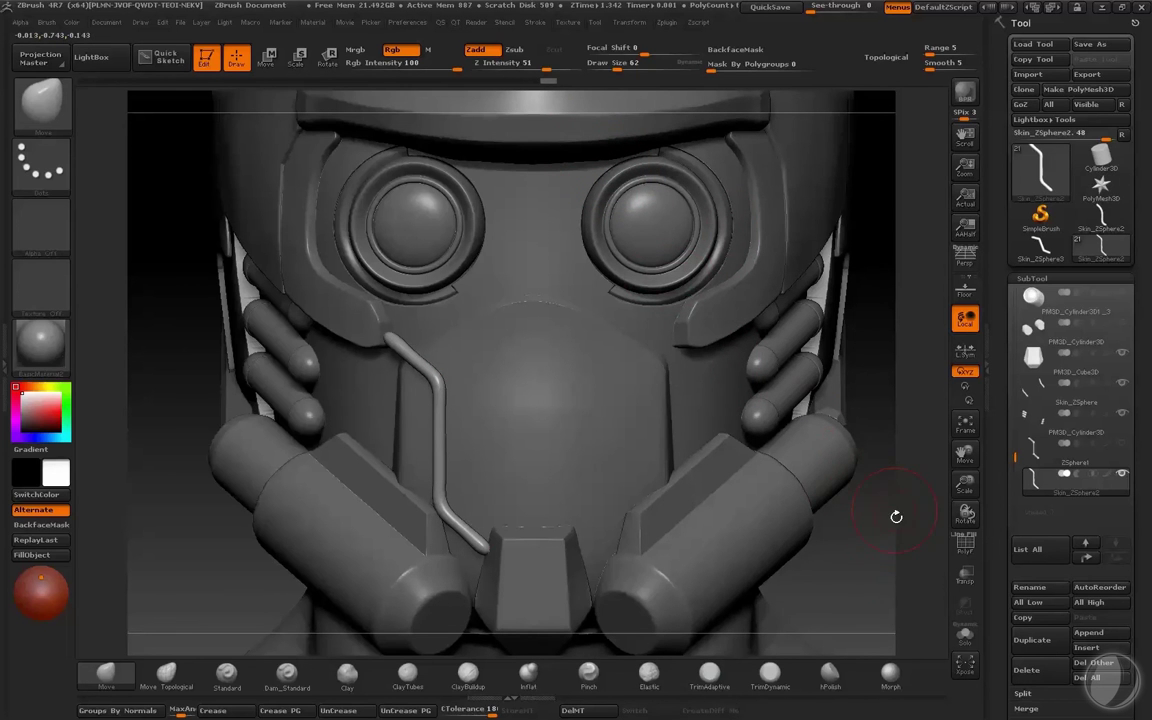
Step: Delete the strut's lower subdivision levels and apply Mirror And Weld to copy it to the other side
key("q")
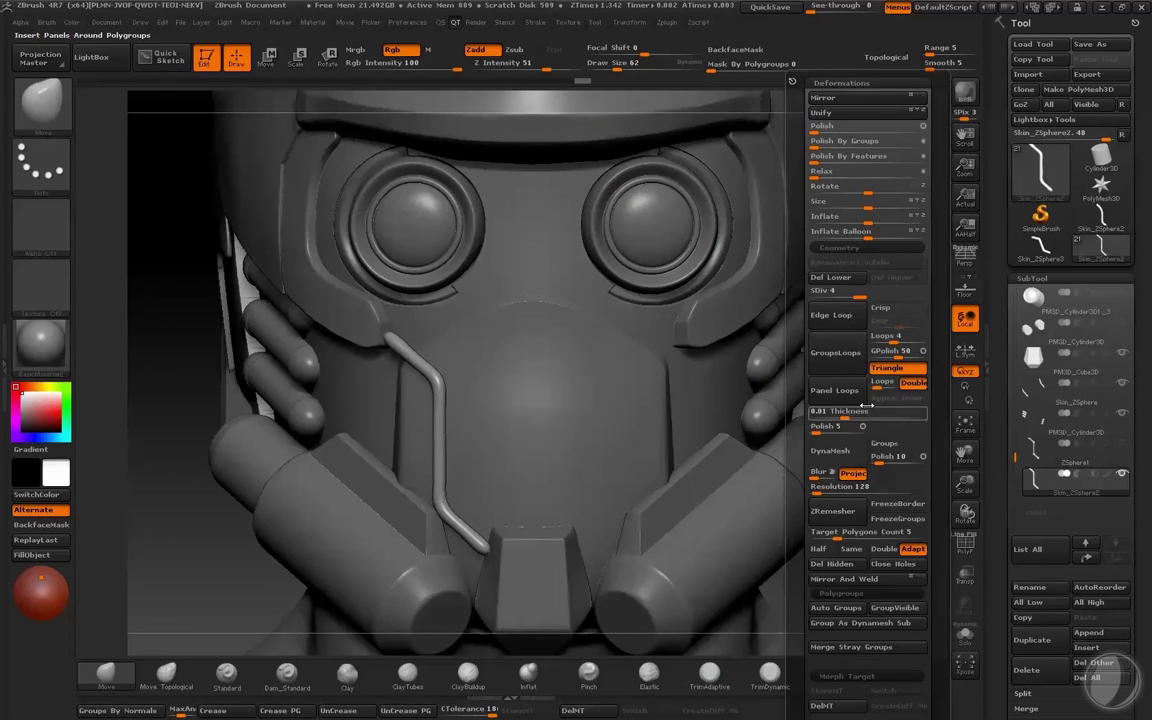
left_click(839, 280)
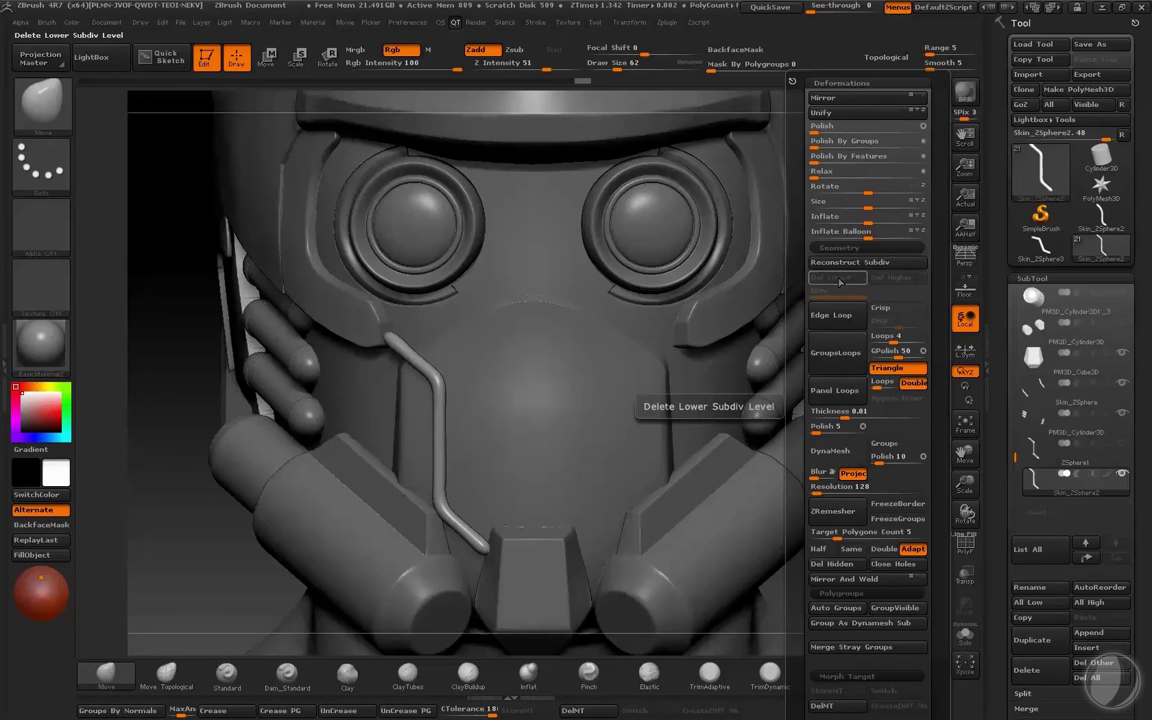
left_click(844, 578)
left_click_drag(868, 555, 866, 462, "alt")
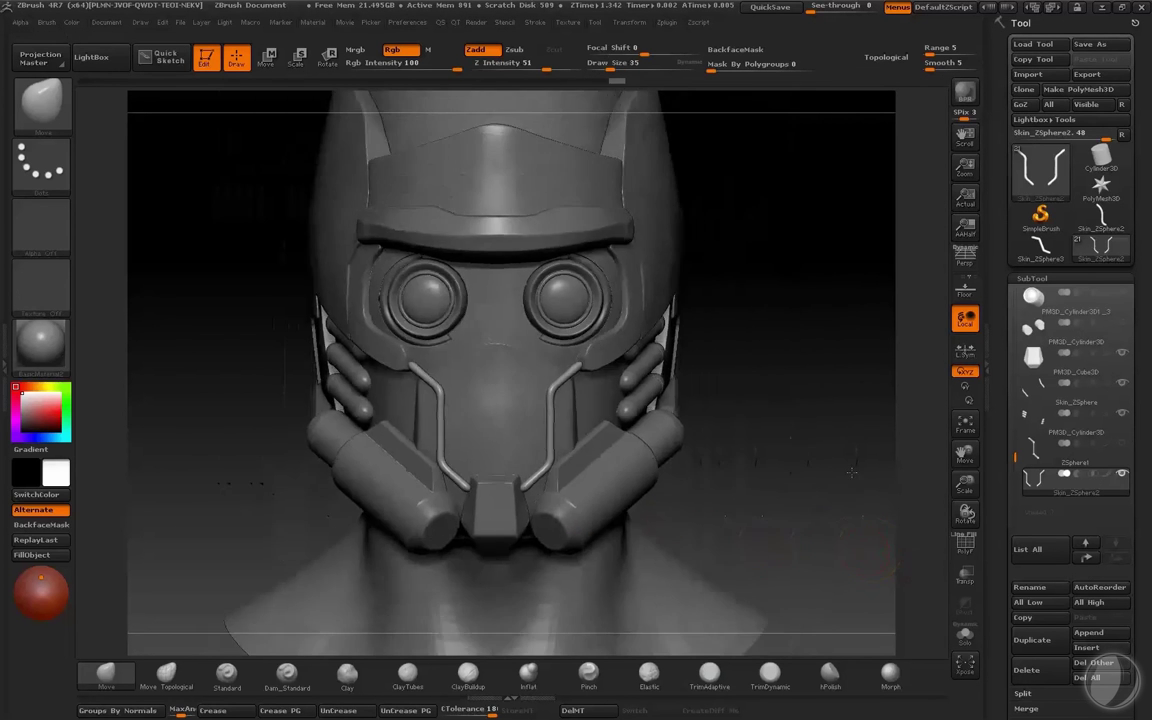
left_click_drag(815, 390, 792, 401)
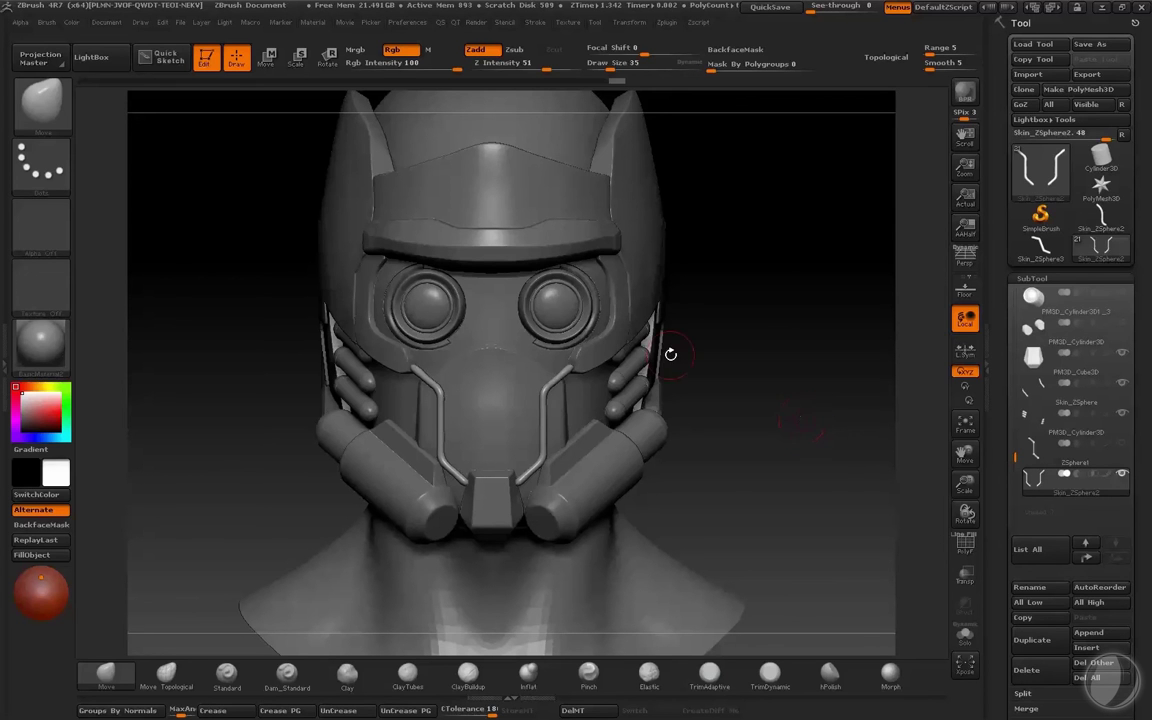
Step: Isolate the mouth plate and flatten its front surface with the hPolish brush at draw size 109
left_click_drag(711, 378, 836, 396)
left_click(491, 391, "alt")
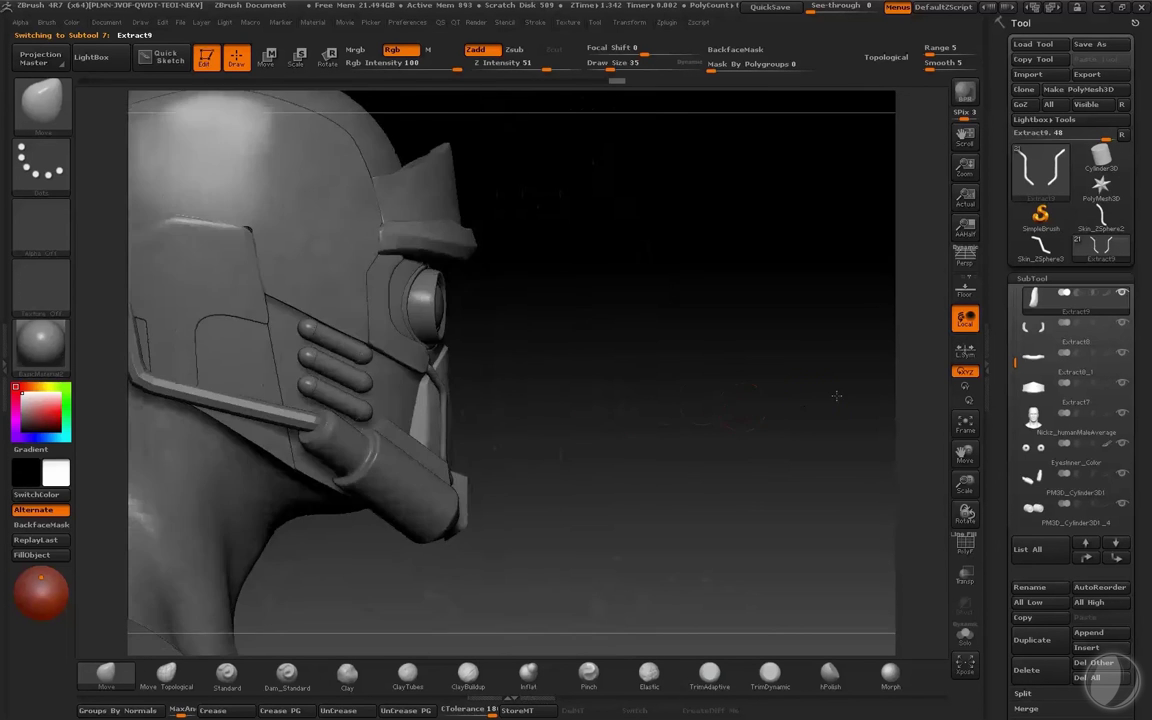
key("alt+shift+s")
mouse_move(679, 405)
left_mouse_down()
mouse_move(723, 406)
mouse_move(699, 428)
mouse_move(606, 424)
left_mouse_up()
left_click(829, 676)
key("alt+shift+s")
key("s")
left_click_drag(452, 407, 470, 403)
key("alt+shift+s")
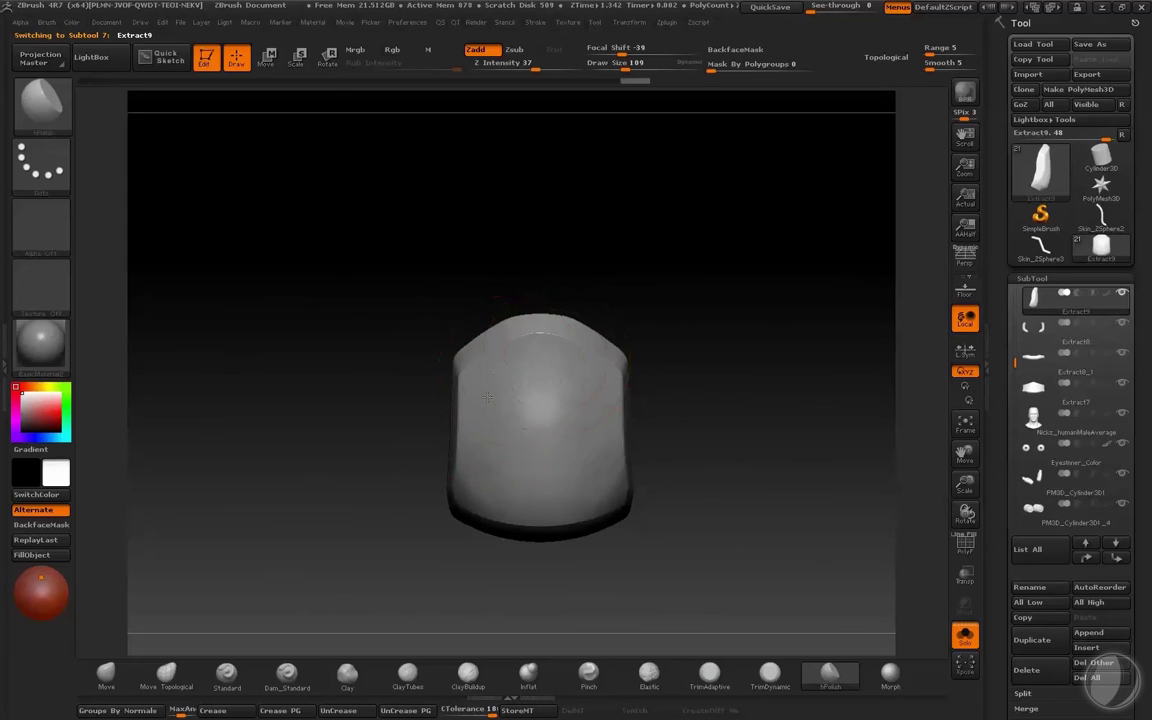
Step: Smooth the side of the mouth plate's front face from its lower edge up towards the top
left_click_drag(385, 487, 511, 490)
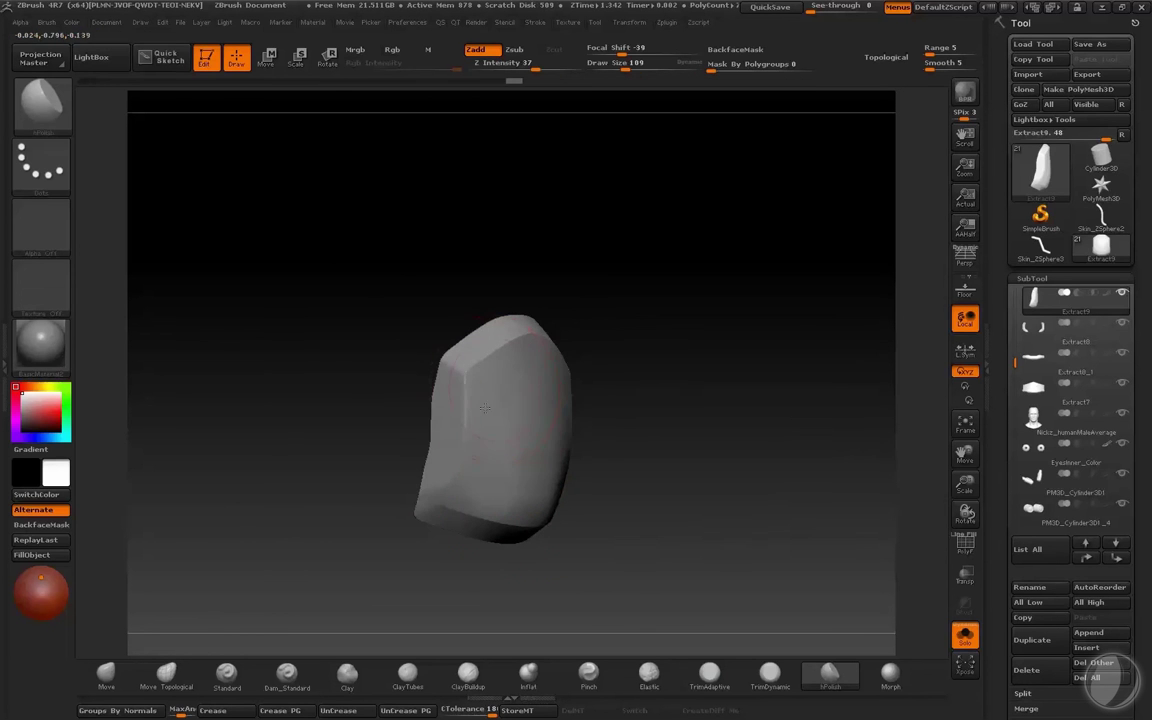
left_click_drag(533, 515, 532, 423, "shift")
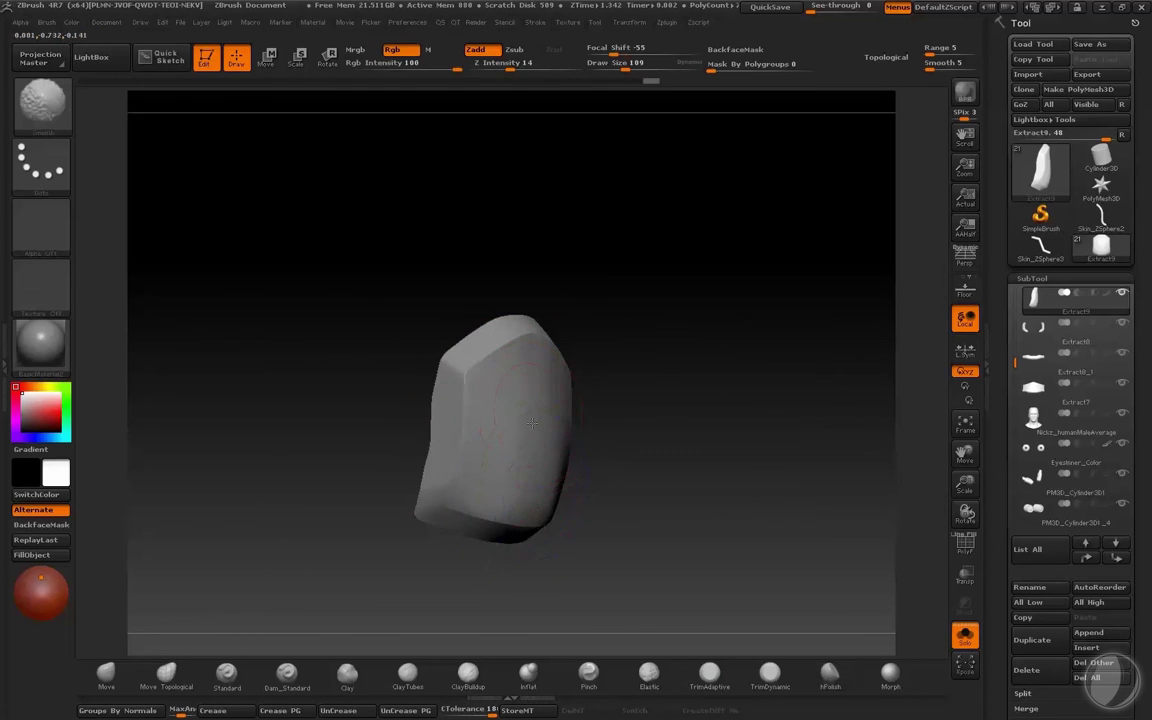
left_click_drag(534, 371, 536, 350, "shift")
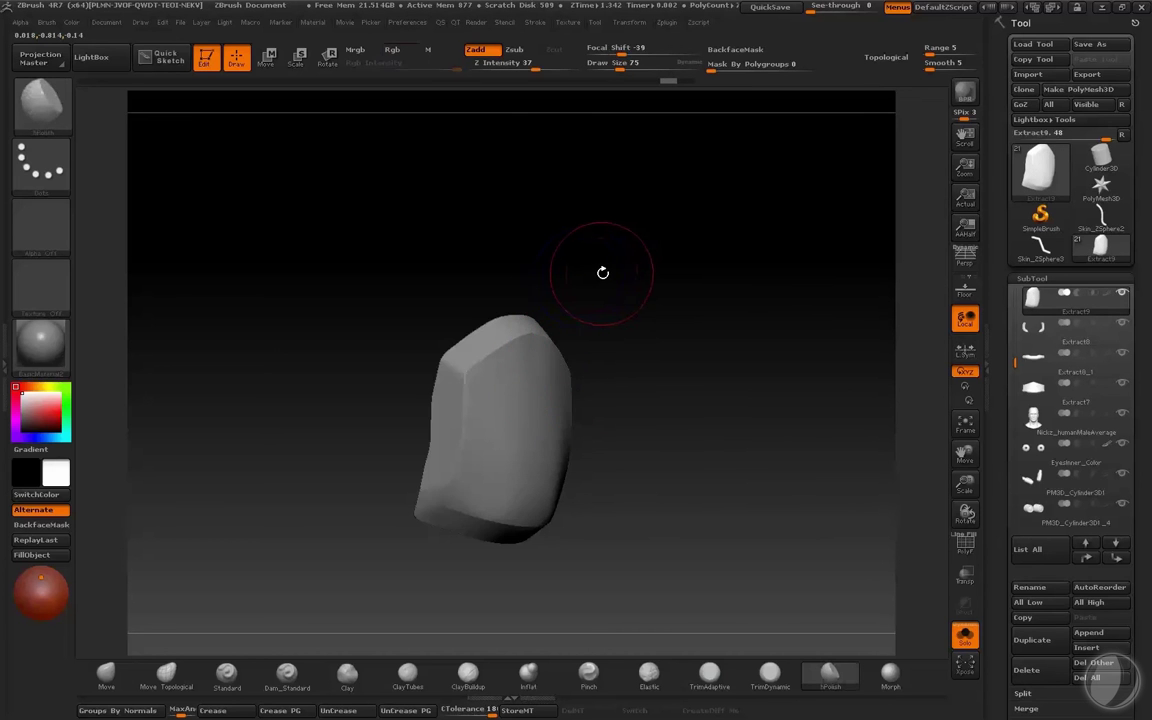
Step: Refine the mouth plate's upper front surface and bevel with hPolish at draw size 75, and smooth the polished areas
left_click_drag(638, 276, 653, 283)
key("shift+f")
key("shift+f")
key("ctrl+d")
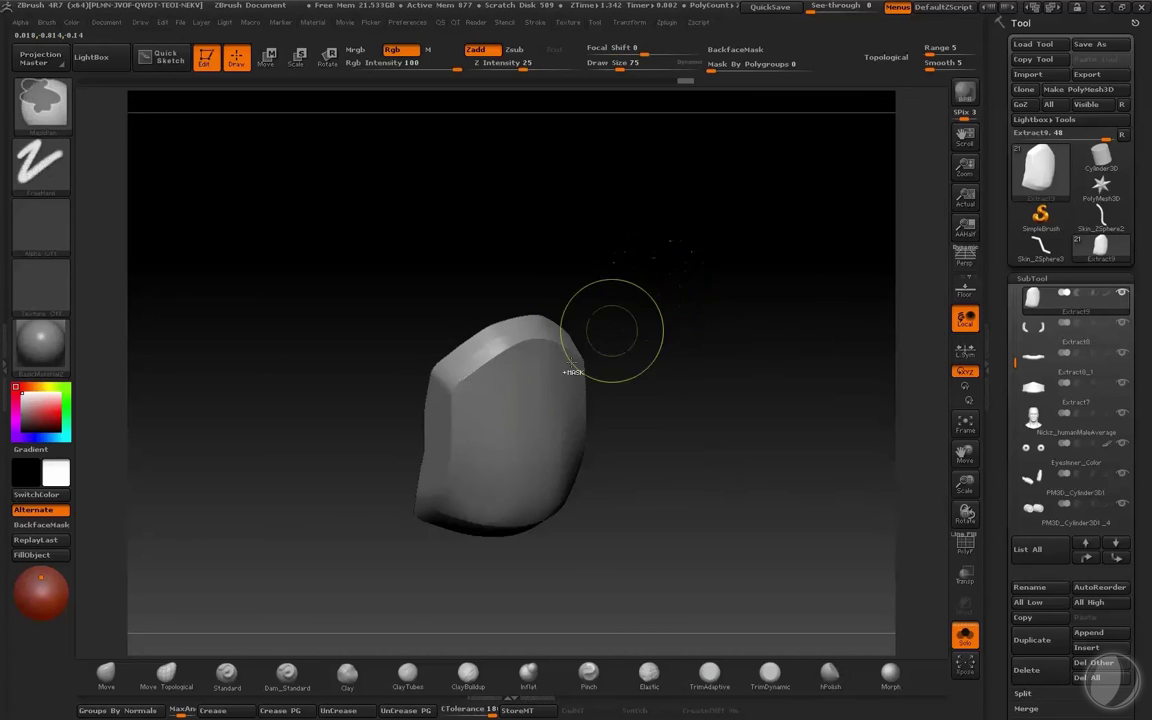
left_click_drag(580, 394, 583, 376, "shift")
left_click_drag(618, 384, 632, 370)
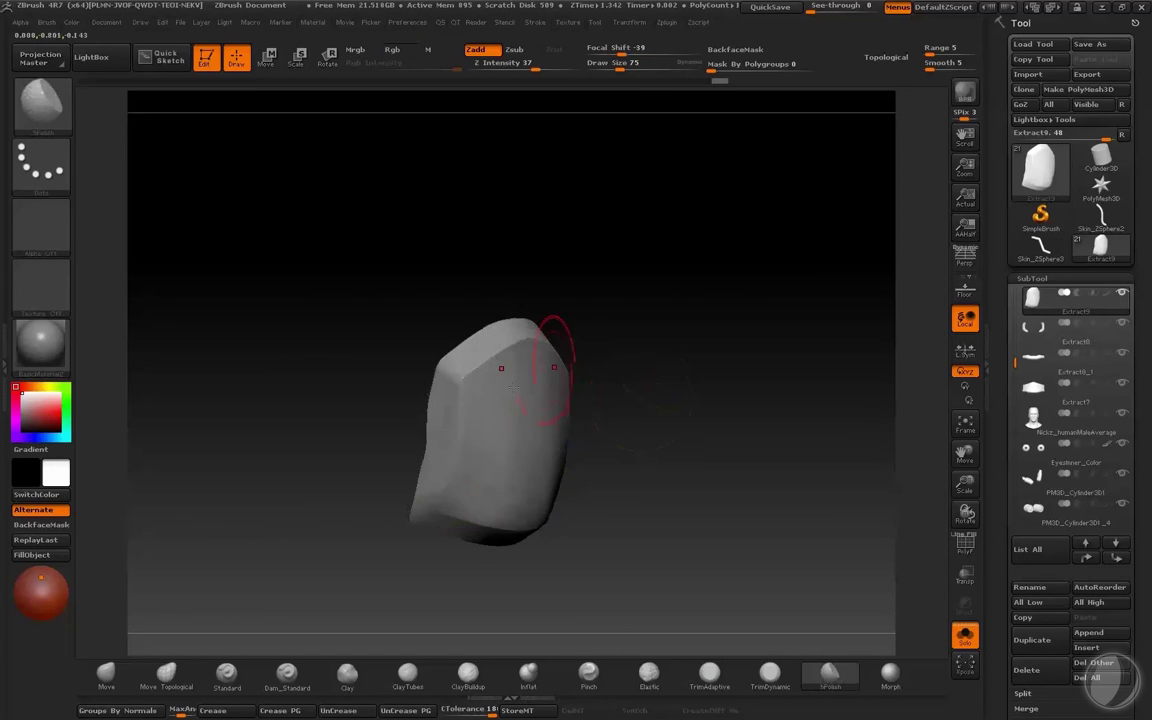
left_click_drag(548, 354, 474, 385)
key("shift")
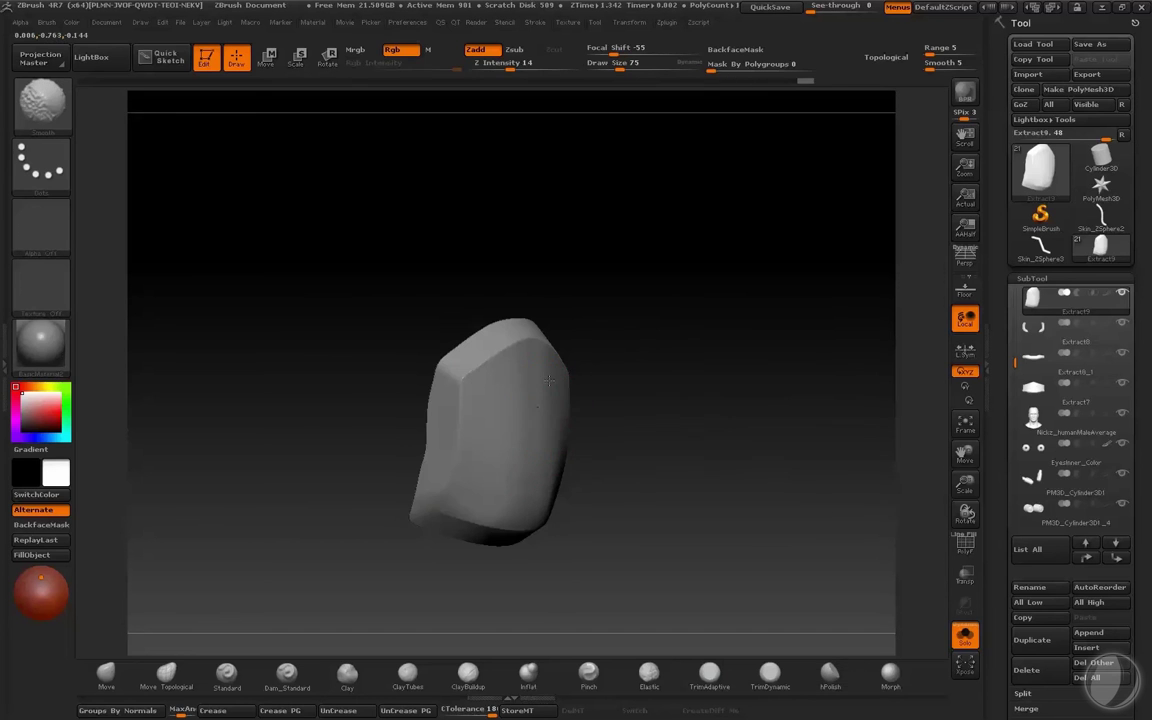
mouse_move(558, 440)
left_mouse_down("shift")
mouse_move(625, 368)
mouse_move(458, 383)
left_mouse_up("shift")
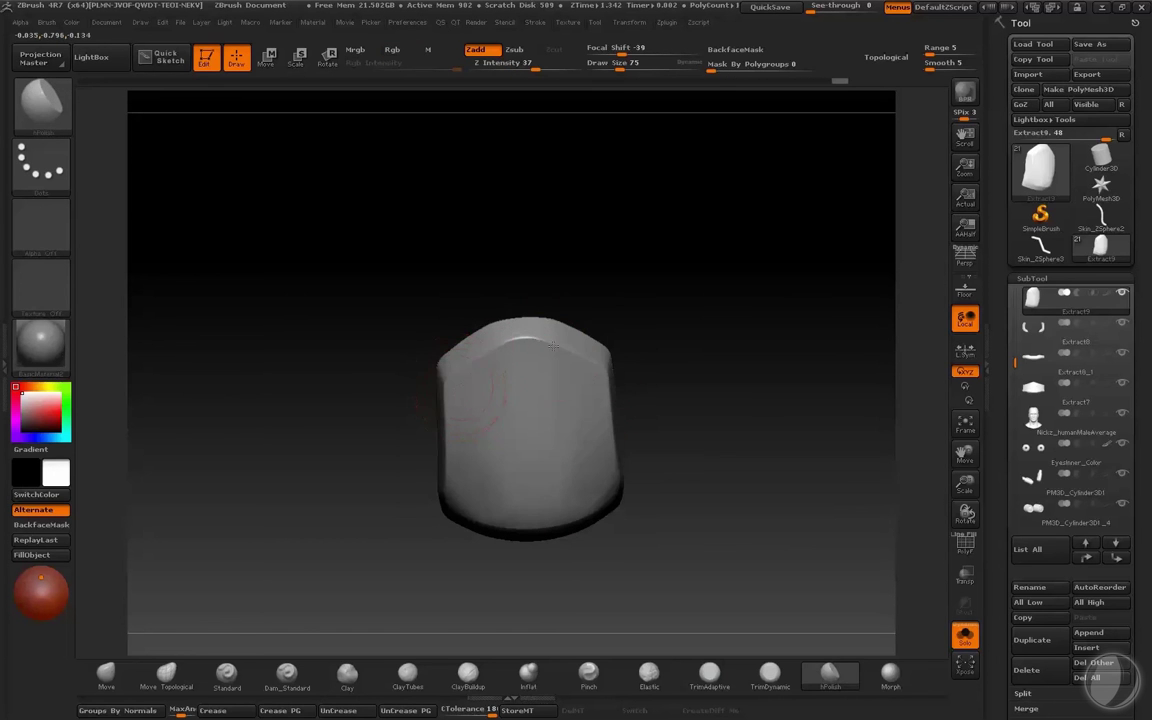
Step: Bring the whole helmet back into view and examine the polished mouth plate from the front, three-quarter and side angles
mouse_move(616, 298)
left_mouse_down()
mouse_move(640, 288)
mouse_move(508, 334)
mouse_move(846, 360)
left_mouse_up()
key("alt+s")
key("shift")
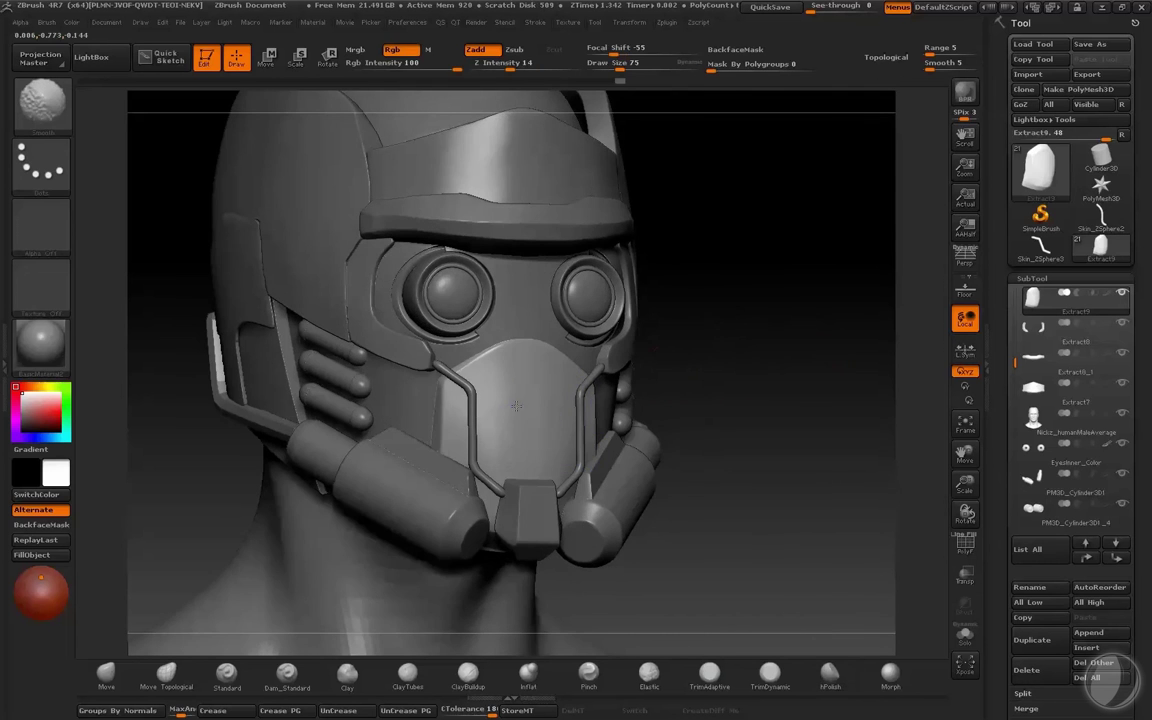
left_click_drag(723, 383, 844, 441, "shift")
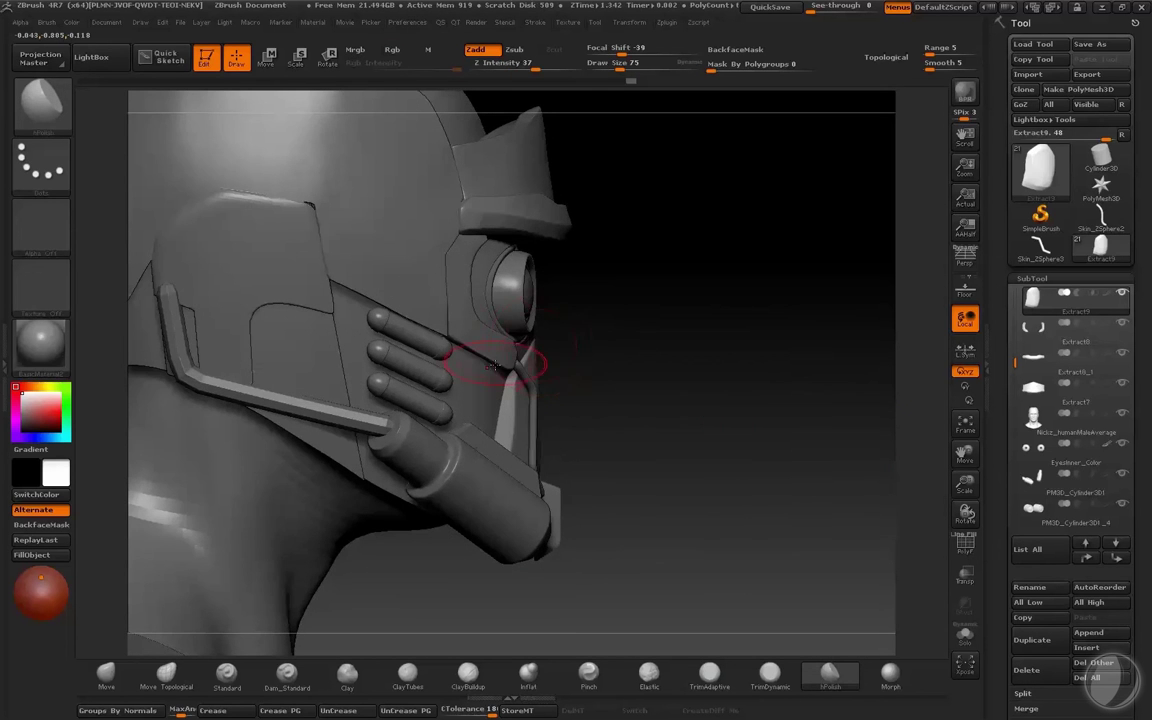
key("bracketleft")
left_click_drag(702, 399, 708, 359, "alt")
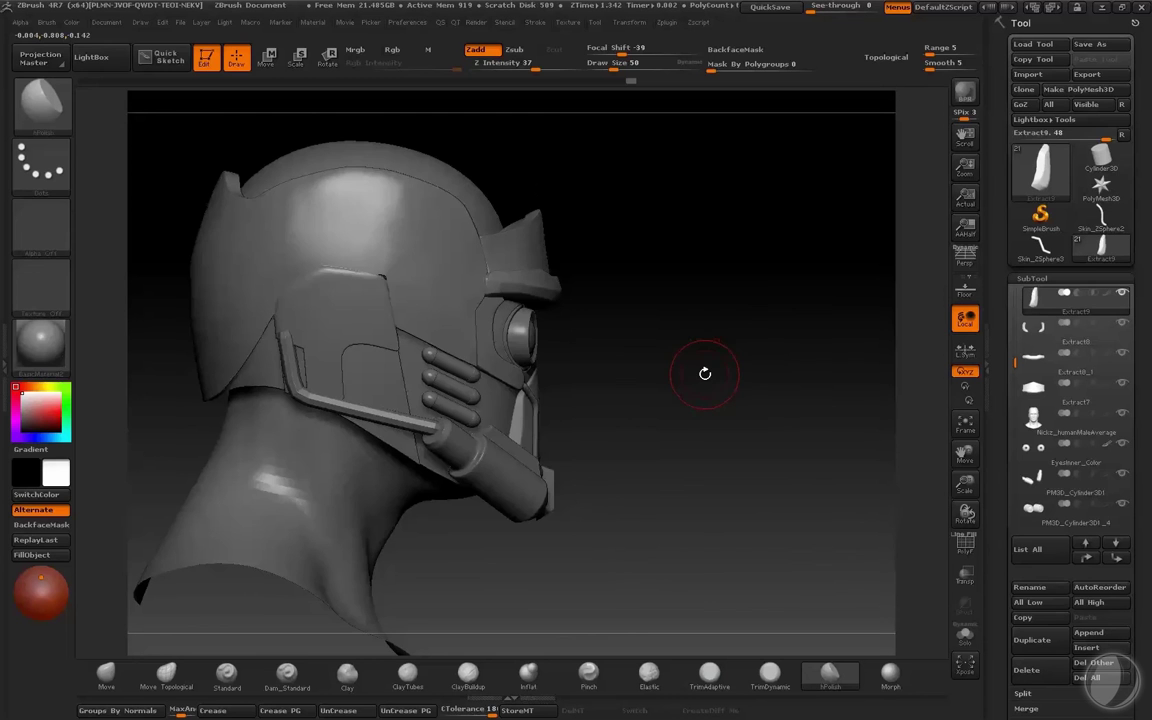
left_click_drag(703, 380, 463, 386)
key("bracketleft")
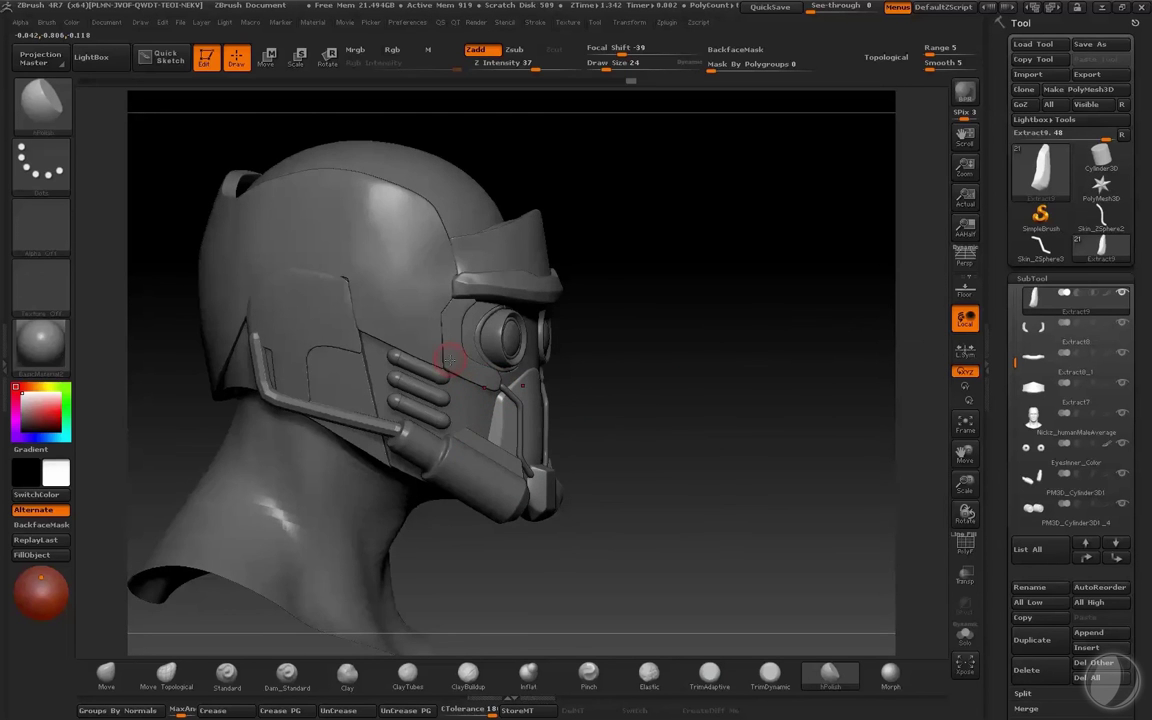
mouse_move(722, 403)
left_mouse_down()
mouse_move(743, 409)
mouse_move(697, 414)
mouse_move(708, 410)
left_mouse_up()
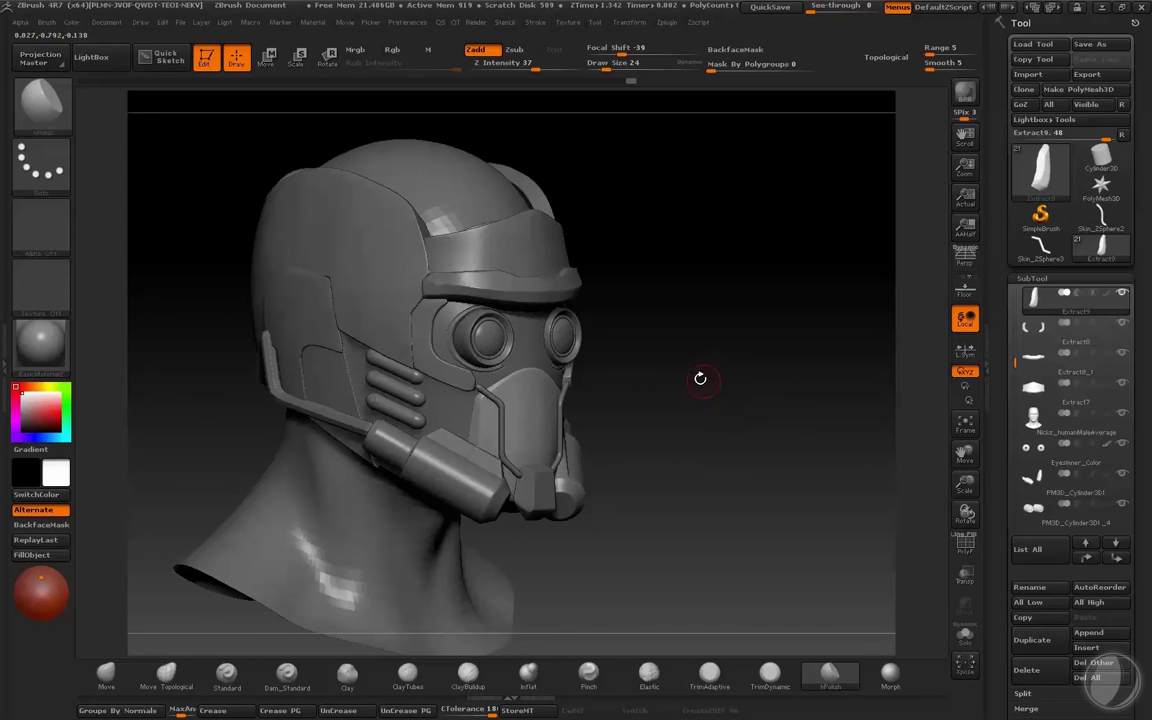
Step: Select the main helmet shell, mask its front face section from the side view, and isolate the shell
left_click_drag(744, 387, 703, 386)
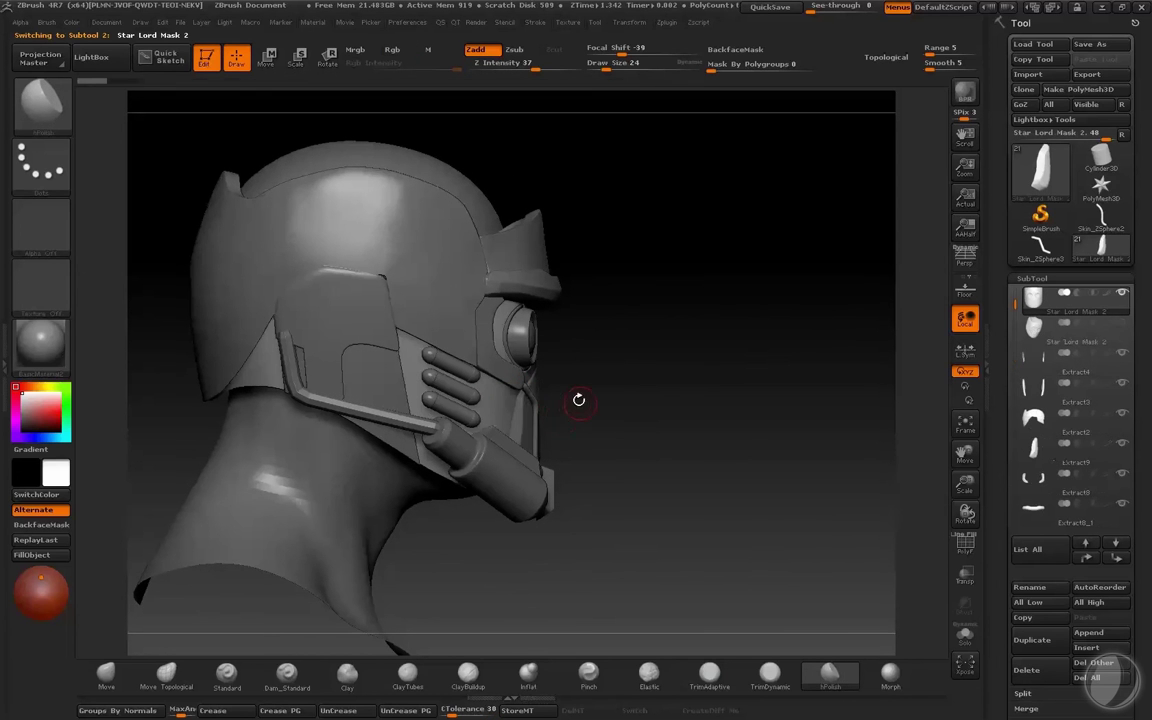
mouse_move(575, 262)
left_mouse_down("ctrl")
mouse_move(560, 554)
mouse_move(482, 583)
left_mouse_up("ctrl")
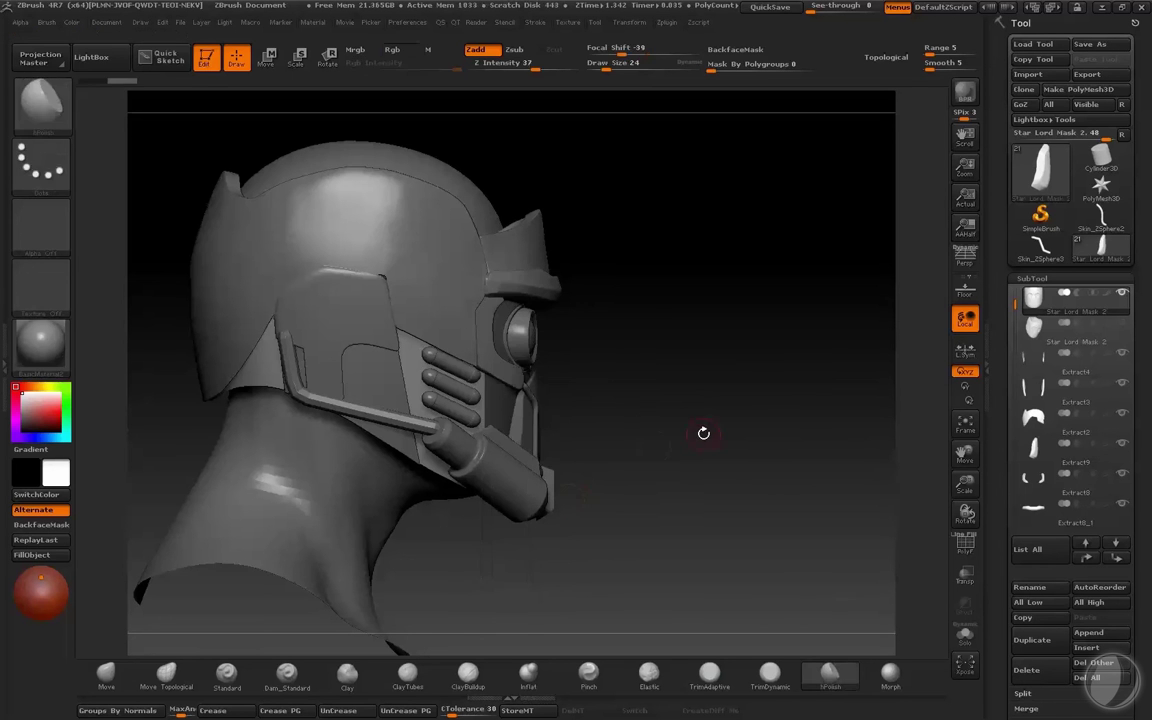
left_click_drag(686, 551, 836, 396, "shift")
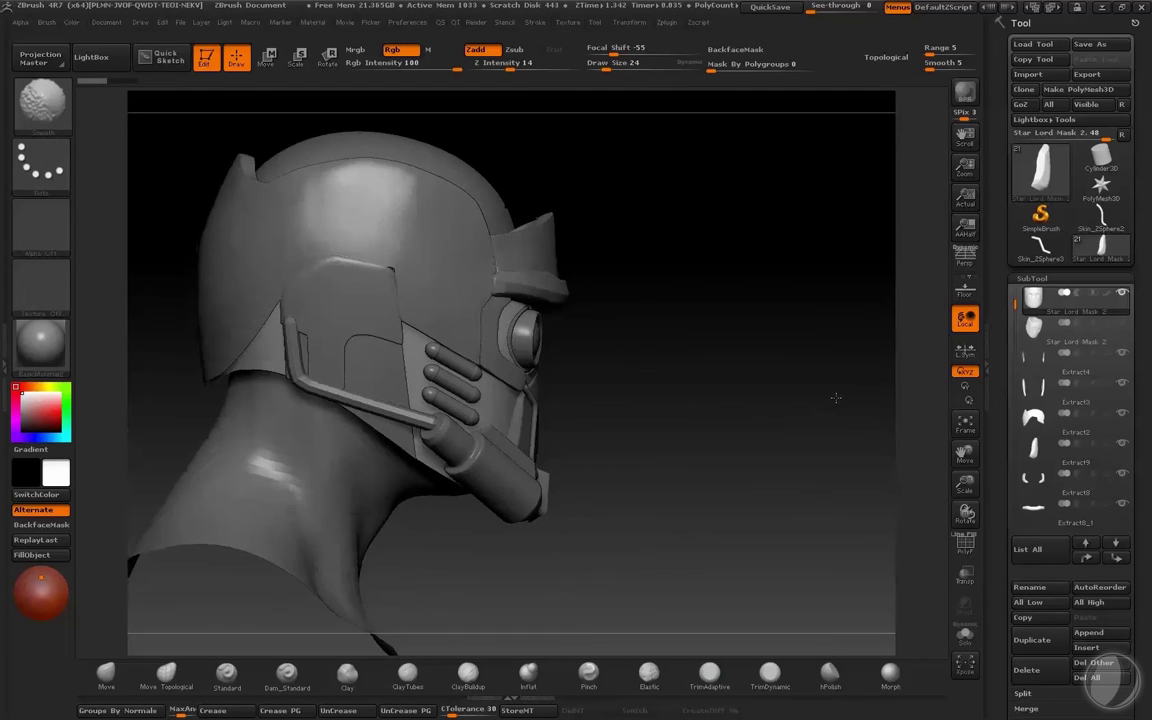
mouse_move(694, 194)
left_mouse_down("ctrl")
mouse_move(471, 602)
mouse_move(486, 604)
left_mouse_up("ctrl")
left_click_drag(522, 548, 824, 419)
key("ctrl+shift+alt+s")
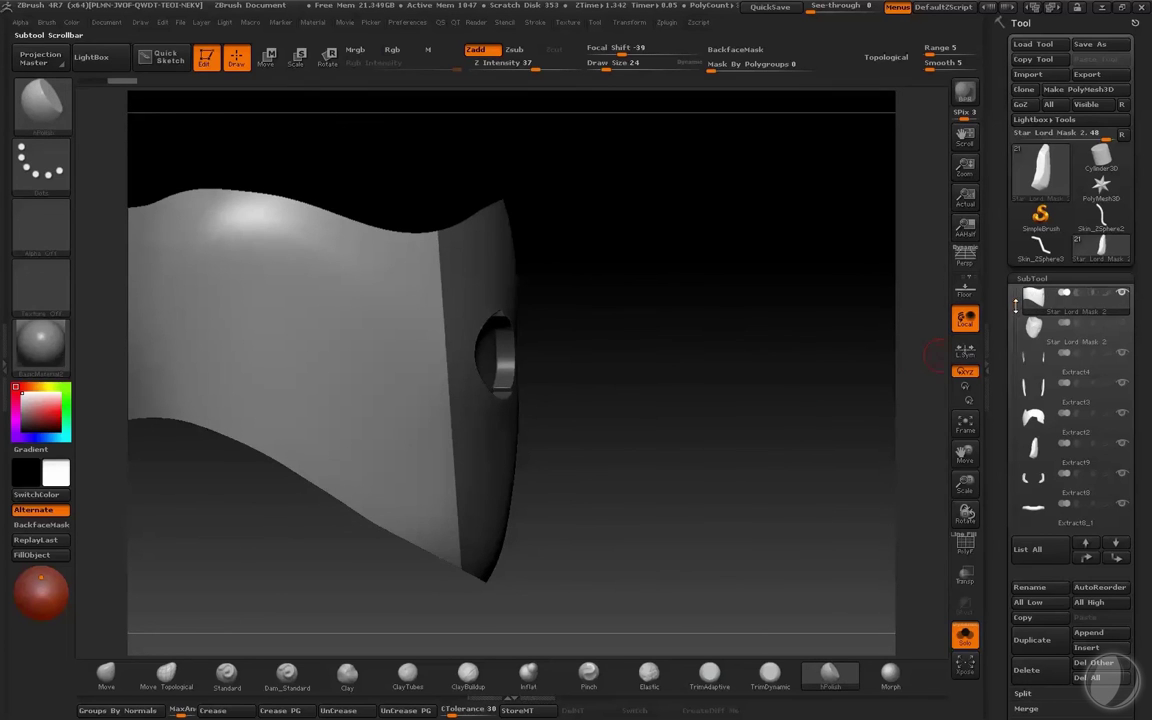
Step: Select the unmasked backup shell below the main one and save the tool as Star Lord Mask 3
left_click(1035, 325)
left_click_drag(810, 406, 849, 404)
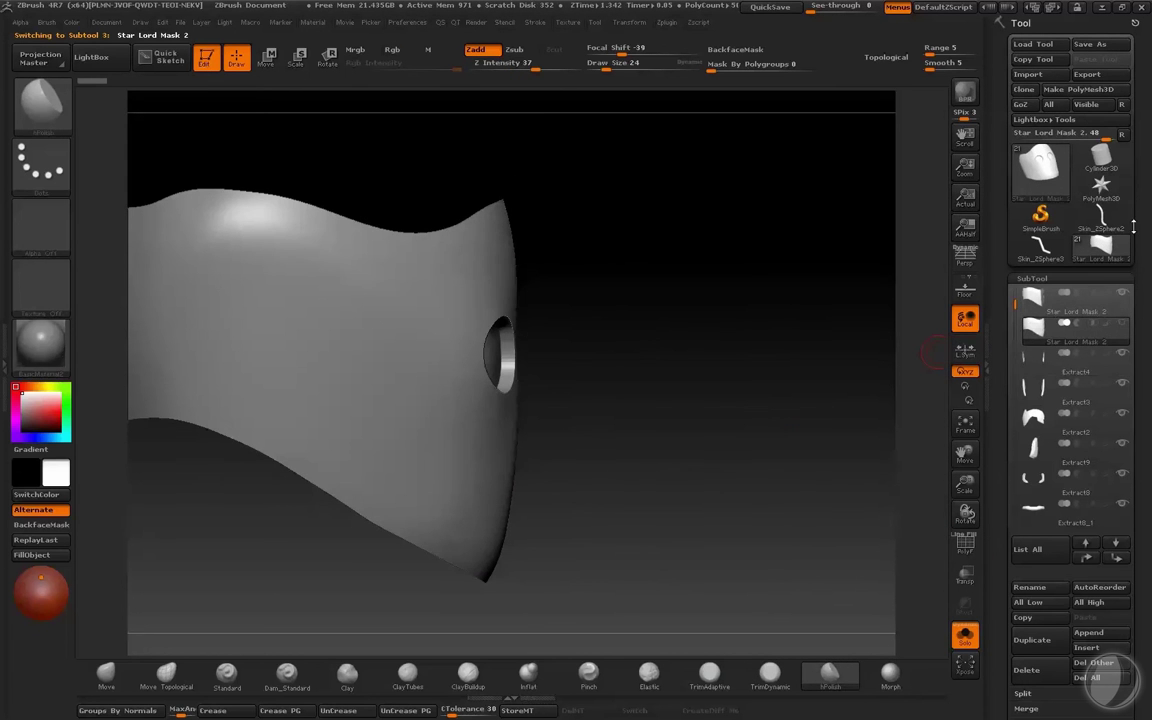
left_click(1090, 44)
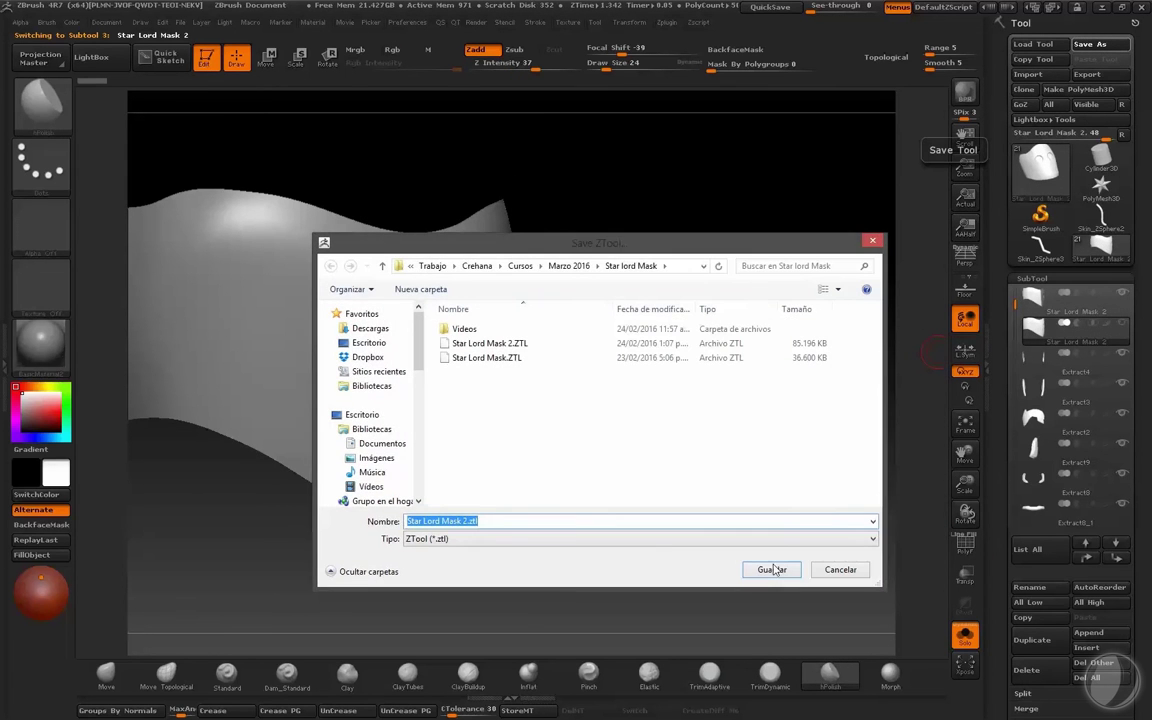
left_click(552, 518)
key("BackSpace")
key("BackSpace")
key("BackSpace")
key("BackSpace")
key("BackSpace")
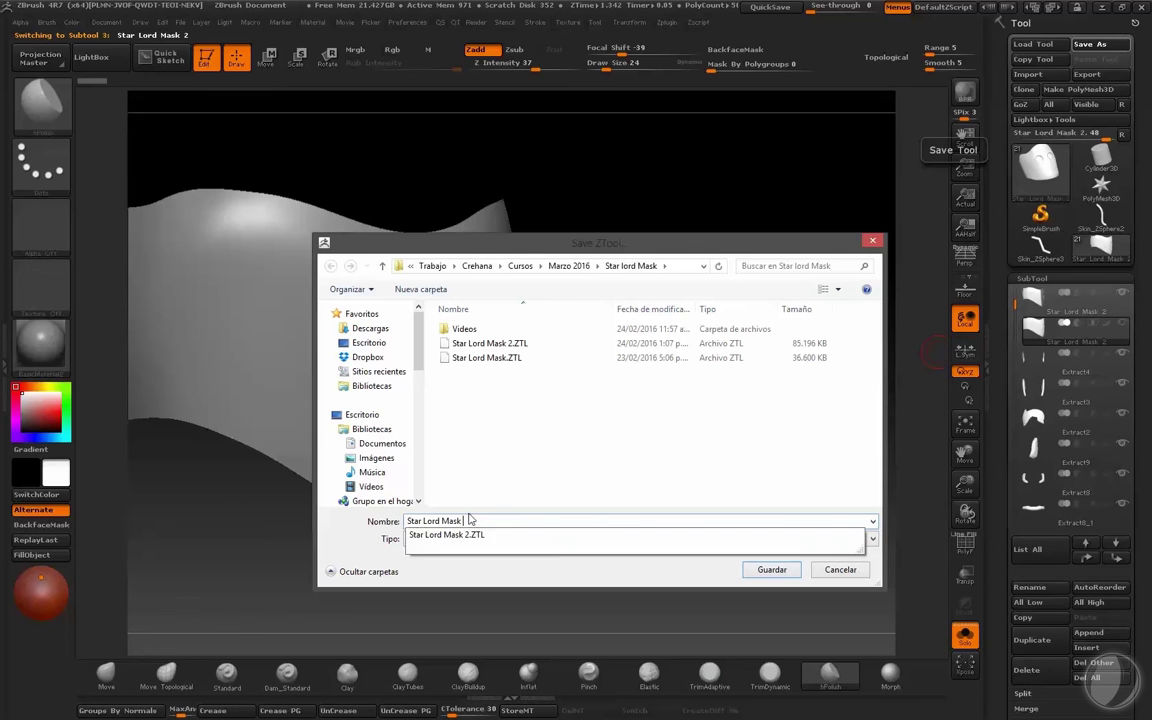
type("3")
key("Return")
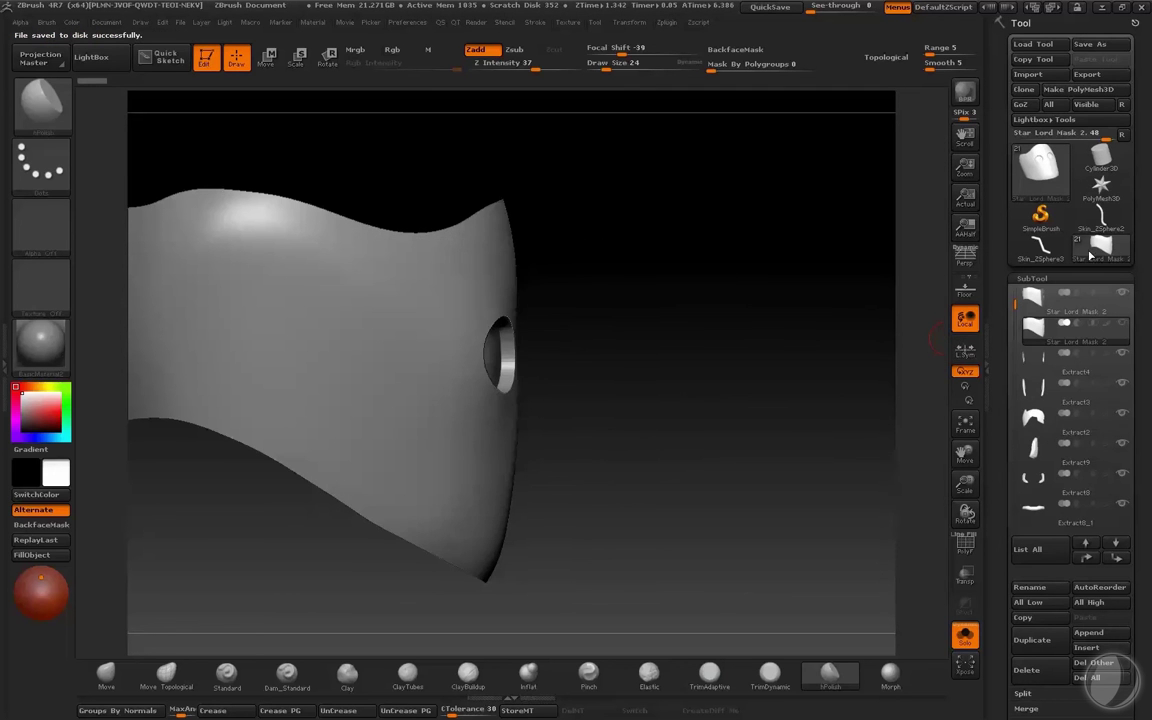
Step: Save the tool again, overwriting Star Lord Mask 2.ZTL and Star Lord Mask 3.ZTL
left_click(1090, 44)
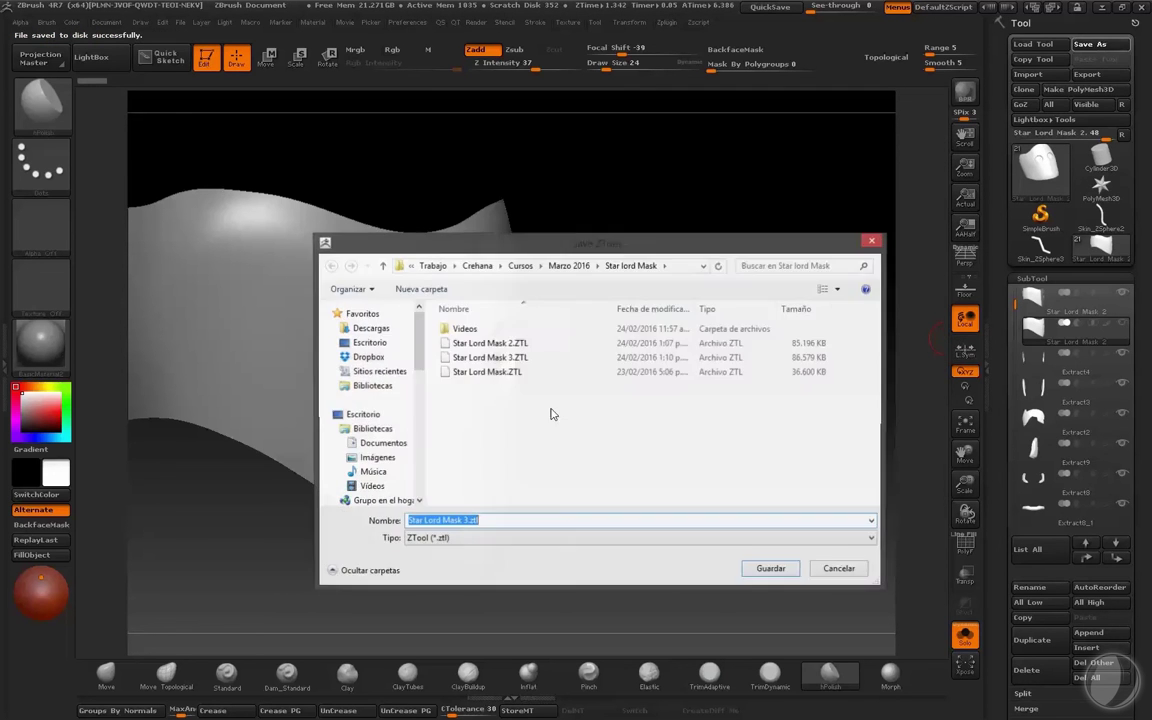
left_click(772, 569)
left_click(617, 360)
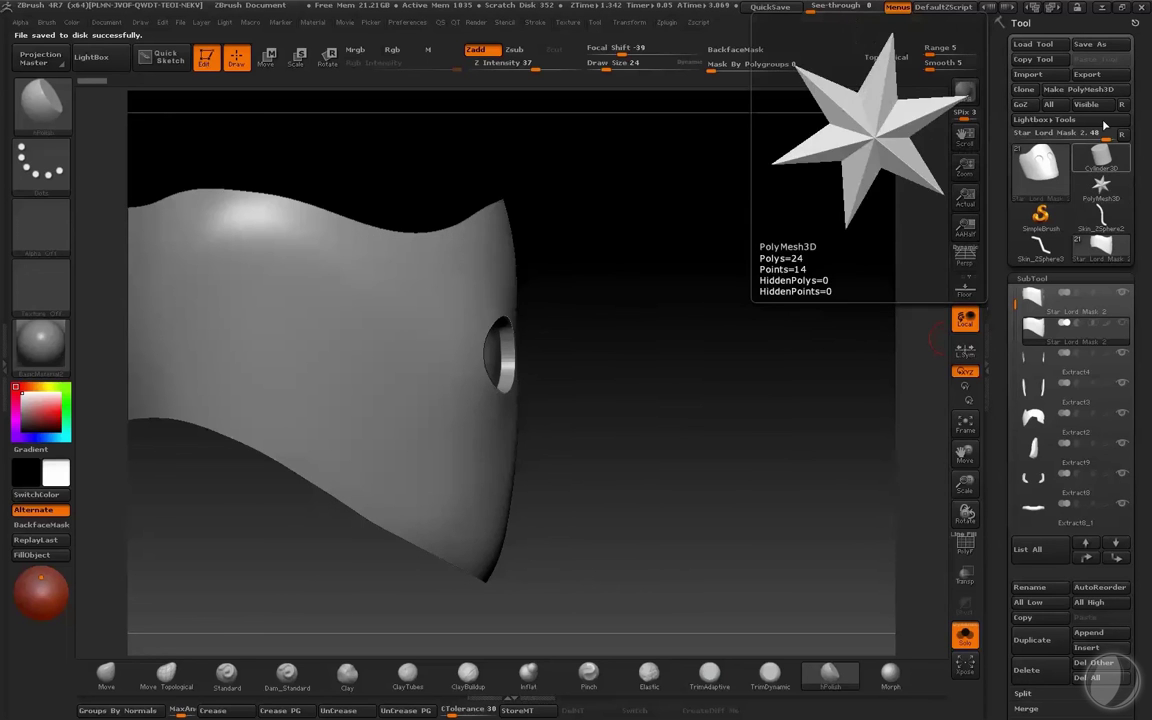
left_click(1090, 44)
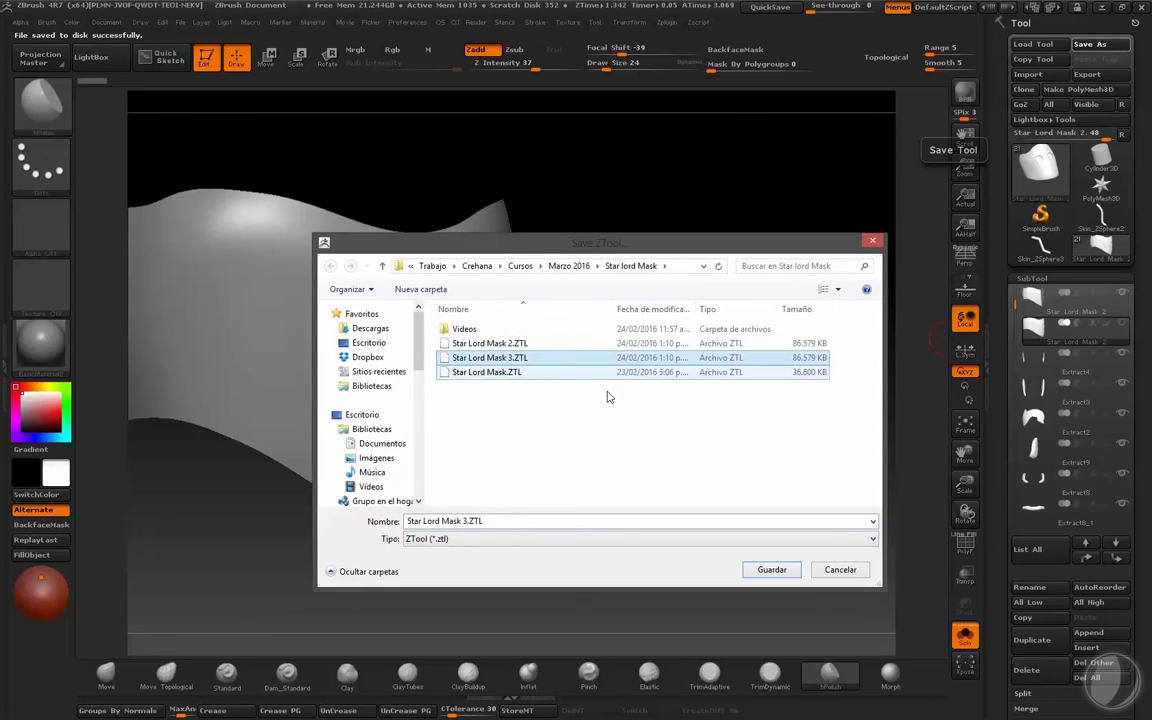
left_click(770, 569)
left_click(610, 360)
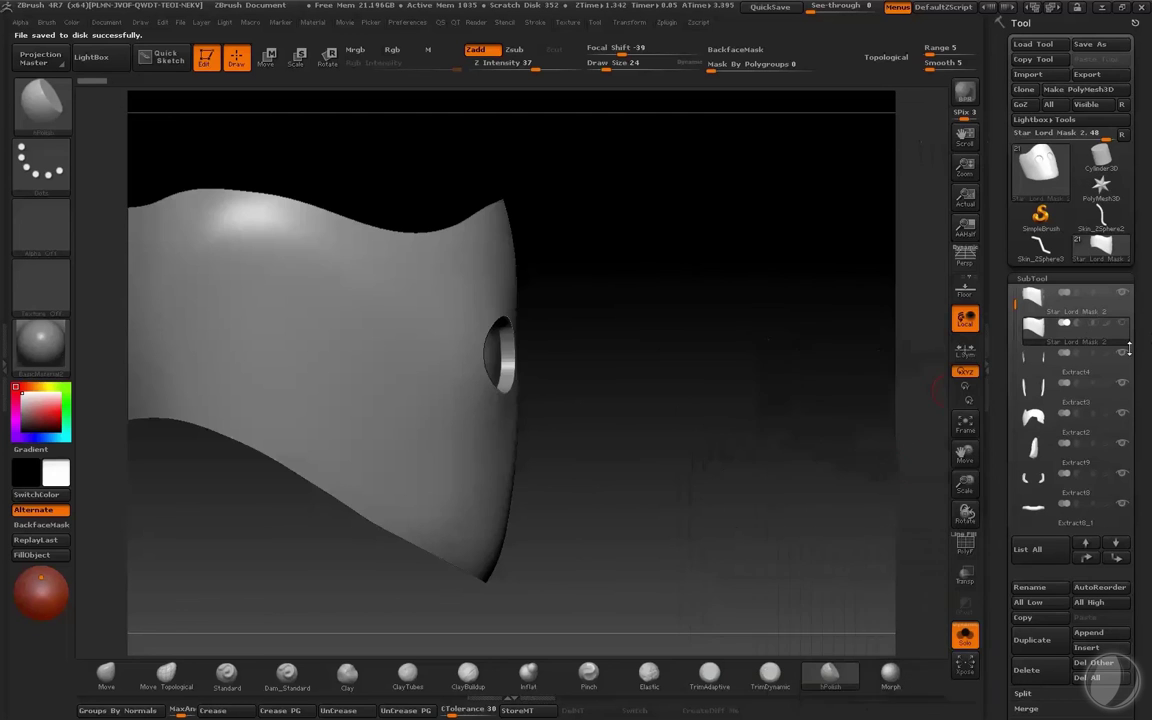
Step: Delete the unmasked backup shell subtool
left_click_drag(881, 468, 810, 520)
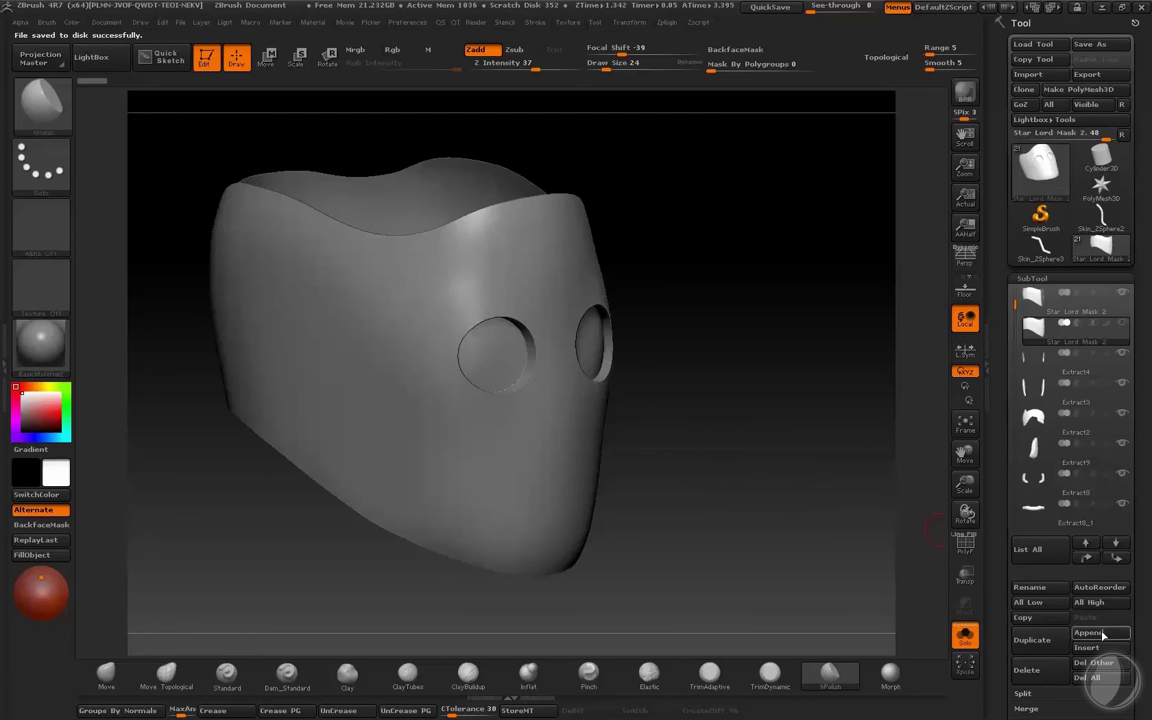
left_click(1026, 670)
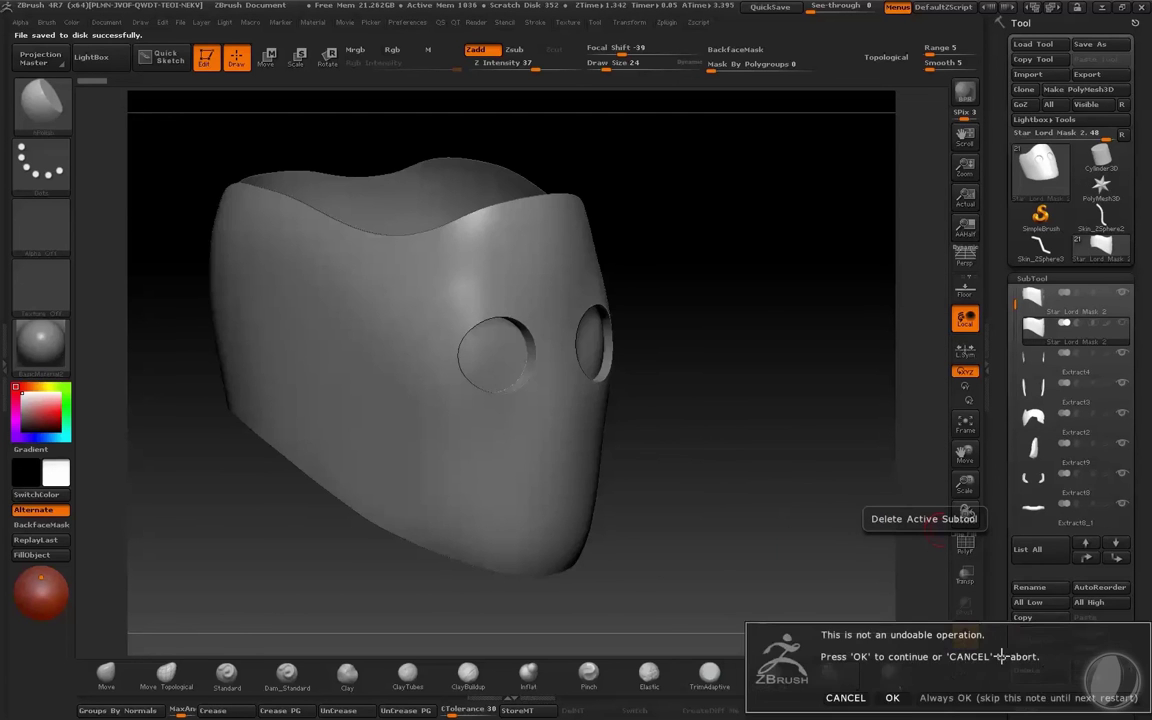
left_click(892, 697)
Step: On a duplicate of the masked shell, hide everything except the front face section and delete the hidden geometry
left_click_drag(690, 330, 755, 379)
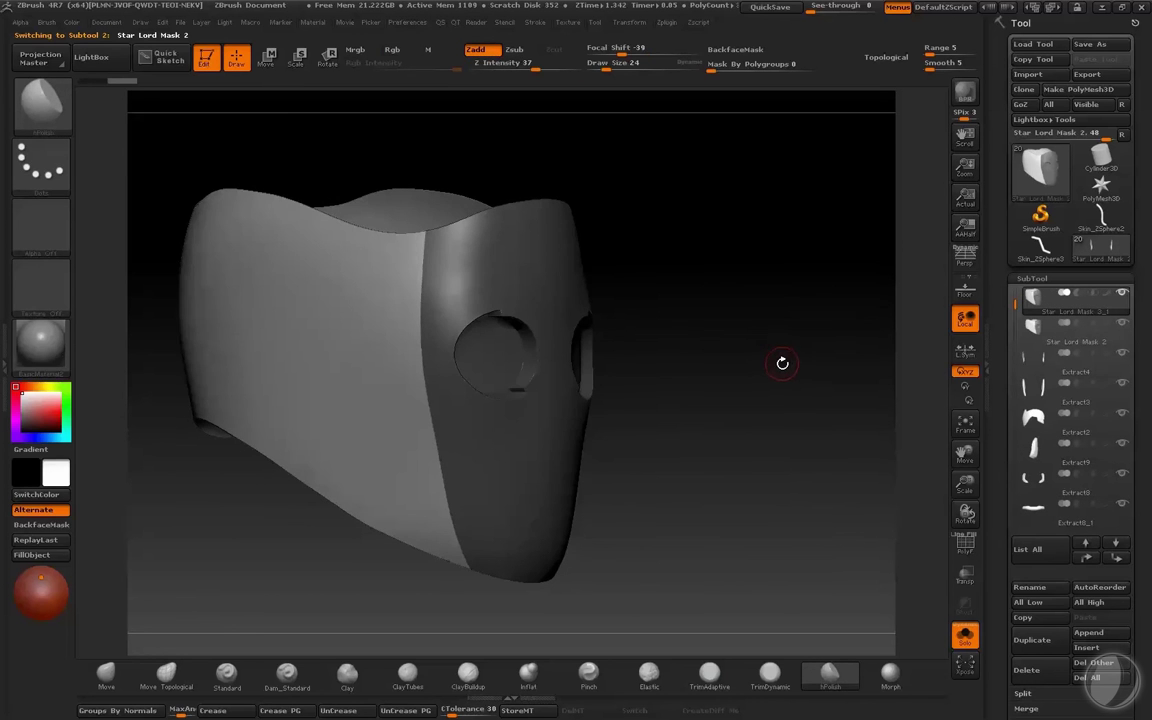
left_click_drag(782, 363, 789, 352)
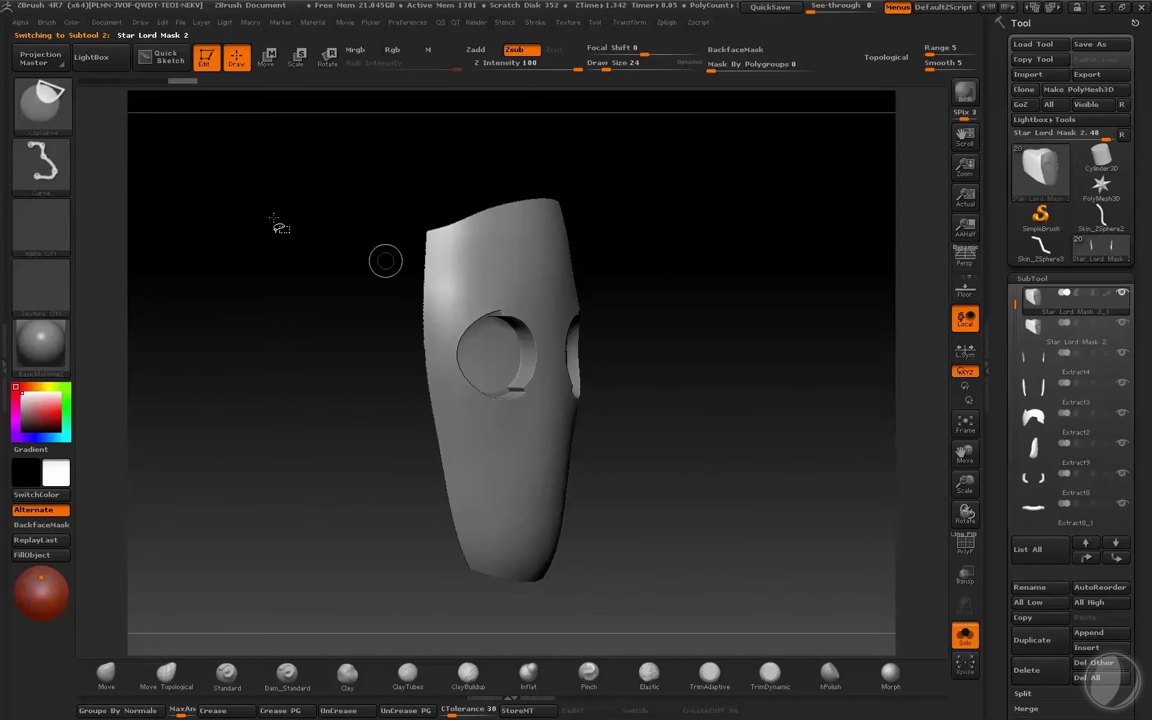
key("ctrl+shift+b")
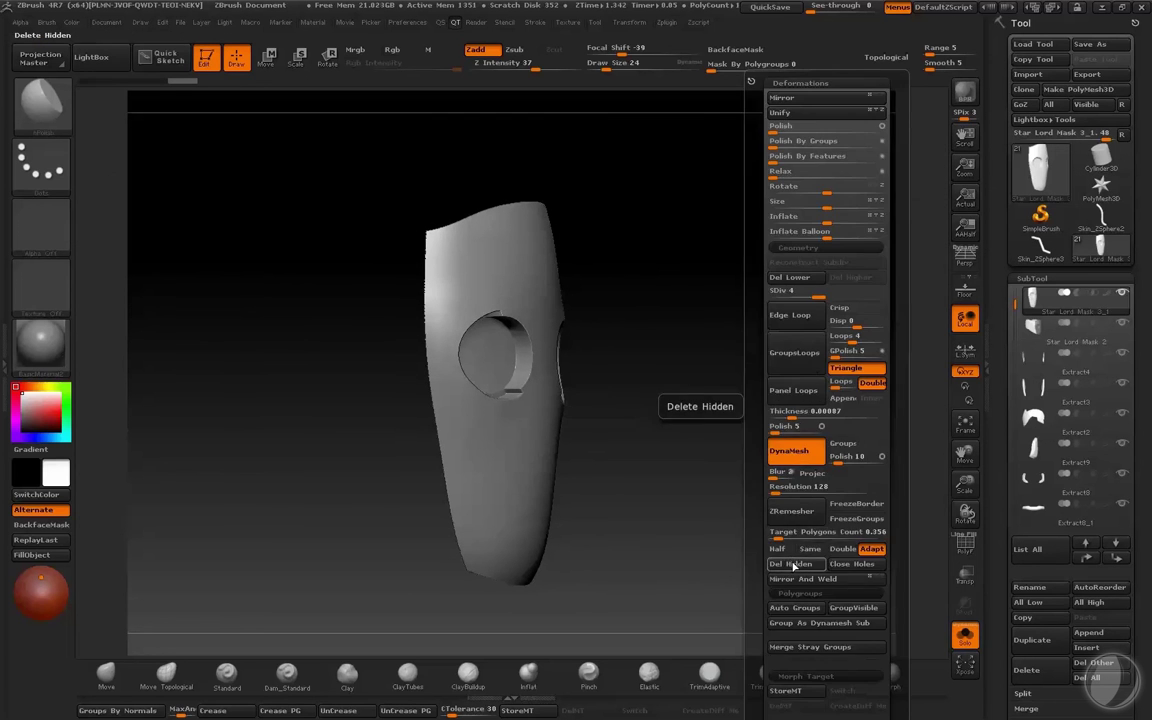
left_click(782, 563)
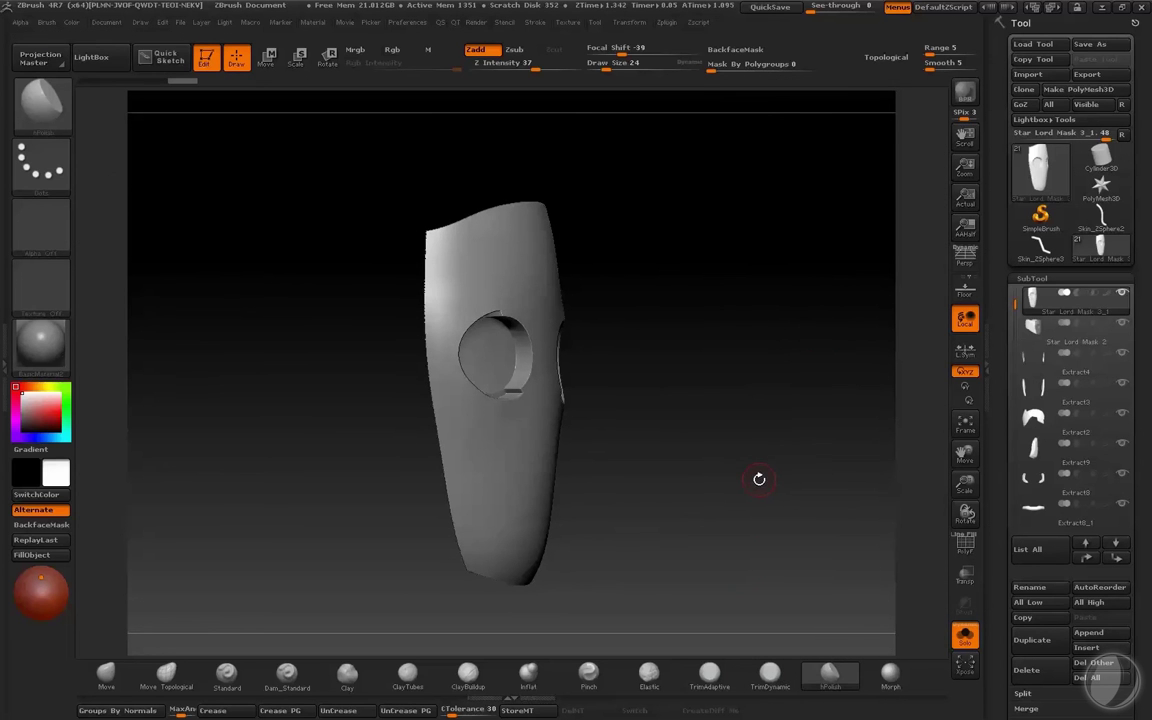
Step: Insert edge loops around the face section's polygroups with GroupsLoops, using 4 loops and GPolish 5
key("q")
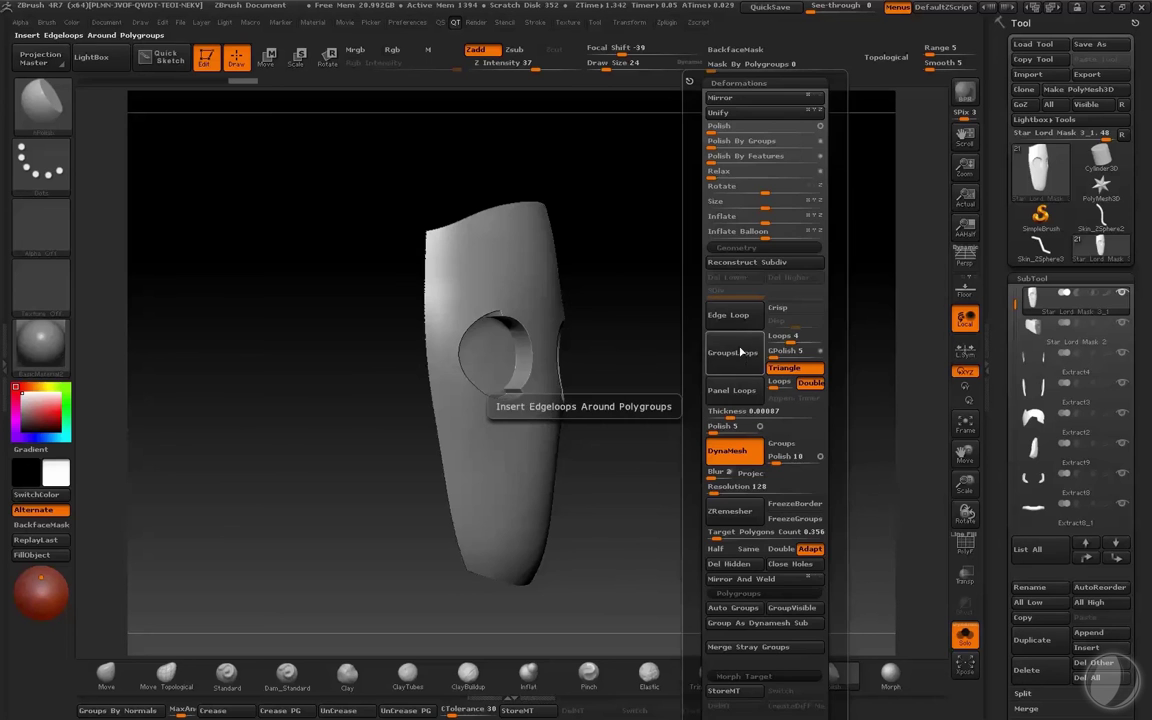
left_click(740, 352)
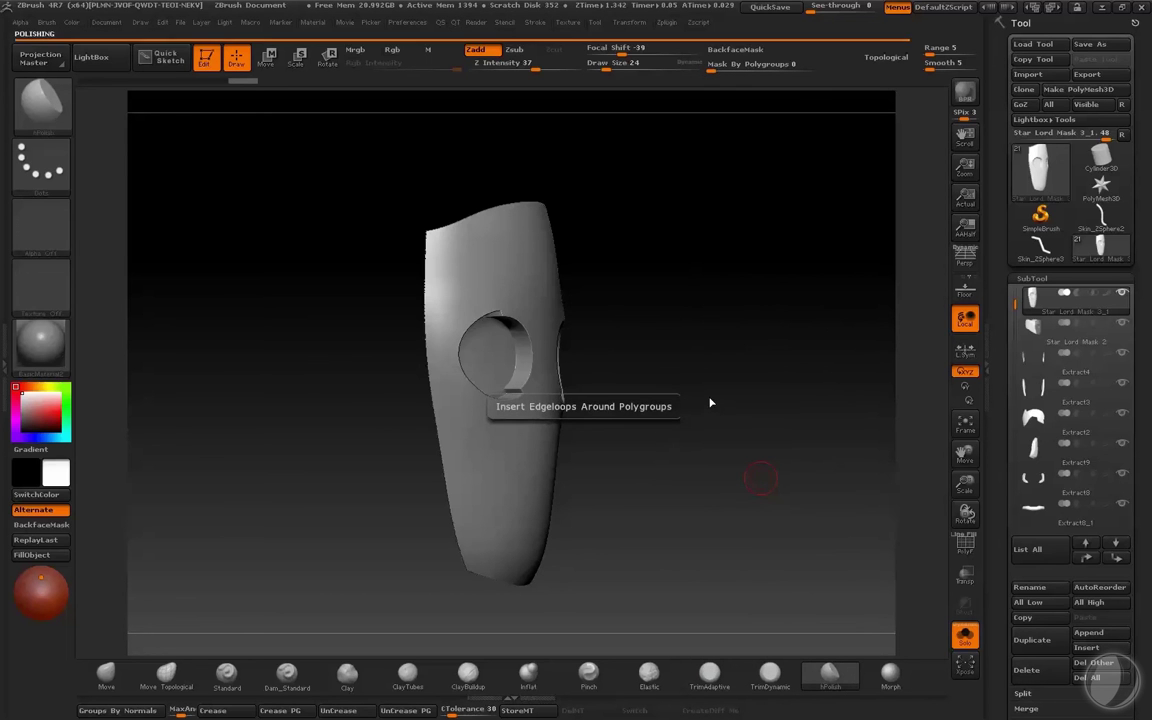
left_click_drag(710, 393, 771, 365)
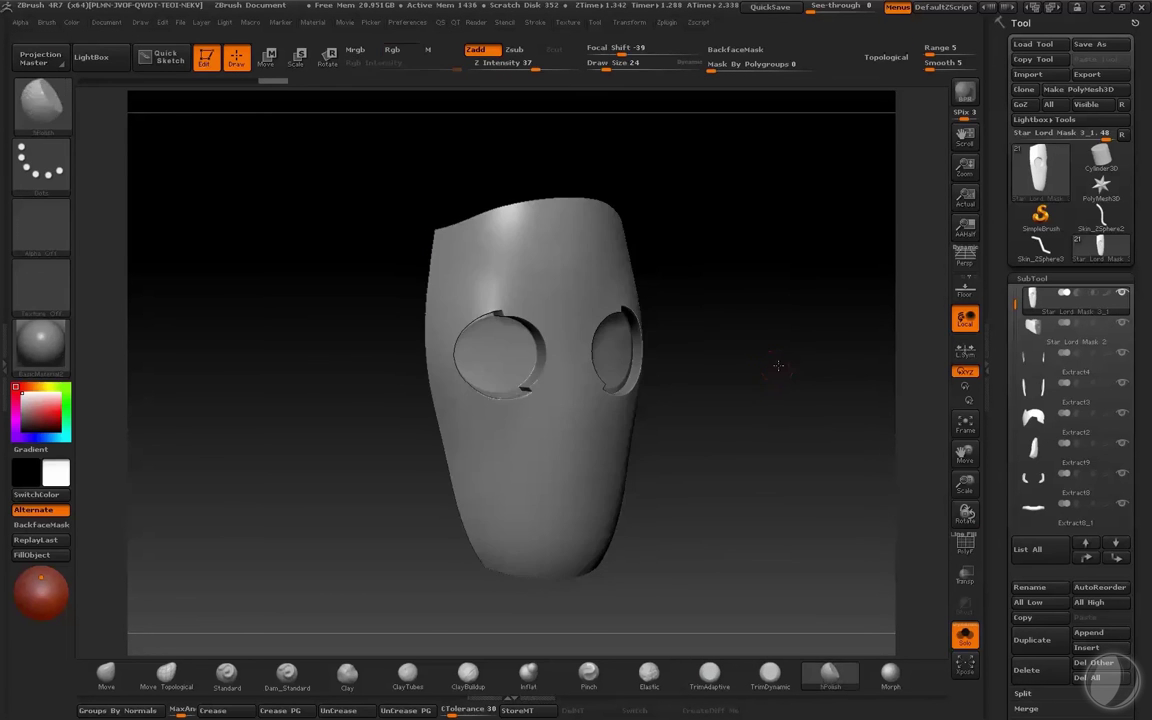
Step: Delete the separated front face section subtool
left_click_drag(771, 368, 789, 375, "shift")
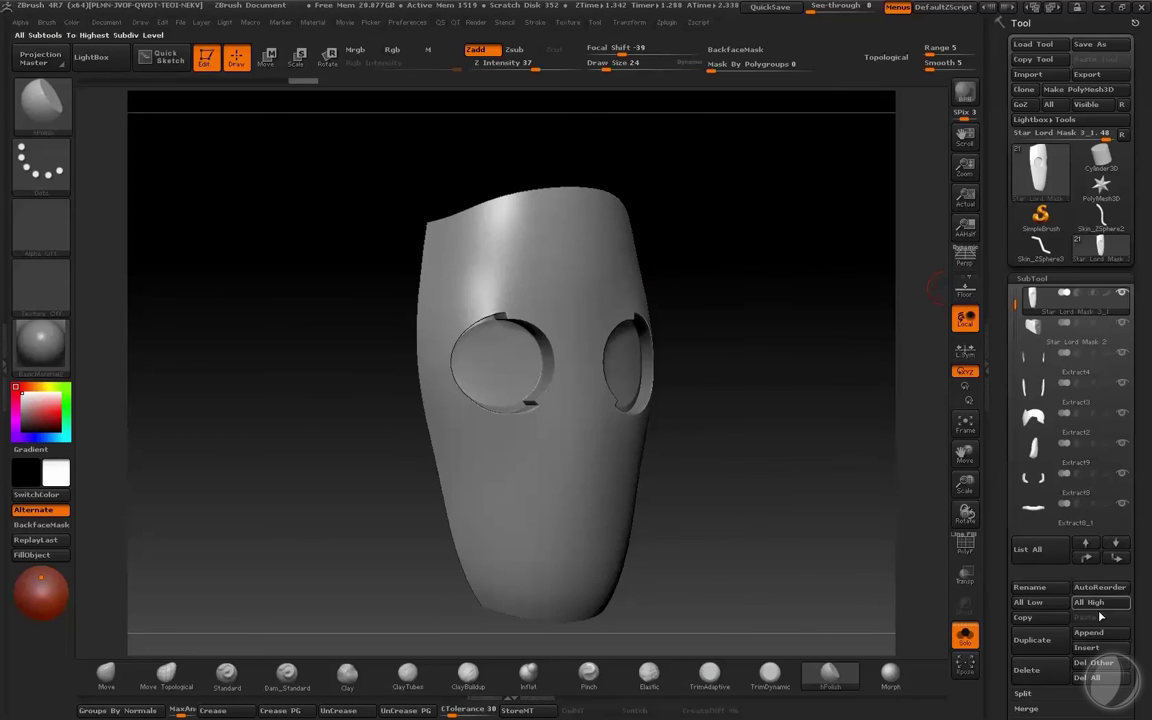
left_click(1052, 676)
left_click(902, 697)
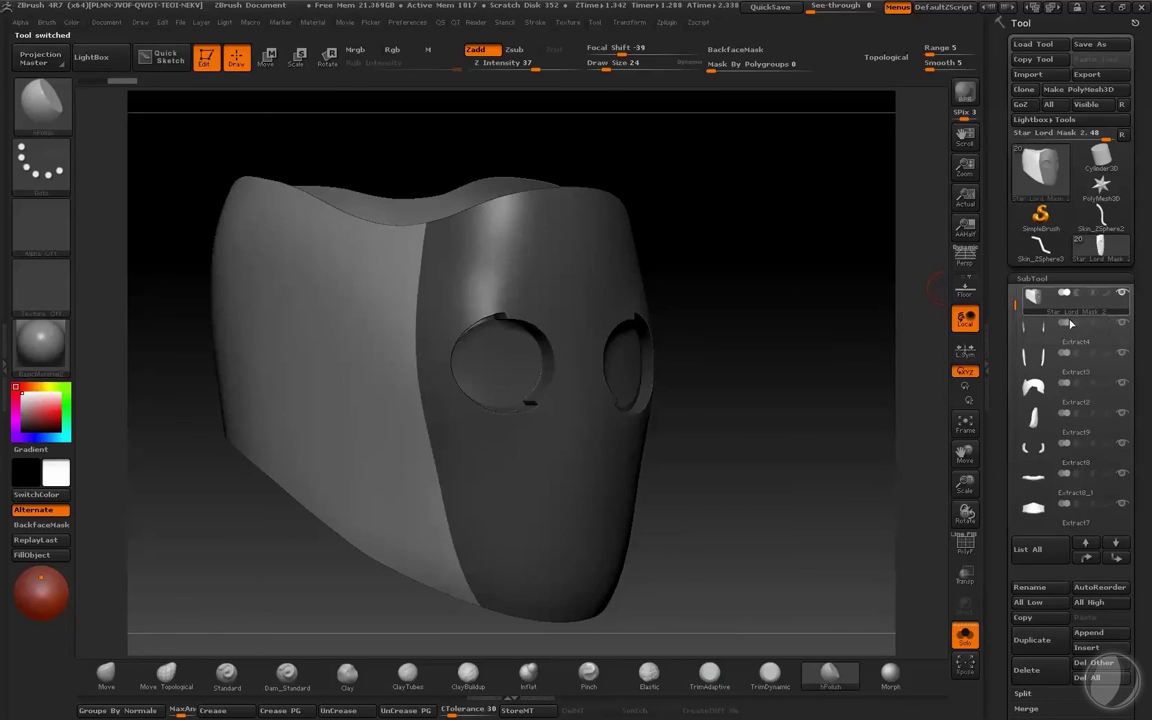
Step: Isolate the remaining main shell, duplicate it, and display its polygroups
left_click_drag(757, 339, 836, 429)
key("shift+f")
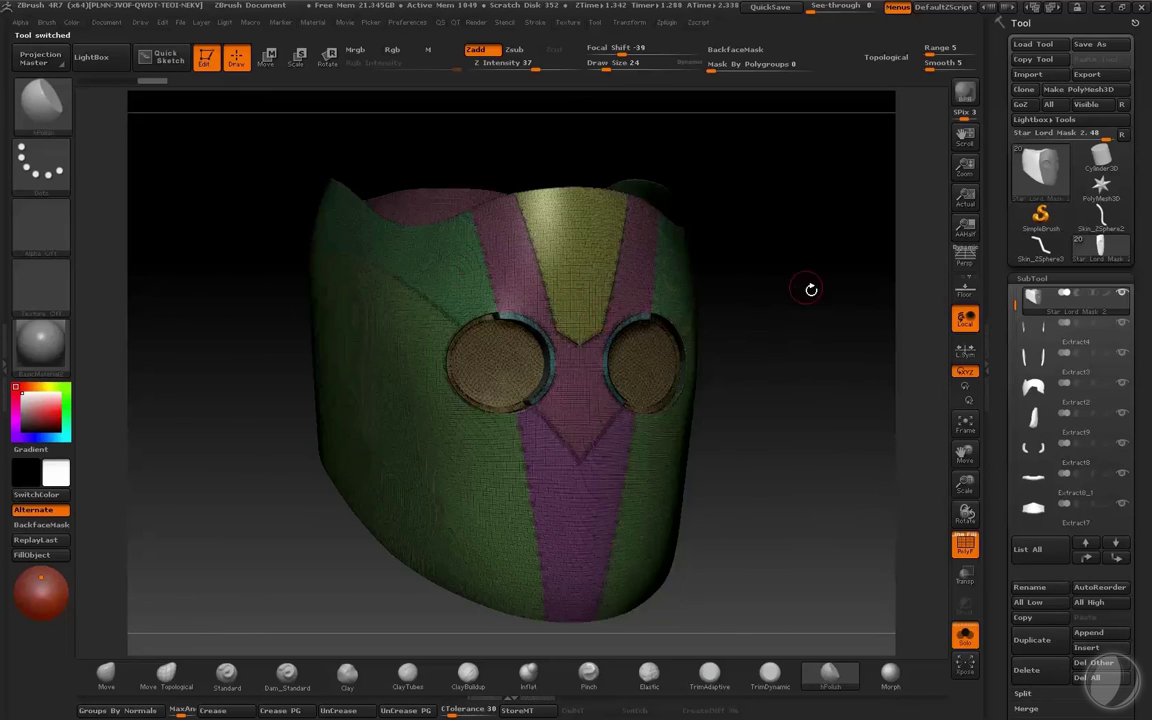
left_click_drag(811, 289, 812, 296)
key("shift+f")
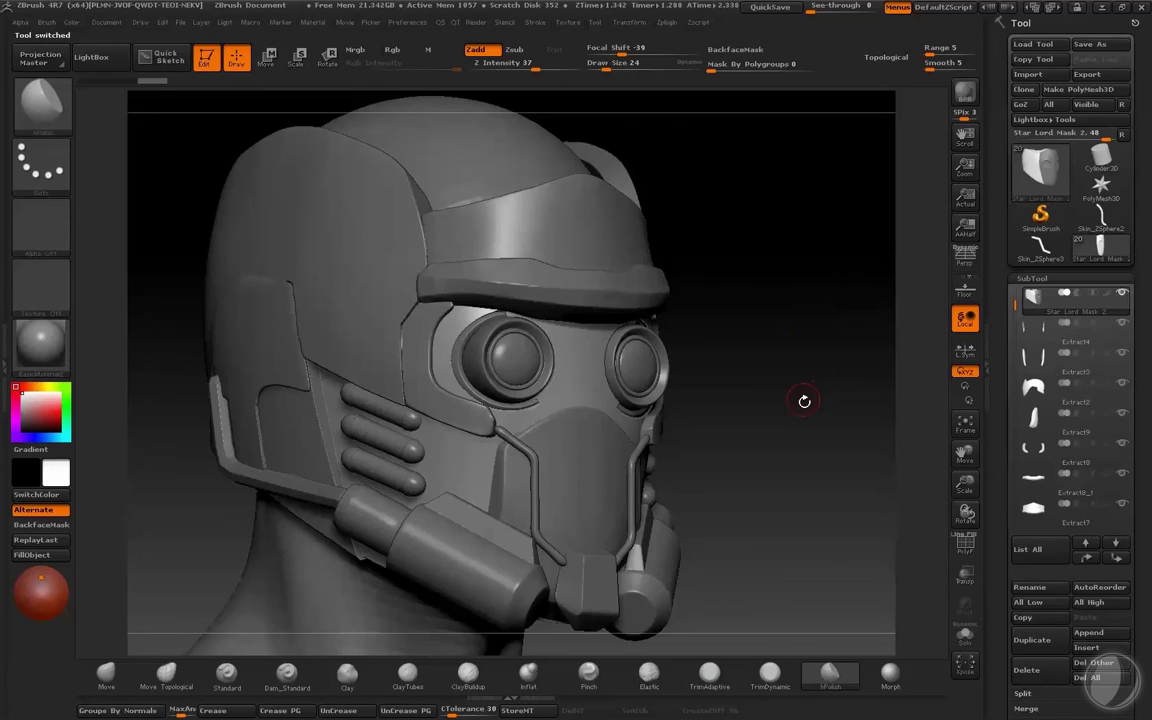
left_click_drag(804, 401, 802, 383)
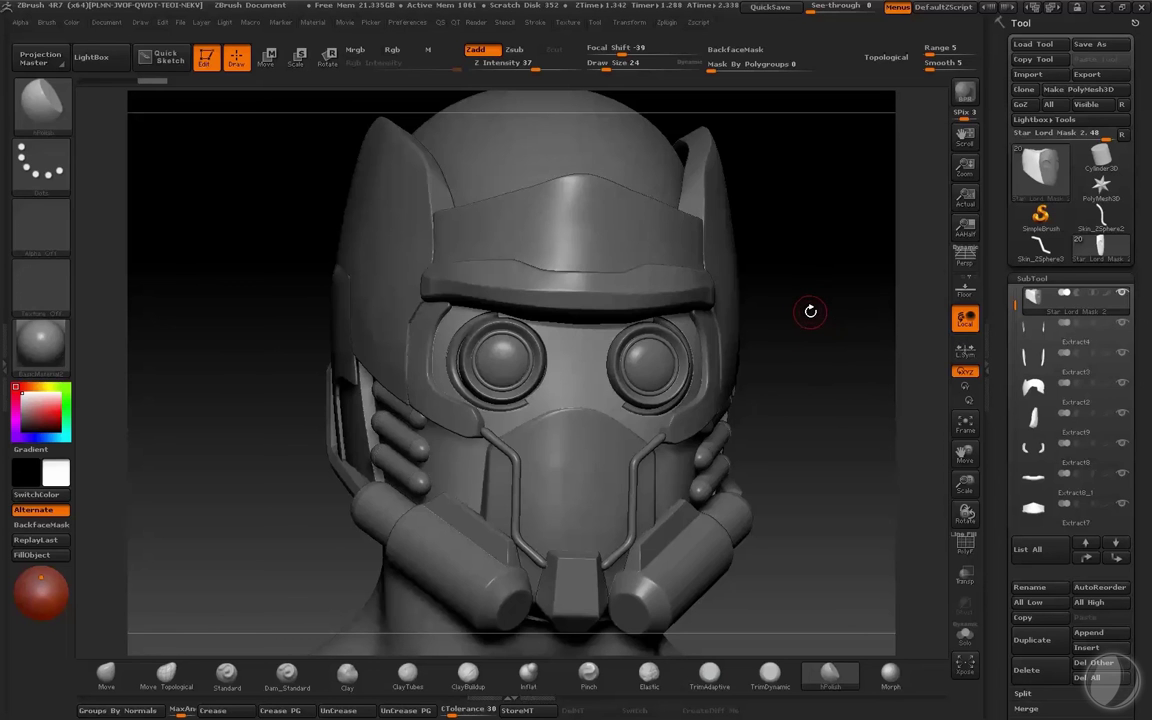
left_click(967, 636)
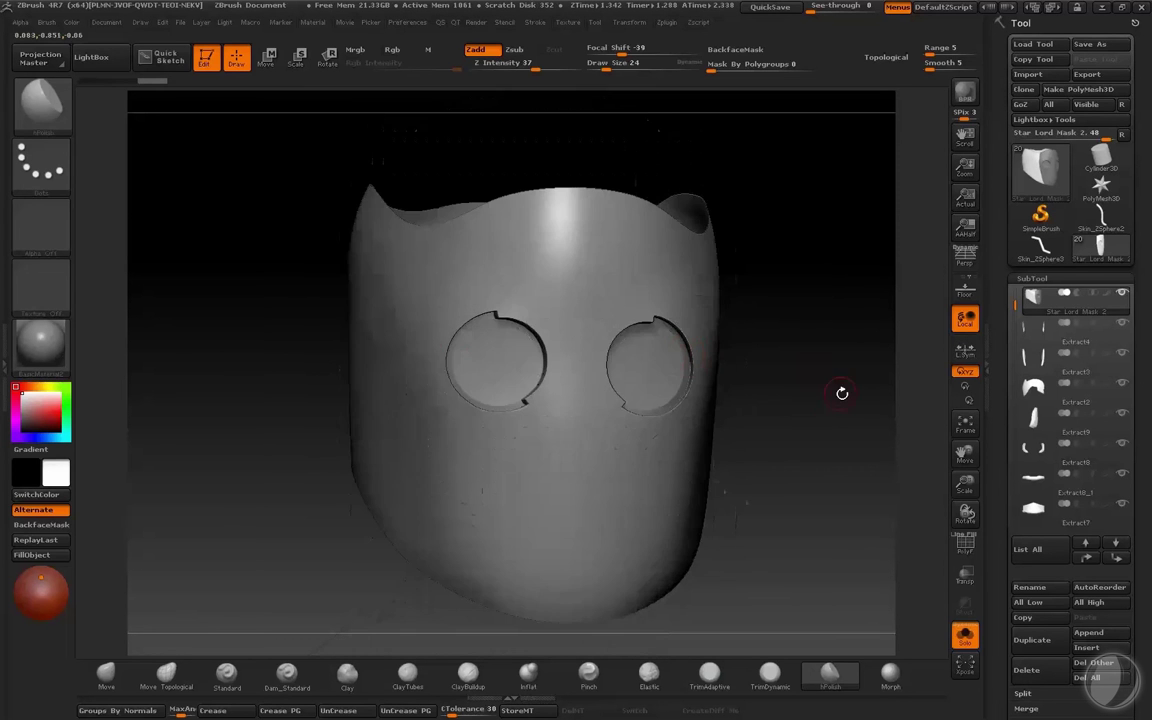
key("ctrl+shift+d")
key("shift+f")
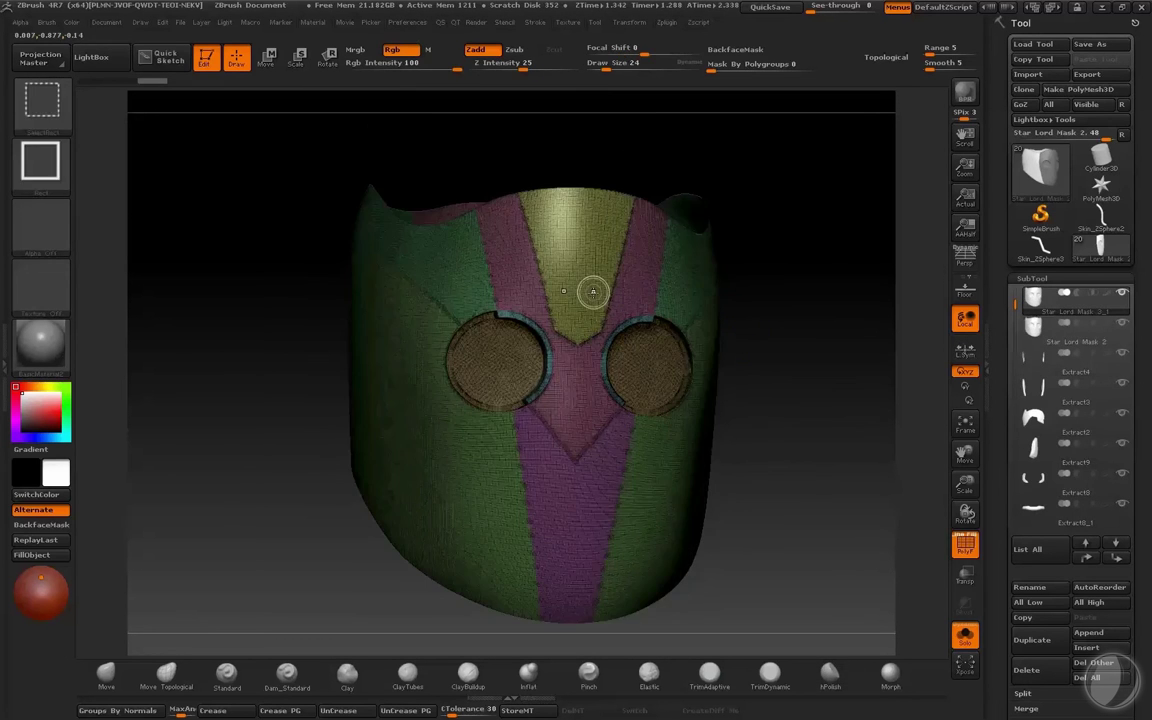
Step: Isolate the V-shaped forehead polygroup on the duplicate, clean up its border, and bring back the whole shell
left_click(591, 290, "ctrl+shift")
left_click_drag(800, 380, 808, 446, "alt")
left_click(808, 446, "ctrl+shift")
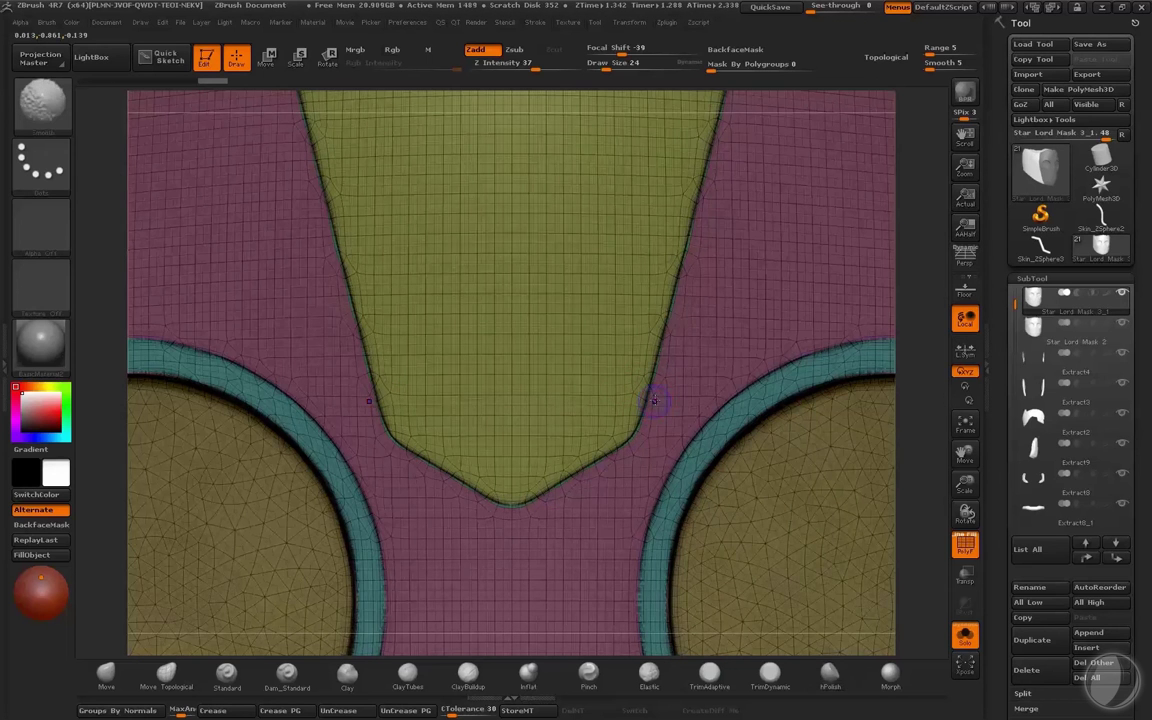
Step: Choose the Dam_Standard brush and try a groove along the side edge of the V-shaped forehead polygroup
key("shift+f")
left_click(286, 676)
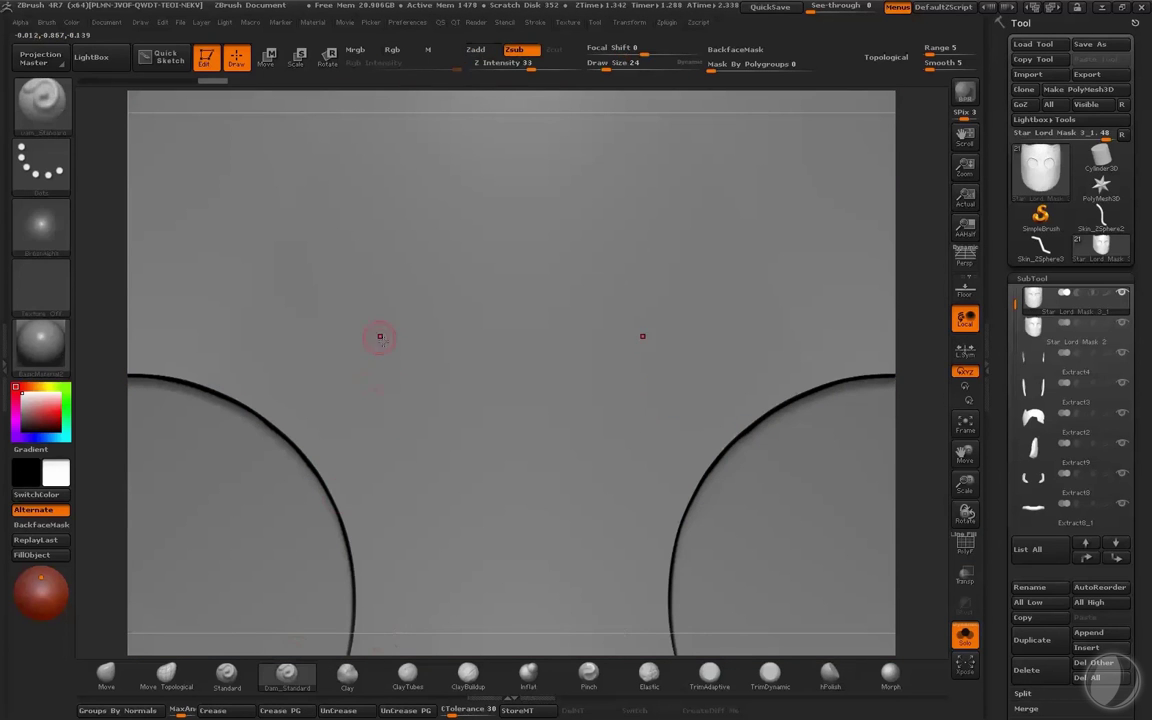
key("shift+f")
left_click_drag(350, 306, 372, 400)
key("shift+f")
key("ctrl+z")
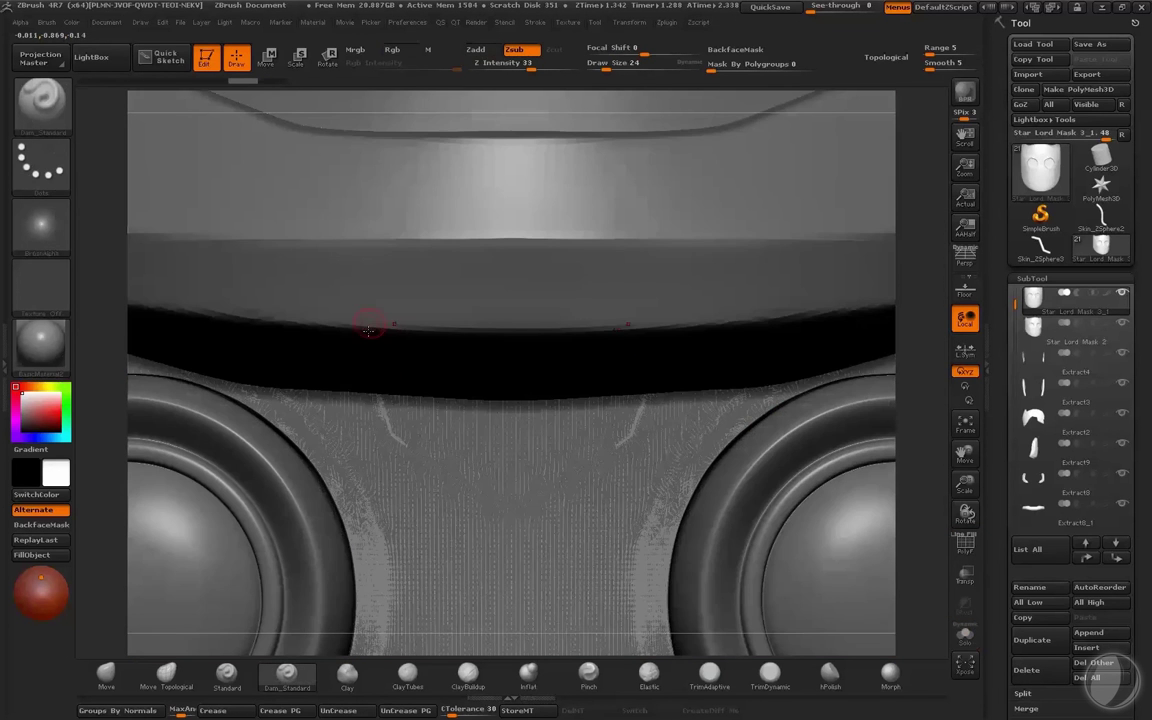
key("shift+f")
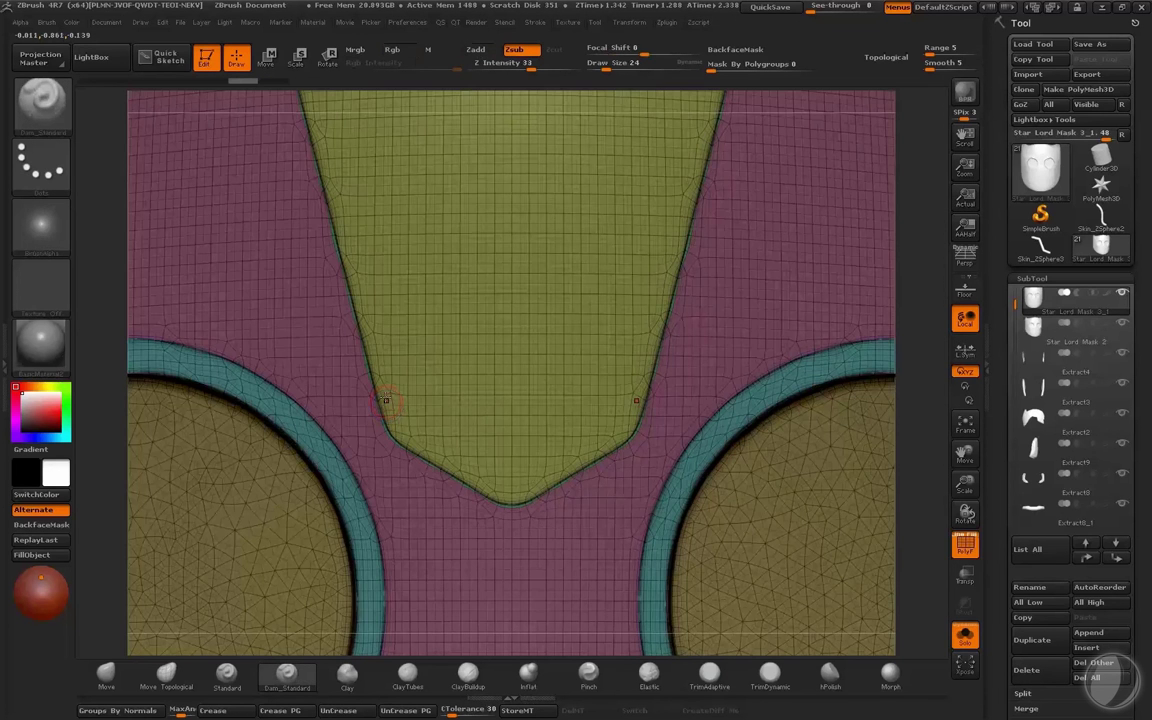
Step: Carve a groove along the V polygroup's border between the eyes and hide the original shell subtool
mouse_move(344, 284)
left_mouse_down()
mouse_move(368, 405)
mouse_move(513, 504)
left_mouse_up()
key("shift+f")
key("alt+s")
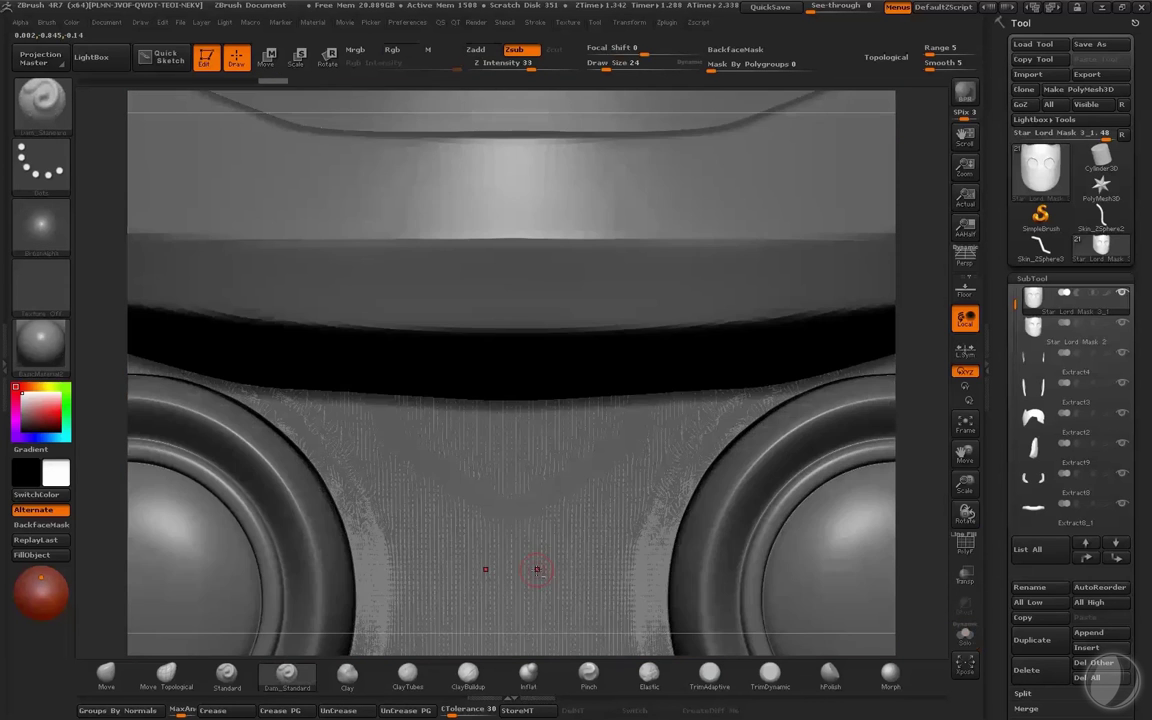
key("f")
left_click(1118, 326)
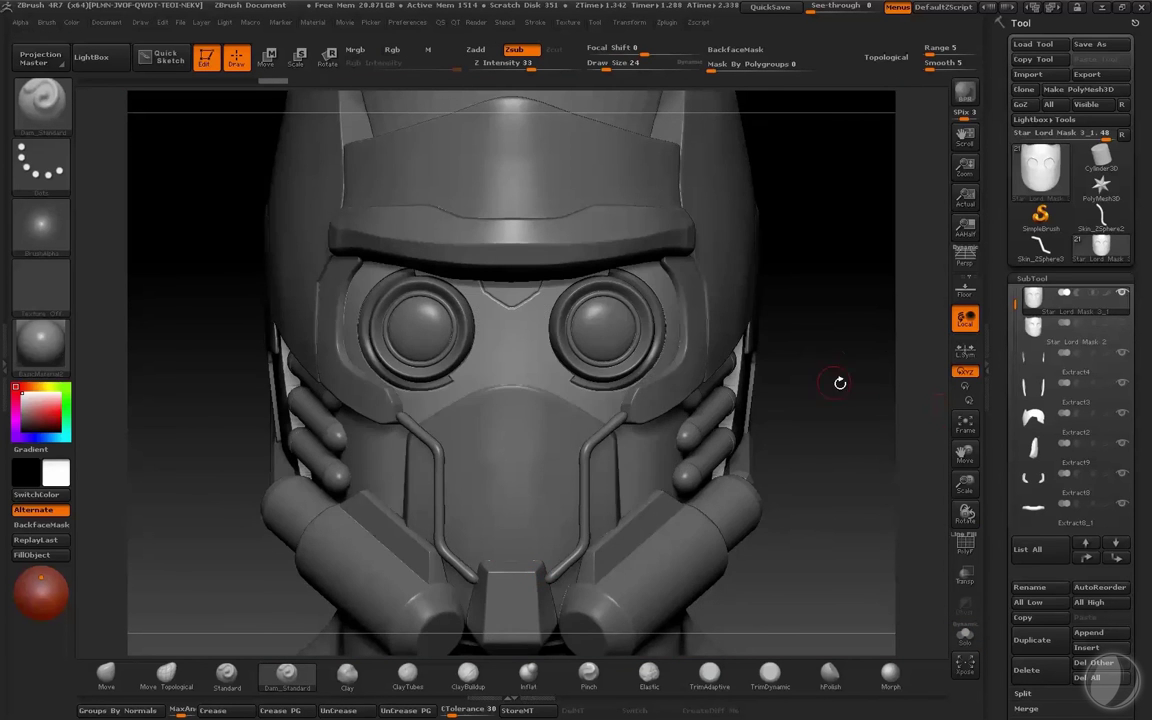
mouse_move(840, 383)
left_mouse_down()
mouse_move(866, 375)
mouse_move(846, 389)
left_mouse_up()
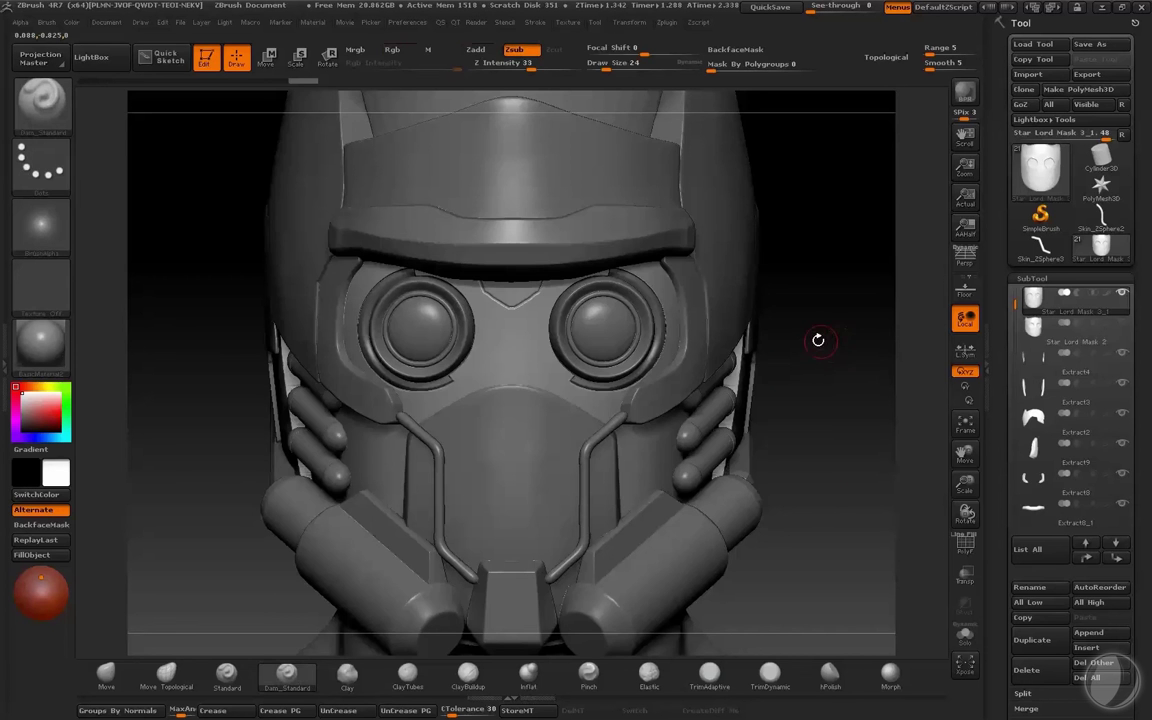
Step: On the isolated duplicate shell, try carving a finer groove down the V's side edges with draw size 13
key("alt+s")
mouse_move(830, 352)
left_mouse_down("alt")
mouse_move(882, 321)
mouse_move(828, 450)
left_mouse_up("alt")
mouse_move(828, 450)
left_mouse_down()
mouse_move(861, 399)
mouse_move(851, 413)
mouse_move(882, 420)
mouse_move(890, 460)
mouse_move(902, 412)
mouse_move(1001, 359)
mouse_move(1057, 345)
left_mouse_up()
key("shift+f")
mouse_move(865, 185)
left_mouse_down("shift")
mouse_move(688, 152)
mouse_move(548, 168)
mouse_move(481, 159)
mouse_move(440, 176)
mouse_move(548, 147)
mouse_move(566, 152)
mouse_move(504, 152)
mouse_move(848, 167)
left_mouse_up("shift")
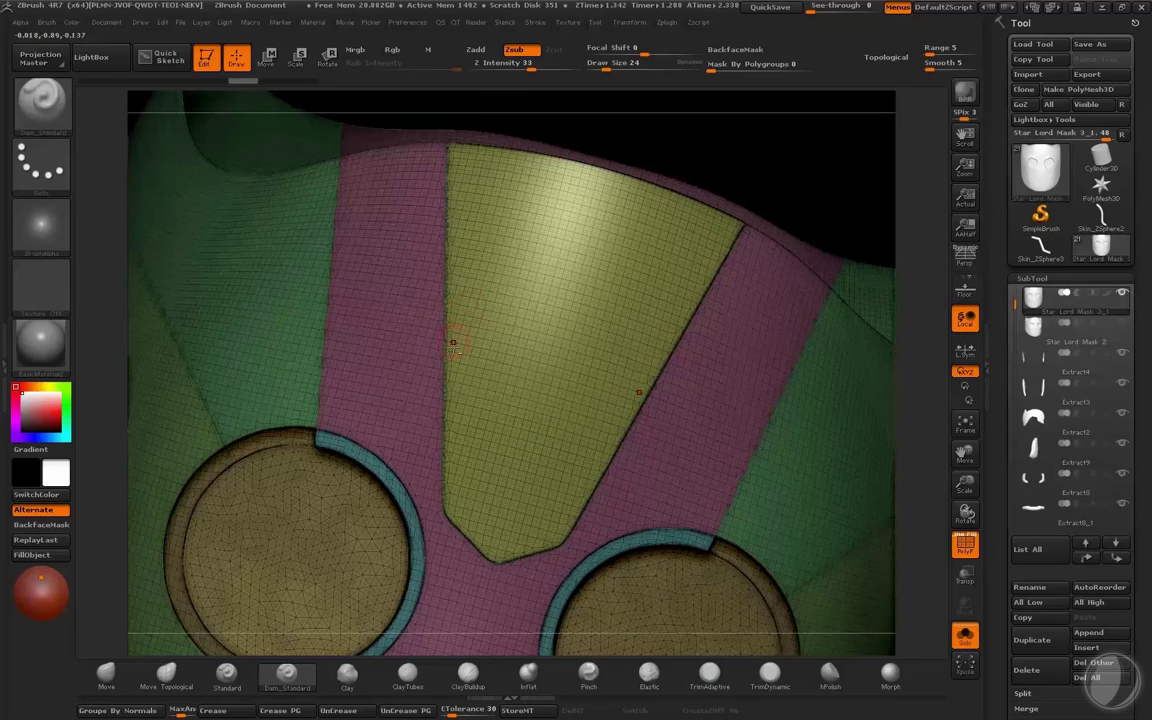
key("s")
left_click_drag(434, 382, 444, 455)
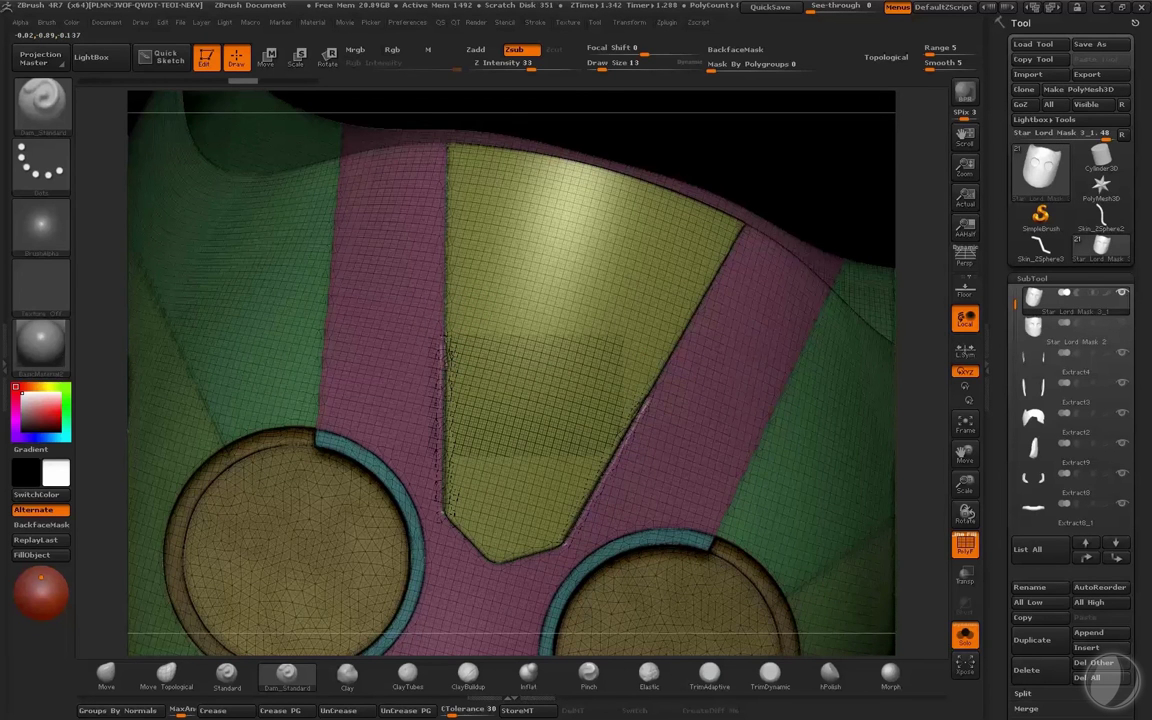
key("shift+f")
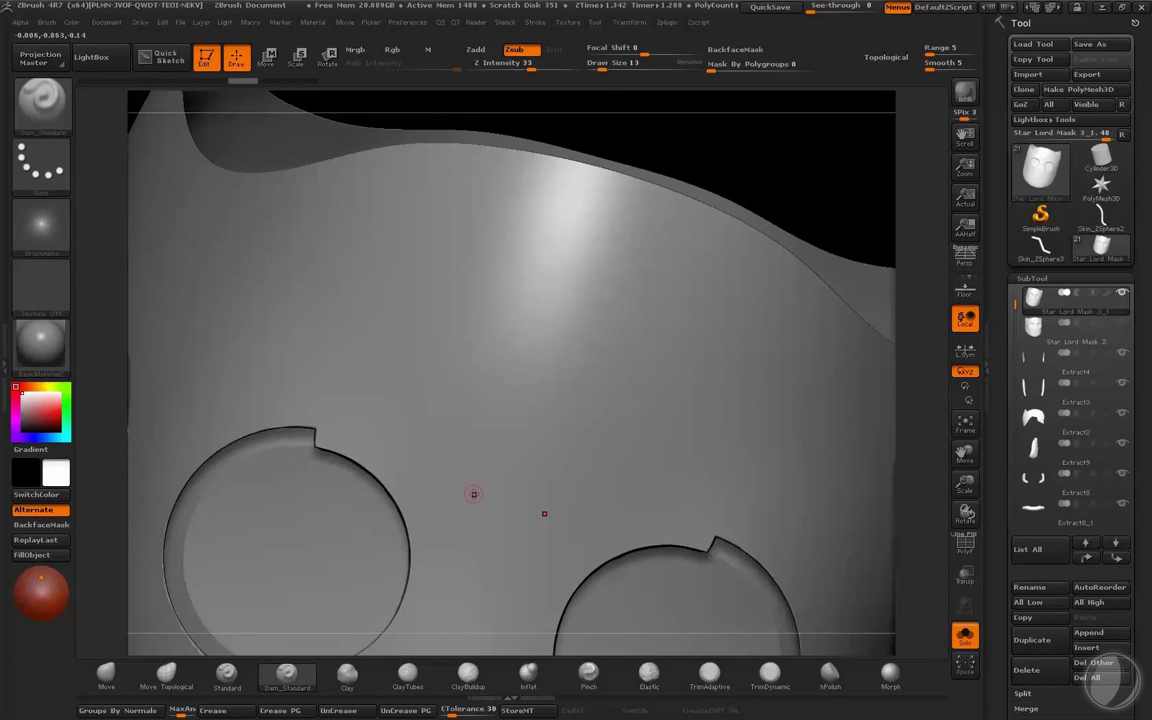
key("shift+f")
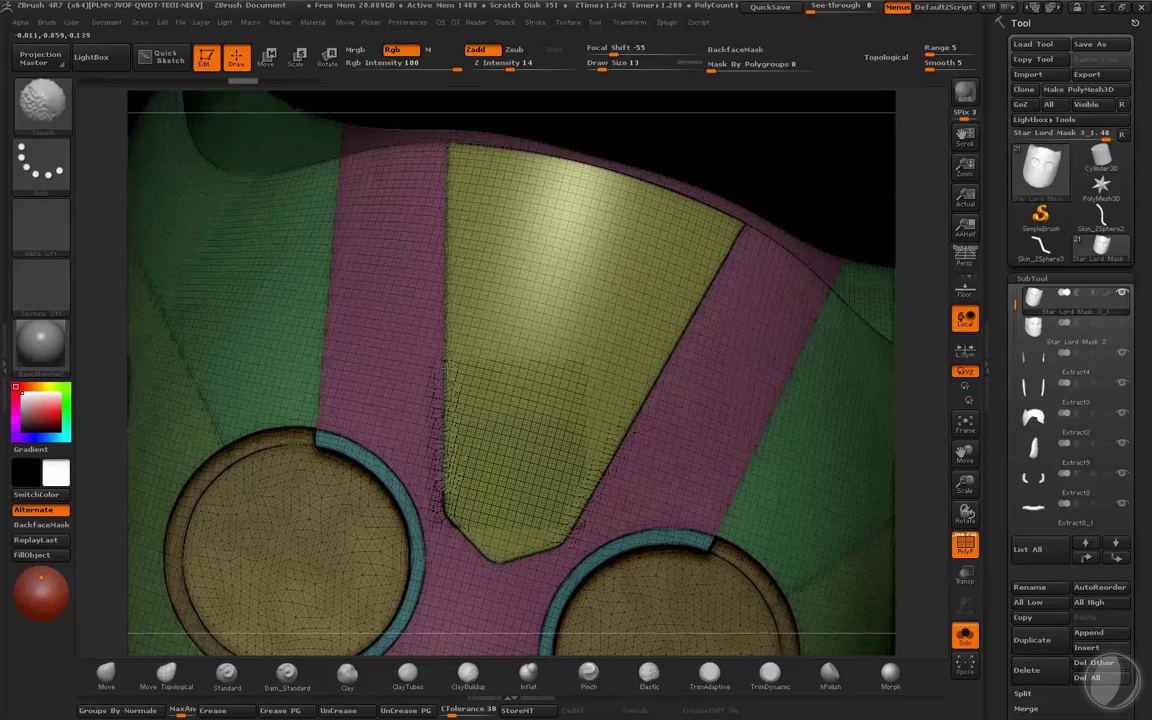
left_click_drag(445, 412, 443, 338)
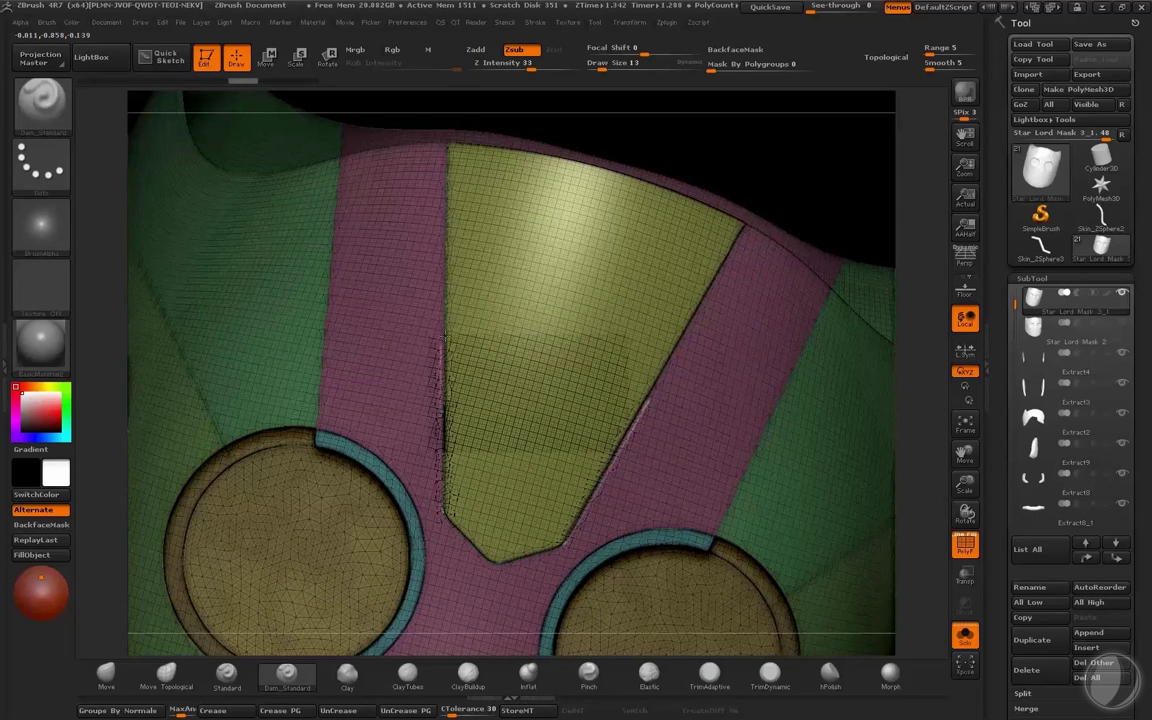
key("shift+f")
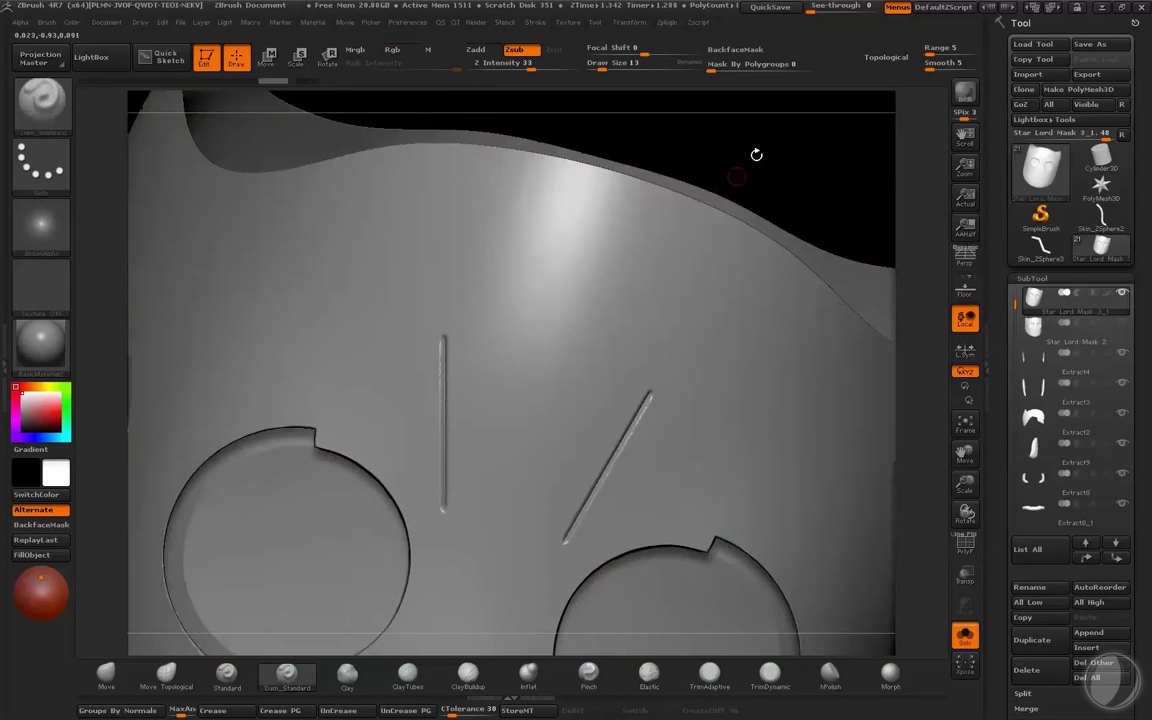
left_click_drag(777, 146, 777, 270, "alt")
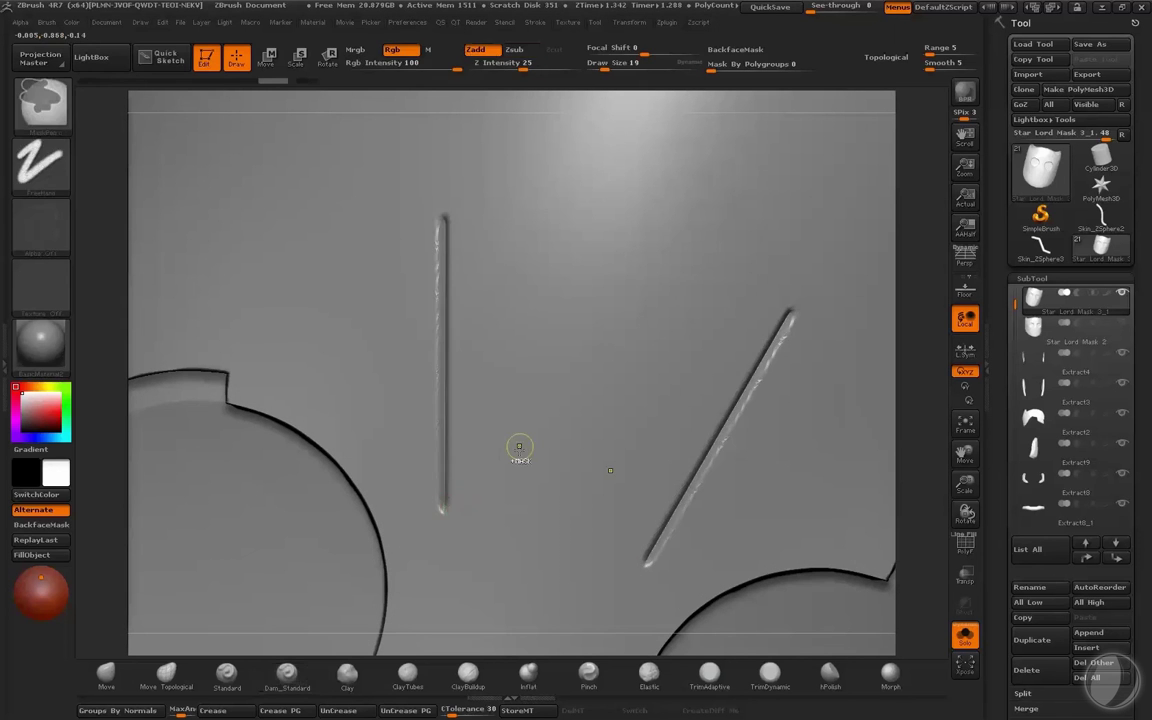
Step: Subdivide the duplicated shell to a denser mesh for carving along the V polygroup's border
key("shift+d")
key("ctrl+d")
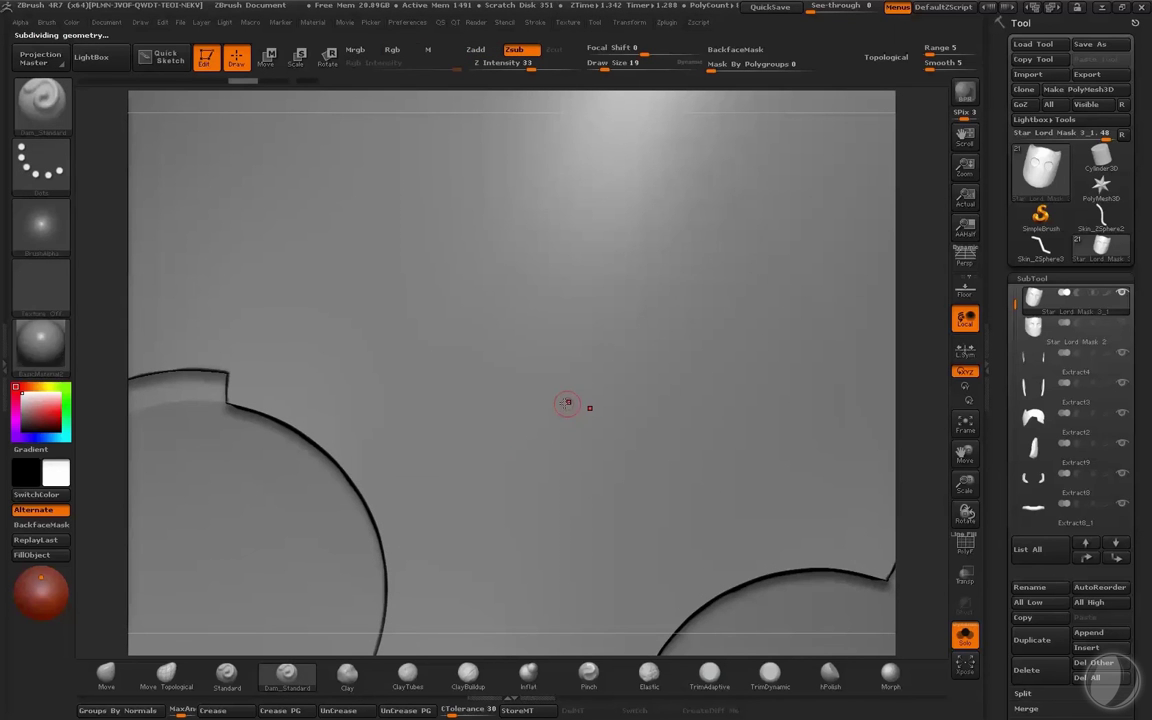
key("shift+f")
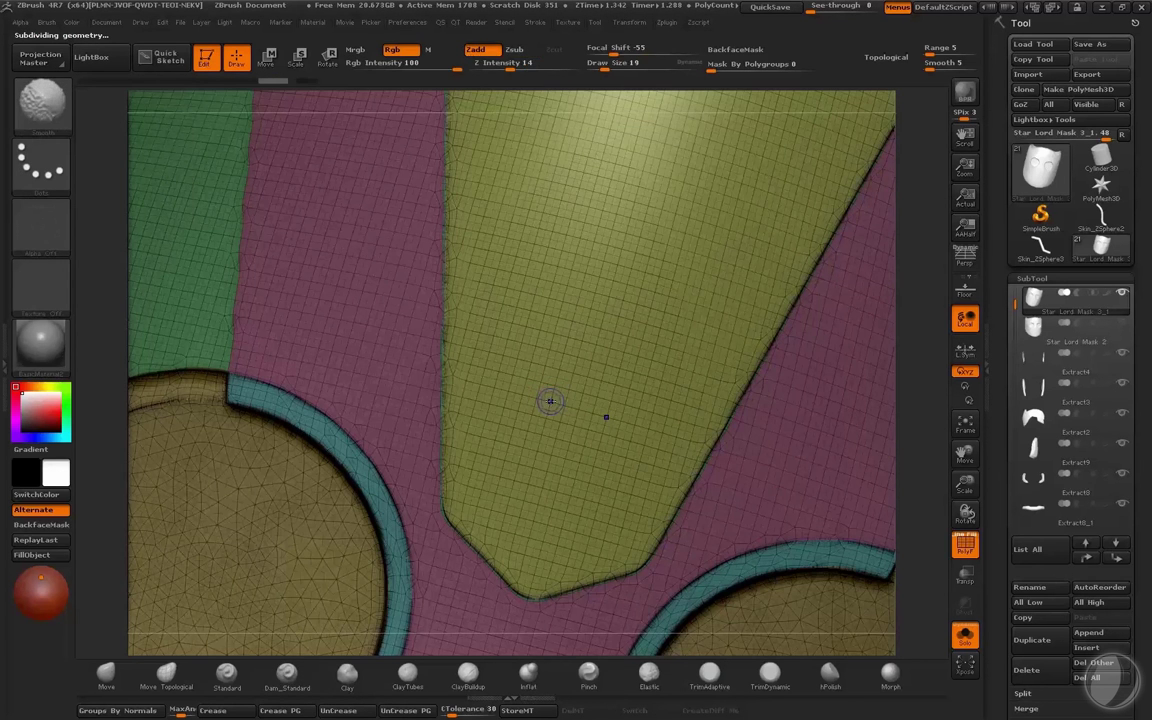
key("shift+g")
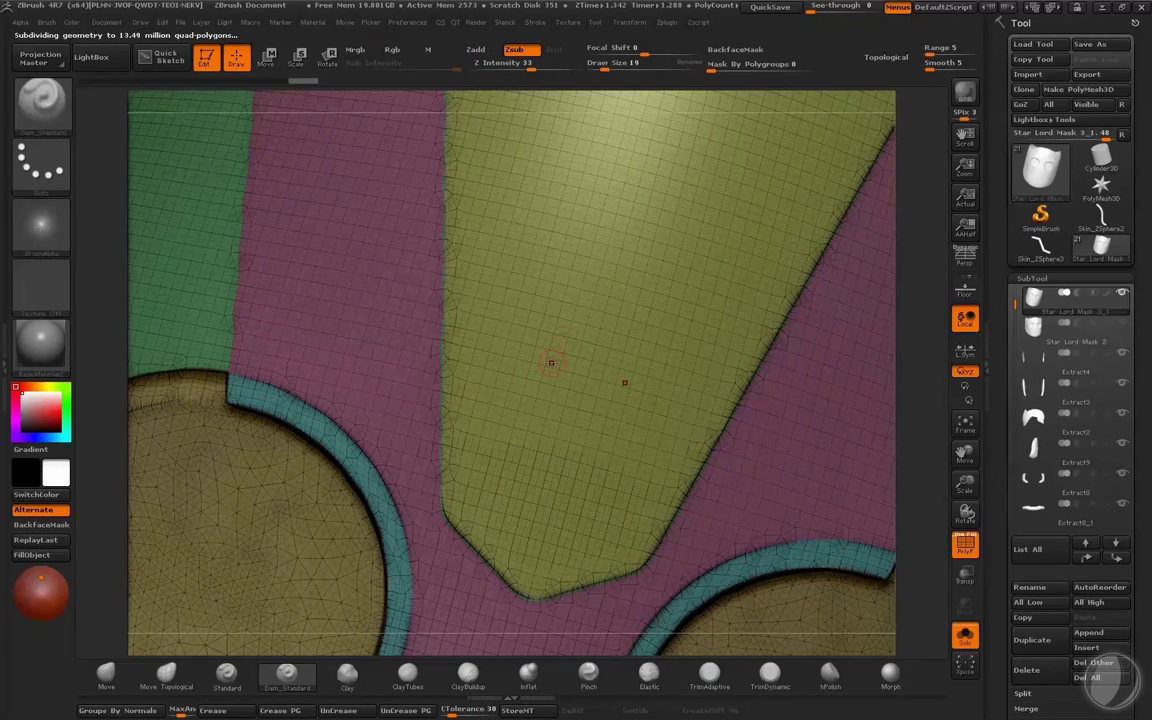
key("shift+f")
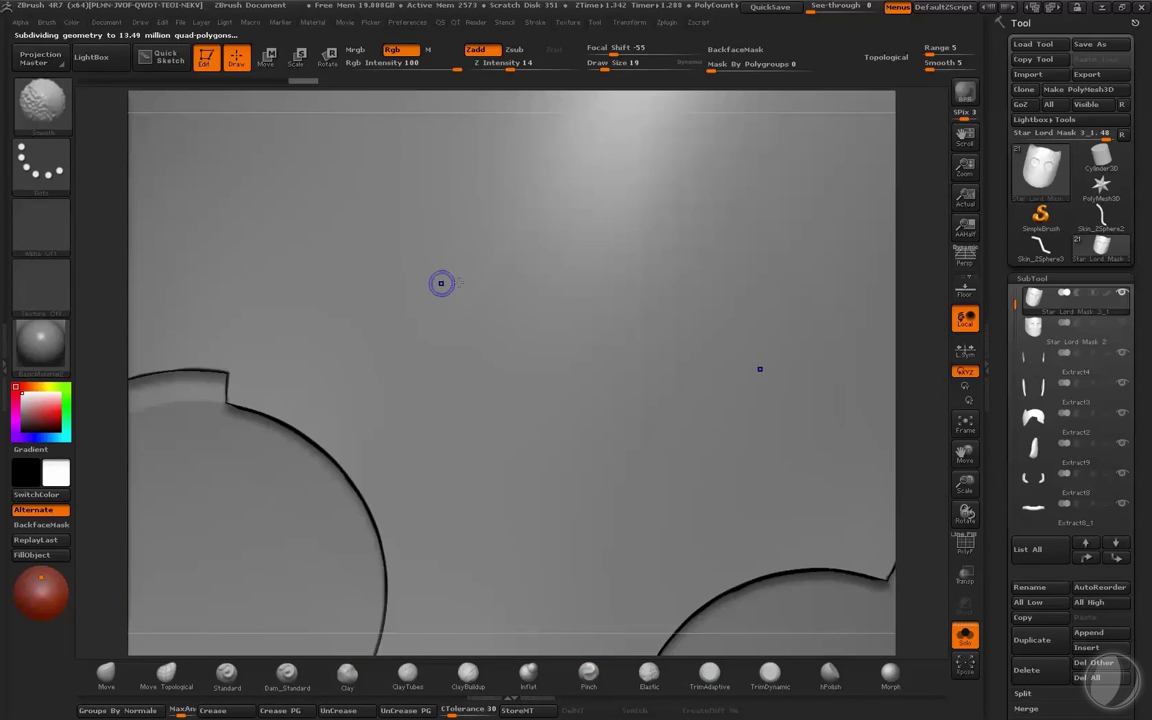
key("shift+f")
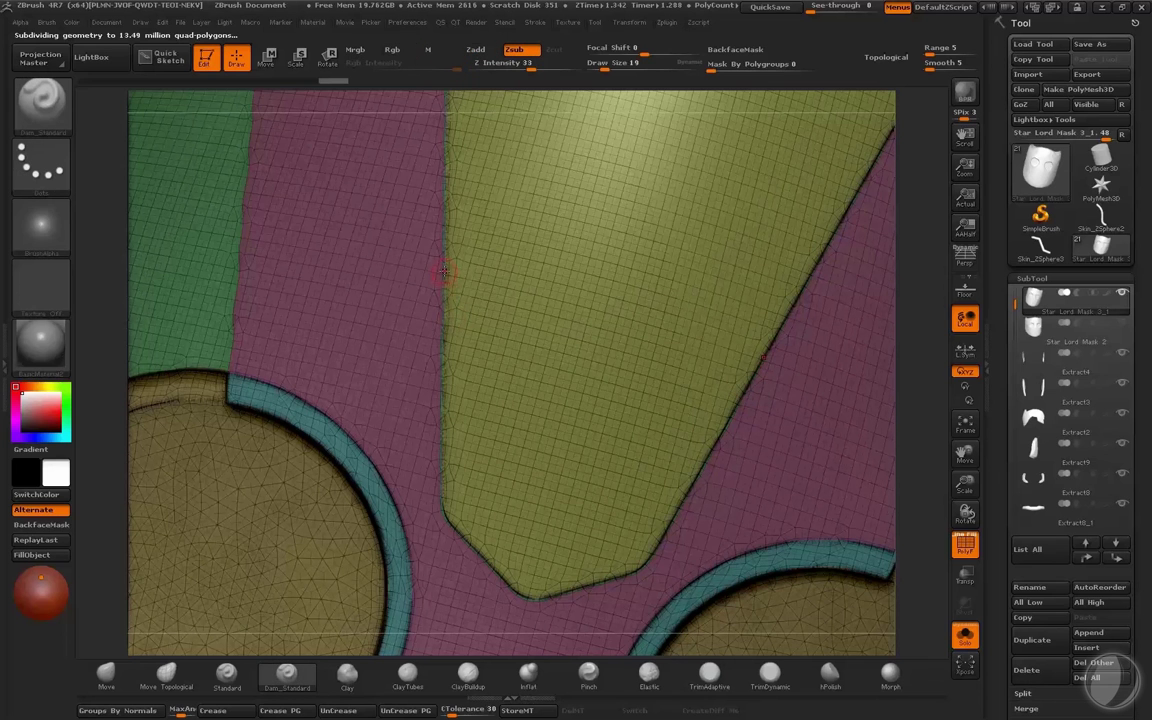
Step: Try carving a groove around the V's sides and tip on the denser mesh with draw size 19
mouse_move(443, 272)
left_mouse_down()
mouse_move(441, 505)
mouse_move(622, 577)
left_mouse_up()
key("shift+f")
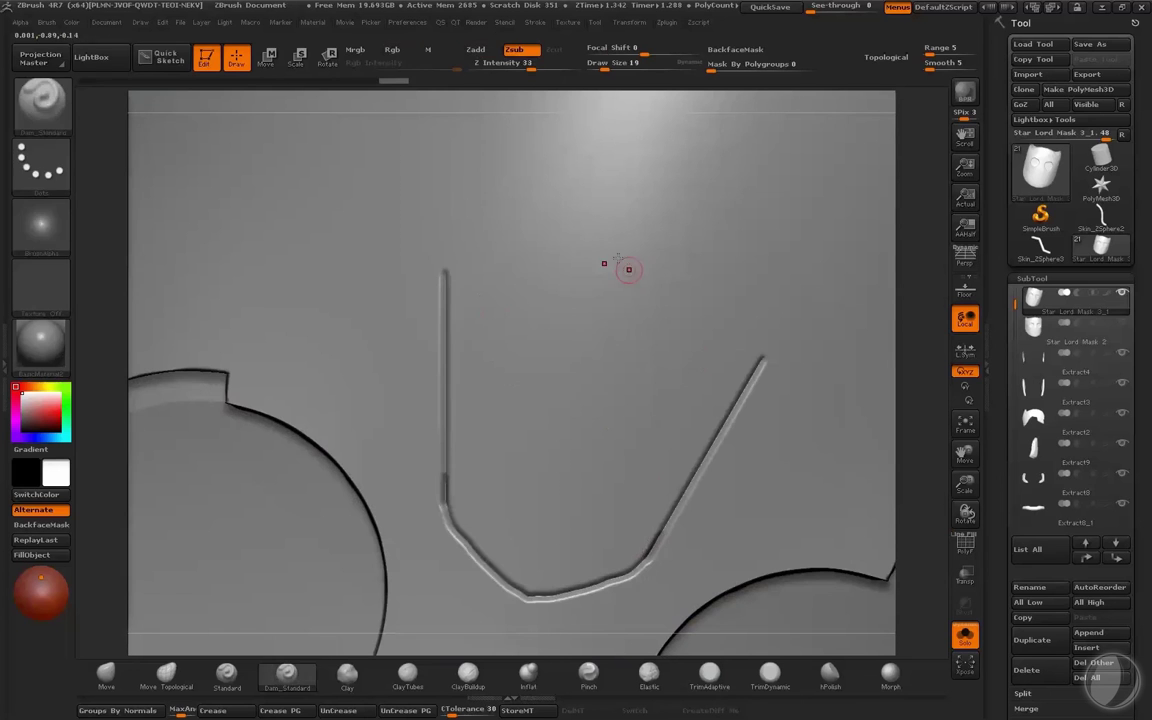
key("ctrl+z")
key("ctrl+z")
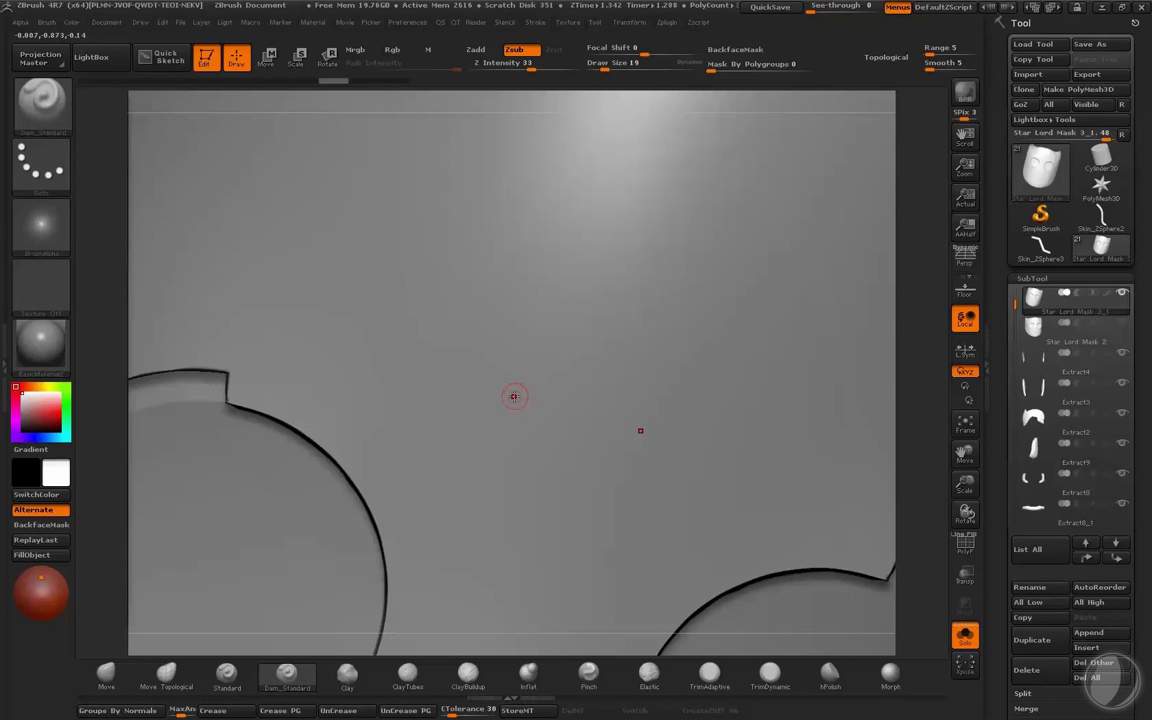
Step: Set the brush's LazyRadius to 100 and its draw size to 28, with the polygroups displayed
key("b")
key("v")
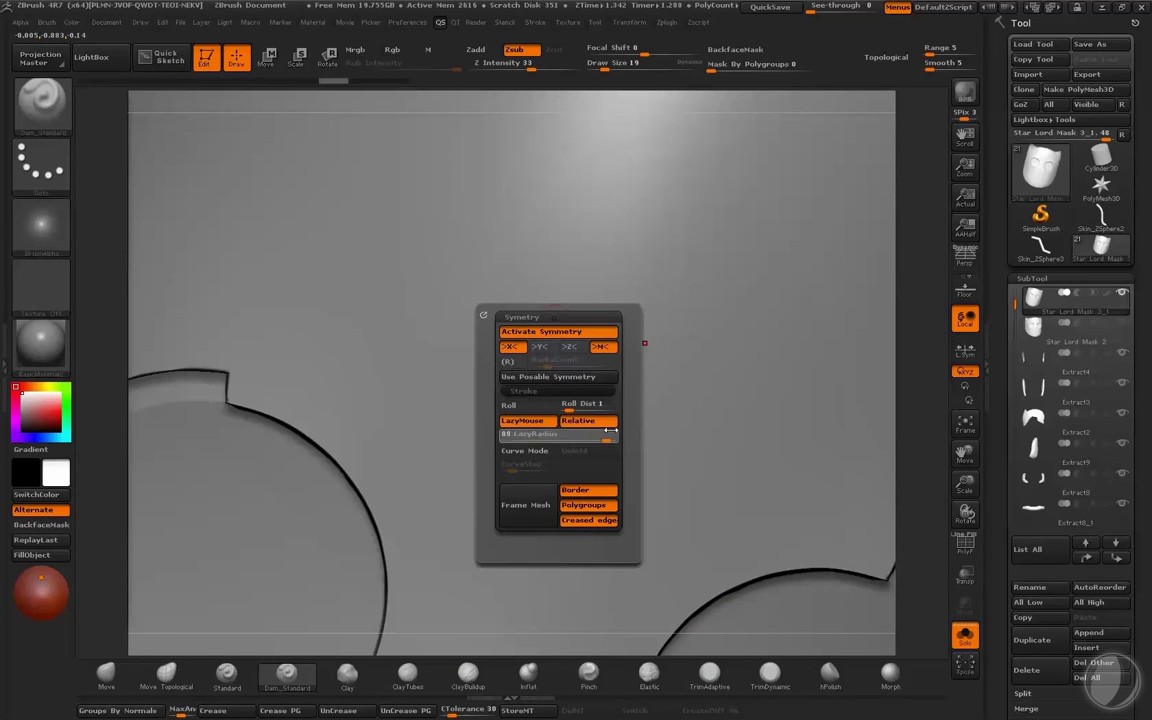
key("v")
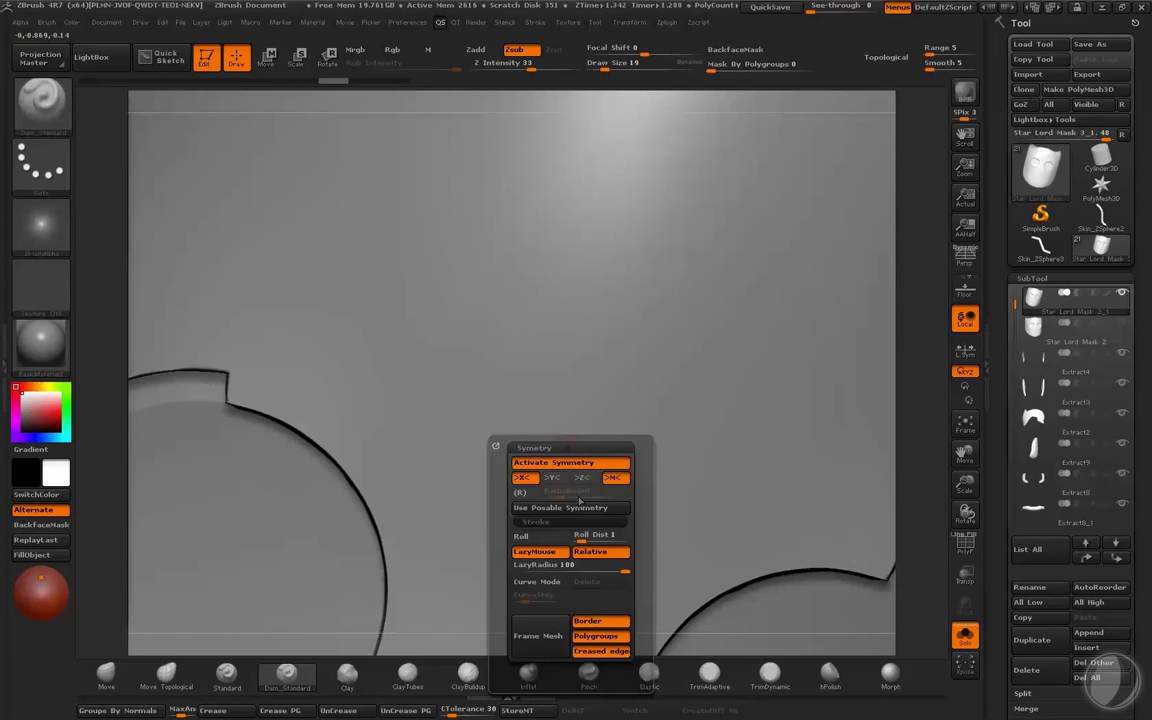
key("shift+f")
key("bracketright")
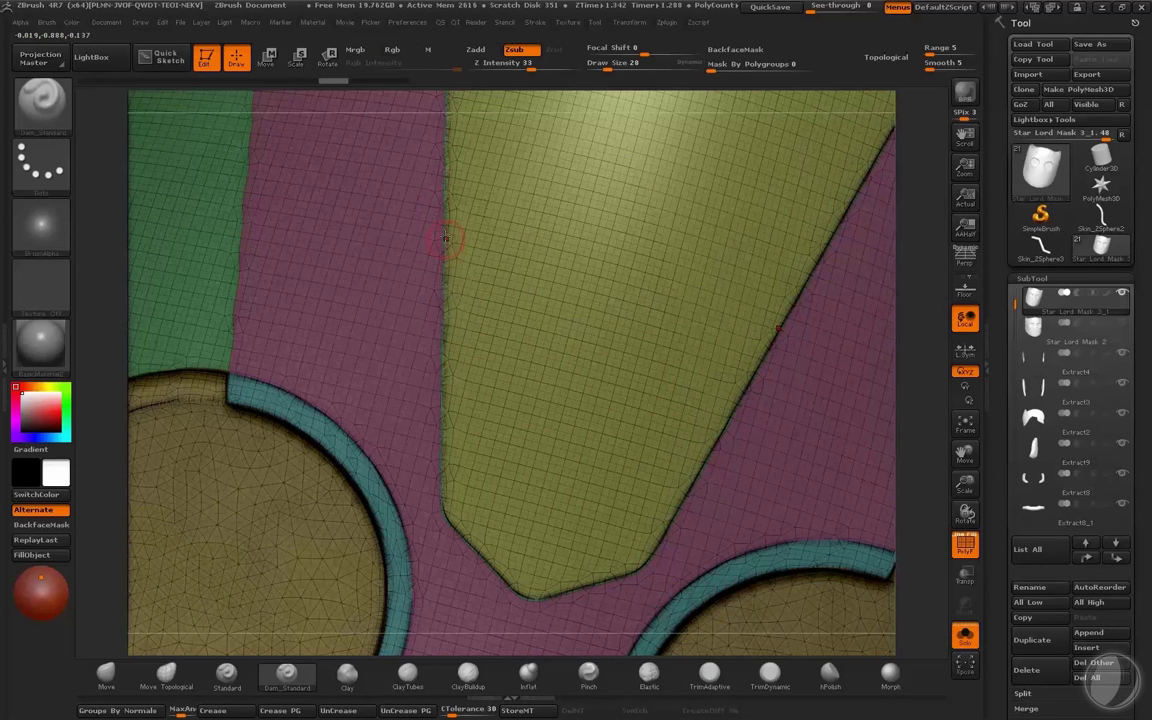
Step: Carve the symmetrical groove down the V polygroup's side edges and around its tip between the eye sockets
left_click_drag(445, 225, 448, 396)
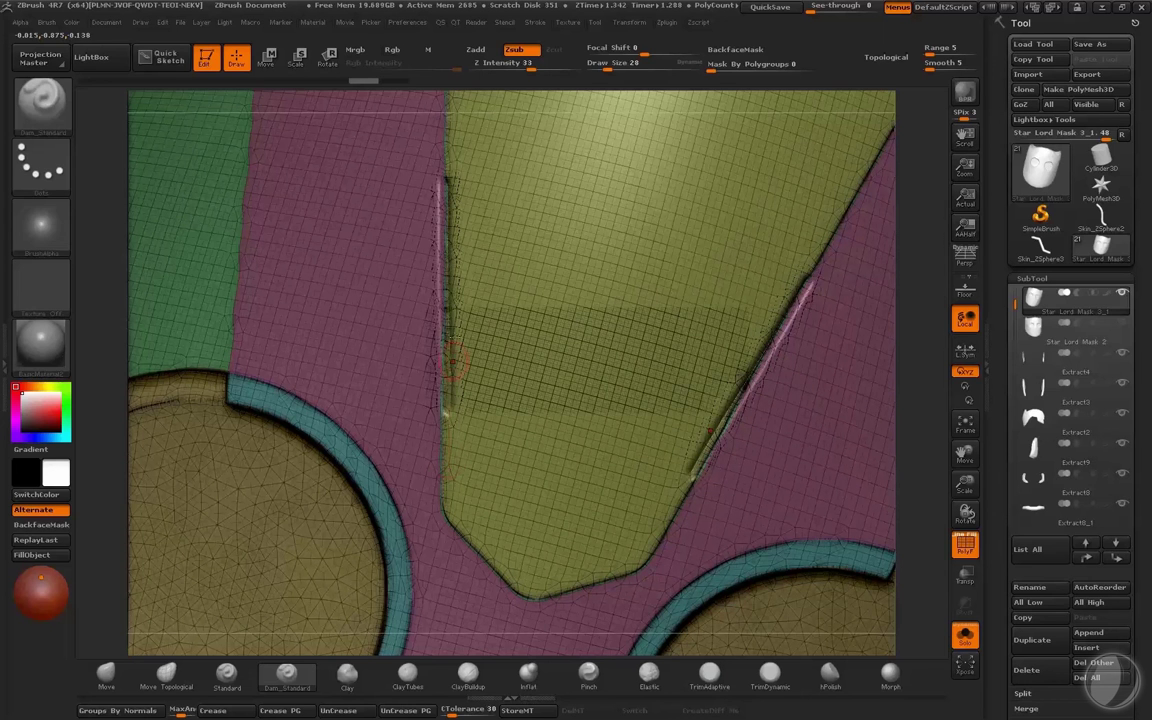
key("ctrl+z")
left_click_drag(446, 262, 443, 425)
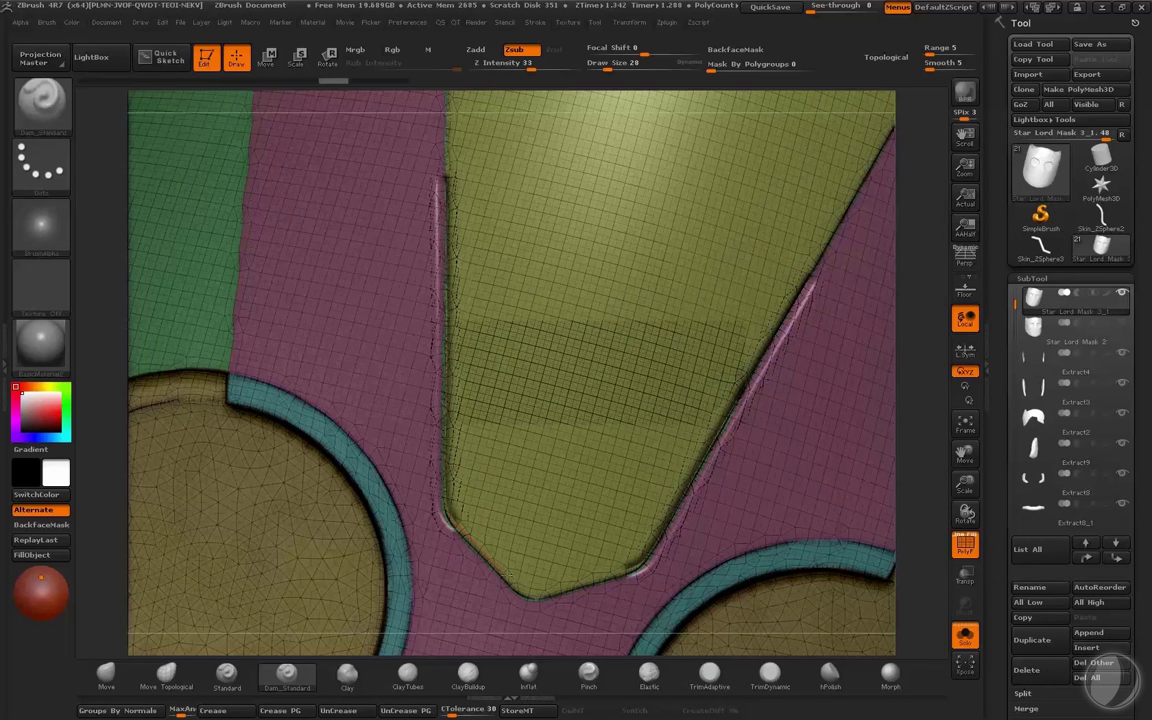
left_click_drag(539, 608, 556, 626)
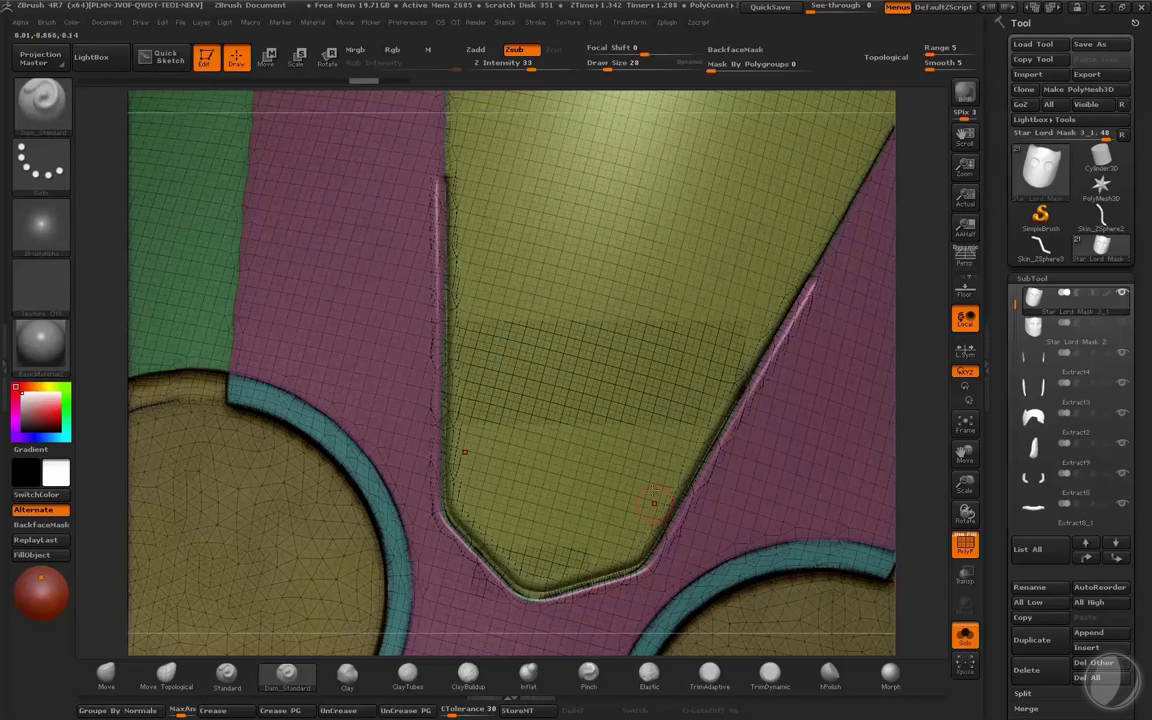
key("shift+f")
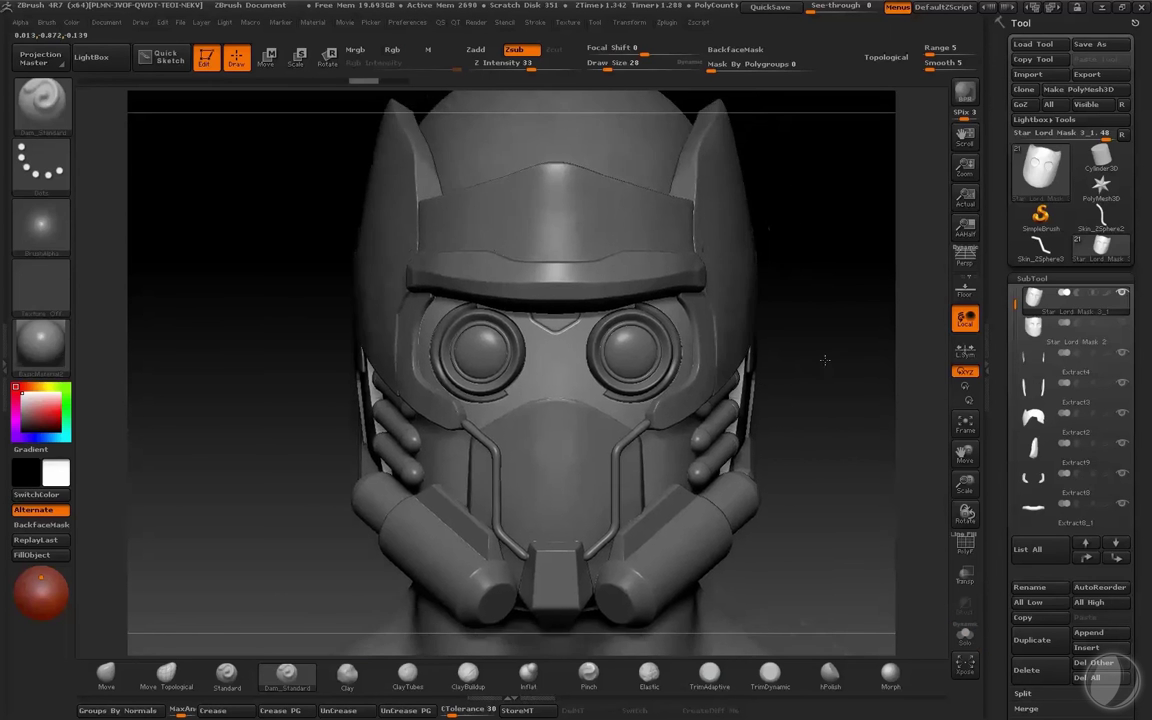
Step: Compare the V panel between the helmet's eyes with an enlarged view of the reference image in the photo viewer
mouse_move(824, 360)
left_mouse_down()
mouse_move(864, 342)
mouse_move(824, 371)
left_mouse_up()
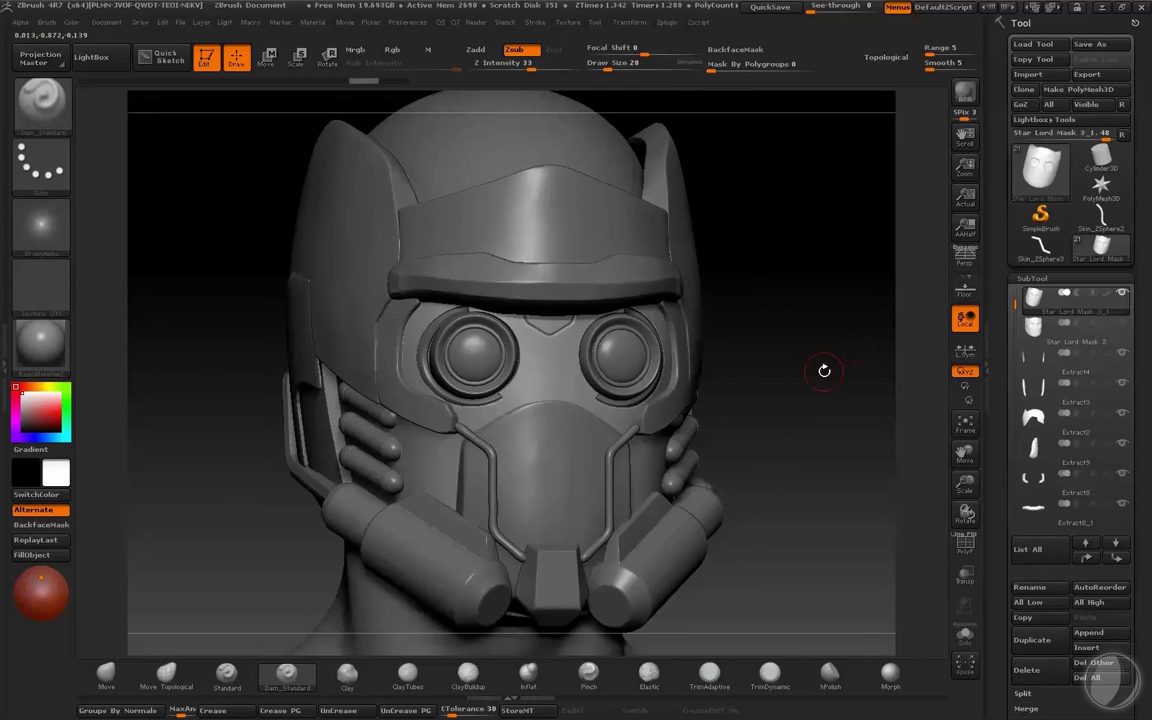
key("alt+Tab")
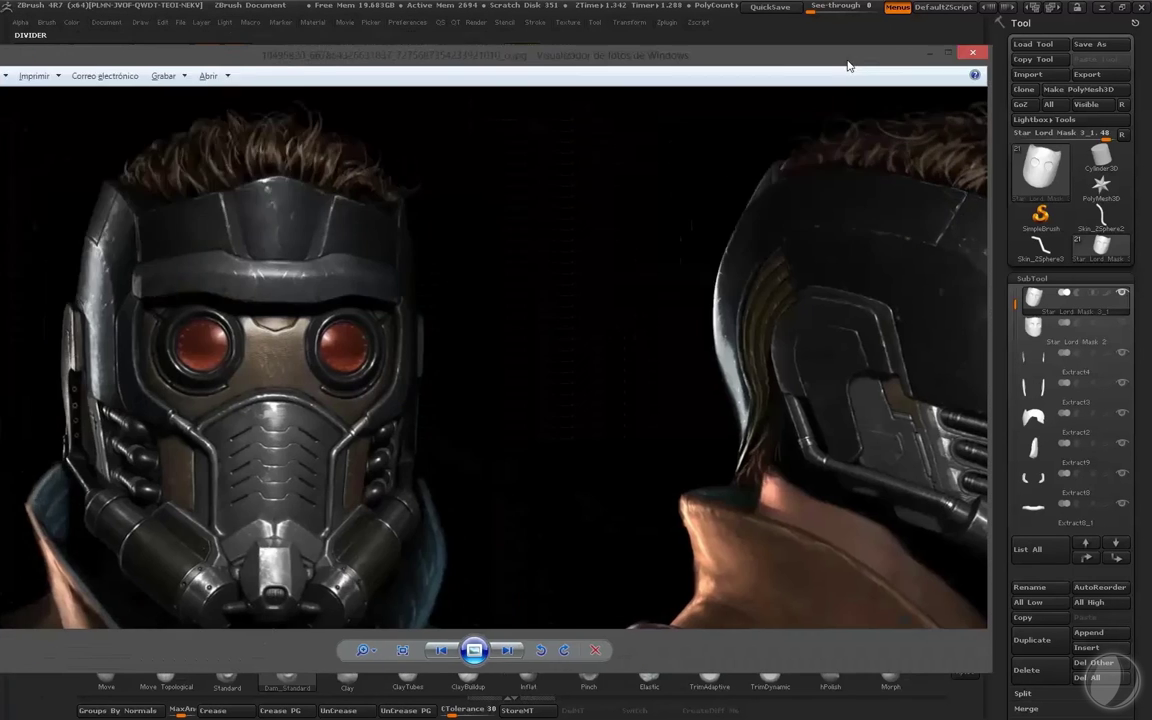
scroll(363, 350, "up", 2)
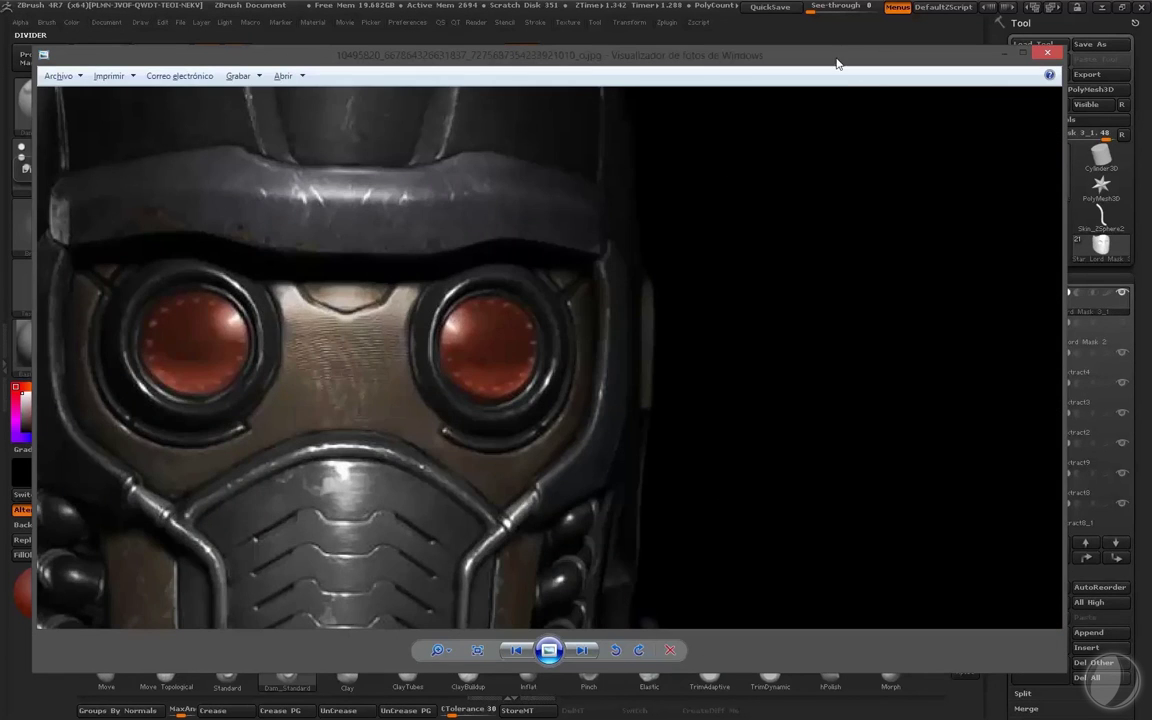
key("alt+Tab")
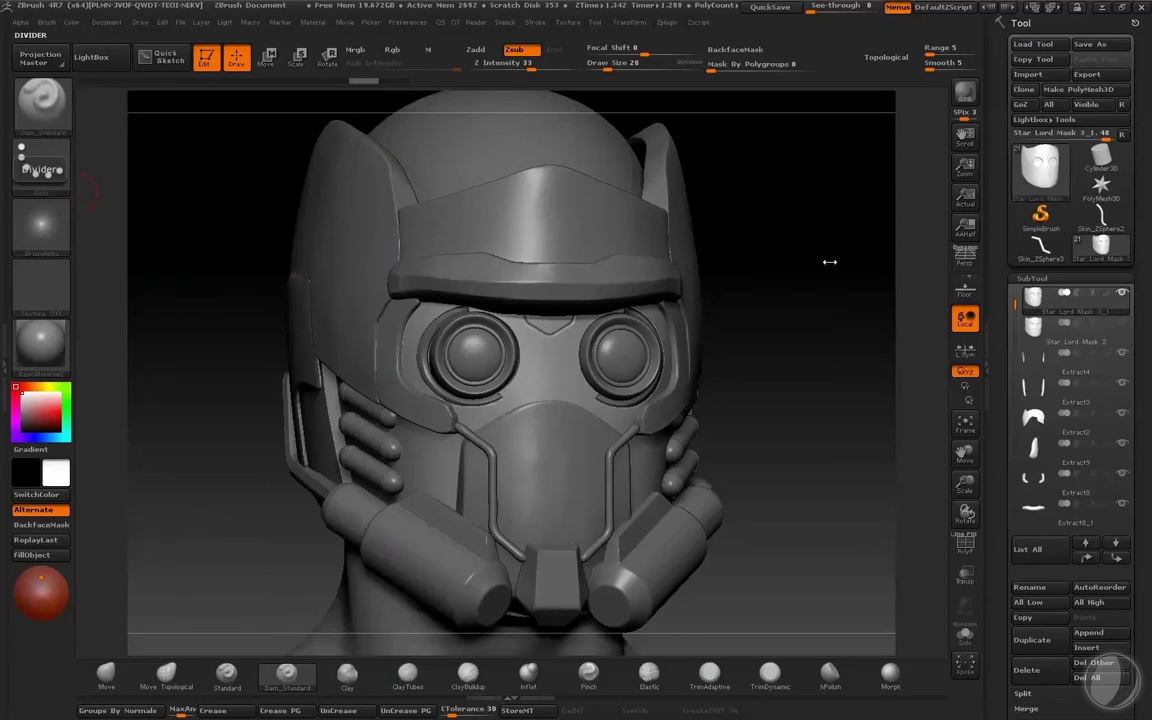
Step: Isolate the shell and permanently delete the old ungrooved subtool Star Lord Mask 2
left_click_drag(830, 262, 825, 392)
key("alt+s")
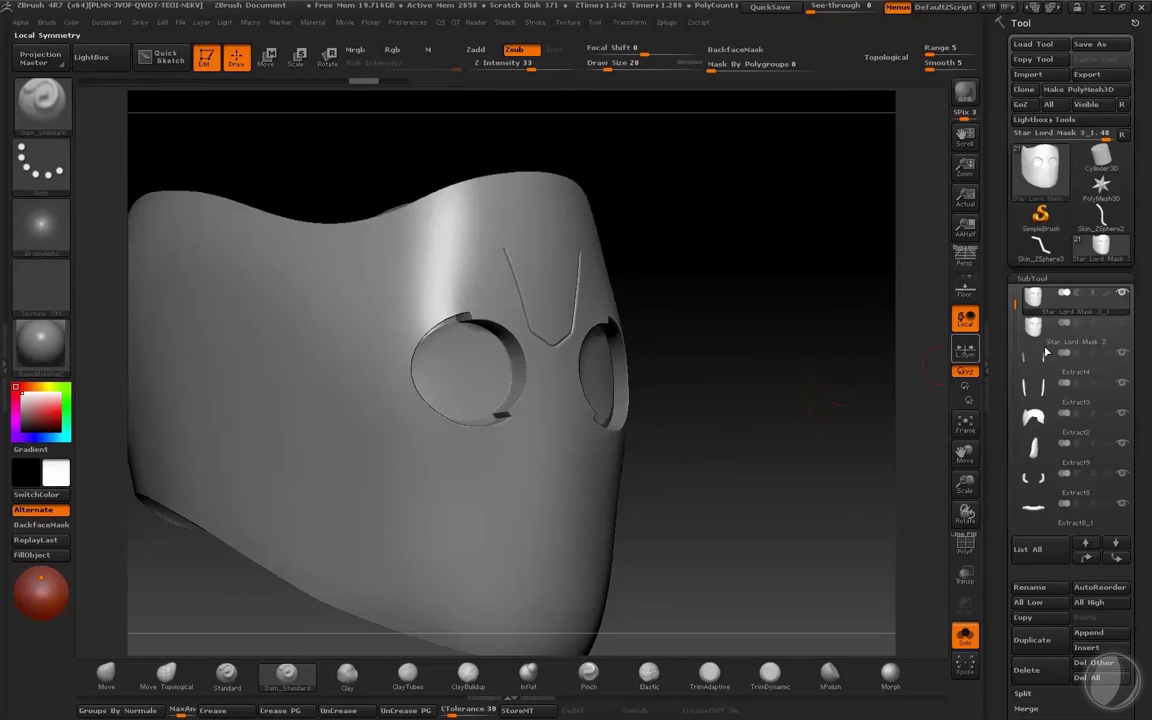
left_click(1046, 340)
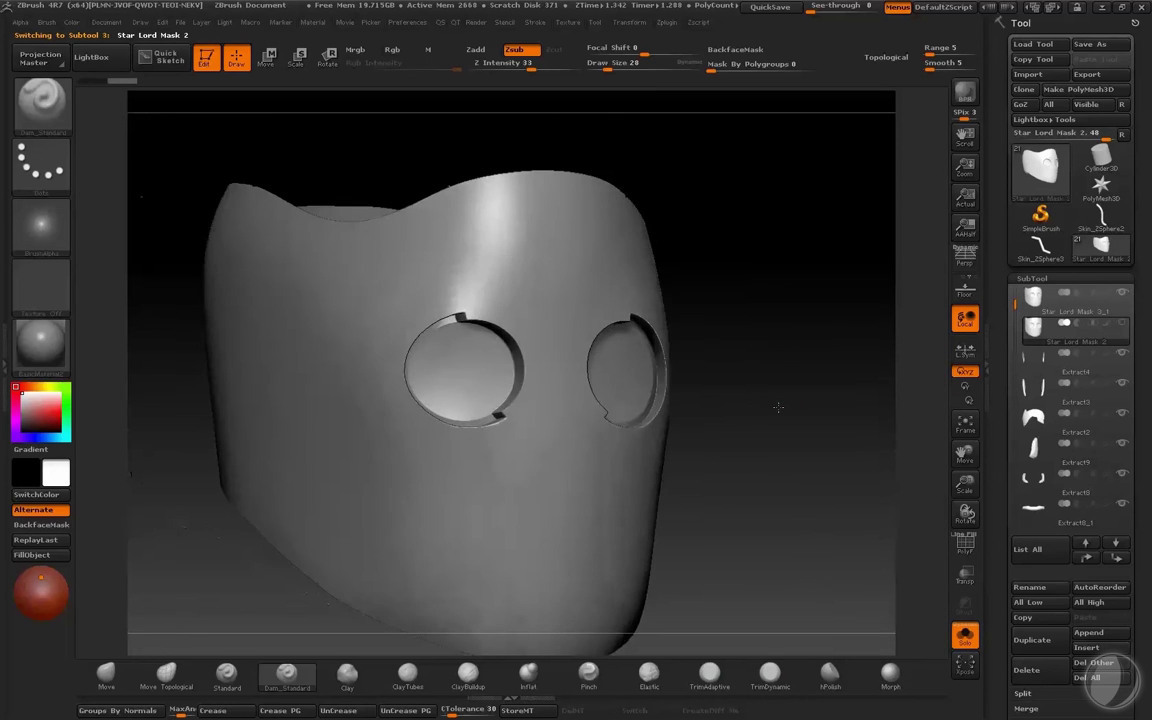
left_click_drag(778, 407, 768, 408)
left_click(1046, 672)
left_click(897, 700)
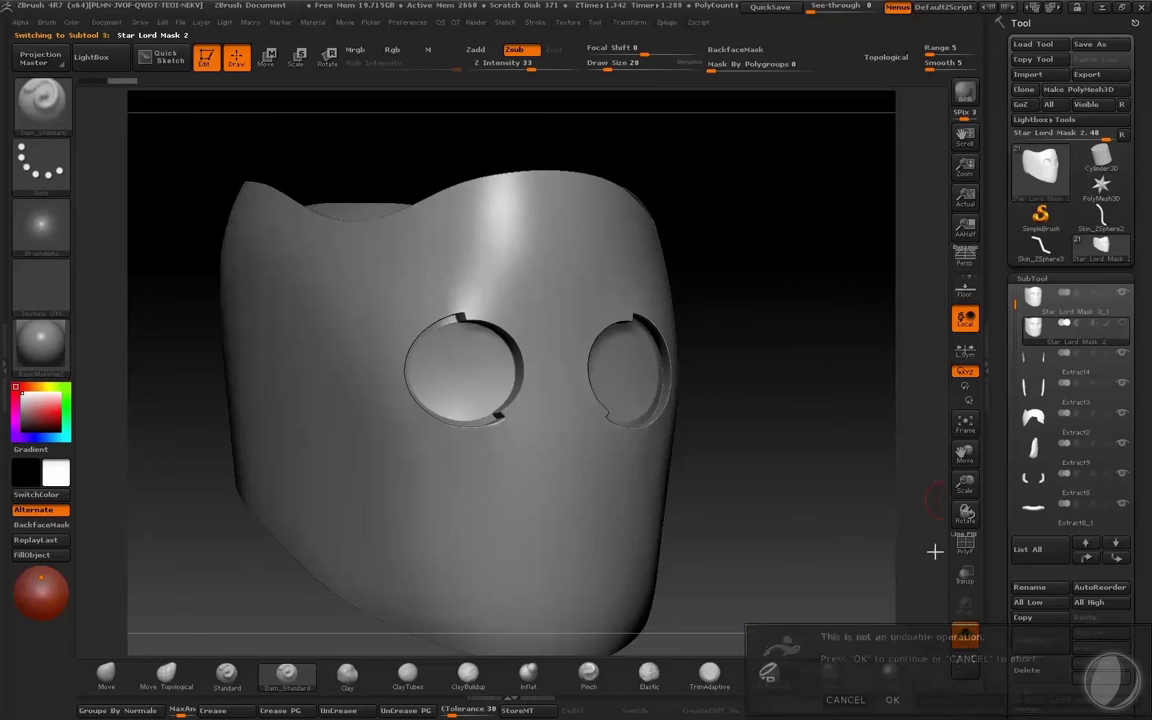
Step: Raise the grooved shell to subdivision level 5 and apply a Polish deformation to its surface
key("q")
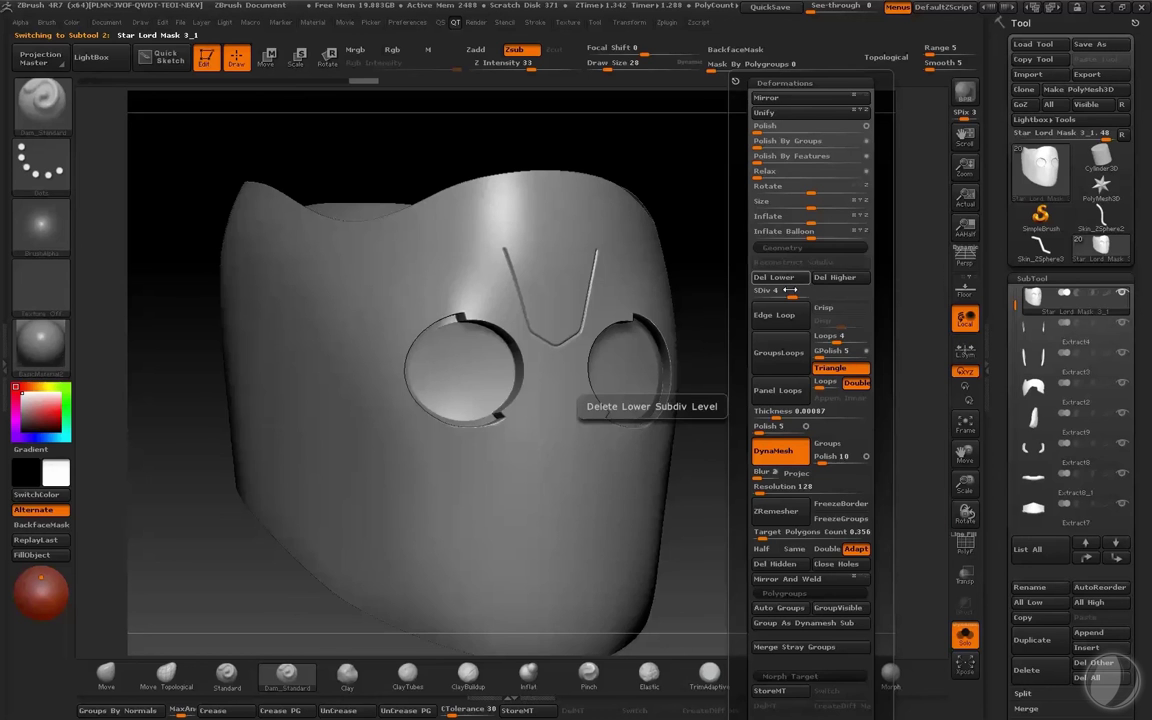
left_click_drag(794, 294, 806, 294)
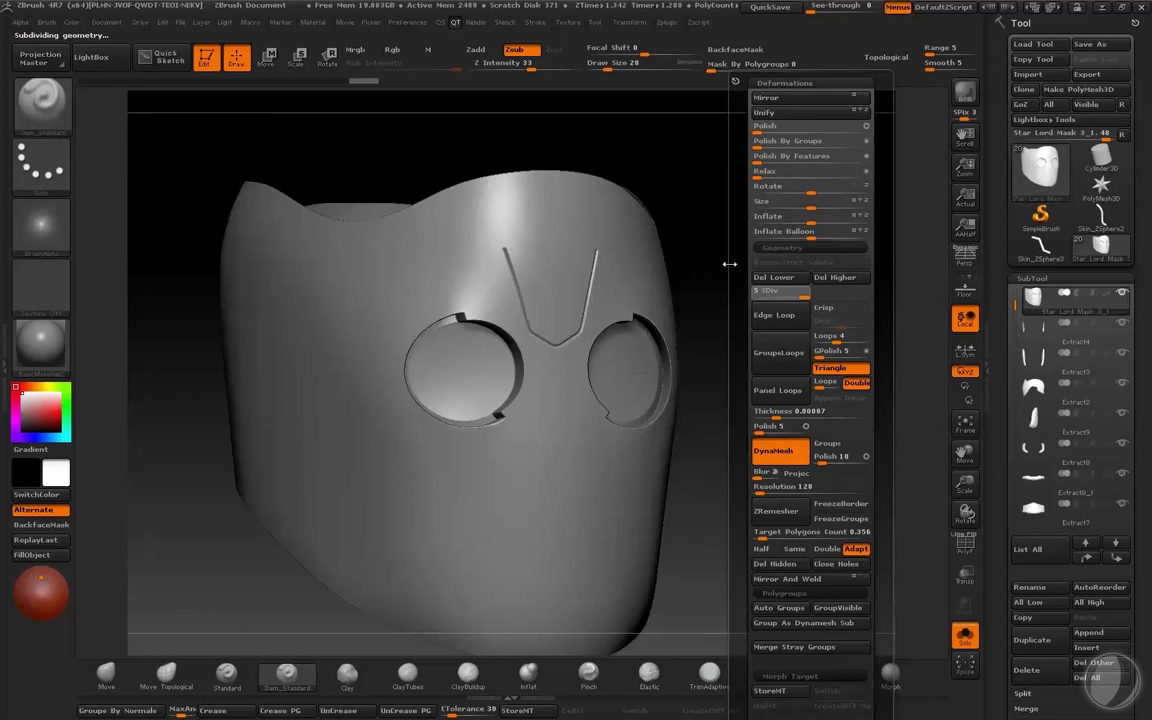
left_click_drag(807, 344, 788, 304, "shift")
key("q")
left_click(782, 131)
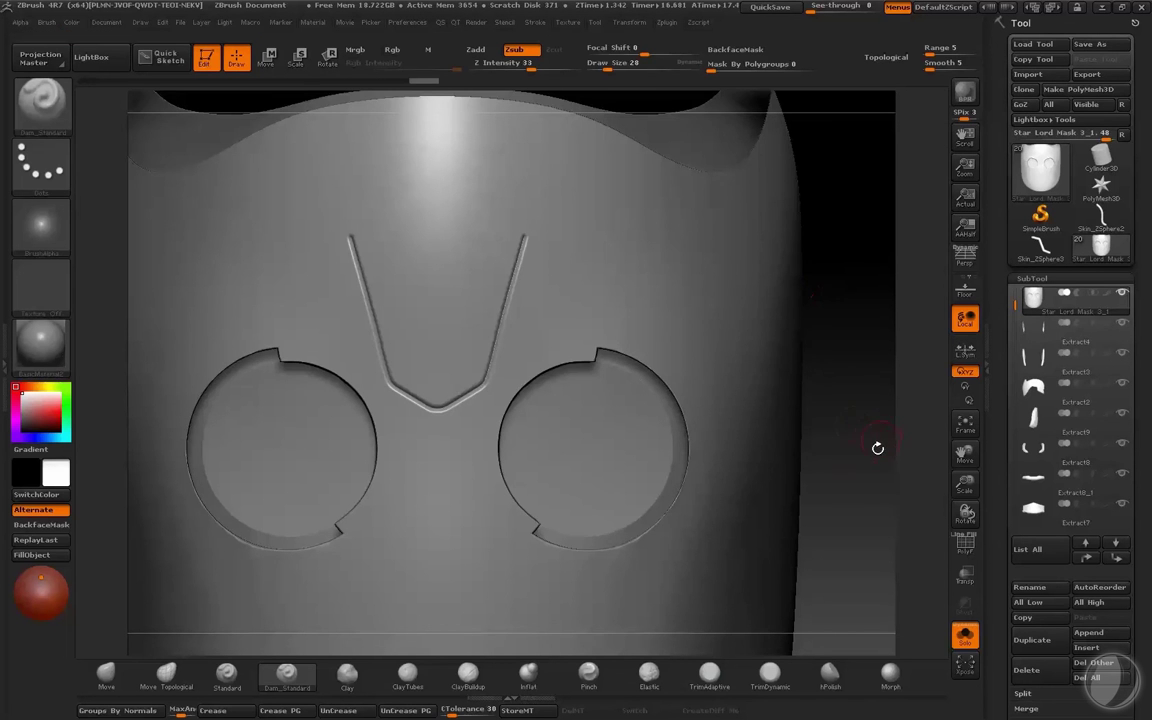
Step: Mark off the shell's front face region in side view and duplicate the isolated shell
mouse_move(877, 447)
left_mouse_down("ctrl")
mouse_move(810, 393)
mouse_move(841, 372)
mouse_move(753, 386)
mouse_move(798, 413)
mouse_move(866, 398)
left_mouse_up("ctrl")
key("ctrl")
left_click_drag(630, 240, 445, 630, "ctrl")
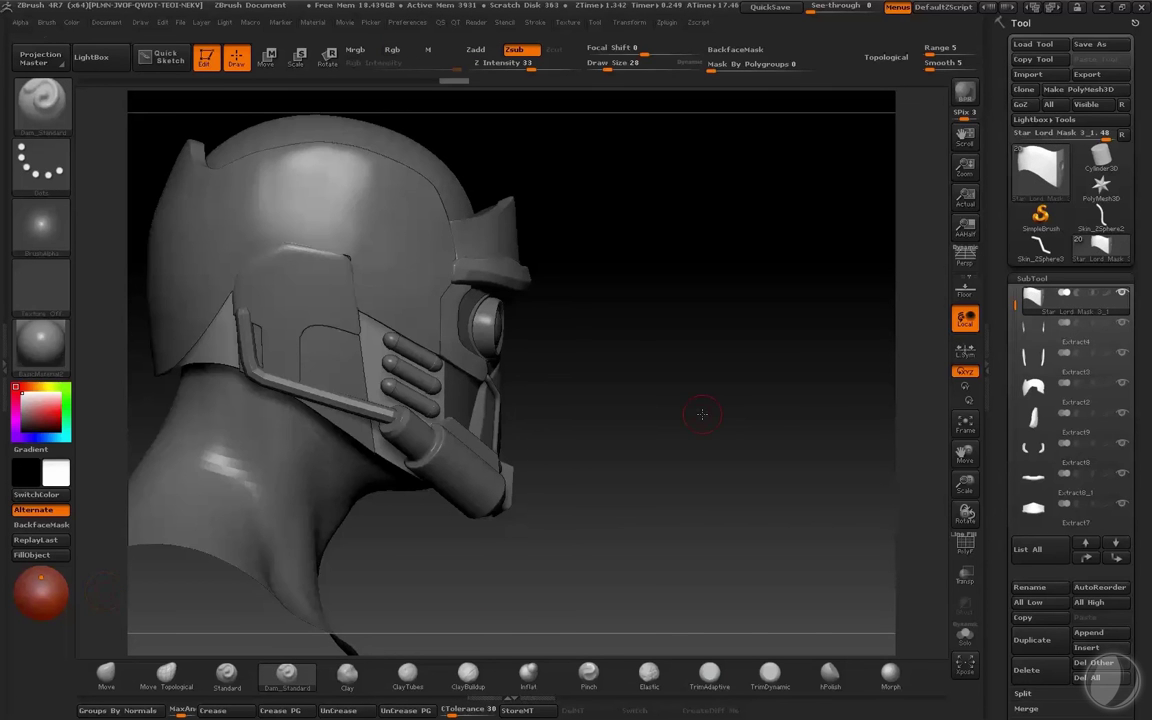
mouse_move(702, 414)
left_mouse_down()
mouse_move(760, 366)
mouse_move(823, 347)
mouse_move(818, 415)
mouse_move(810, 406)
left_mouse_up()
key("alt+s")
key("ctrl")
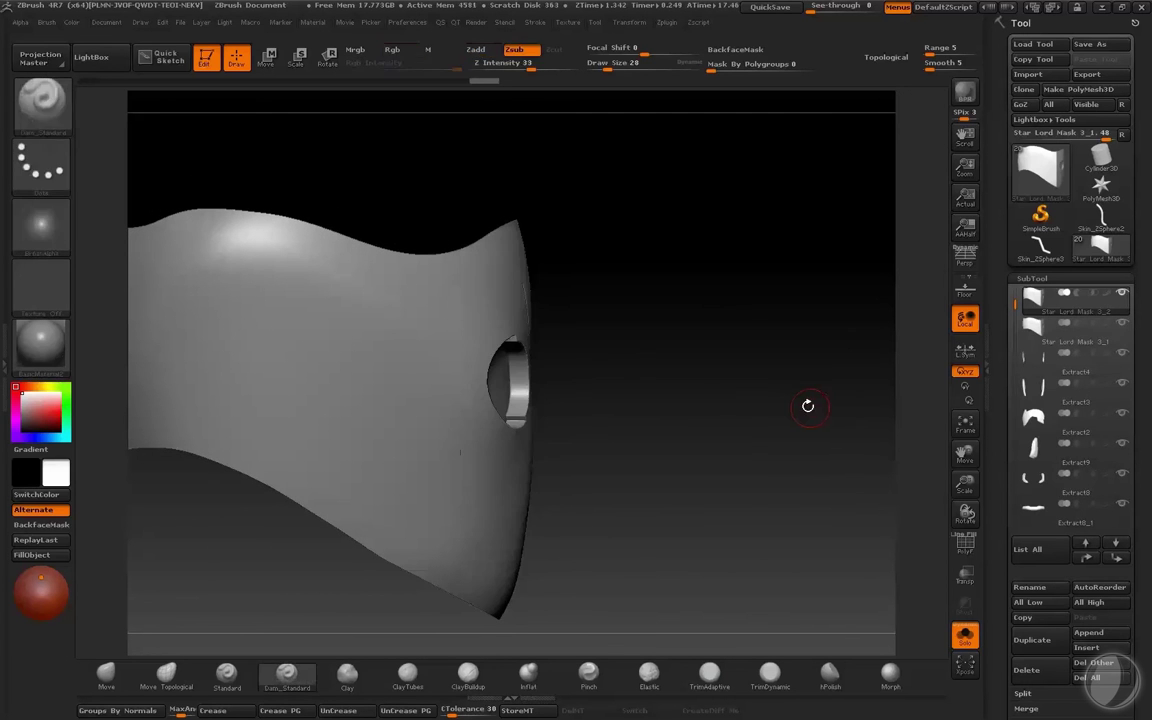
Step: Isolate the front face region of the duplicated shell, delete its lower subdivision levels and remove the hidden rear geometry
key("ctrl+shift")
mouse_move(551, 308)
left_mouse_down()
mouse_move(617, 288)
mouse_move(779, 342)
left_mouse_up()
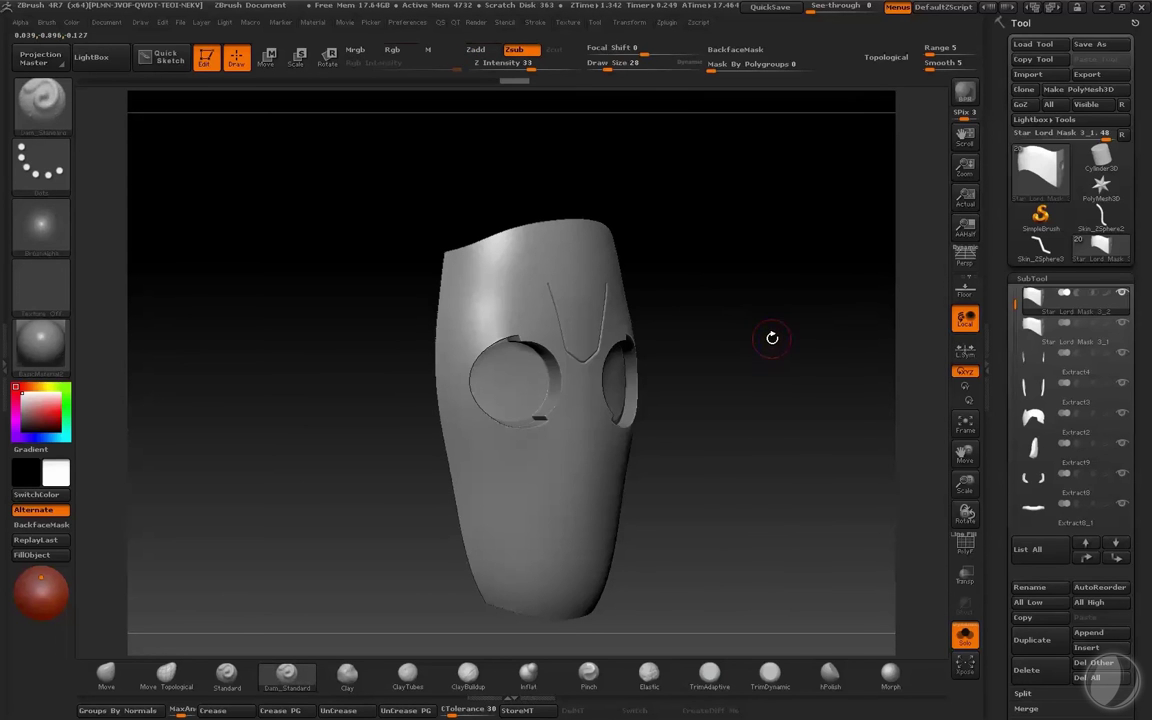
key("q")
left_click(756, 279)
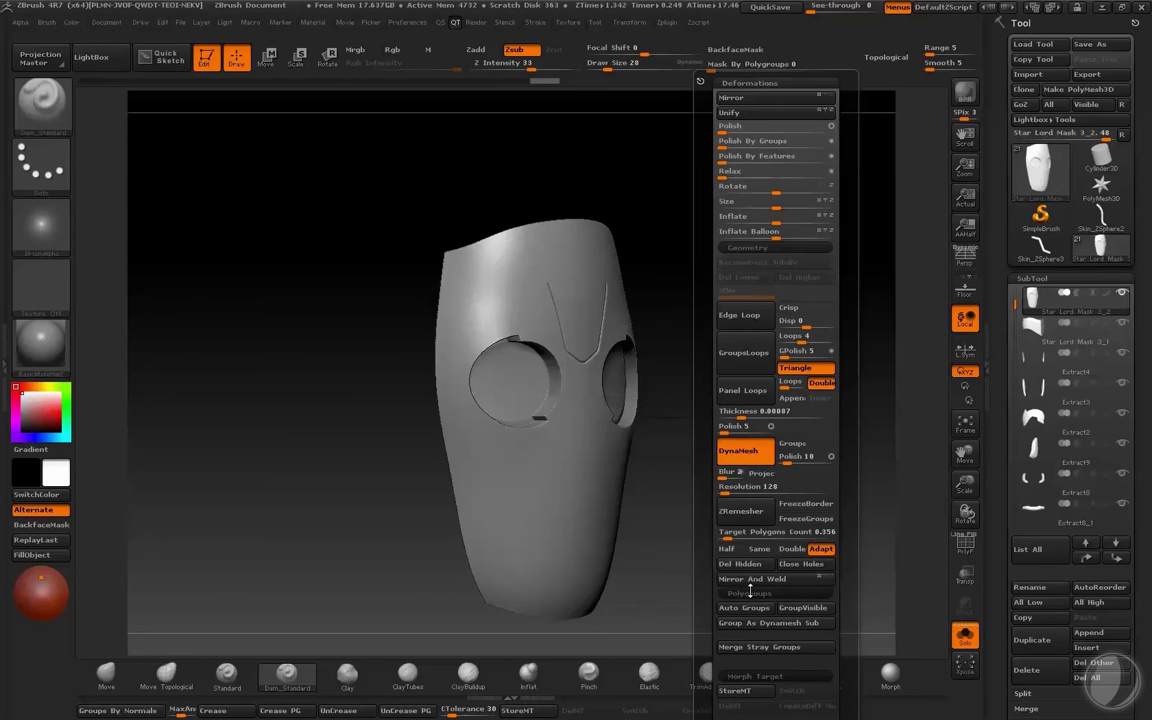
left_click_drag(660, 592, 788, 501, "shift")
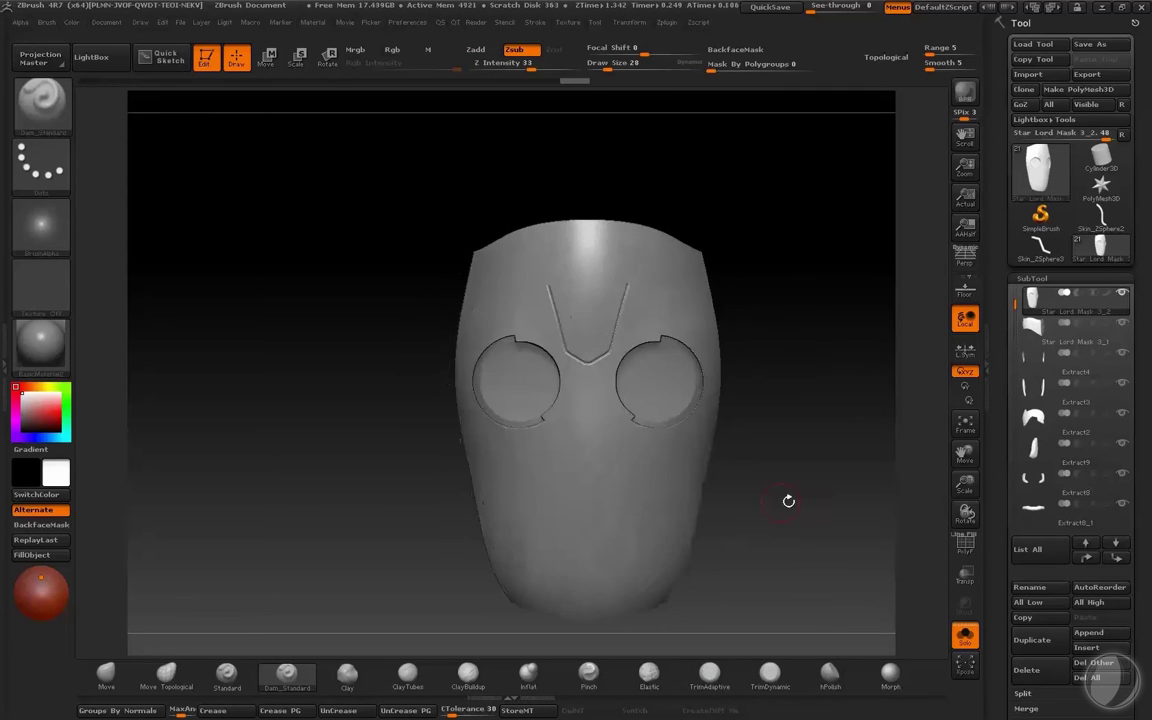